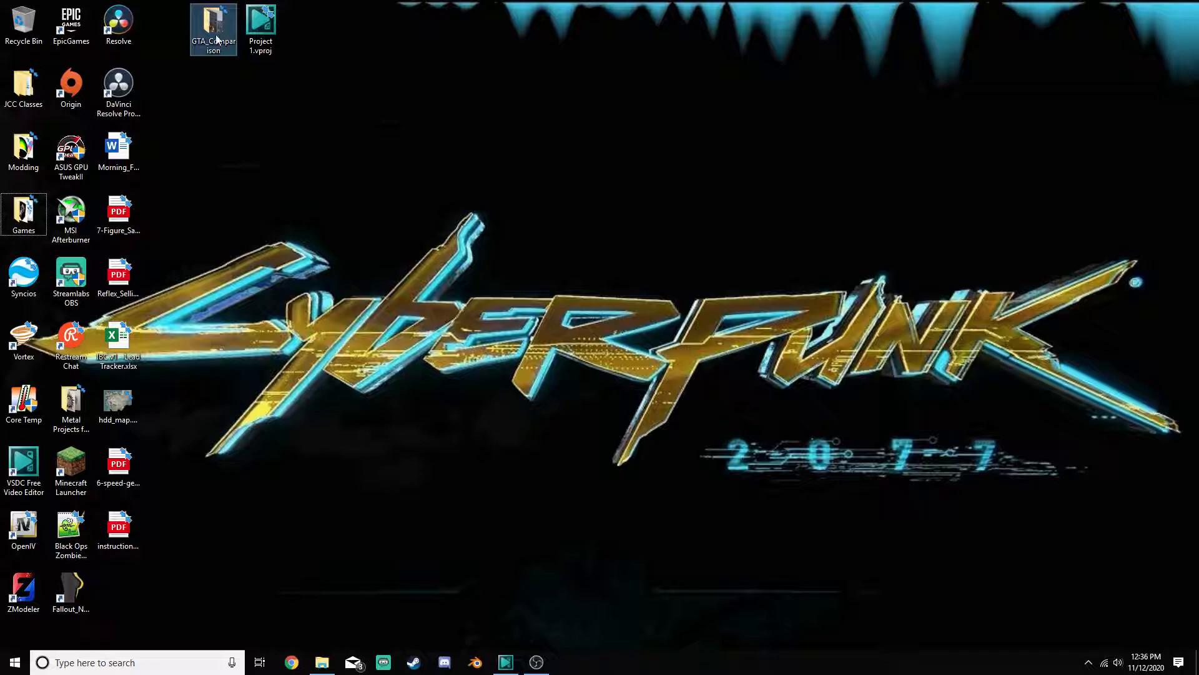
Review the file details of the first 1st_vs_3rd video in the GTA_Comparison folder, including frame size and frame rate, and close the folder
left_click(562, 320)
left_click(561, 334)
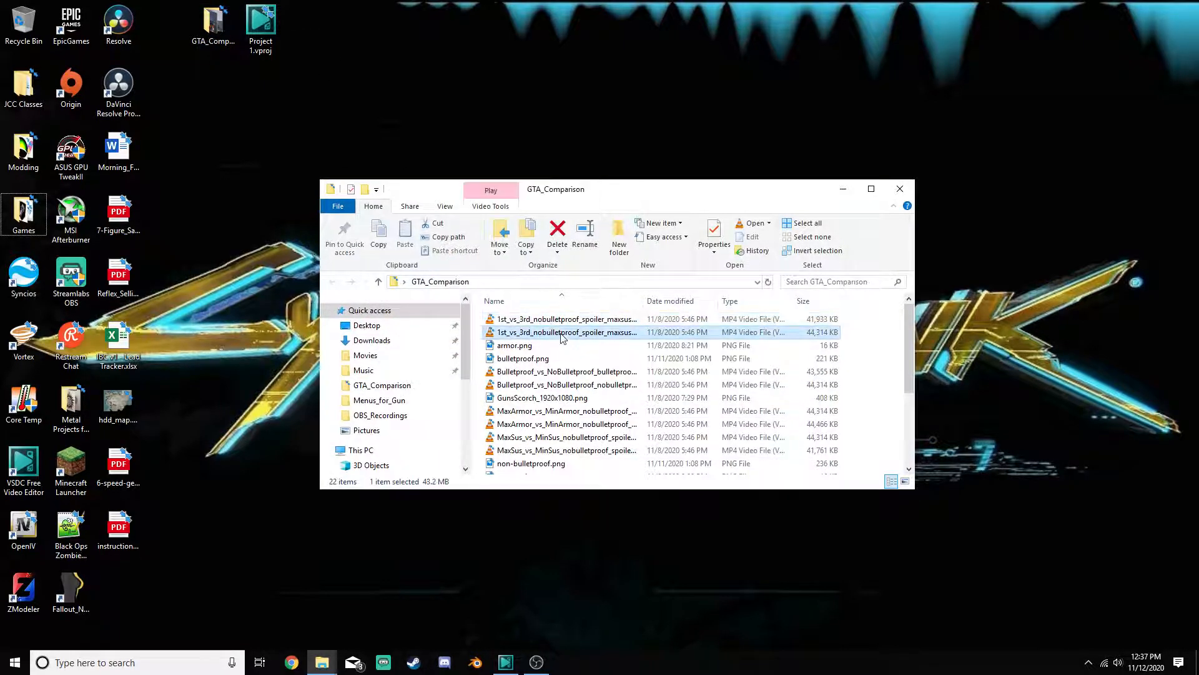
right_click(743, 323)
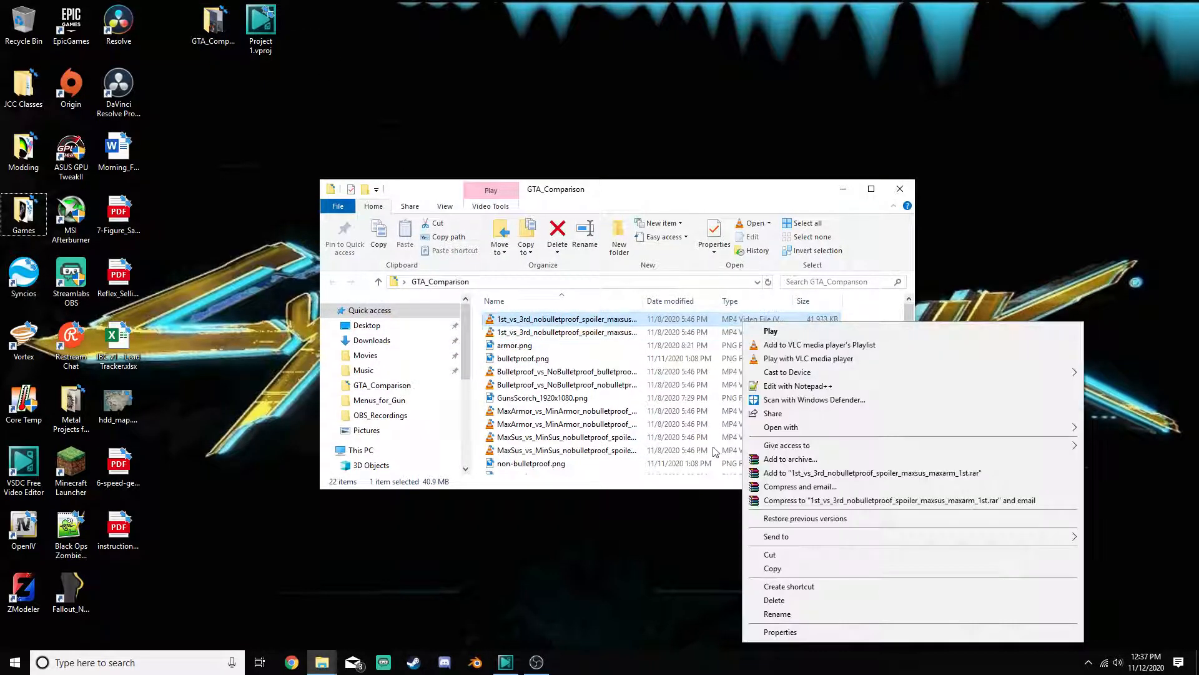
left_click(812, 634)
left_click(828, 353)
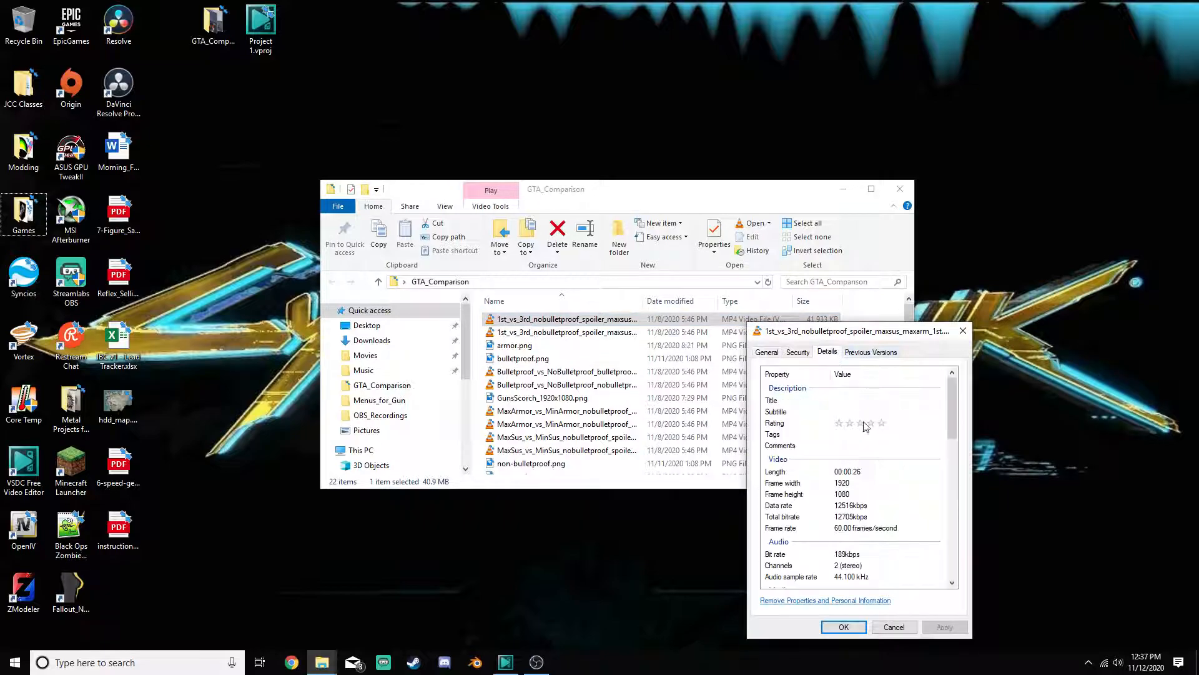
left_click(963, 330)
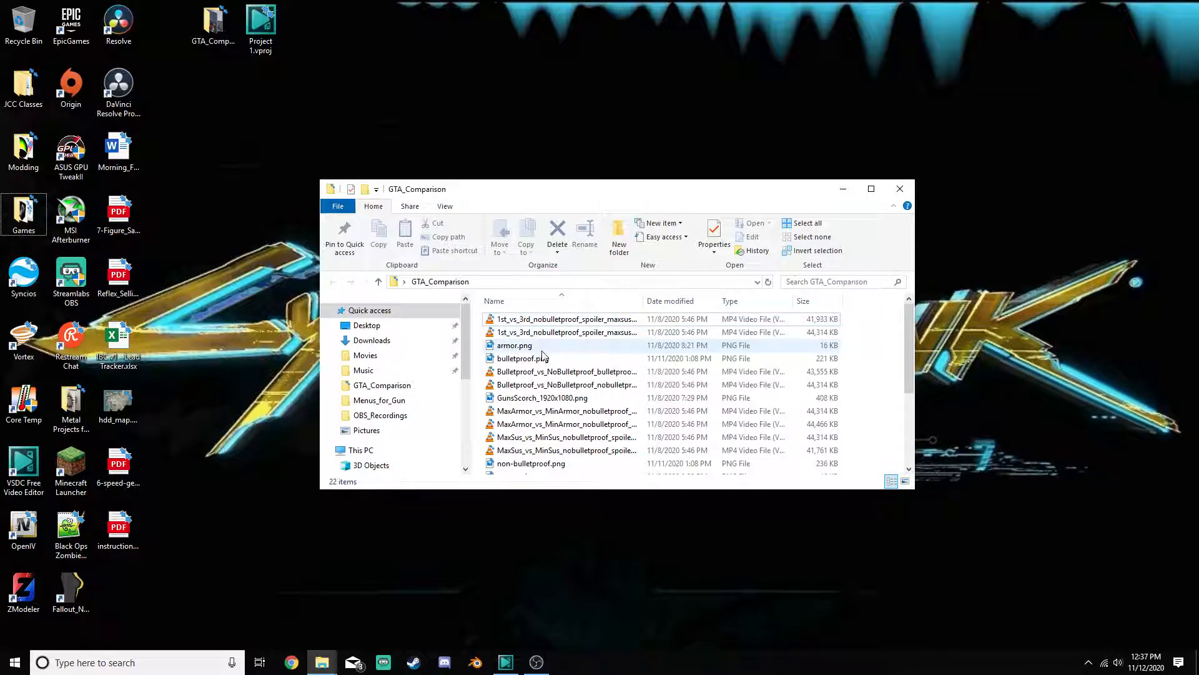
left_click(900, 189)
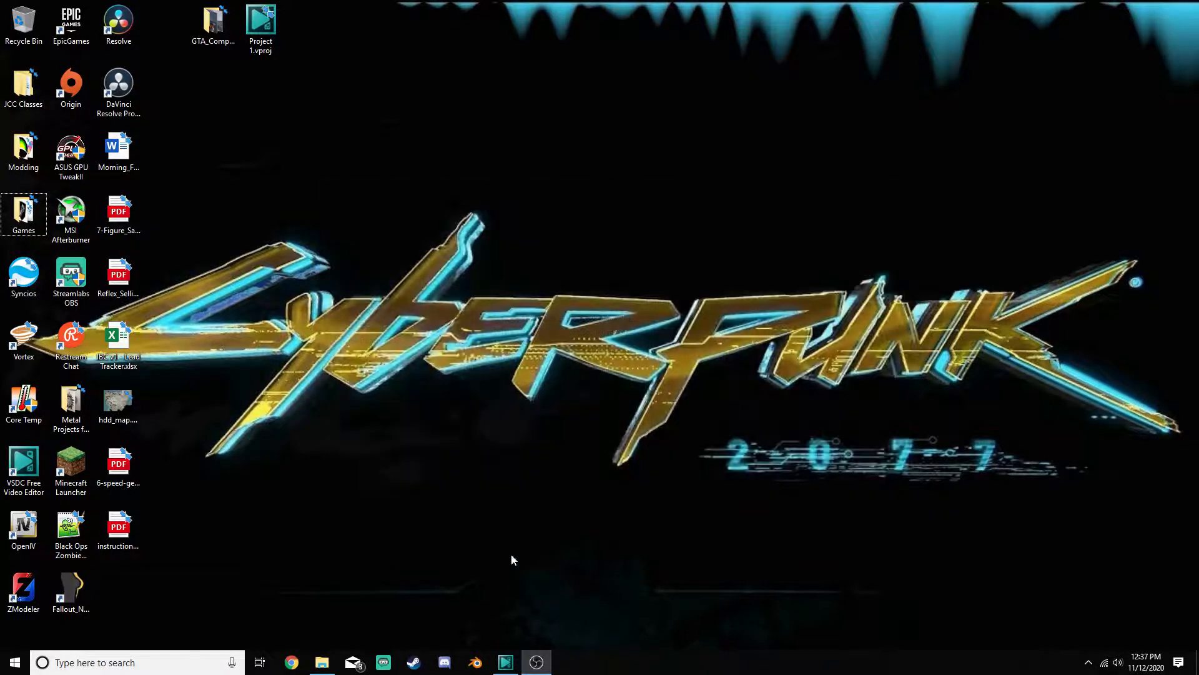
Switch to VSDC Video Editor and scrub through the opening of the Scene 0 timeline to the text1_2 title image
left_click(506, 662)
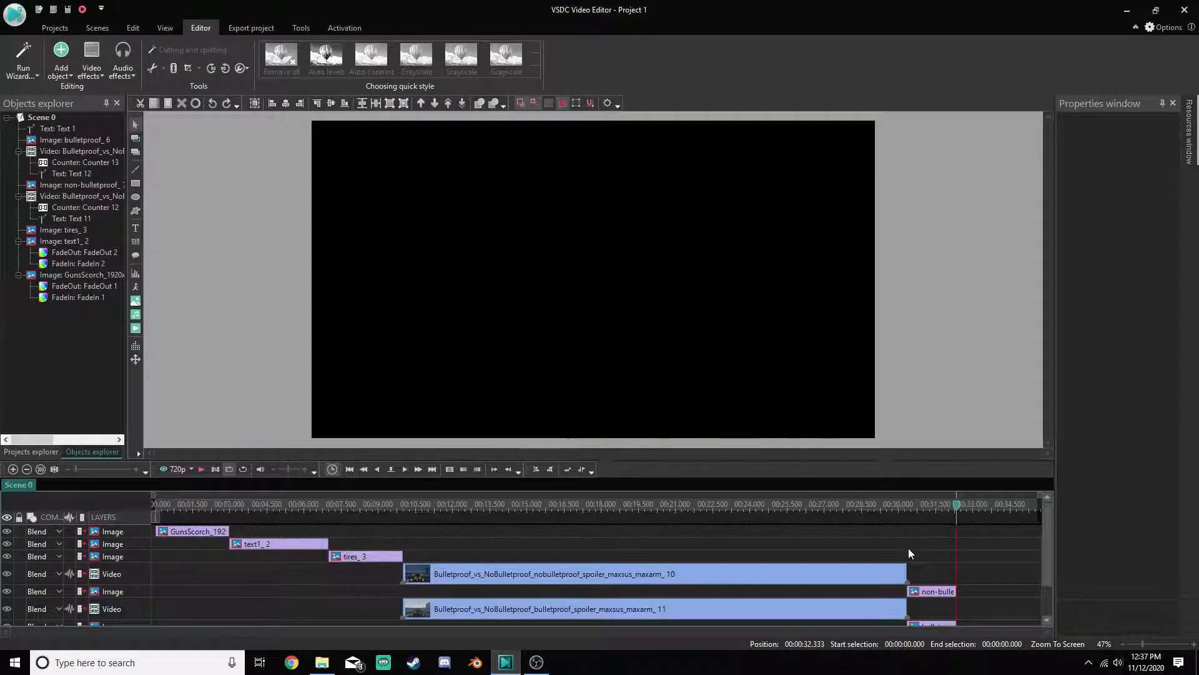
scroll(976, 553, "down", 2)
scroll(982, 553, "up", 2)
scroll(806, 596, "down", 2)
scroll(812, 587, "up", 2)
left_click(170, 508)
left_click_drag(173, 509, 221, 515)
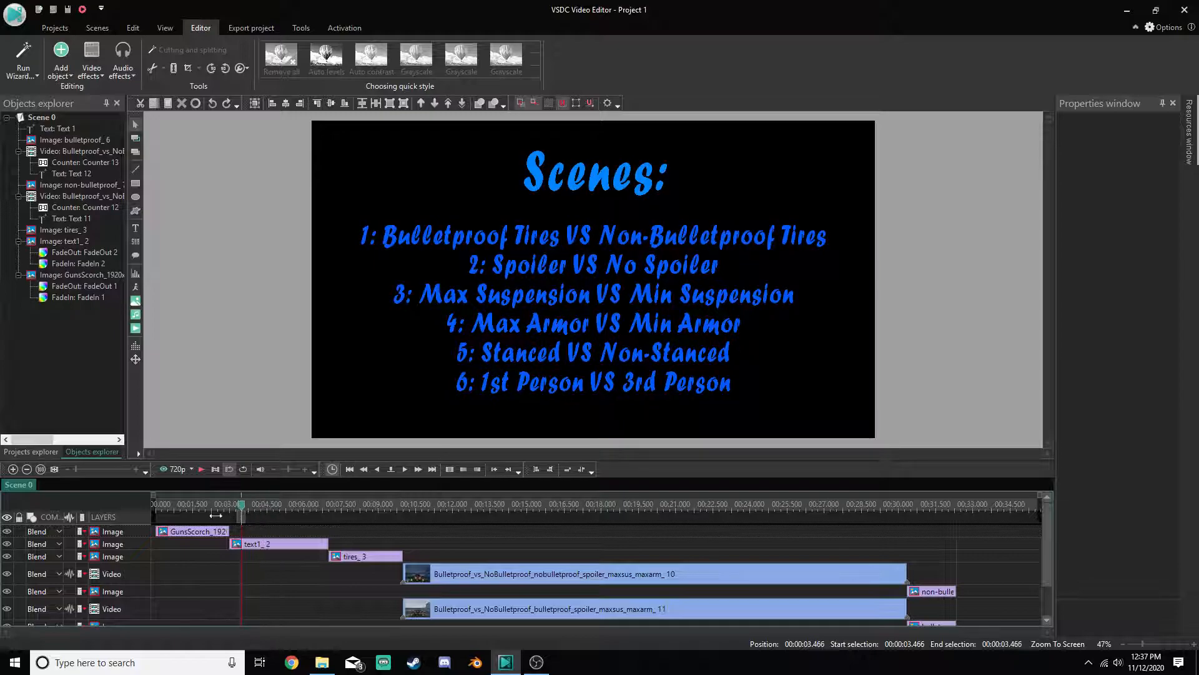
left_click(278, 509)
Inspect the FadeIn and FadeOut effects inside the GunsScorch intro image and return to Scene 0
left_click(203, 532)
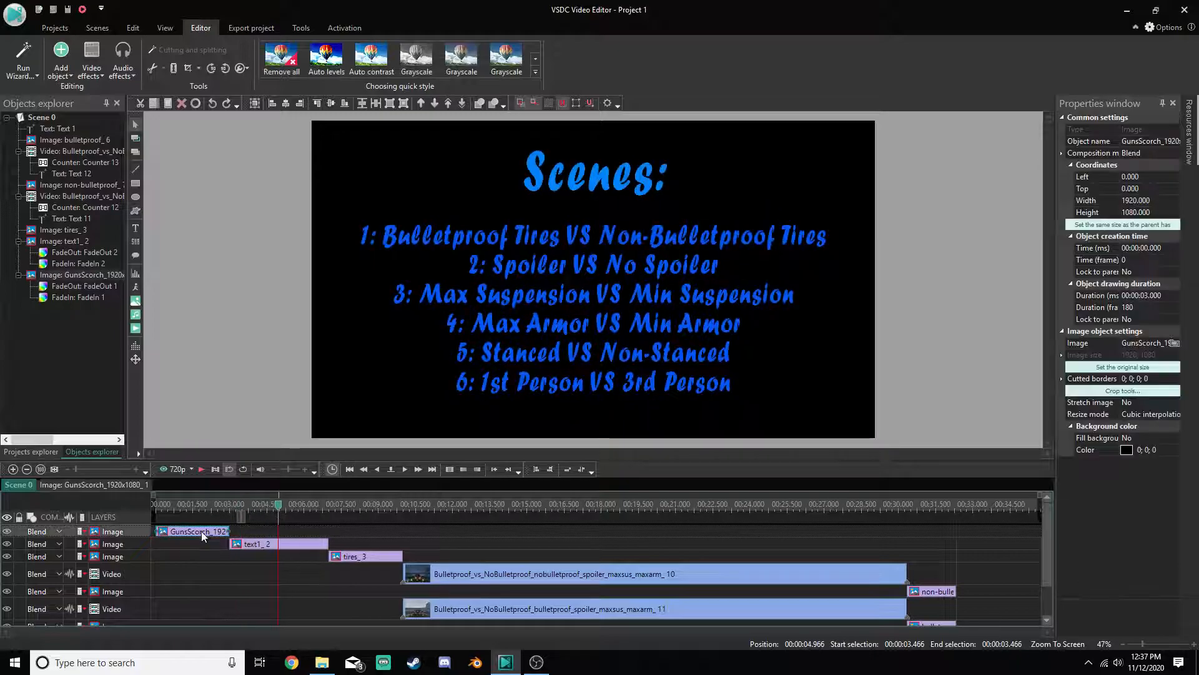
double_click(203, 535)
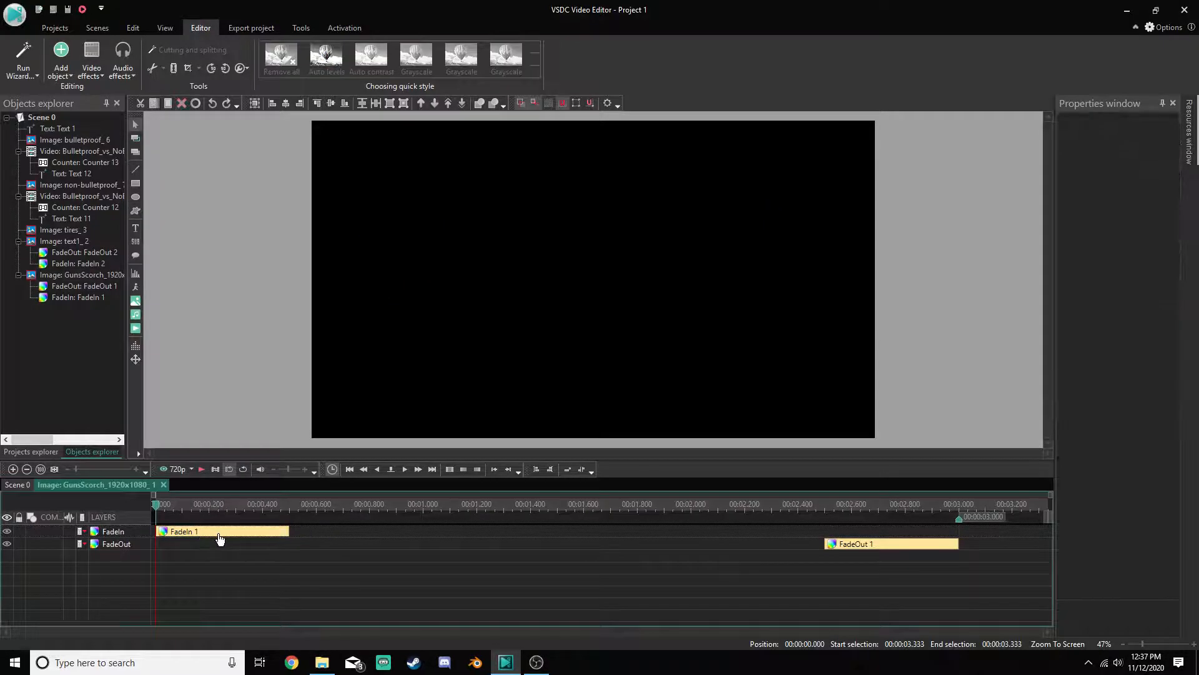
left_click(884, 552)
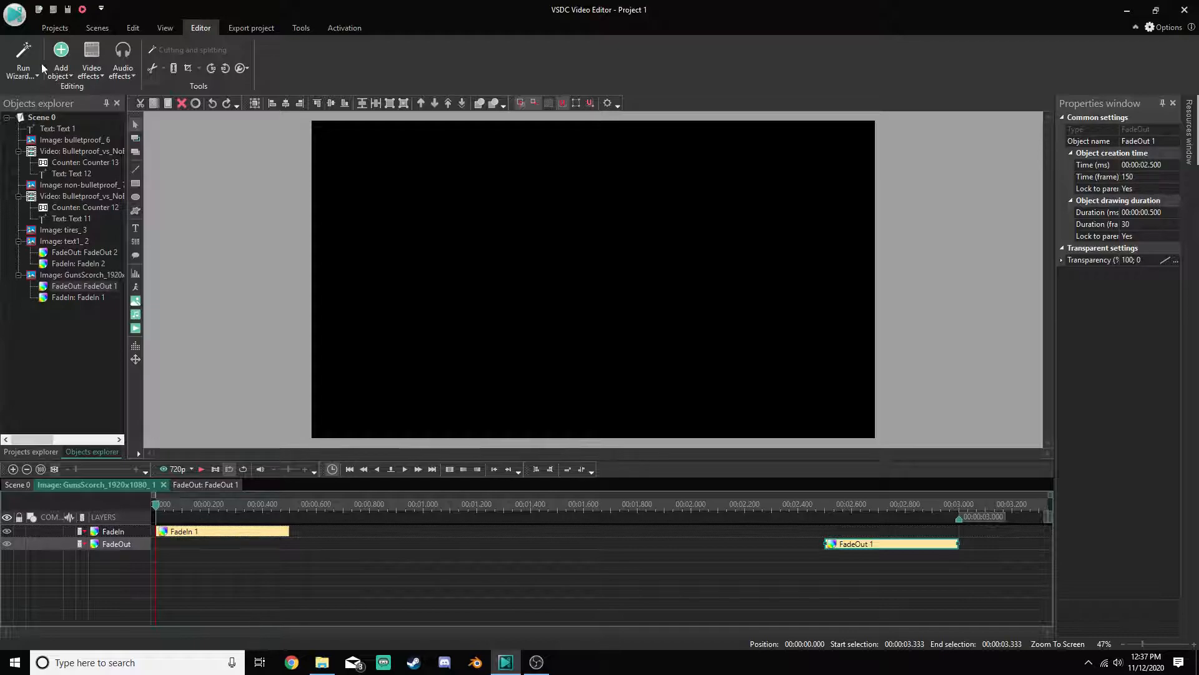
left_click(41, 117)
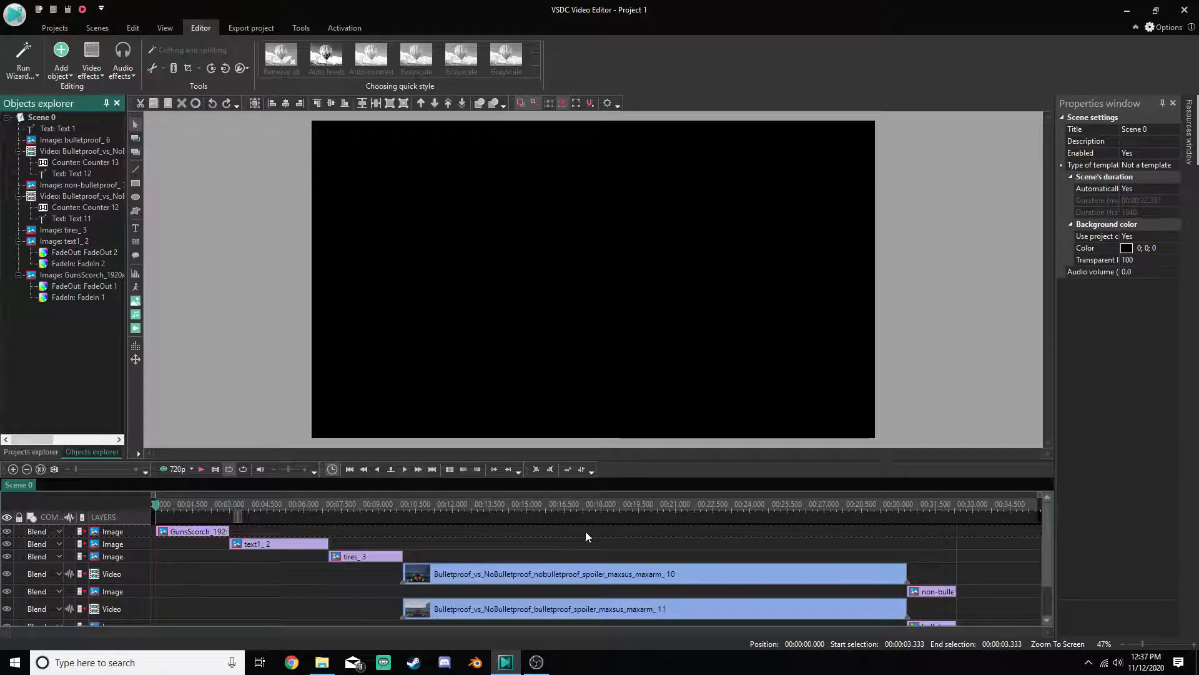
Preview the scene list, the tires title card, the side-by-side tire comparison with its timers, and the closing No Change still
left_click(367, 558)
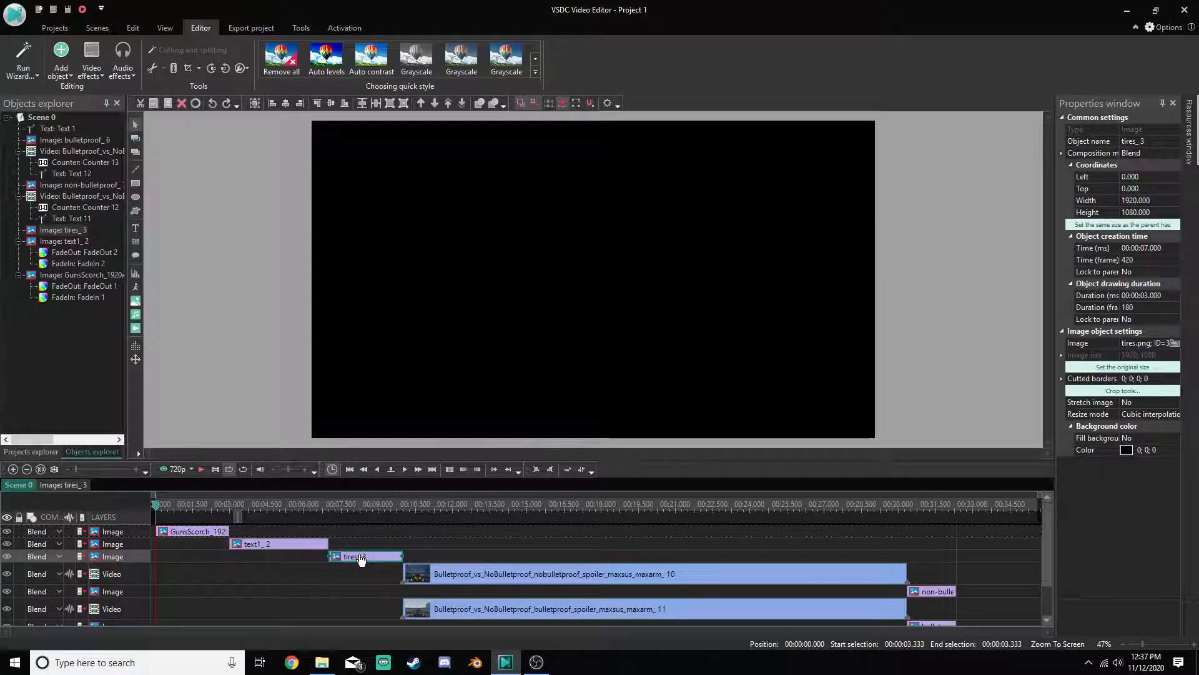
left_click(366, 507)
left_click(279, 504)
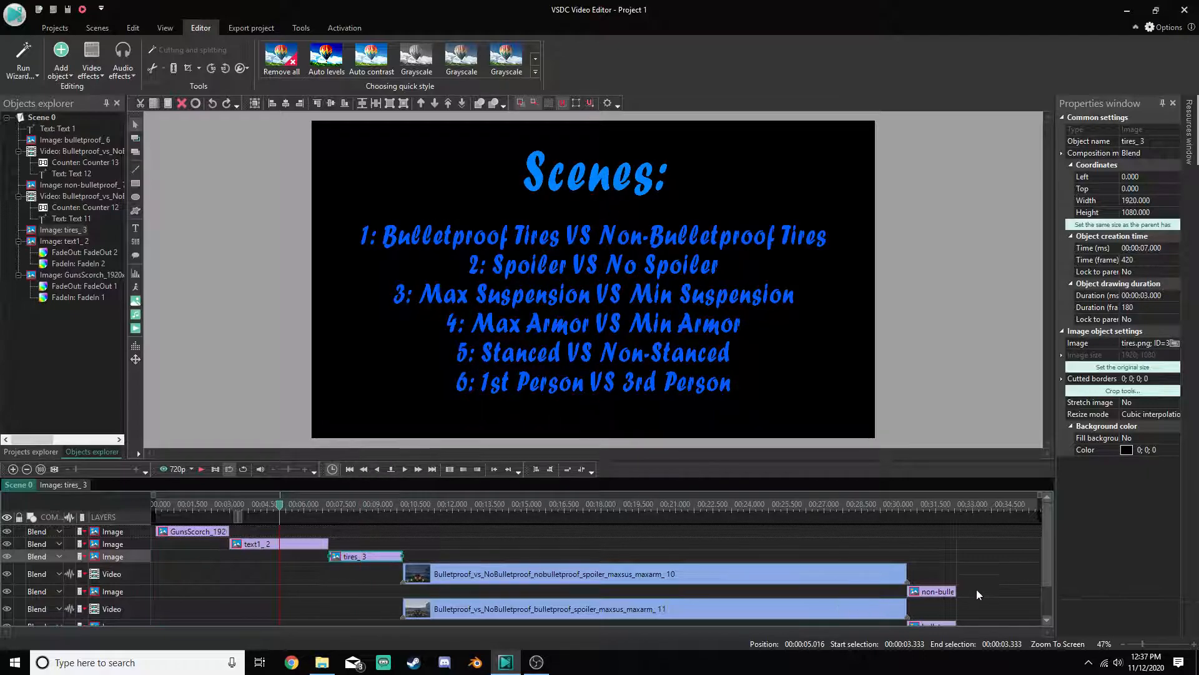
left_click(361, 507)
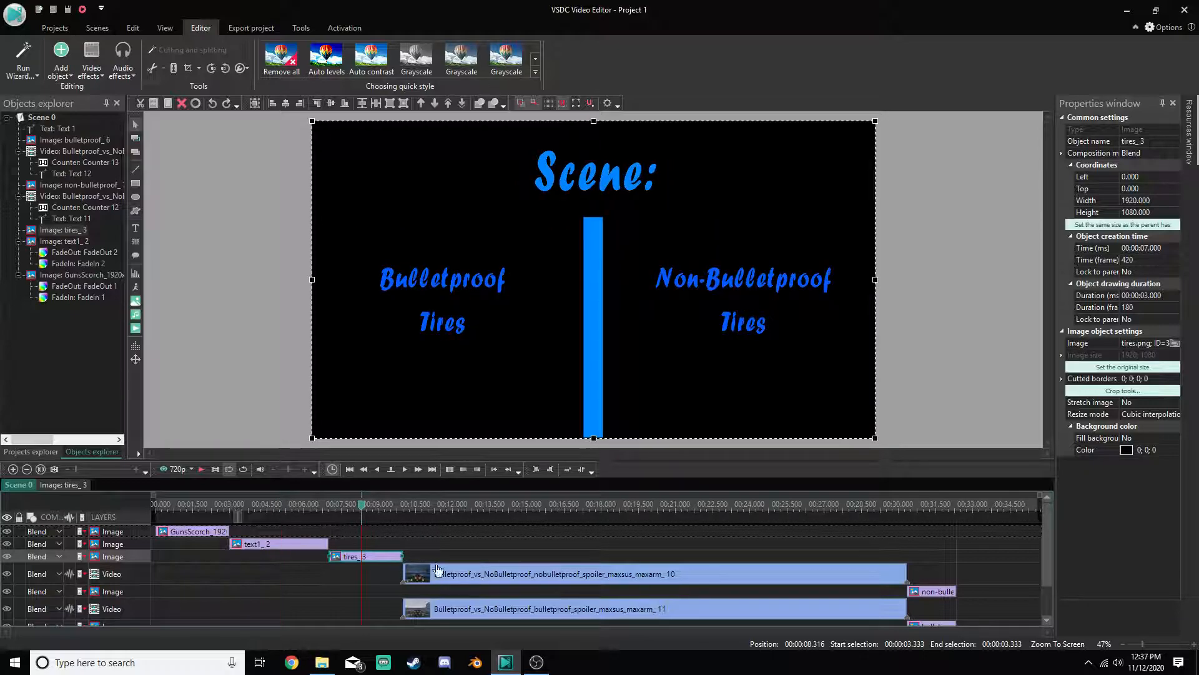
left_click(439, 507)
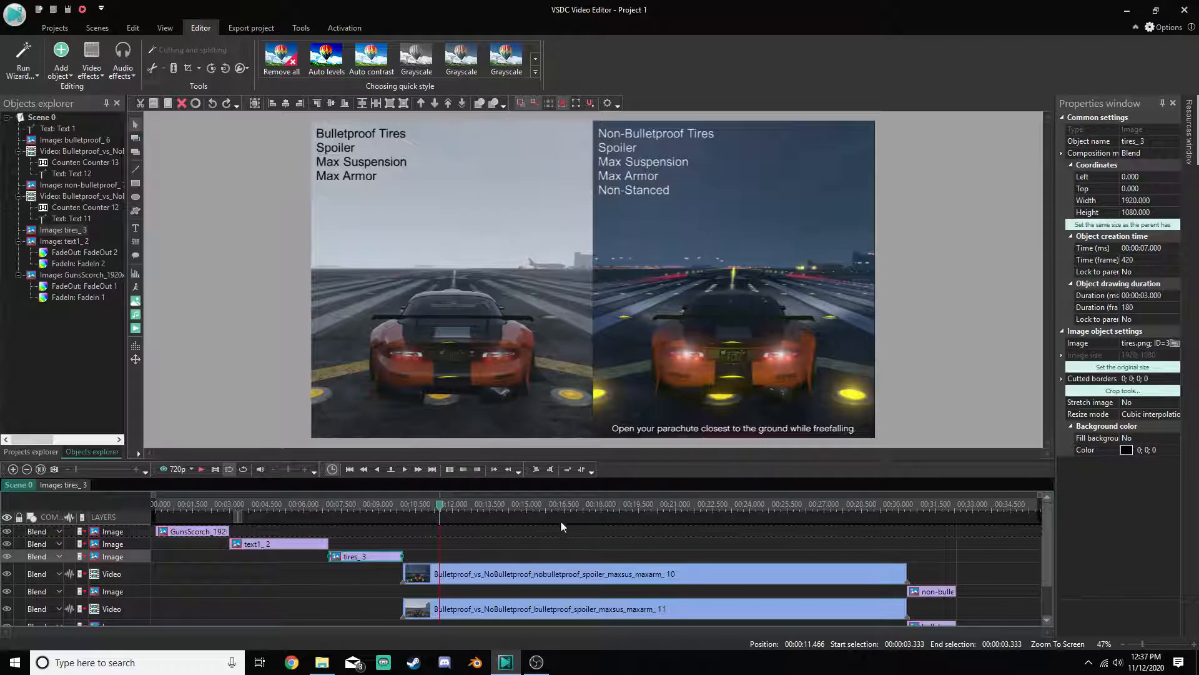
left_click(509, 506)
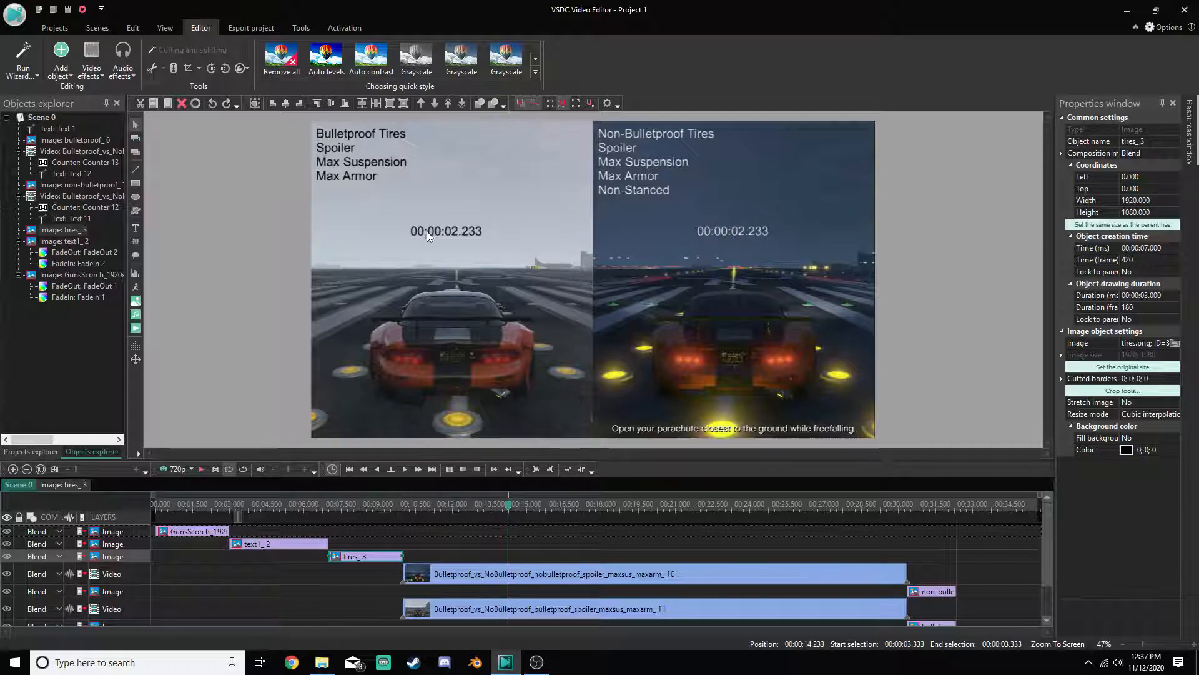
left_click(905, 508)
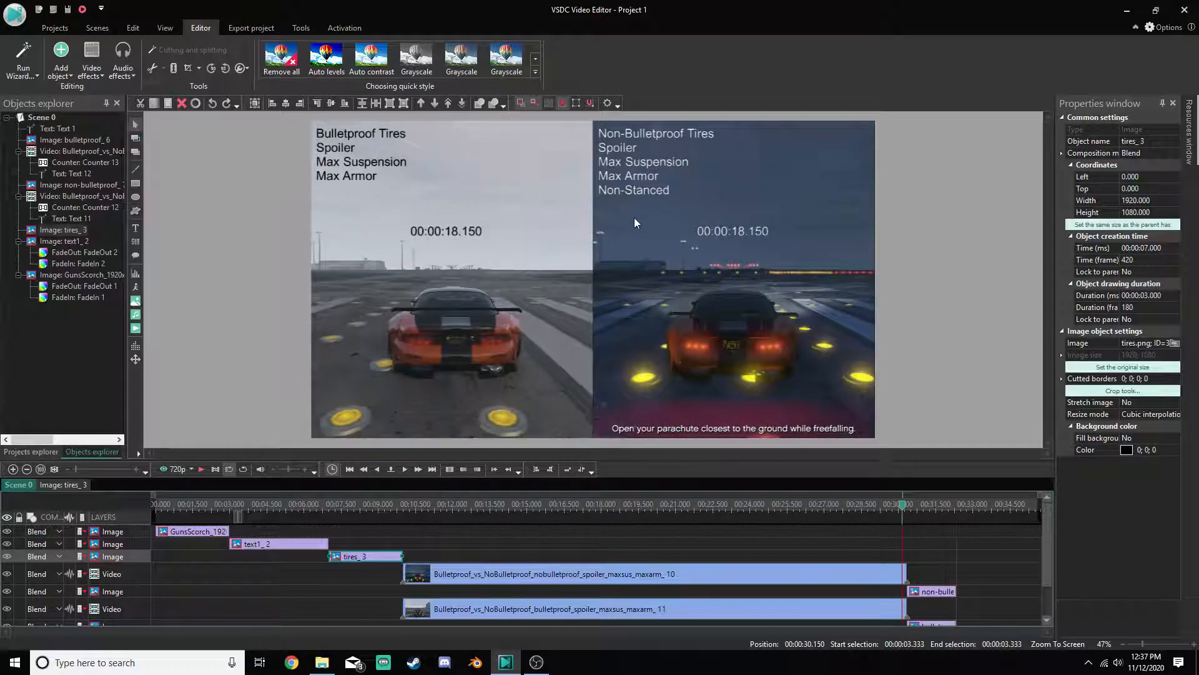
left_click(922, 508)
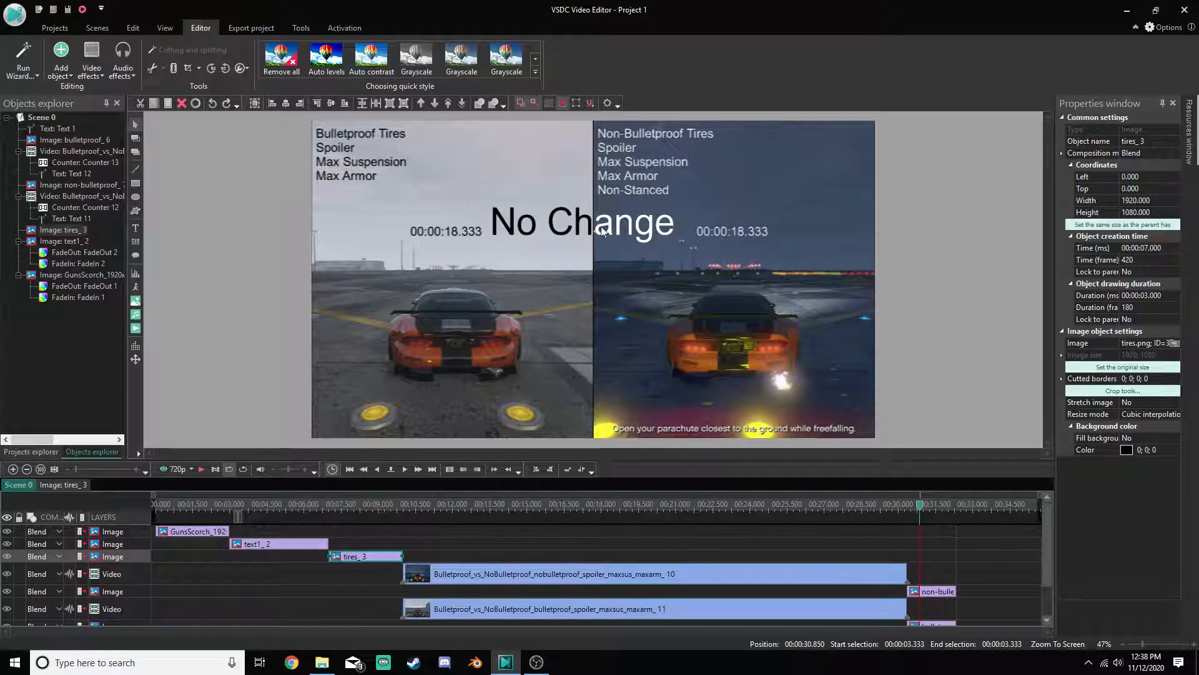
Select the non-bulletproof still image and move the playhead to around its start on the timeline
scroll(868, 549, "down", 2)
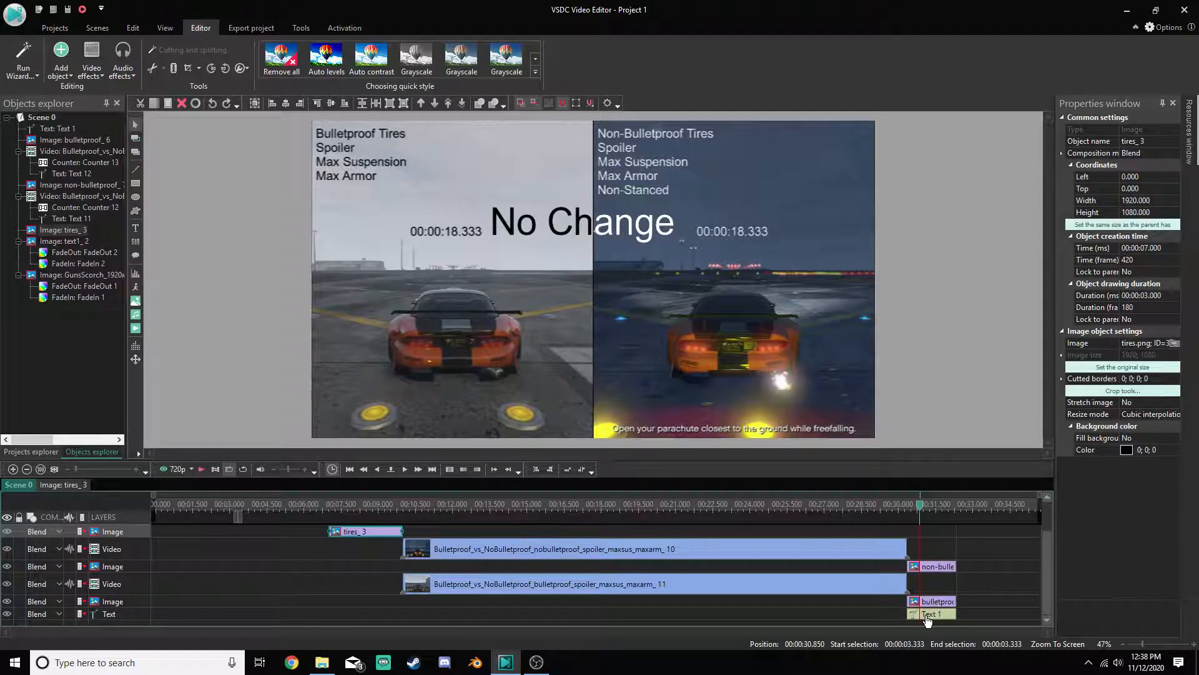
left_click(941, 570)
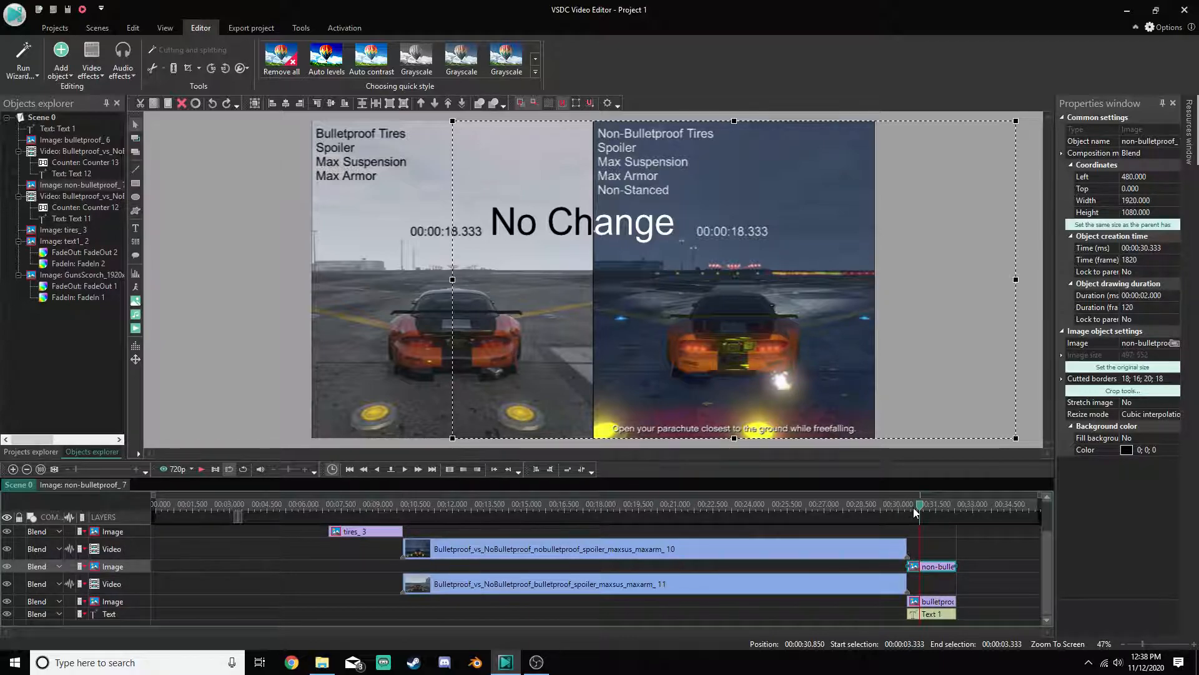
left_click(908, 506)
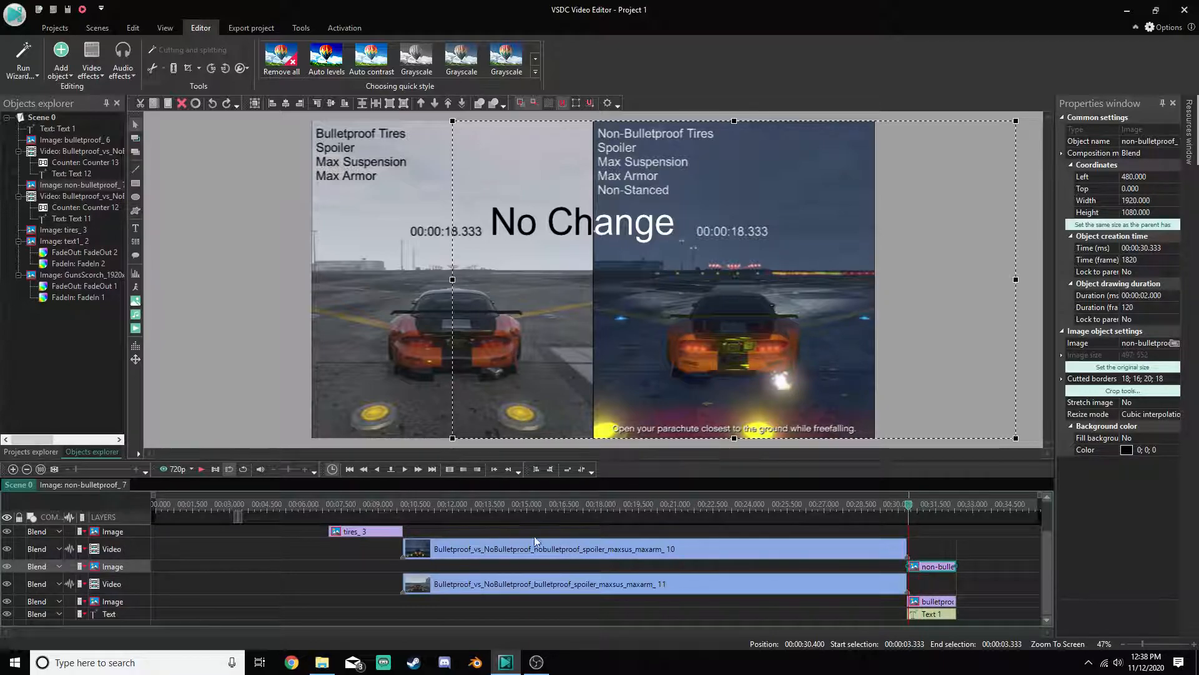
Position the playhead exactly at the end of the two video clips, 00:00:30.333, and compare that frame with the one before it
left_click(12, 470)
left_click(13, 469)
left_click(13, 469)
left_click(13, 469)
left_click(13, 469)
left_click(13, 469)
left_click(13, 469)
left_click(857, 502)
left_click(860, 510)
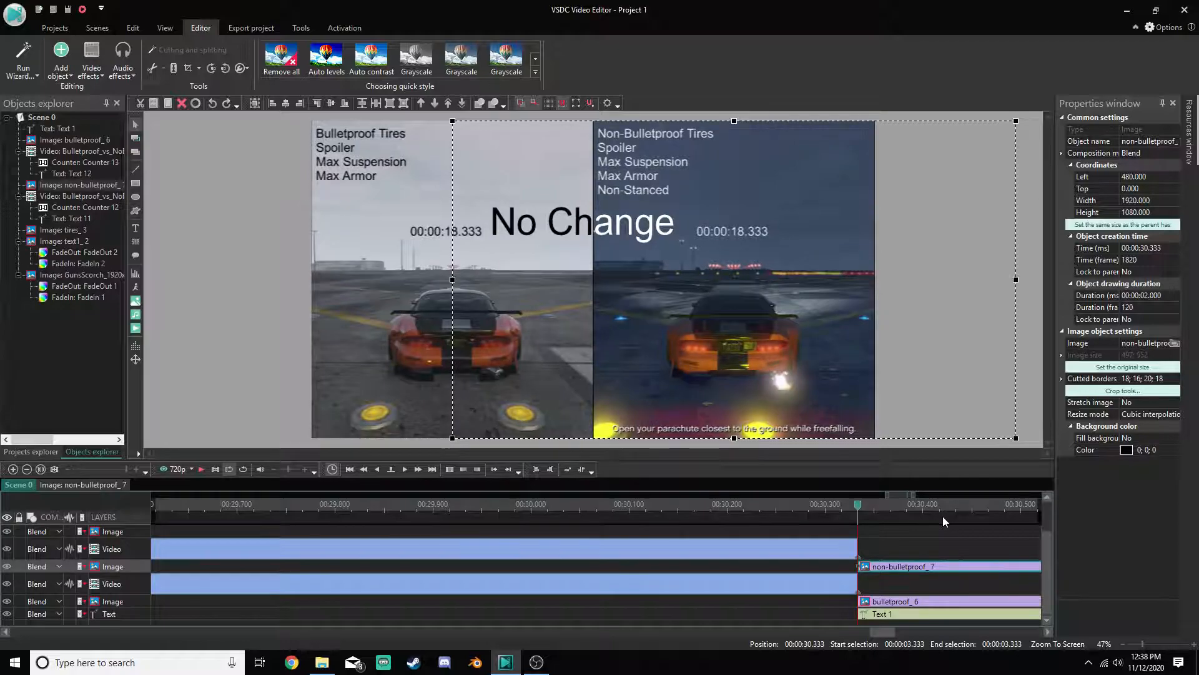
key("Left")
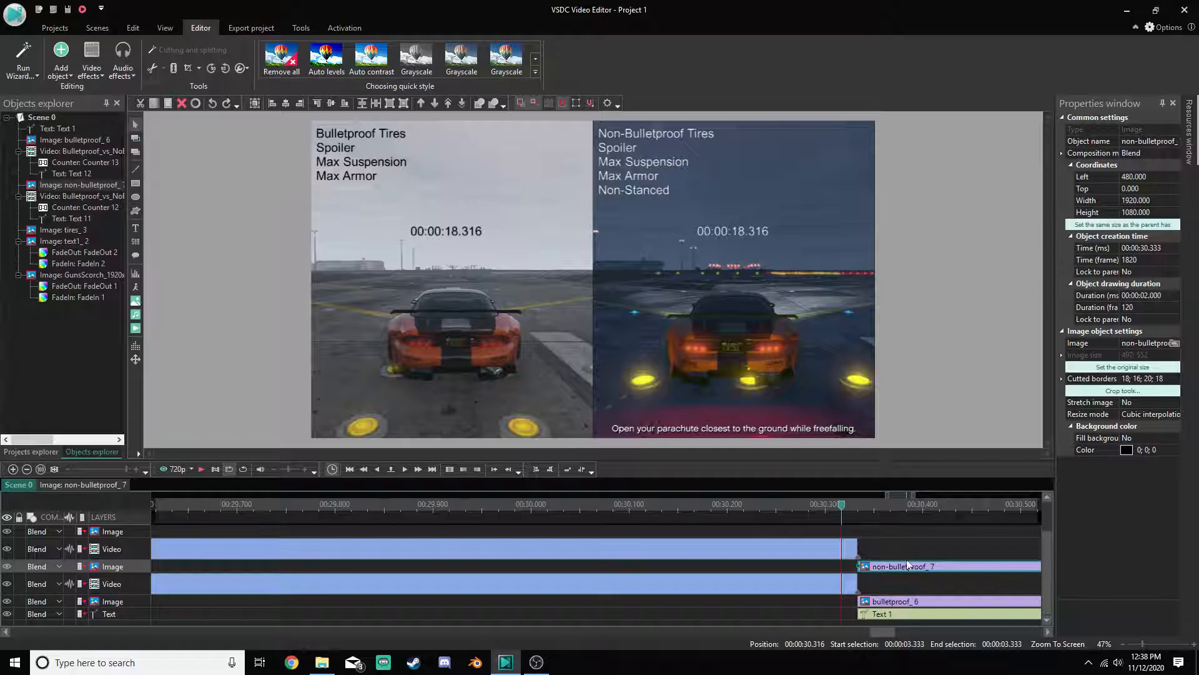
key("Right")
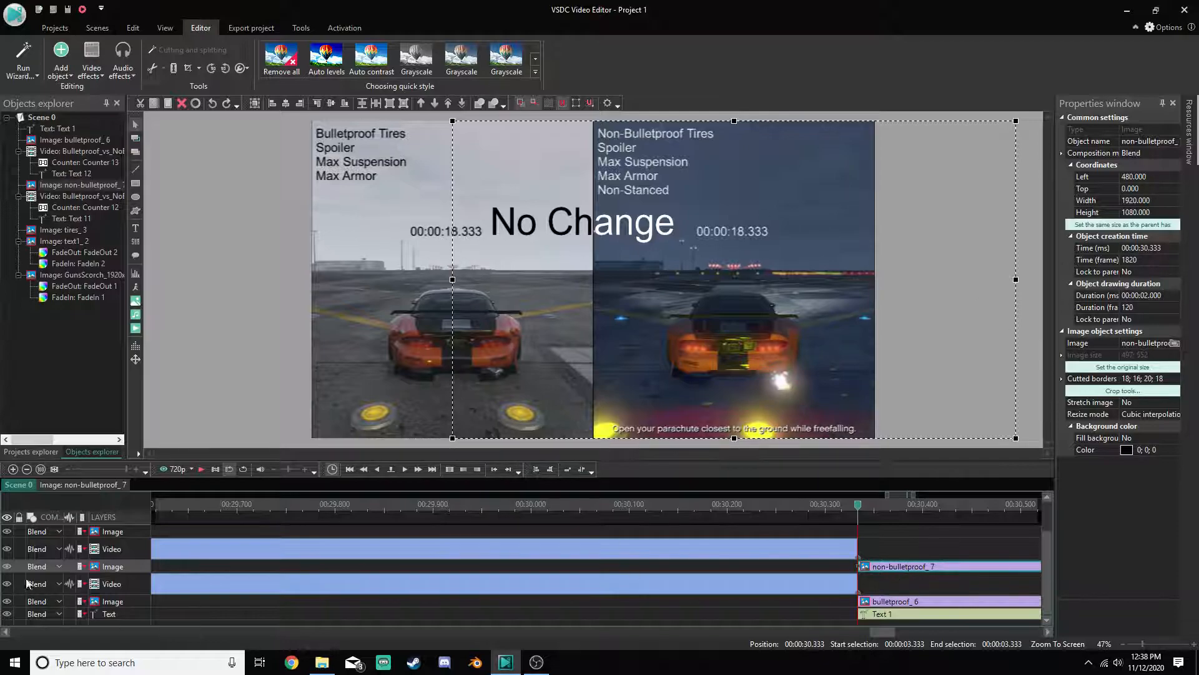
Hide the non-bulletproof image, bulletproof image and No Change text layers to check the frames on either side of the clips' end
left_click(7, 566)
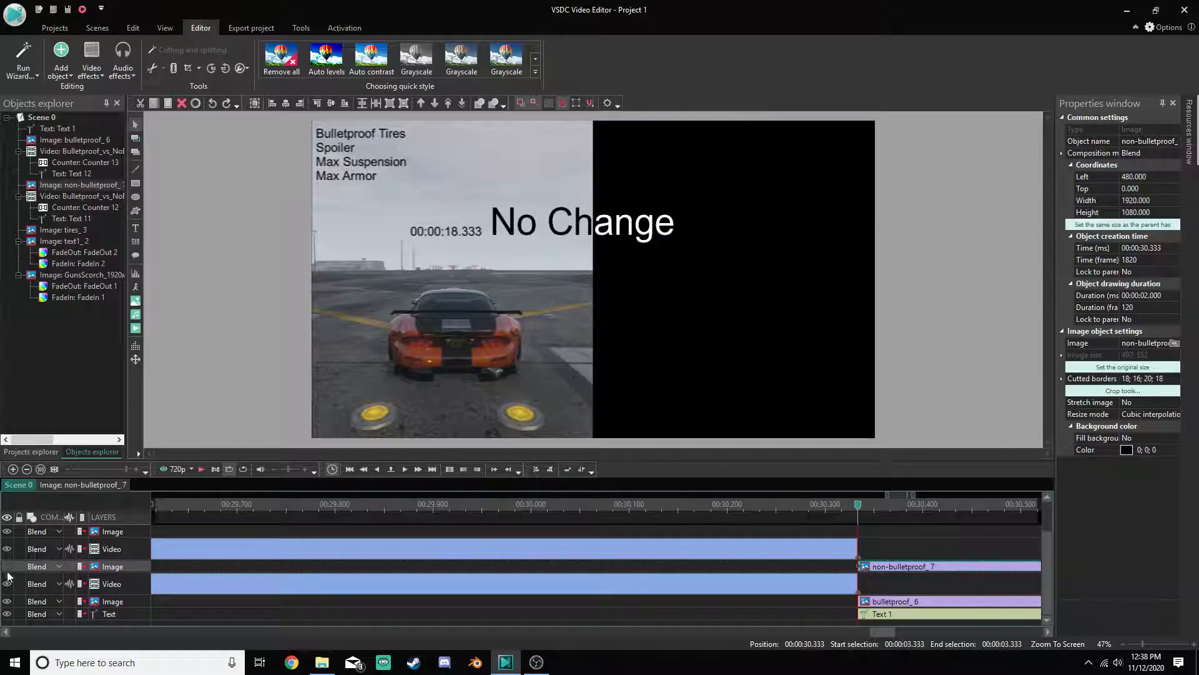
left_click(7, 614)
left_click(7, 601)
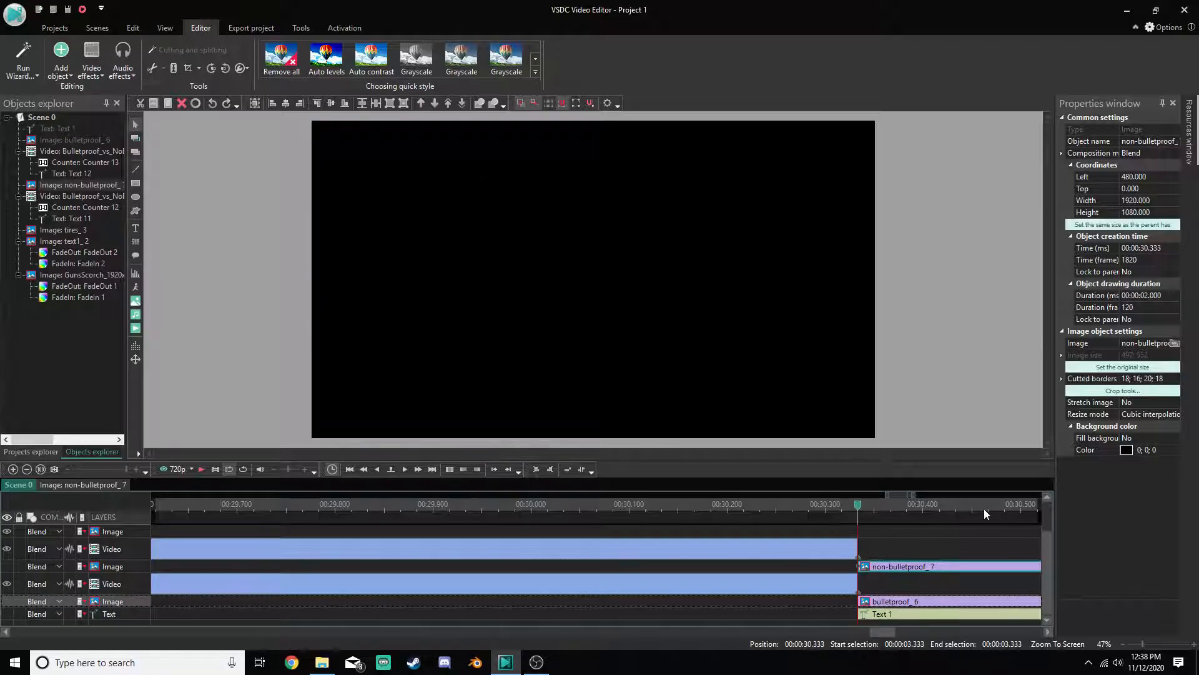
key("Left")
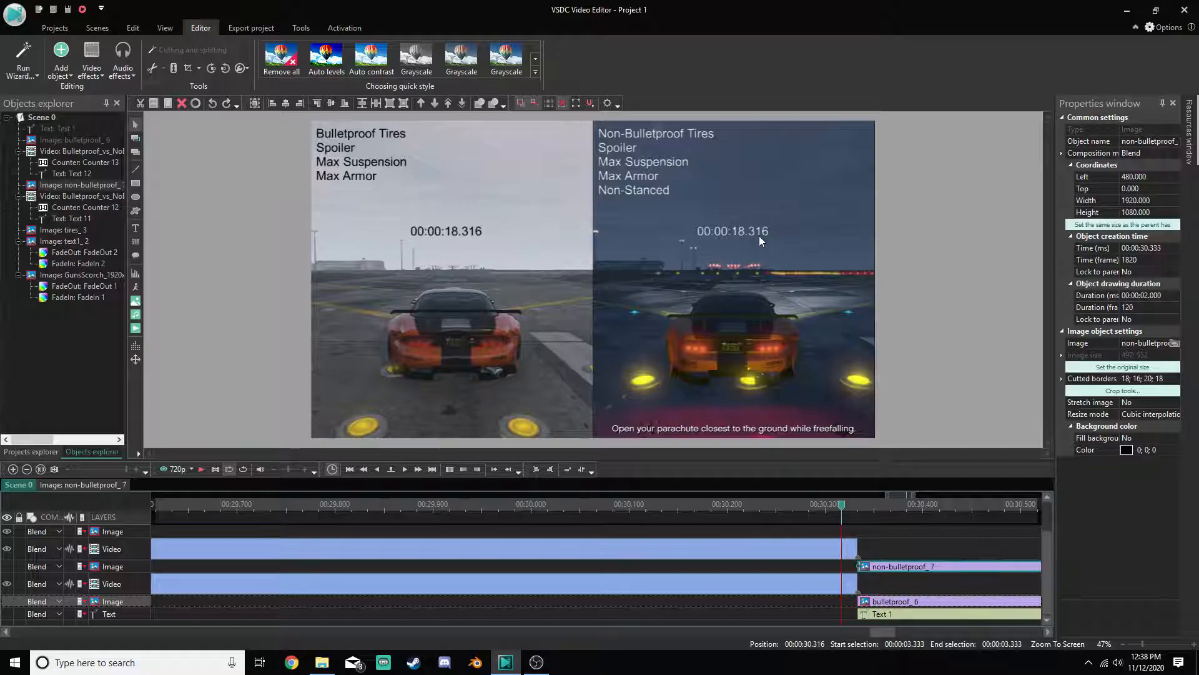
key("Right")
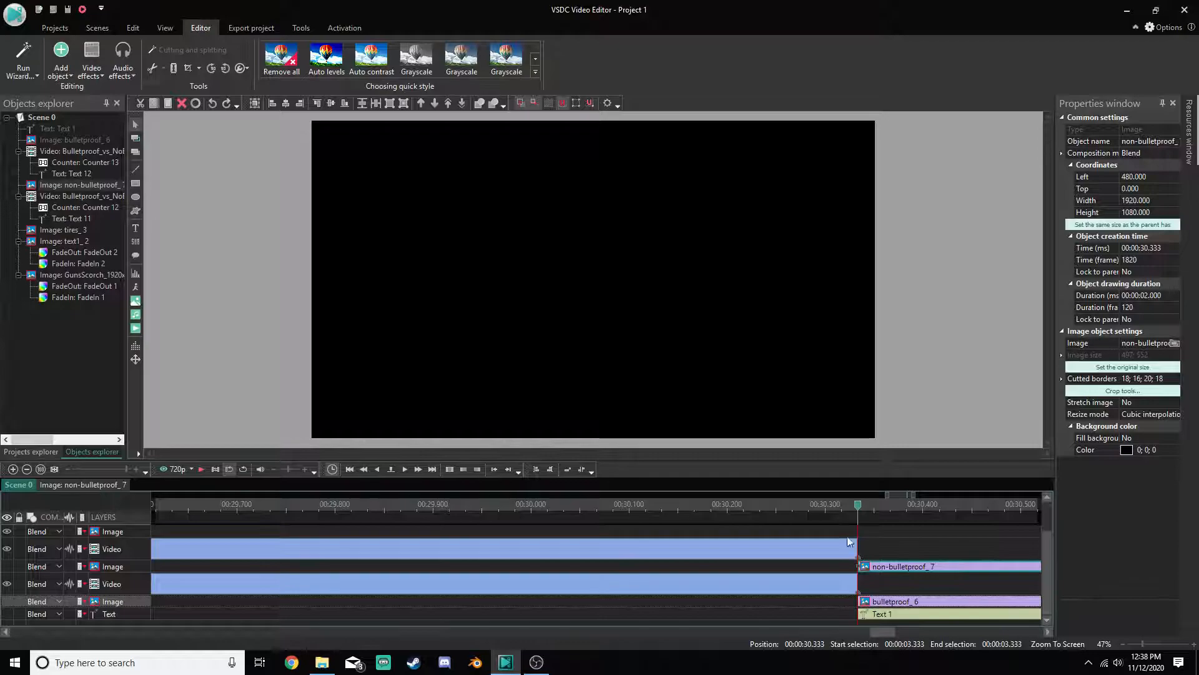
left_click(825, 555)
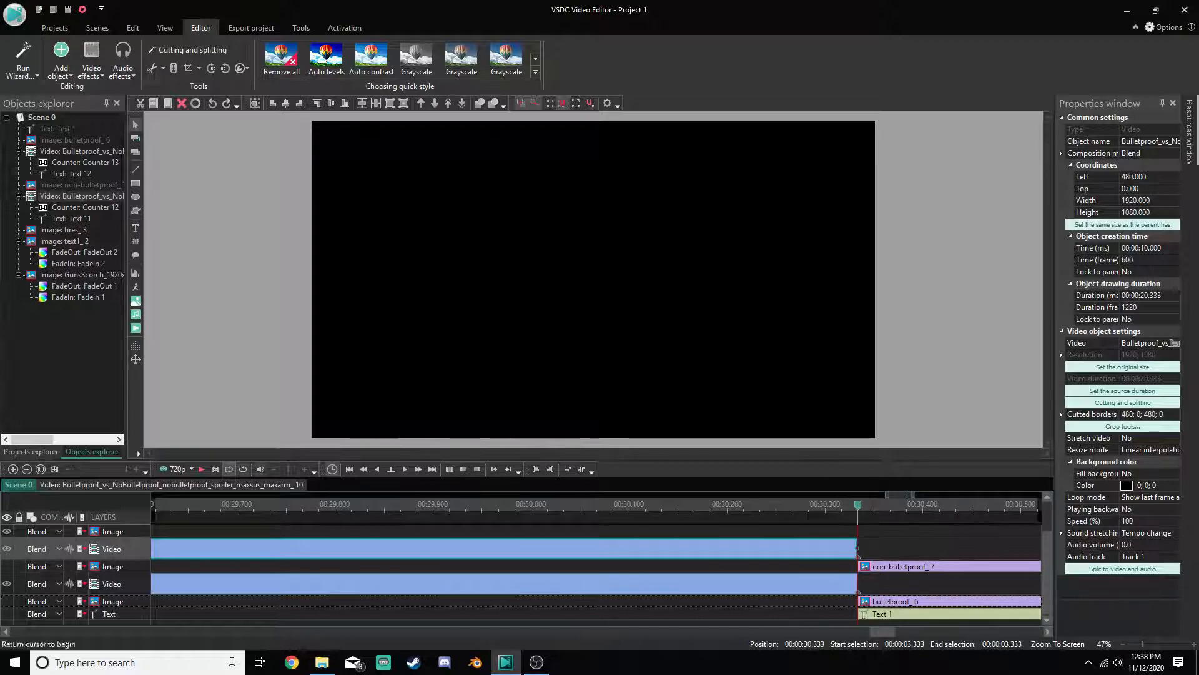
Fit the whole scene on the timeline and place the playhead exactly at the end of the still images, at 00:00:32.333
left_click(39, 117)
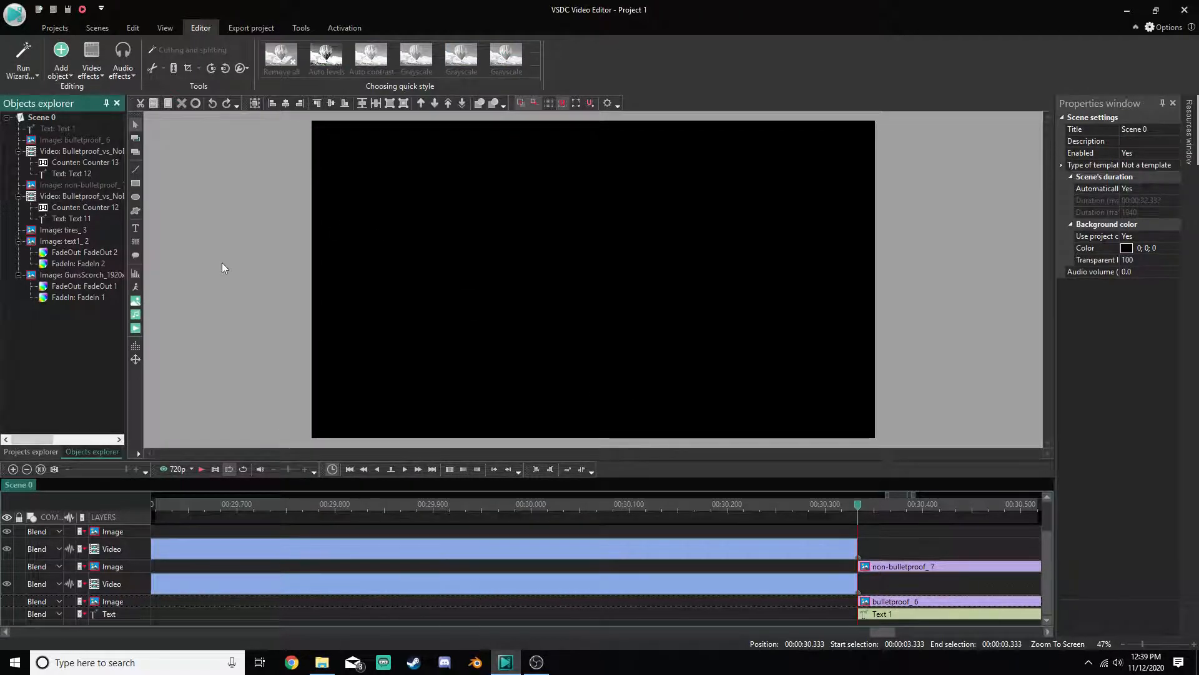
left_click(40, 468)
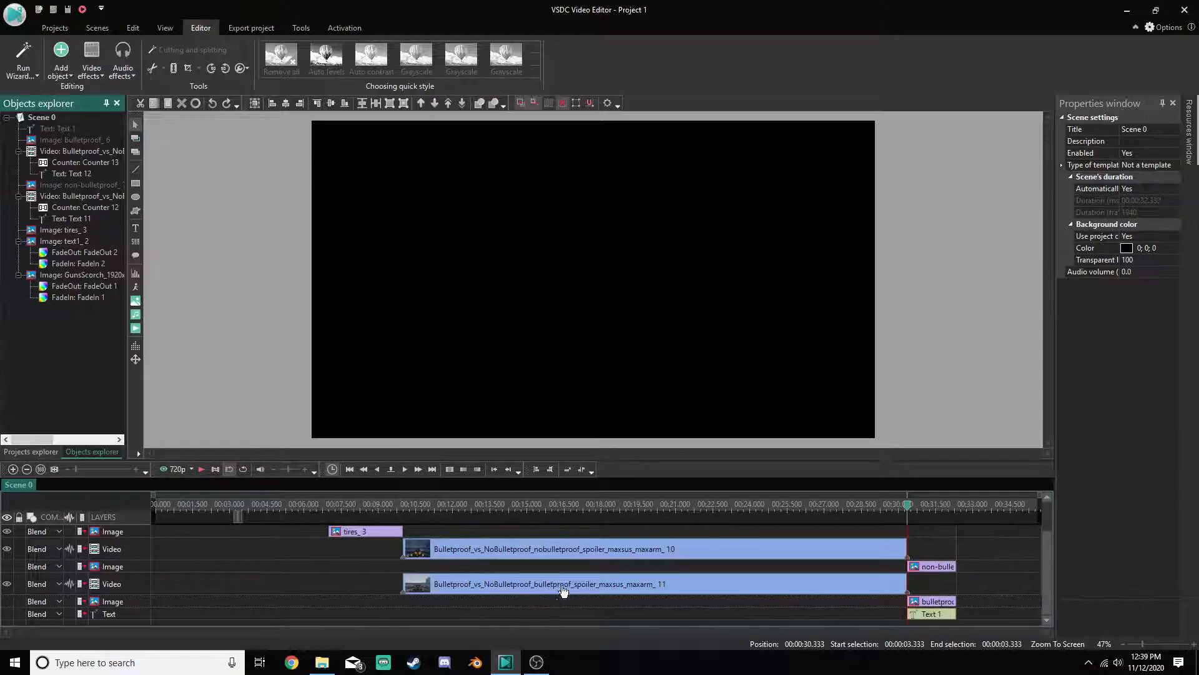
left_click(956, 507)
left_click(12, 470)
left_click(11, 470)
left_click(12, 469)
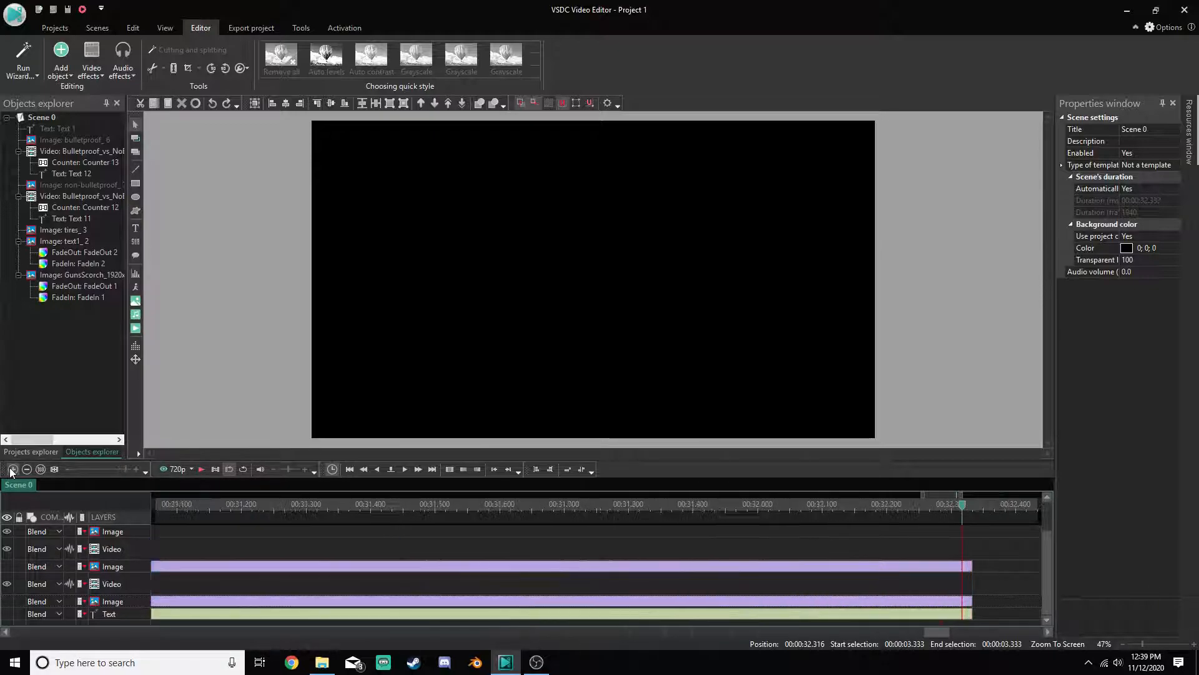
left_click(992, 509)
Make the two still image layers and the No Change text layer visible again, and fit the whole scene on the timeline
left_click(7, 566)
left_click(7, 583)
left_click(7, 584)
left_click(6, 614)
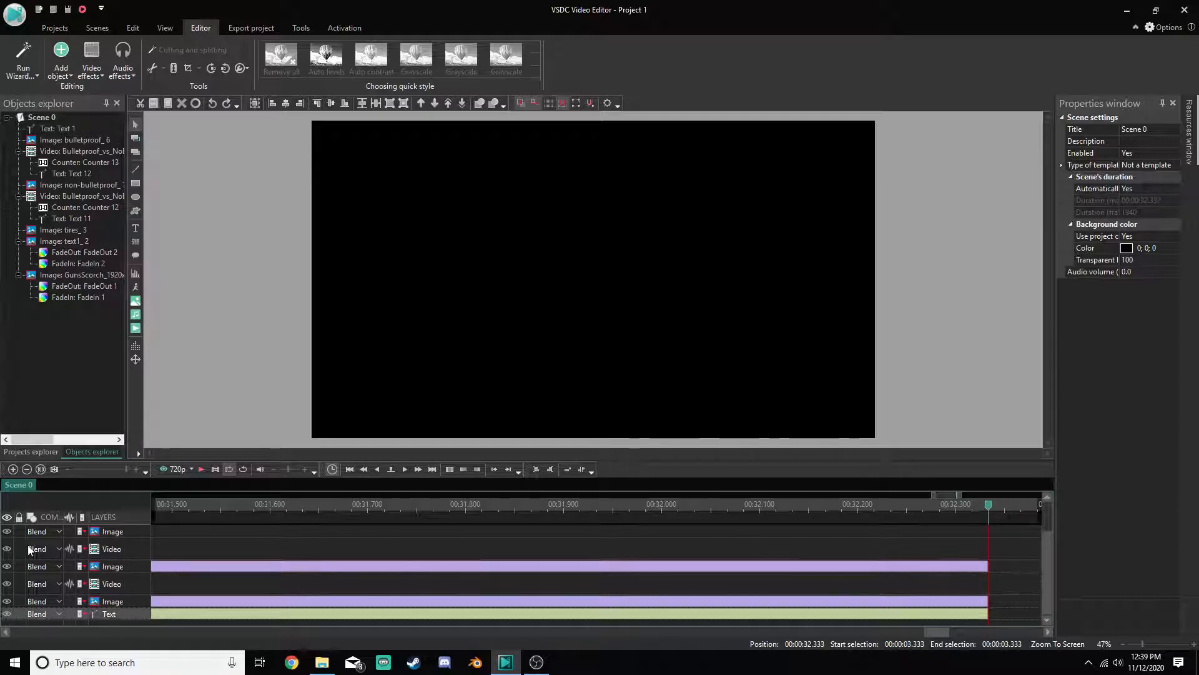
left_click(41, 469)
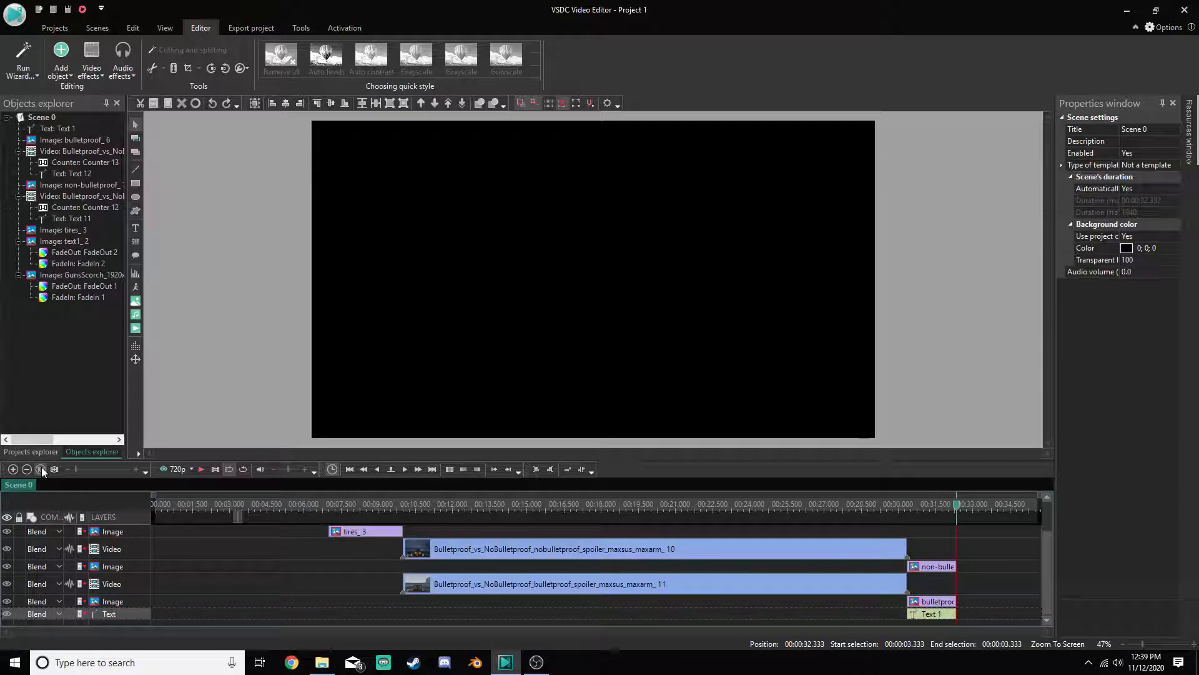
Add spoiler.png from the GTA_Comparison folder to the scene as a new image layer
scroll(65, 591, "up", 2)
scroll(73, 555, "down", 2)
left_click(322, 663)
left_click(787, 409)
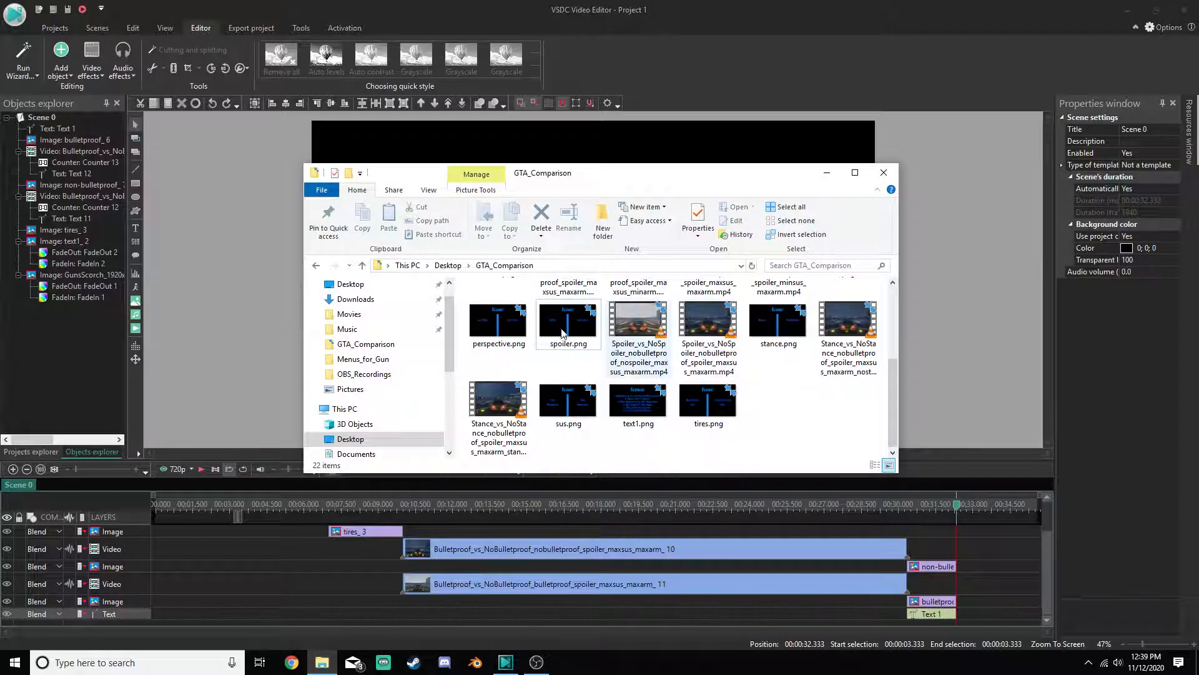
left_click_drag(560, 330, 967, 342)
left_click_drag(967, 282, 966, 282)
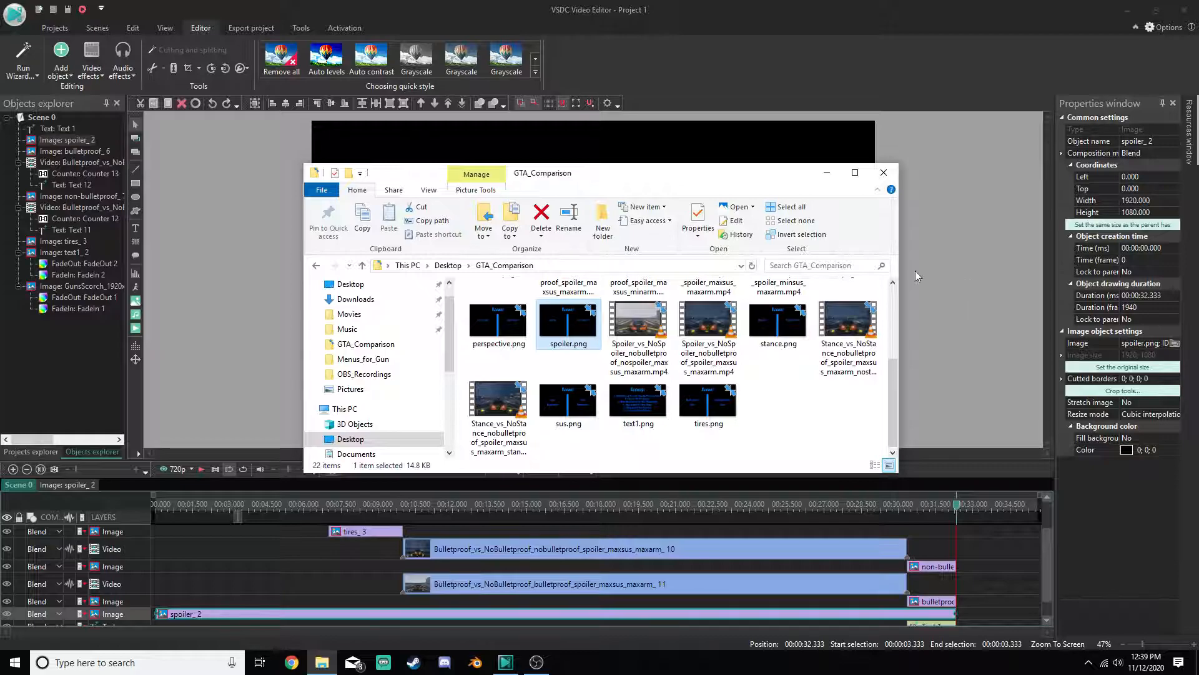
left_click(826, 179)
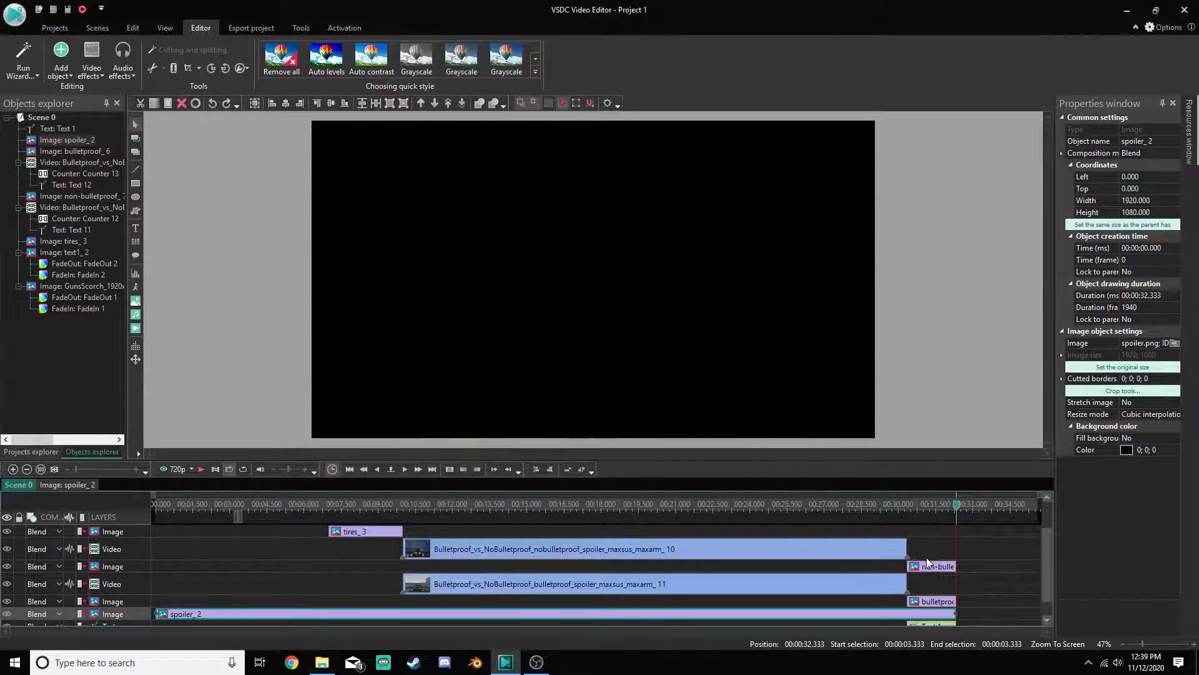
Start the spoiler image at 00:00:32.333, where the still images end, and set its duration to 3 seconds
scroll(819, 570, "down", 1)
left_click_drag(155, 601, 1009, 601)
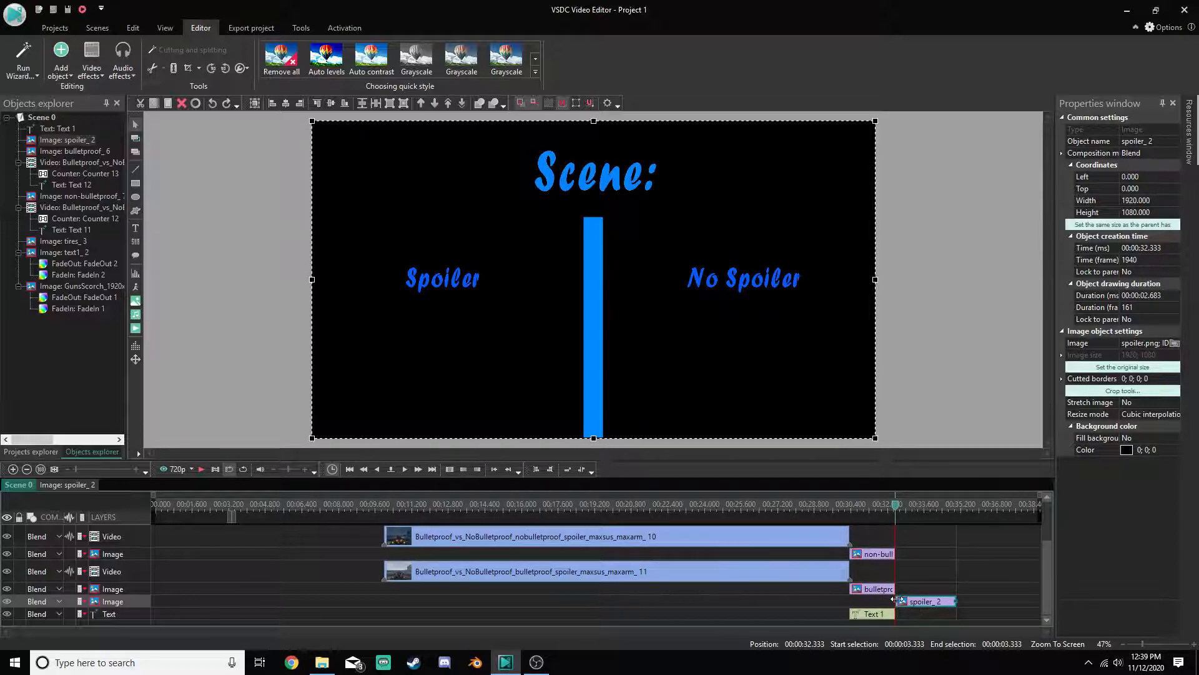
left_click(1153, 294)
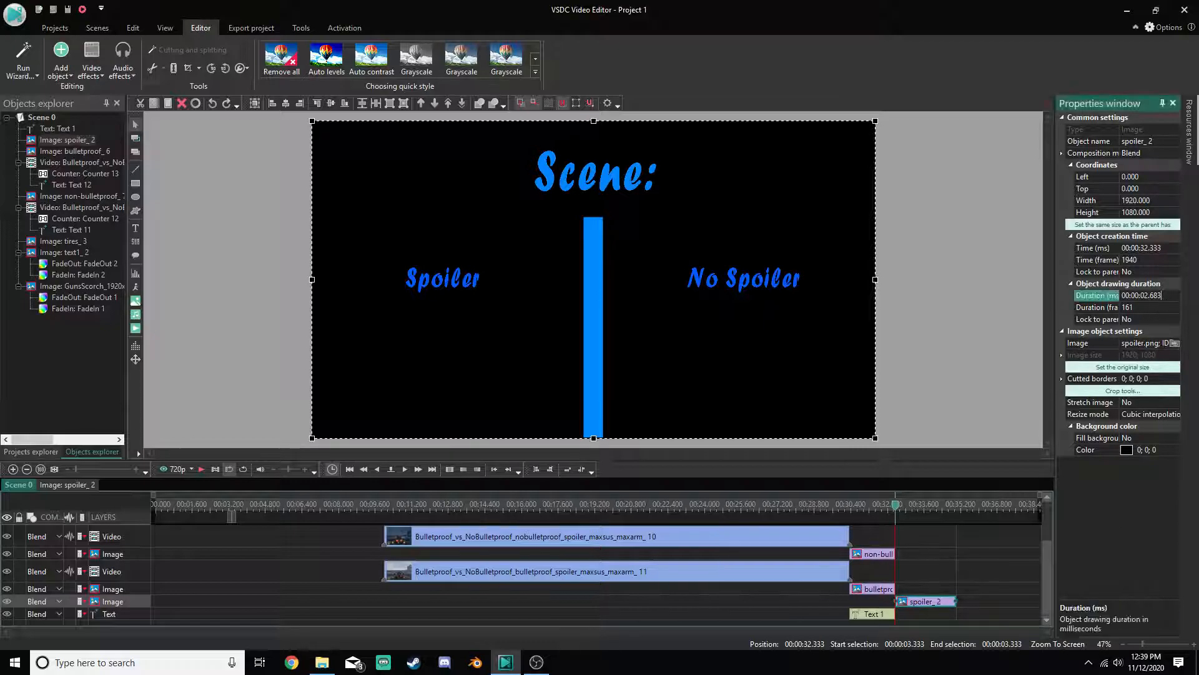
type("3")
key("Return")
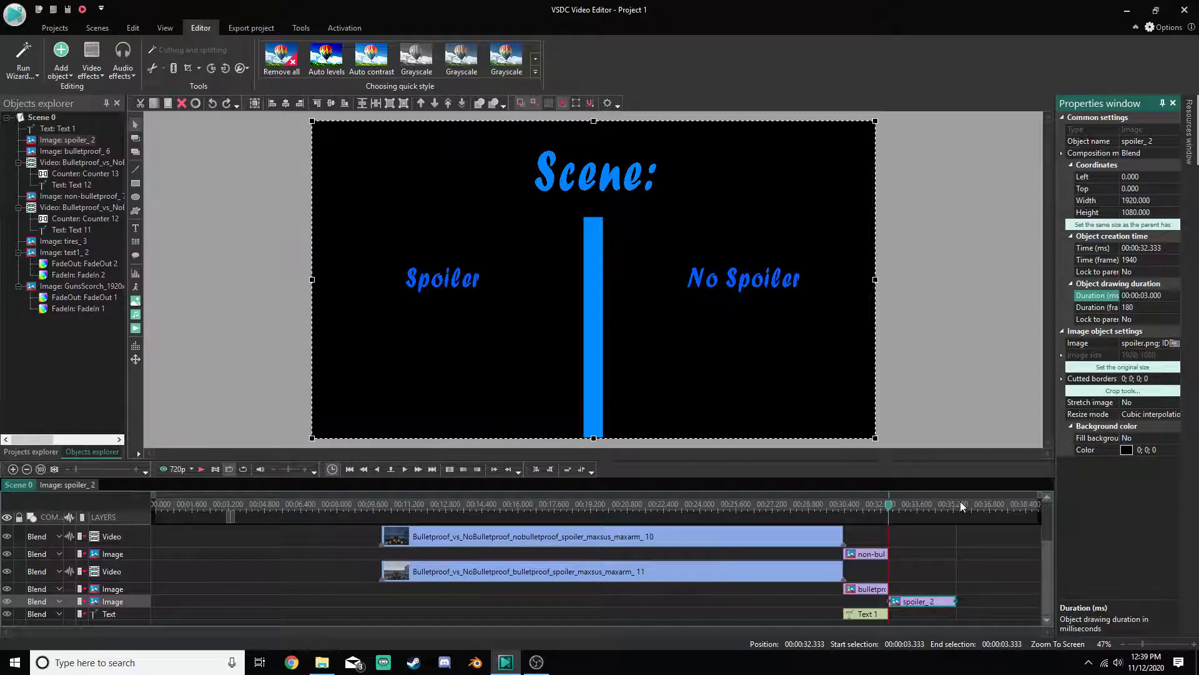
Add a Fade In effect to the spoiler image from its beginning with a 0.5-second duration, and return to Scene 0
double_click(926, 602)
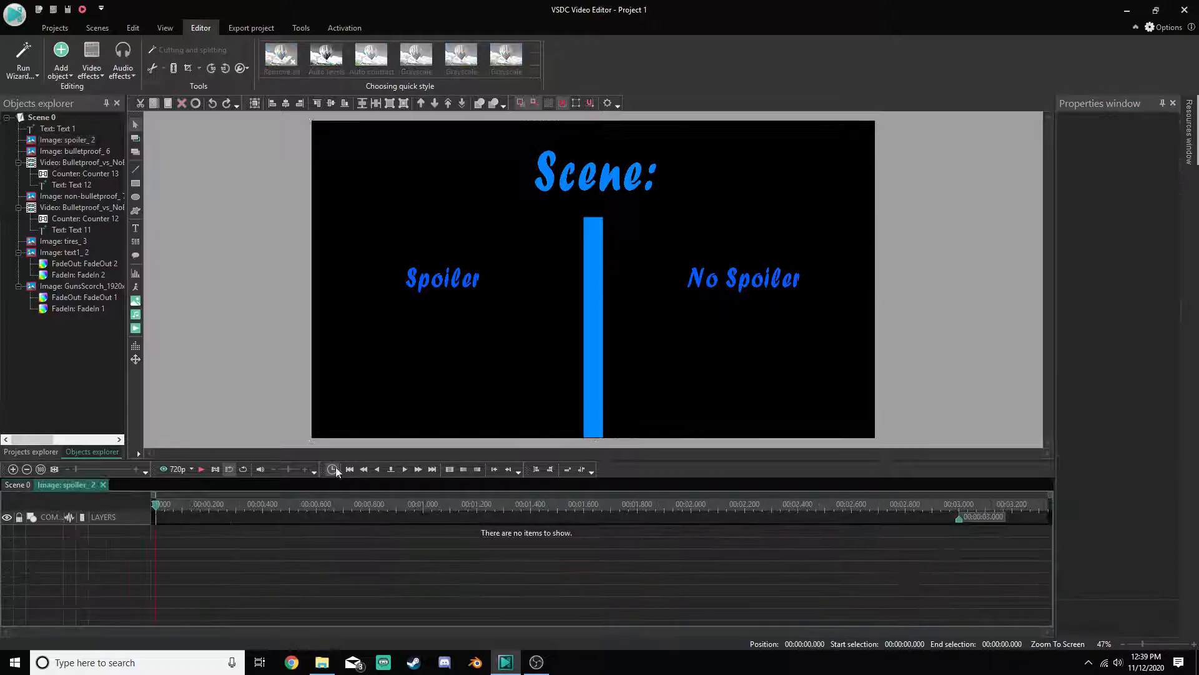
left_click(91, 72)
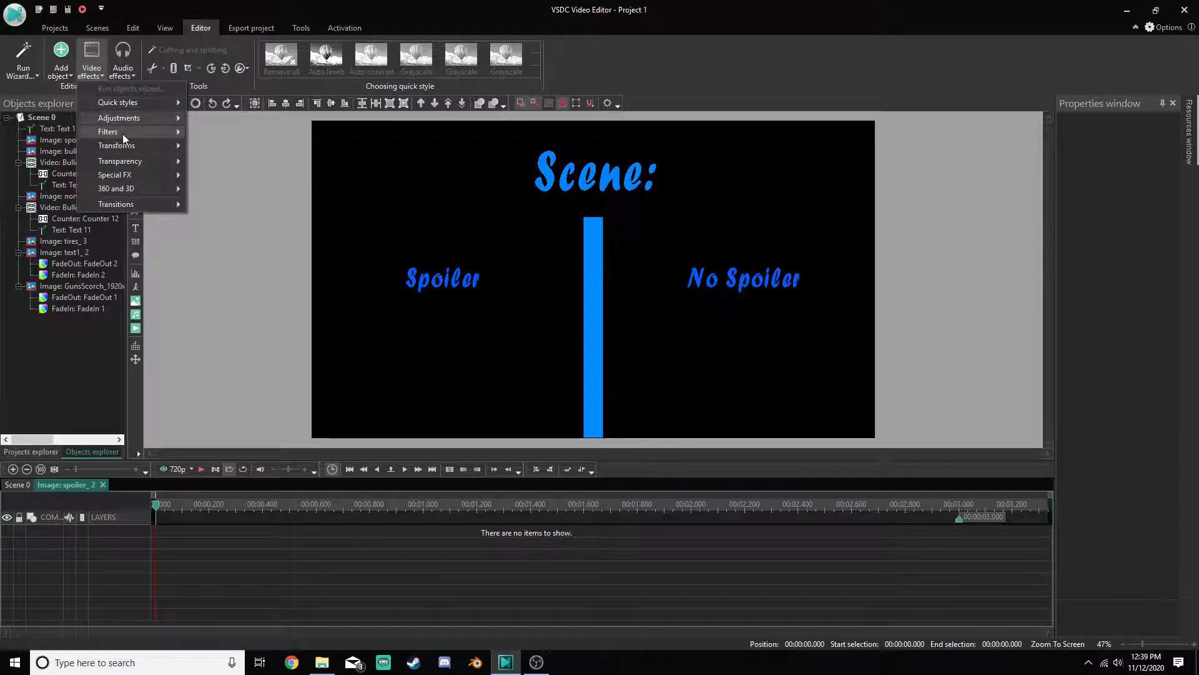
mouse_move(145, 160)
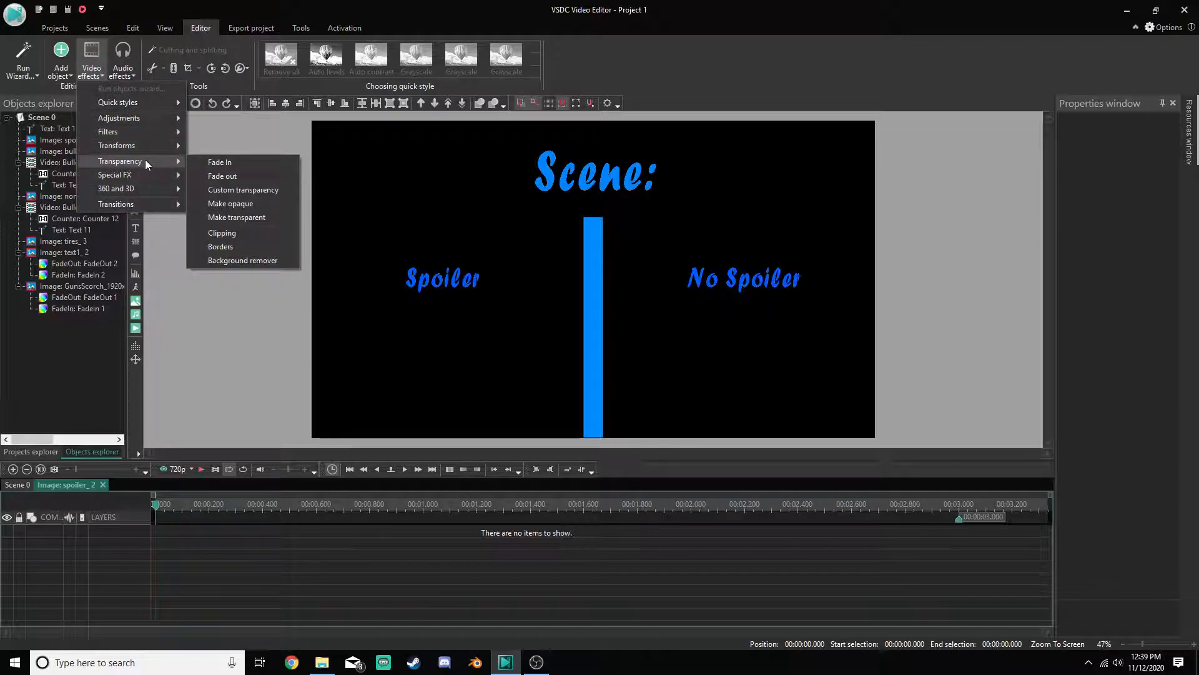
left_click(238, 164)
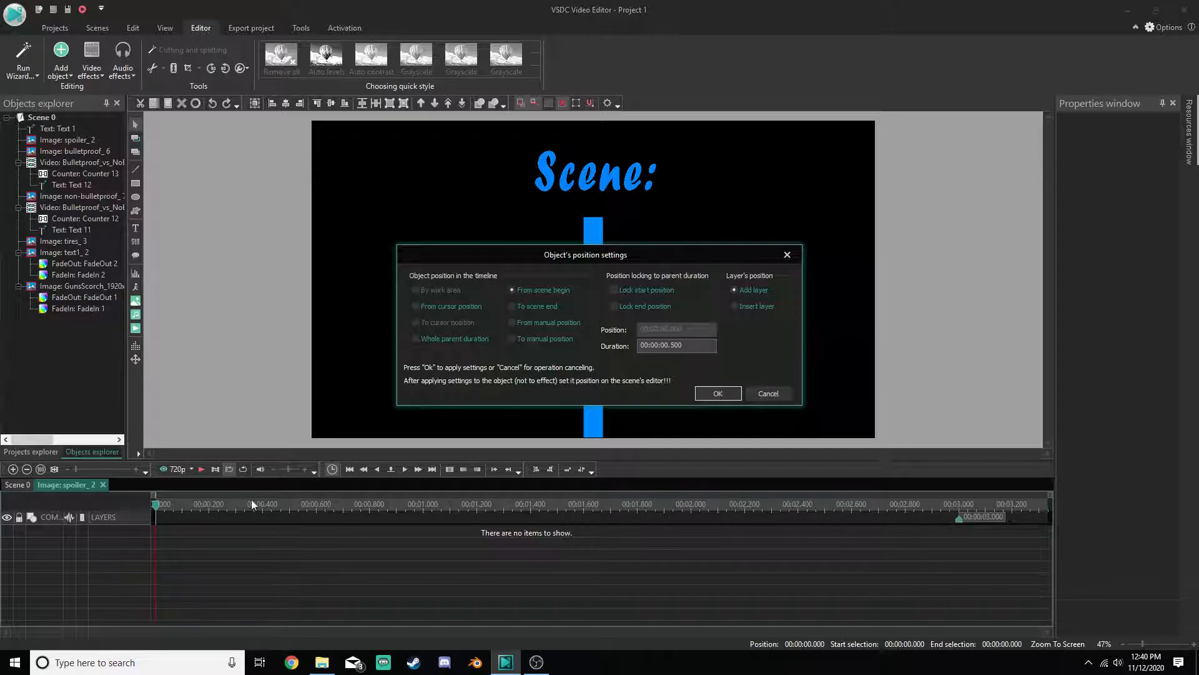
left_click(672, 347)
left_click(717, 393)
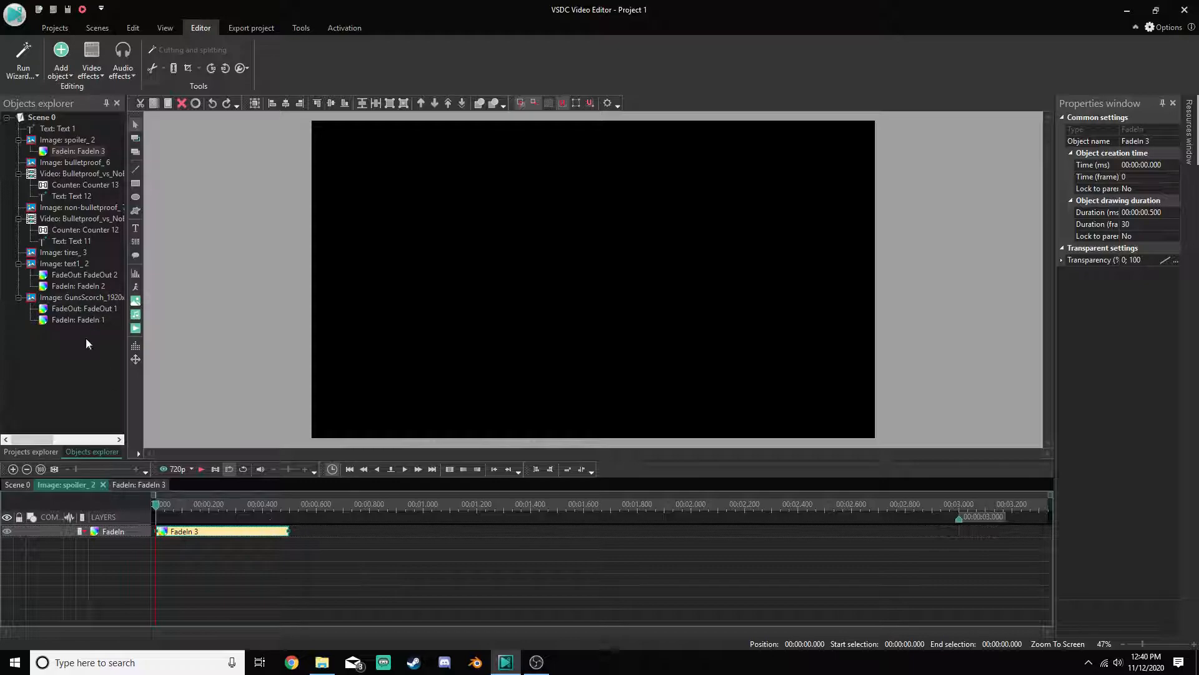
double_click(44, 118)
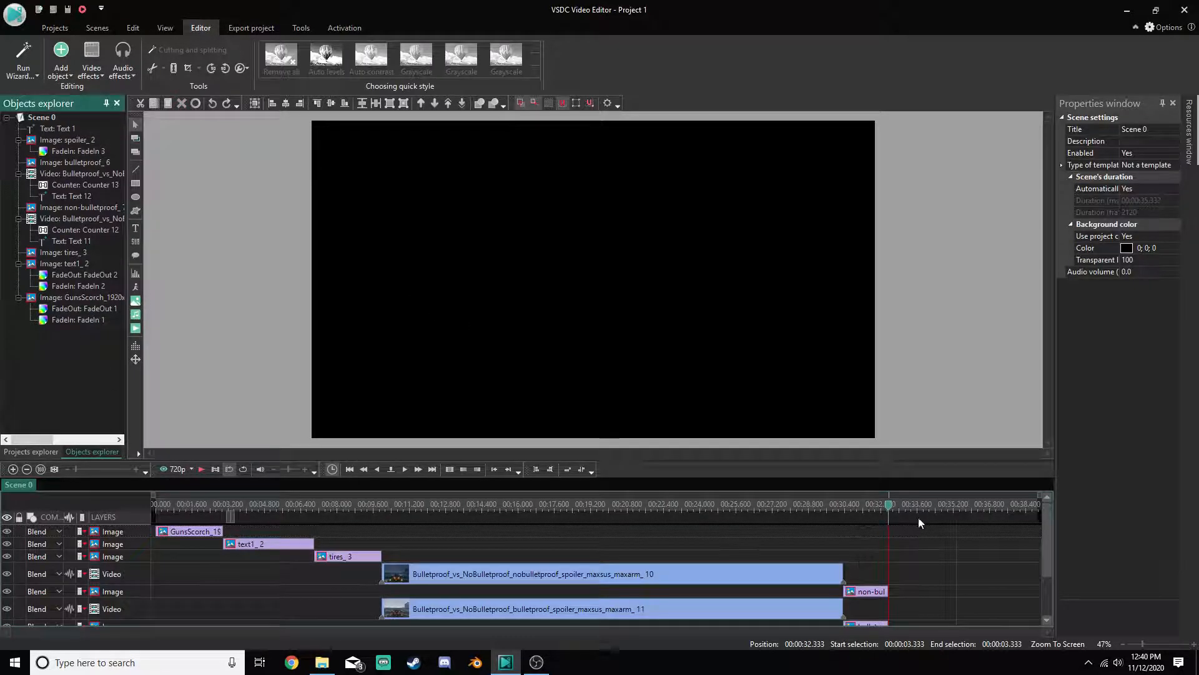
Place the playhead exactly at the end of the spoiler image, 00:00:35.333, and fit the whole scene on the timeline
scroll(920, 520, "down", 2)
left_click(200, 469)
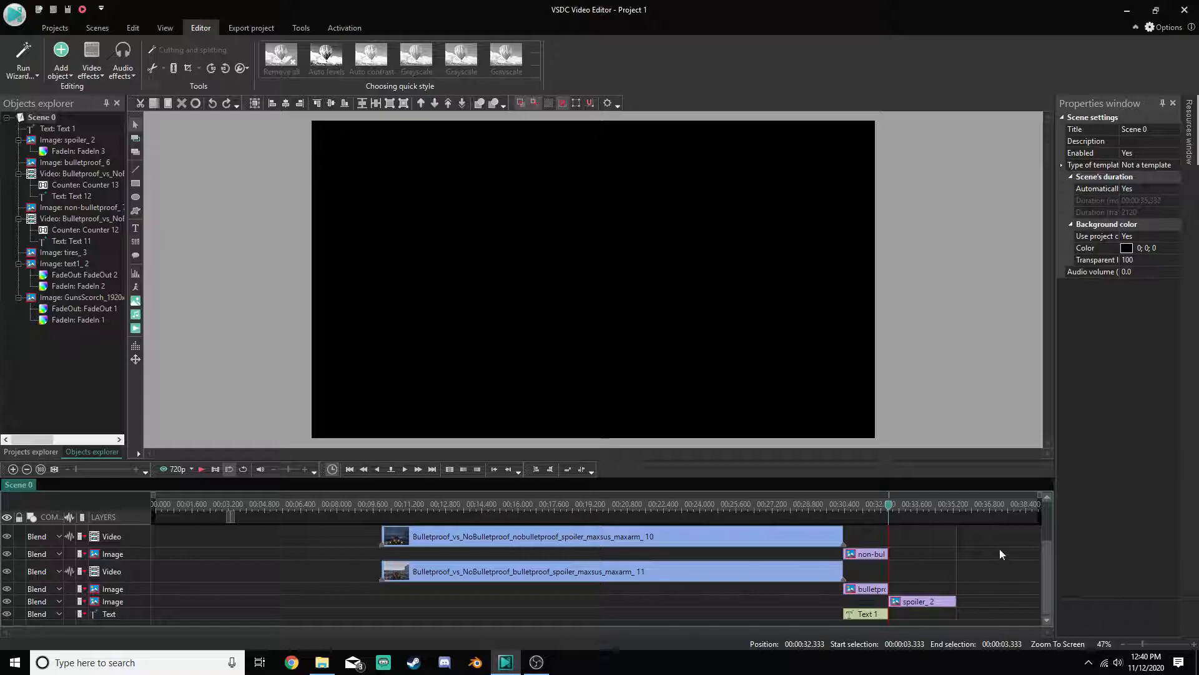
left_click(960, 505)
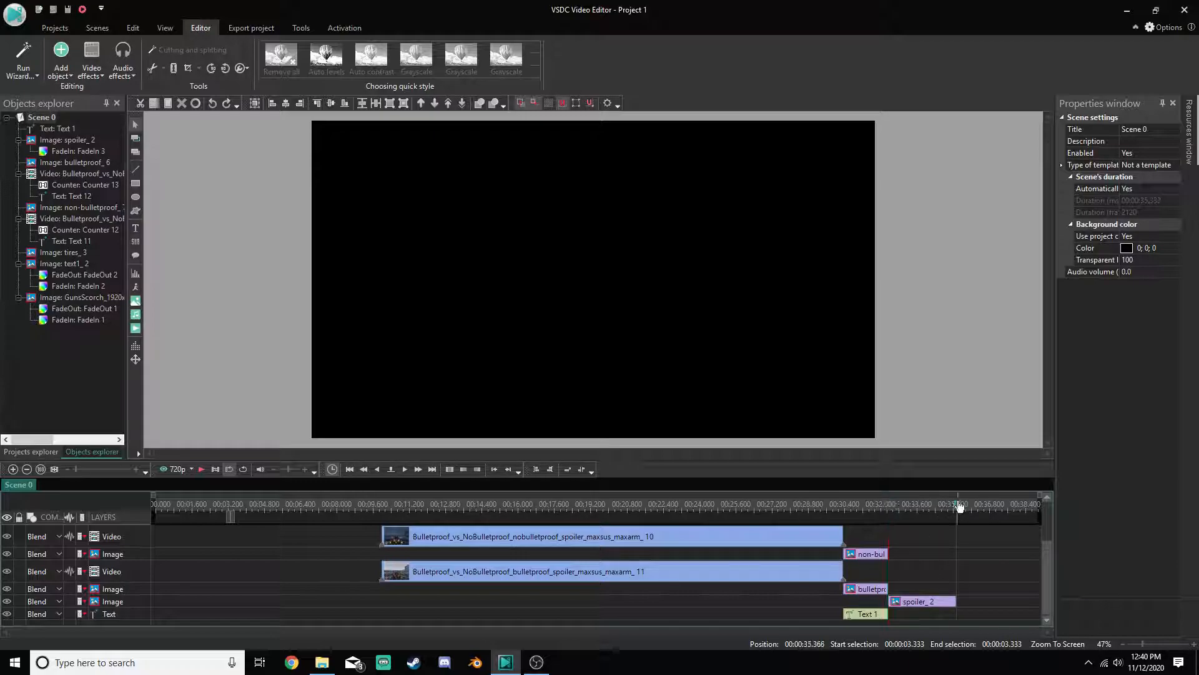
left_click(12, 469)
left_click(948, 505)
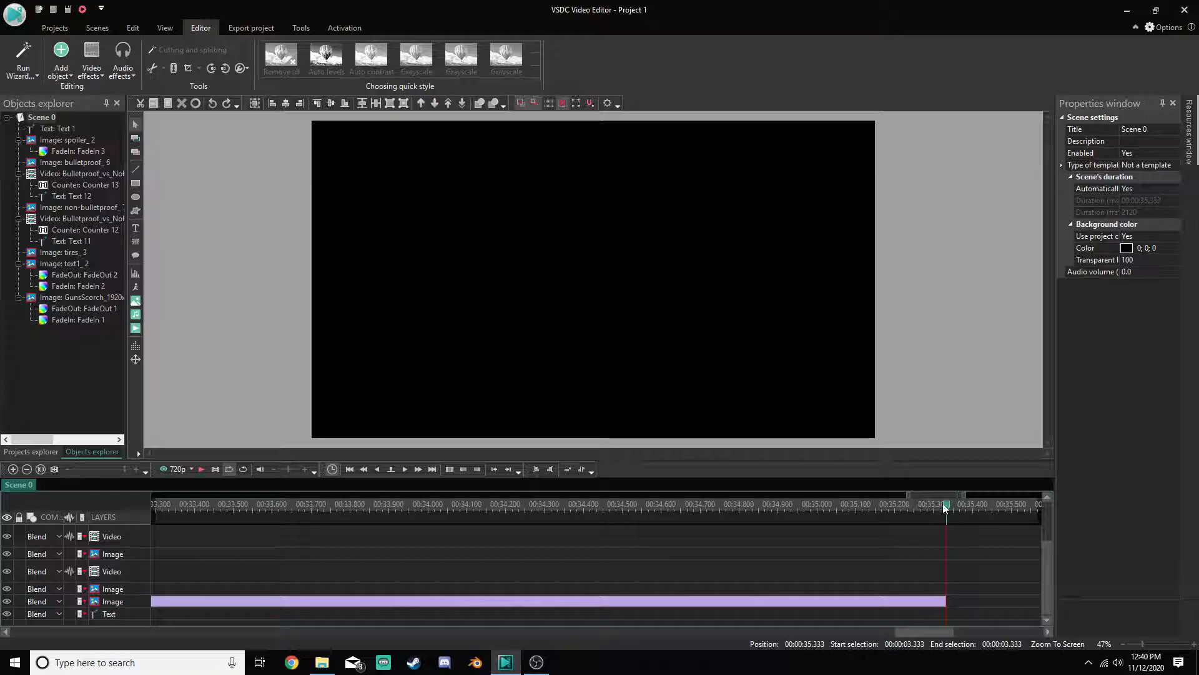
left_click(40, 470)
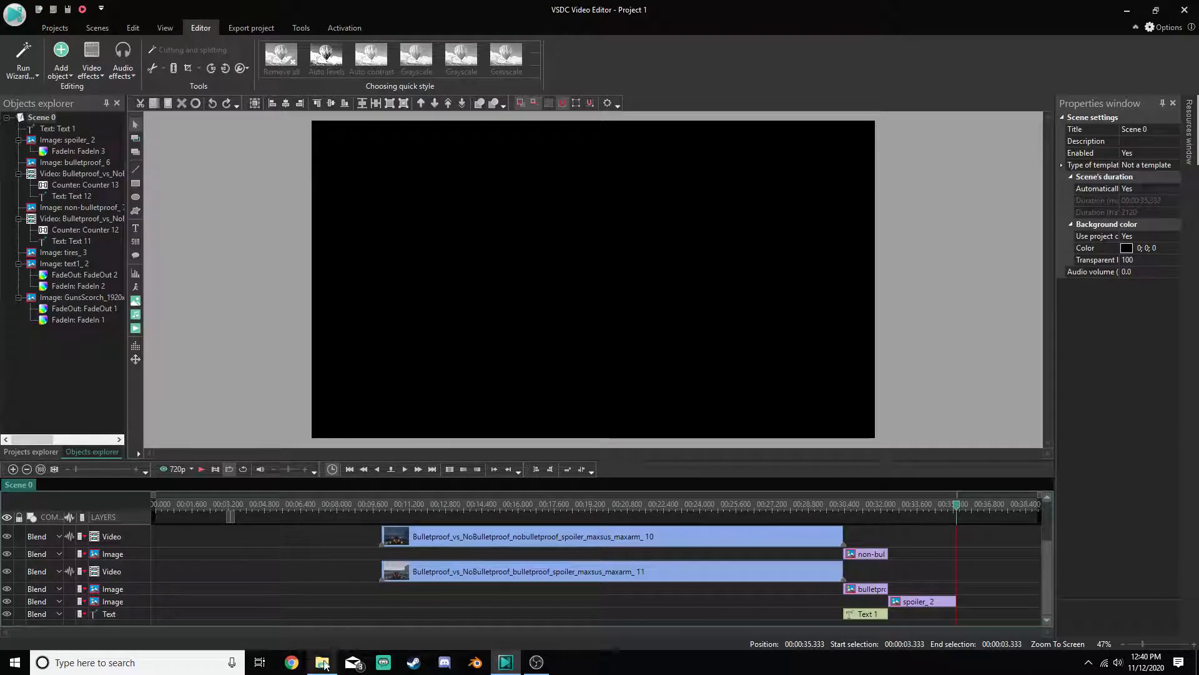
Move the spoiler image layer below the Text 1 layer and deselect it
mouse_move(331, 664)
left_click(136, 603)
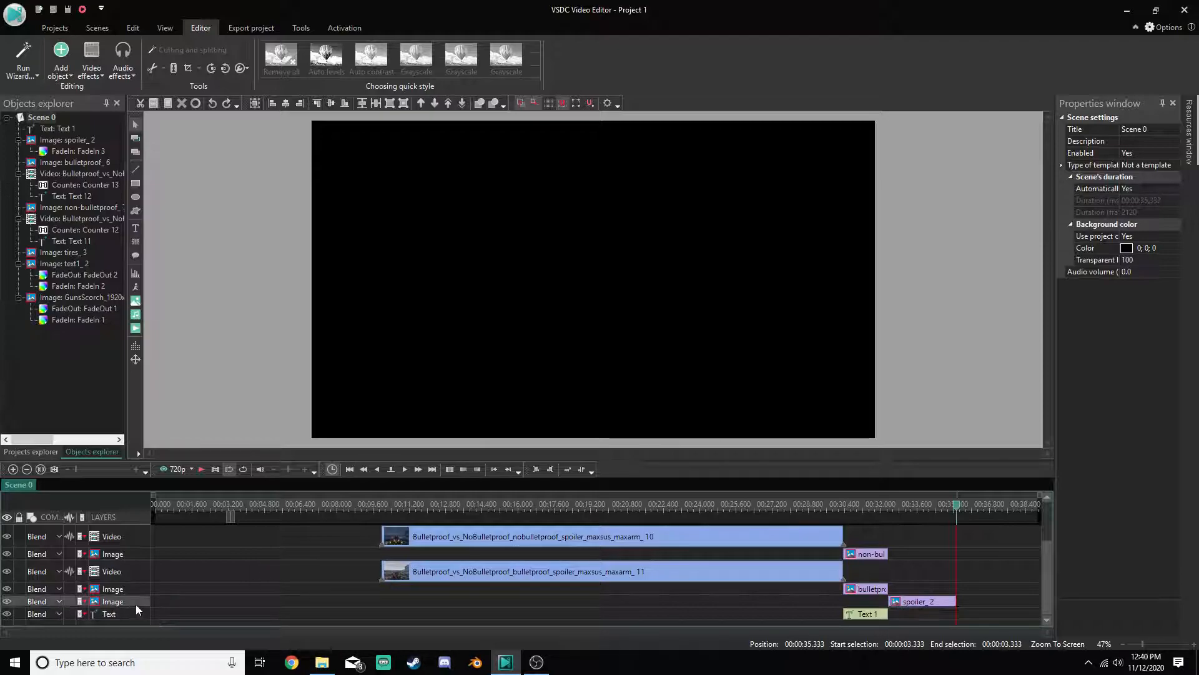
left_click_drag(136, 604, 137, 623)
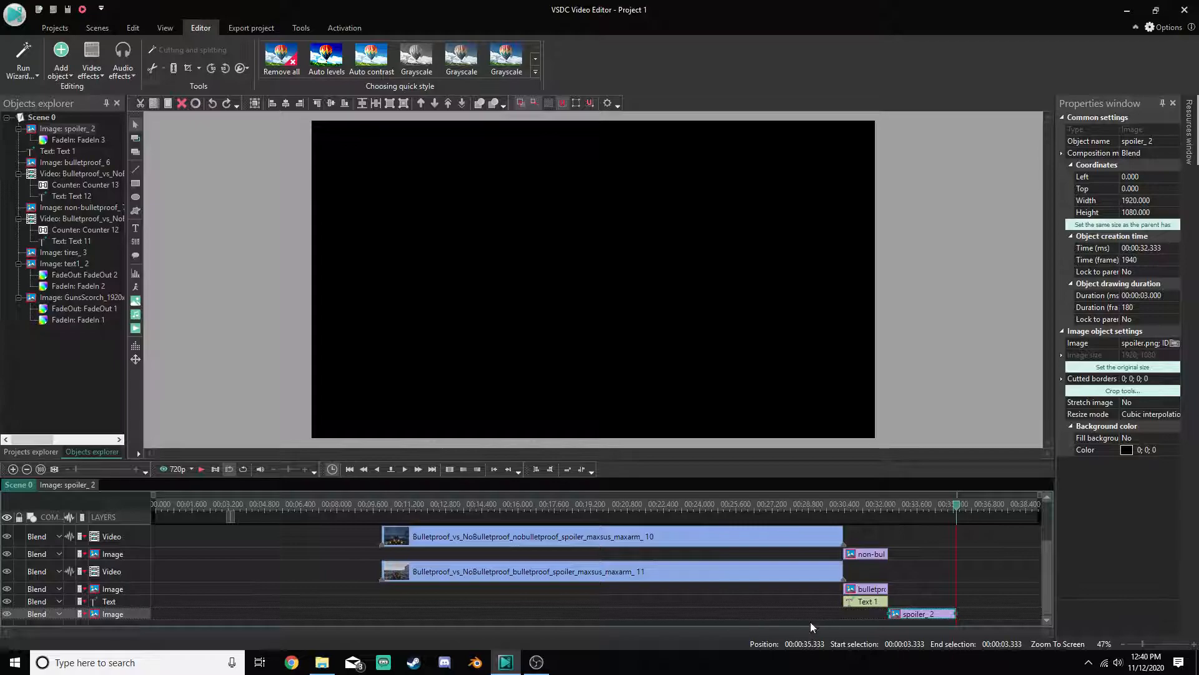
left_click(995, 597)
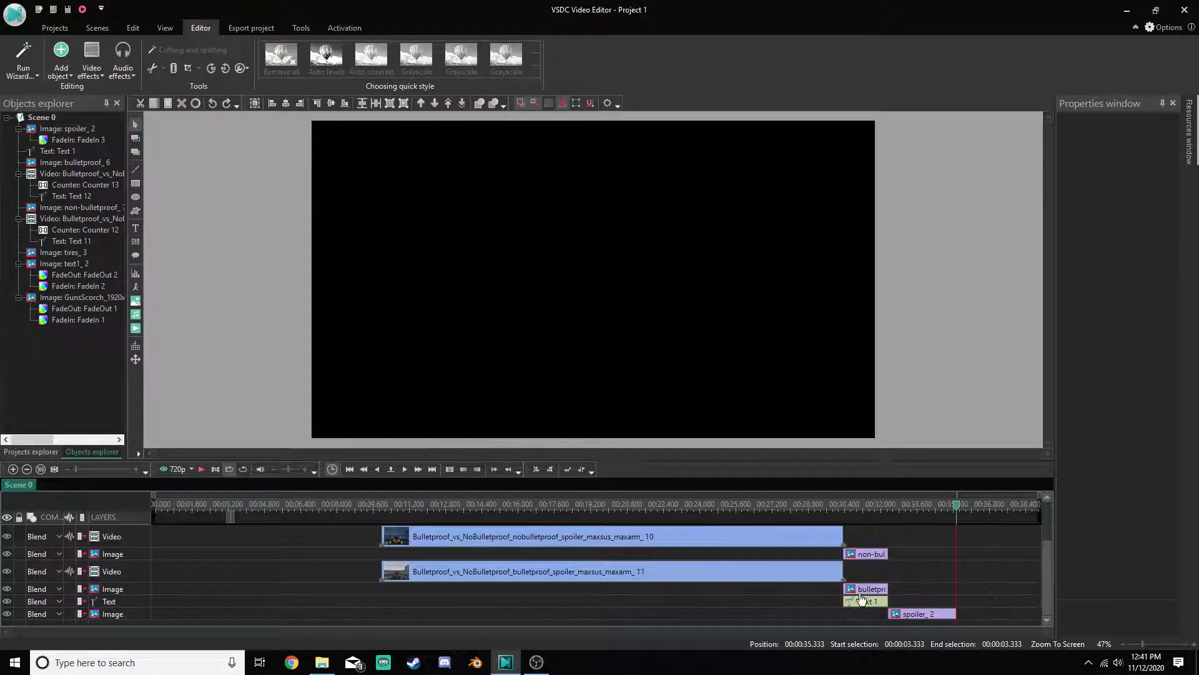
Review the timeline layers and preview the spoiler title image at 00:00:34.266
scroll(419, 557, "up", 2)
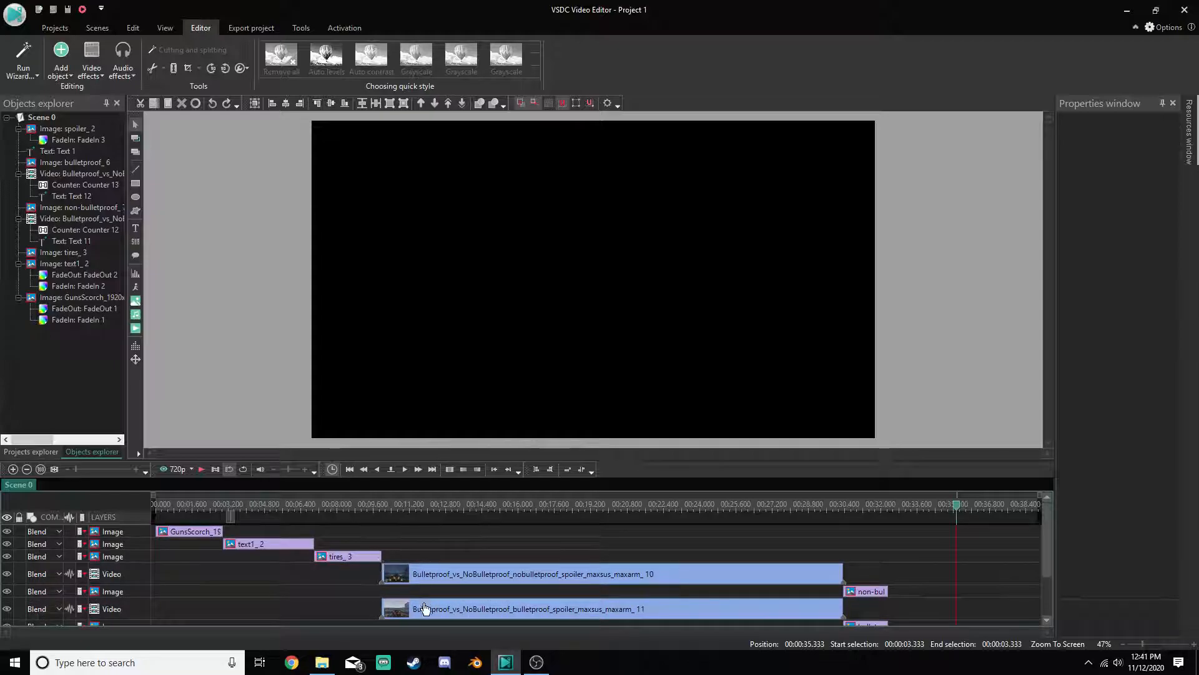
scroll(624, 575, "down", 2)
left_click(322, 662)
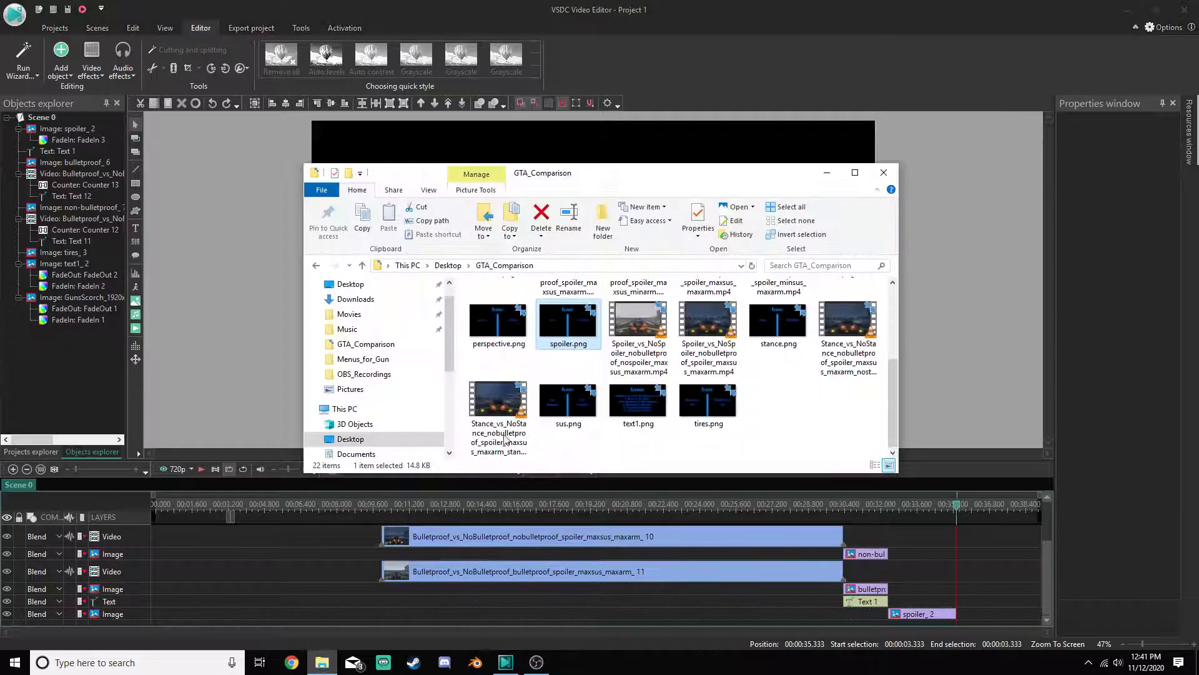
left_click(789, 408)
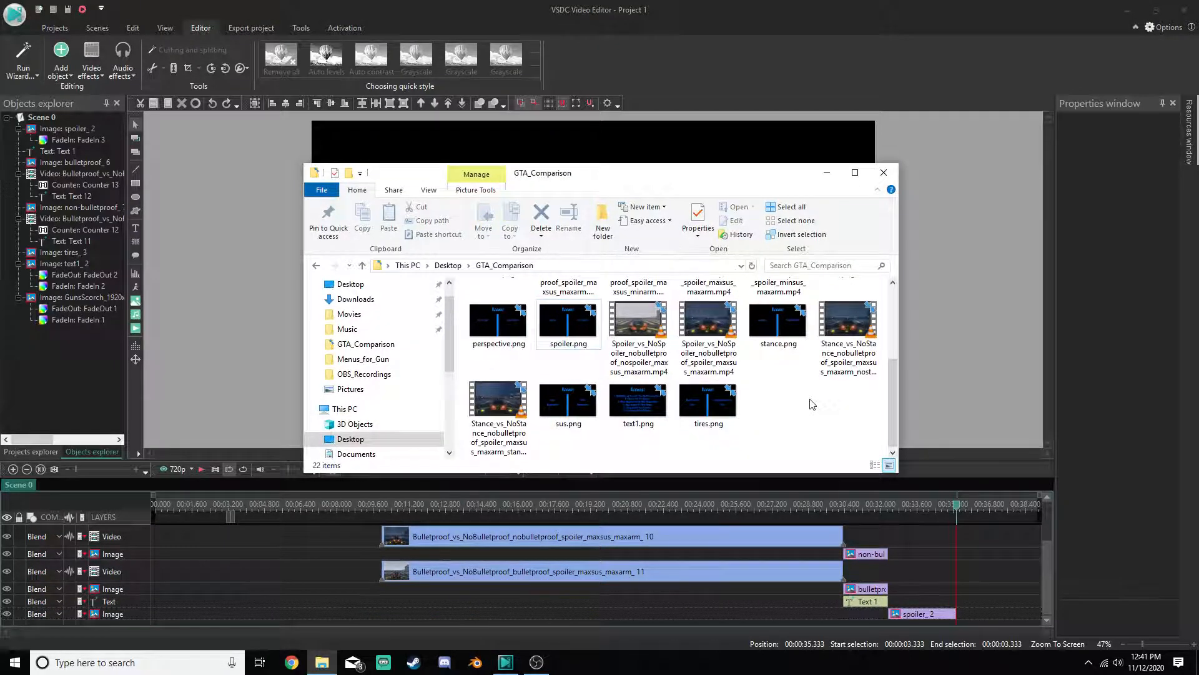
left_click(934, 508)
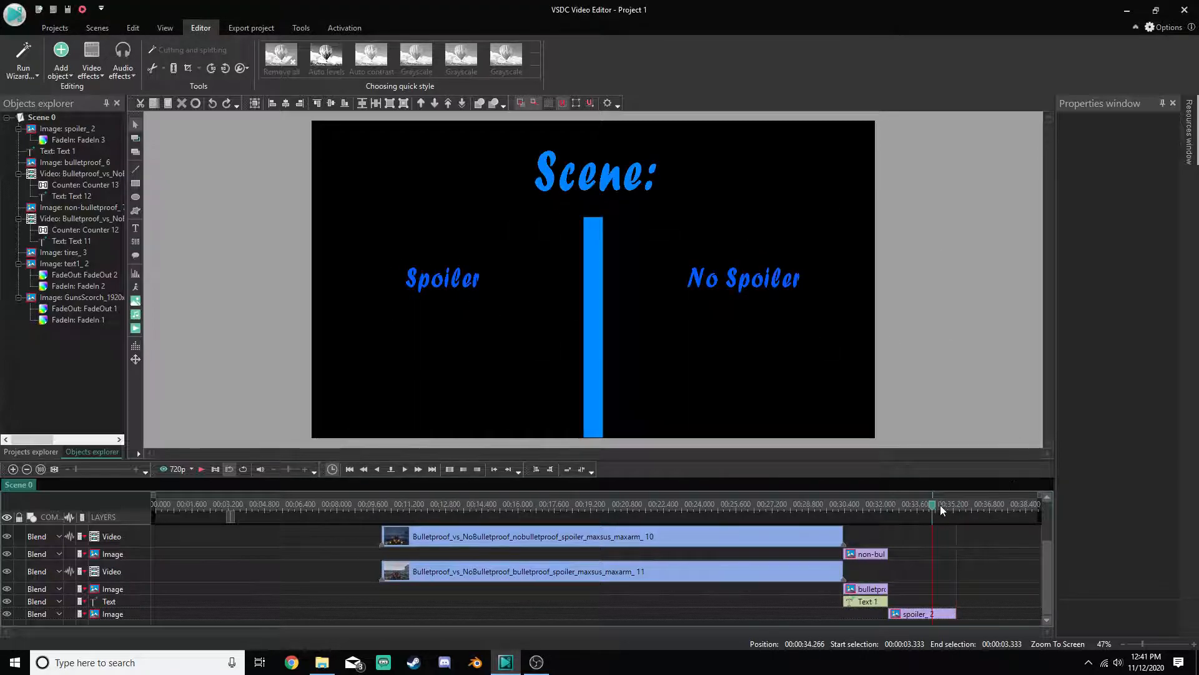
Undo the spoiler image layer's reordering and redo it
left_click(143, 30)
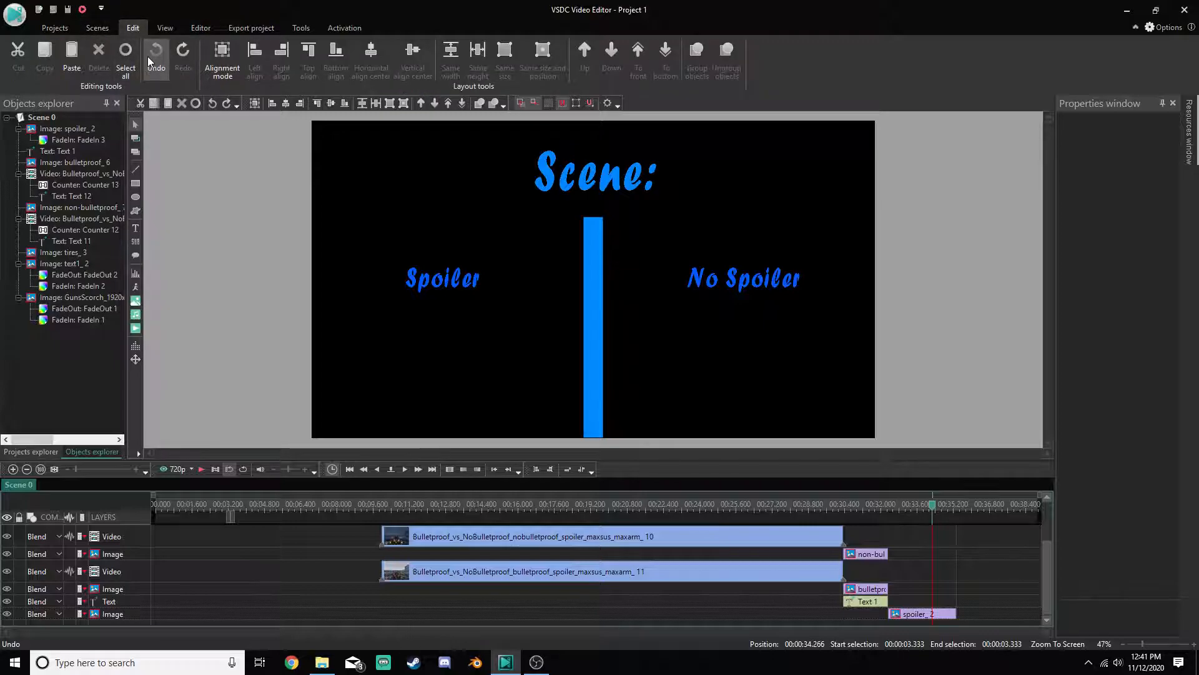
left_click(162, 58)
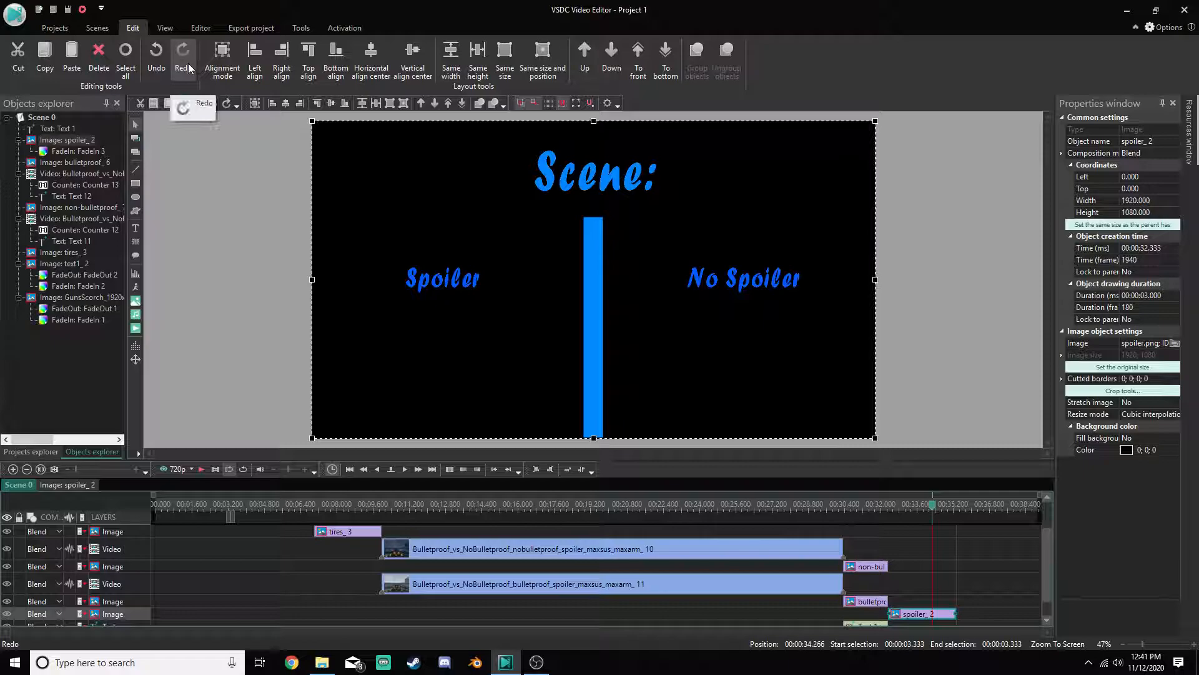
left_click(190, 67)
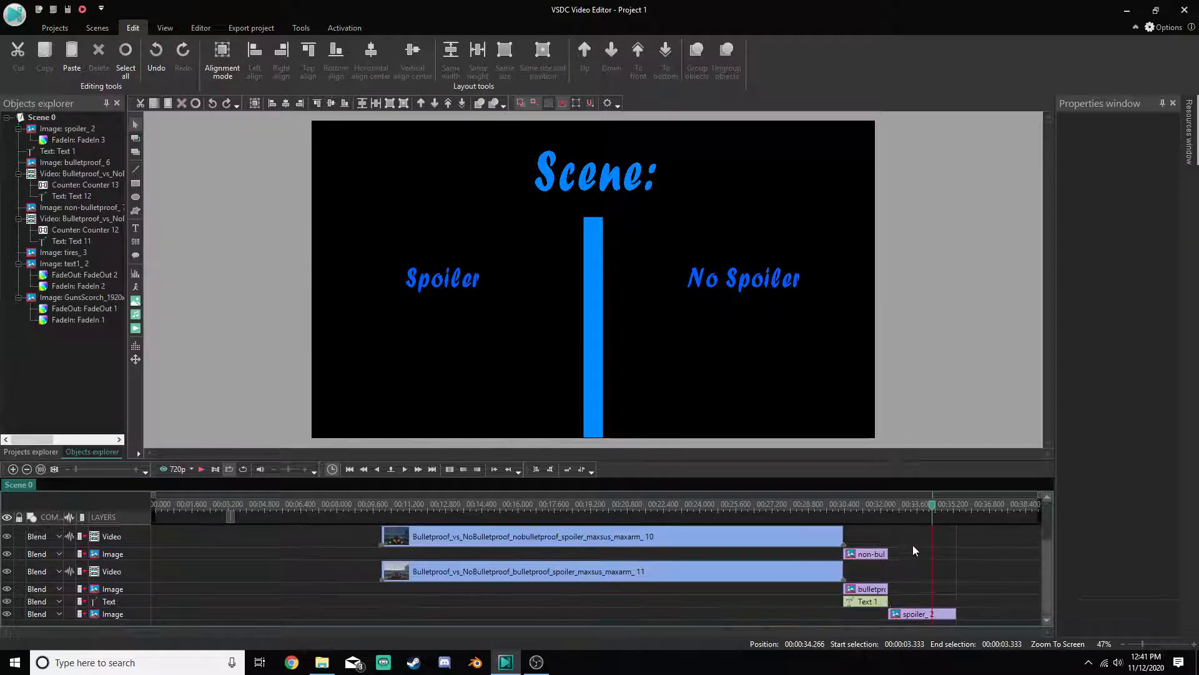
Return the playhead to the end of the spoiler image at 00:00:35.333, check it up close, and fit the whole scene again
left_click(956, 510)
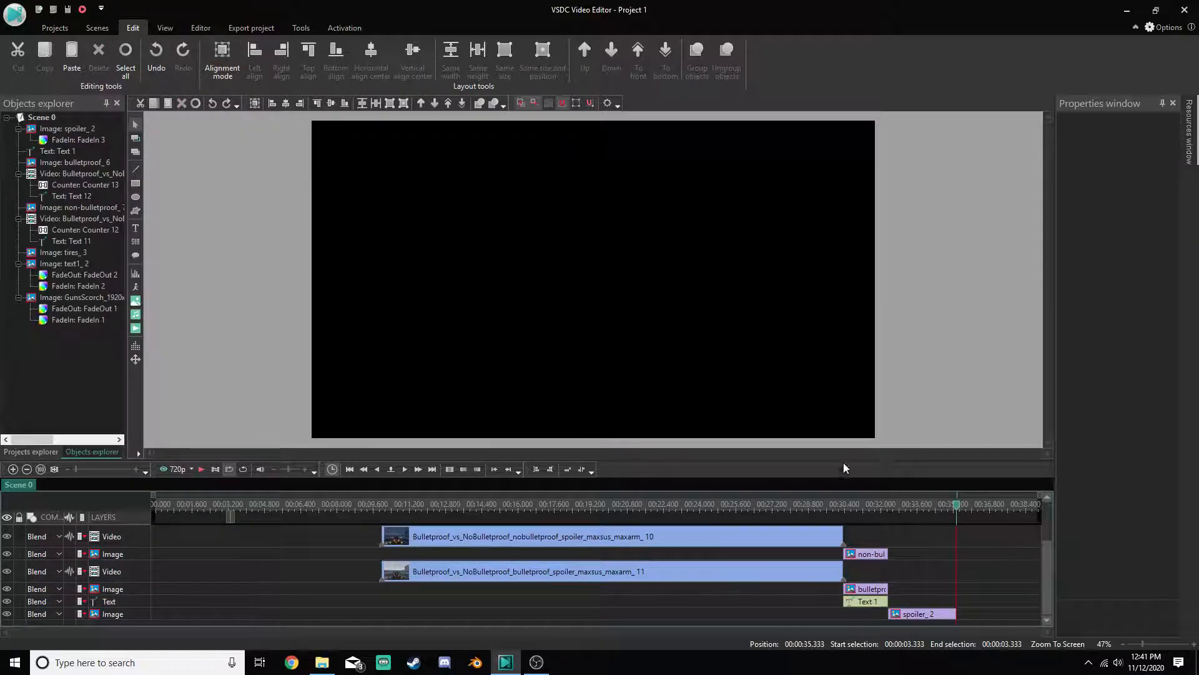
left_click(12, 469)
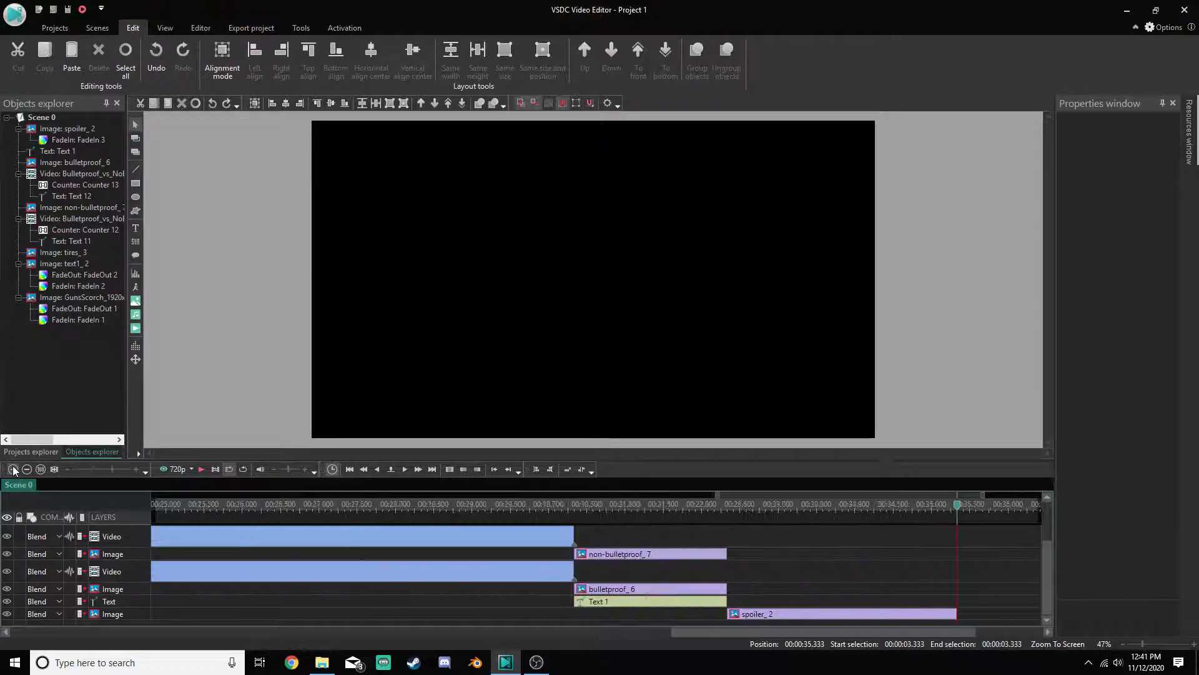
left_click(13, 469)
left_click(12, 469)
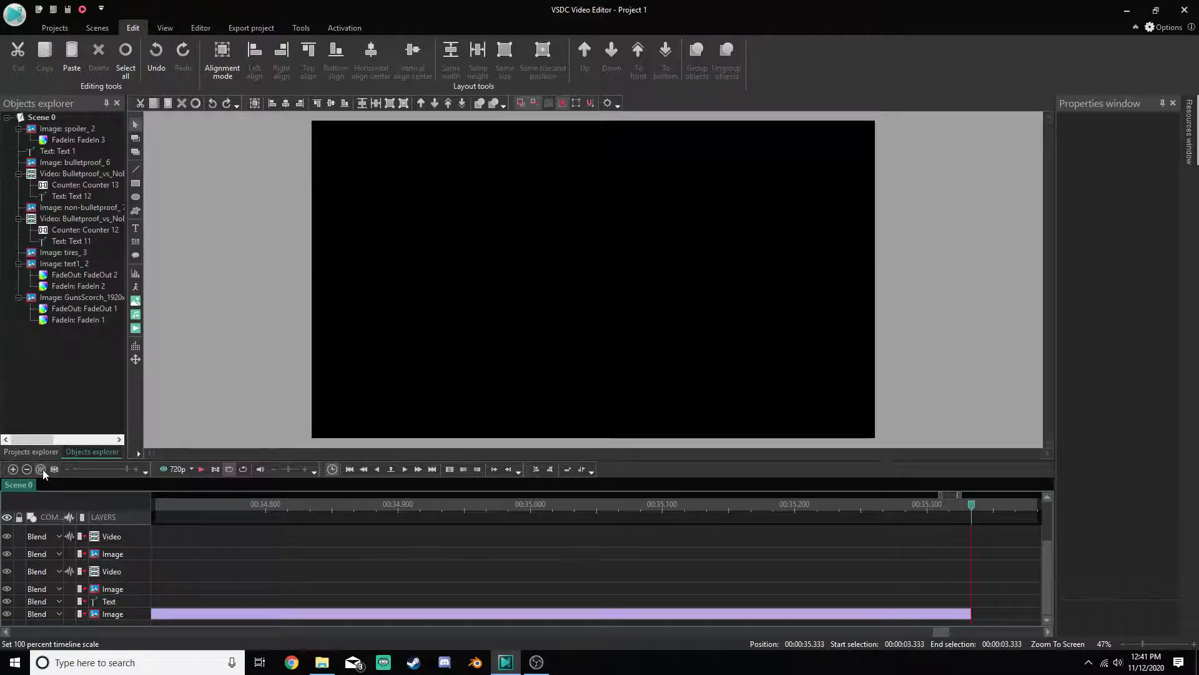
left_click(41, 469)
left_click(233, 28)
left_click(216, 28)
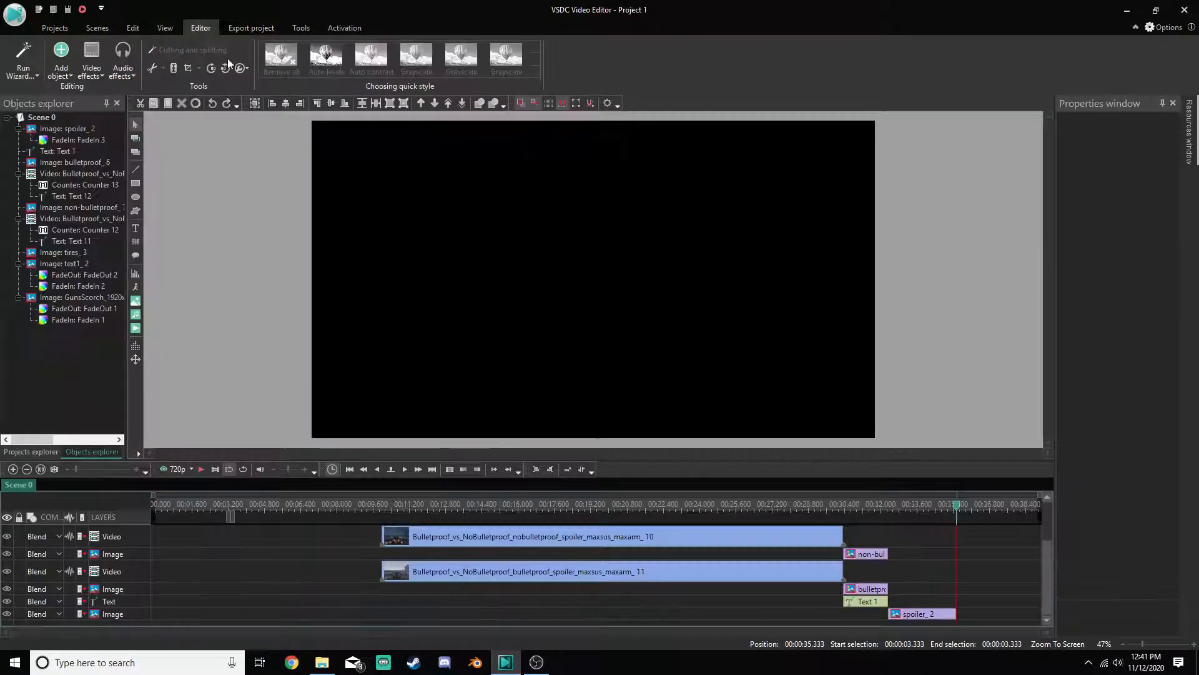
Add the spoiler and nospoiler versions of the Spoiler_vs_NoSpoiler MP4 from the GTA_Comparison folder, both starting at 00:00:35.333
left_click(321, 662)
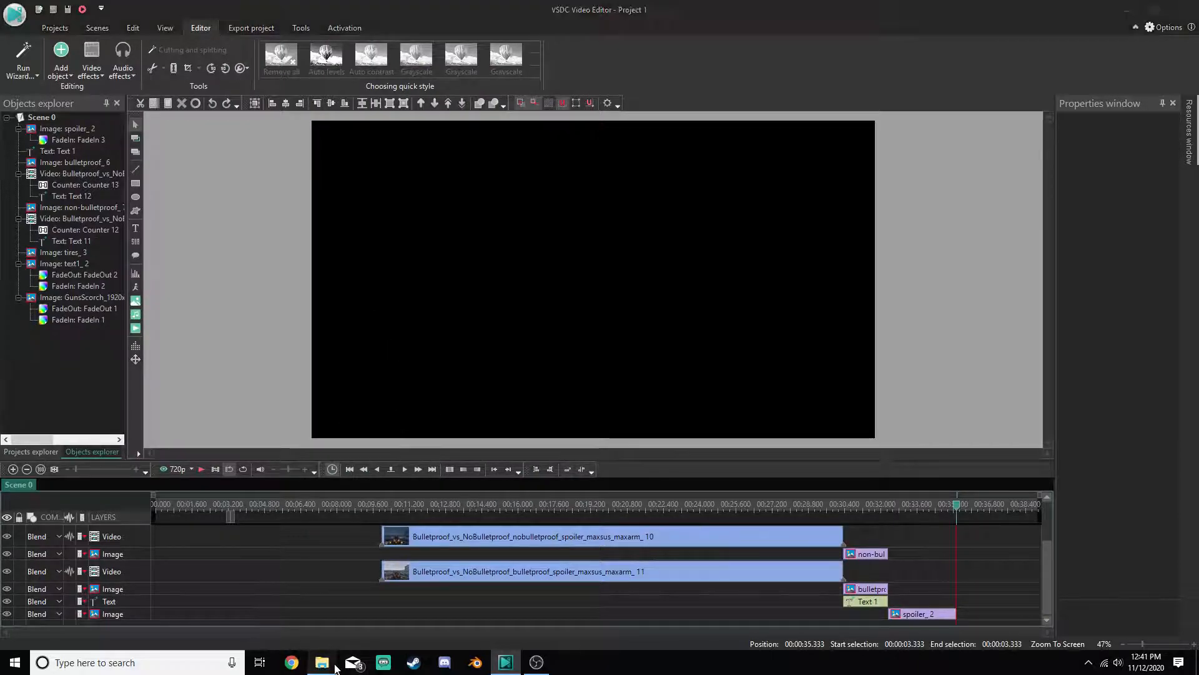
scroll(650, 397, "up", 2)
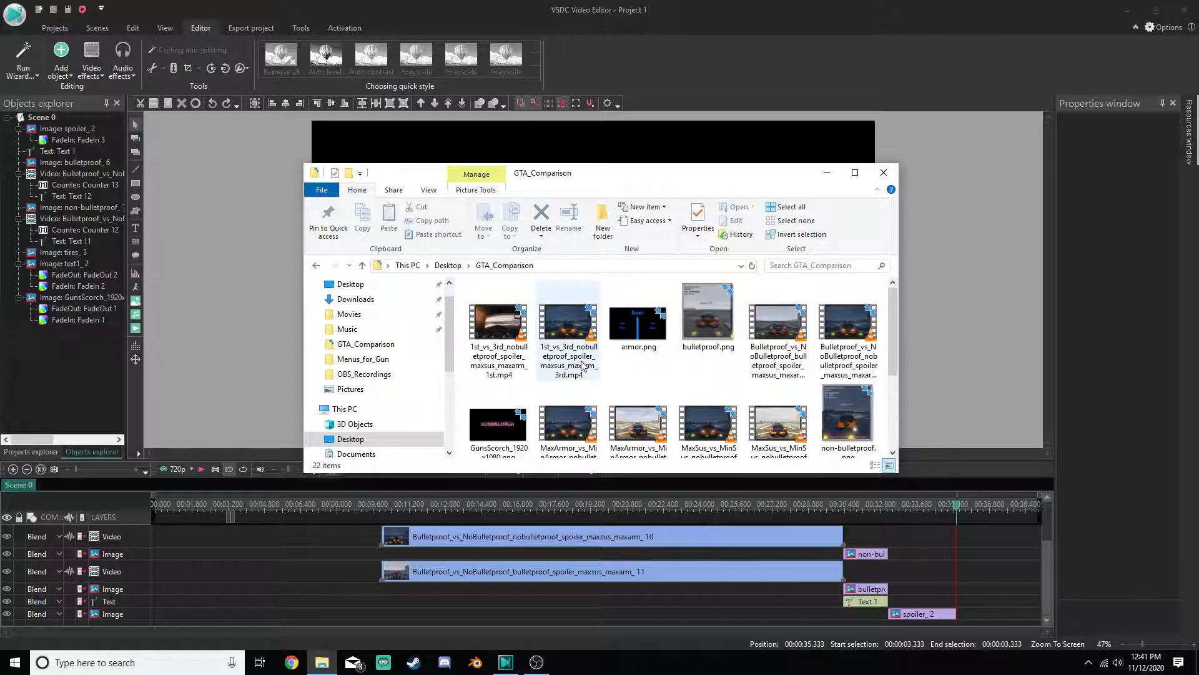
scroll(706, 368, "down", 3)
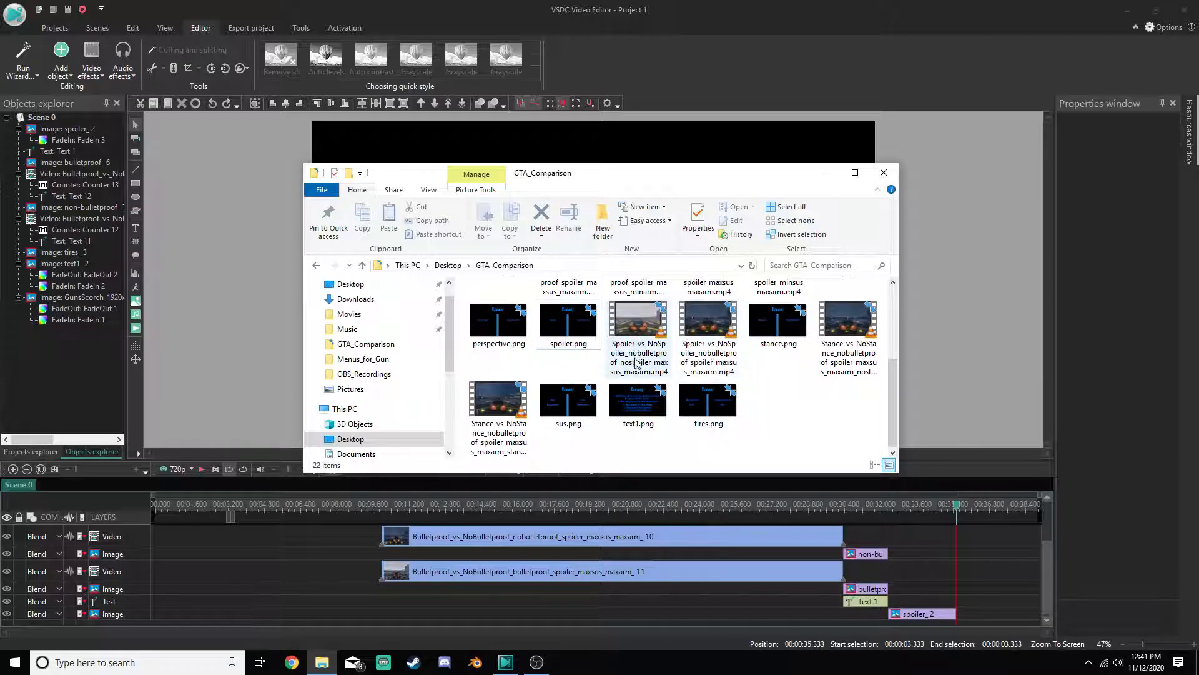
left_click(694, 356)
left_click_drag(789, 368, 939, 299)
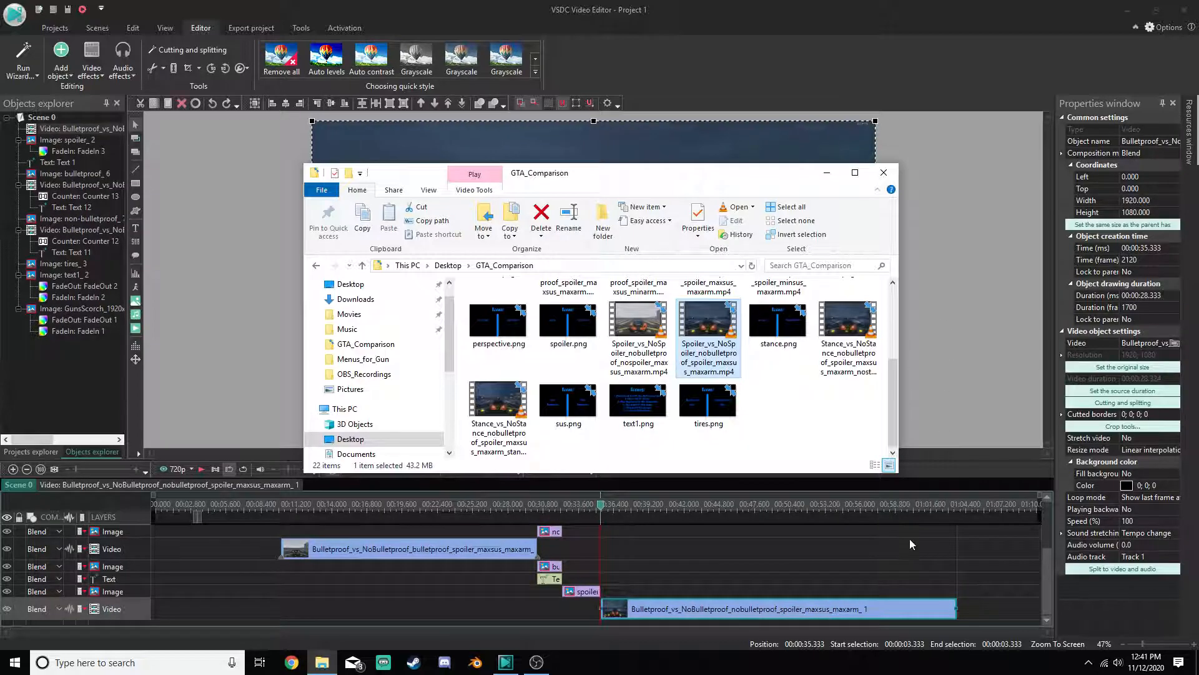
left_click_drag(638, 331, 963, 341)
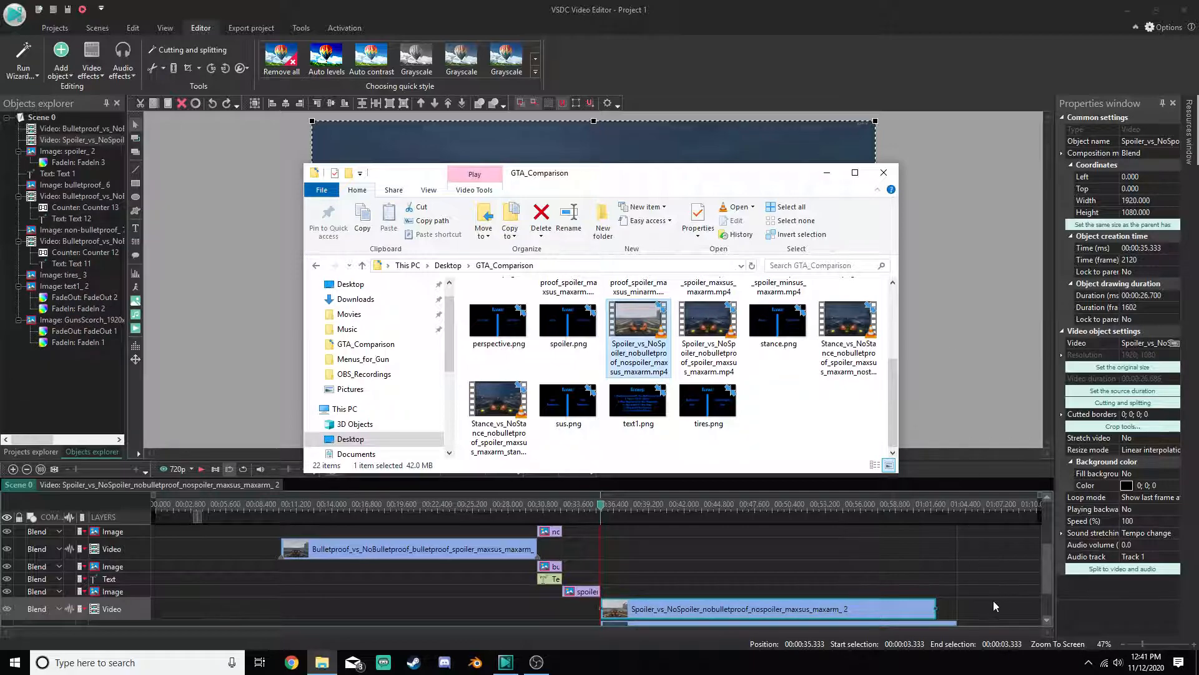
Select the nospoiler video clip on the timeline and open its custom-region crop
scroll(993, 601, "down", 2)
left_click(1009, 579)
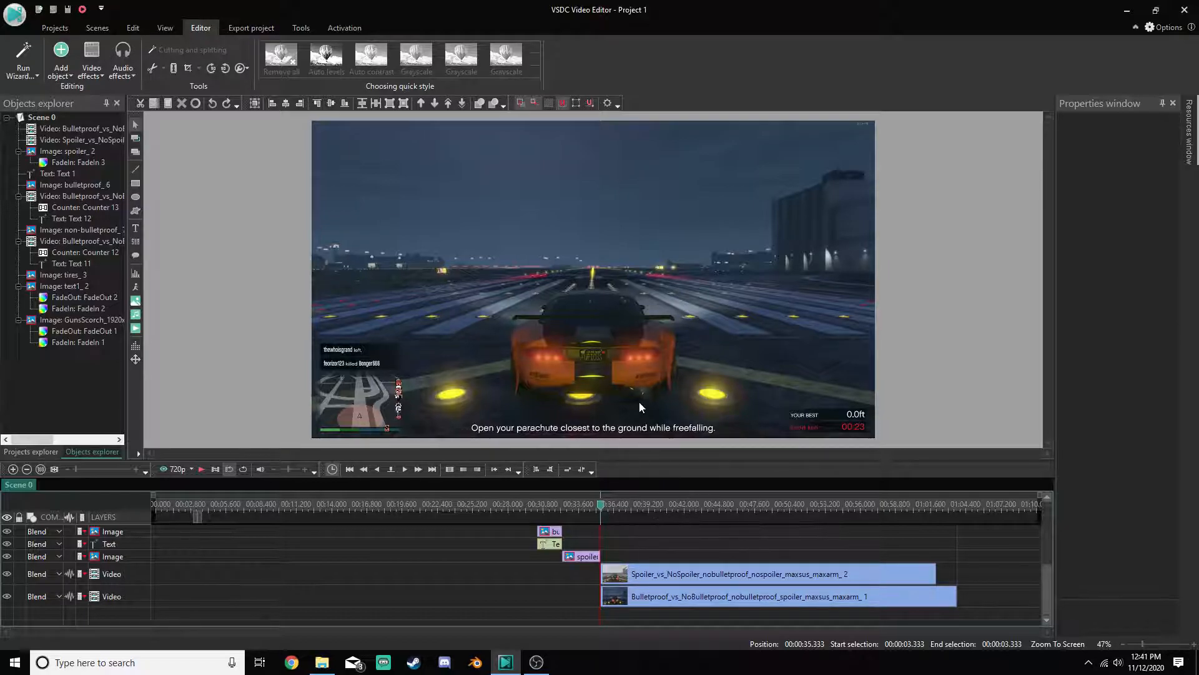
left_click(680, 574)
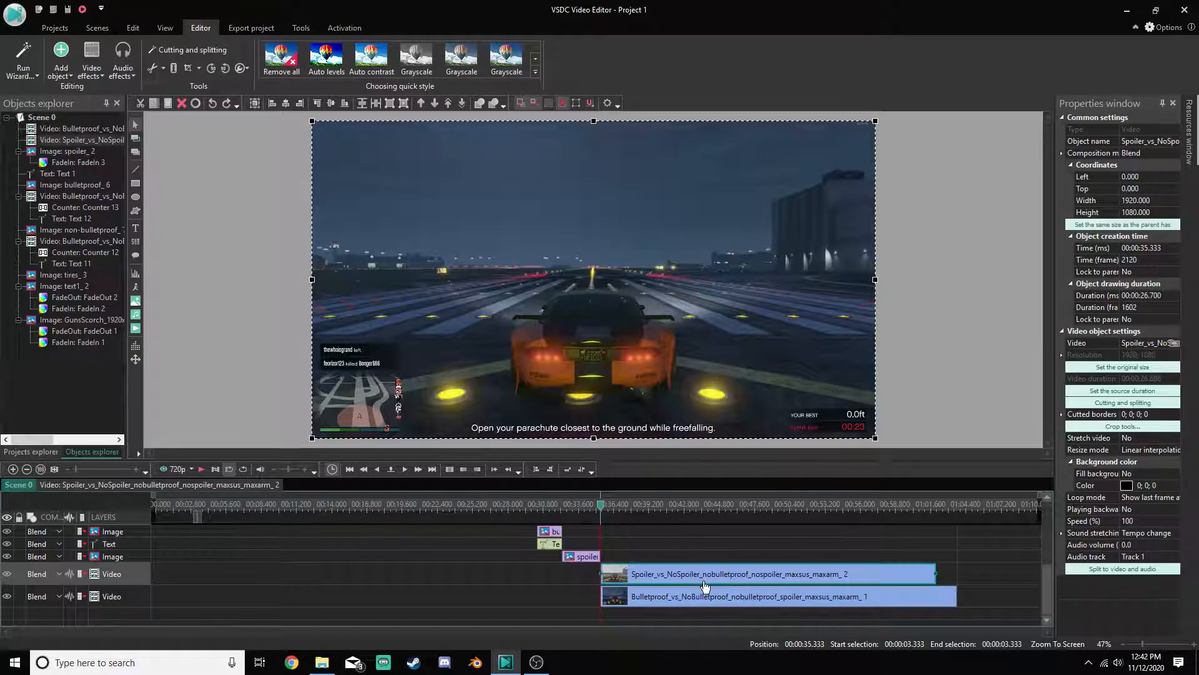
right_click(732, 576)
left_click(941, 575)
right_click(879, 574)
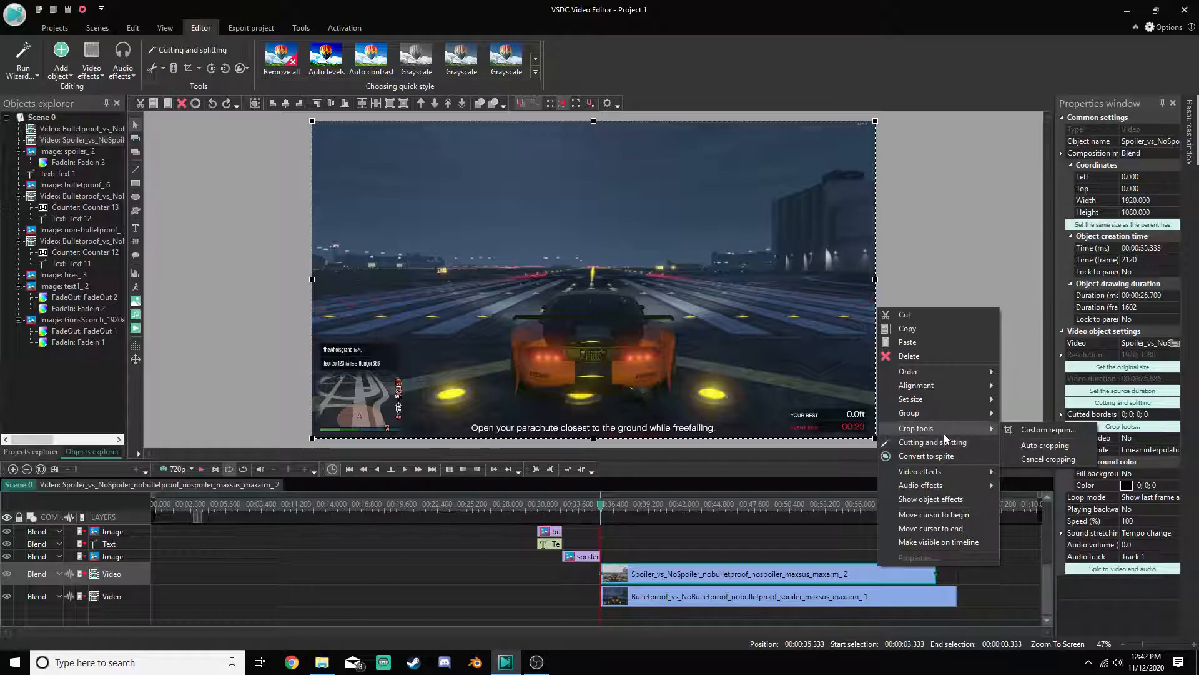
left_click(1039, 430)
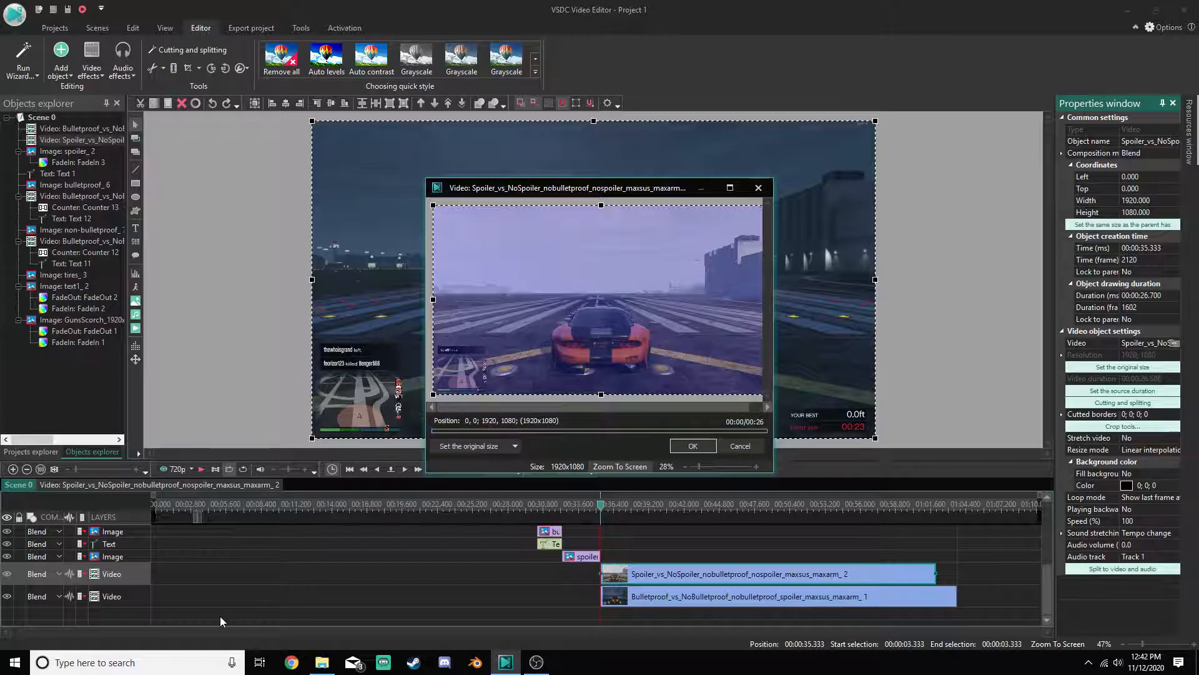
Switch to the Calculator app and work out half of the 1920-pixel frame width (1920 ÷ 2)
left_click(150, 653)
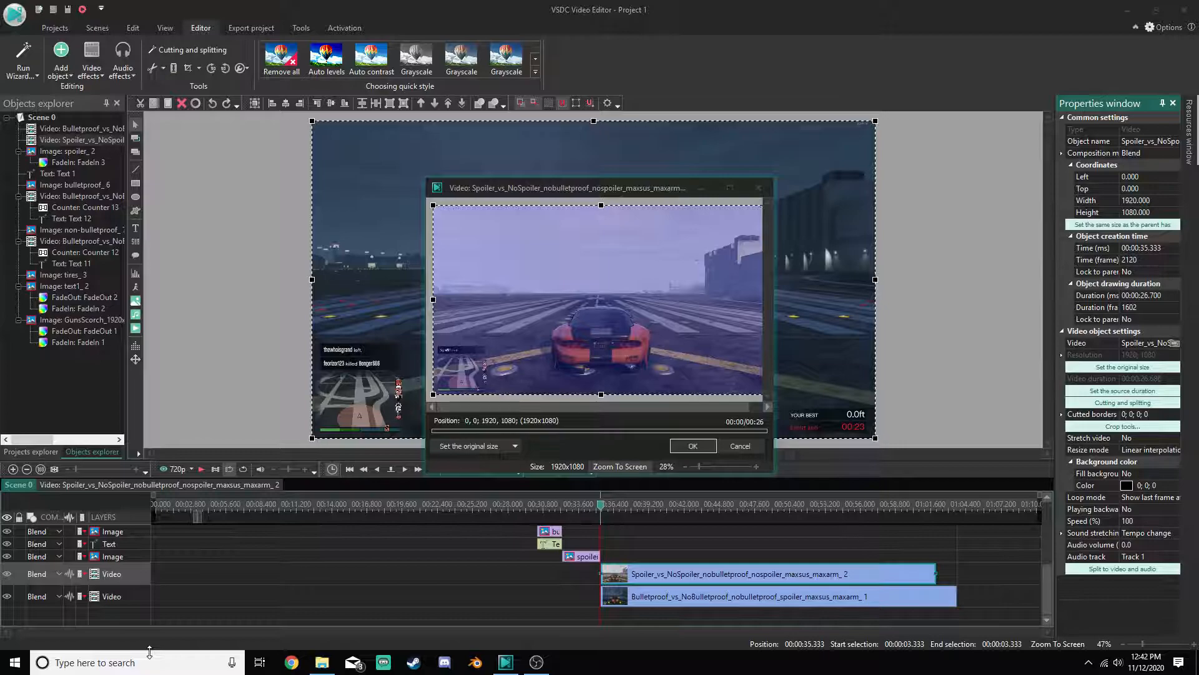
key("super")
type("calc")
key("Return")
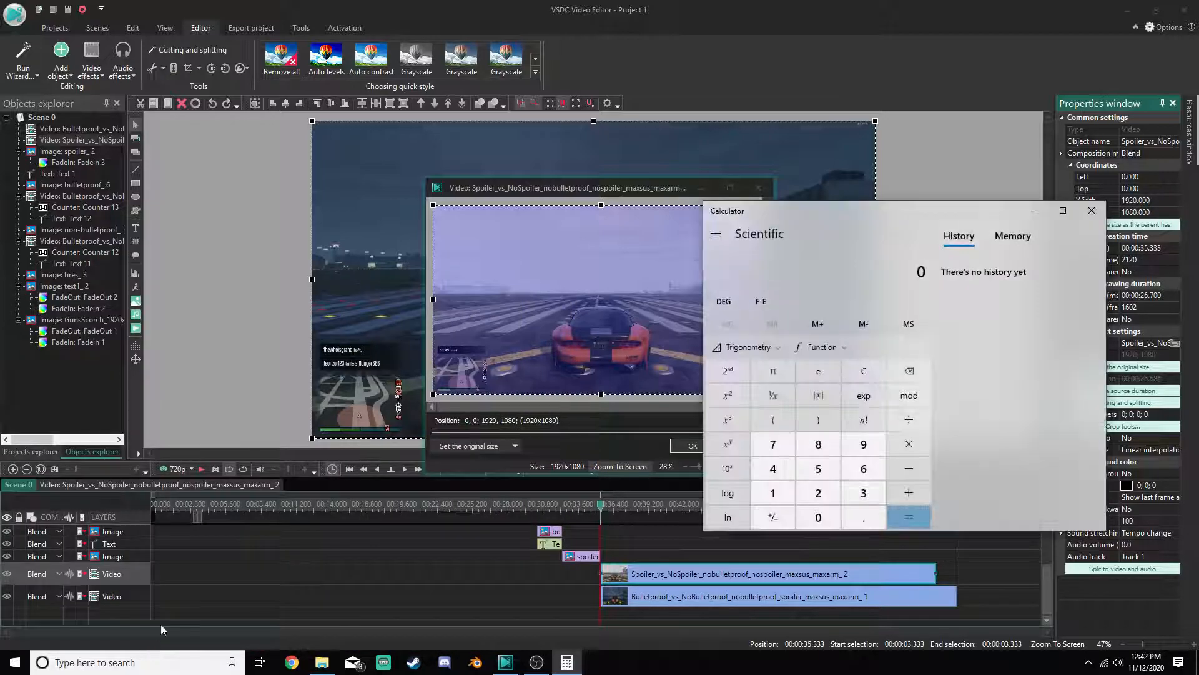
left_click_drag(804, 209, 842, 181)
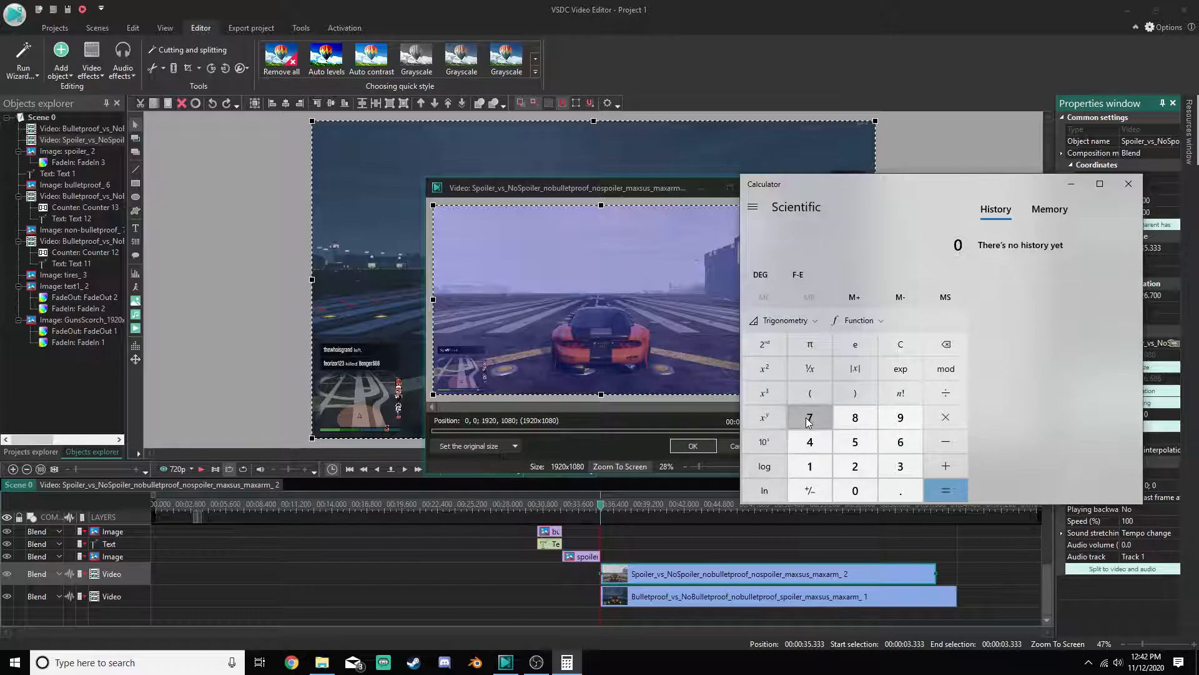
left_click(811, 466)
left_click(855, 466)
left_click(856, 490)
left_click(941, 358)
left_click(942, 358)
left_click(900, 417)
left_click(855, 466)
left_click(855, 490)
left_click(946, 393)
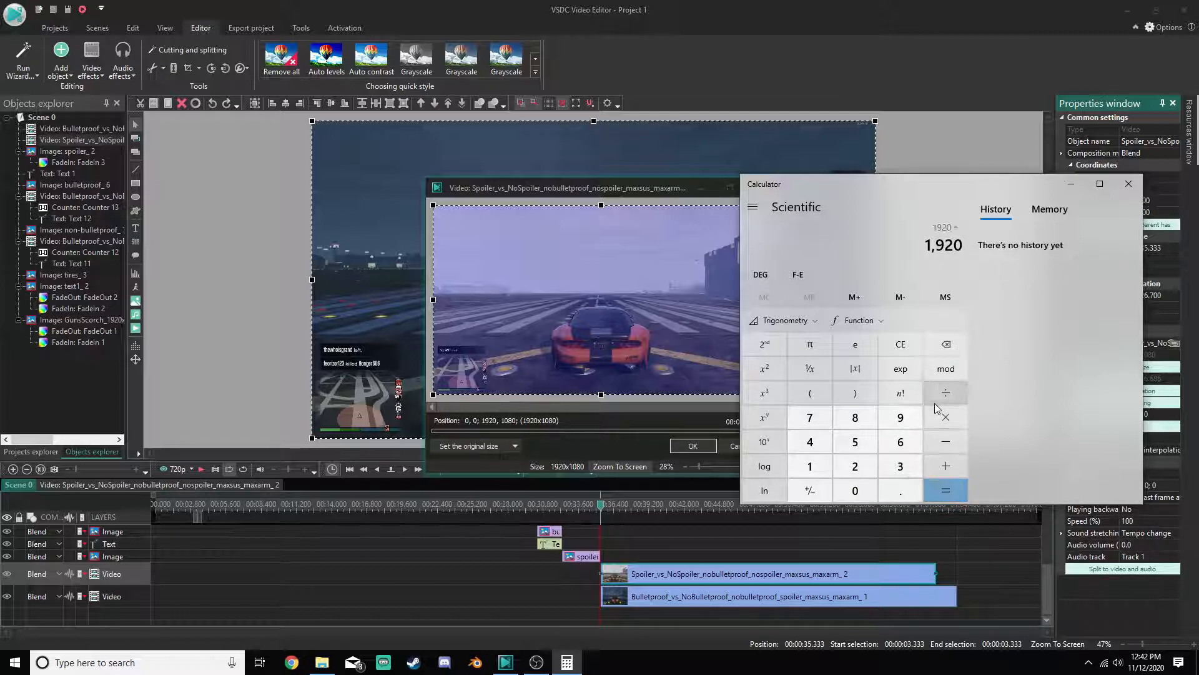
left_click(856, 466)
left_click(945, 490)
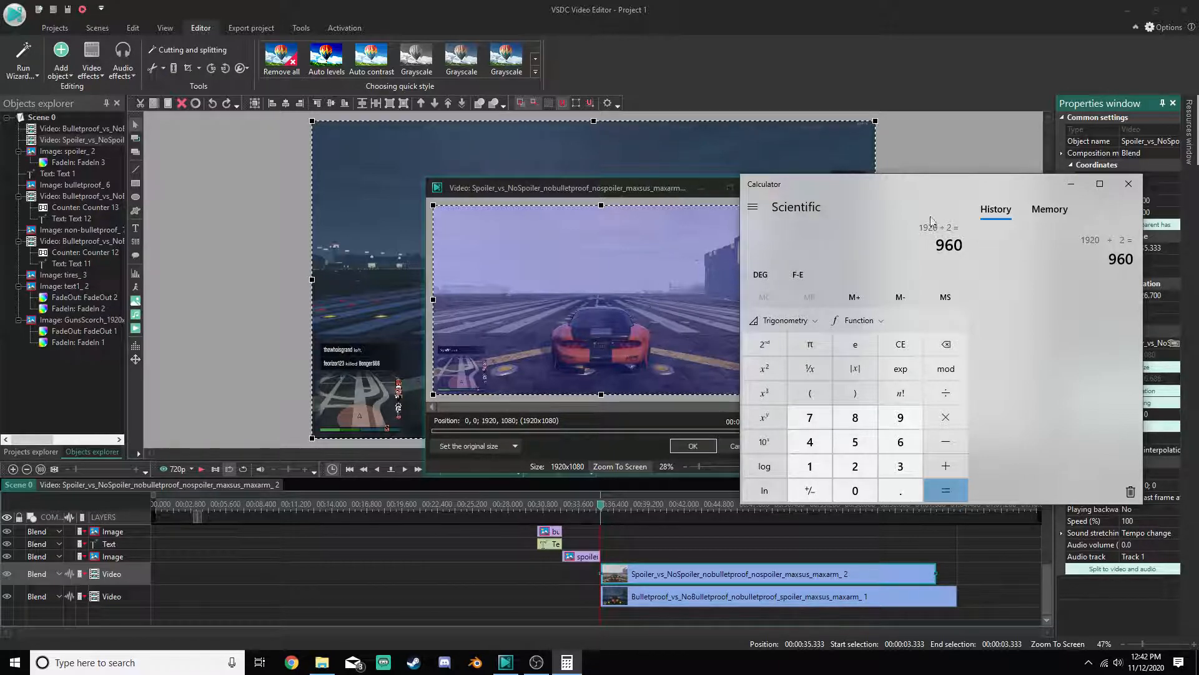
Crop the left half off the nospoiler clip, placing the region's left edge at about 963 px
left_click_drag(901, 185, 985, 228)
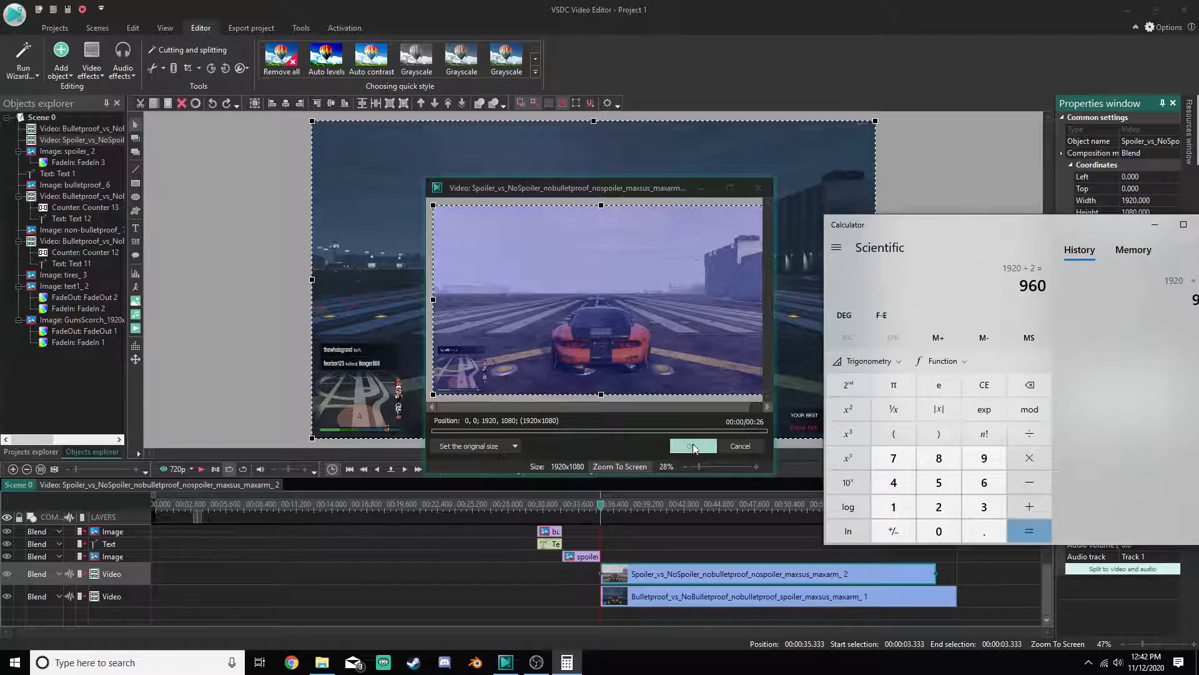
left_click_drag(704, 466, 773, 465)
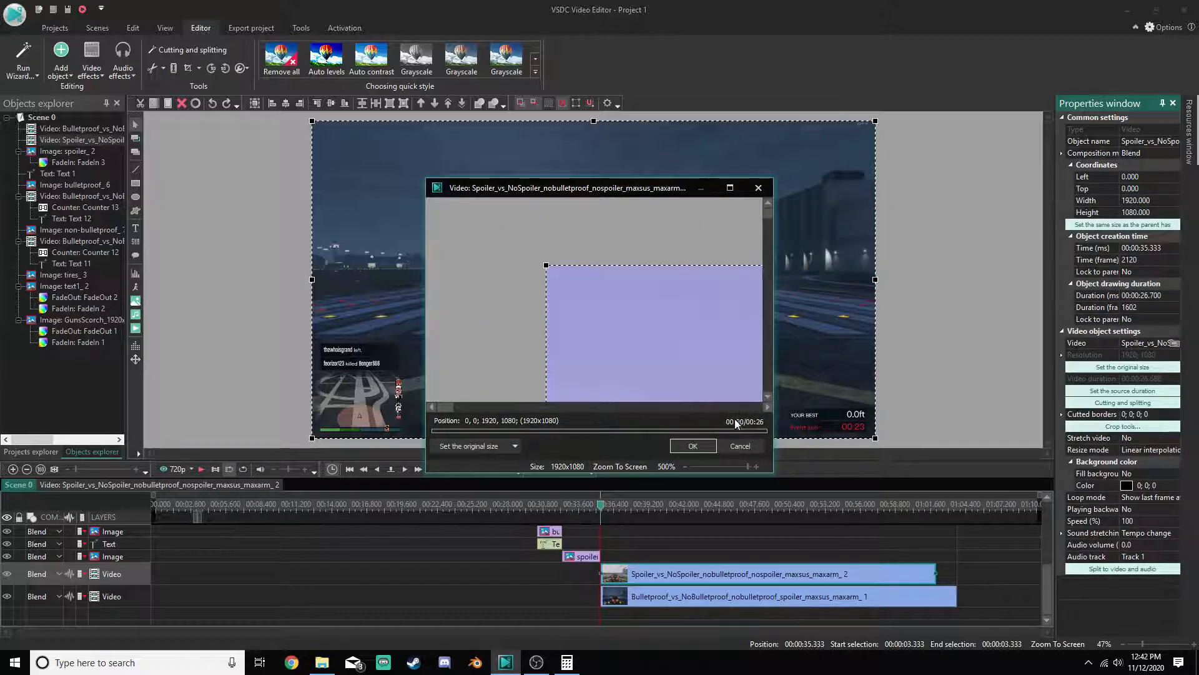
left_click_drag(730, 466, 428, 463)
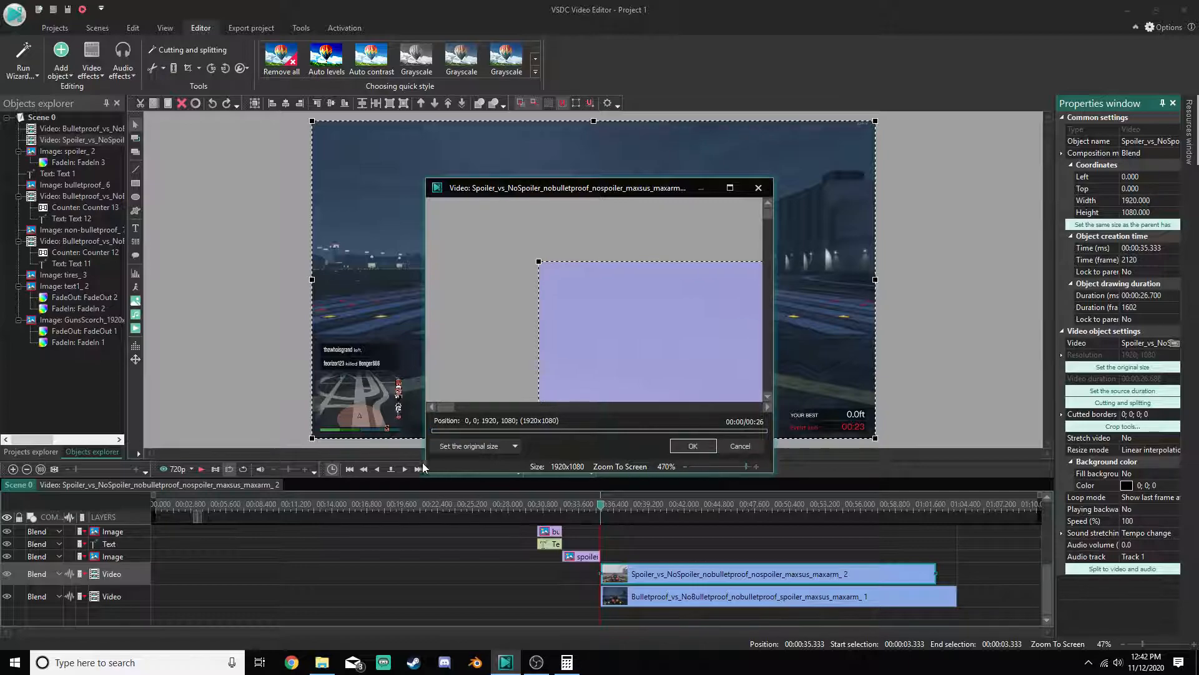
left_click(695, 467)
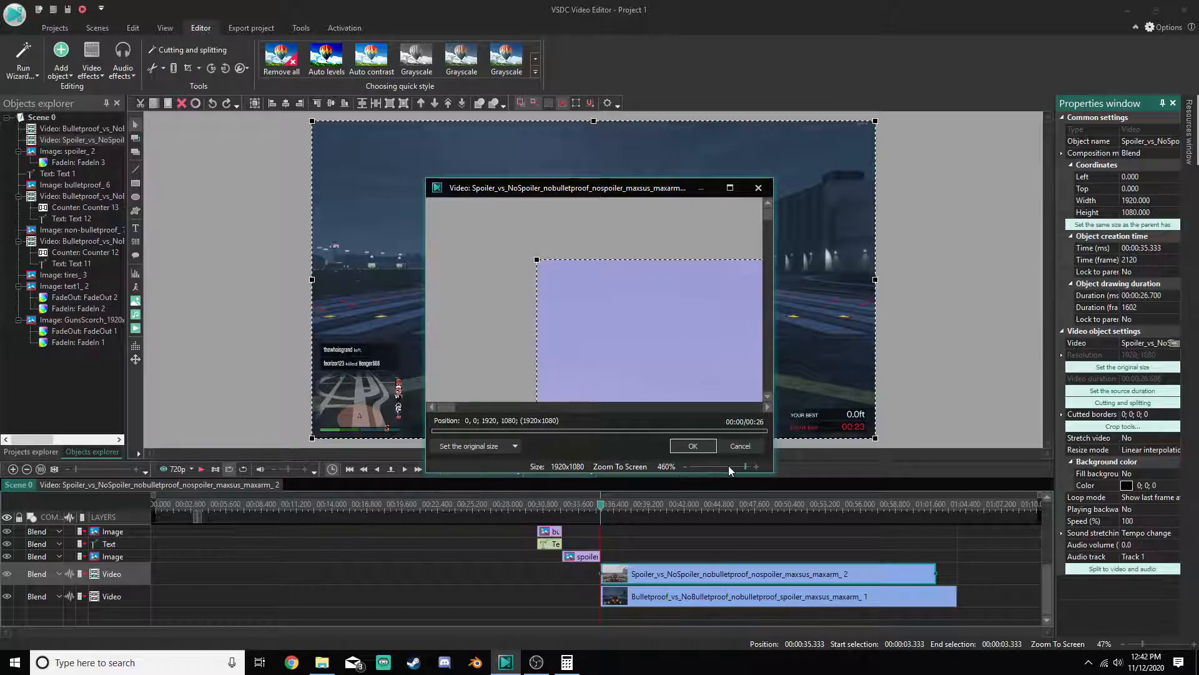
left_click_drag(745, 469, 697, 469)
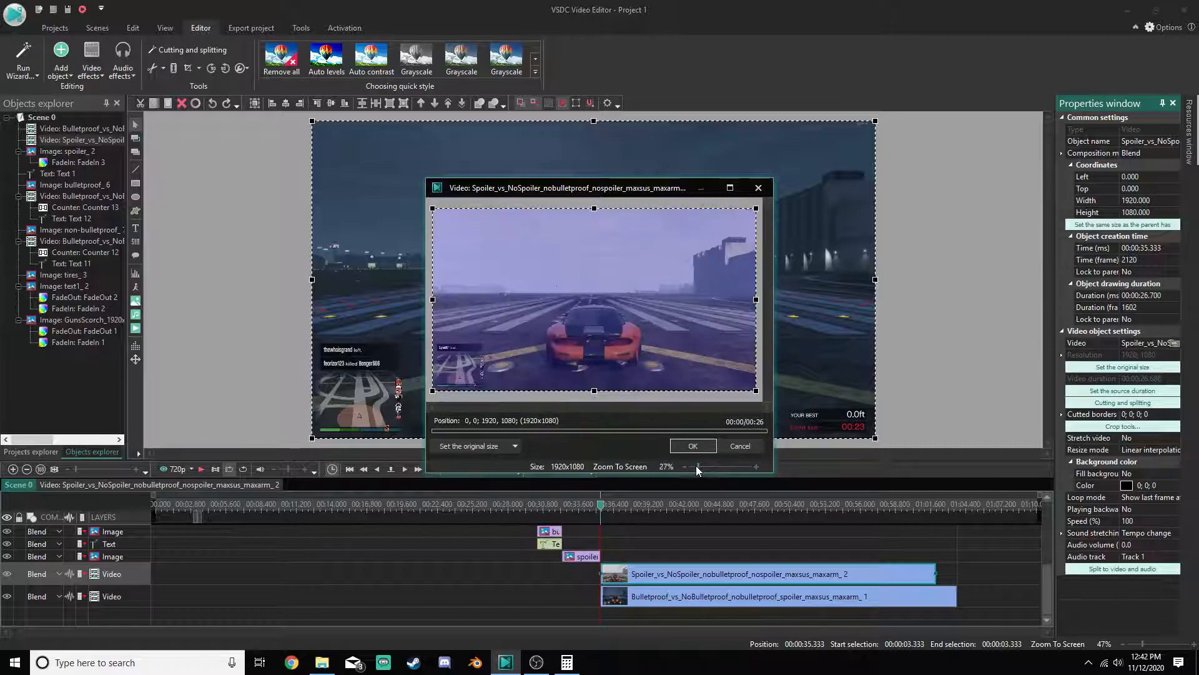
left_click_drag(433, 299, 594, 305)
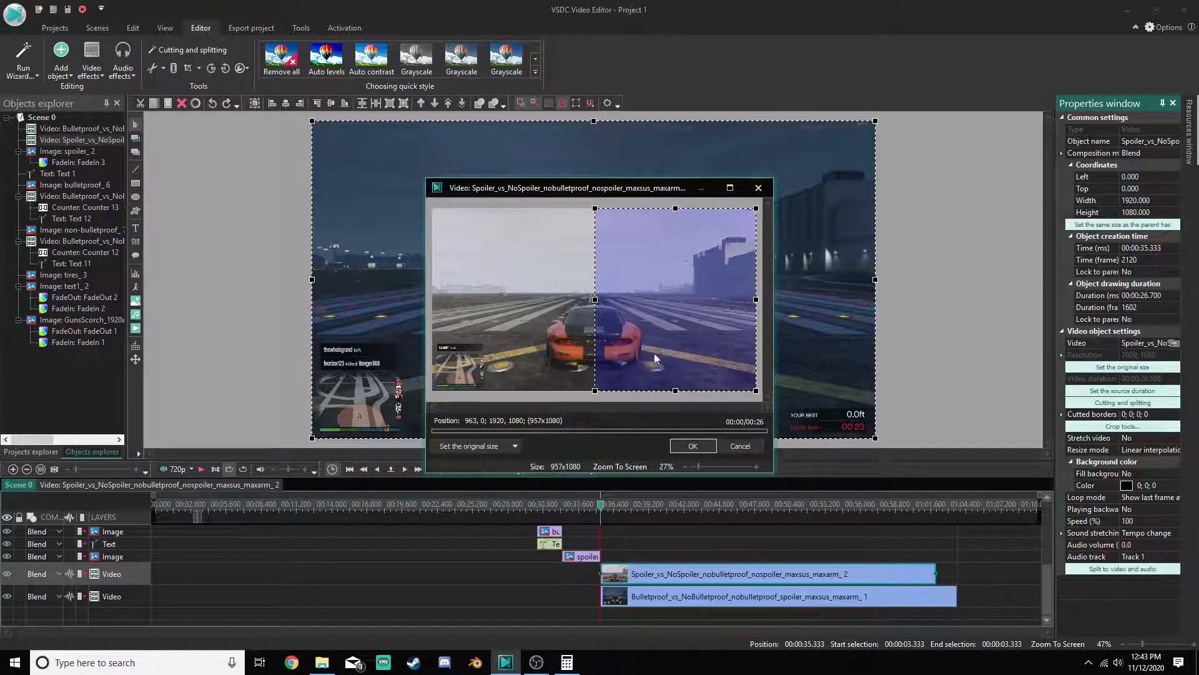
Refine the crop region's left edge to 960 px at high zoom and check it against the calculated half width
left_click(745, 467)
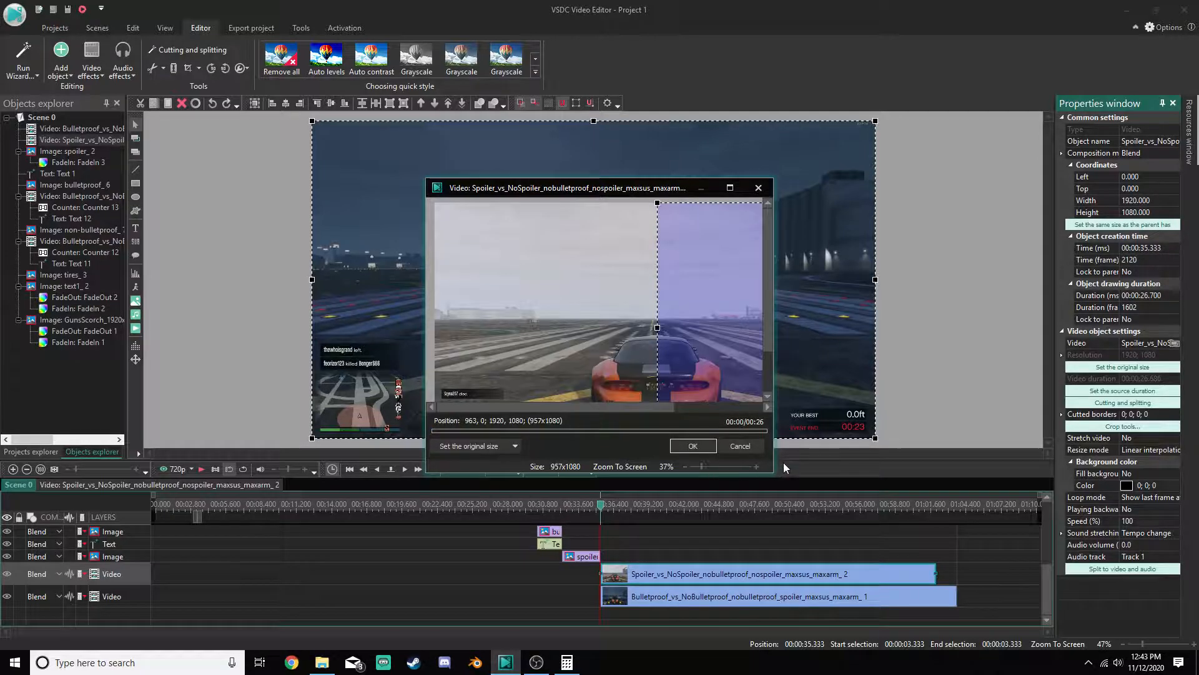
left_click(742, 467)
left_click(755, 467)
left_click(755, 468)
left_click(754, 467)
left_click(754, 468)
left_click(754, 467)
left_click(754, 467)
left_click(755, 467)
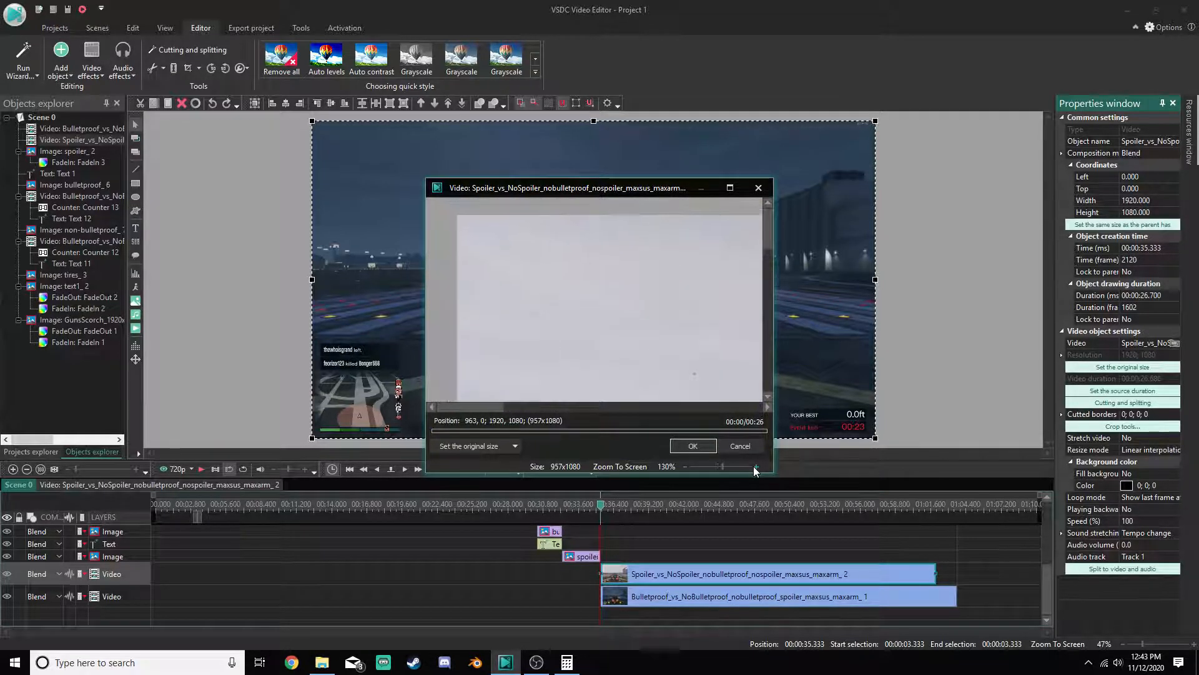
left_click_drag(481, 405, 623, 406)
left_click_drag(768, 235, 766, 312)
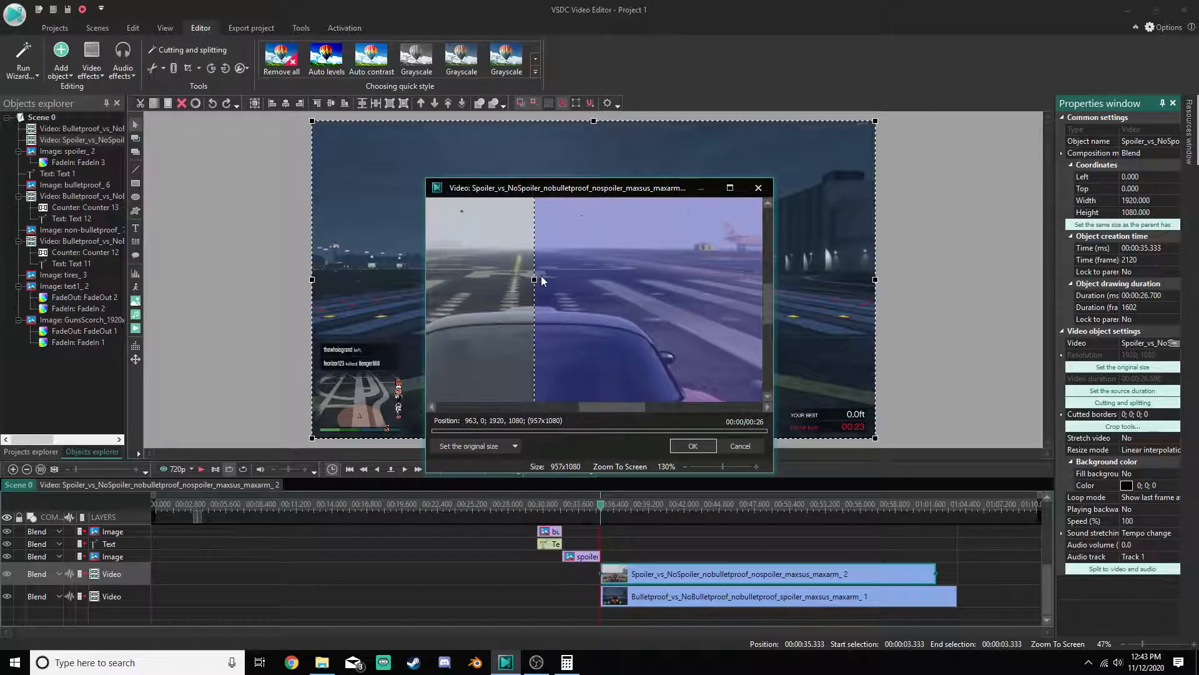
left_click_drag(534, 278, 532, 278)
left_click(566, 662)
left_click_drag(1115, 225, 1069, 222)
left_click(601, 453)
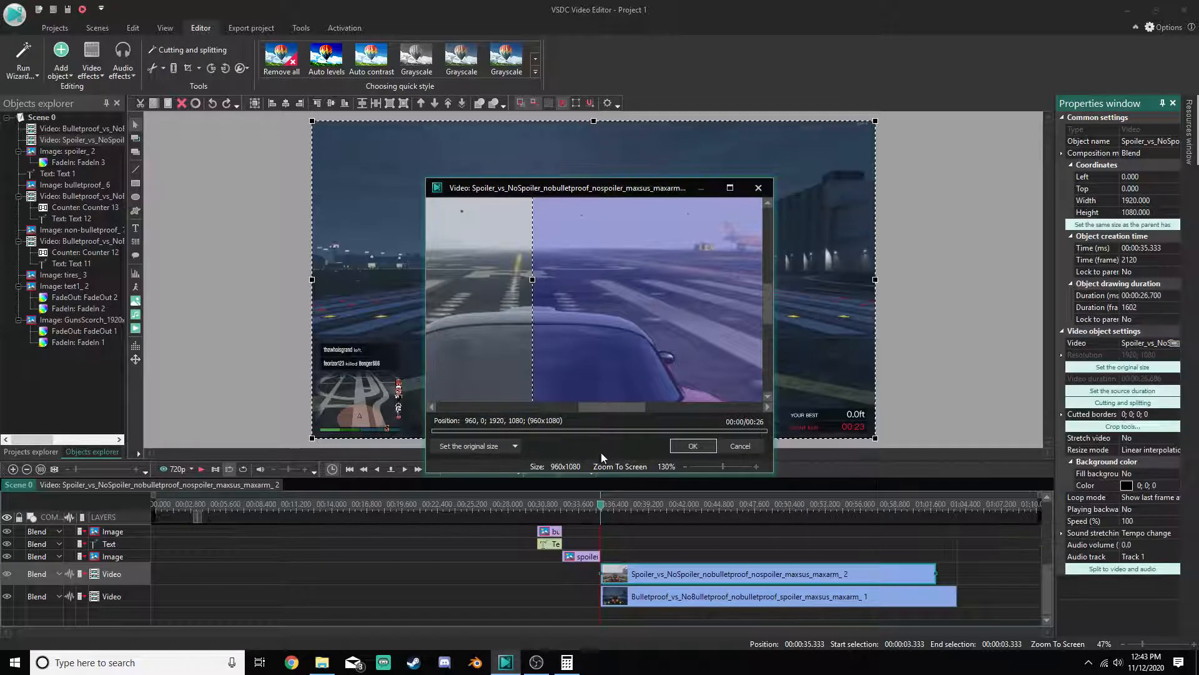
Reset the crop region to the original size and bring its left edge in again to about 961 px
left_click(508, 450)
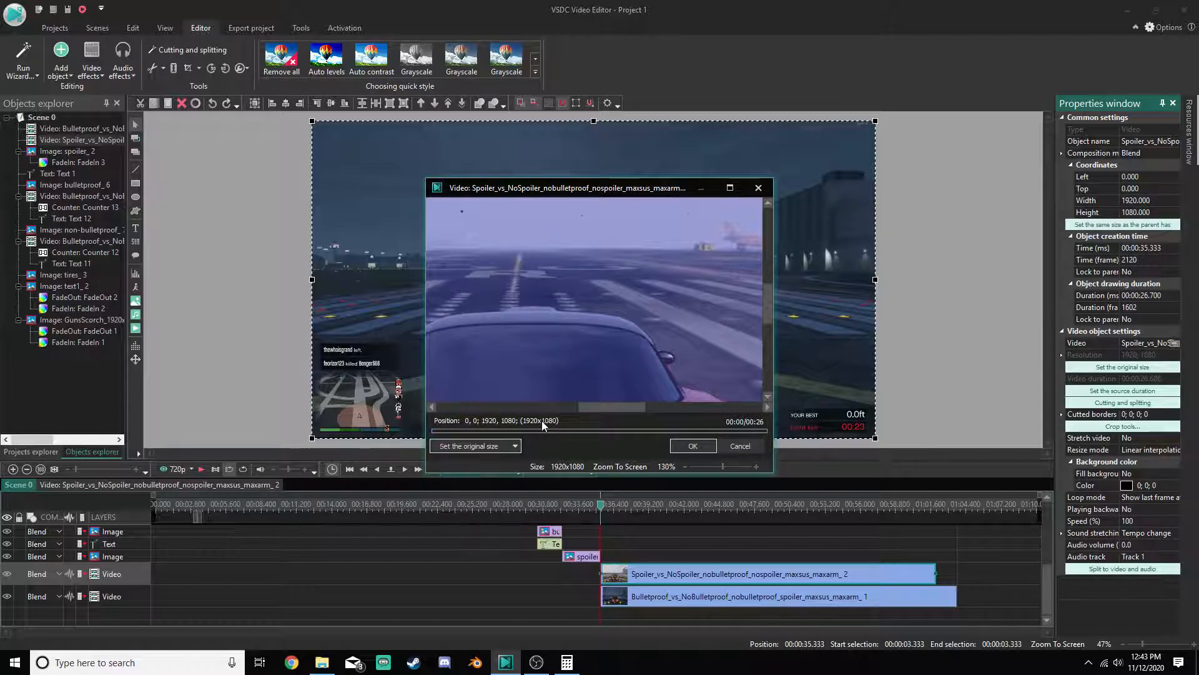
left_click_drag(616, 406, 478, 329)
left_click_drag(612, 407, 476, 407)
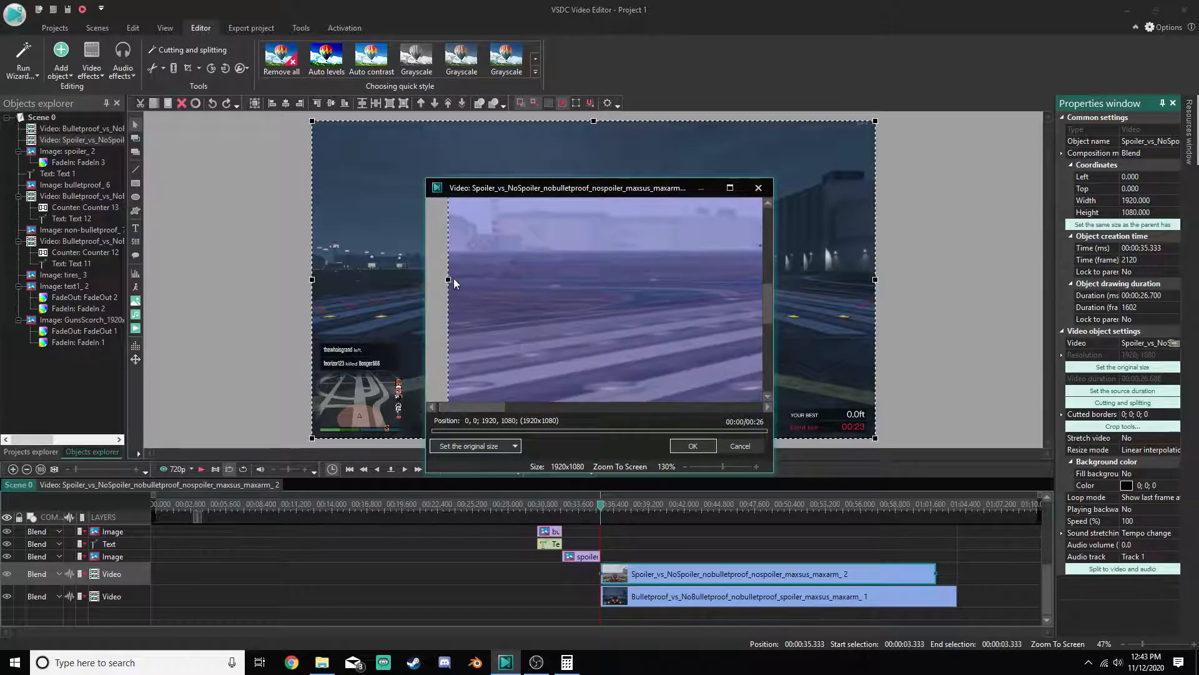
left_click_drag(447, 279, 867, 279)
left_click_drag(478, 407, 560, 409)
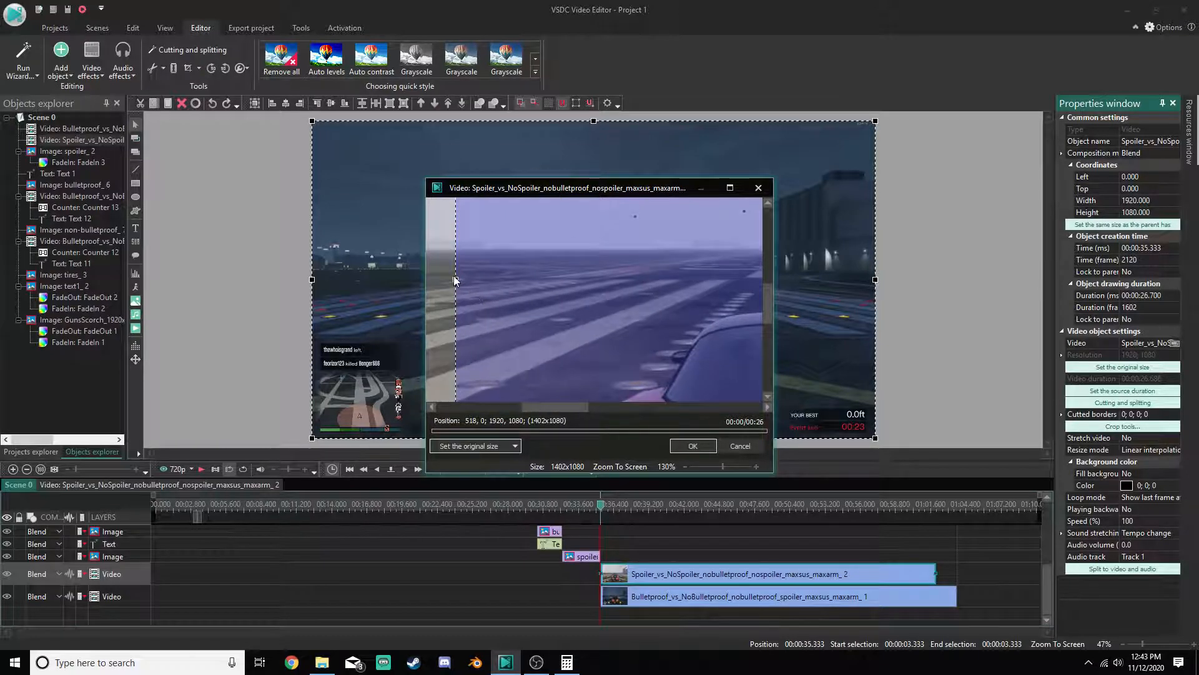
left_click_drag(457, 280, 505, 298)
left_click_drag(506, 299, 590, 313)
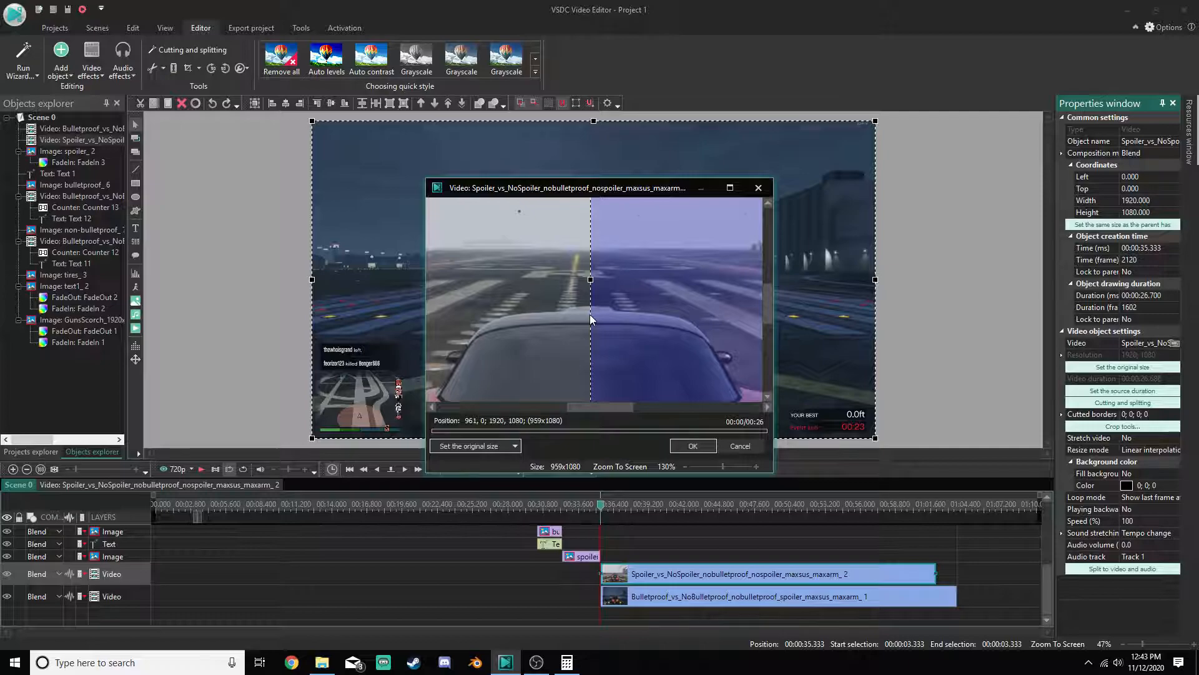
Fine-tune the crop region to start at 960 px for a 960x1080 area, and discard the crop
left_click(758, 469)
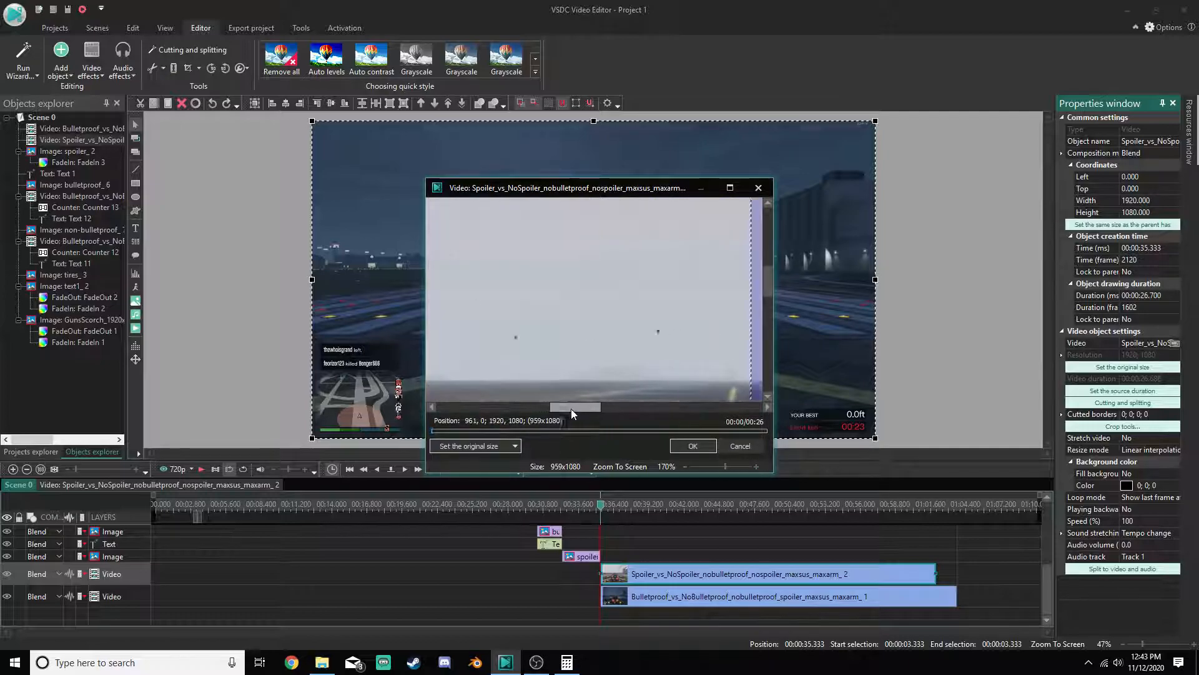
left_click_drag(569, 408, 598, 408)
left_click_drag(763, 276, 765, 295)
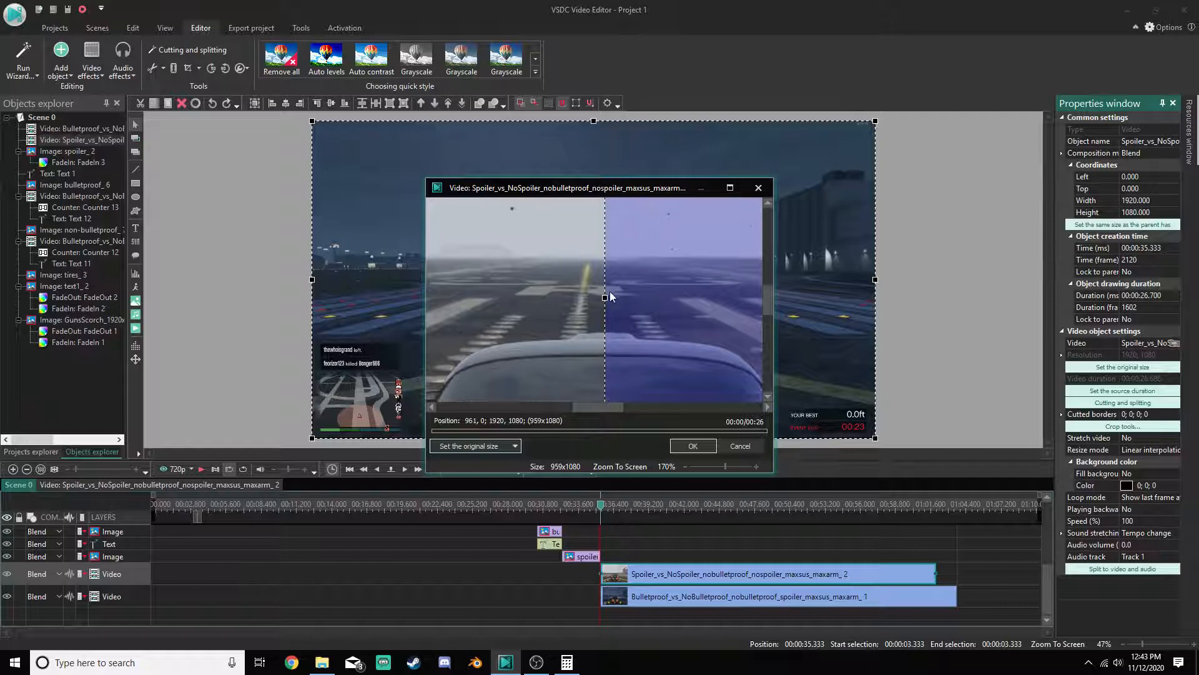
left_click_drag(605, 297, 604, 297)
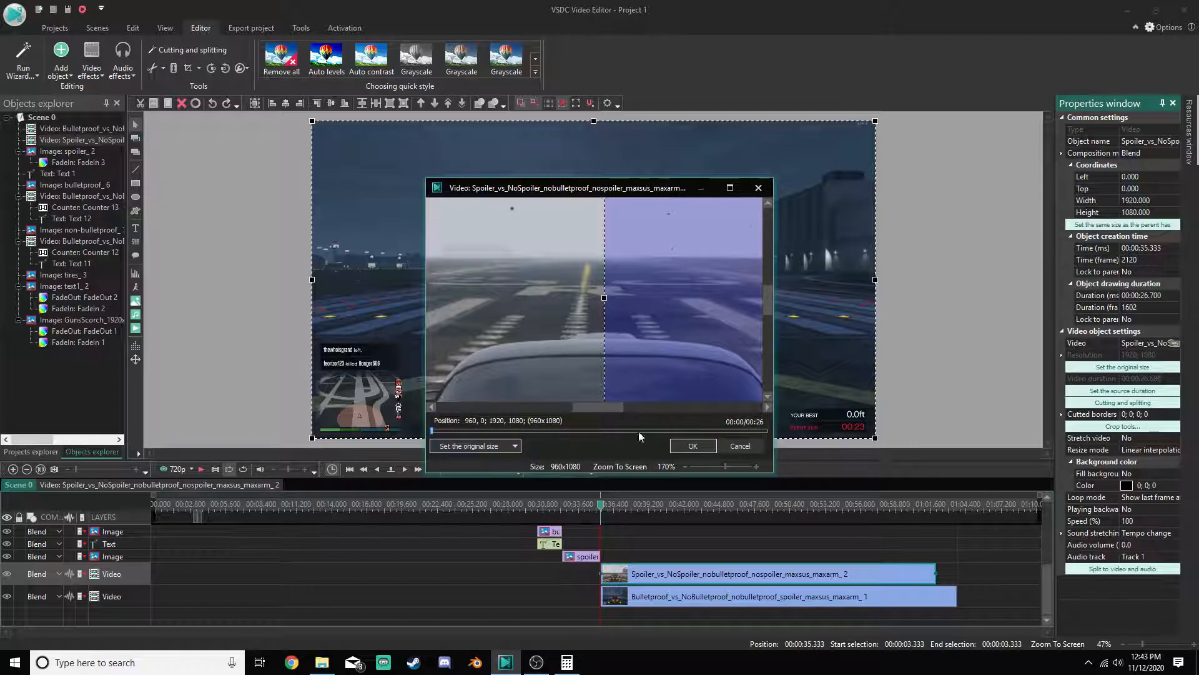
left_click(752, 449)
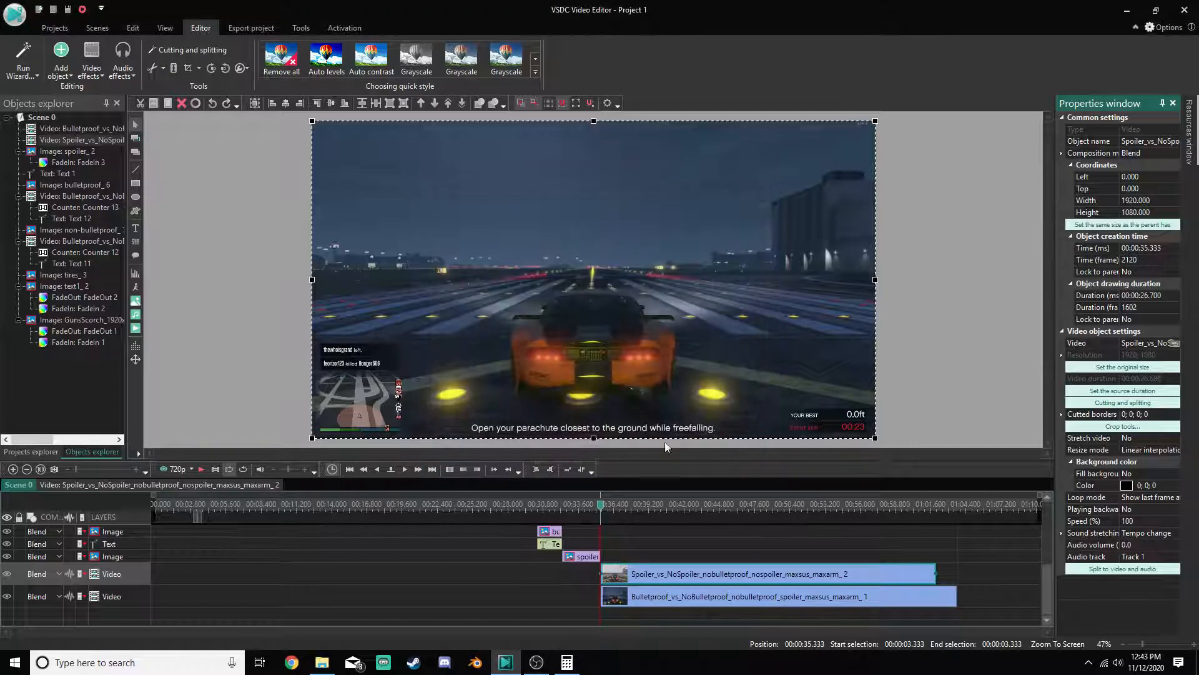
Start cropping the nospoiler clip's borders again, bringing the region's left edge in to about 958 px
right_click(820, 581)
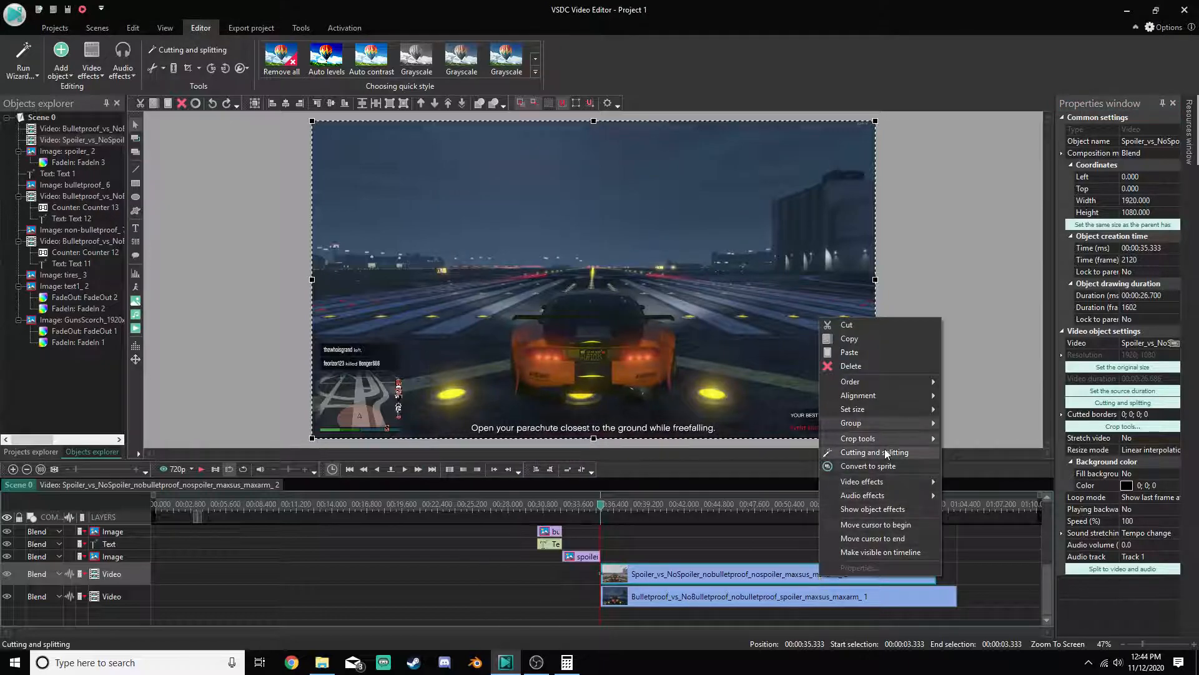
mouse_move(888, 441)
left_click(949, 438)
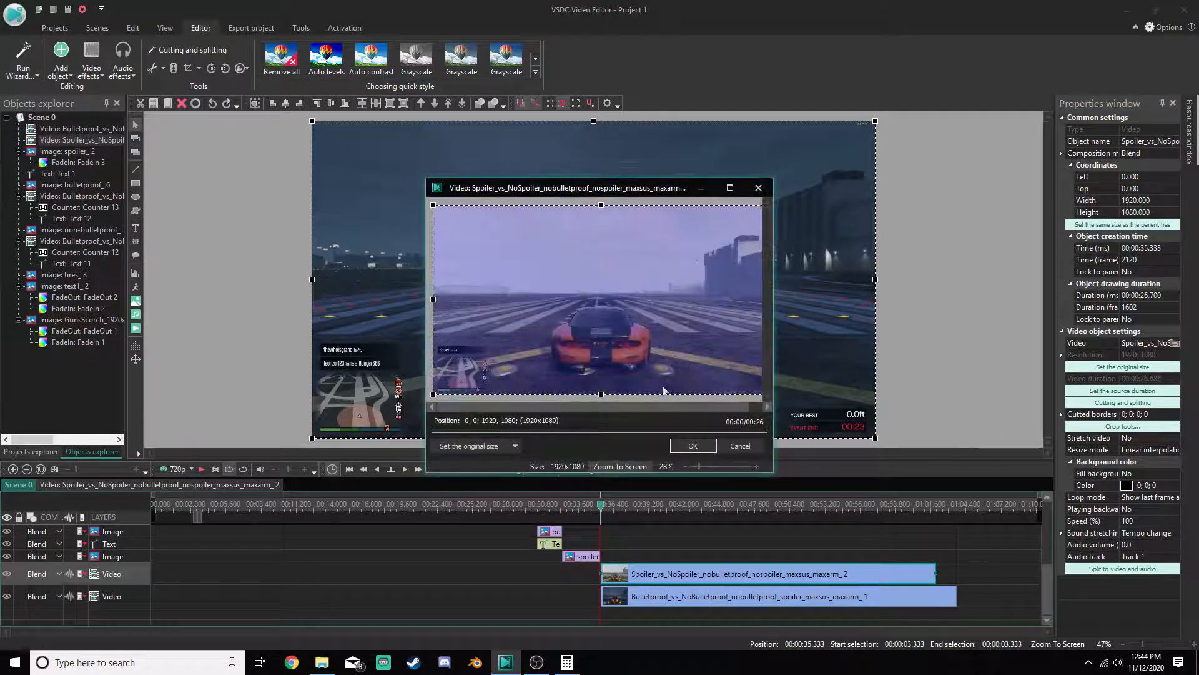
left_click(729, 188)
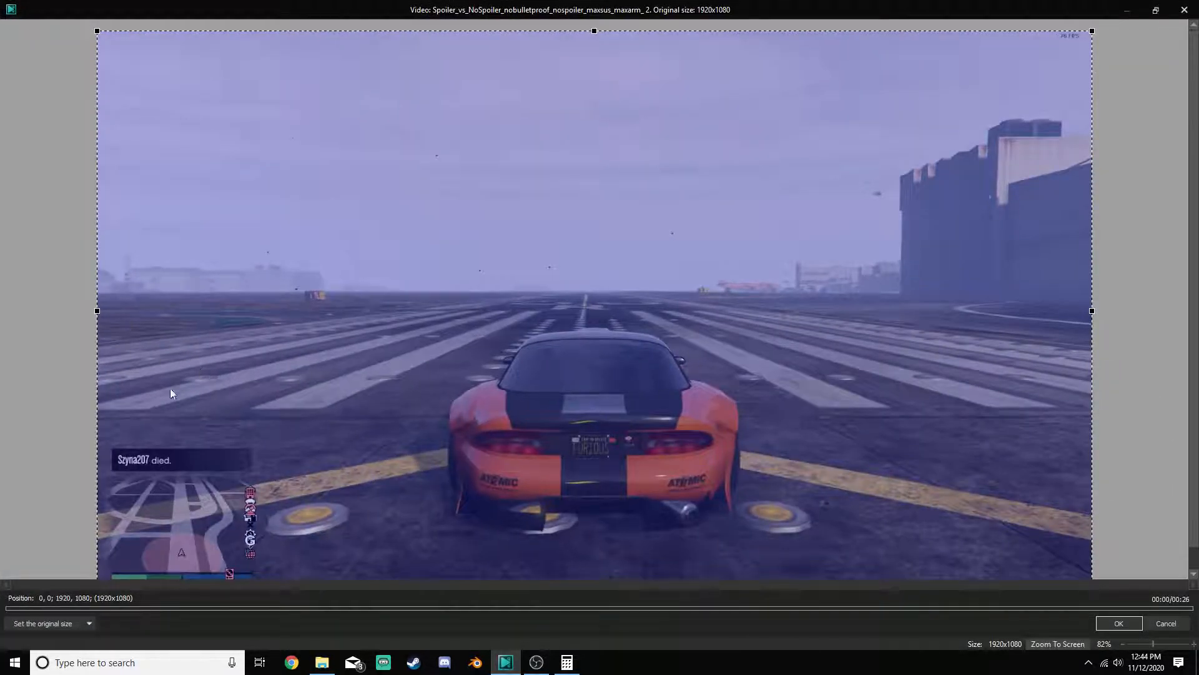
left_click(81, 622)
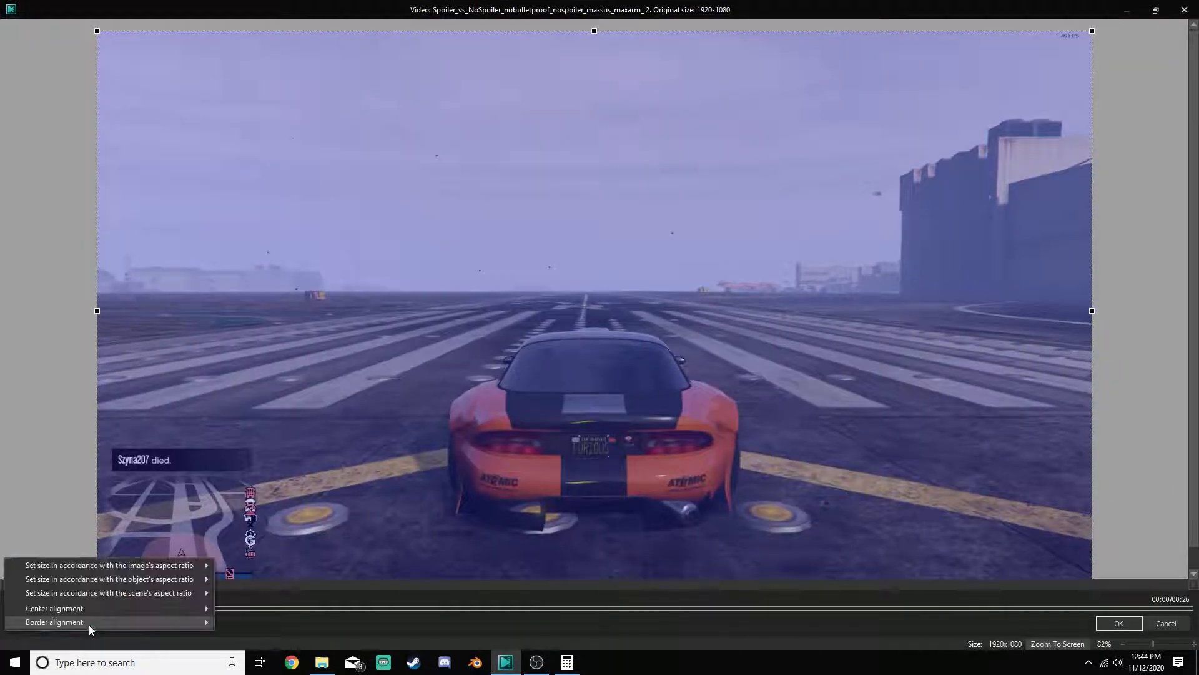
mouse_move(89, 624)
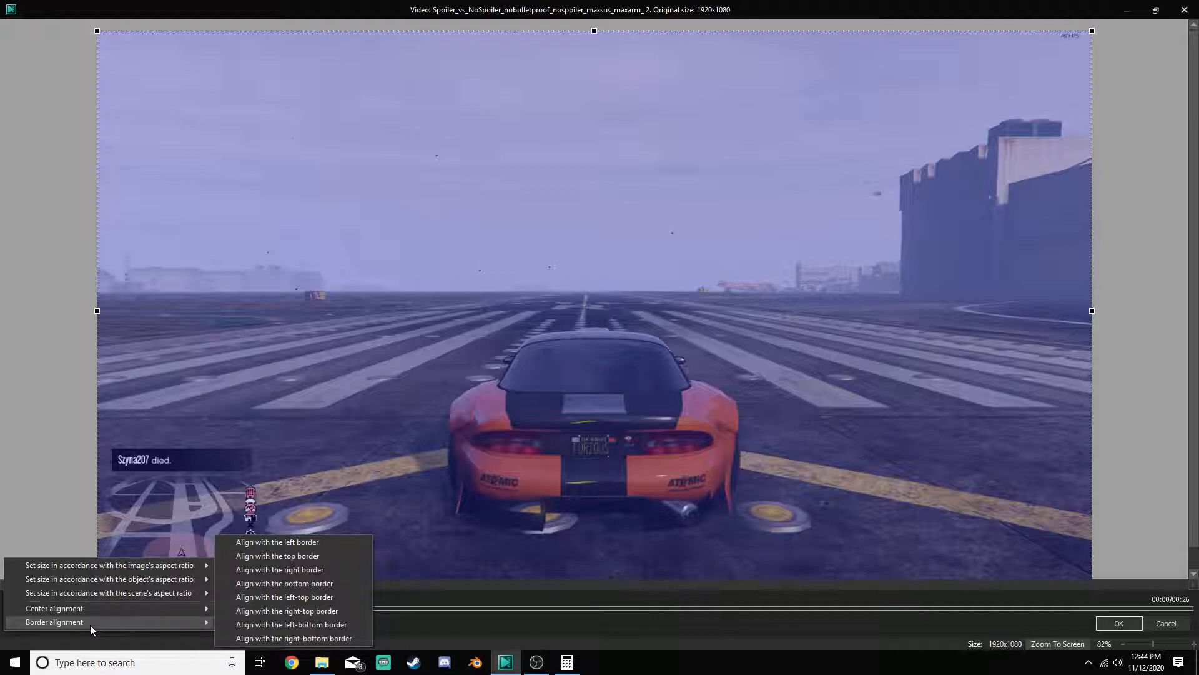
left_click(504, 625)
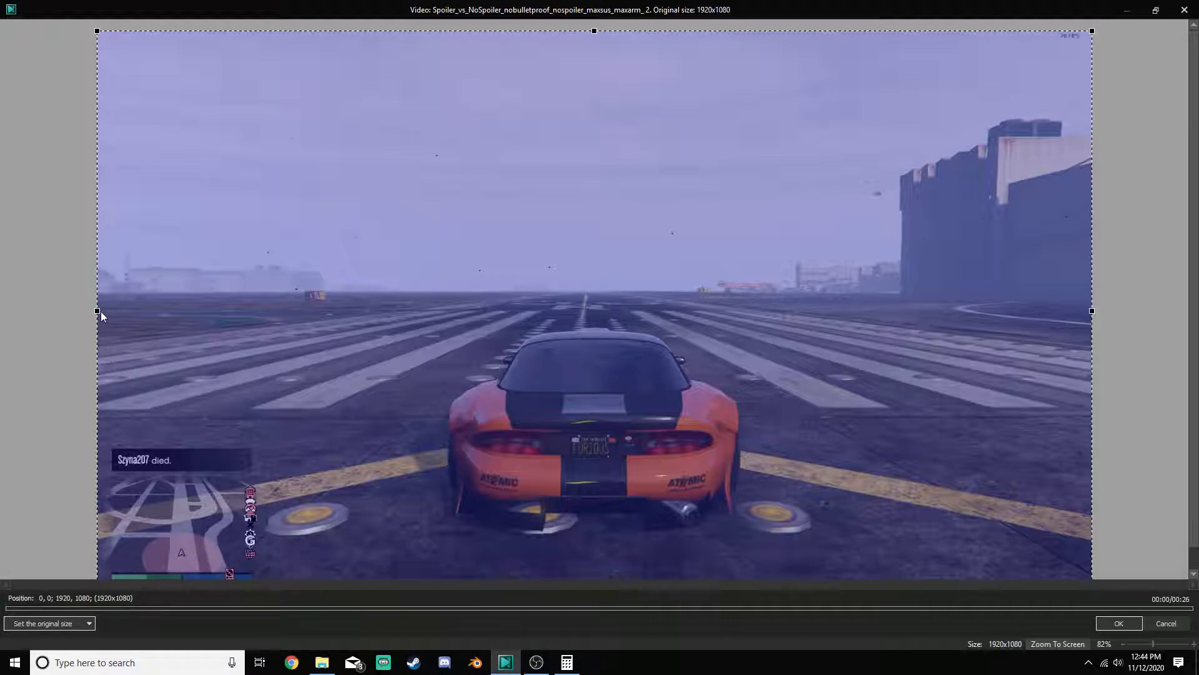
left_click_drag(112, 311, 595, 321)
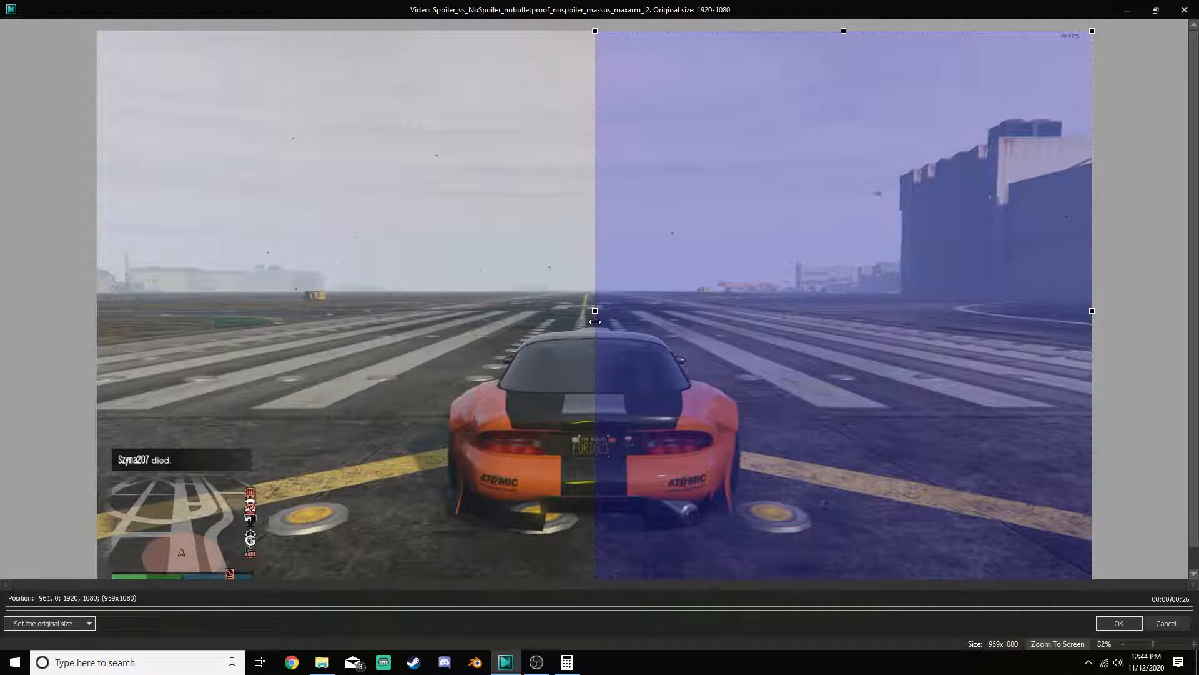
left_click_drag(595, 321, 593, 322)
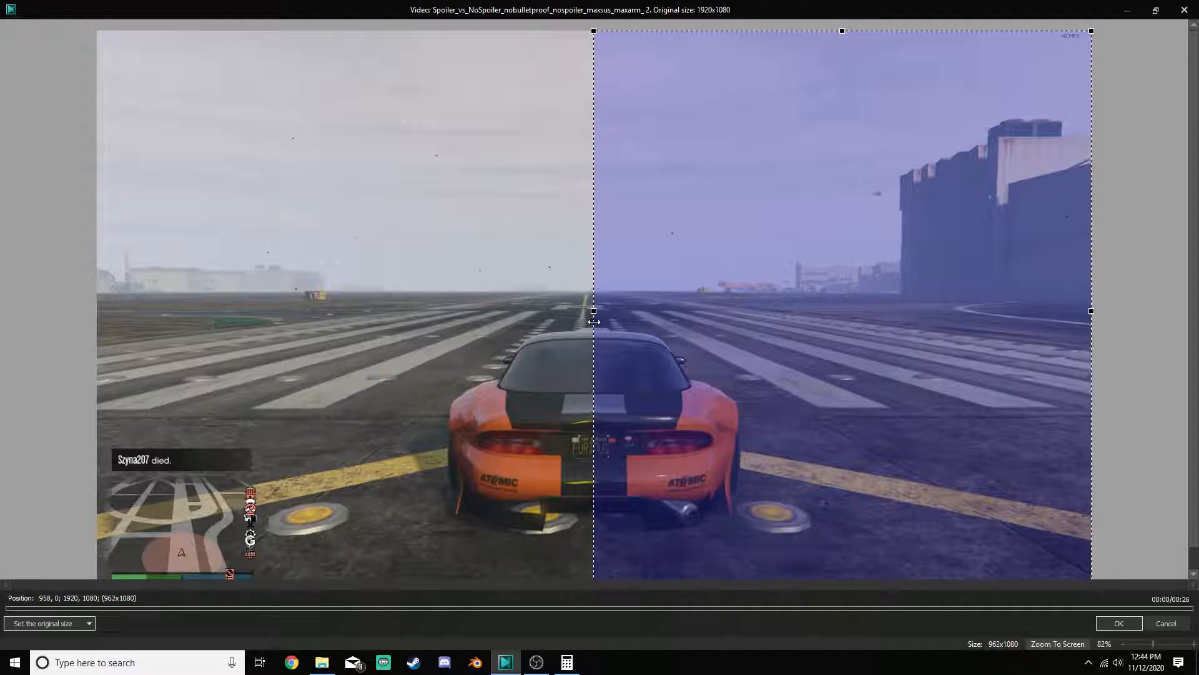
Fine-tune the nospoiler crop region's left edge to 960 px for a 960x1080 area
left_click(1194, 645)
left_click(1194, 645)
left_click(1194, 644)
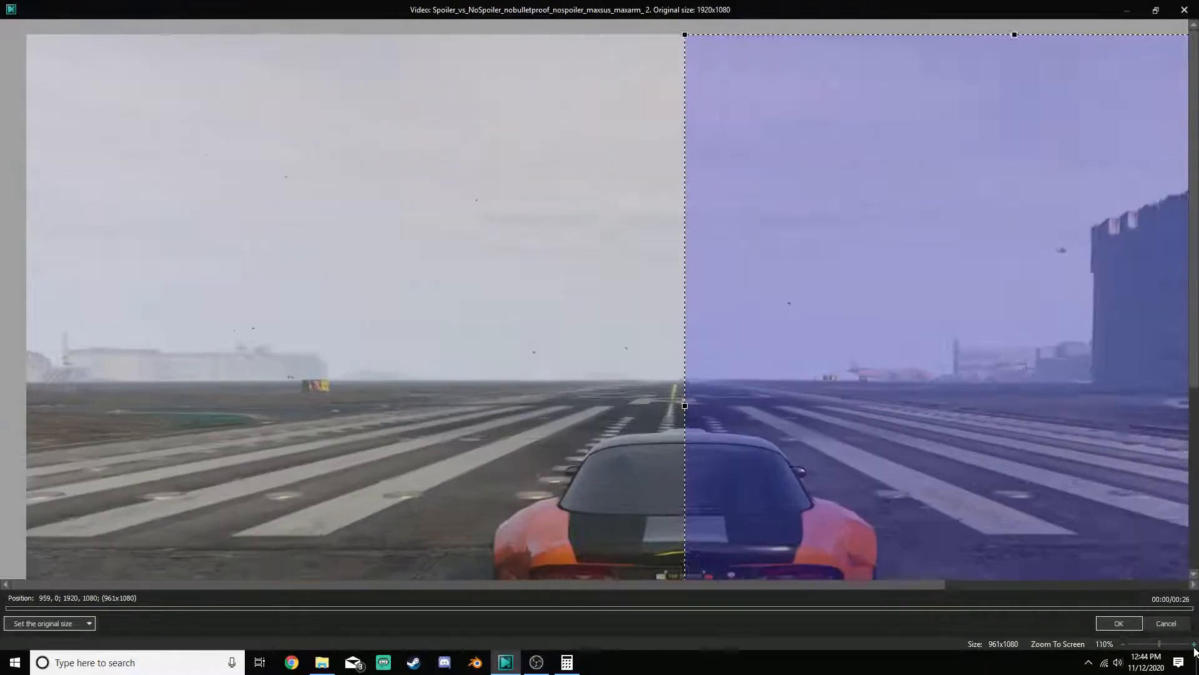
left_click(1193, 645)
left_click(1194, 645)
left_click_drag(809, 475, 811, 474)
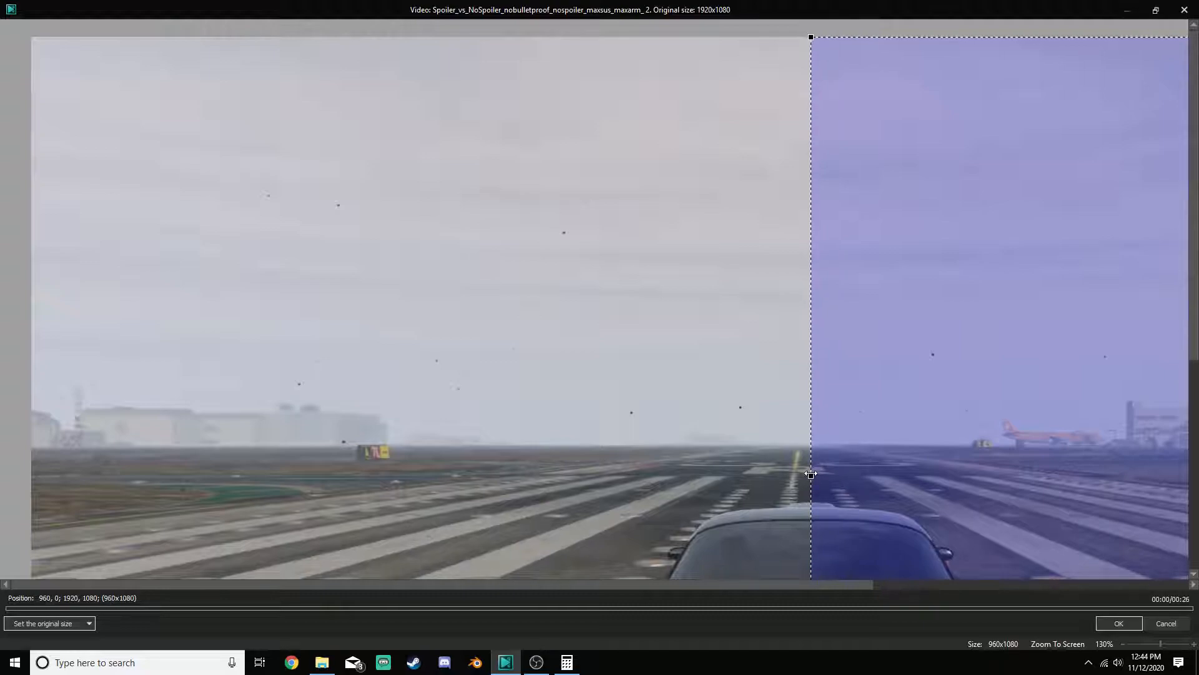
scroll(1126, 646, "down", 5)
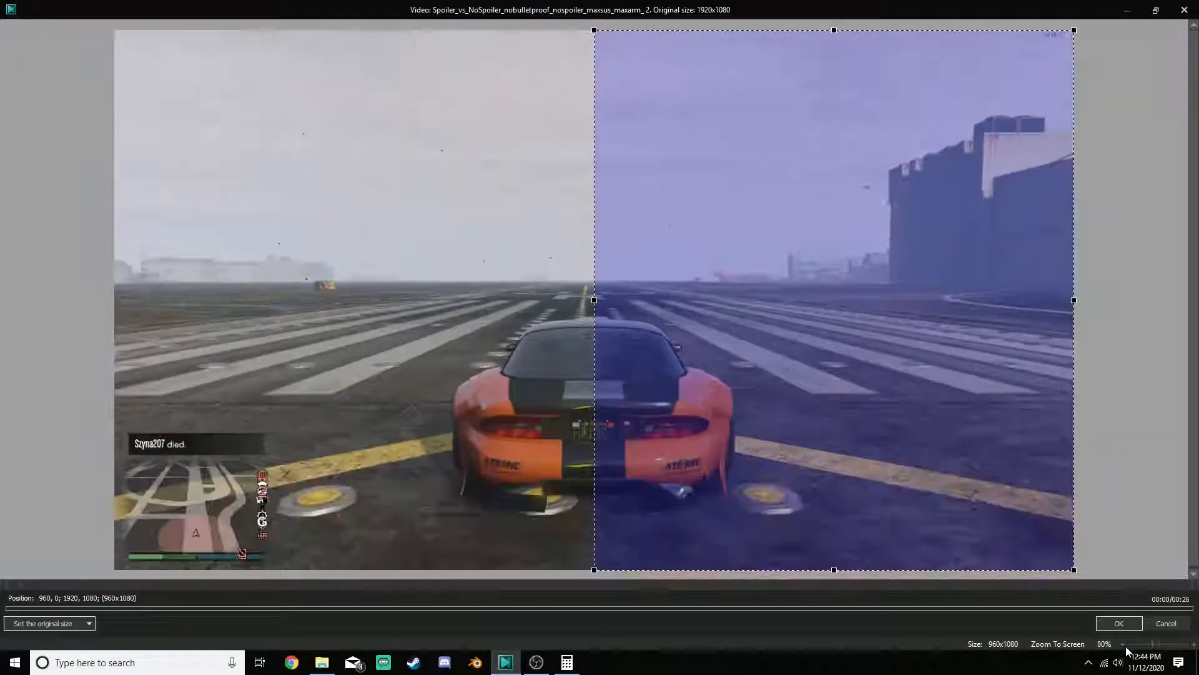
Center the 960x1080 crop region horizontally on the nospoiler clip's frame and apply the crop
left_click(93, 624)
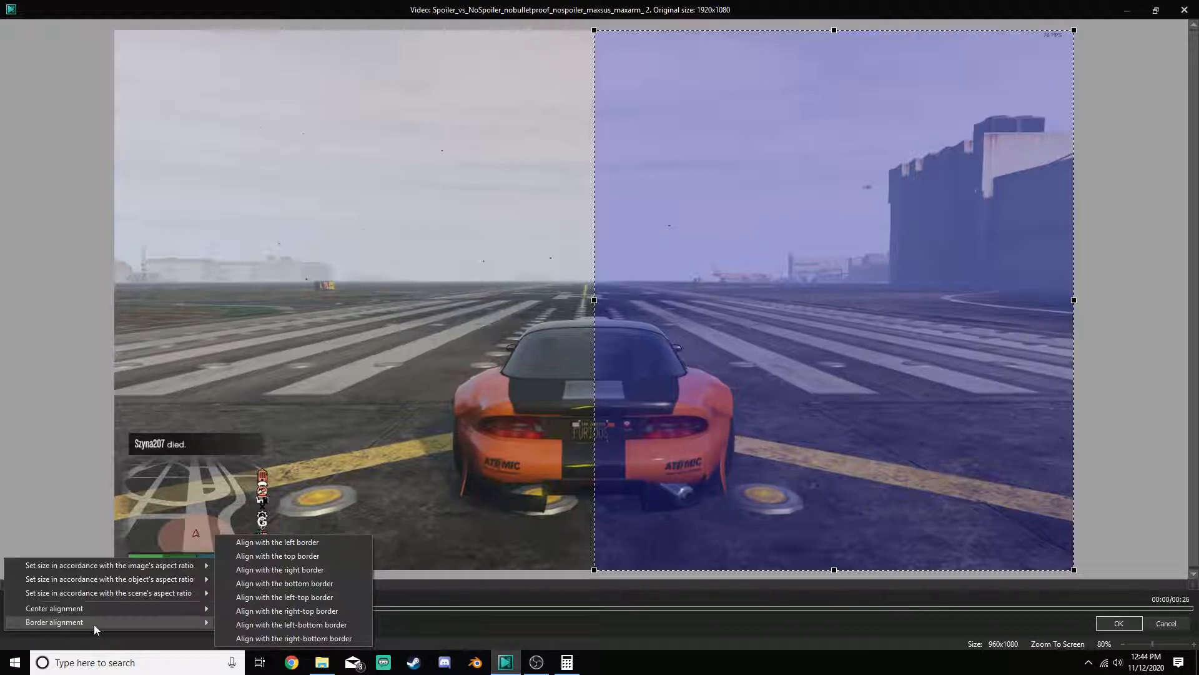
mouse_move(103, 611)
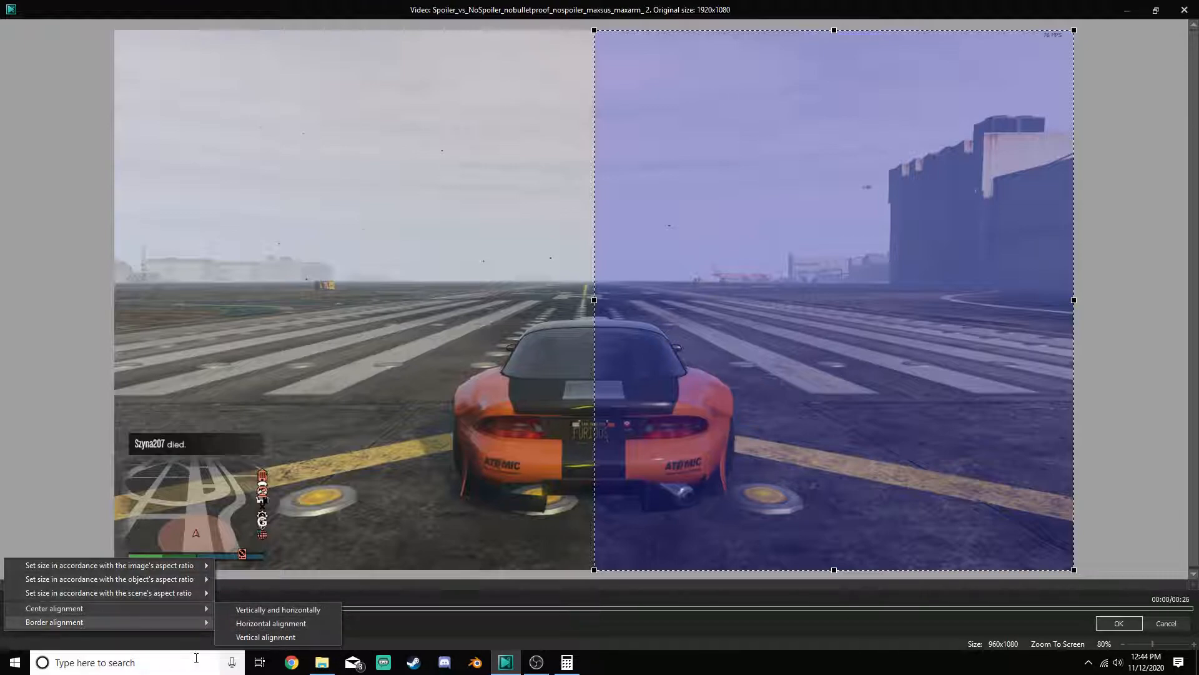
mouse_move(202, 616)
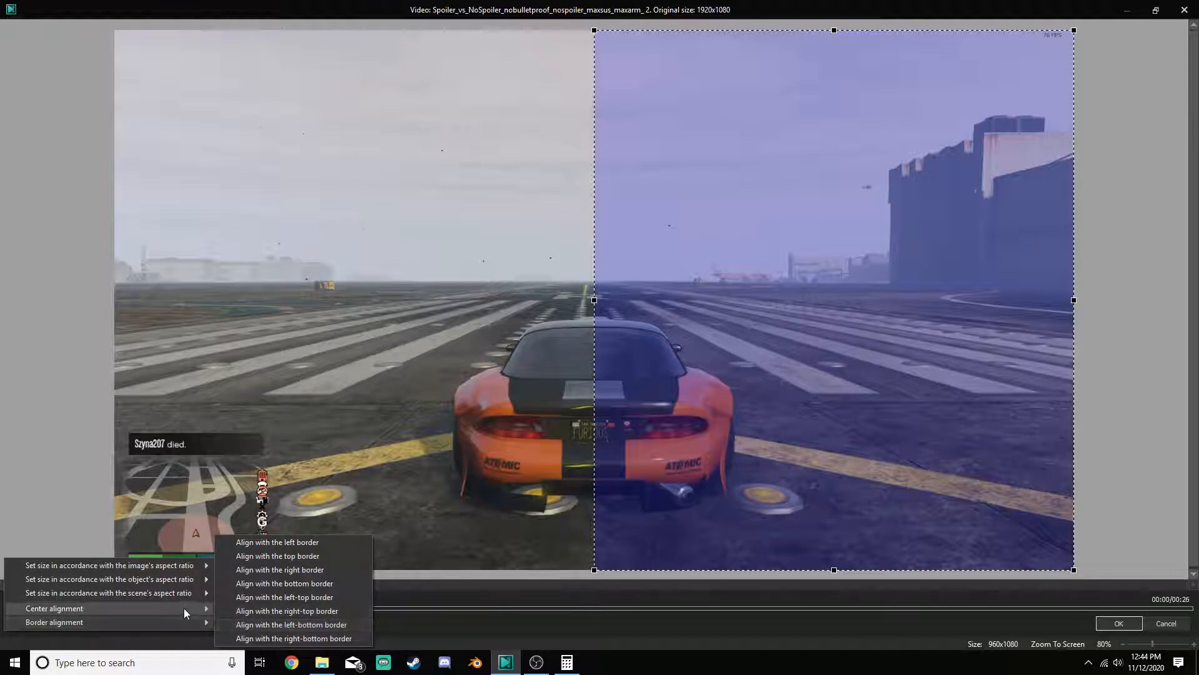
left_click(276, 624)
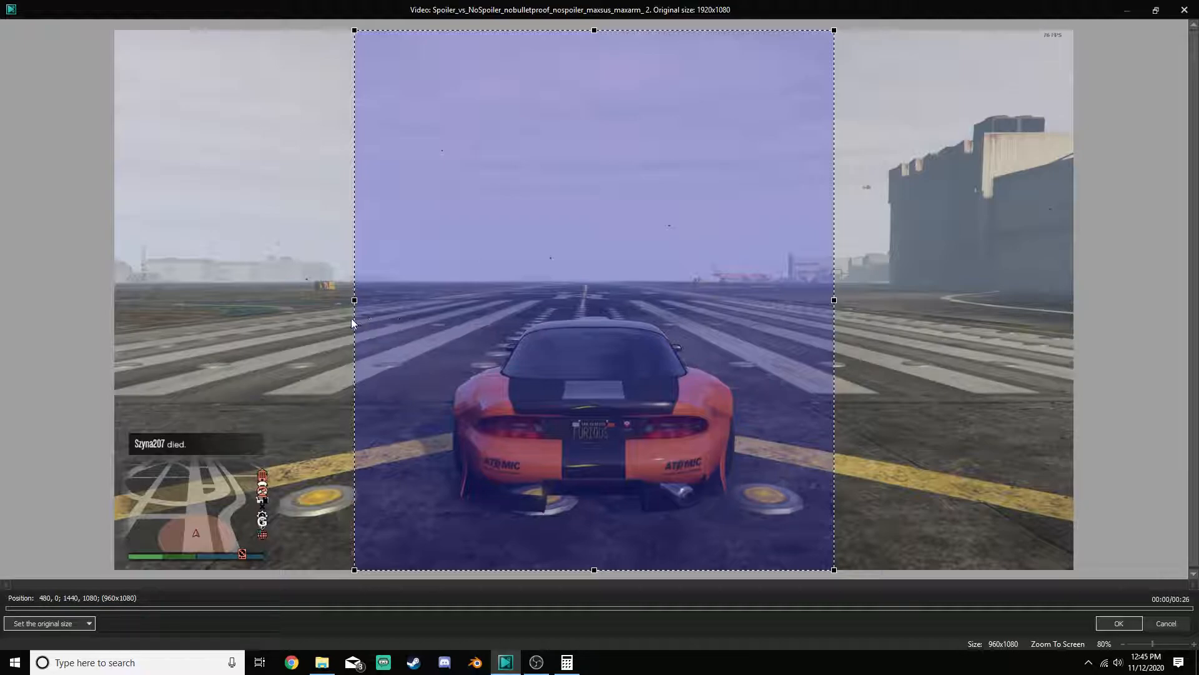
left_click(1119, 623)
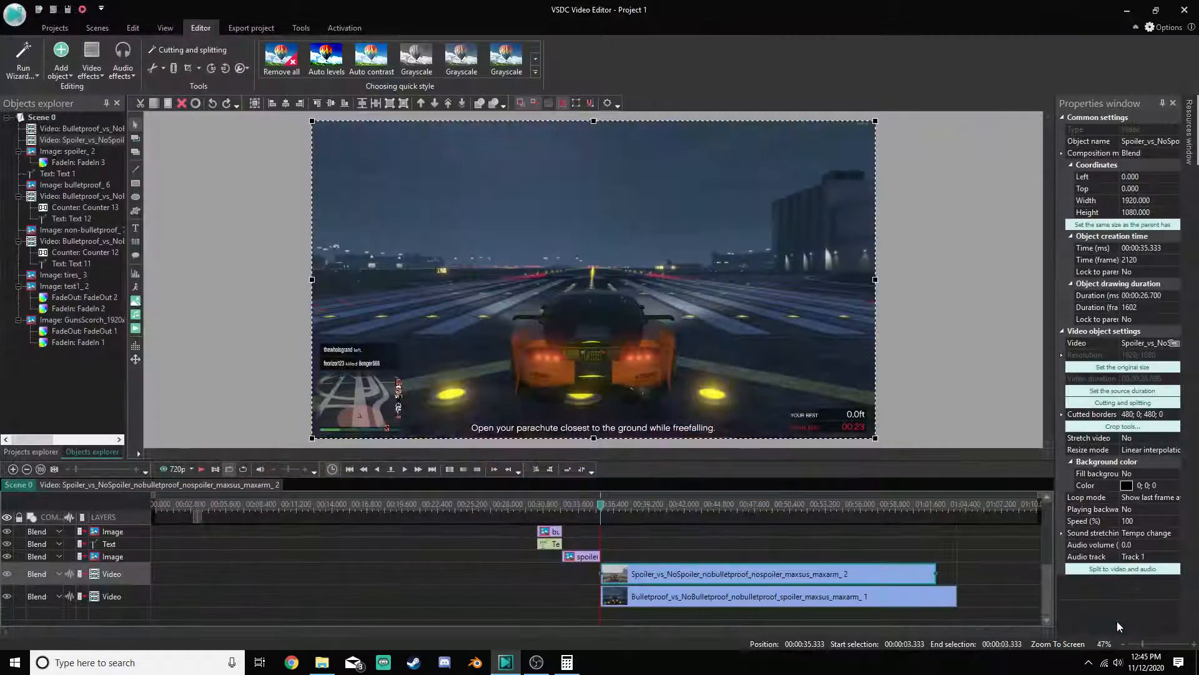
Hide the spoiler clip's layer and move the cropped nospoiler clip to a left coordinate of 480, filling the scene's right half
left_click(7, 597)
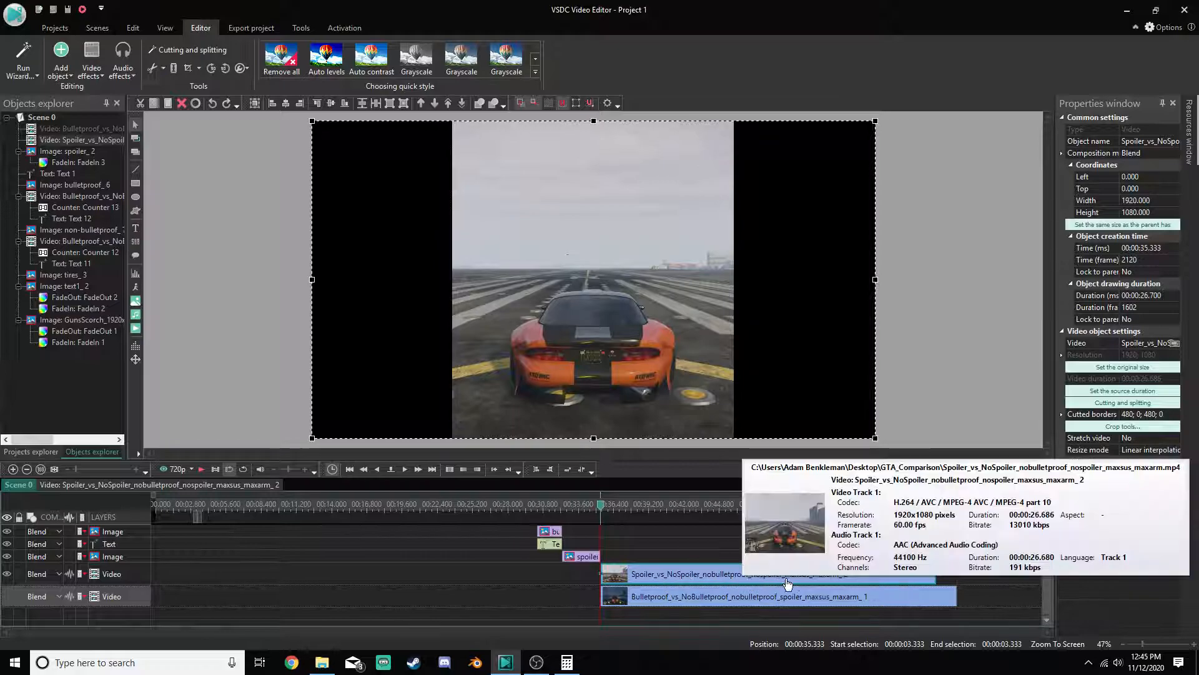
left_click(587, 508)
left_click_drag(587, 506, 608, 507)
left_click_drag(657, 313, 777, 312)
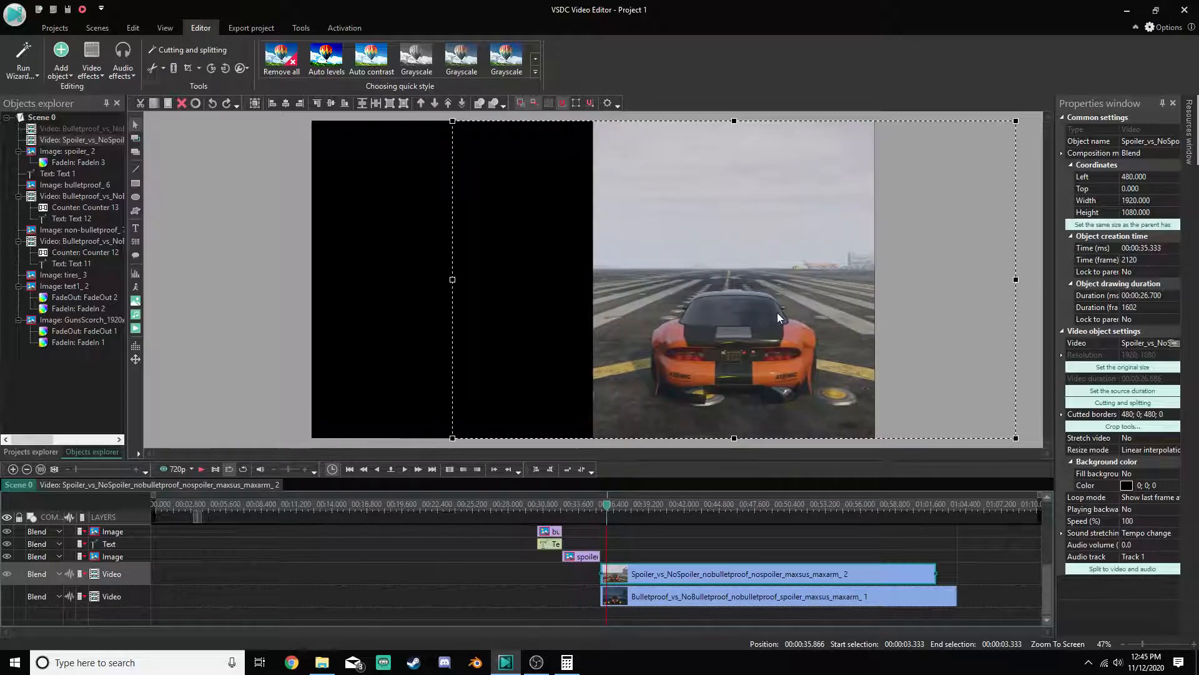
Hide the nospoiler clip's layer and show the spoiler clip's layer again
left_click(982, 584)
left_click(8, 576)
left_click(8, 596)
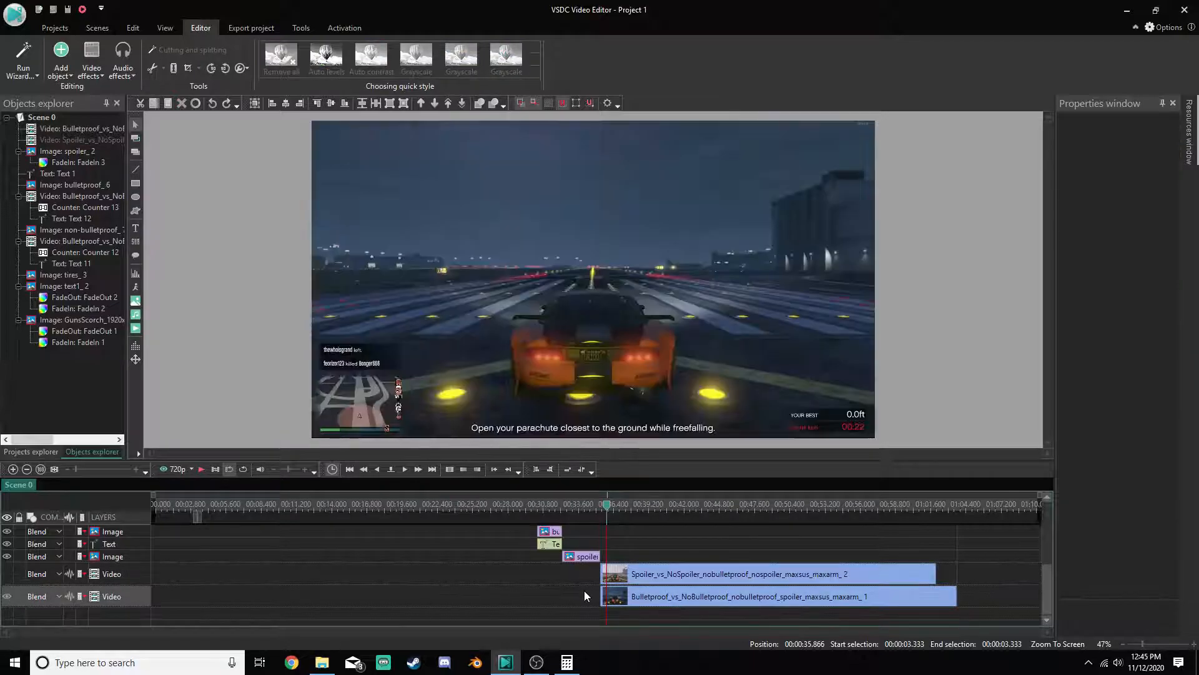
Start cropping the spoiler clip's borders, bringing the region's left edge in to about 962 px
left_click(657, 597)
right_click(784, 611)
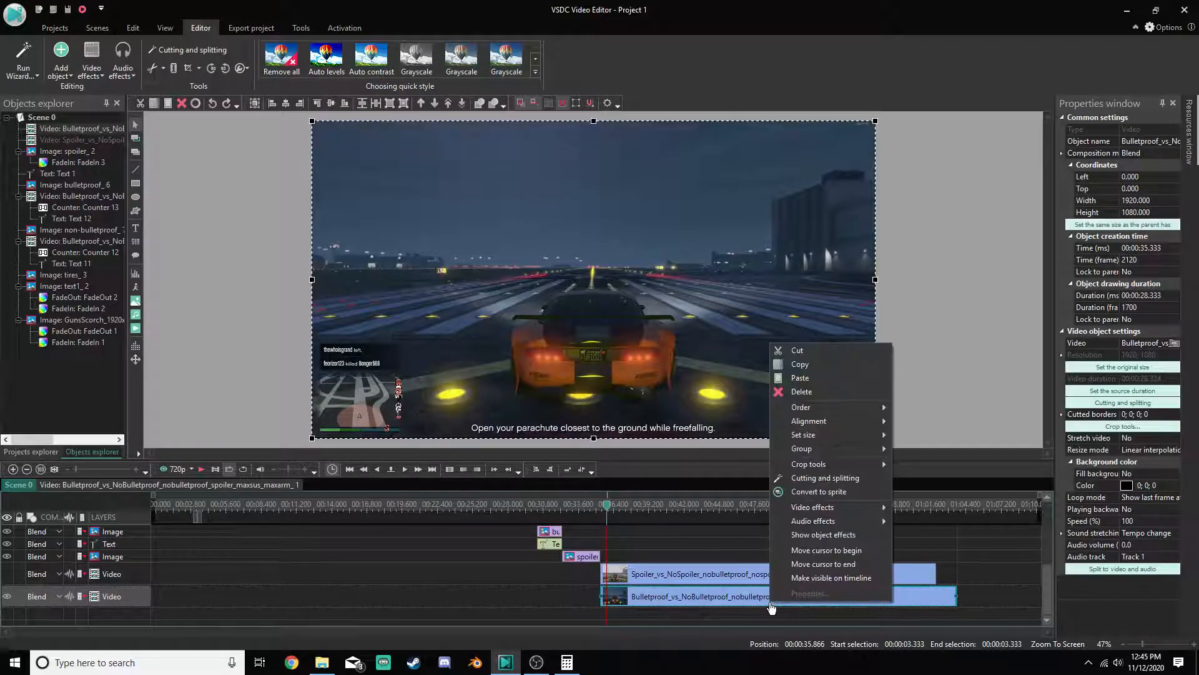
mouse_move(874, 464)
left_click(946, 466)
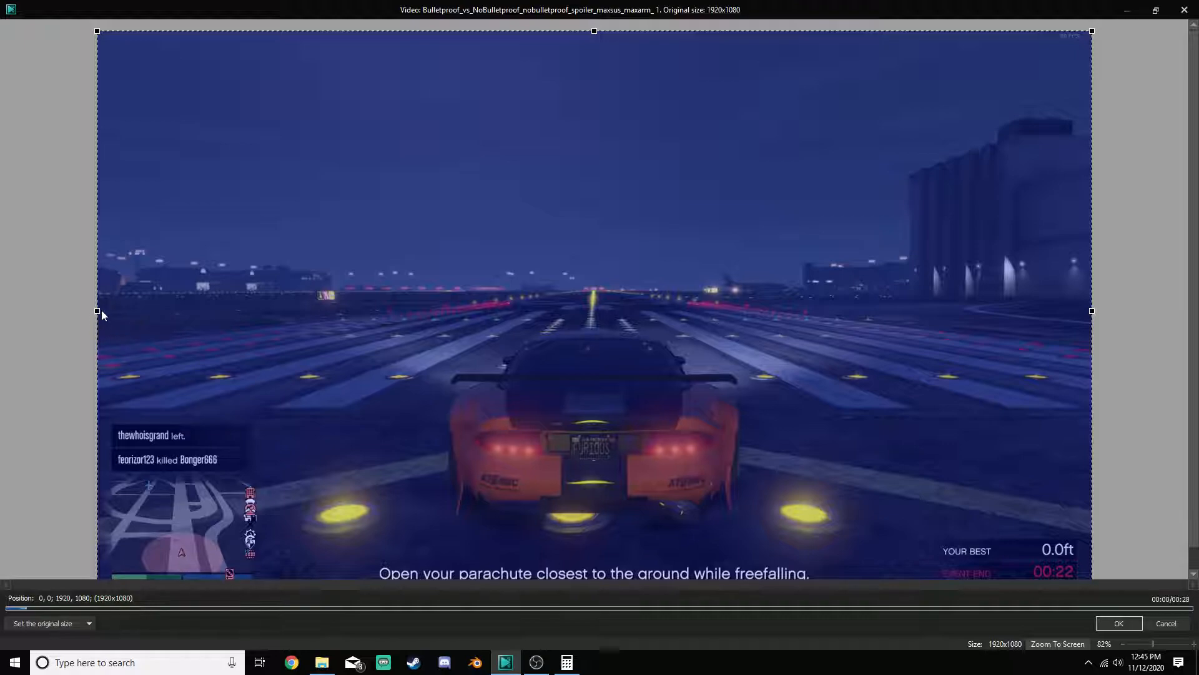
left_click_drag(101, 310, 595, 335)
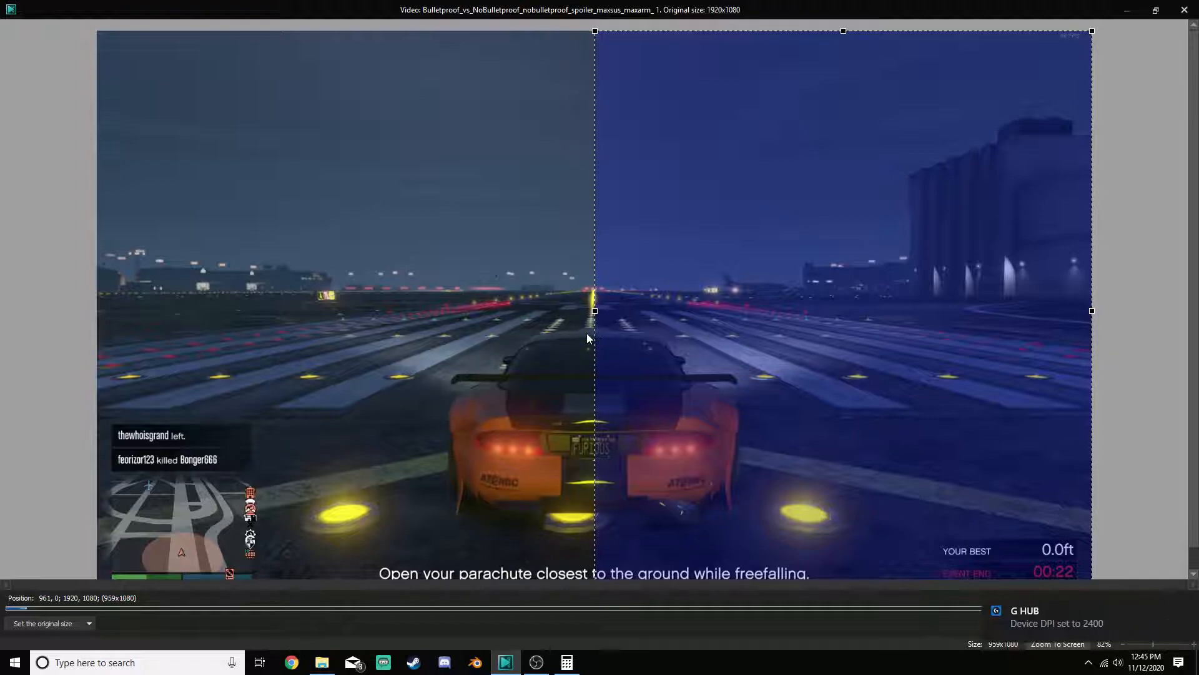
left_click_drag(595, 310, 595, 310)
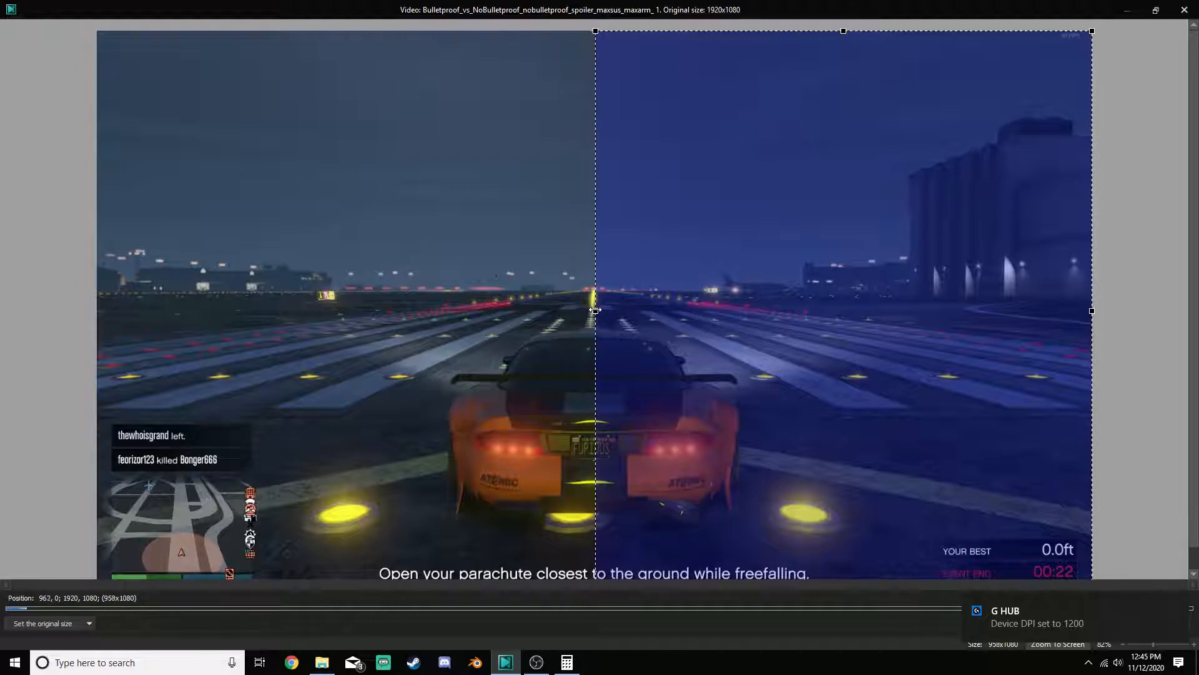
Fine-tune the spoiler clip's crop region to start at 960 px for a 960x1080 area
left_click(1194, 646)
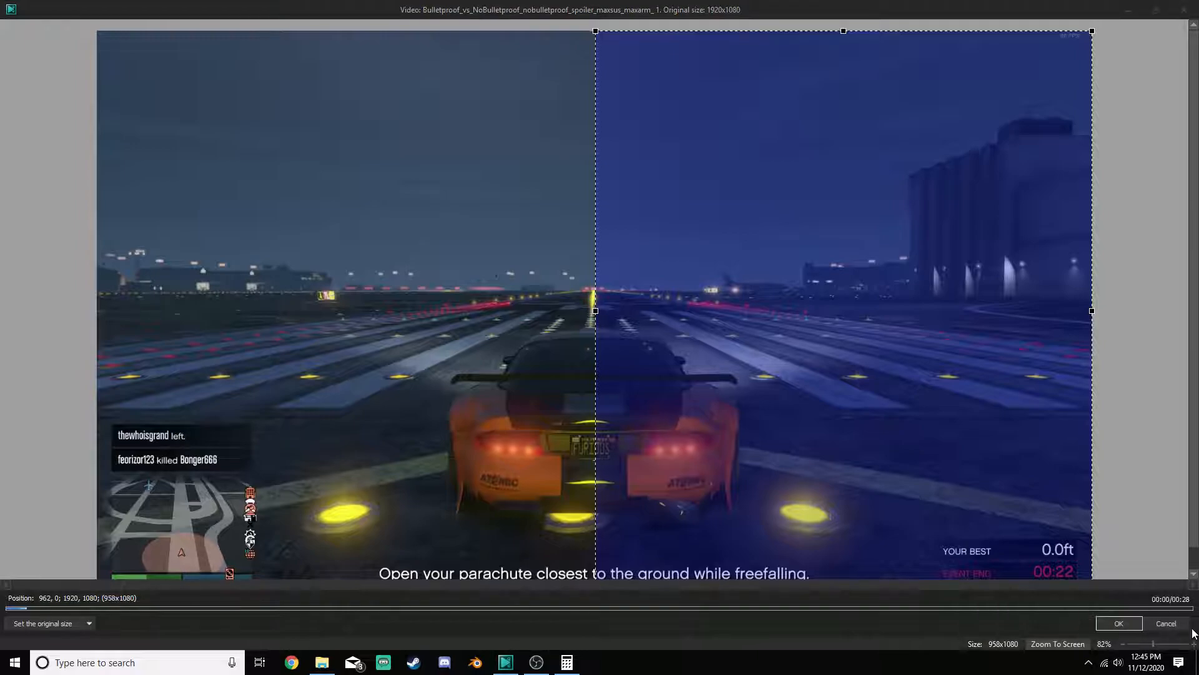
left_click(1194, 646)
left_click(1193, 646)
left_click(1194, 646)
left_click(1194, 646)
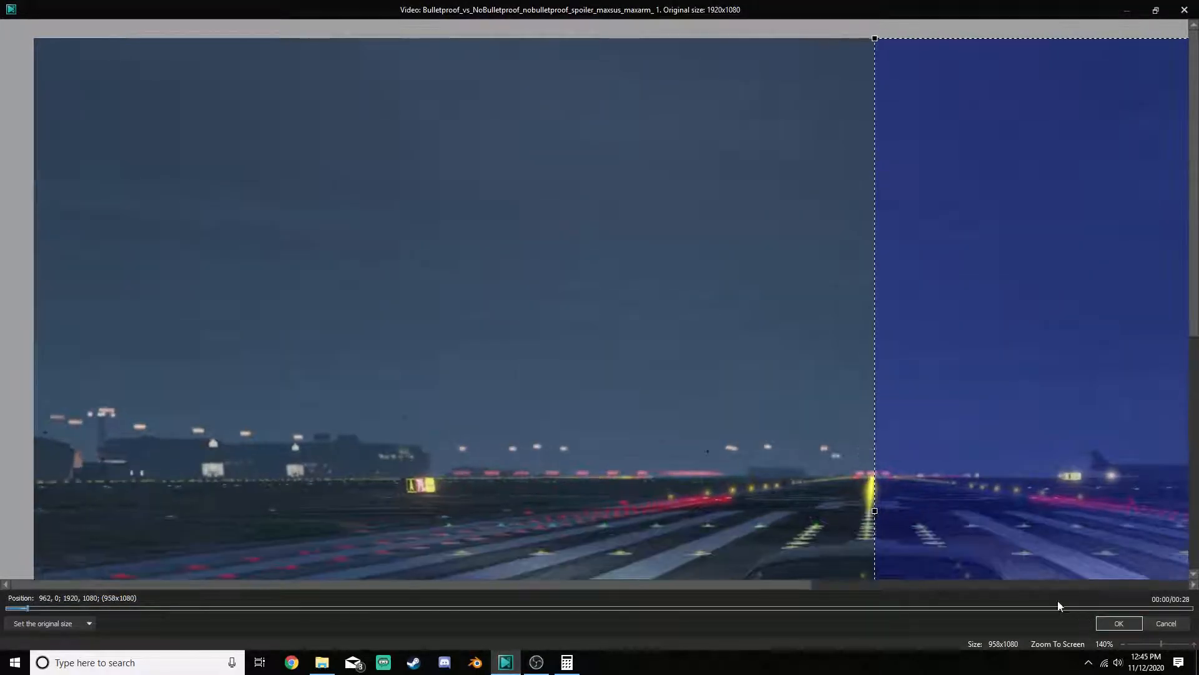
left_click_drag(874, 510, 874, 509)
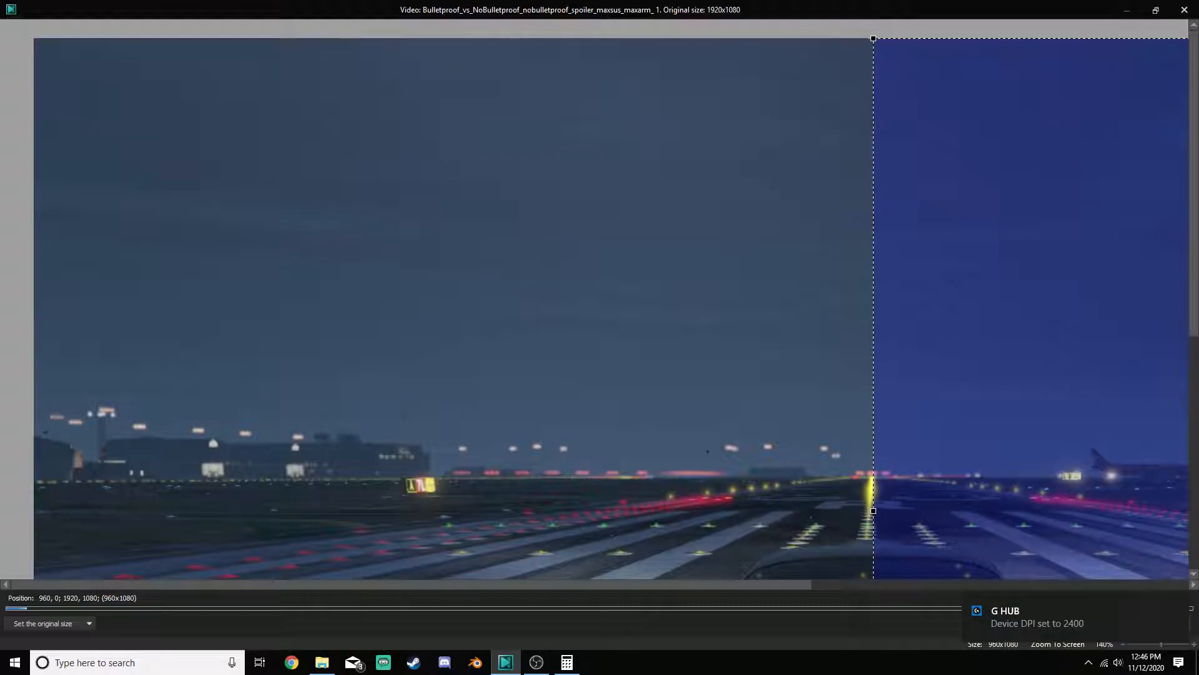
left_click(1179, 606)
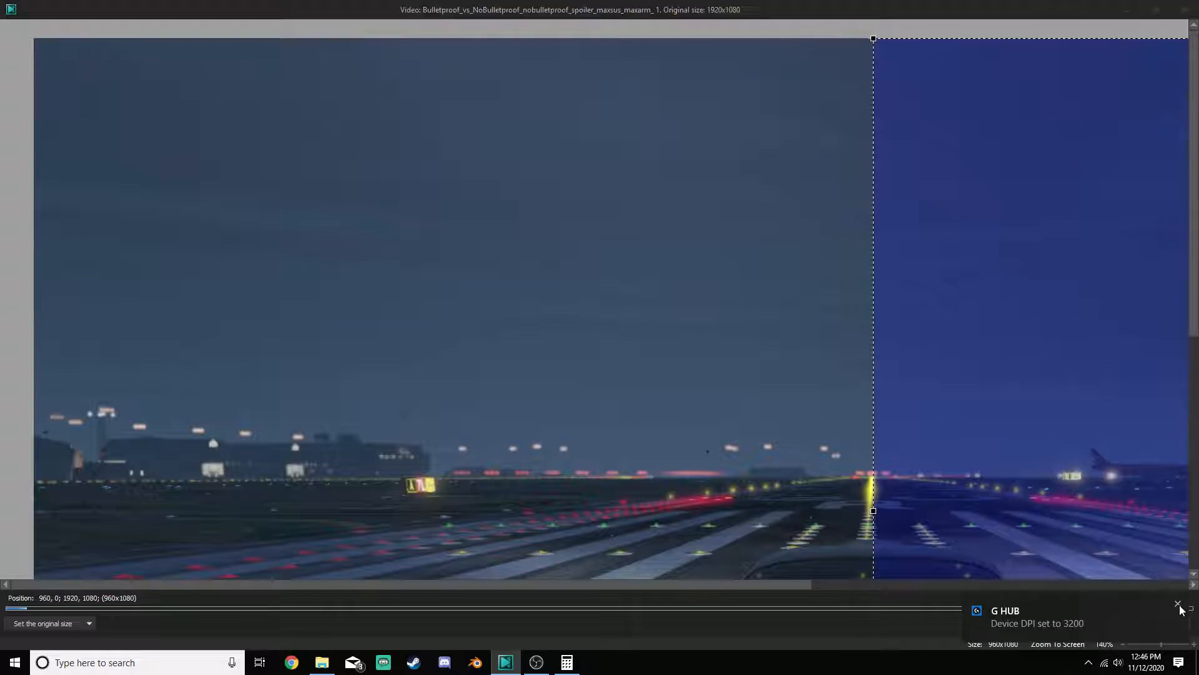
Center the spoiler clip's crop region horizontally and apply the crop
left_click(89, 625)
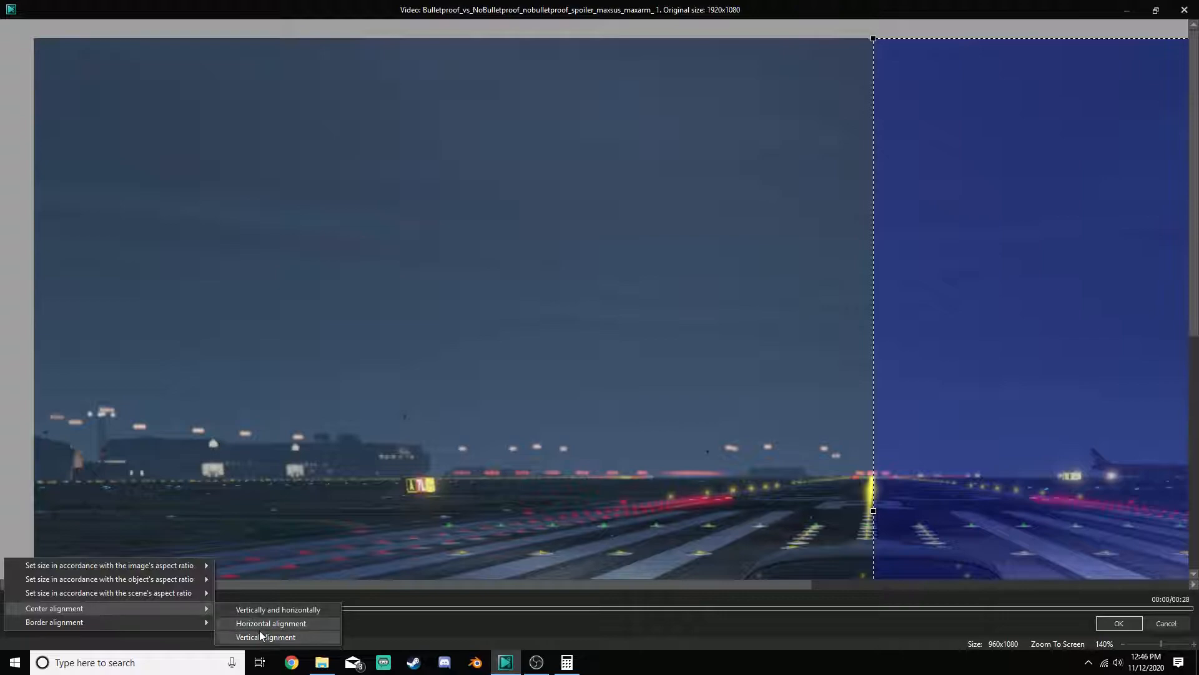
left_click(306, 637)
left_click(88, 623)
mouse_move(123, 610)
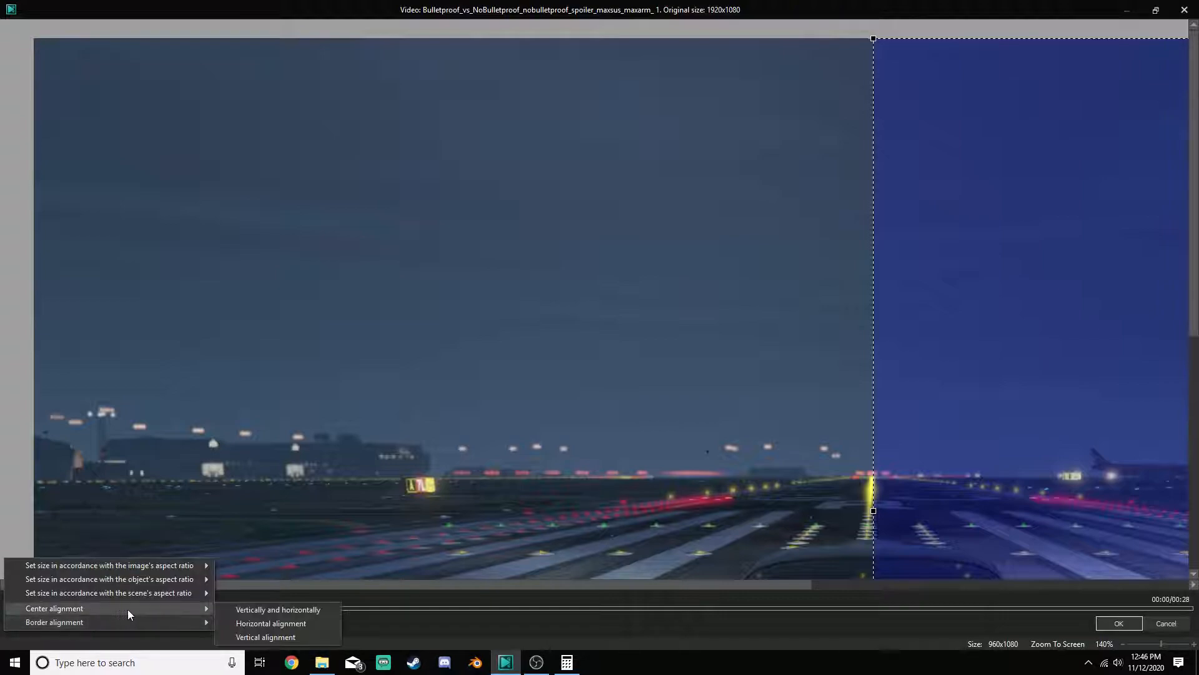
left_click(265, 624)
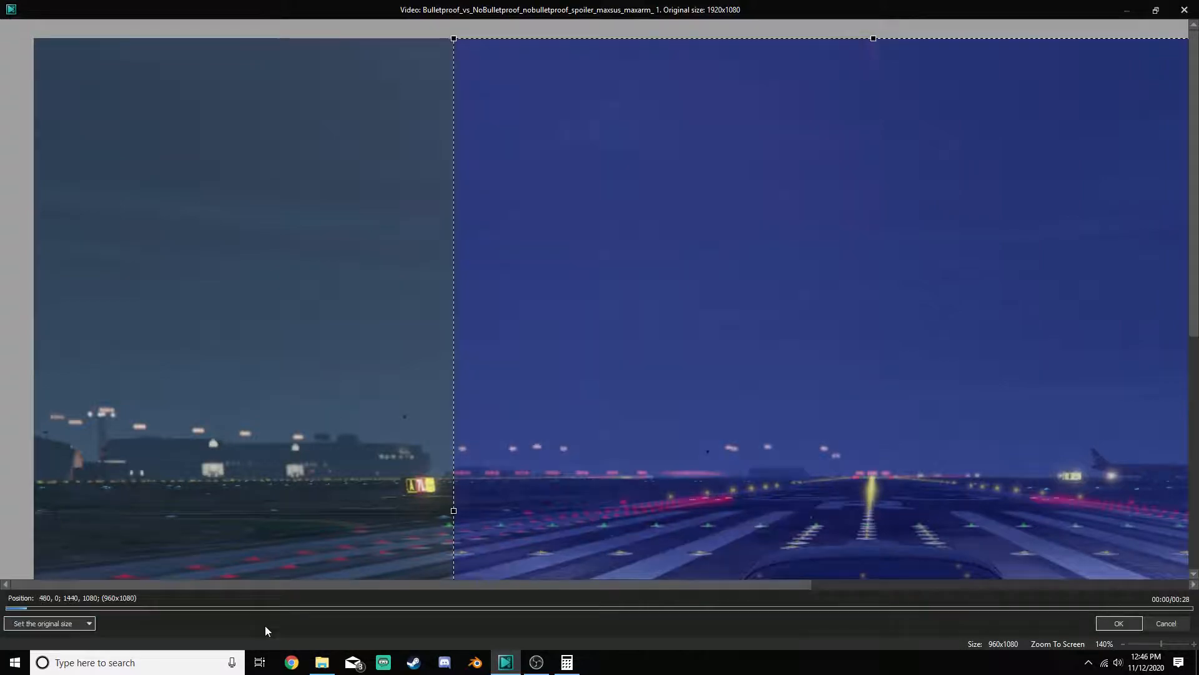
left_click(1120, 625)
Move the cropped spoiler clip to a left coordinate of -480, show the nospoiler clip beside it, and close the calculator
left_click_drag(536, 302, 511, 298)
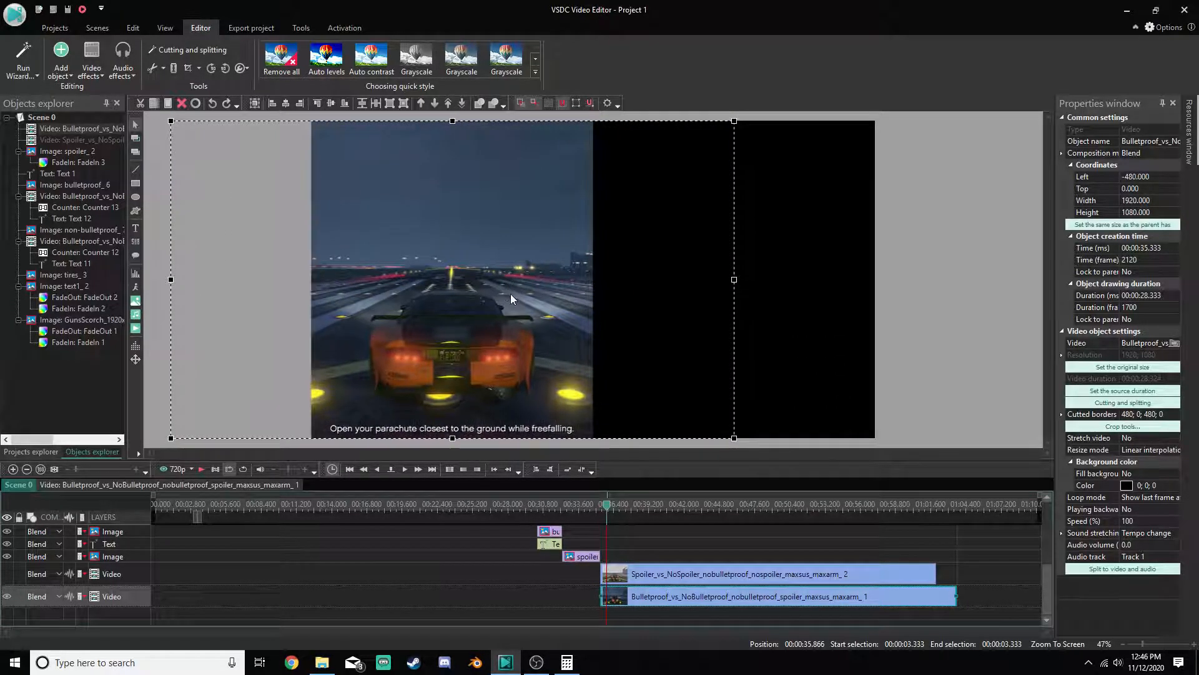
left_click(7, 574)
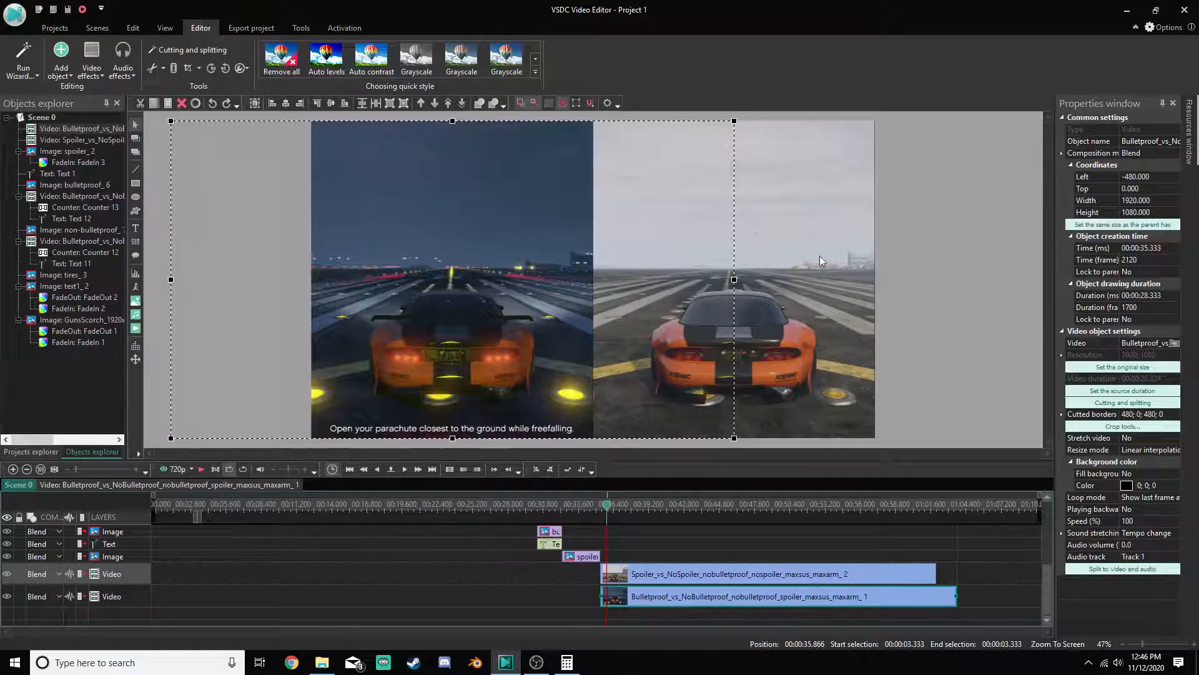
left_click(7, 573)
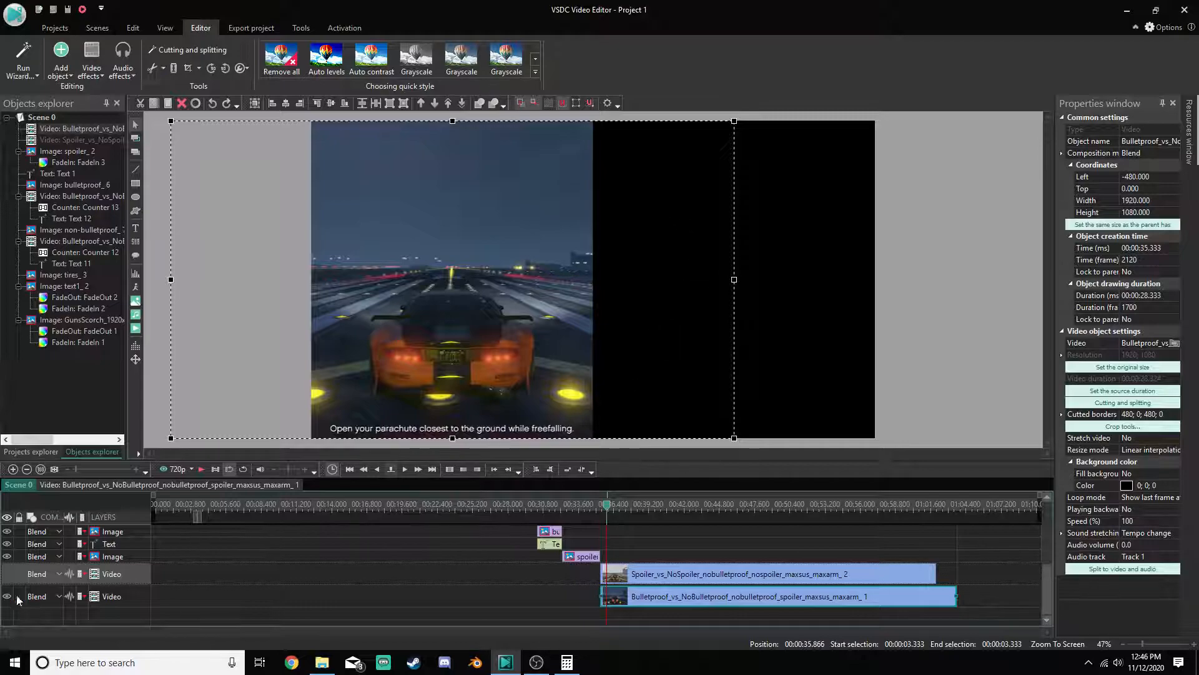
left_click(7, 573)
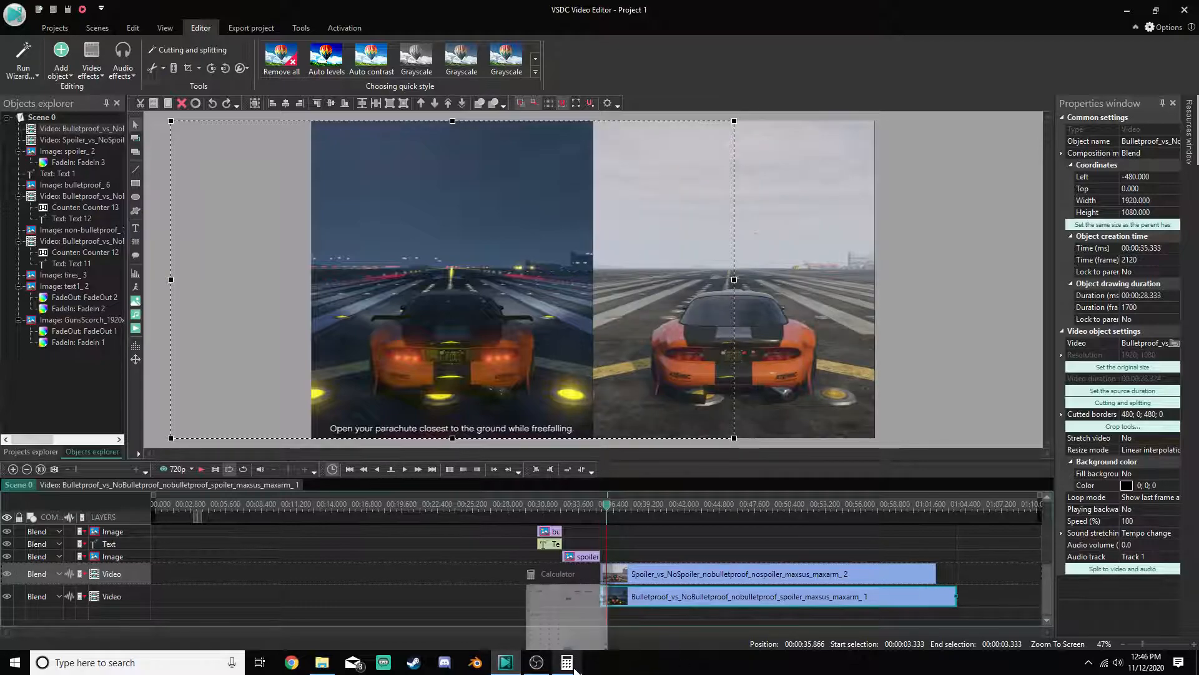
left_click(610, 558)
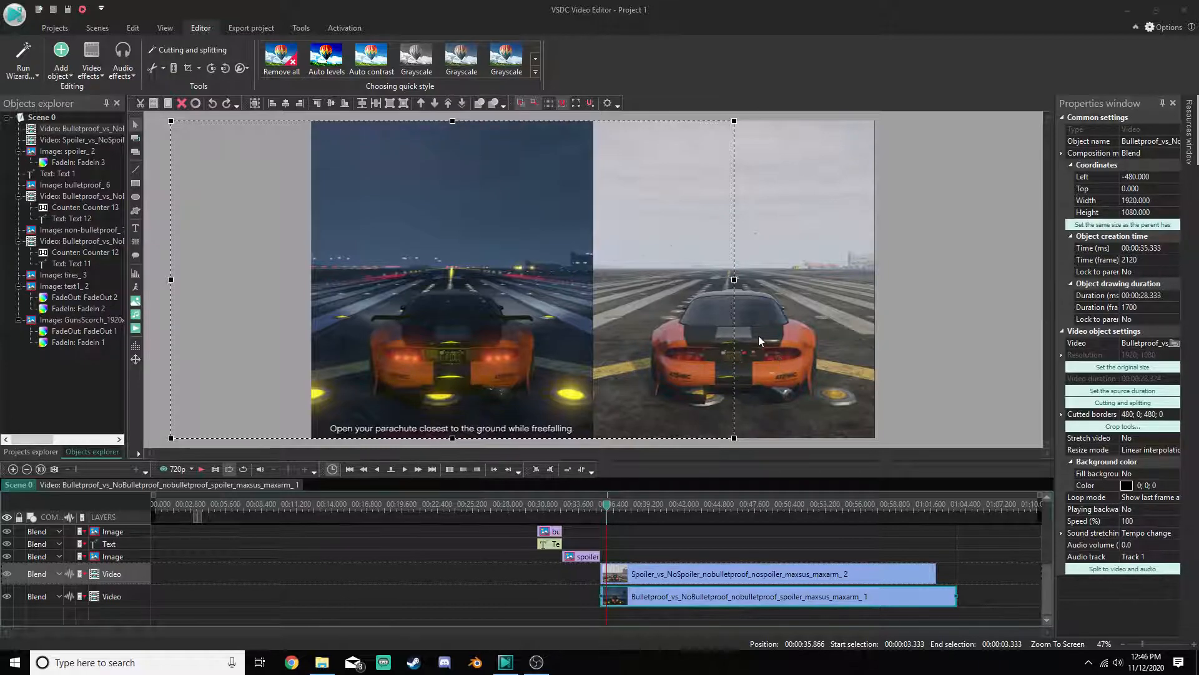
Check the timeline around 34 to 36.5 seconds, from the Spoiler/No Spoiler title card into the side-by-side clips
left_click(705, 578)
left_click(784, 598)
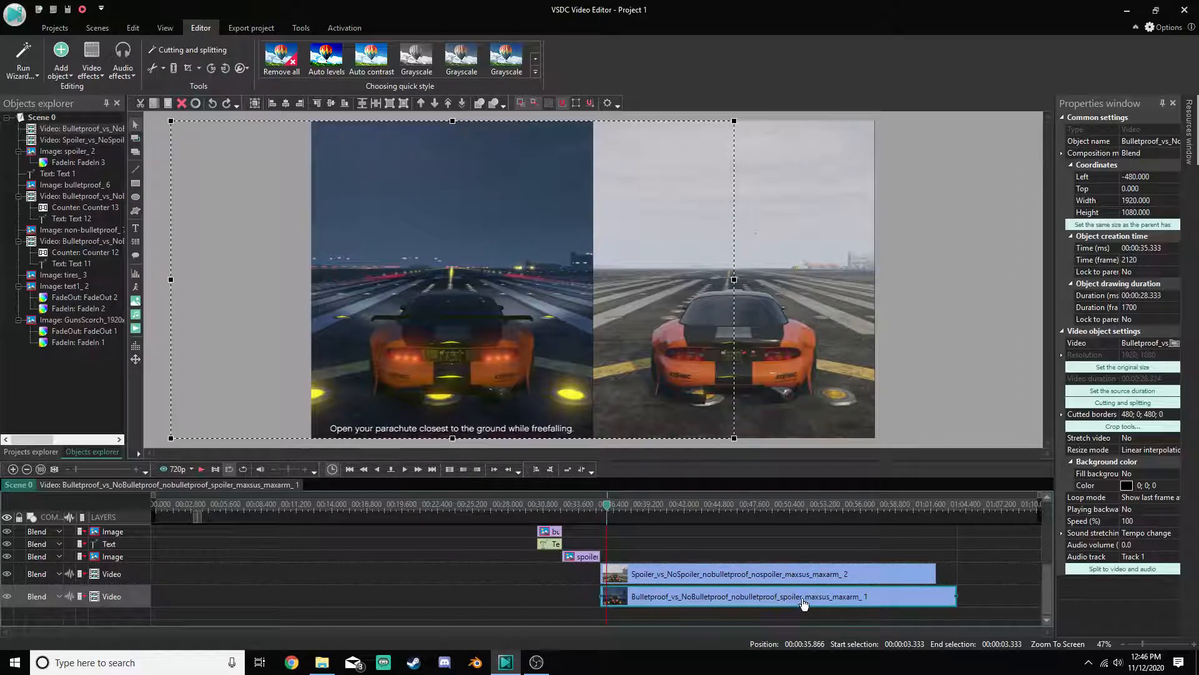
left_click(585, 505)
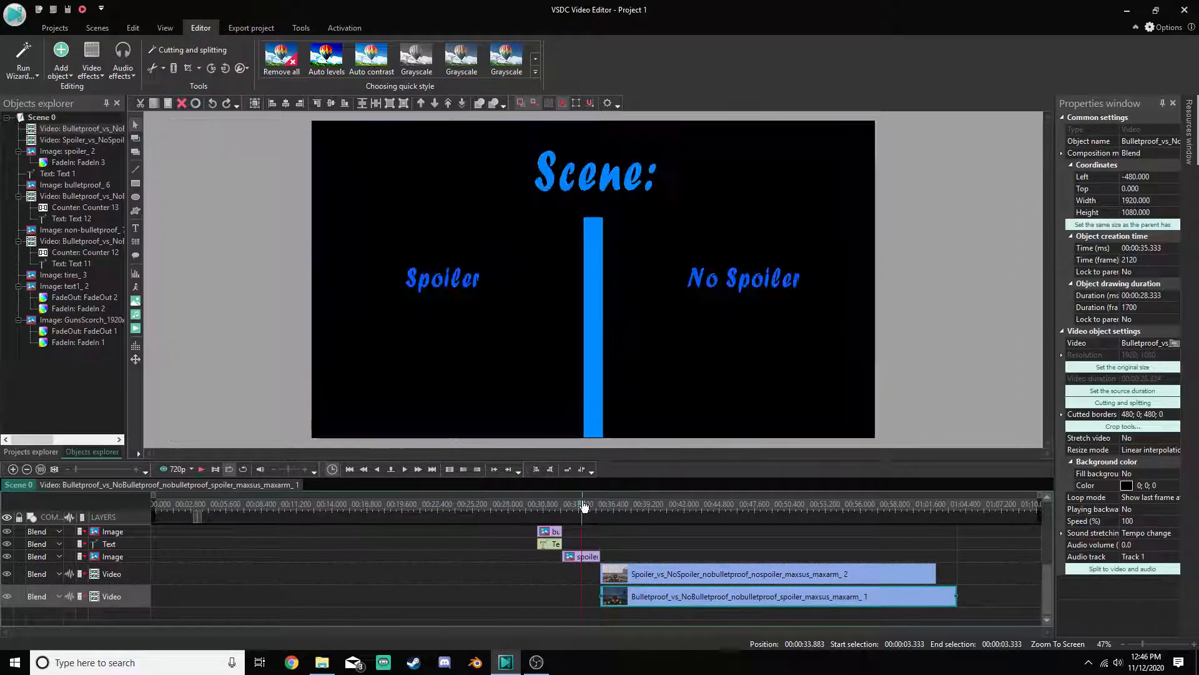
left_click(616, 505)
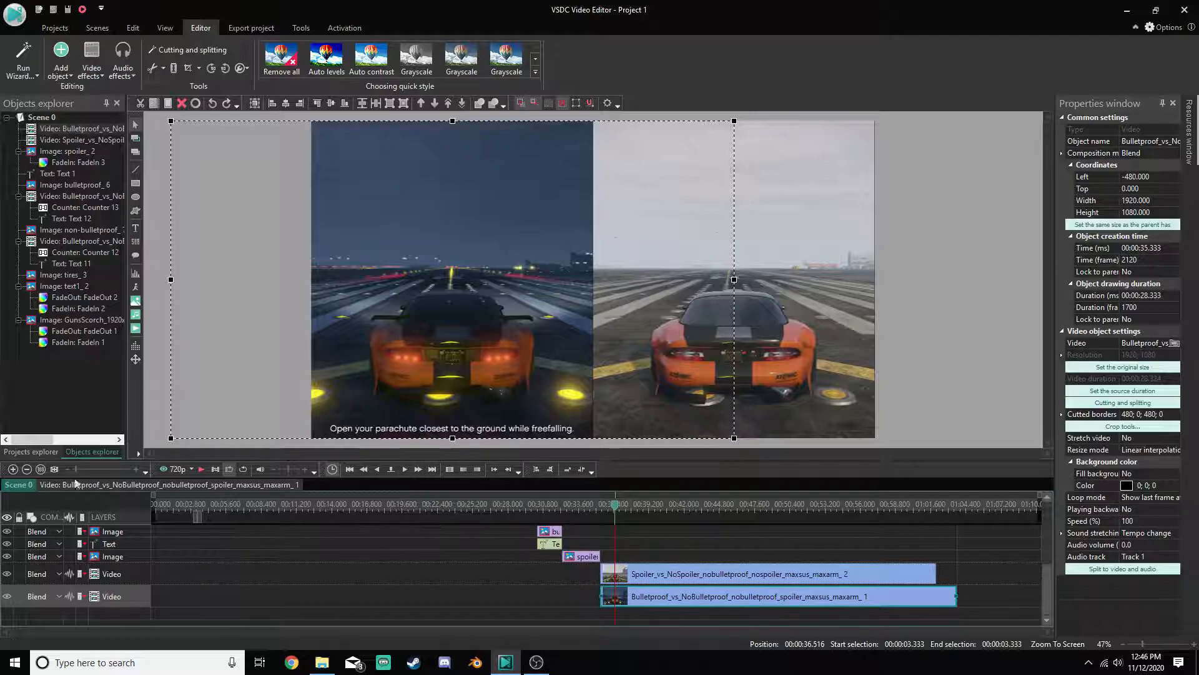
Scan the side-by-side clips from about 36.7 to 38.9 seconds for the spoiler car's exhaust flashes
left_click(13, 469)
left_click(13, 469)
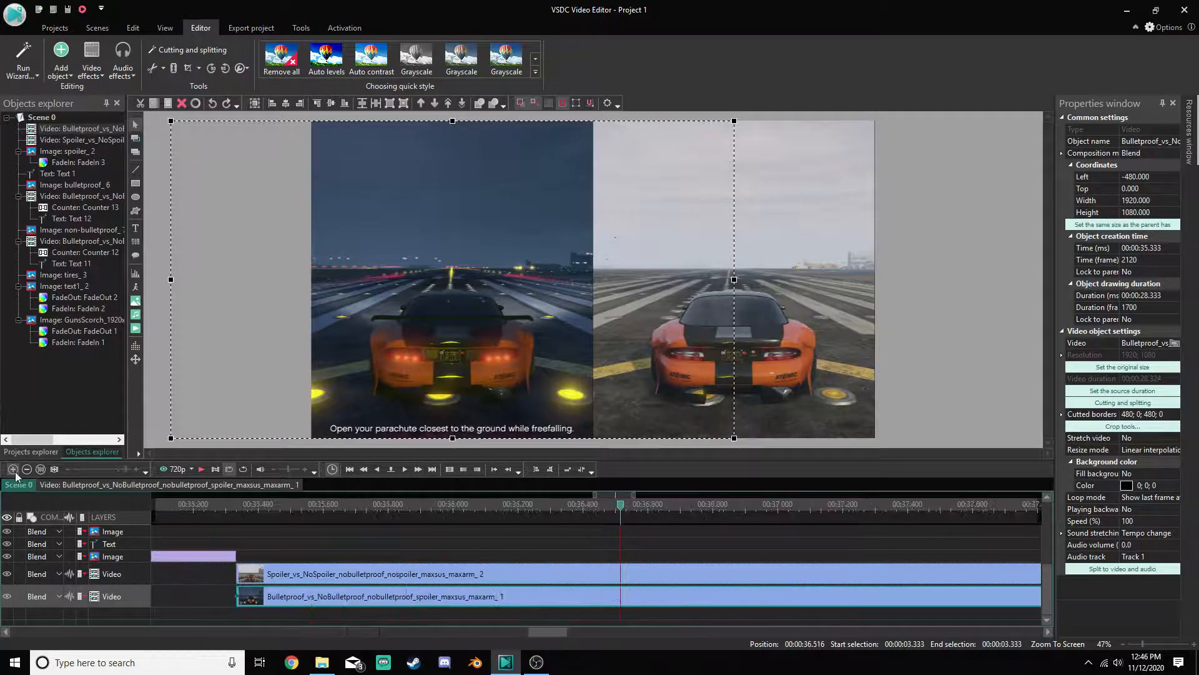
left_click(698, 505)
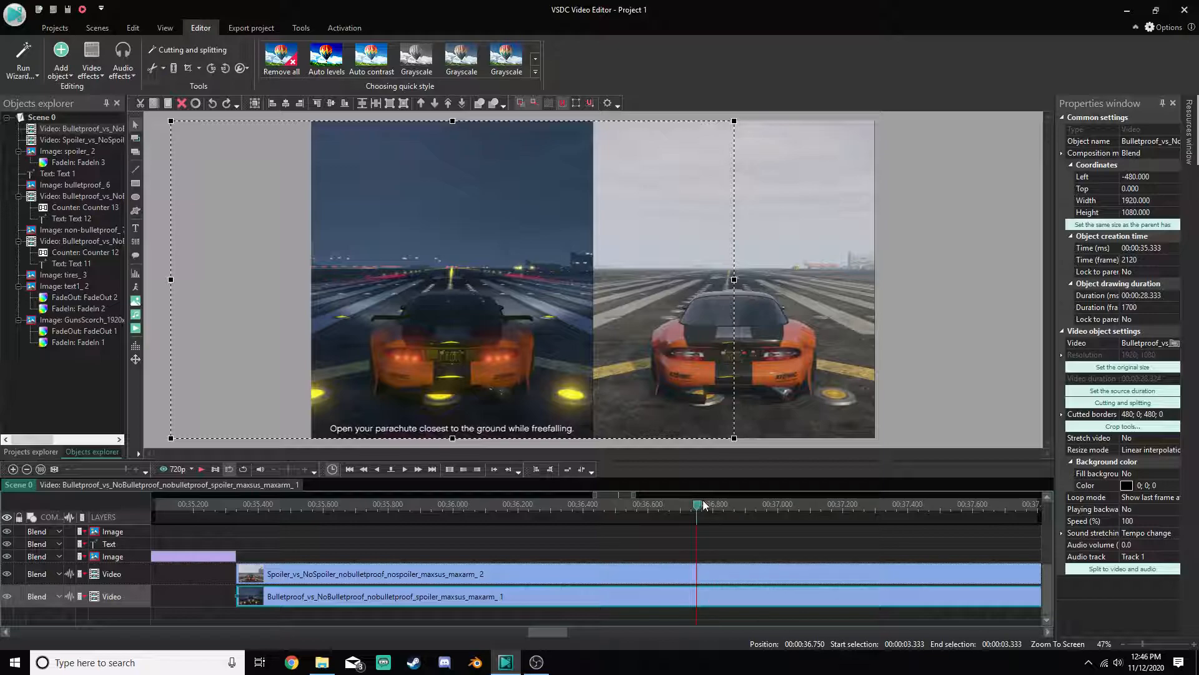
left_click(746, 505)
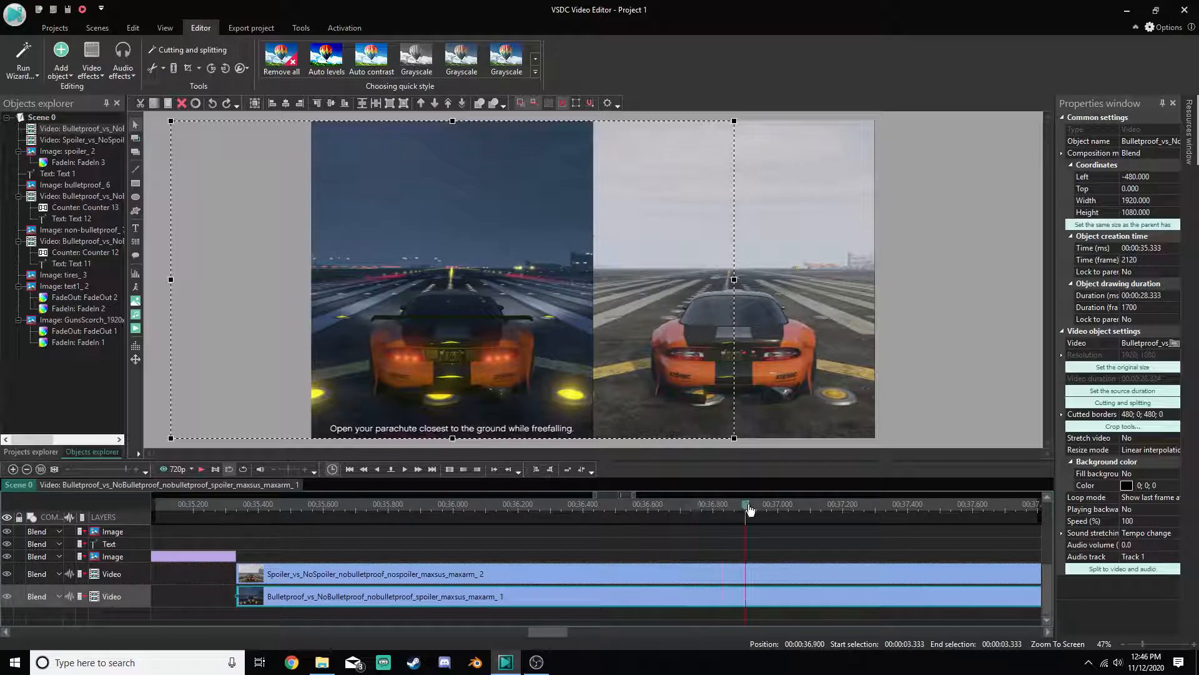
left_click(996, 505)
left_click(1028, 506)
left_click_drag(554, 631, 586, 632)
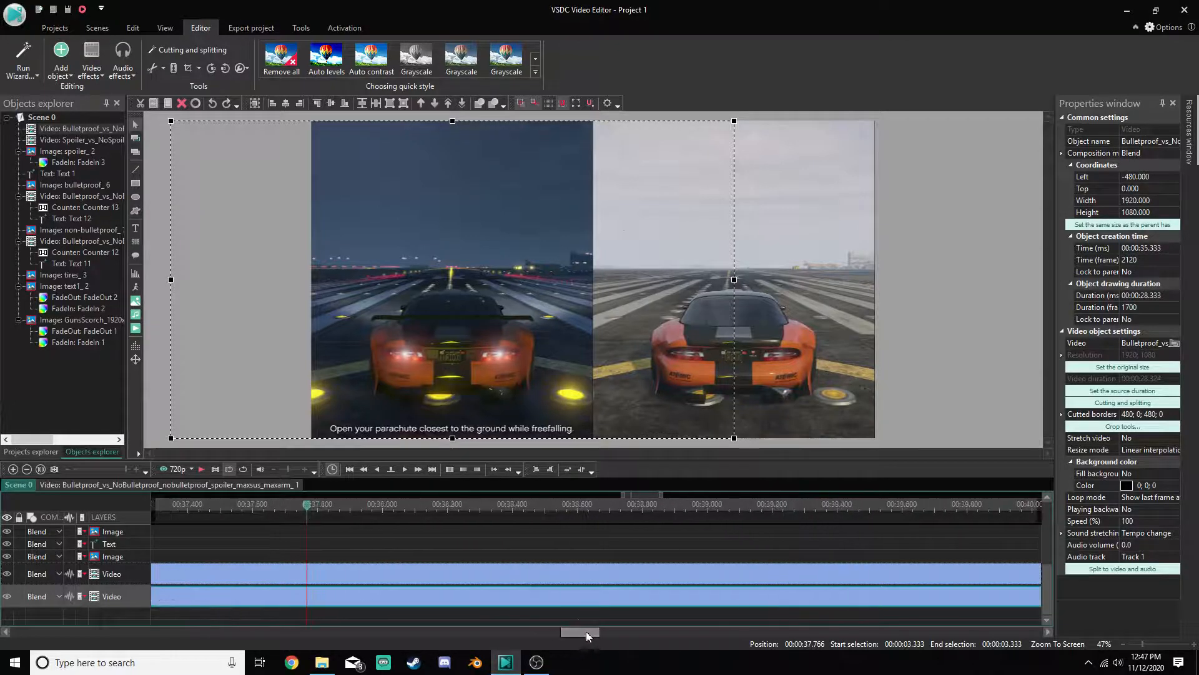
left_click(389, 504)
left_click(442, 504)
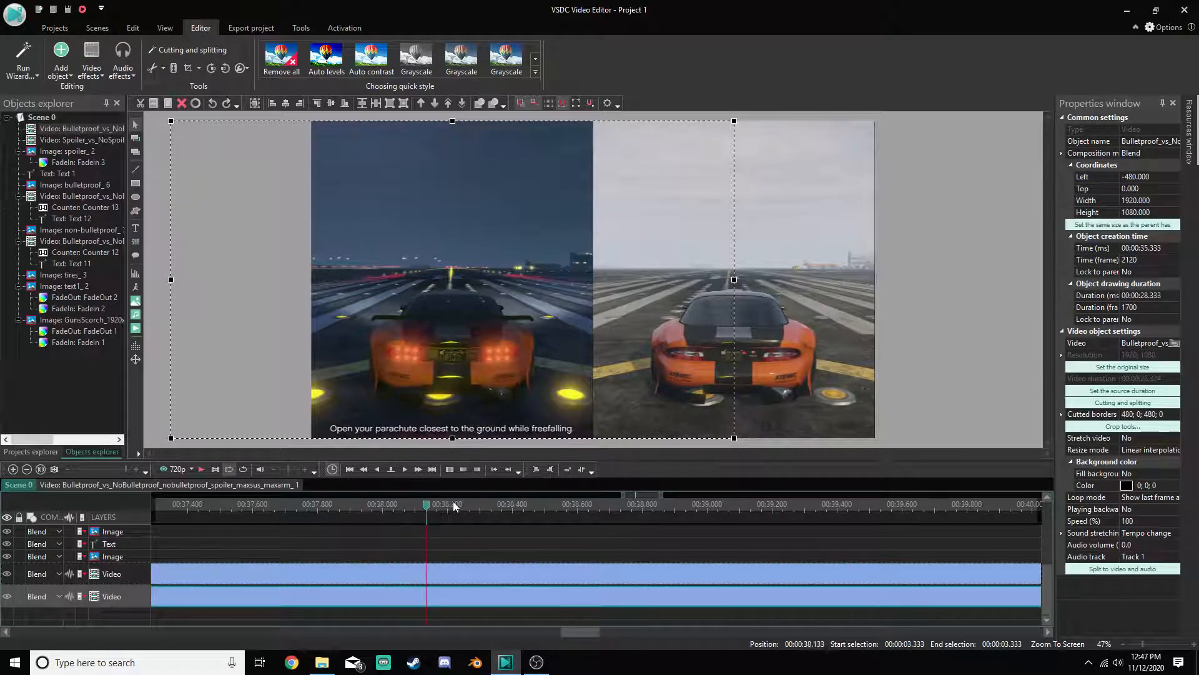
left_click(479, 505)
left_click(568, 508)
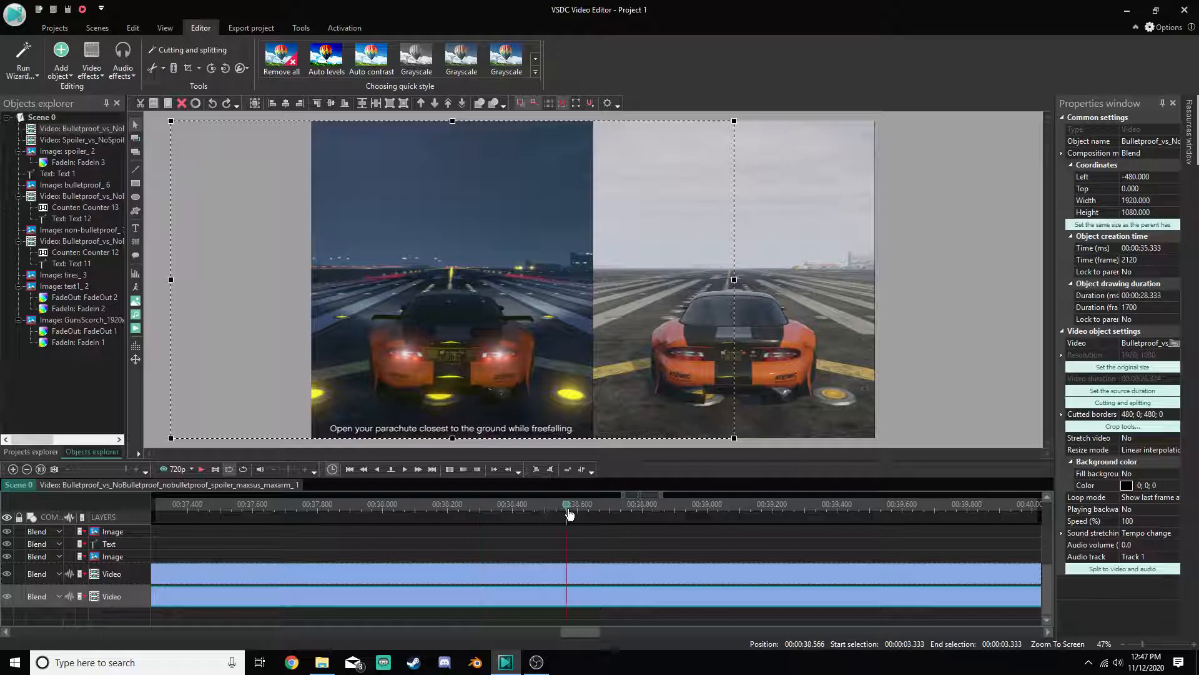
left_click(682, 504)
Examine the spoiler car's exhaust flashes frame by frame between about 38.8 and 38.95 seconds
key("Right")
key("Right")
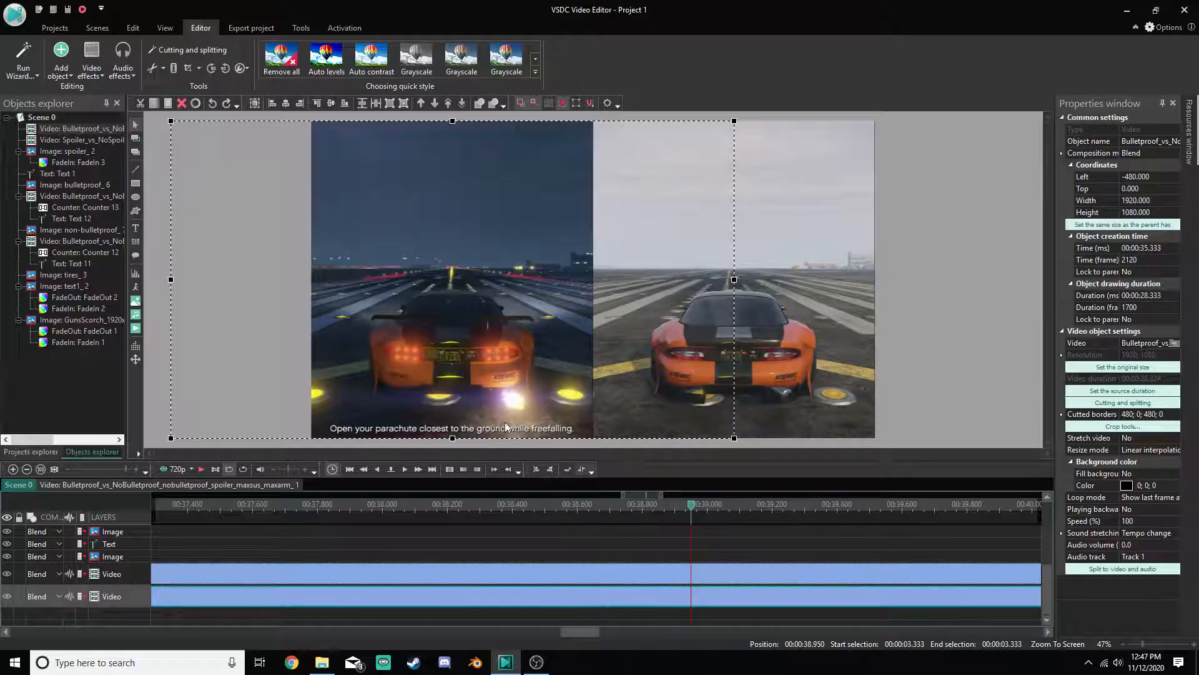
key("Left")
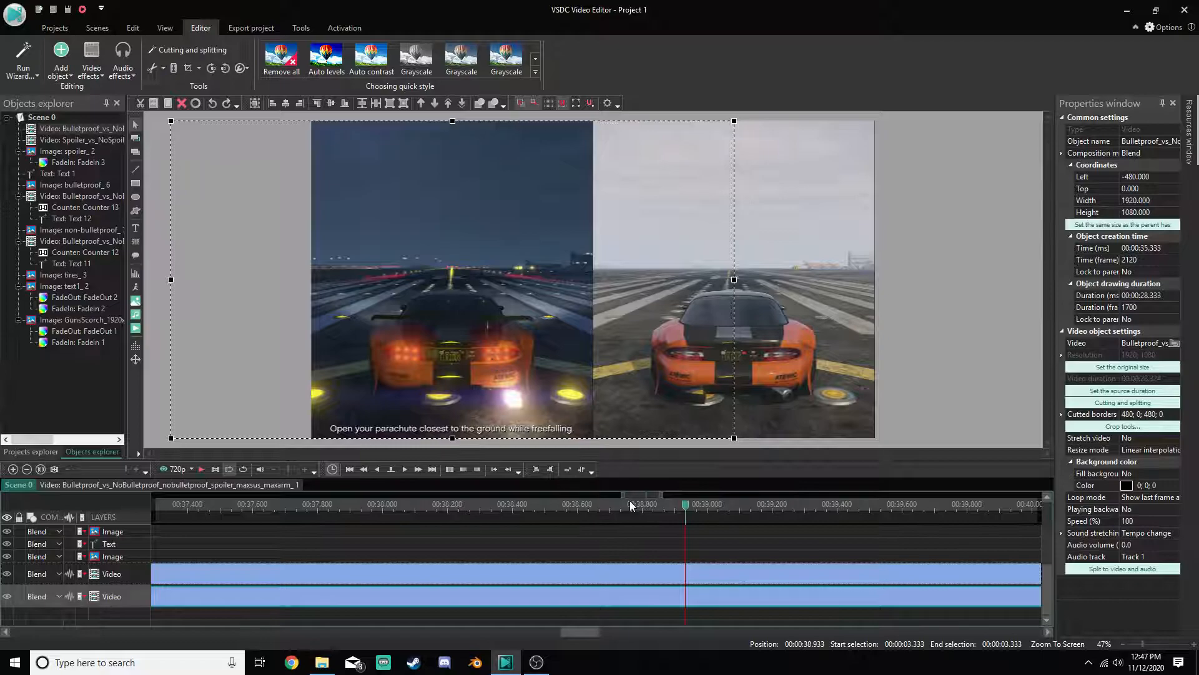
left_click(737, 558)
key("Left")
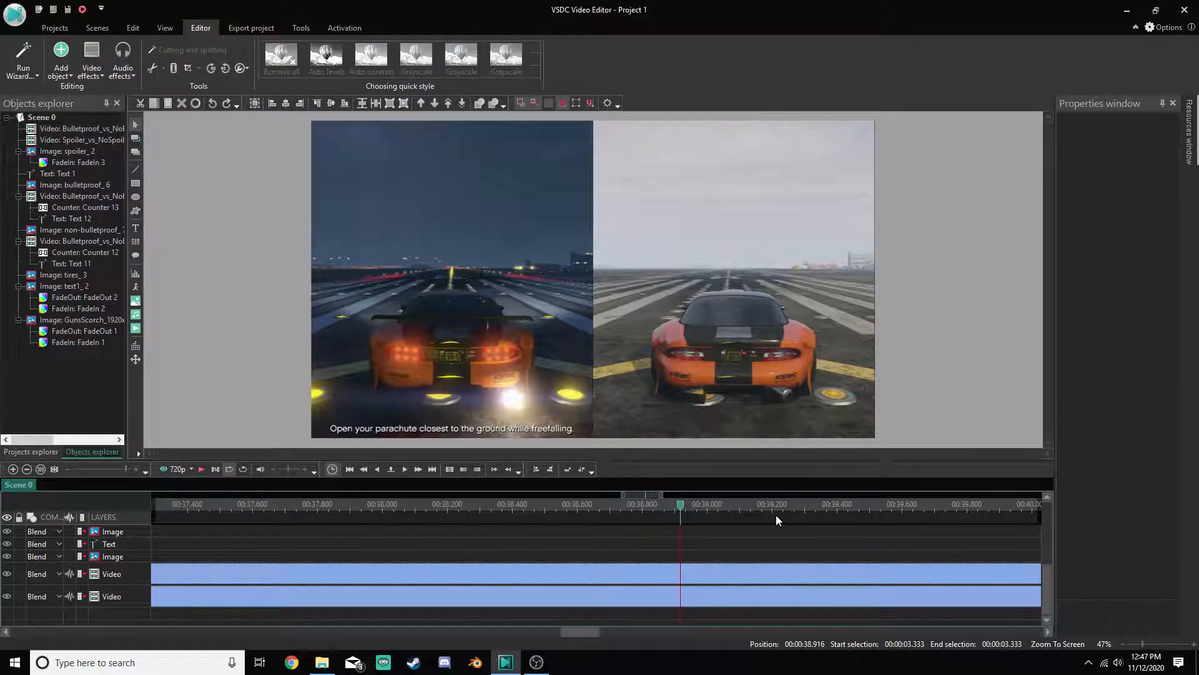
key("Left")
key("Left")
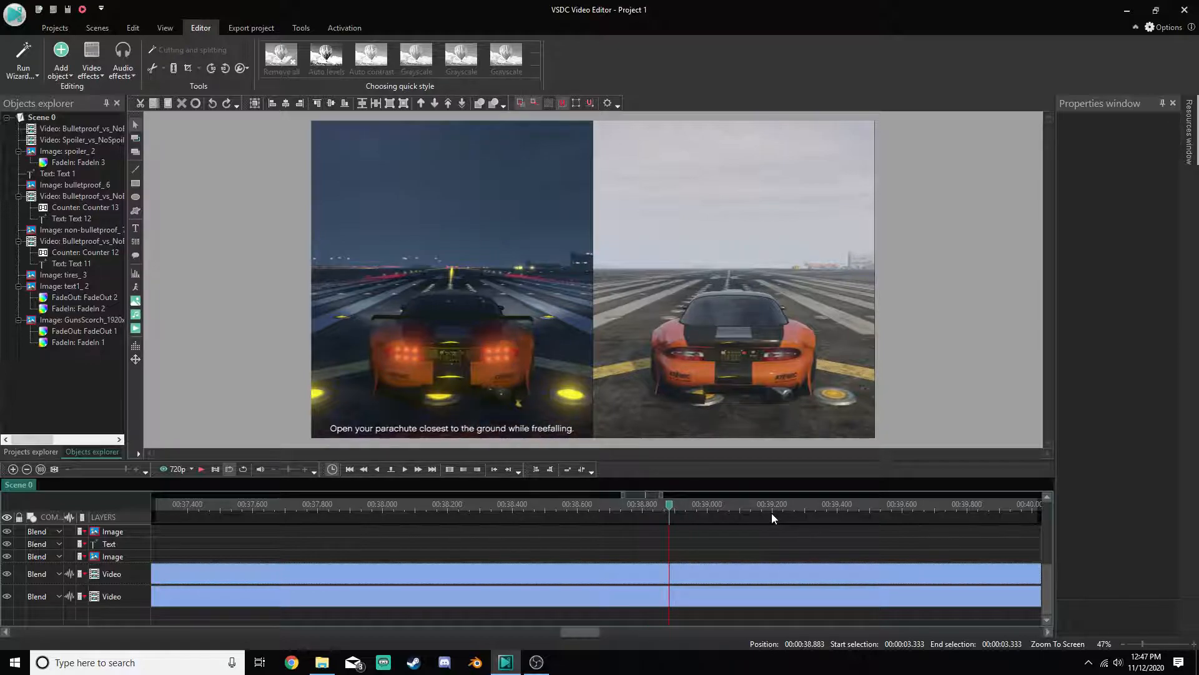
key("Left")
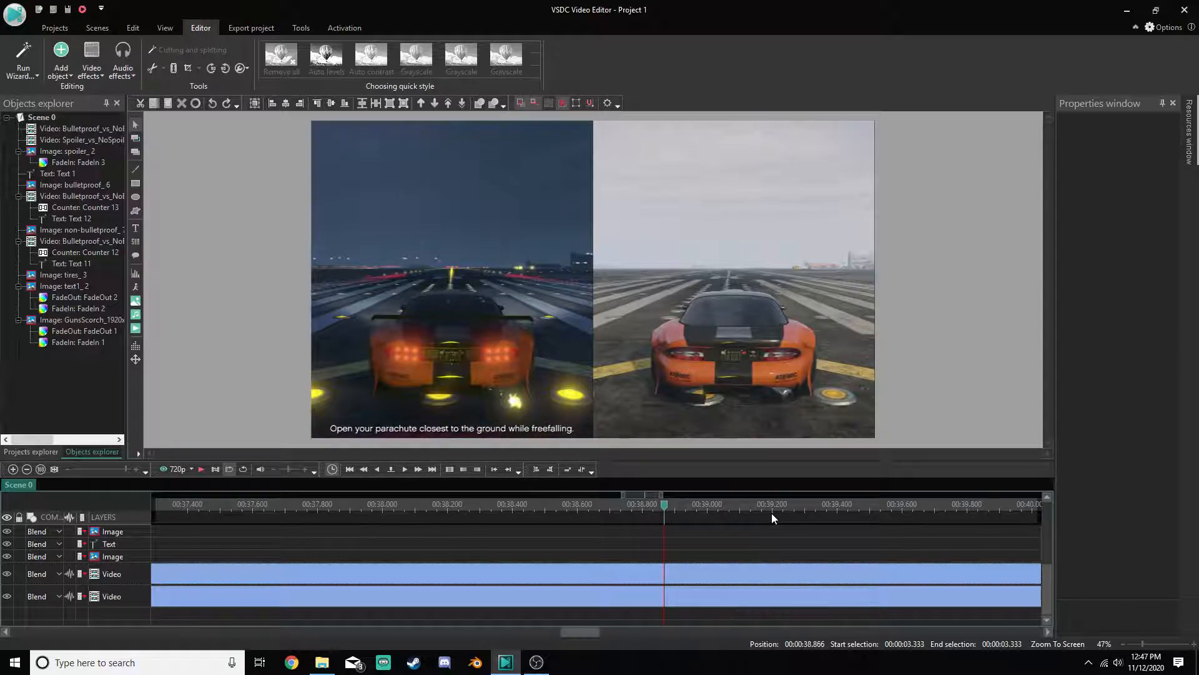
key("Left")
key("Left")
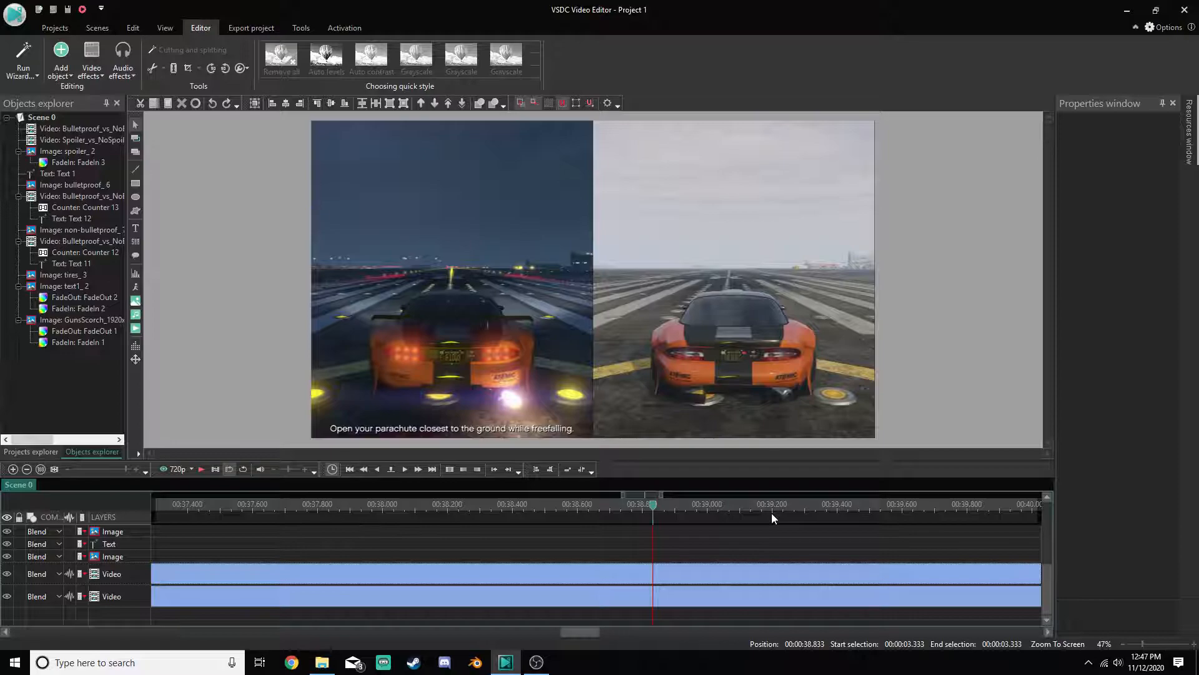
key("Left")
key("Left")
key("Left")
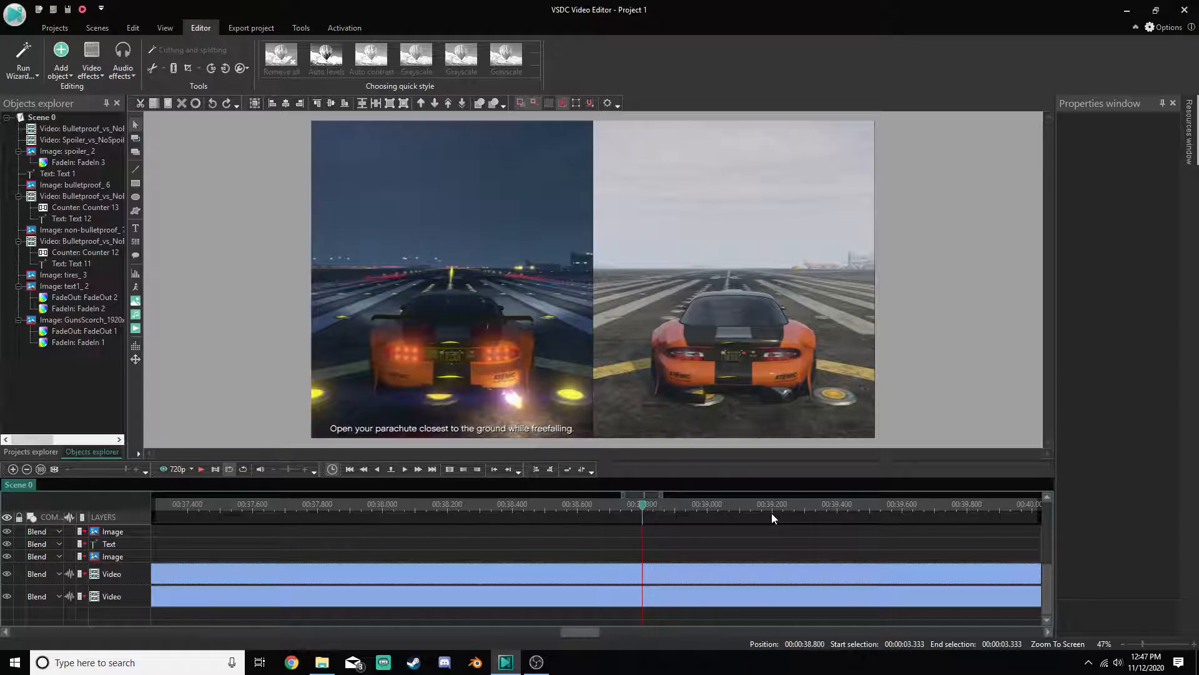
Advance frame by frame from 38.8 seconds to look for matching exhaust flashes on the no-spoiler car
key("Right")
key("Right")
key("Right")
key("Right")
key("Right")
key("Right")
key("Right")
key("Right")
key("Right")
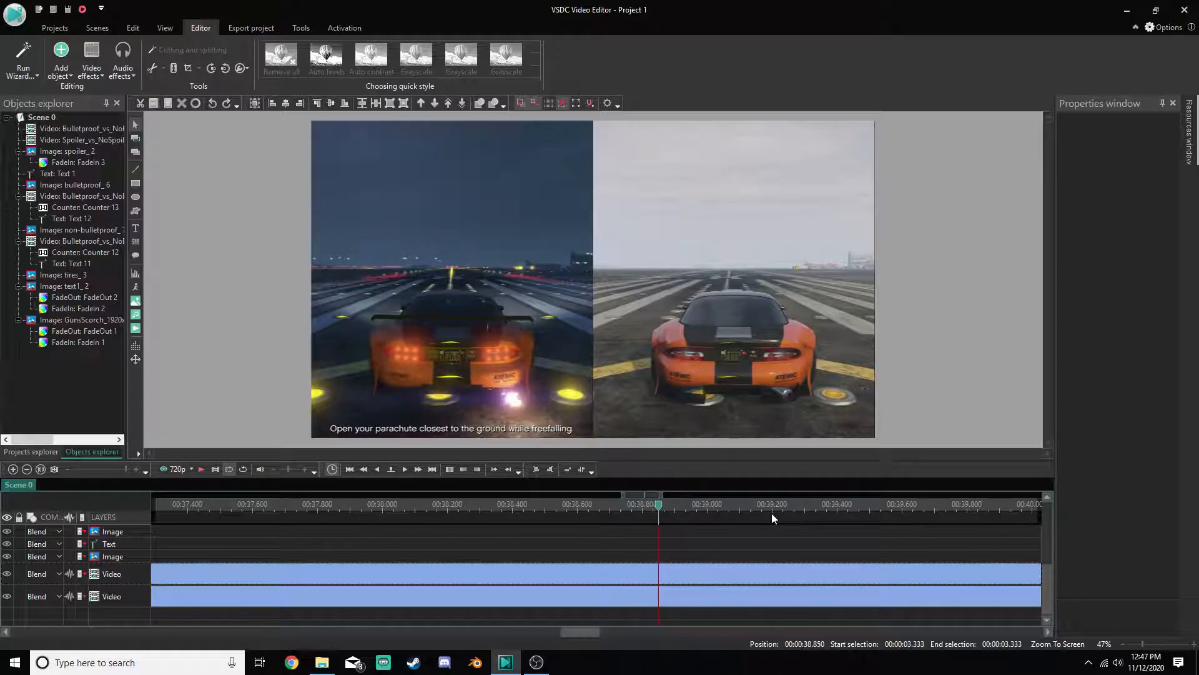
key("Right")
key("Right")
key("Right")
key("Right")
key("Right")
key("Right")
key("Right")
key("Right")
key("Right")
key("Right")
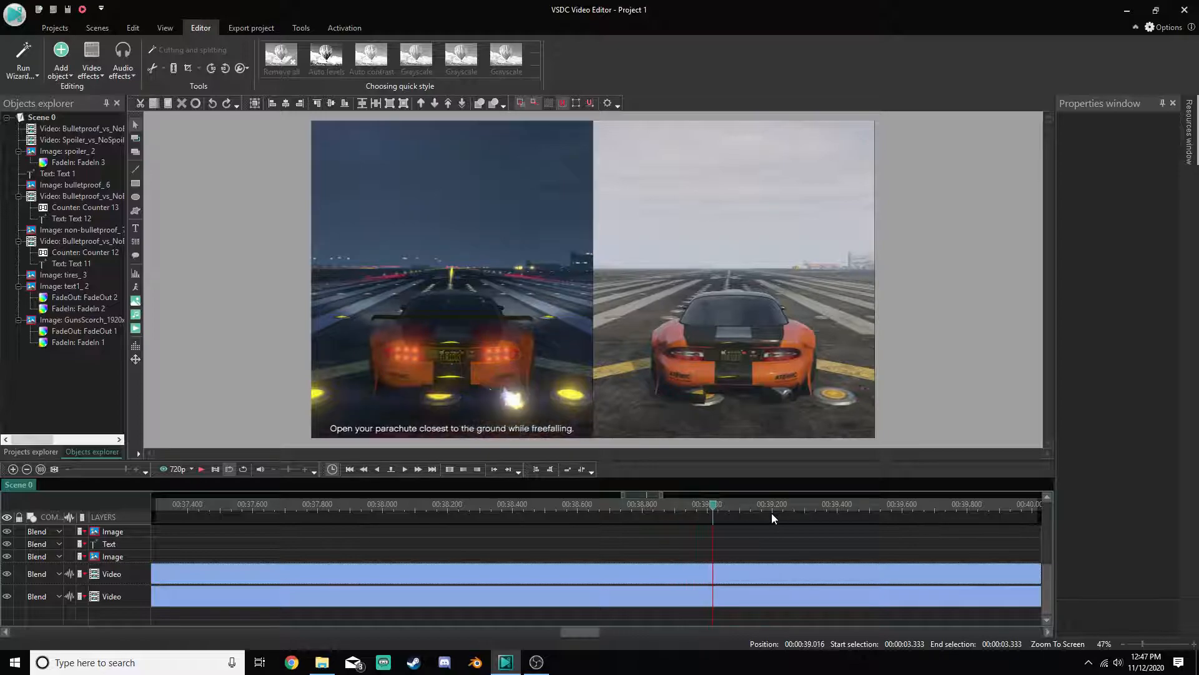
key("Right")
key("Right")
key("Right")
key("Right")
key("Right")
key("Right")
key("Right")
key("Right")
key("Right")
key("Right")
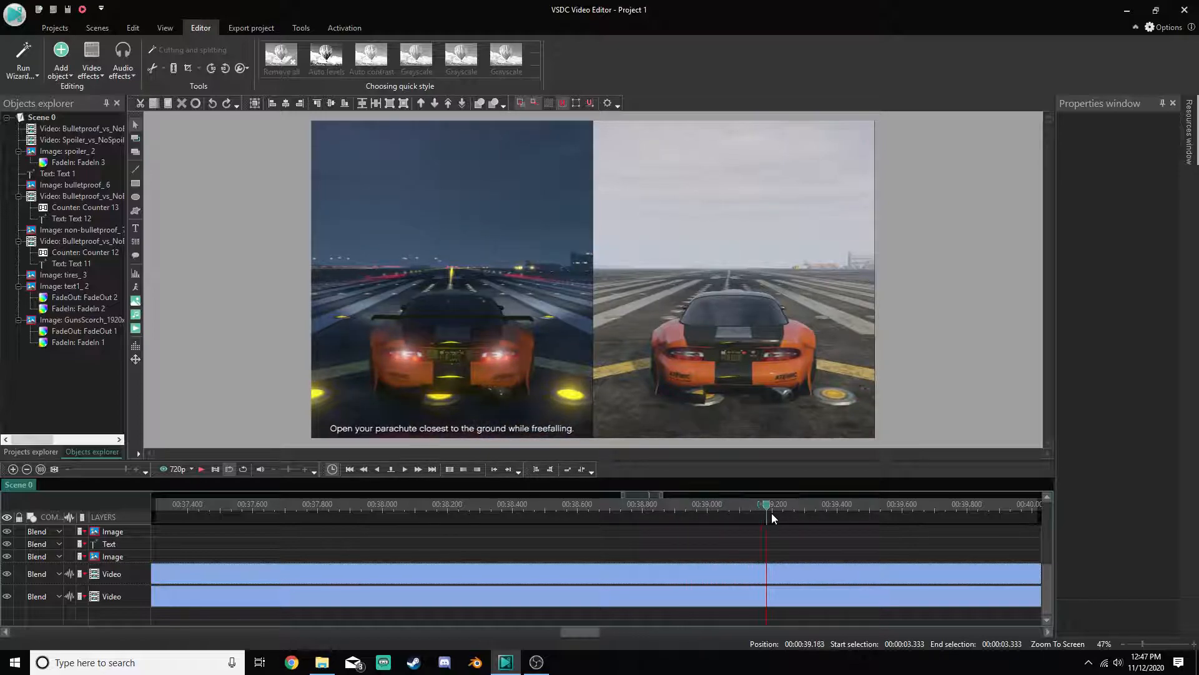
key("Right")
key("Right")
key("Right")
key("Right")
key("Right")
key("Right")
key("Right")
key("Right")
key("Right")
key("Right")
key("Right")
key("Right")
key("Right")
key("Right")
key("Right")
key("Right")
key("Right")
key("Right")
key("Right")
key("Right")
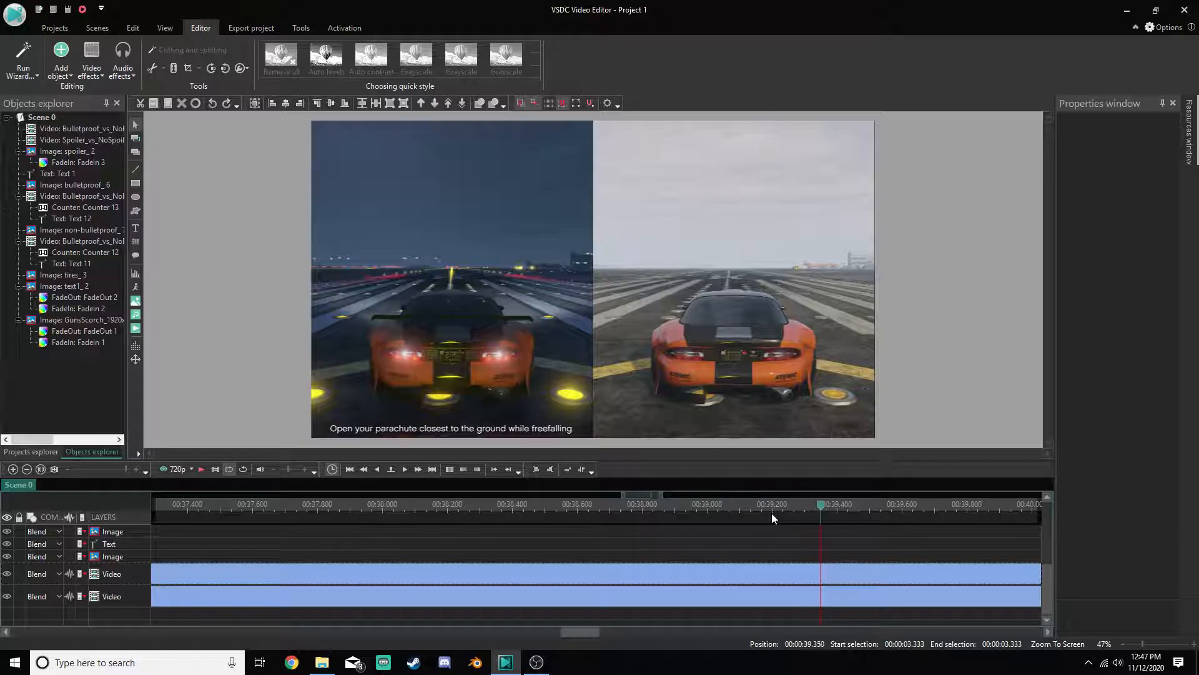
Locate the frame just before the no-spoiler car's exhaust flash and leave the playhead at 00:00:39.516
key("Left")
key("Left")
key("Left")
key("Left")
key("Left")
key("Left")
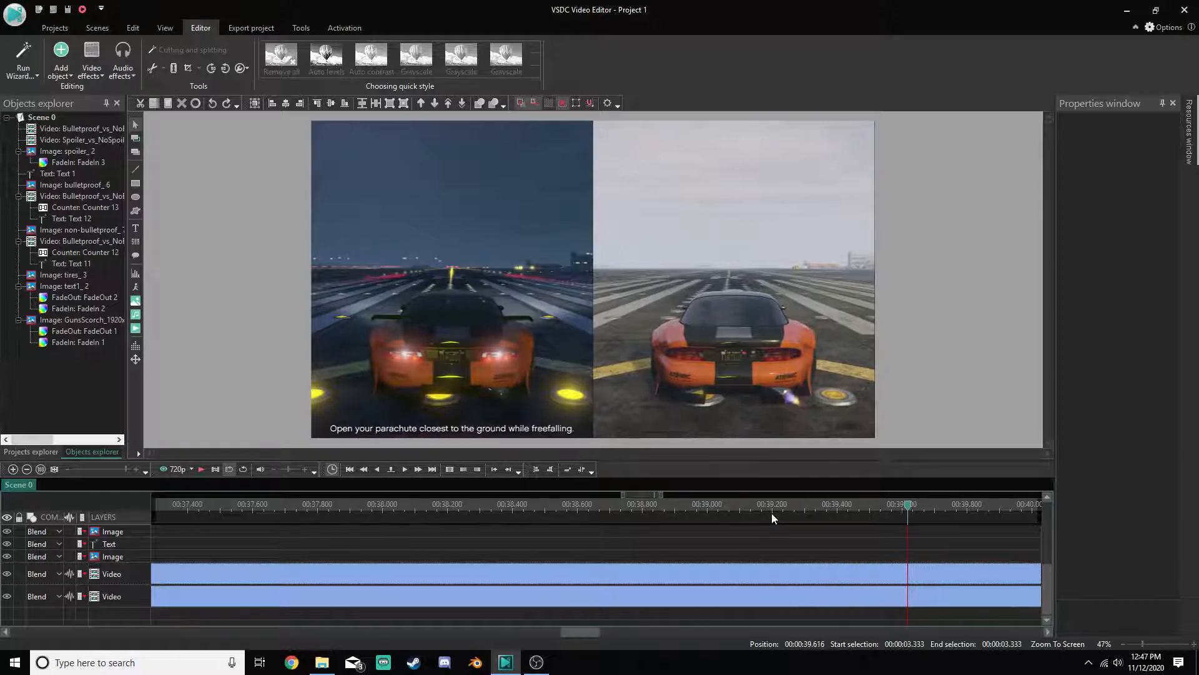
key("Right")
key("Right")
key("Right")
key("Right")
key("Right")
key("Right")
key("Right")
key("Right")
key("Right")
key("Right")
key("Right")
key("Right")
key("Right")
key("Right")
key("Right")
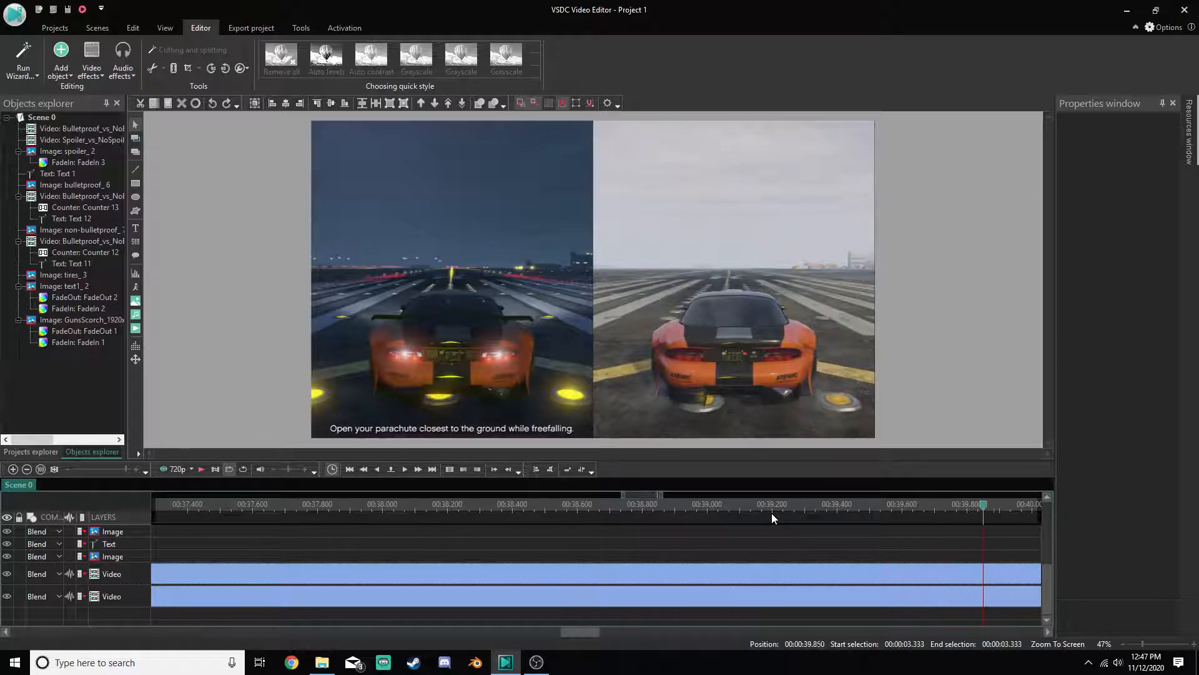
key("Left")
key("Left")
key("Left")
key("Left")
key("Left")
key("Left")
key("Left")
key("Left")
key("Left")
key("Left")
key("Left")
key("Left")
key("Left")
key("Left")
key("Left")
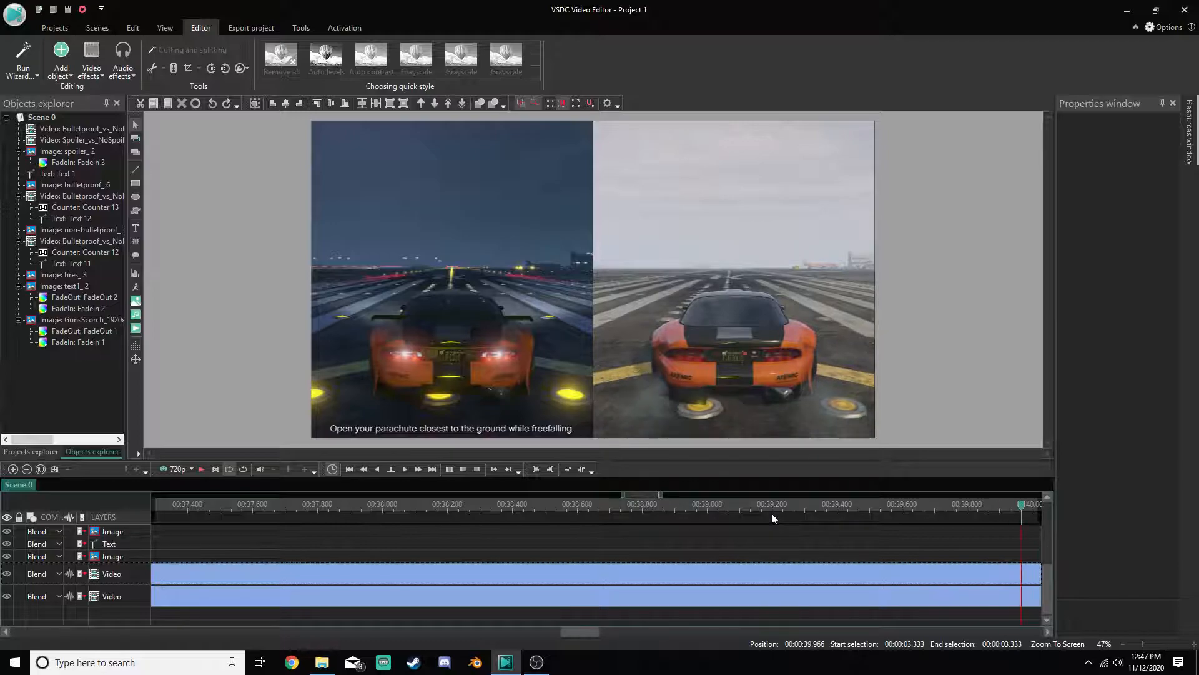
key("Left")
key("Left")
key("Left")
key("Left")
key("Left")
key("Left")
key("Left")
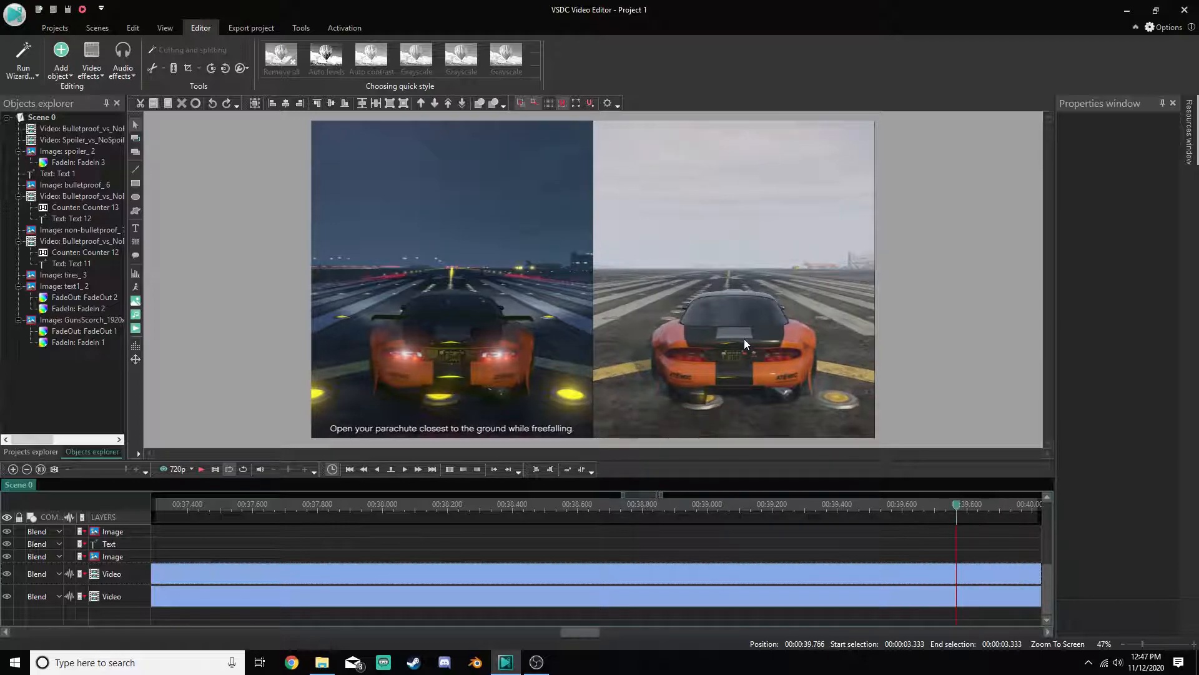
key("Left")
key("Left")
key("Left")
key("Left")
key("Left")
key("Left")
key("Left")
key("Left")
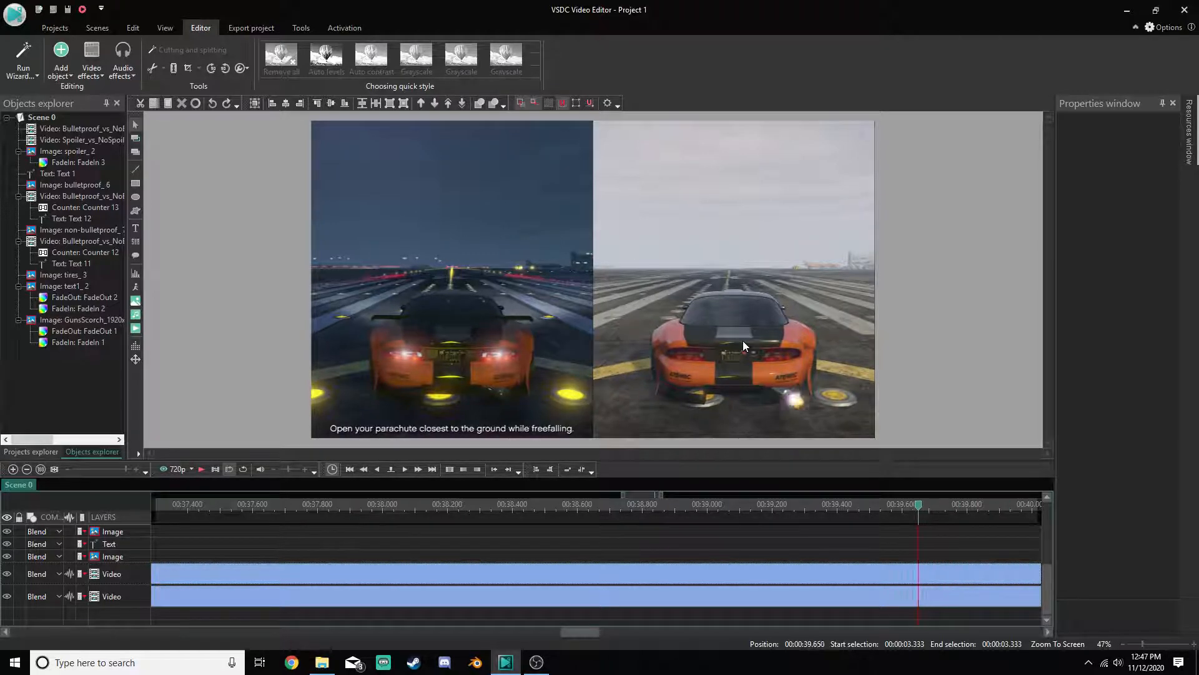
key("Left")
key("Left")
key("Left")
key("Left")
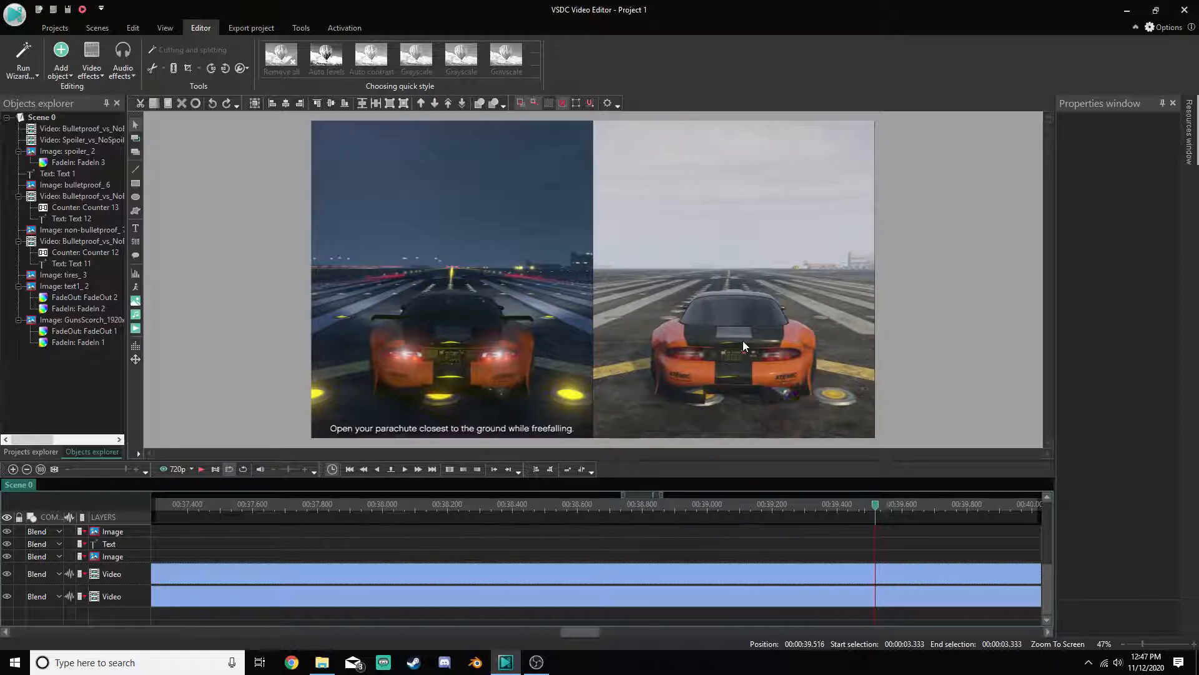
key("Right")
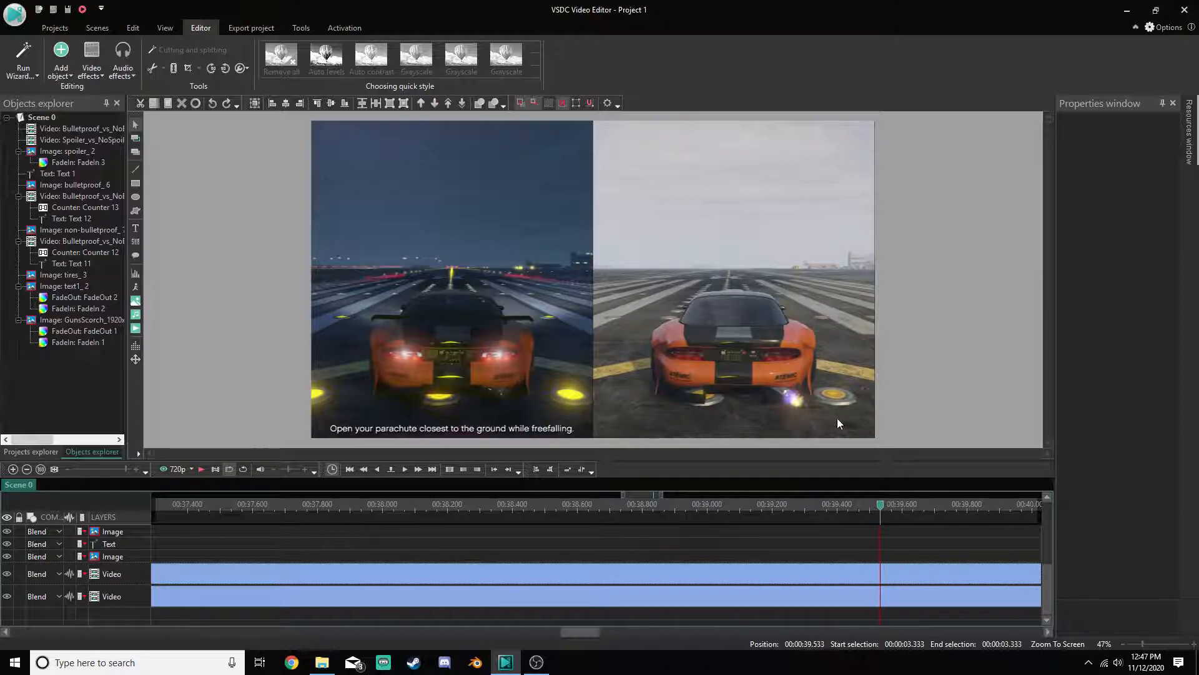
key("Left")
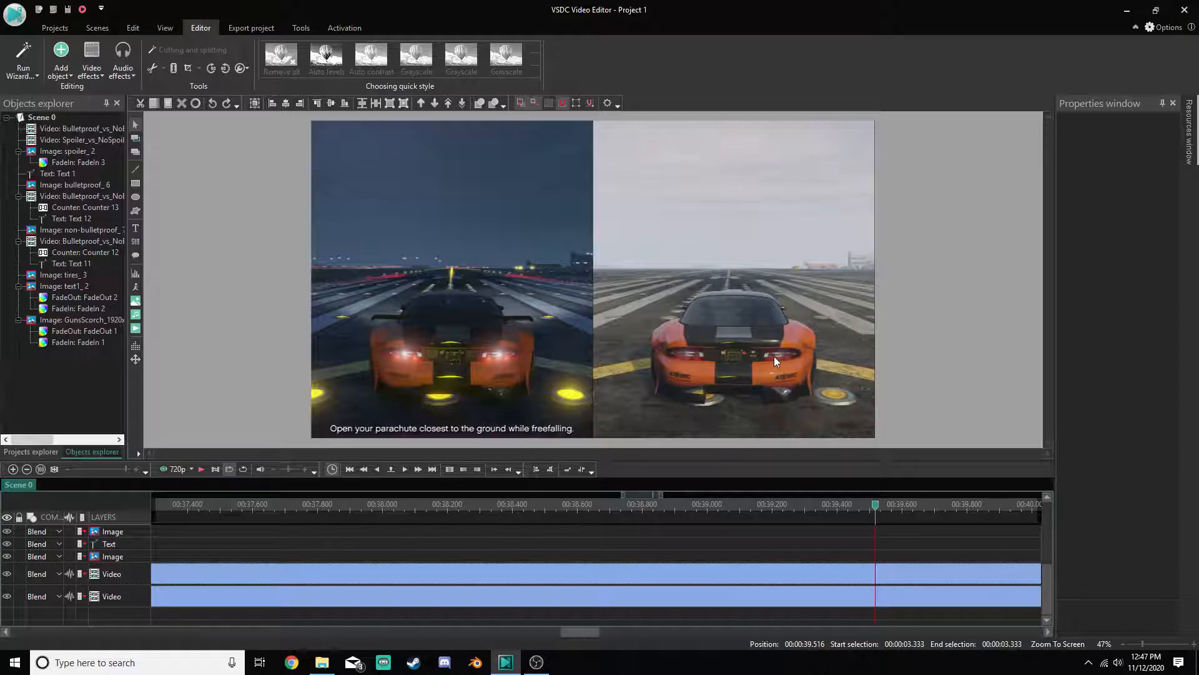
Split the nospoiler clip at 00:00:37.516 and delete the segment before the cut
left_click(823, 593)
left_click(823, 573)
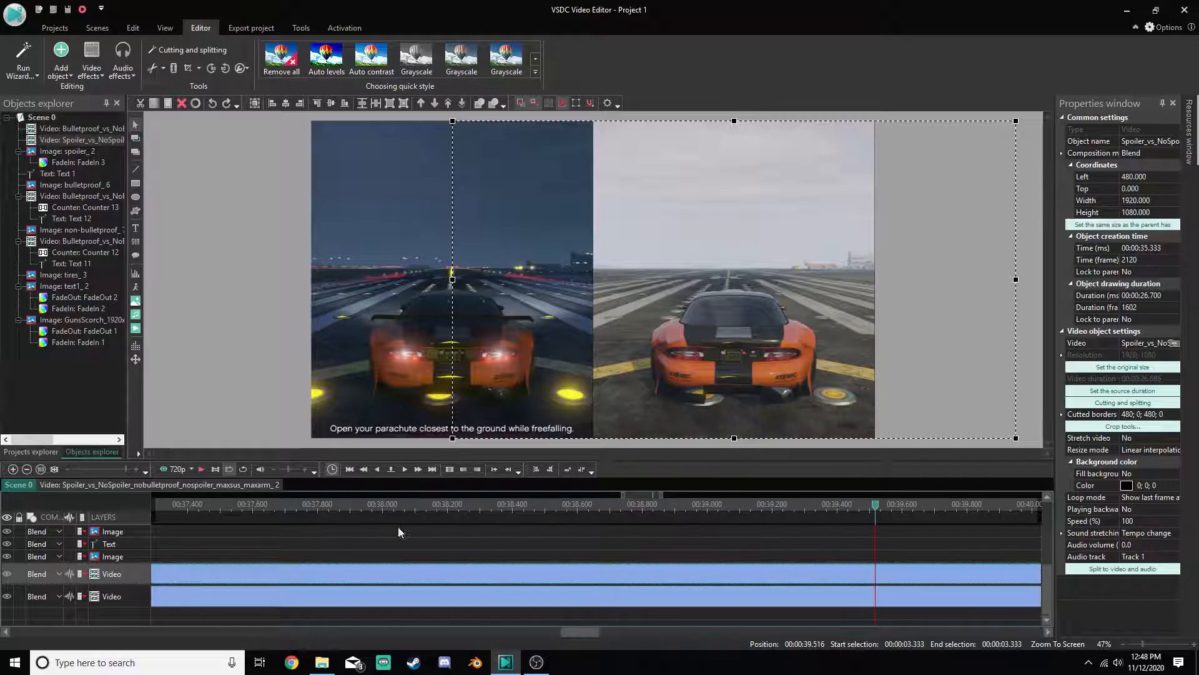
left_click(249, 504)
key("Left")
key("Left")
key("Left")
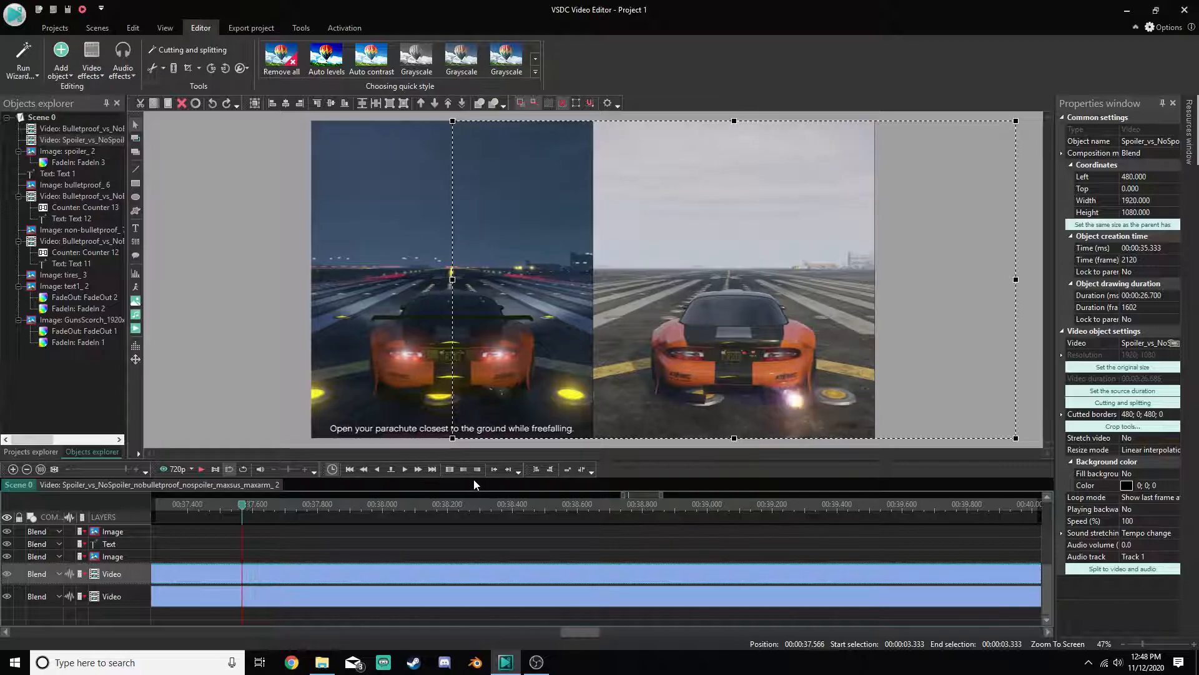
key("Left")
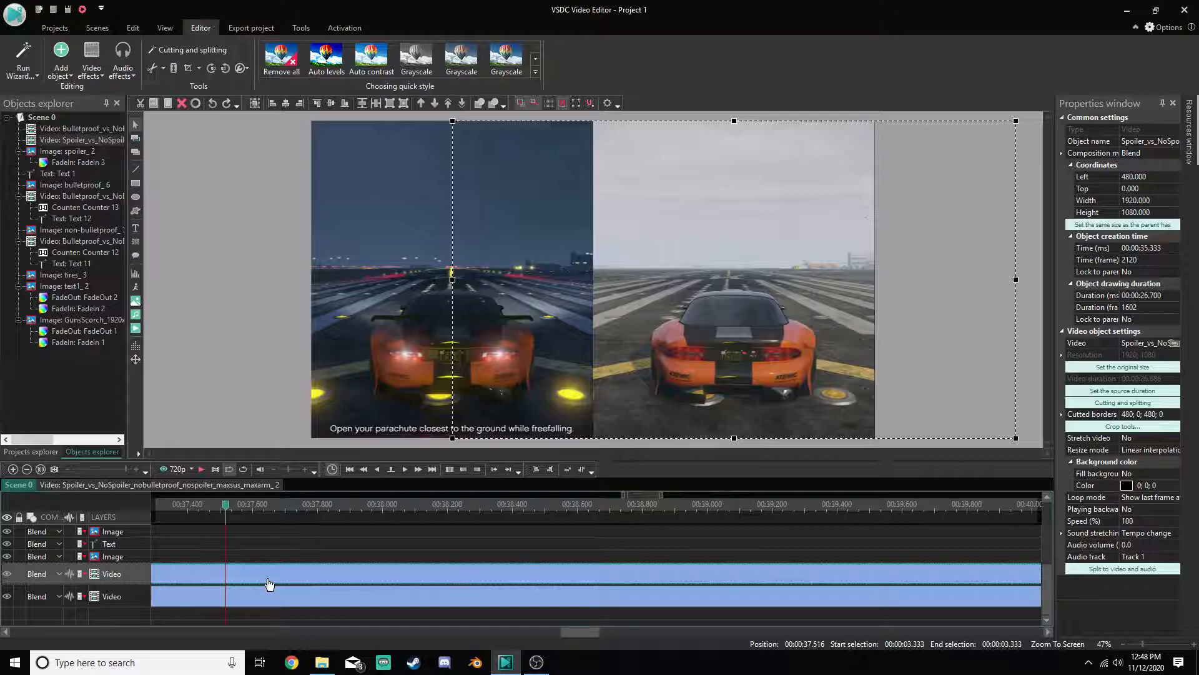
left_click(173, 70)
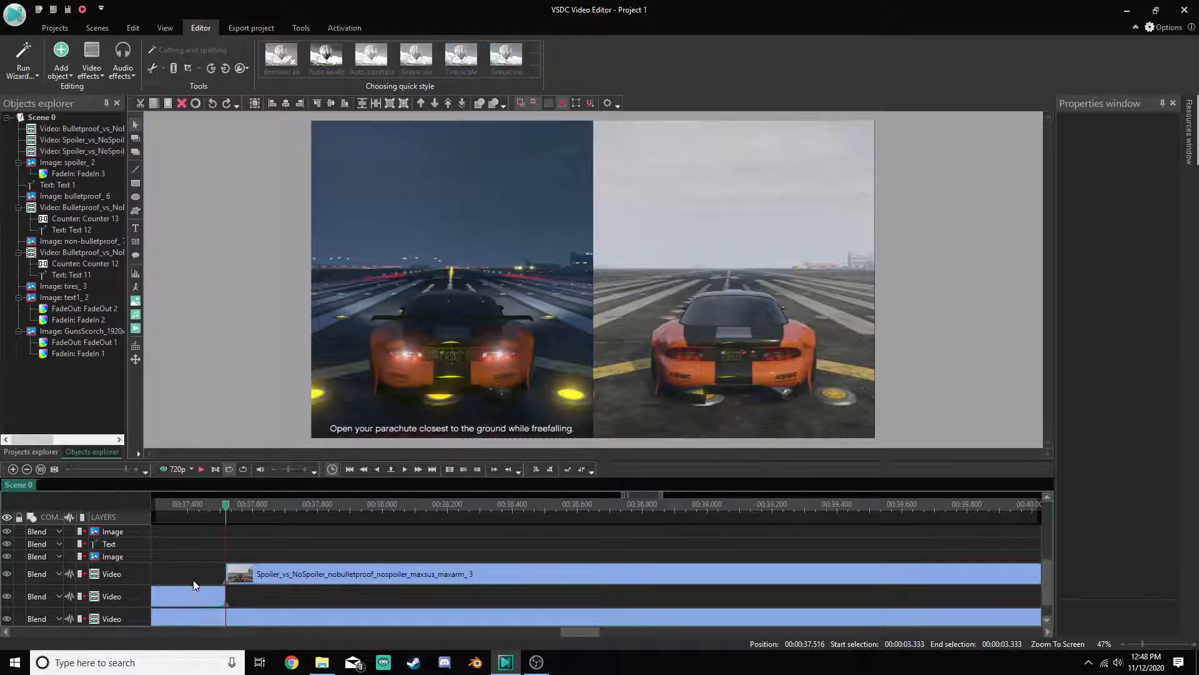
left_click(195, 595)
key("Delete")
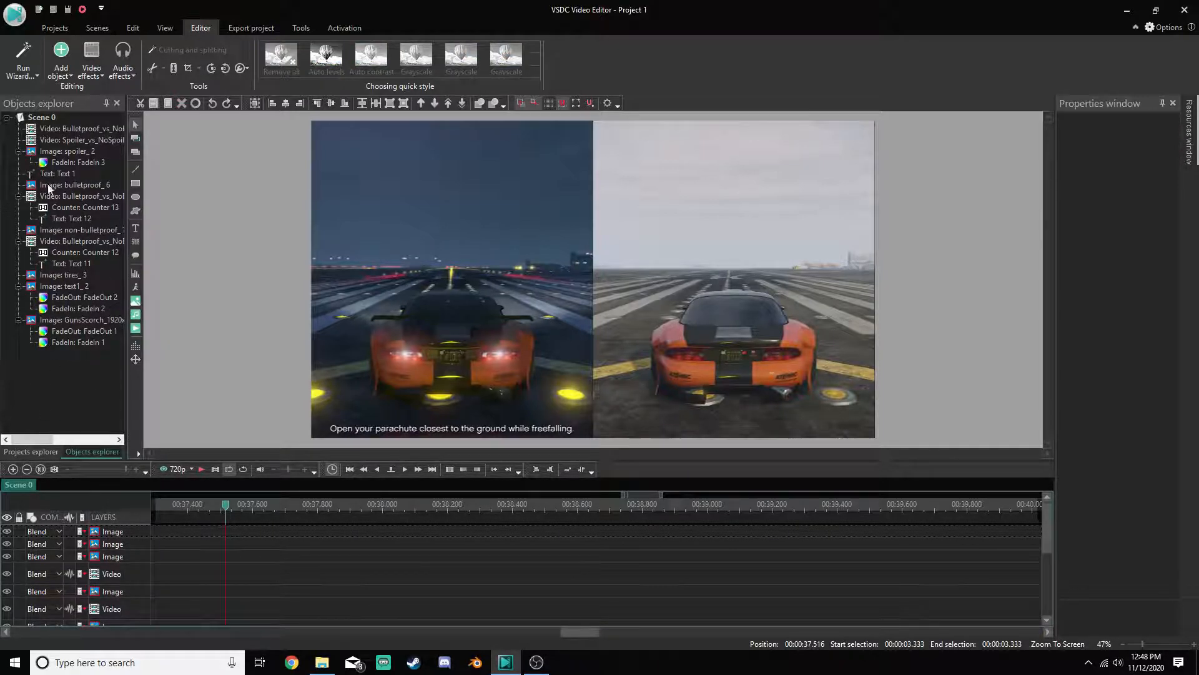
left_click(272, 290)
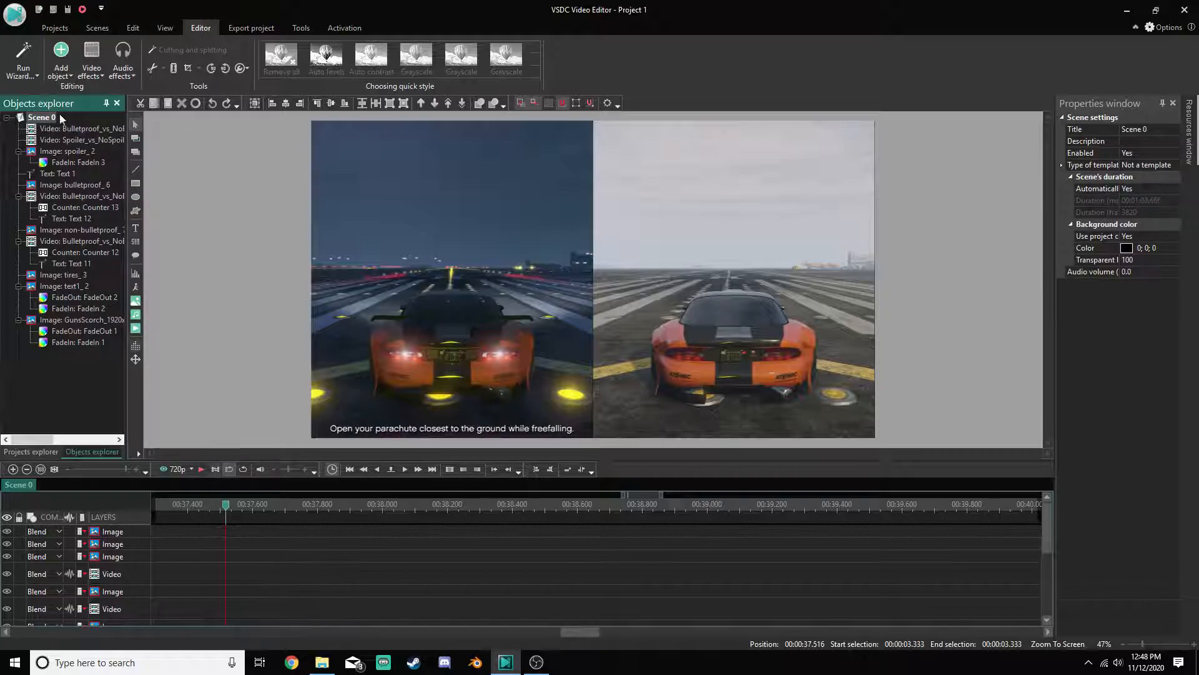
left_click(39, 468)
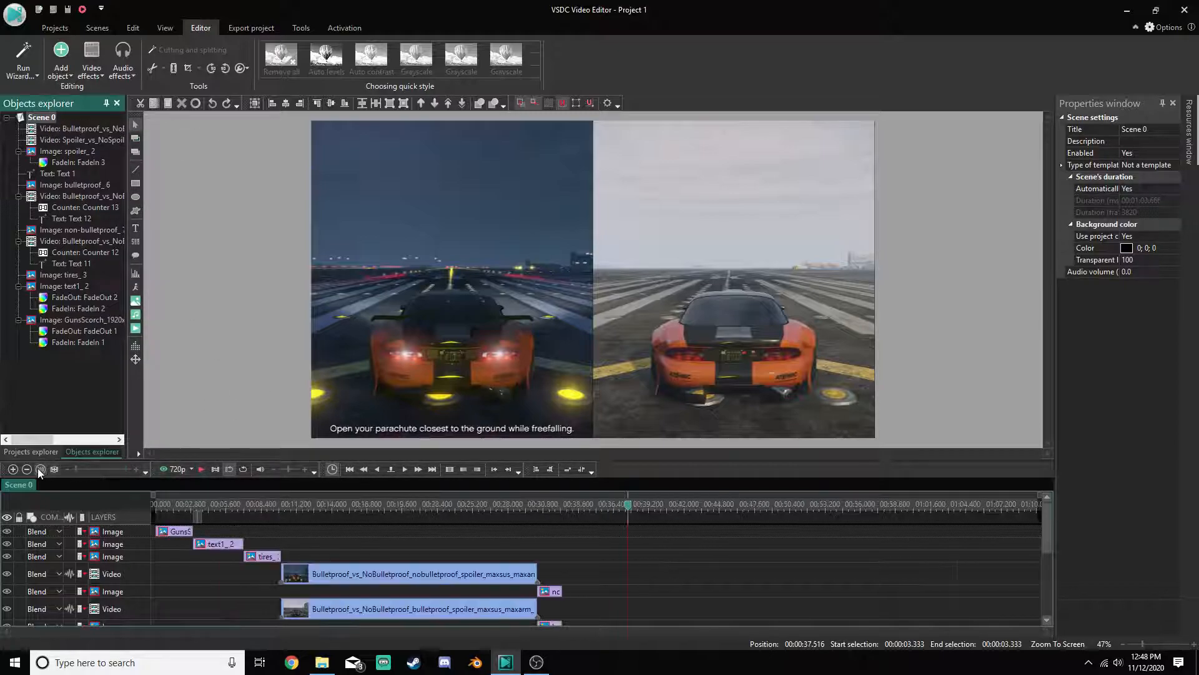
Place the trimmed nospoiler clip directly after the spoiler title image by setting the blocks order of the two objects
scroll(647, 542, "down", 5)
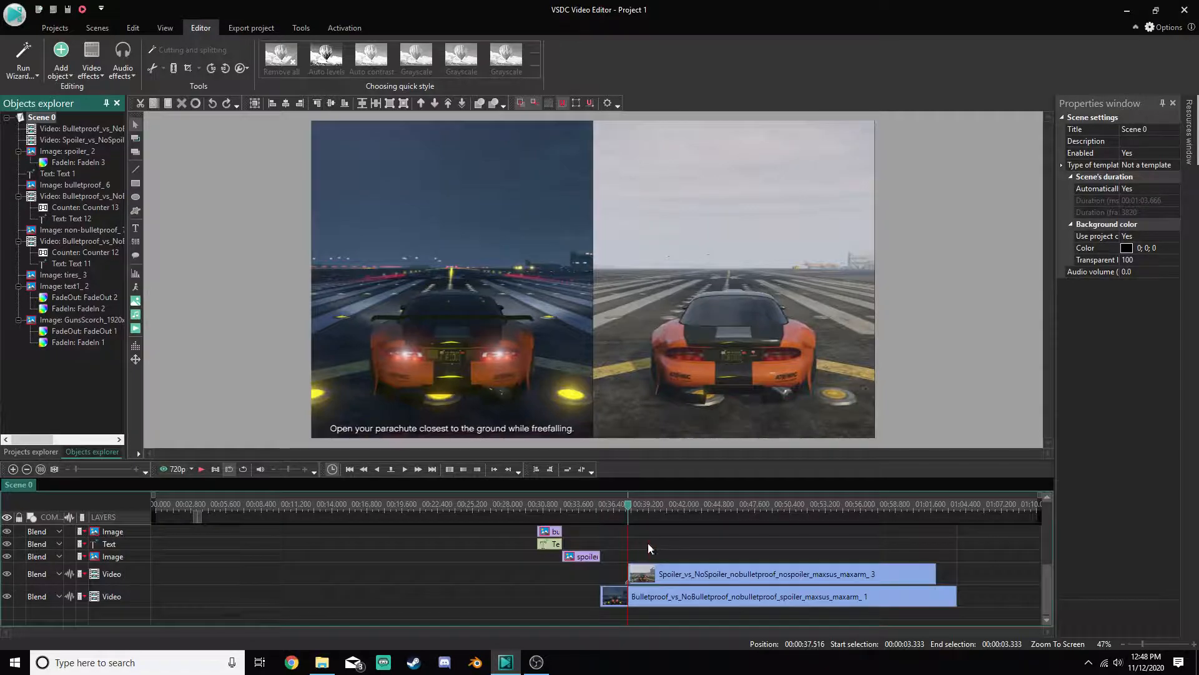
left_click(672, 580)
scroll(635, 569, "up", 3)
scroll(646, 548, "down", 3)
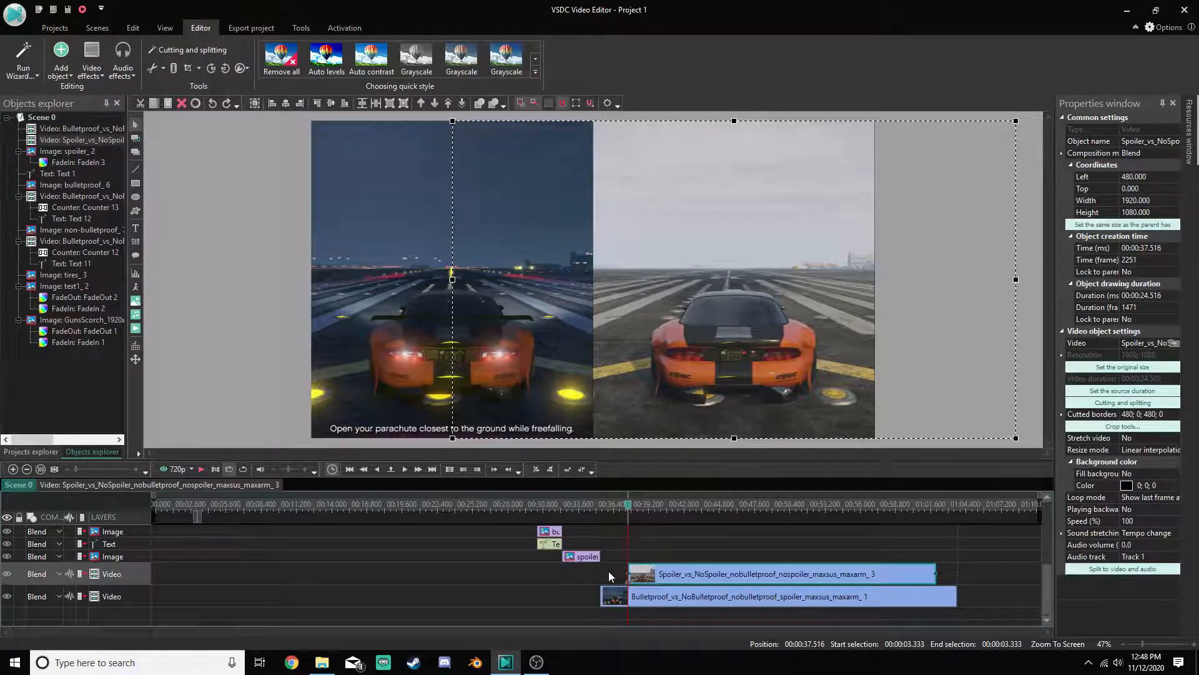
left_click(586, 560, "ctrl")
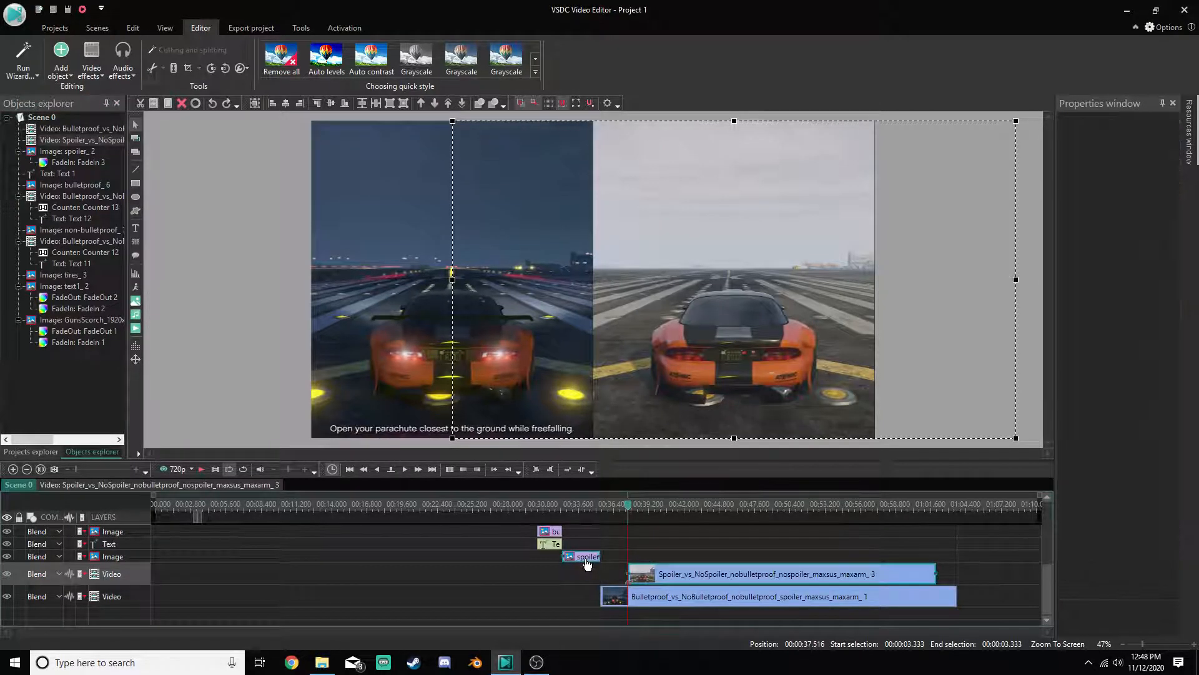
left_click(566, 469)
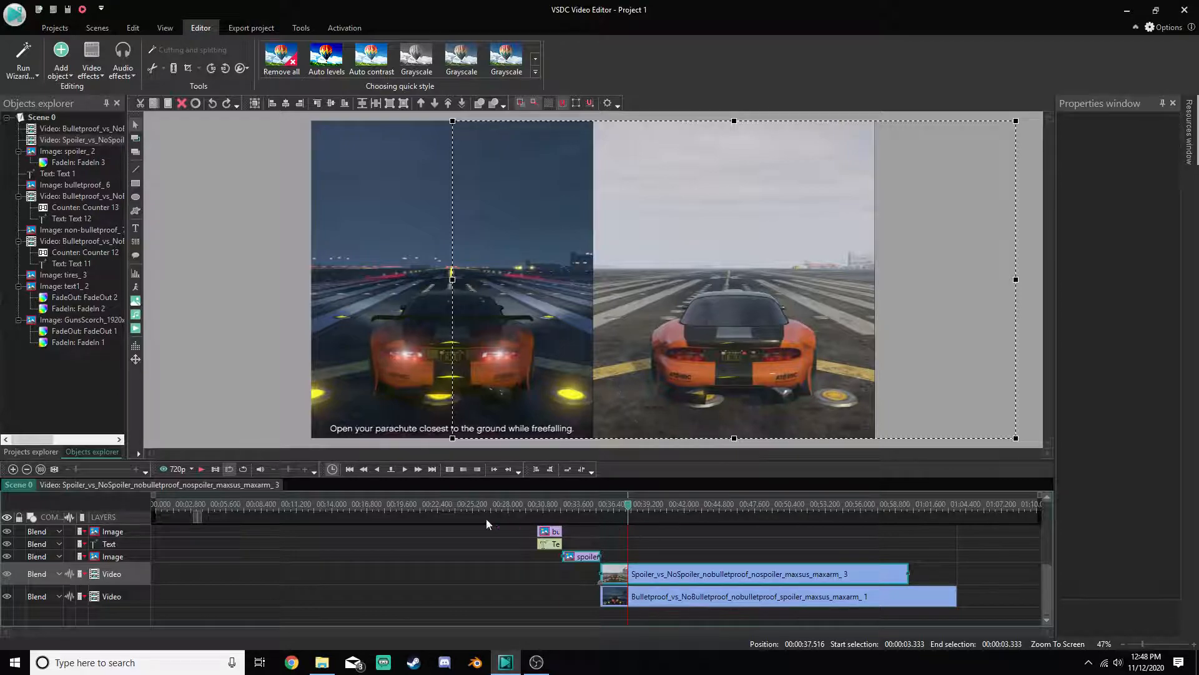
Scan the magnified timeline from about 38 to 41.9 seconds to look for exhaust flashes on the spoiler car
left_click(12, 469)
left_click(12, 469)
left_click(12, 470)
left_click(13, 469)
left_click(12, 470)
left_click(12, 469)
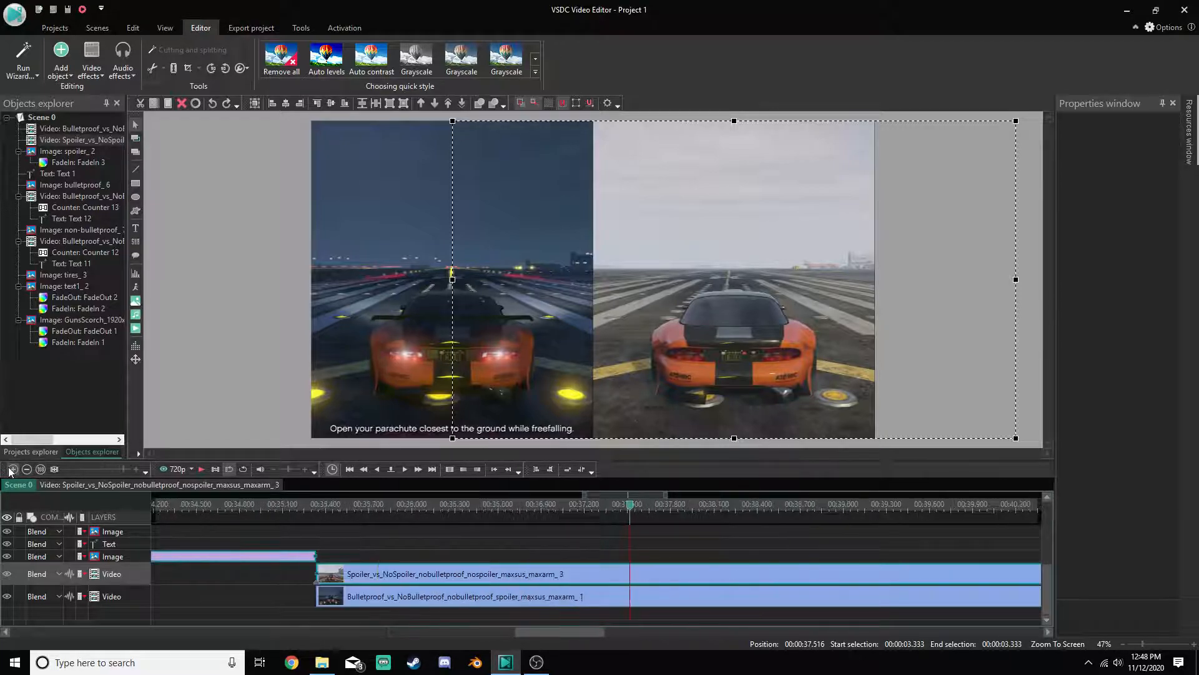
left_click(12, 469)
left_click(12, 469)
left_click(854, 505)
left_click(968, 508)
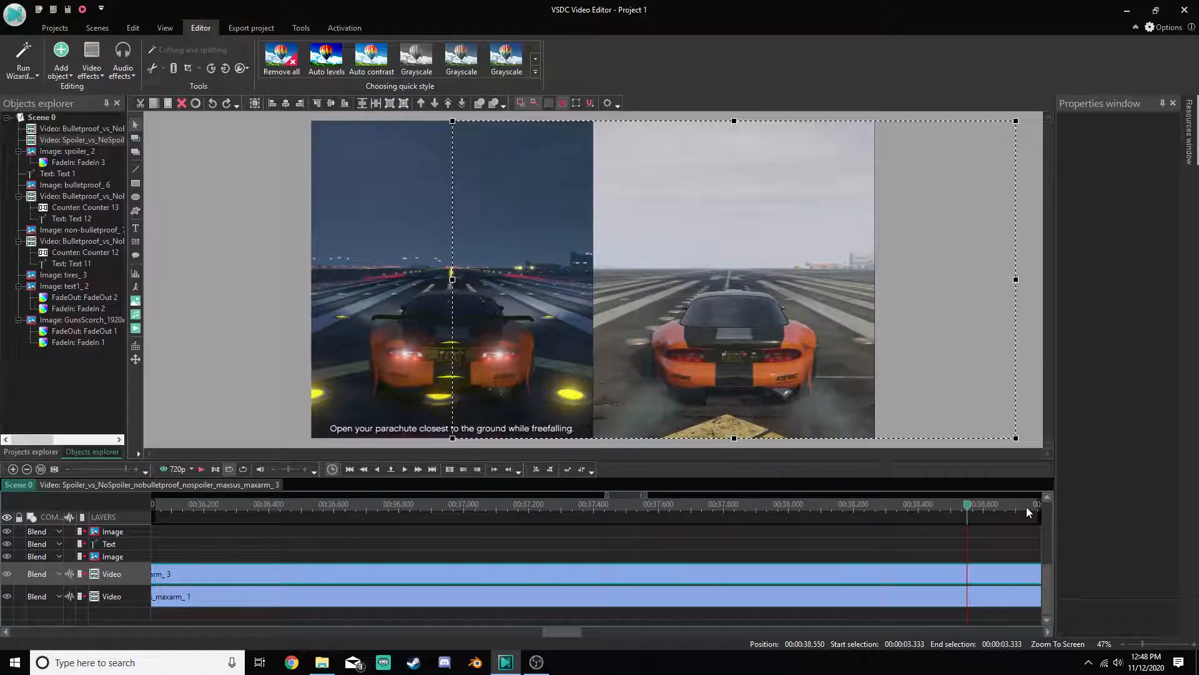
left_click_drag(561, 630, 586, 630)
left_click(584, 505)
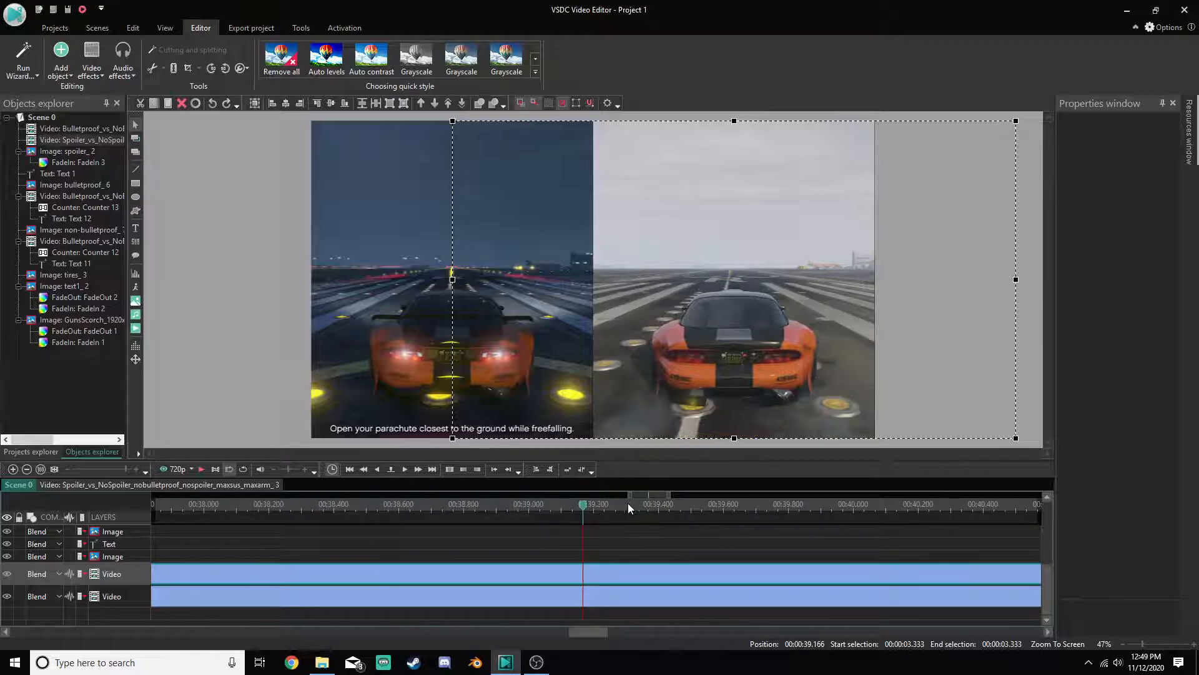
left_click(728, 505)
left_click(865, 504)
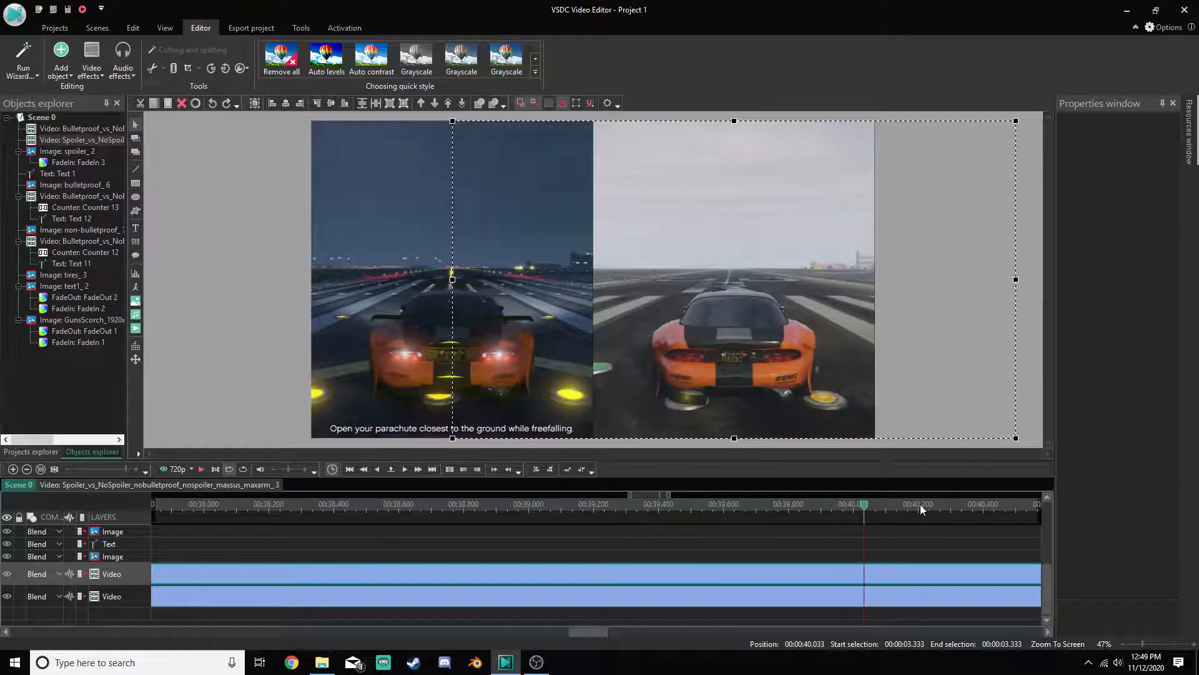
left_click(1000, 506)
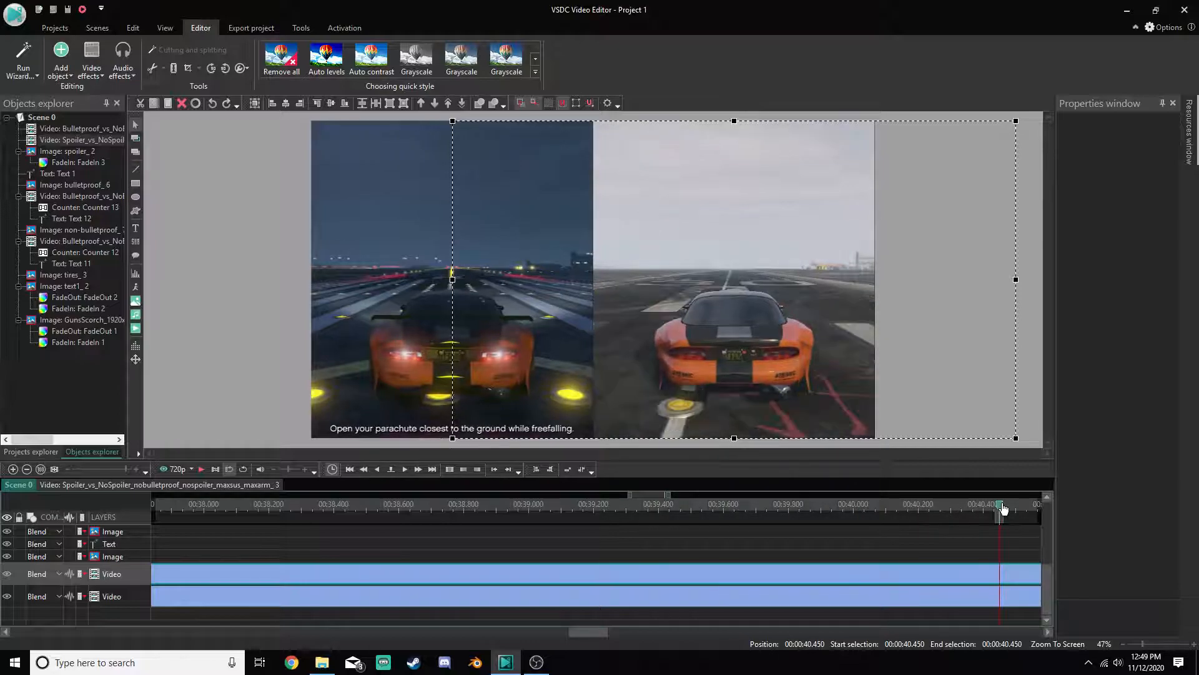
left_click_drag(590, 632, 639, 614)
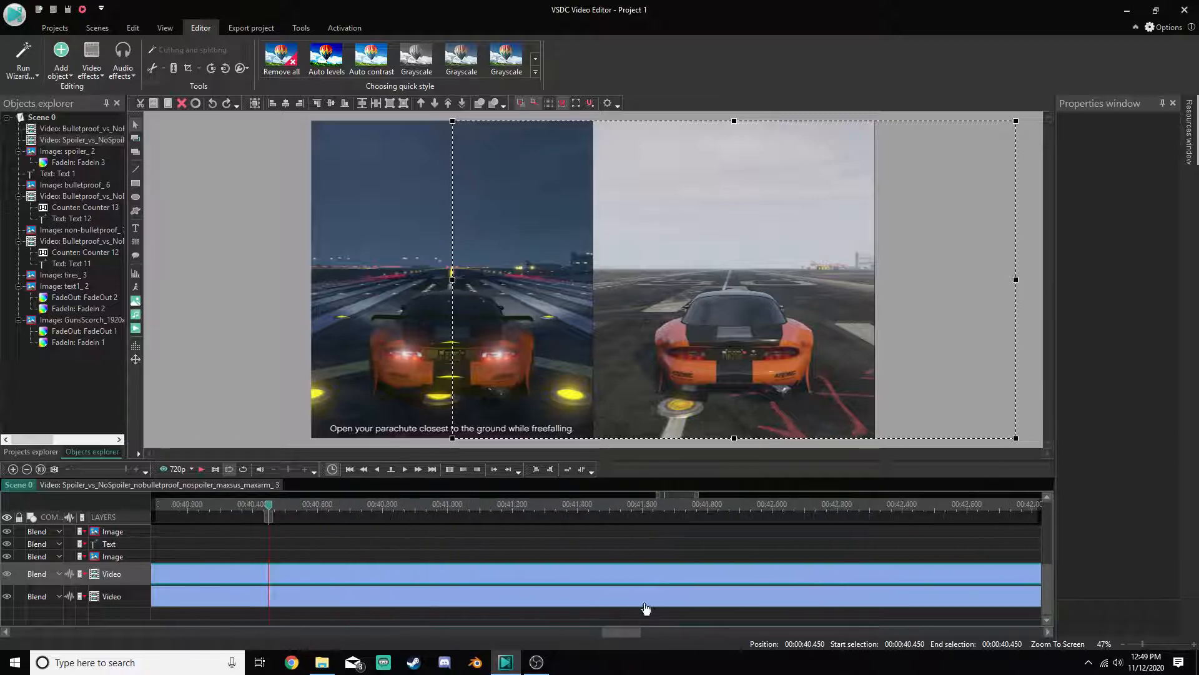
left_click(744, 508)
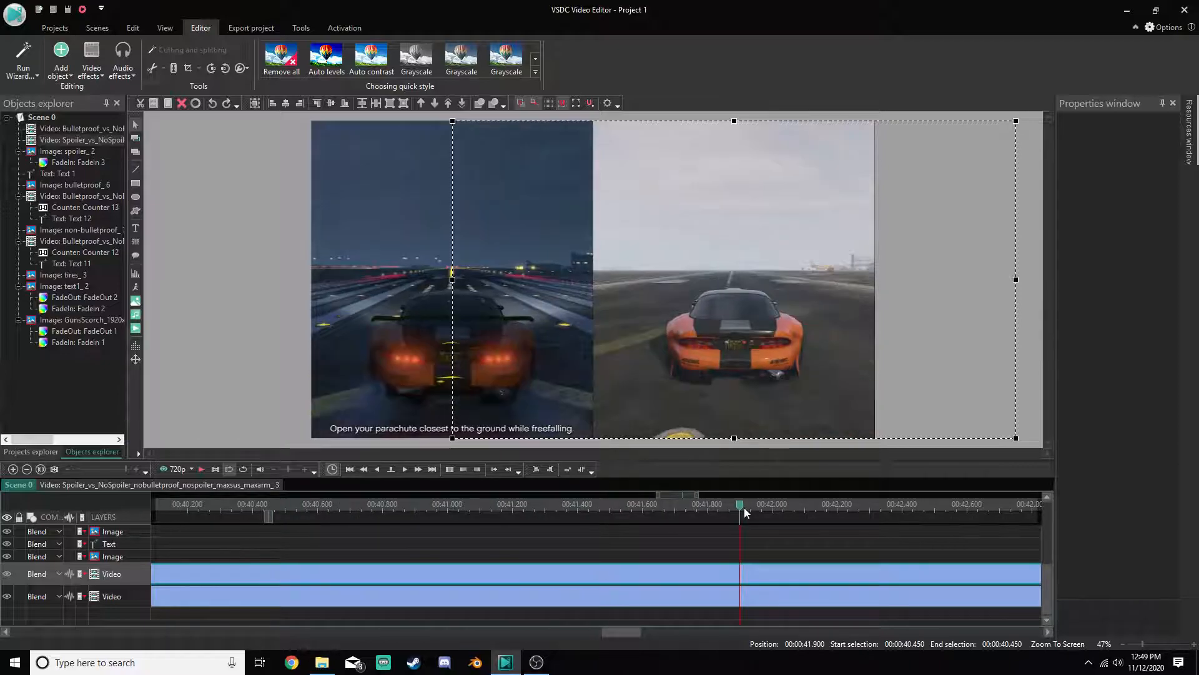
Step backward frame by frame from 41.9 to about 41.43 seconds to examine the spoiler car's exhaust flashes
key("Left")
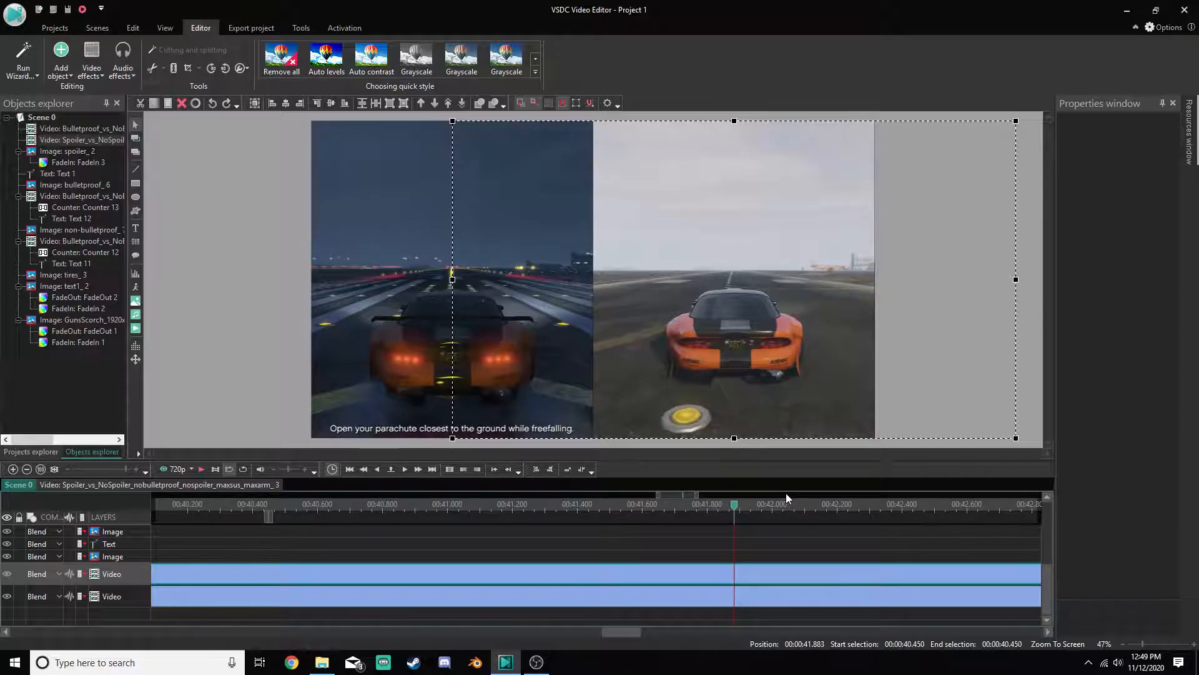
key("Left")
key("Left")
key("Left")
key("Left")
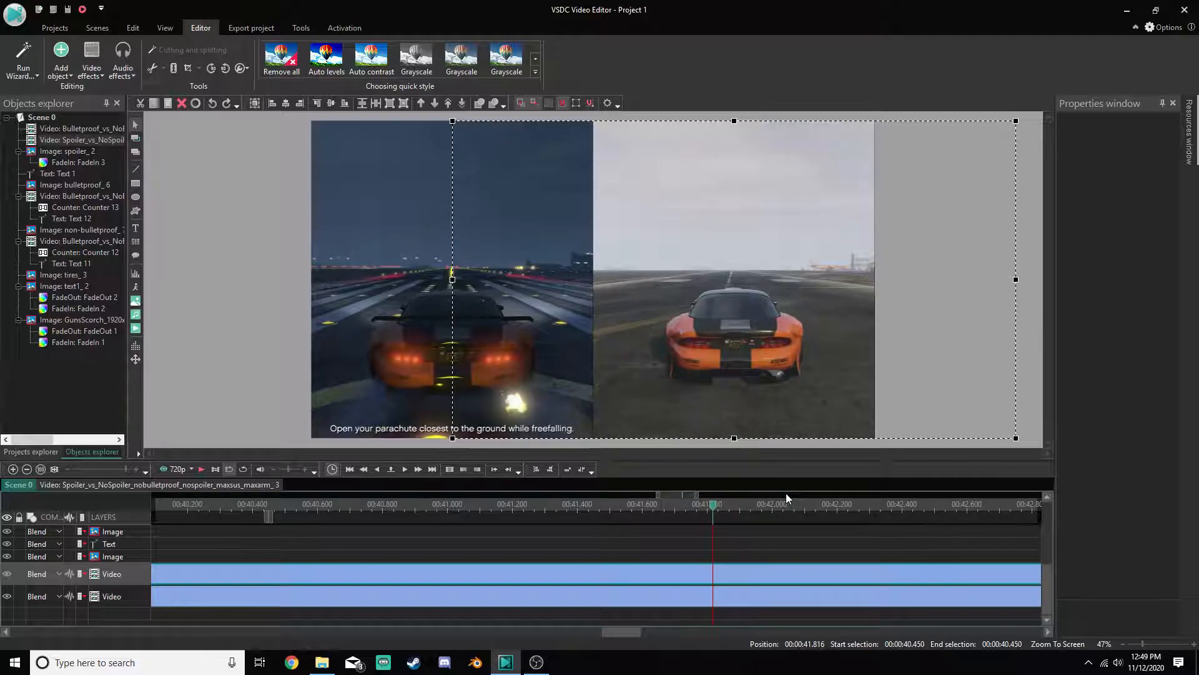
key("Left")
key("Left")
key("Left")
key("Left")
key("Left")
key("Left")
key("Left")
key("Left")
key("Left")
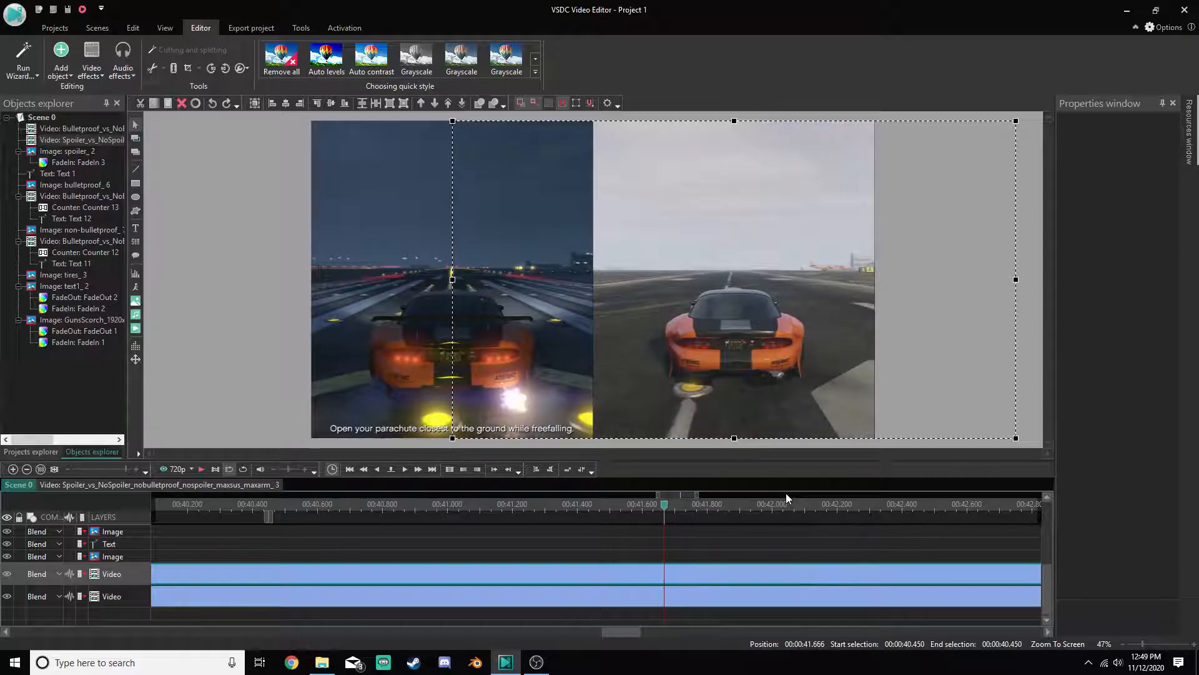
key("Left")
key("Left")
key("Left")
key("Left")
key("Left")
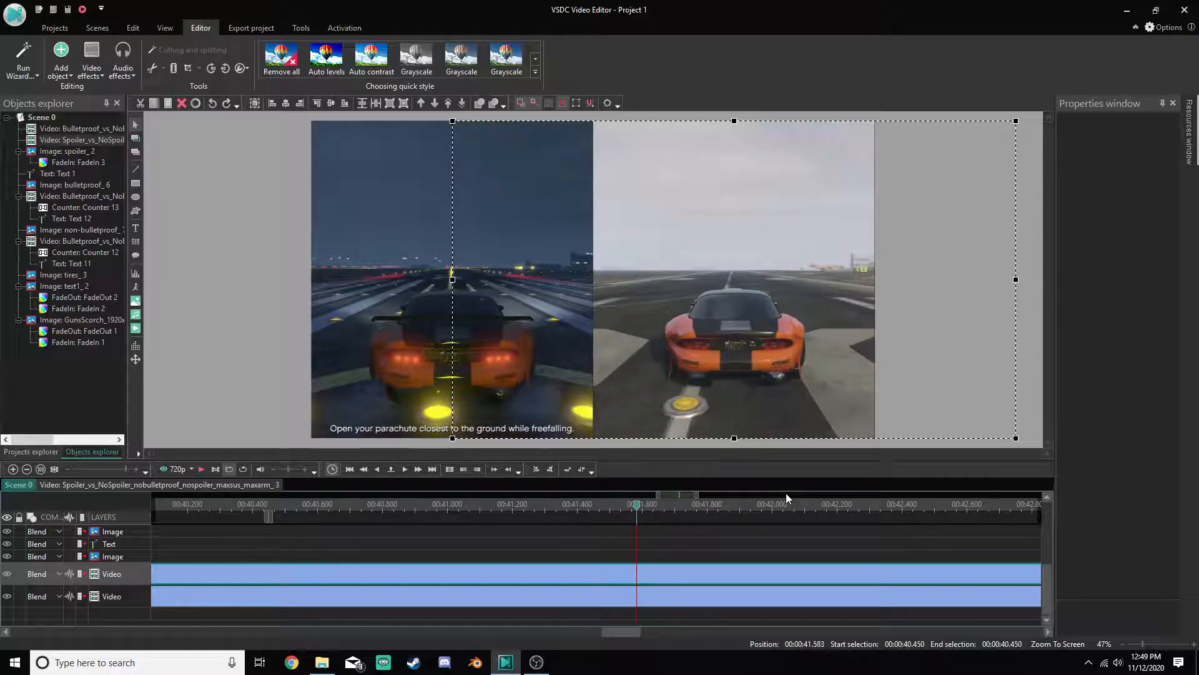
key("Left")
key("Left")
key("Left")
key("Left")
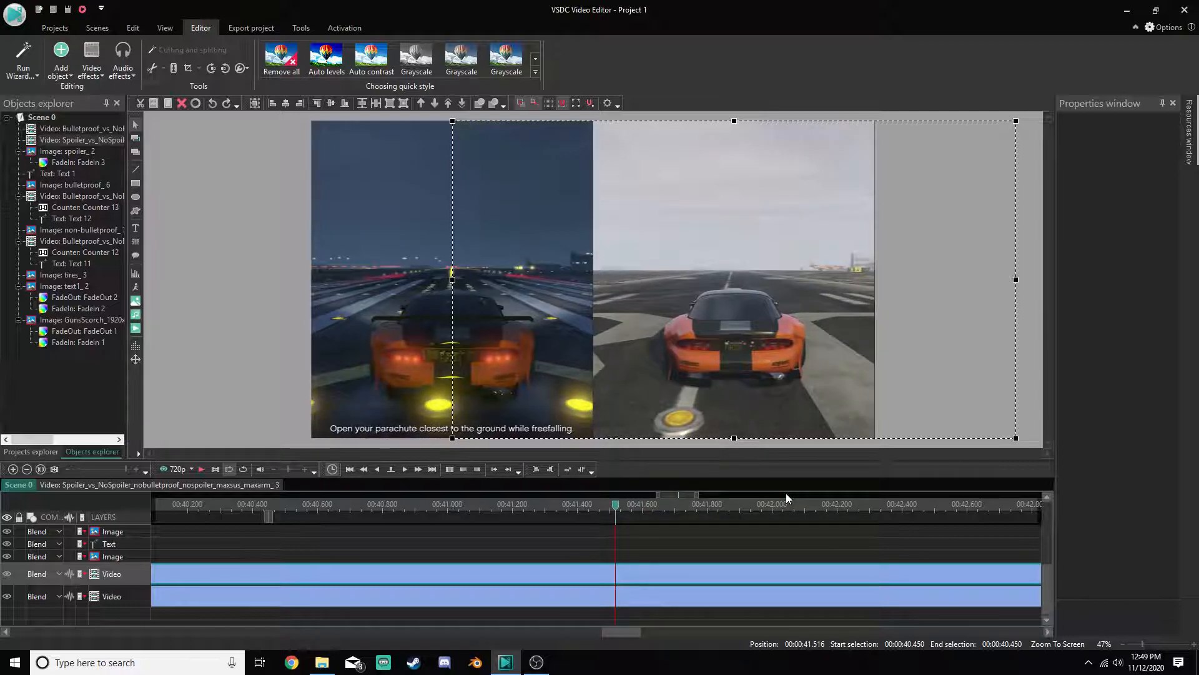
key("Left")
key("Left")
key("Left")
key("Left")
key("Left")
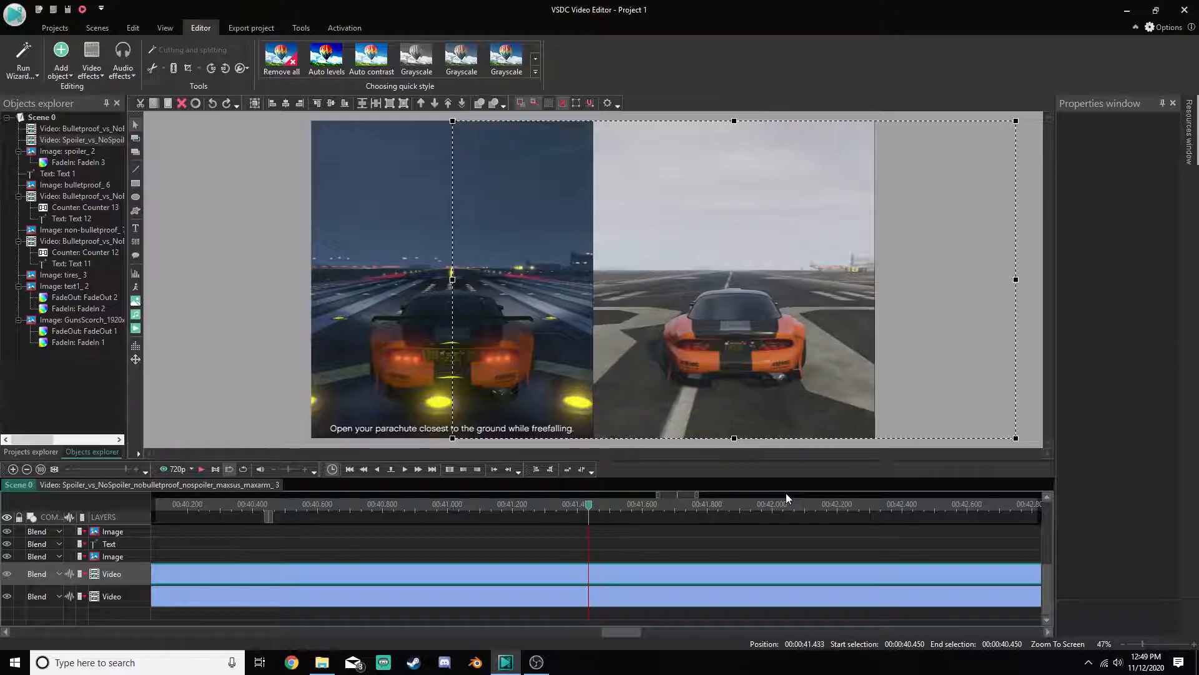
Locate the frame just before the spoiler car's earlier exhaust flash and leave the playhead at 00:00:41.050
left_click(518, 507)
left_click(460, 505)
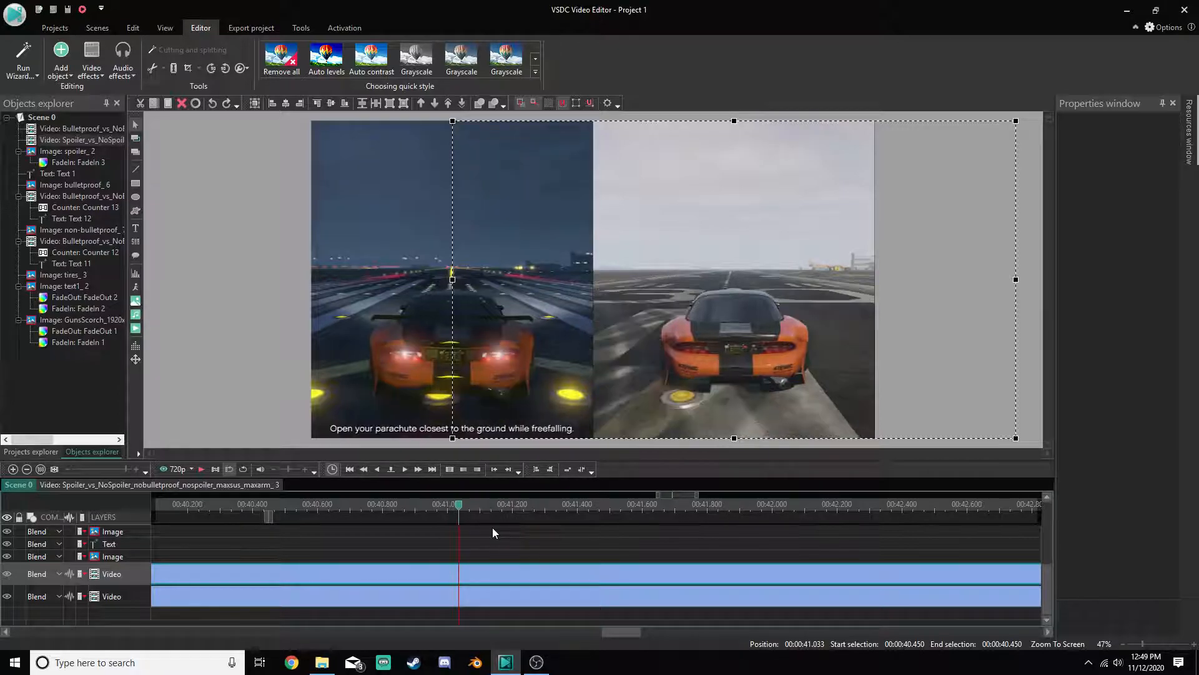
key("Right")
key("Right")
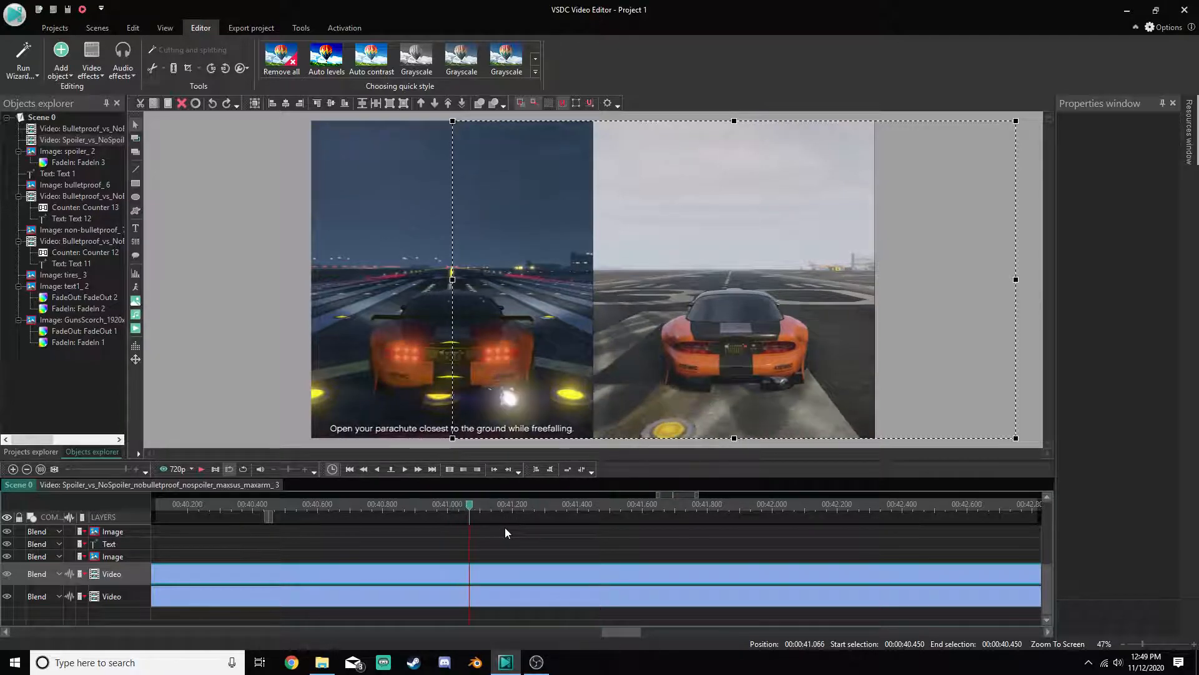
key("Left")
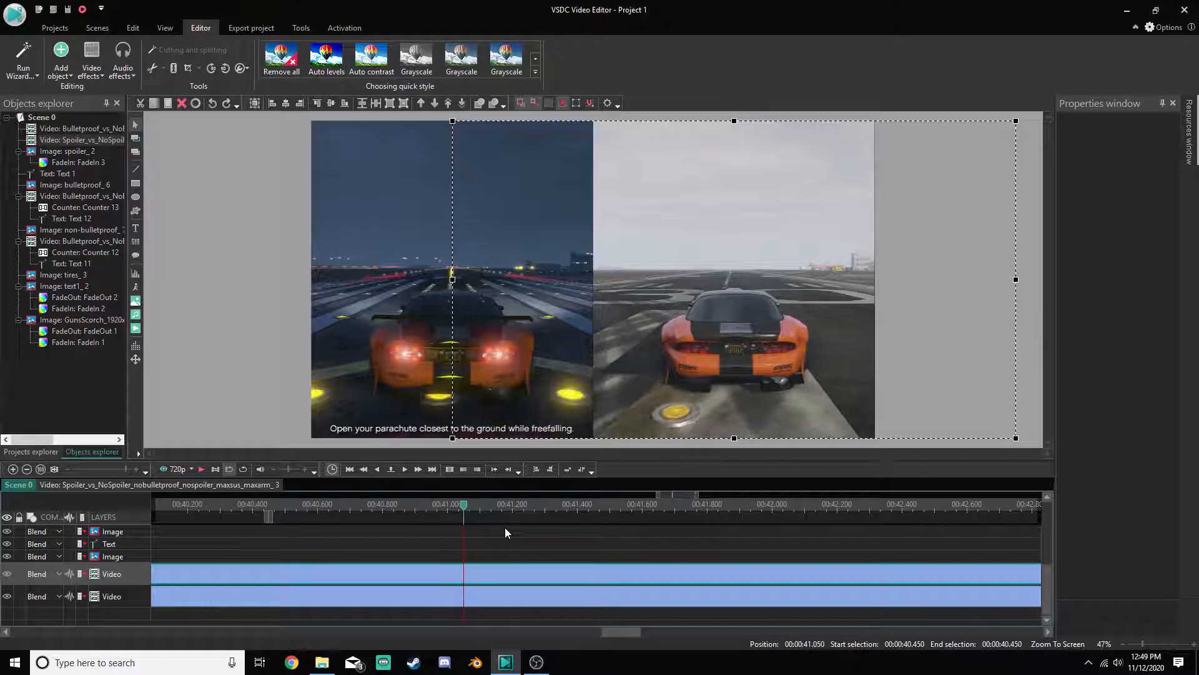
Split the spoiler clip at 00:00:39.050 and delete the segment before the cut
left_click(486, 607)
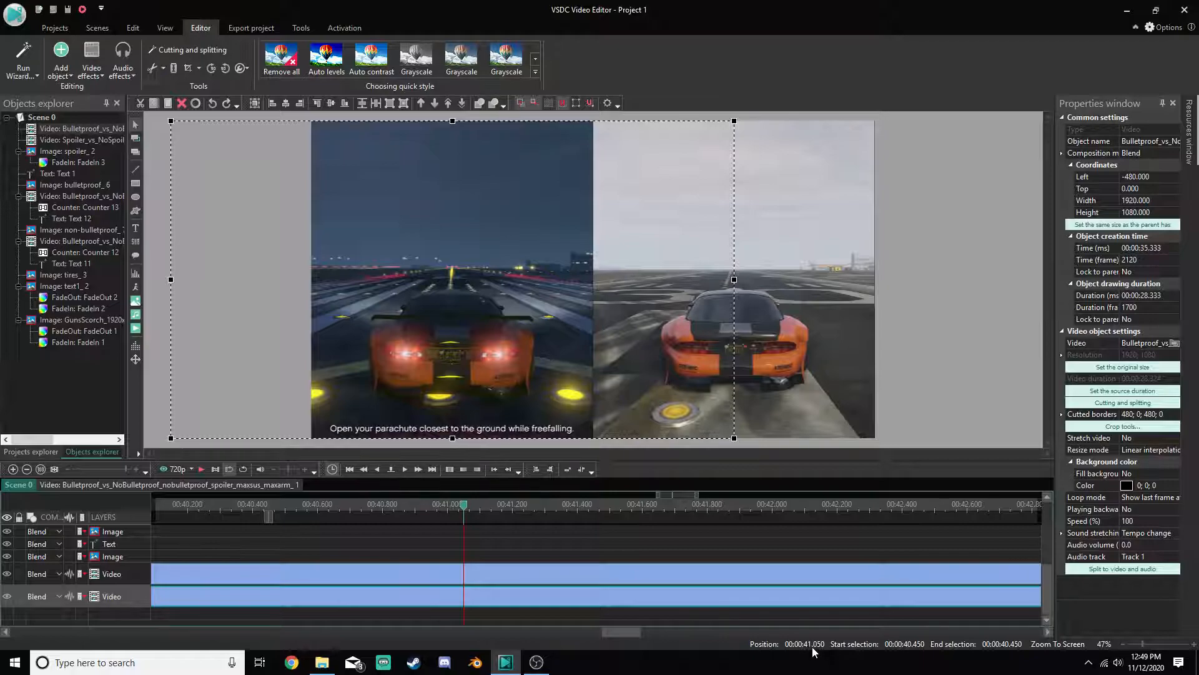
left_click_drag(620, 633, 609, 632)
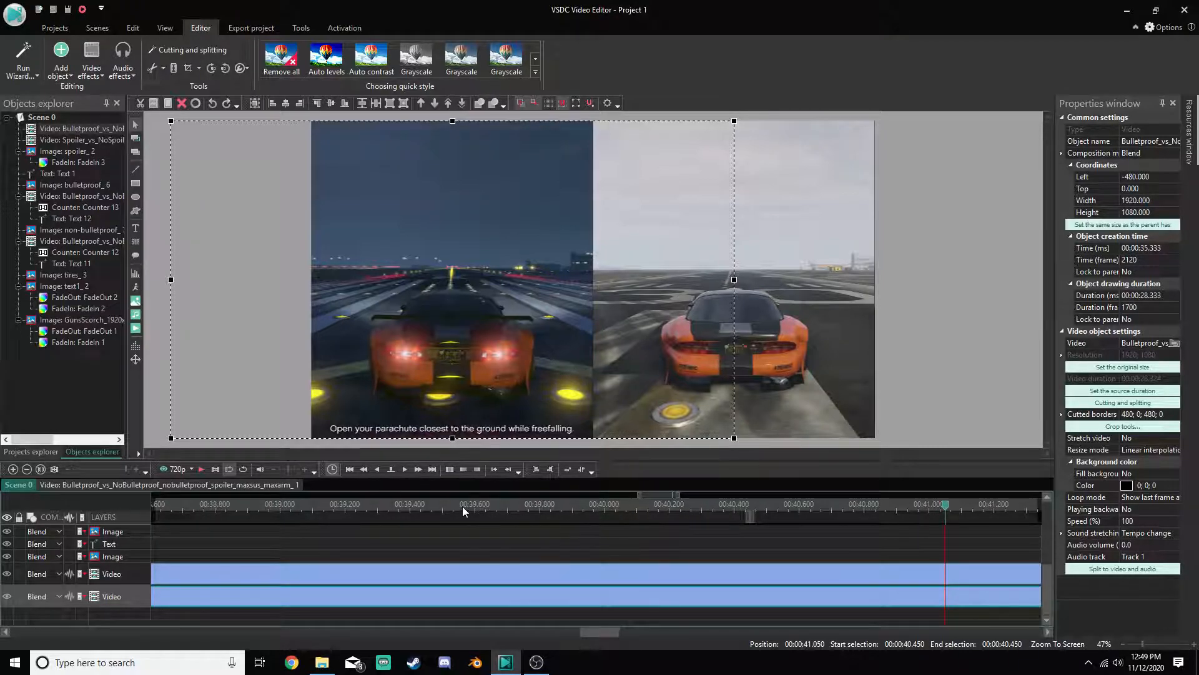
left_click(443, 504)
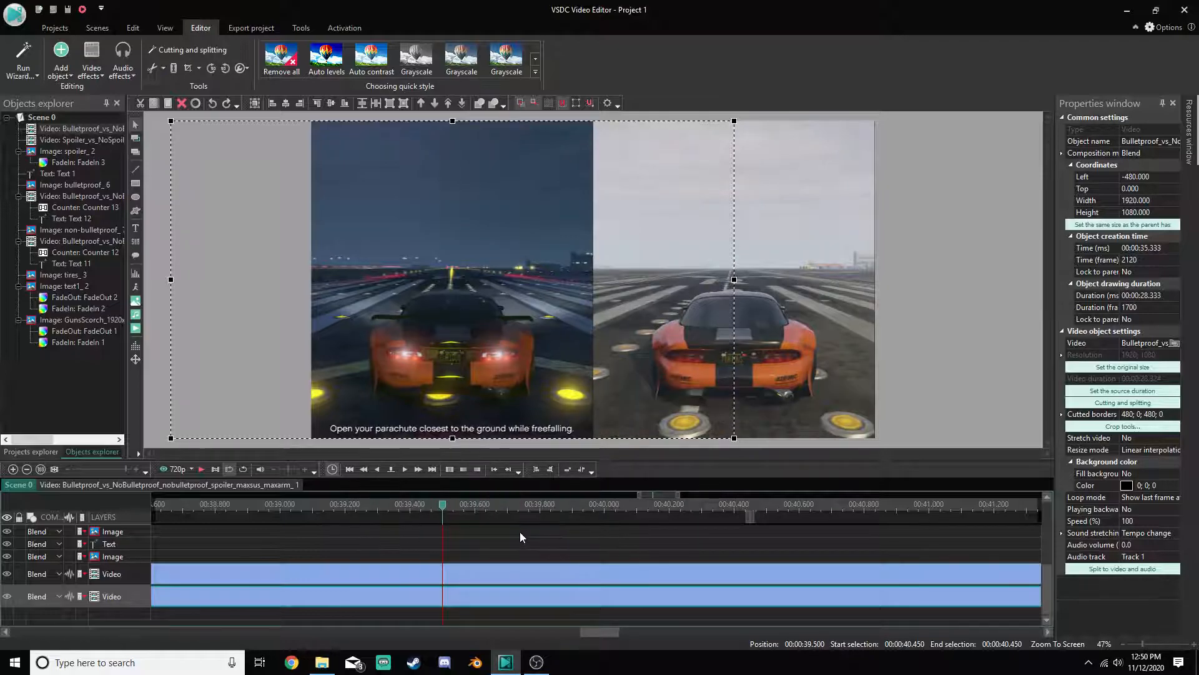
key("Right")
key("Right")
key("Right")
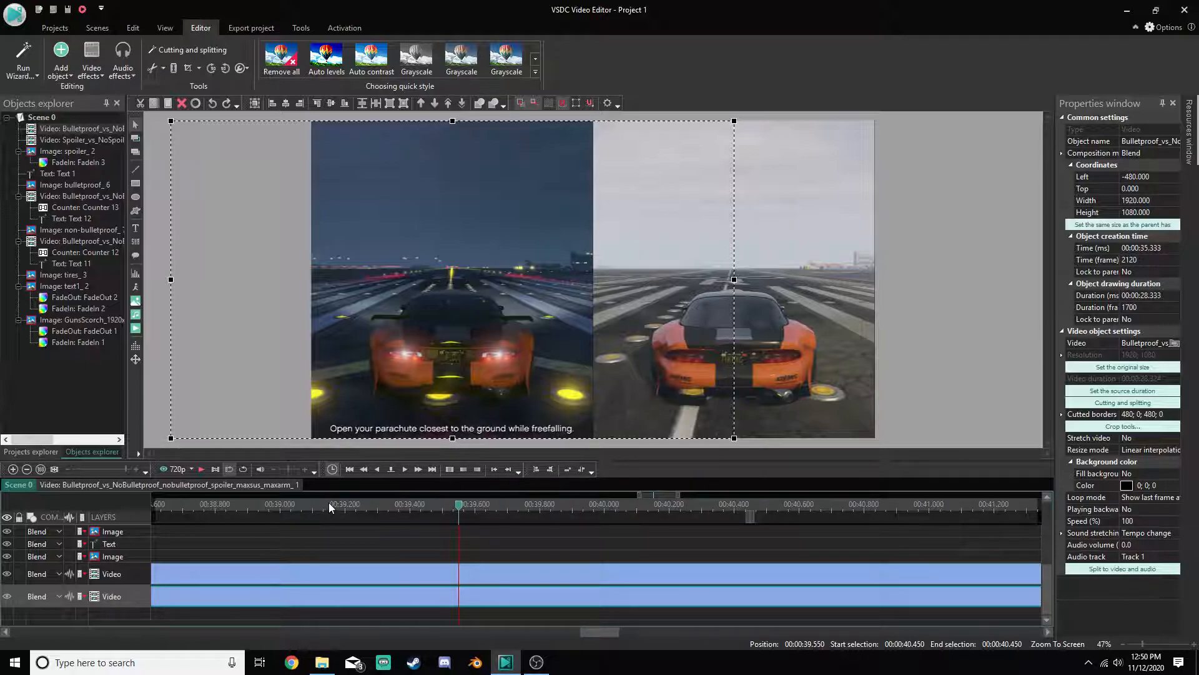
left_click(293, 502)
key("Right")
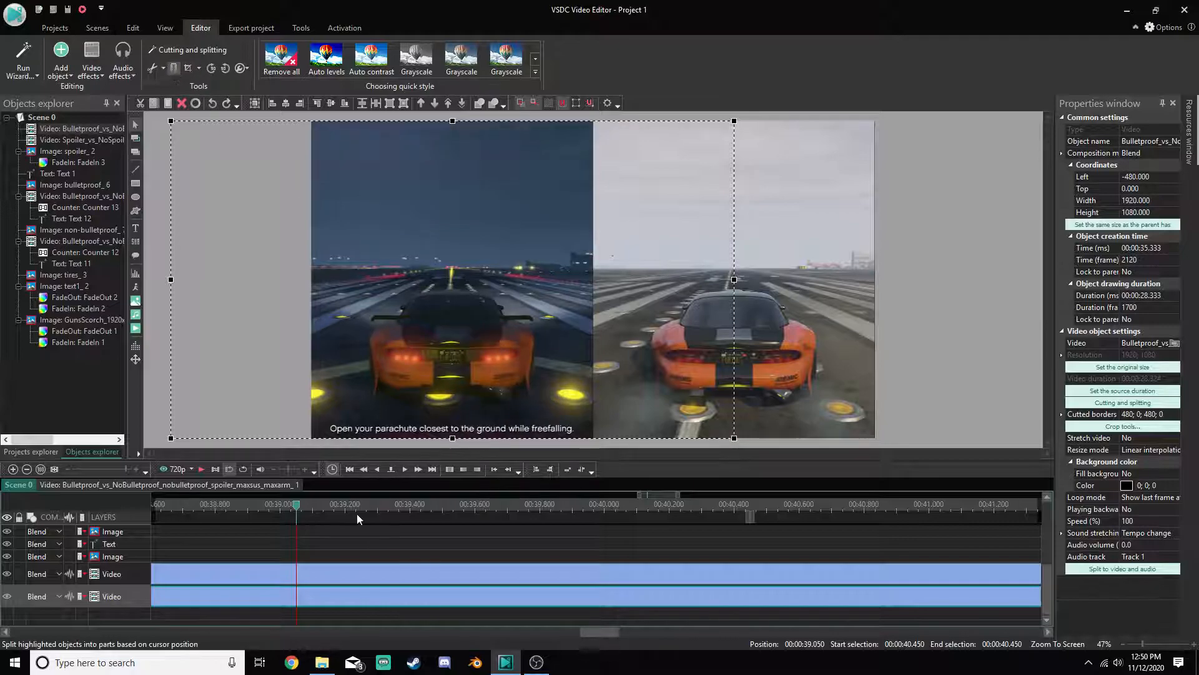
left_click(272, 603)
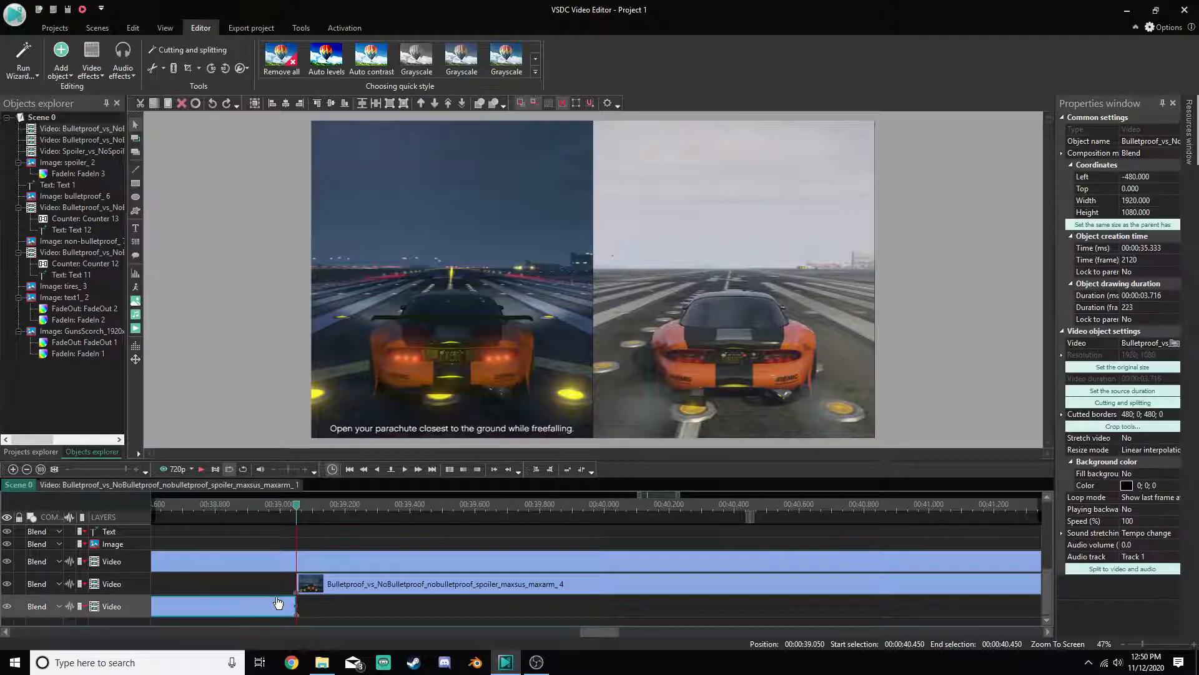
key("Delete")
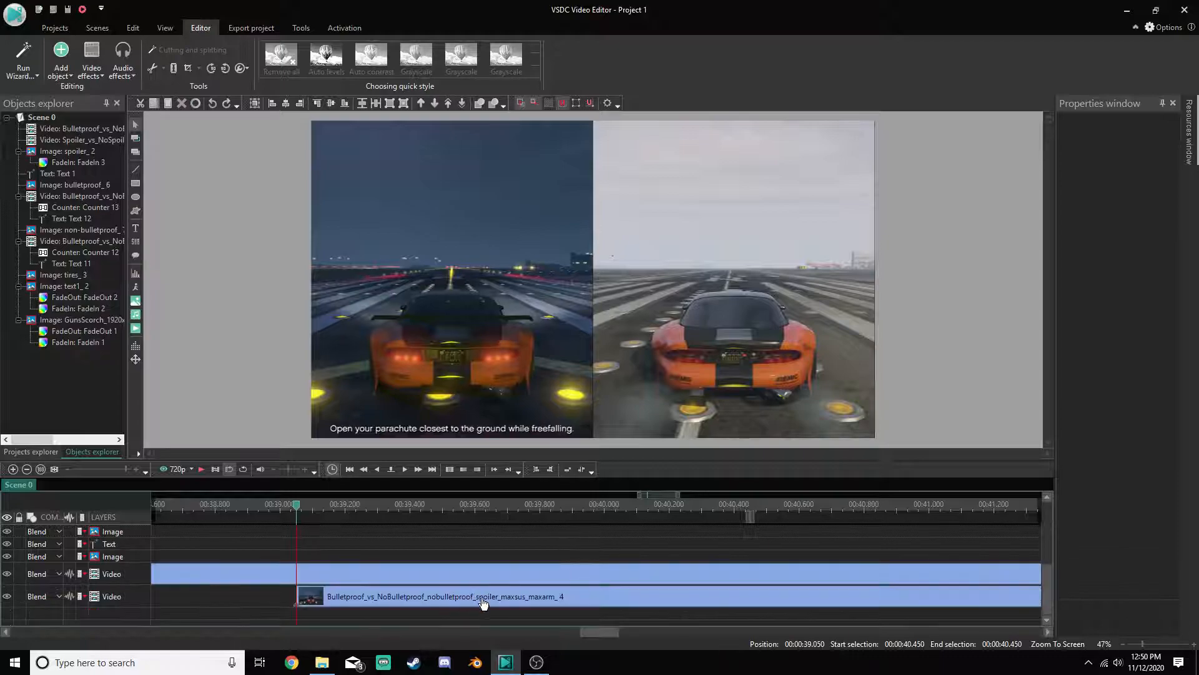
Set the blocks order so the remaining spoiler clip directly follows the spoiler title image, and preview both clips around 37.55 seconds
left_click_drag(591, 633, 519, 630)
left_click(667, 600)
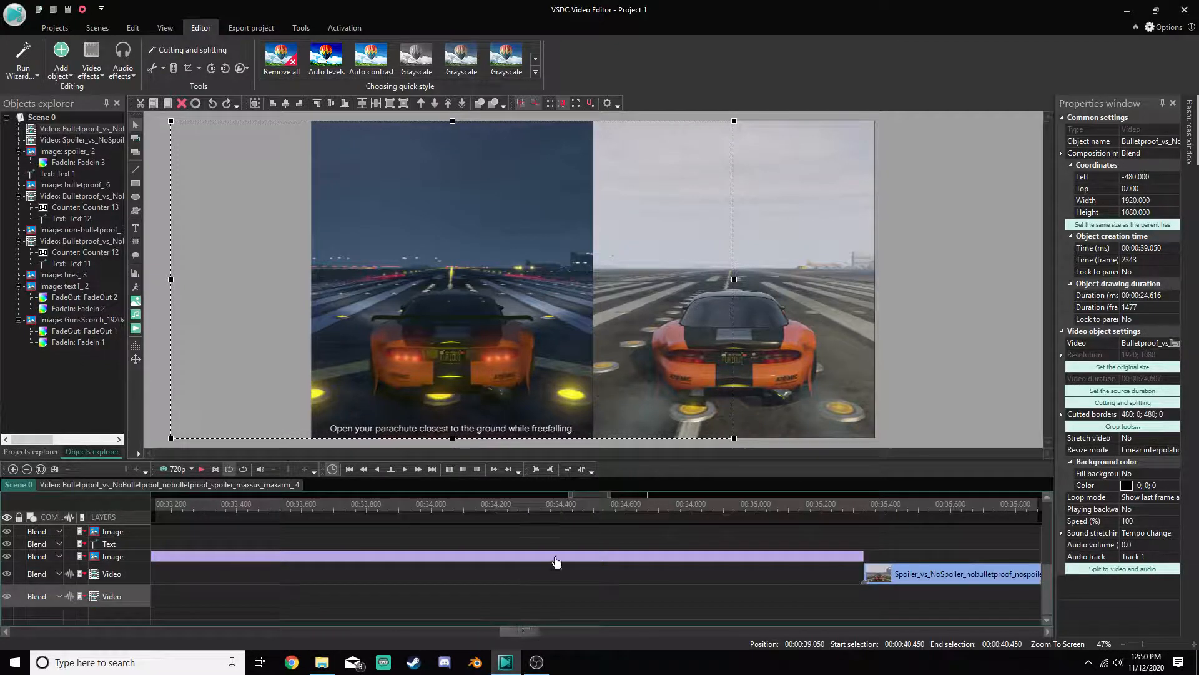
key("End")
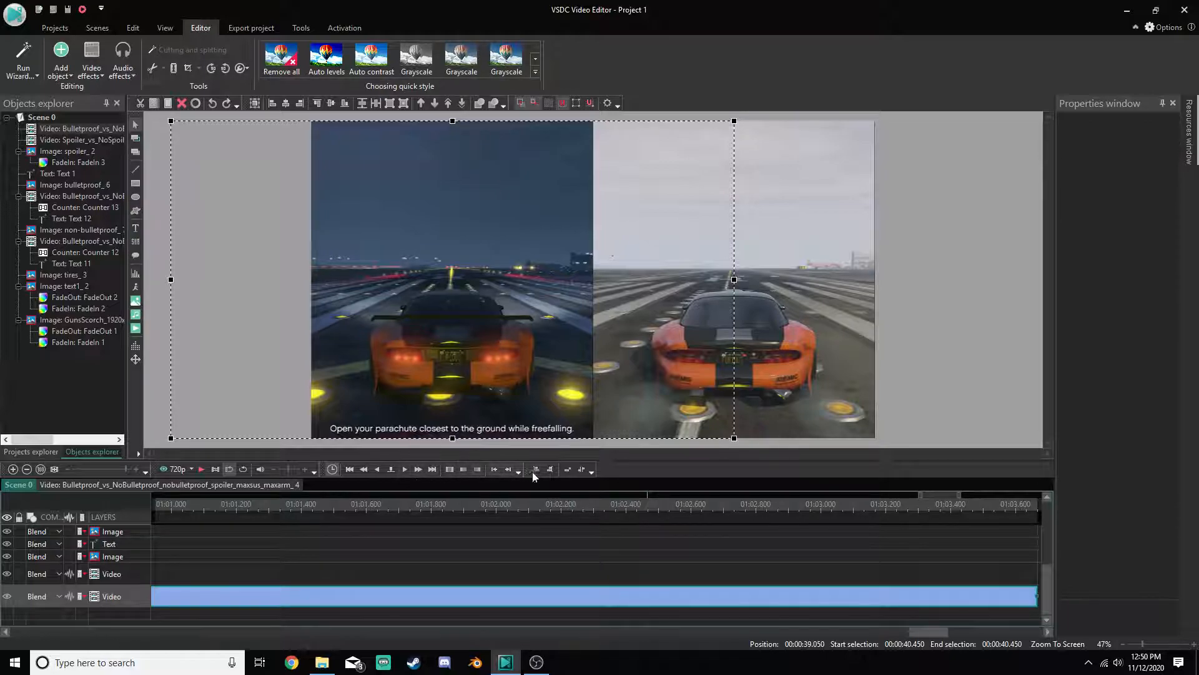
left_click(564, 469)
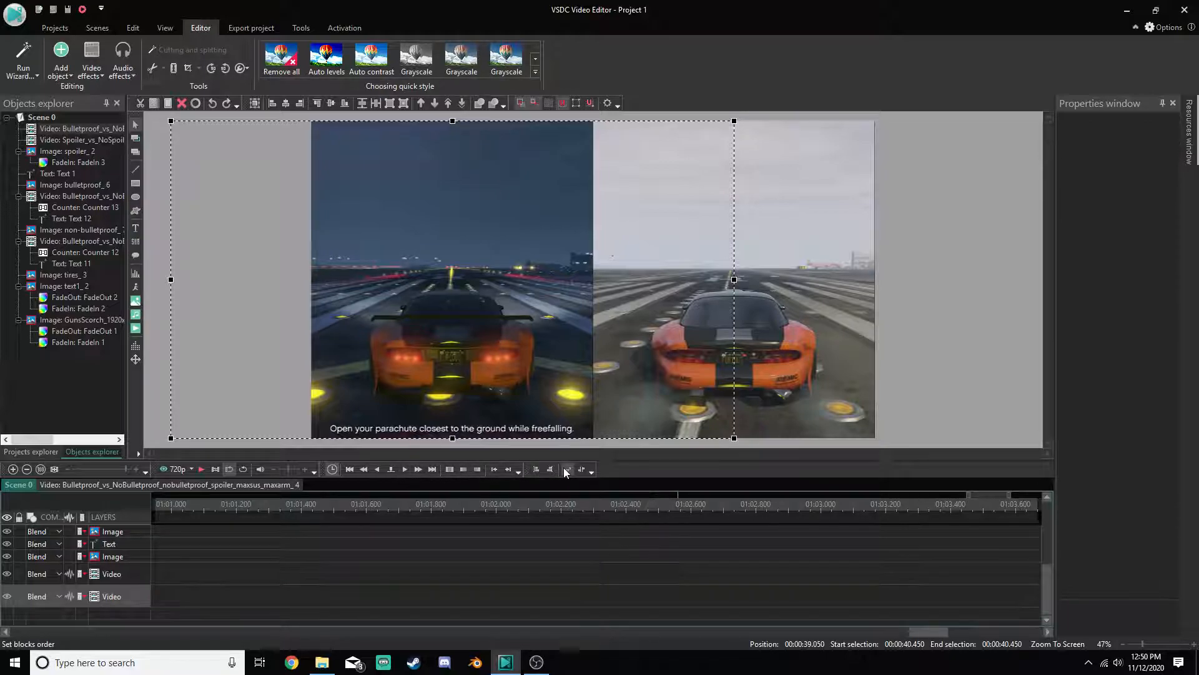
left_click(38, 470)
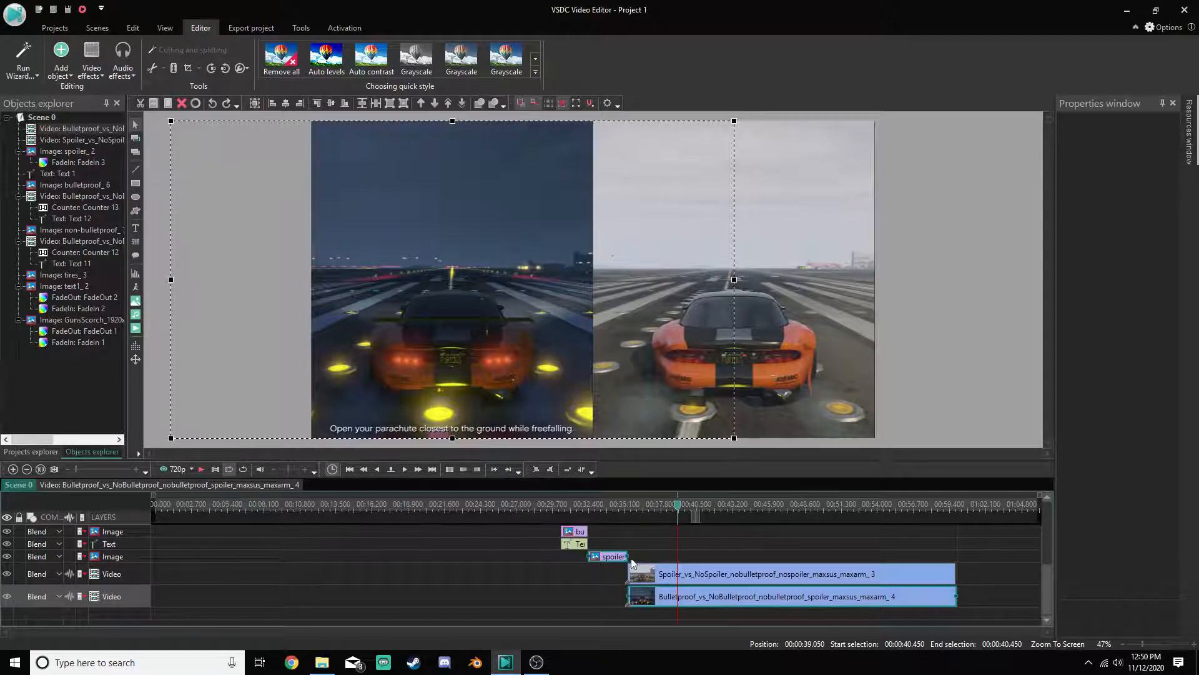
left_click(658, 506)
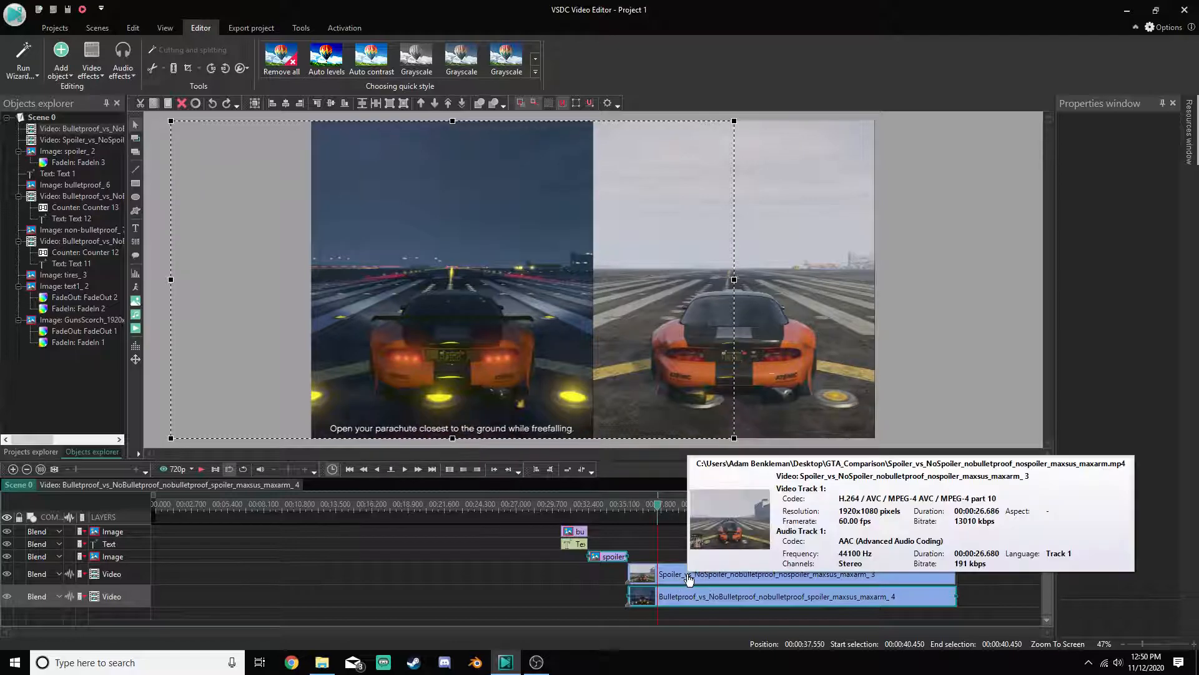
Inspect the text label inside the earlier non-bulletproof clip and return to the main scene
scroll(562, 580, "up", 3)
left_click(326, 580)
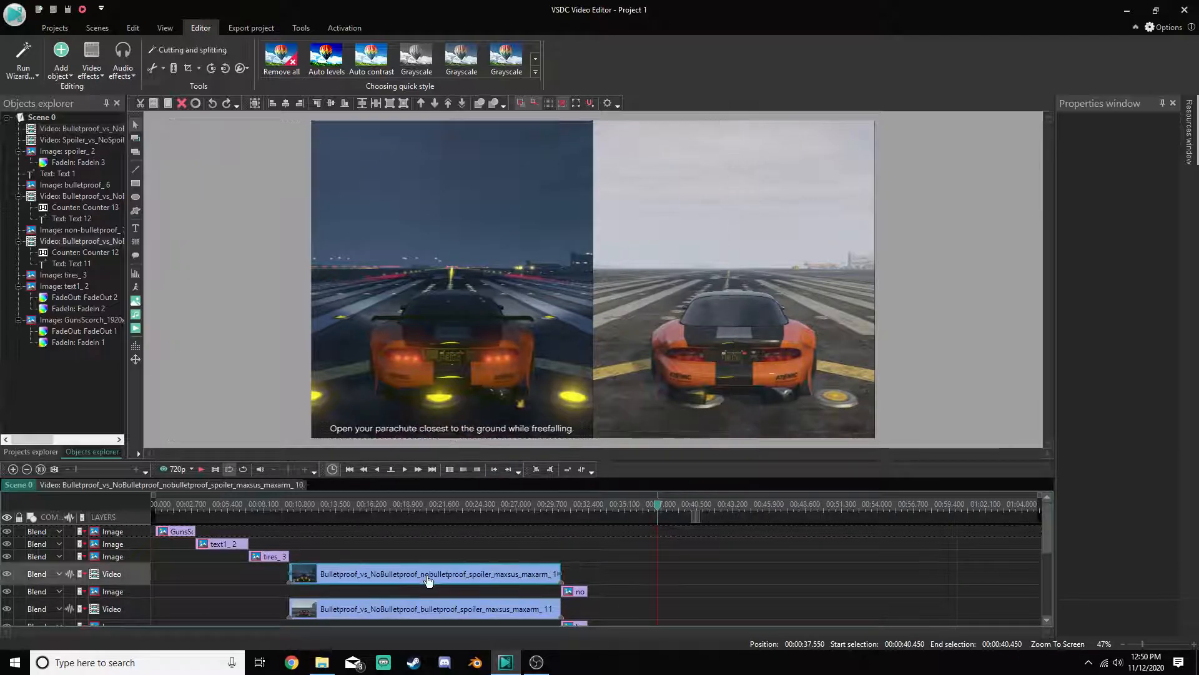
double_click(325, 581)
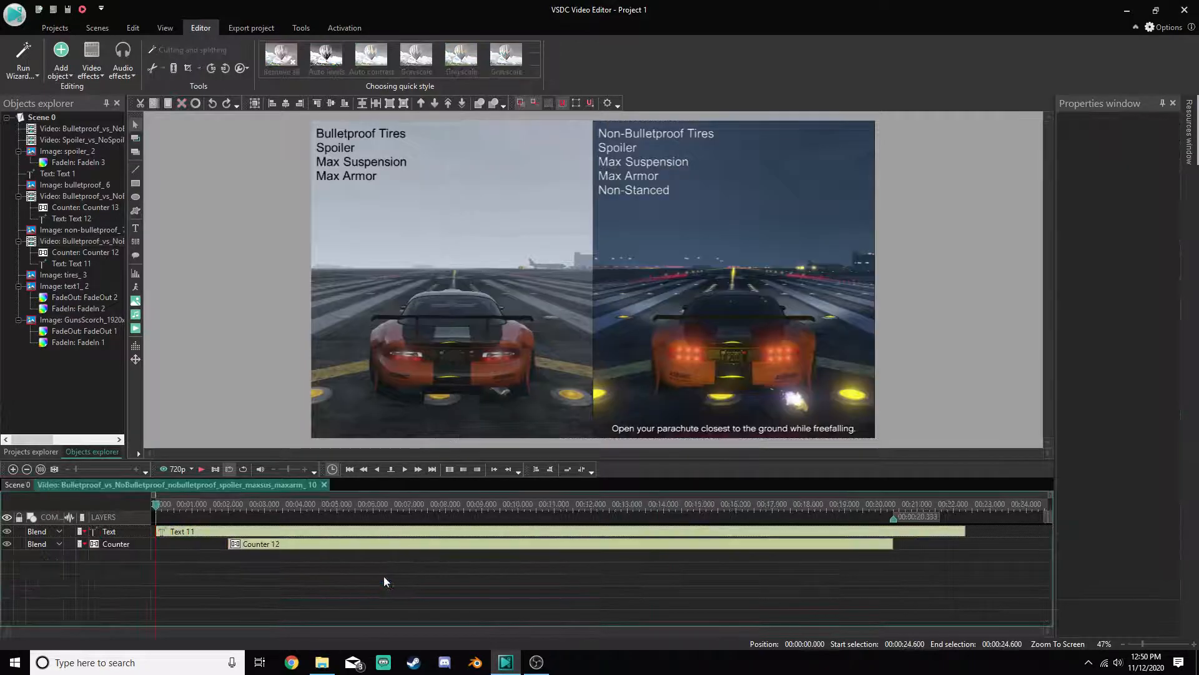
left_click(210, 533)
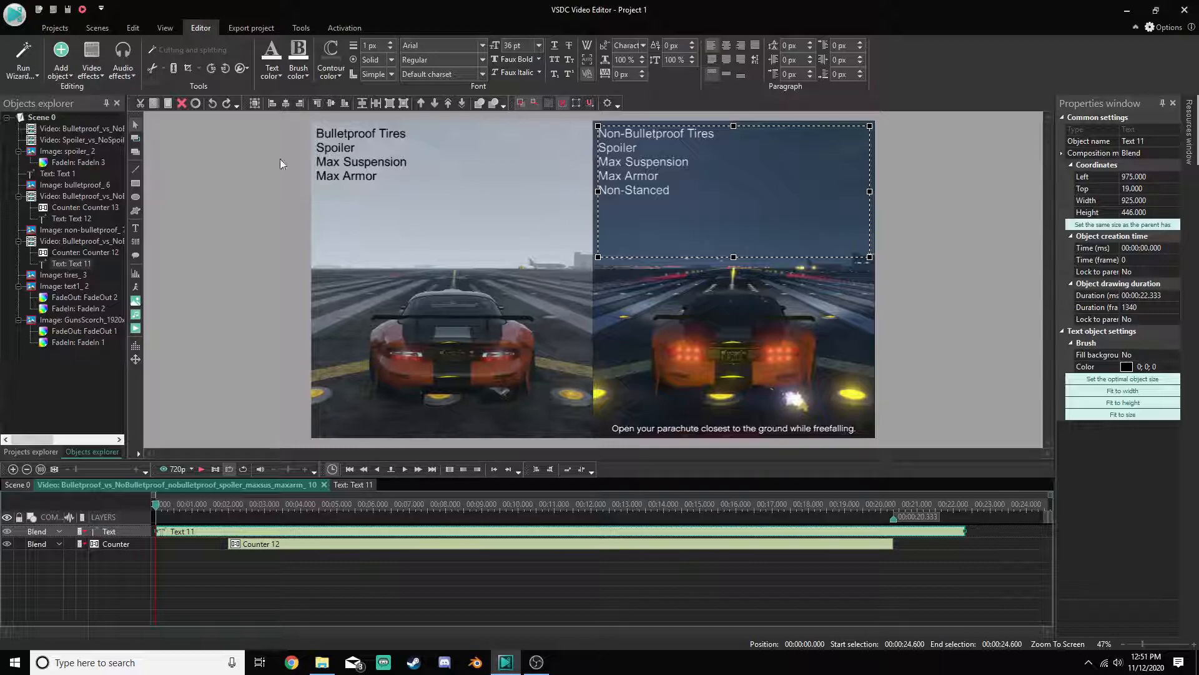
left_click(47, 119)
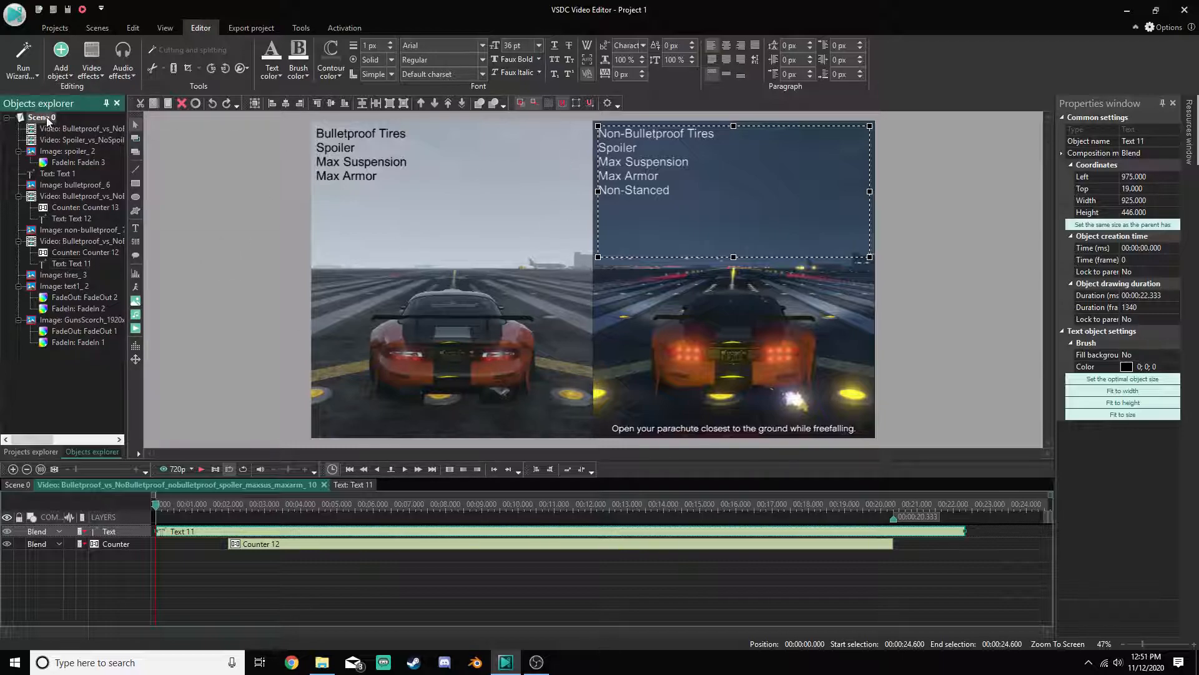
double_click(47, 118)
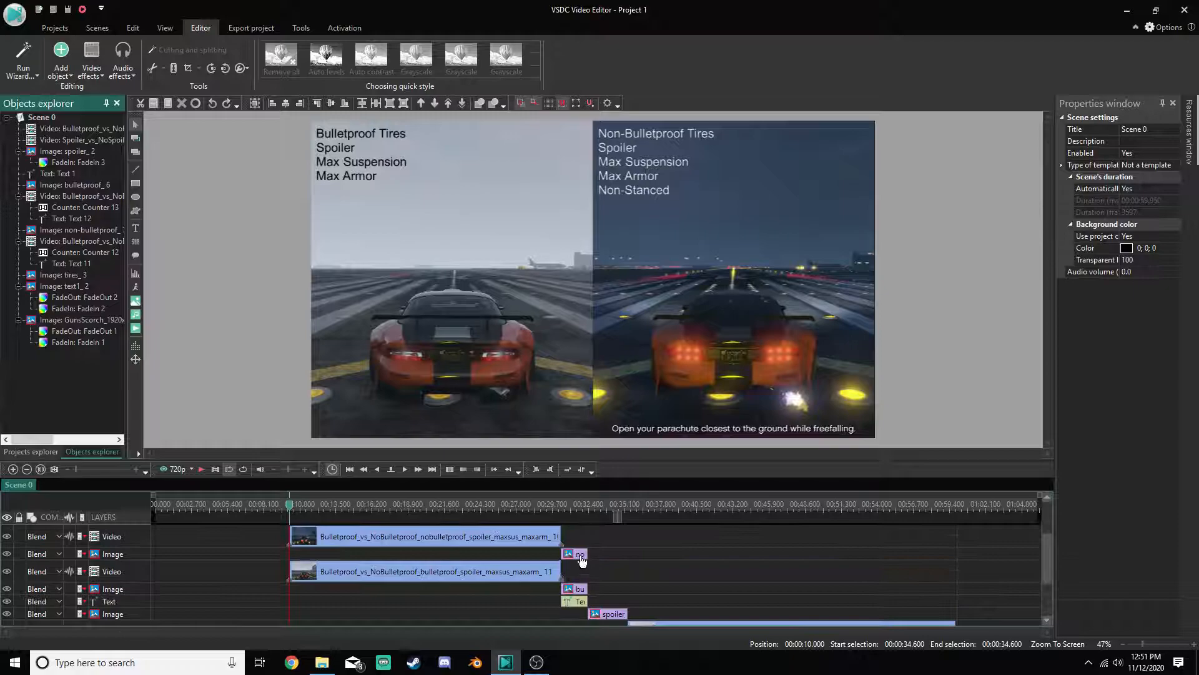
Place the playhead at 00:00:35.333, where the spoiler and nospoiler clips begin
left_click(576, 589)
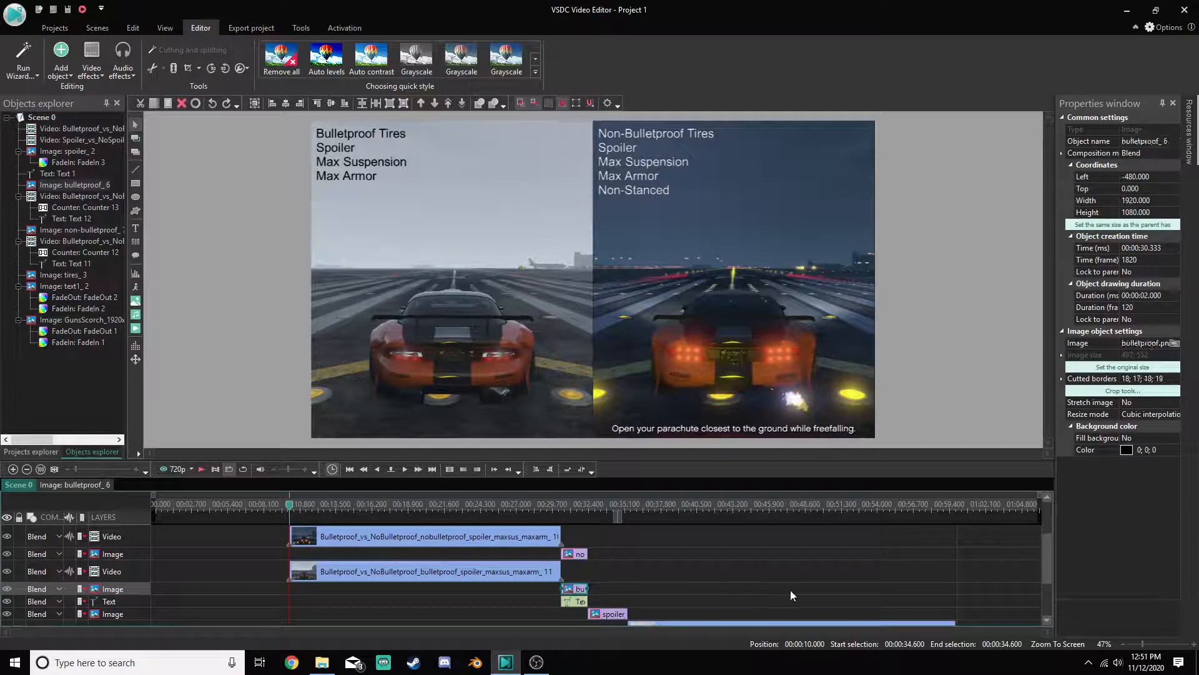
scroll(787, 591, "down", 3)
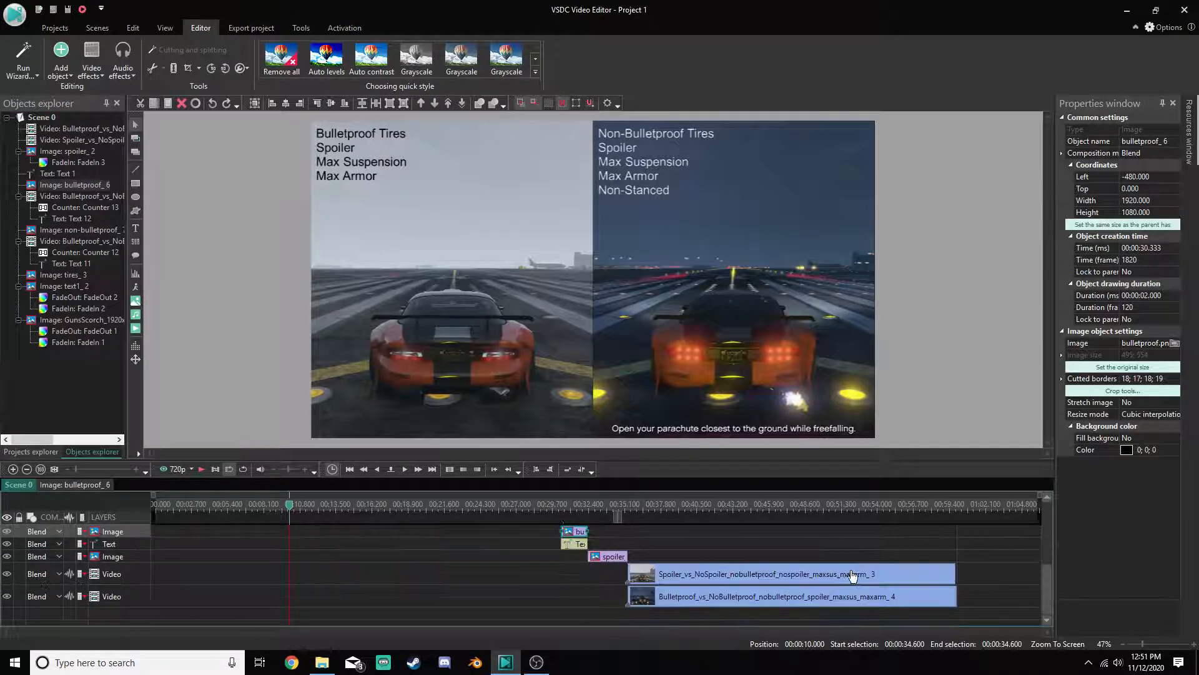
left_click(661, 576)
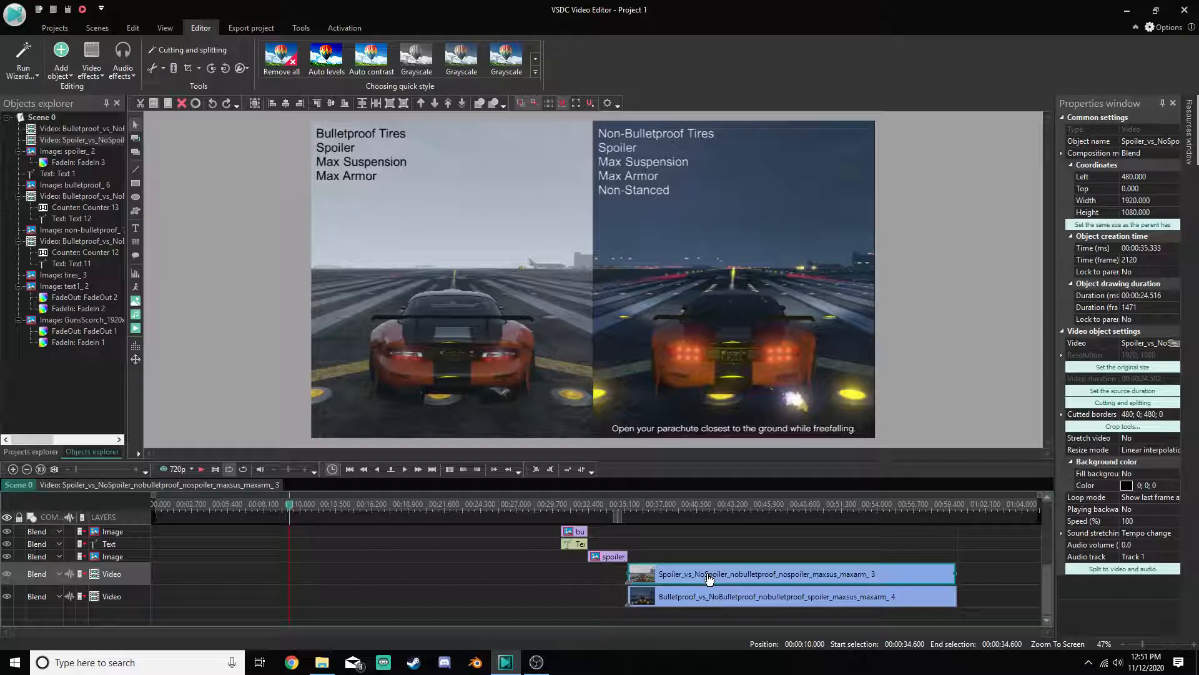
scroll(650, 531, "up", 3)
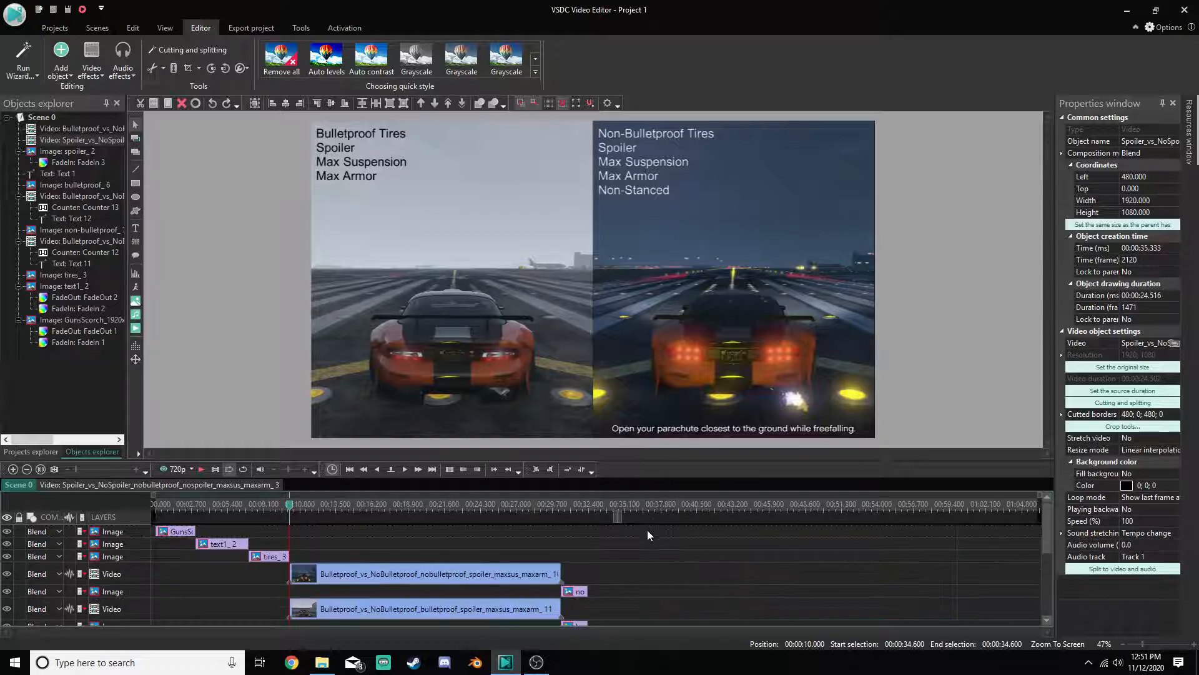
scroll(648, 531, "down", 3)
left_click(652, 510)
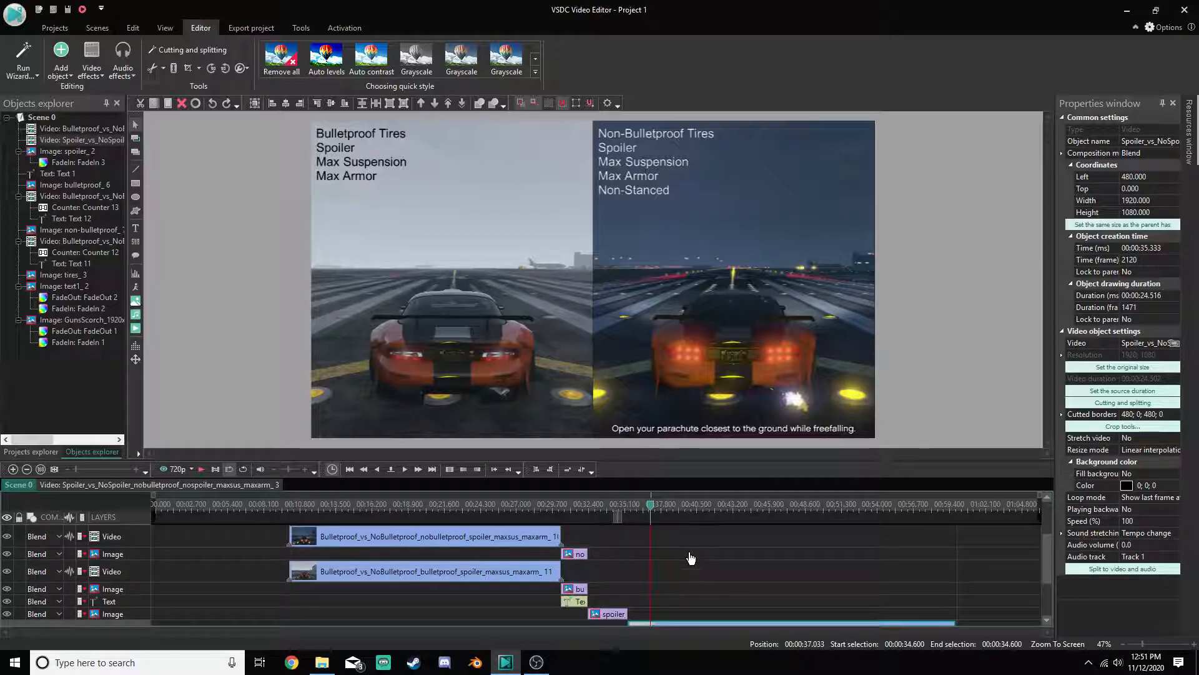
scroll(690, 558, "down", 3)
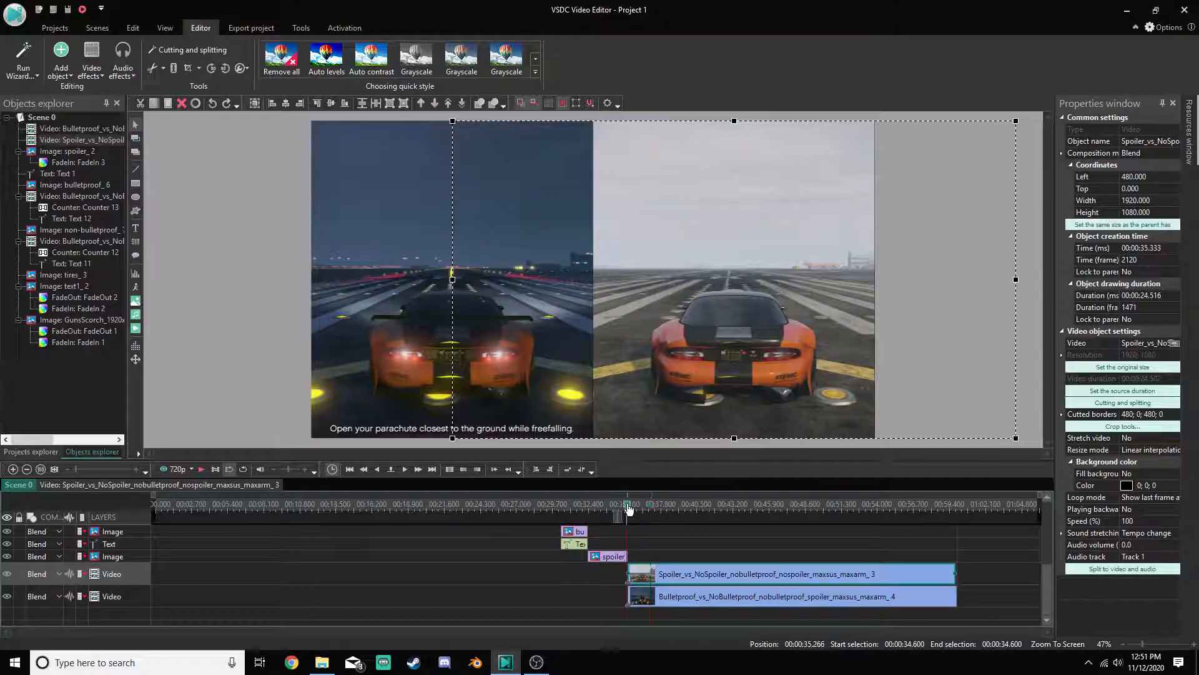
left_click(13, 469)
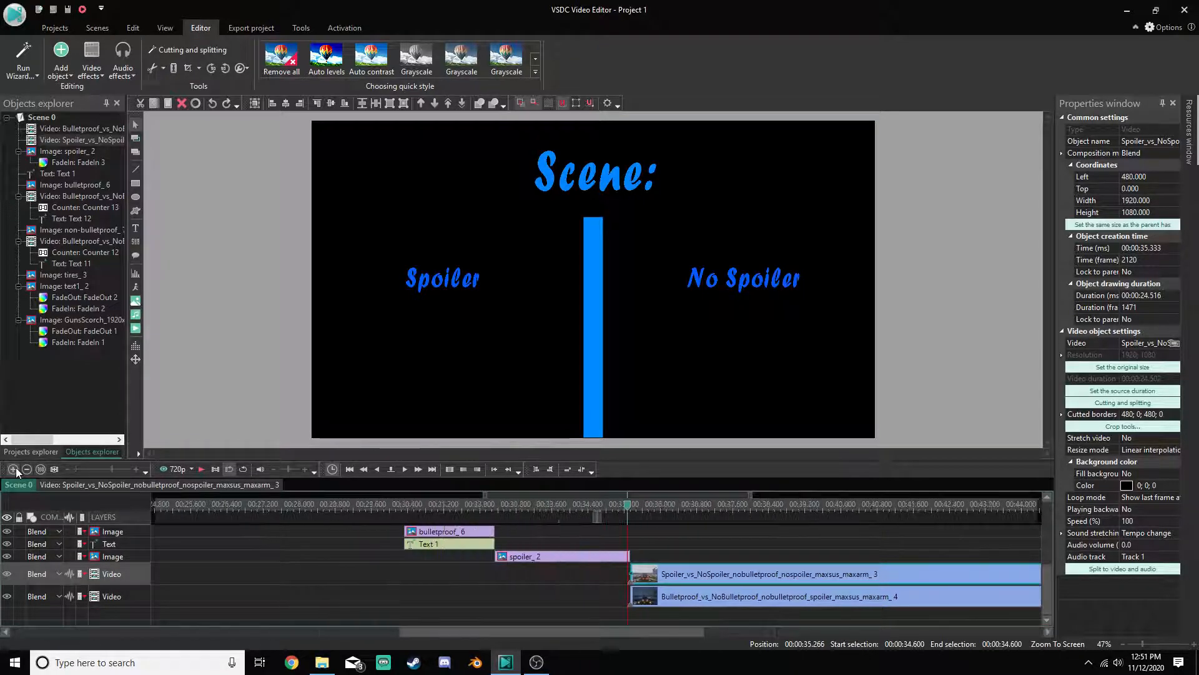
left_click(12, 469)
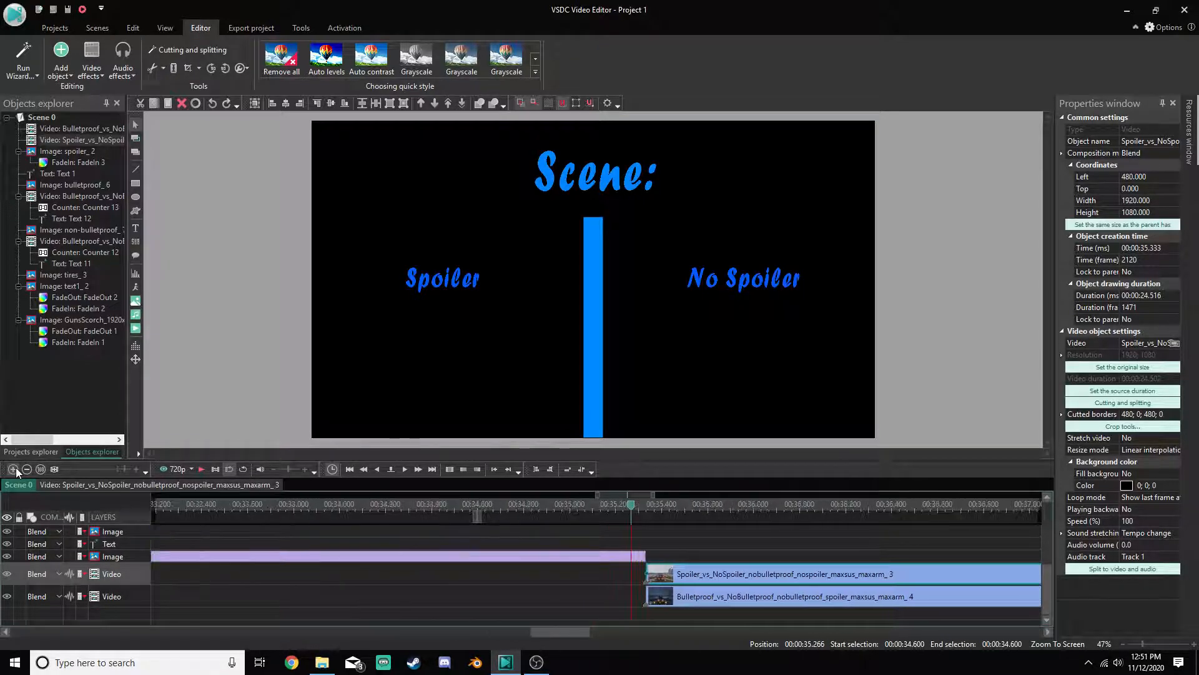
left_click(666, 505)
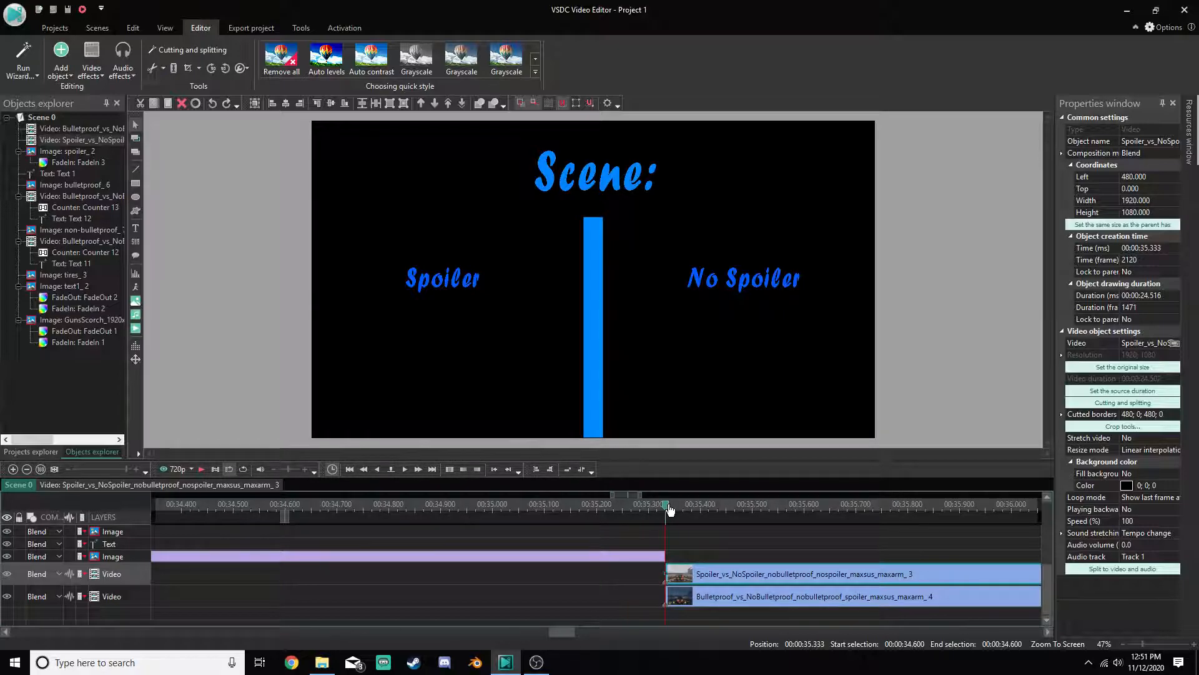
Inside the nospoiler clip, add a text object from the cursor position lasting 00:00:24.516, about 928 by 480, over the sky
double_click(741, 576)
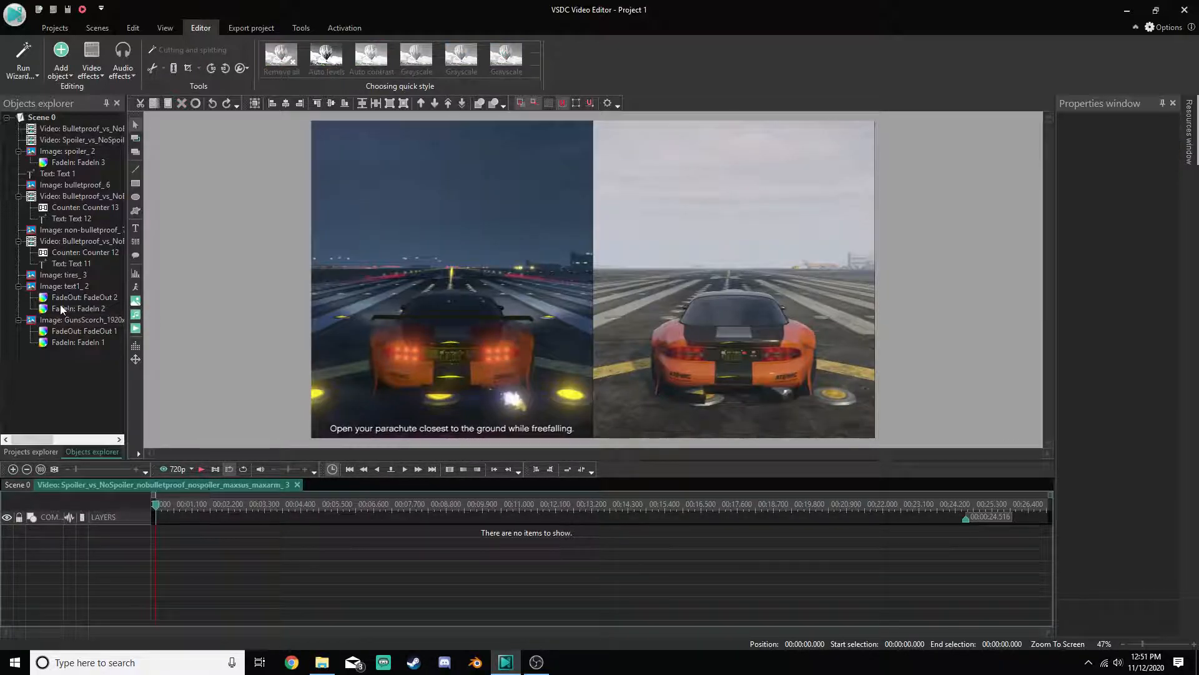
left_click(57, 75)
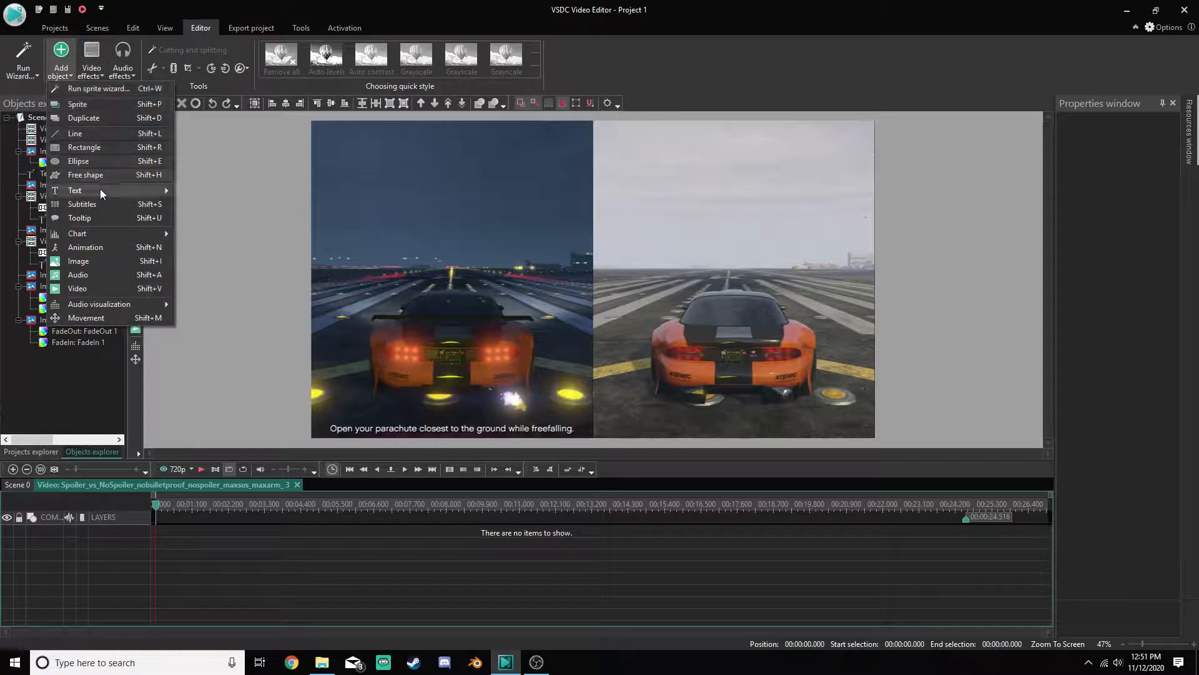
mouse_move(158, 189)
left_click(203, 194)
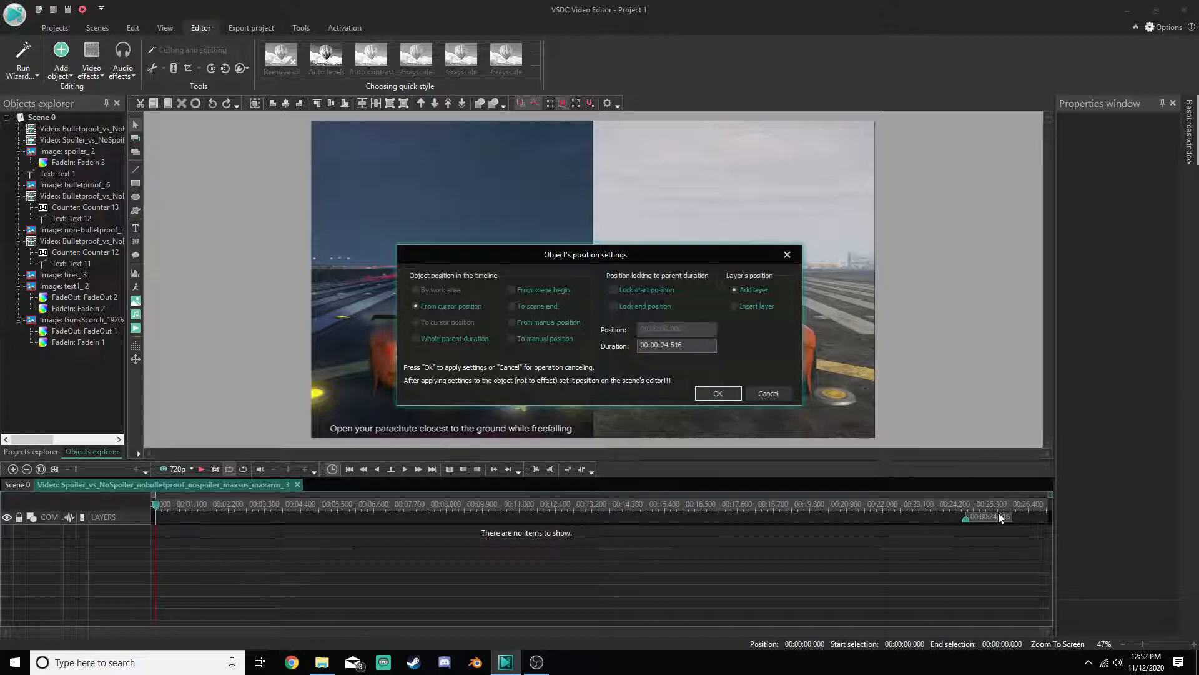
left_click(719, 394)
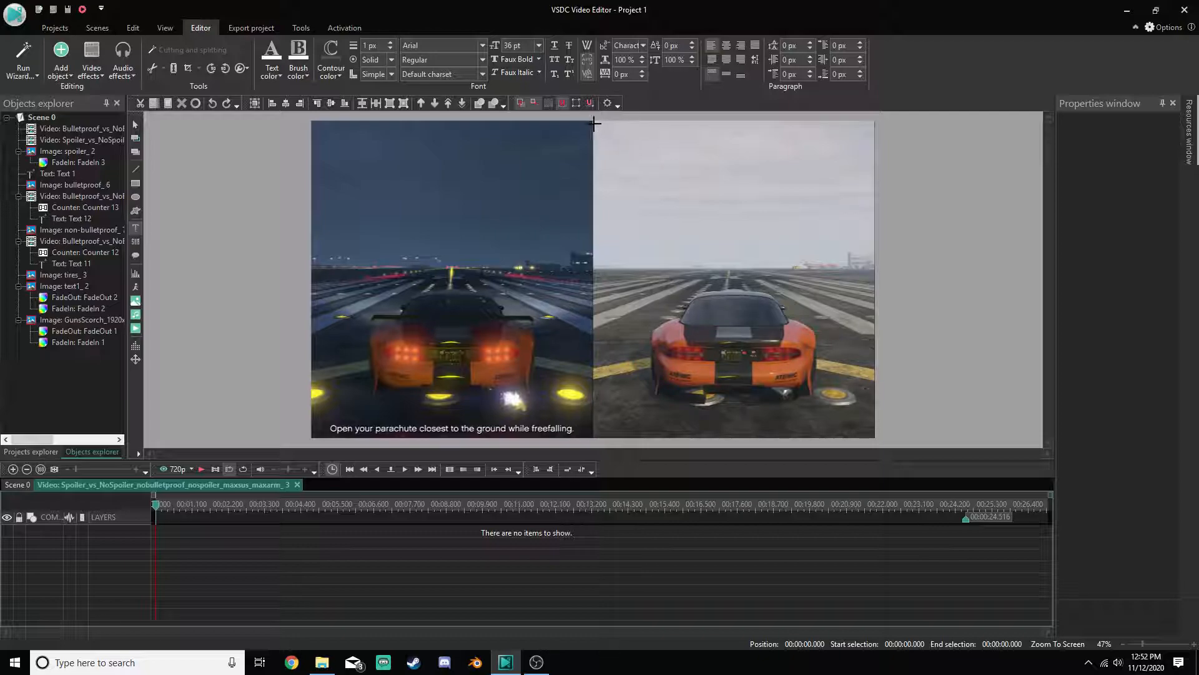
left_click_drag(595, 123, 873, 268)
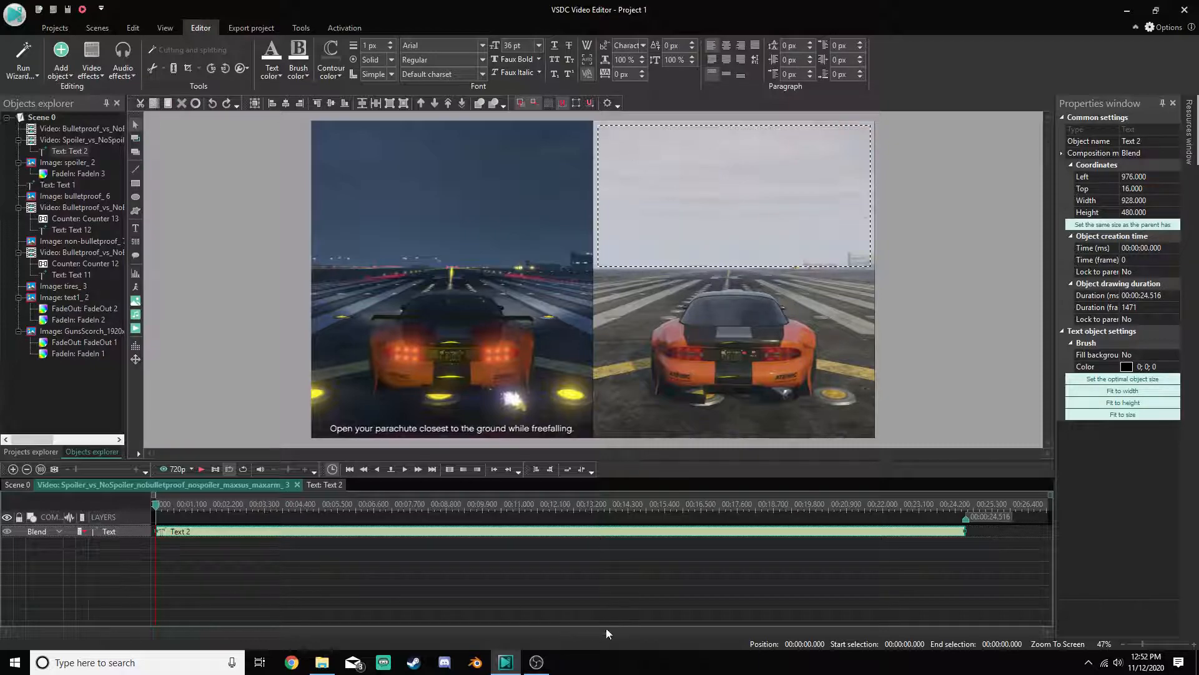
Check the nospoiler clip's file name in the GTA_Comparison folder and close the folder window
left_click(323, 616)
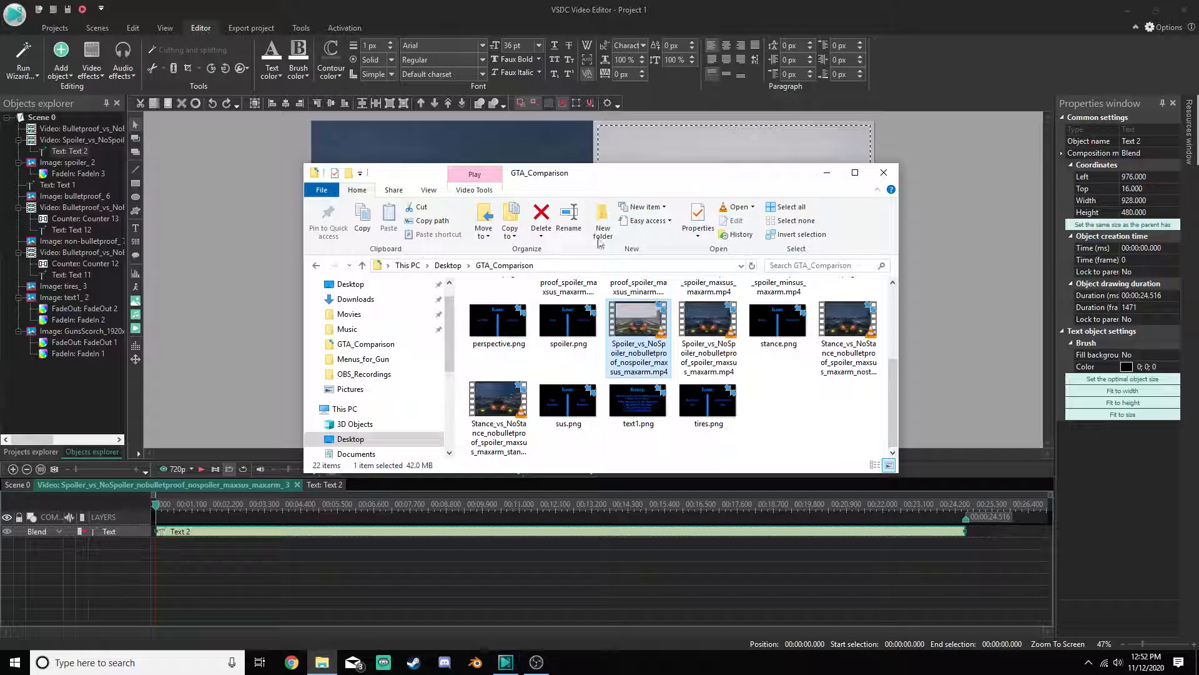
left_click_drag(606, 175, 187, 127)
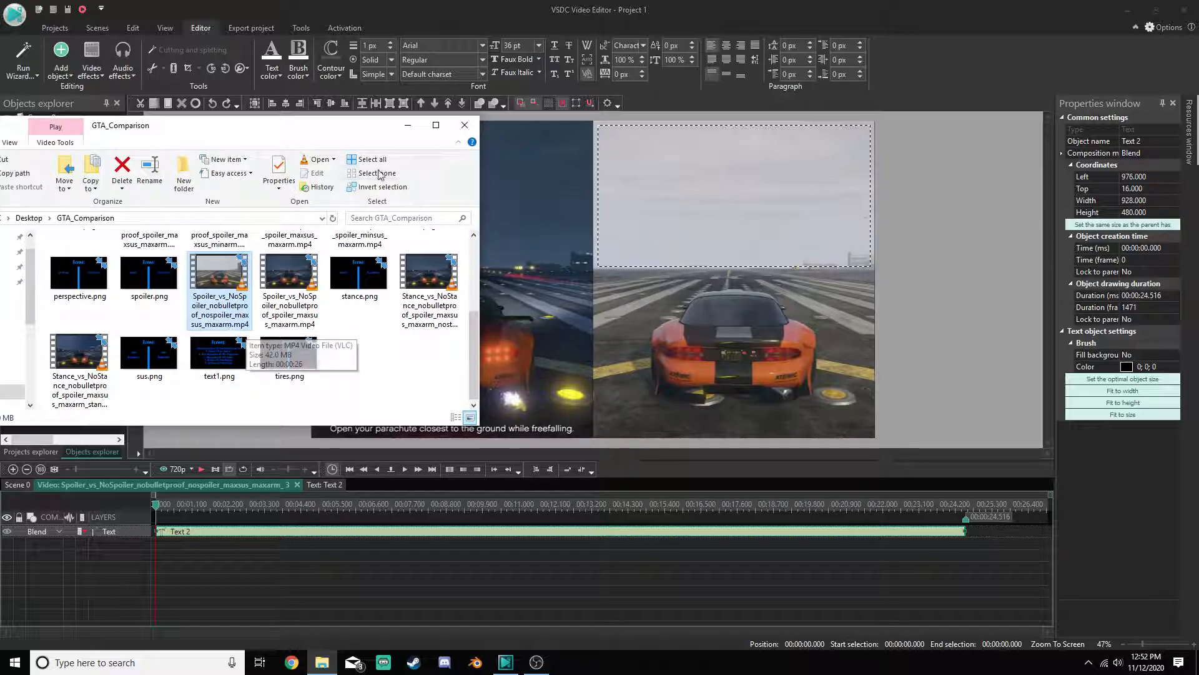
left_click_drag(369, 134, 596, 150)
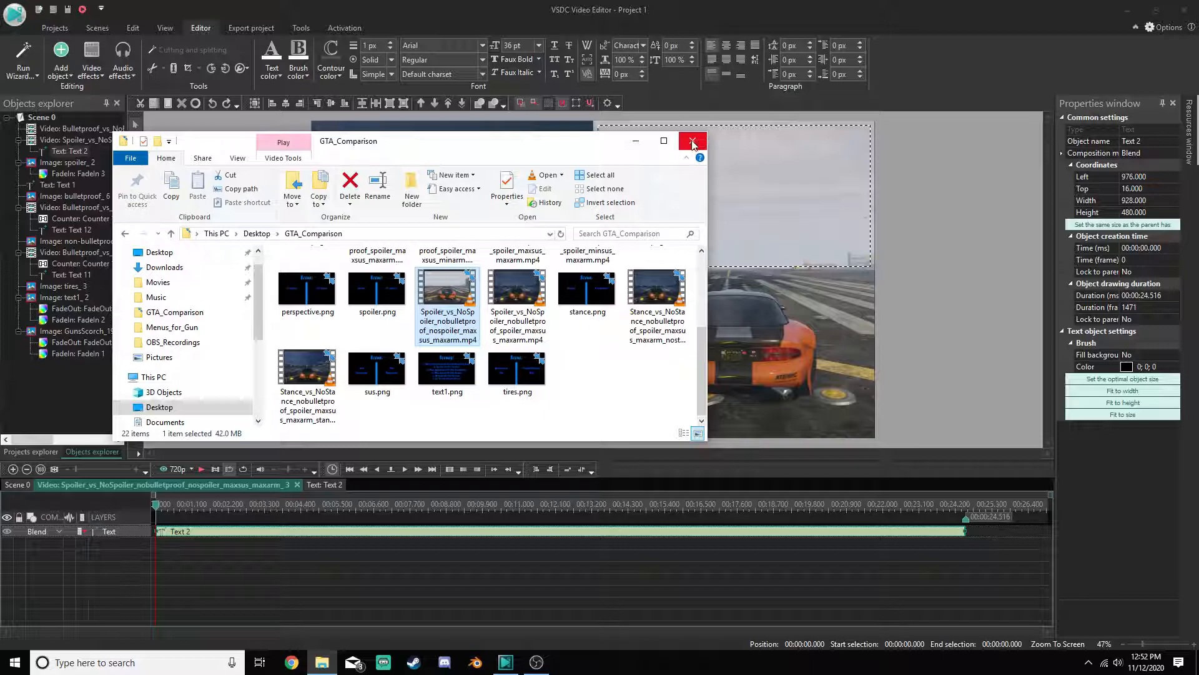
left_click(692, 142)
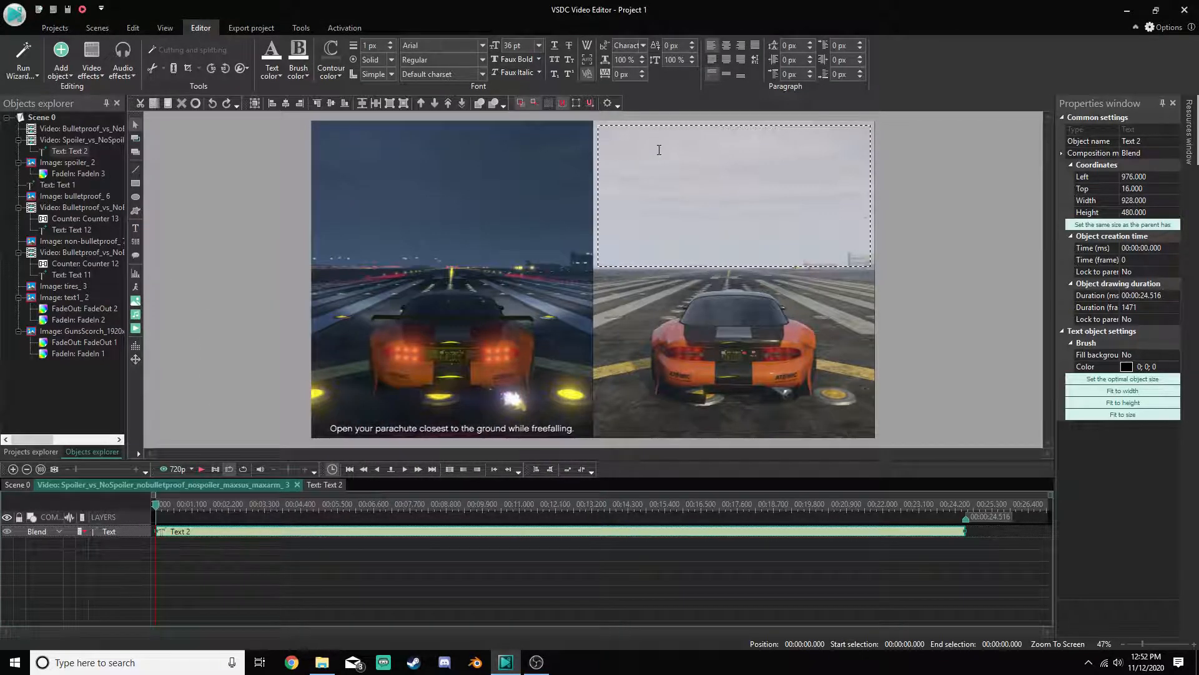
Enter the label lines Non-Bulletproof Tires, No Spoiler, Max Suspension, Max Armor and Non-Stanced, and colour the text black
type("-Bulletproof Tires")
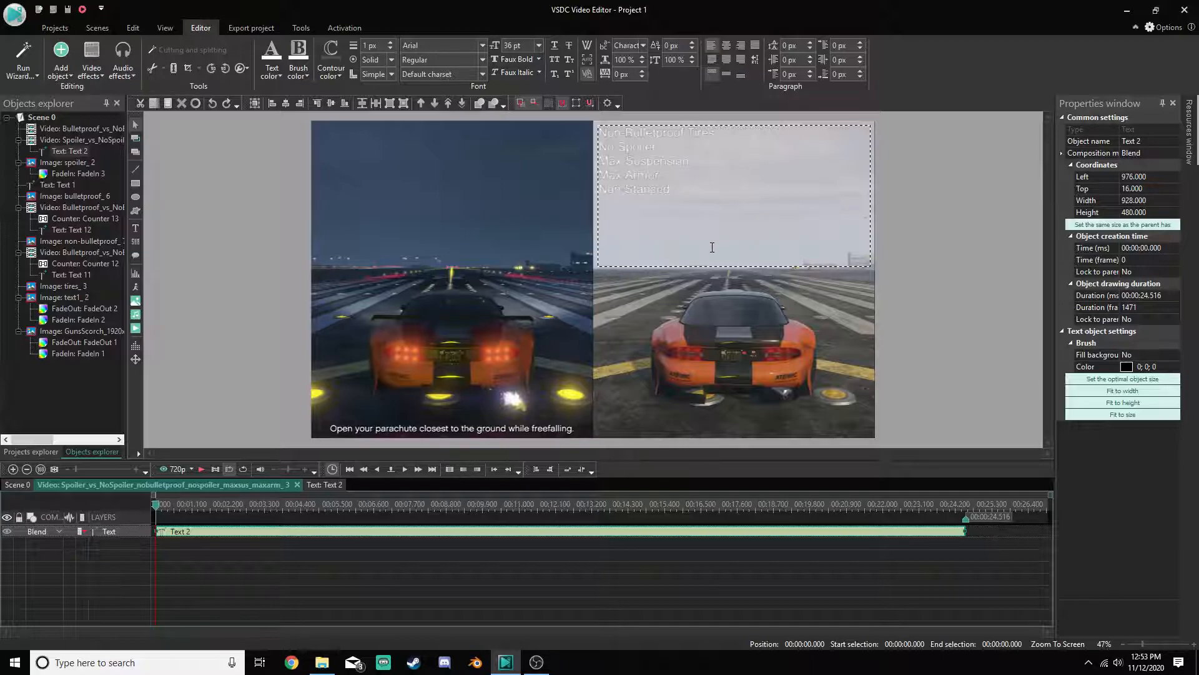
key("ctrl+a")
left_click(272, 70)
left_click(276, 142)
left_click(976, 253)
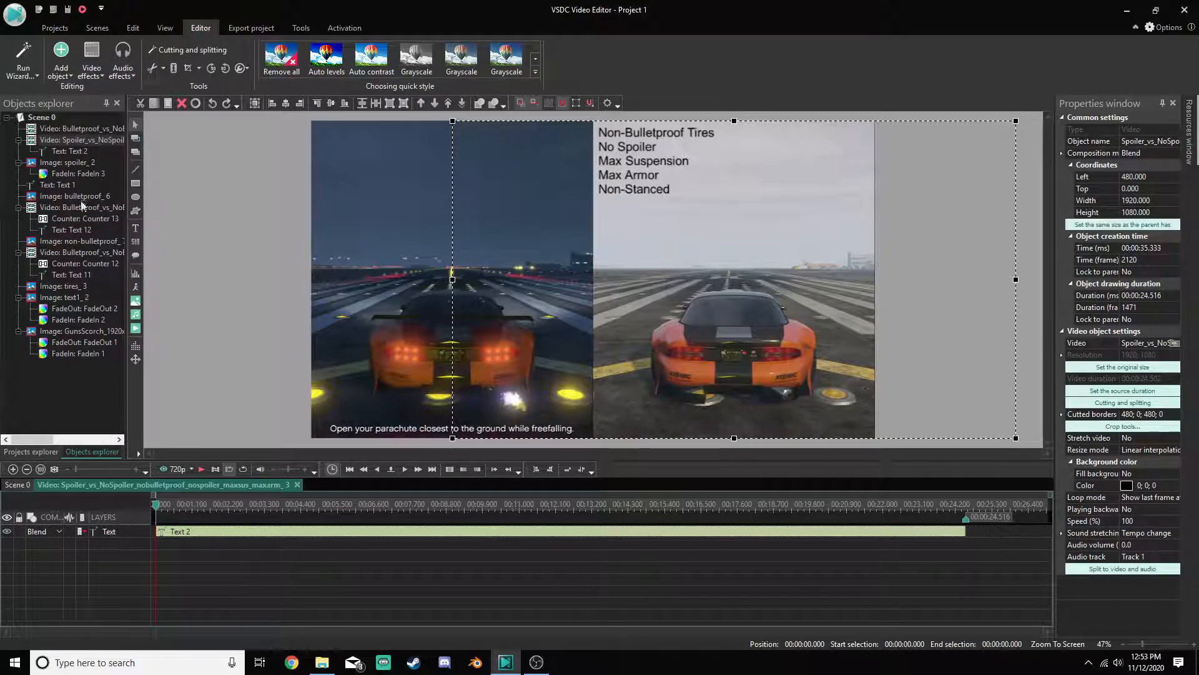
Compare the text labels on the earlier bulletproof clips and copy the complete text of the non-bulletproof label
left_click(77, 230)
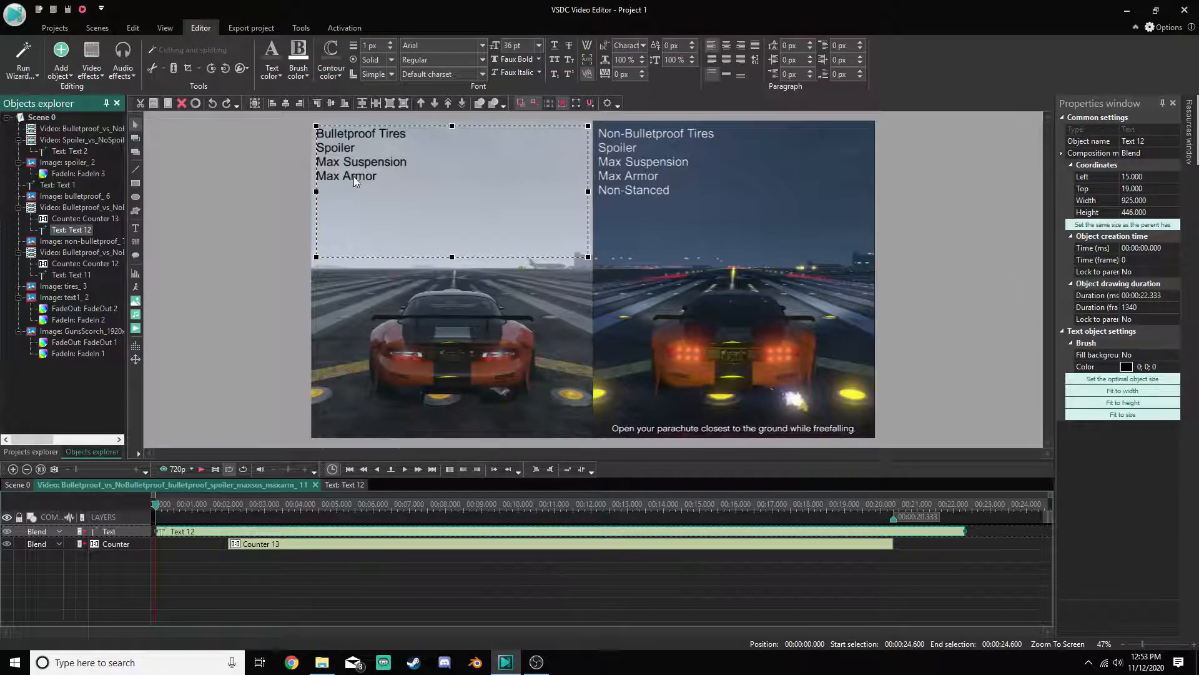
left_click(644, 164)
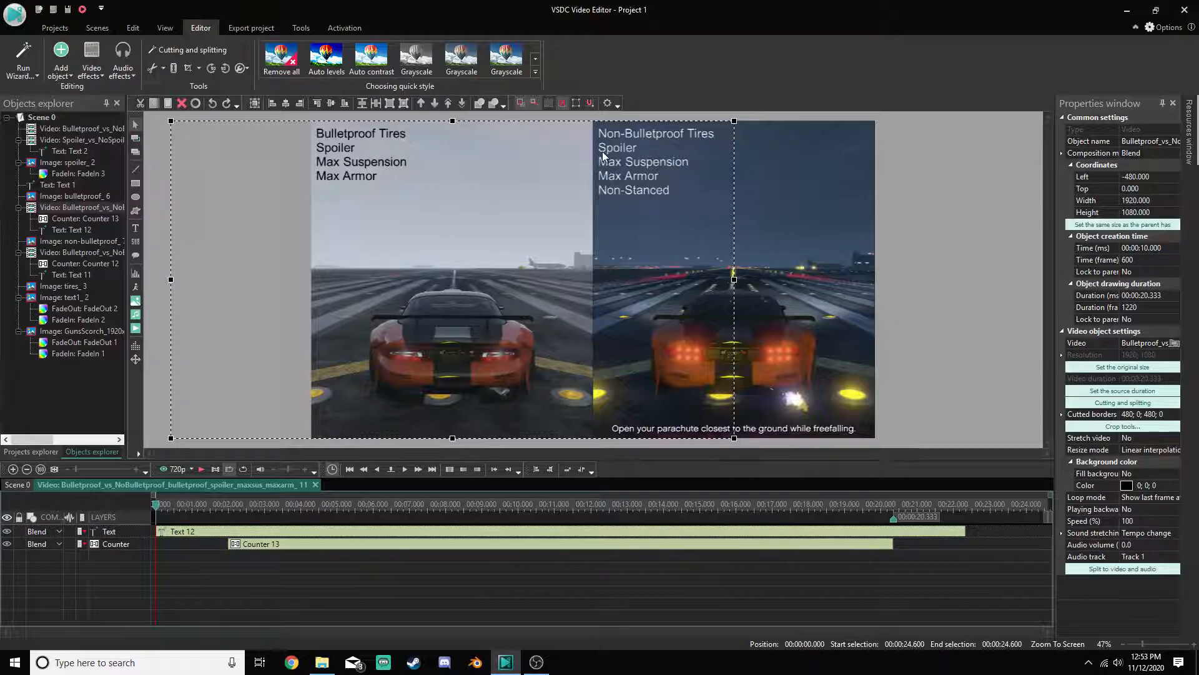
left_click(819, 183)
left_click(666, 169)
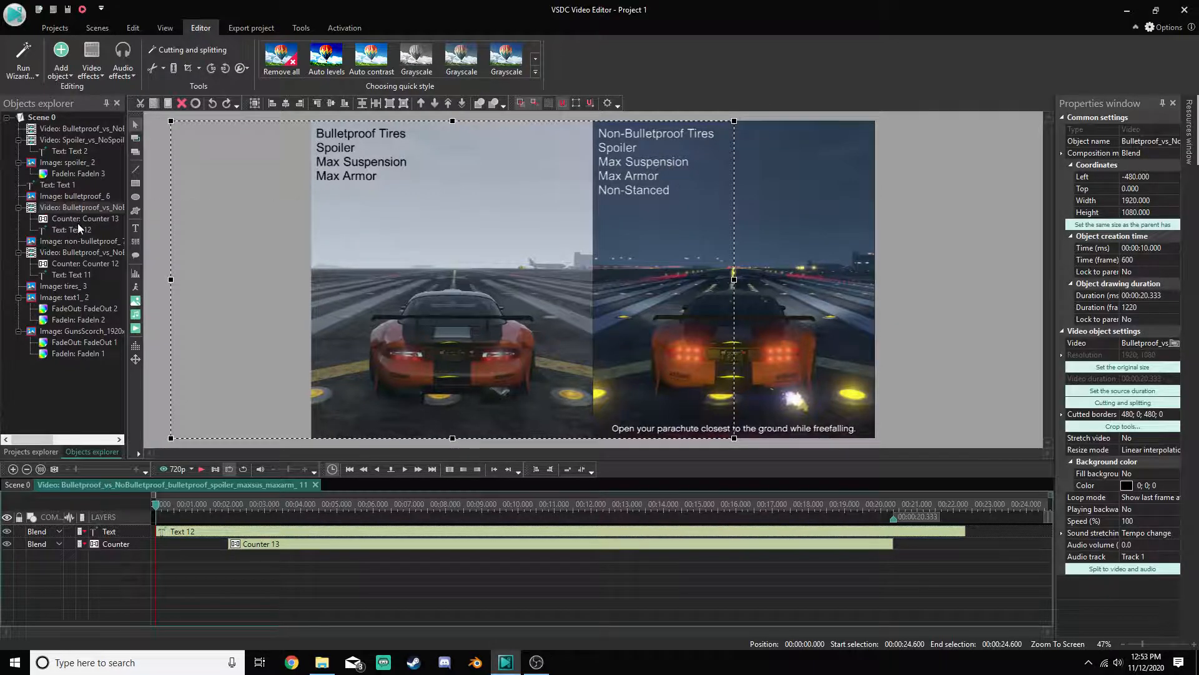
left_click(79, 273)
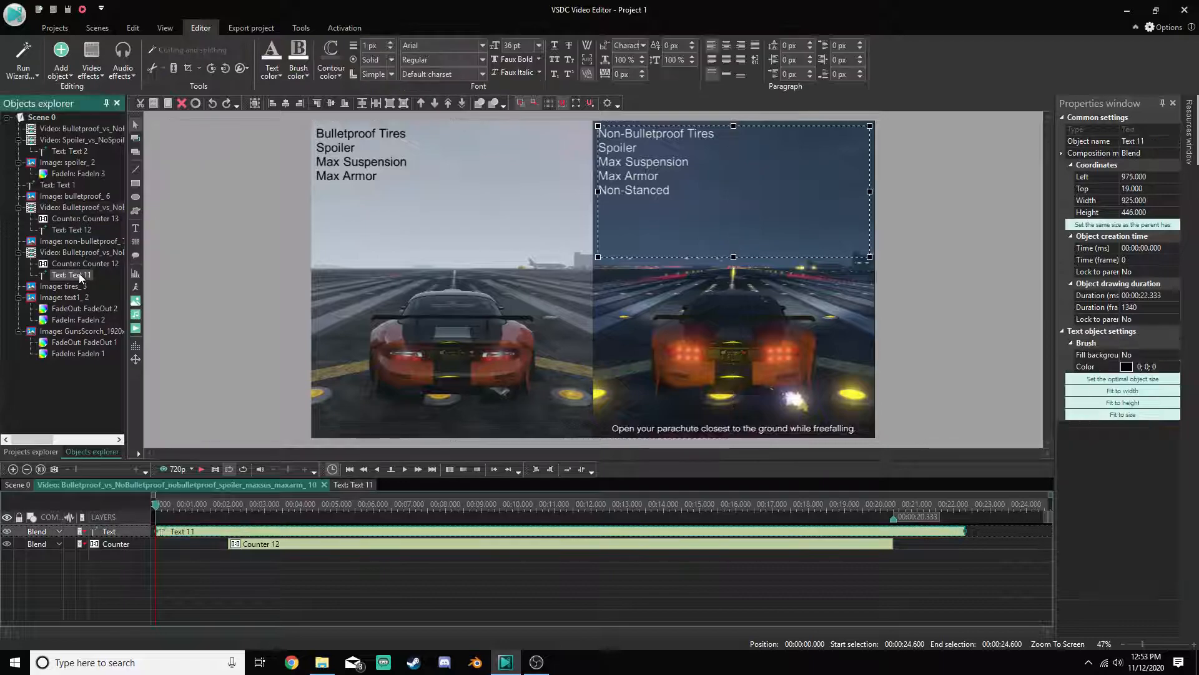
right_click(665, 193)
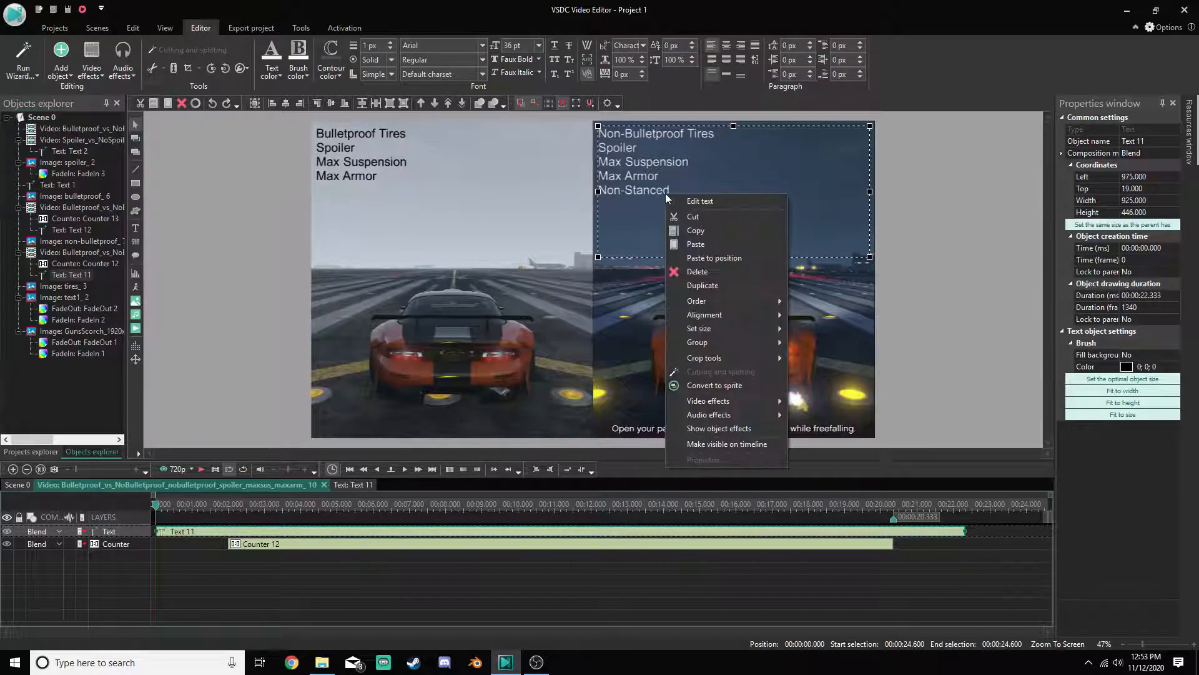
left_click(699, 200)
key("ctrl+c")
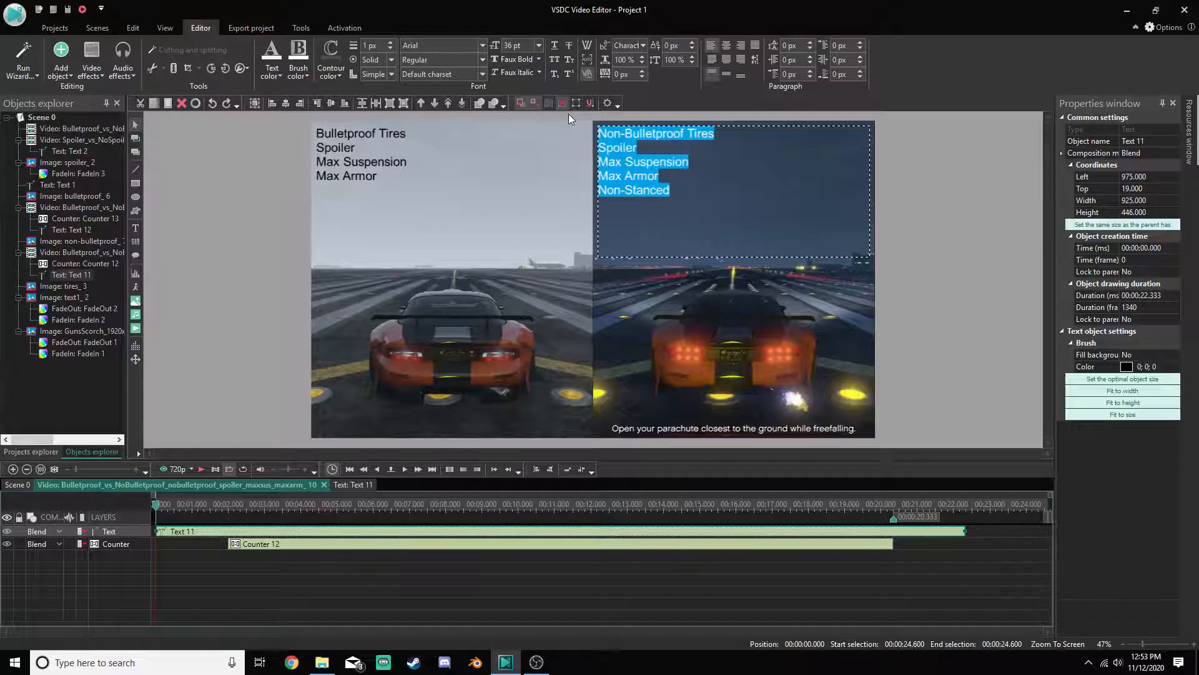
left_click(160, 591)
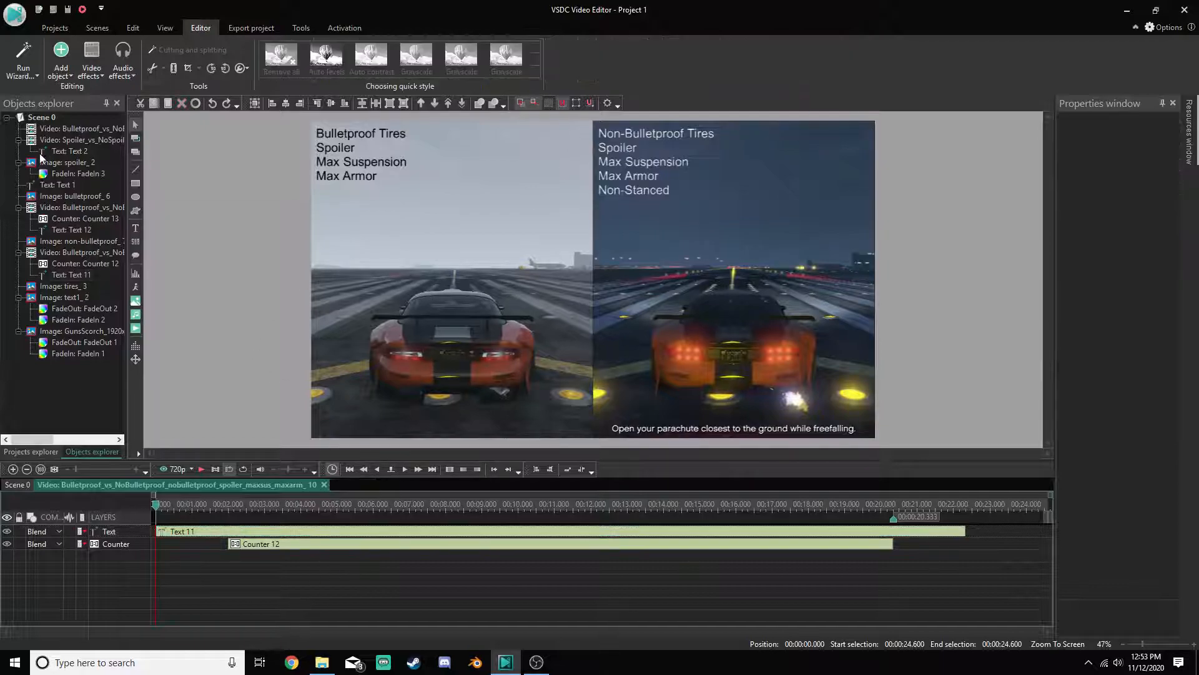
Replace the nospoiler label's text with Non-Bulletproof Tires, No Spoiler, Max Suspension, Max Armor and Non-Stanced, and colour it black
left_click(69, 151)
right_click(691, 194)
left_click(718, 203)
left_click_drag(718, 201, 607, 152)
key("ctrl+a")
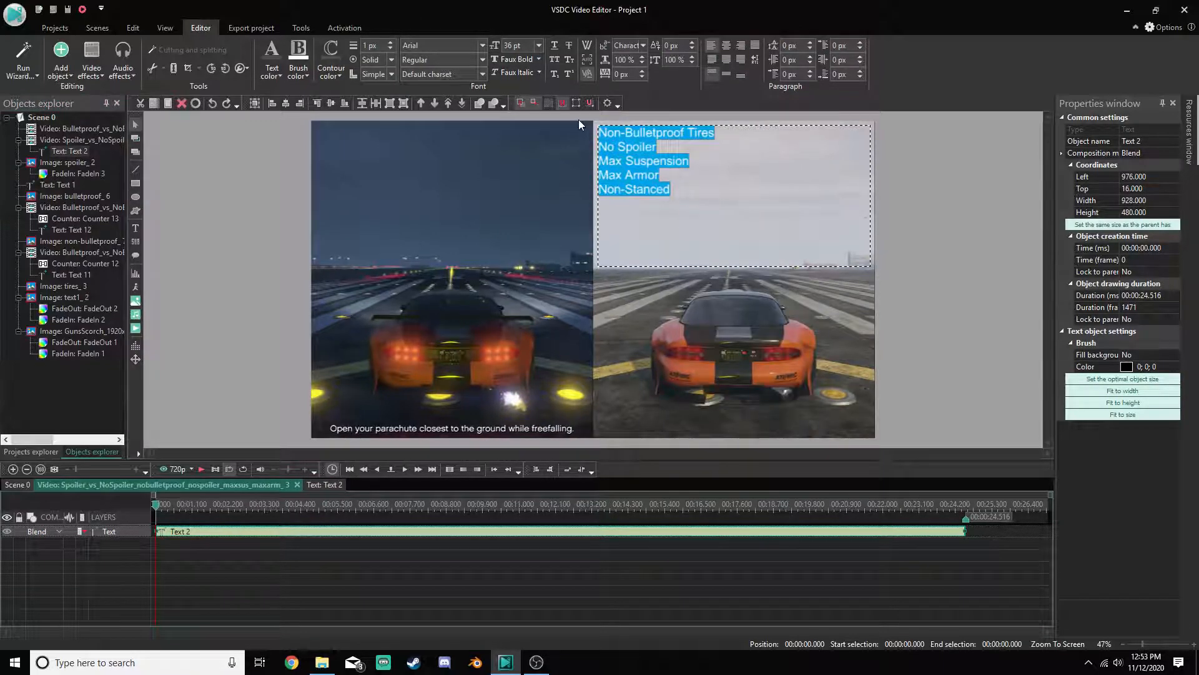
key("Delete")
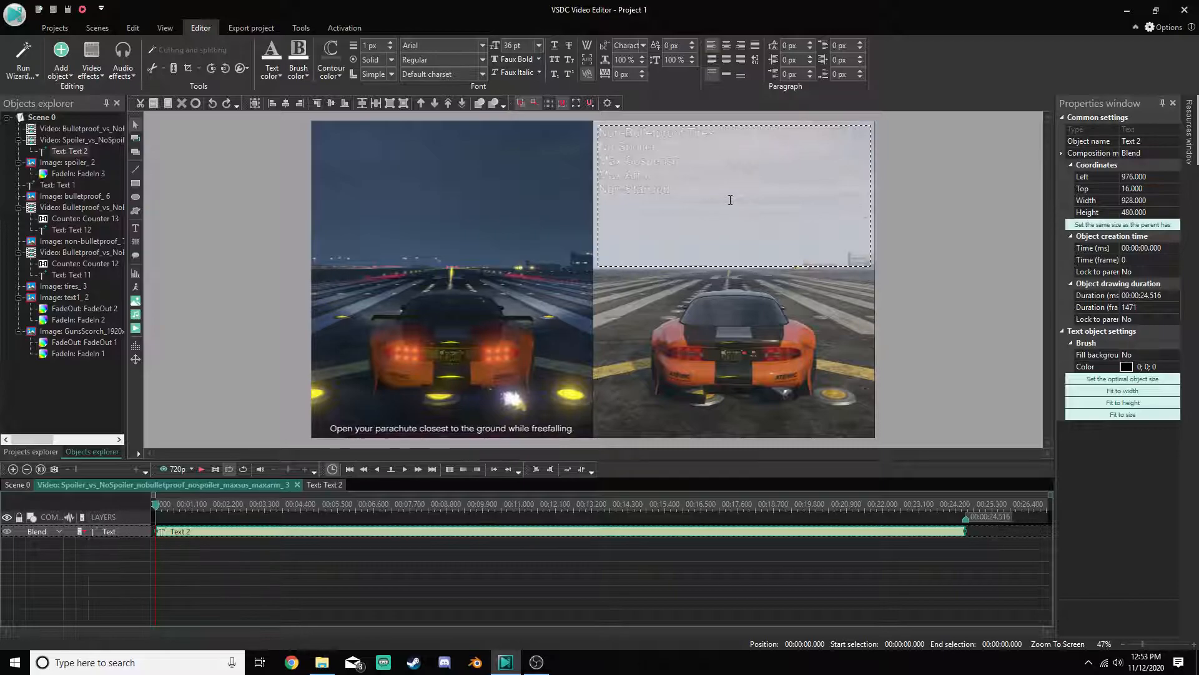
key("ctrl+a")
left_click(271, 67)
left_click(277, 141)
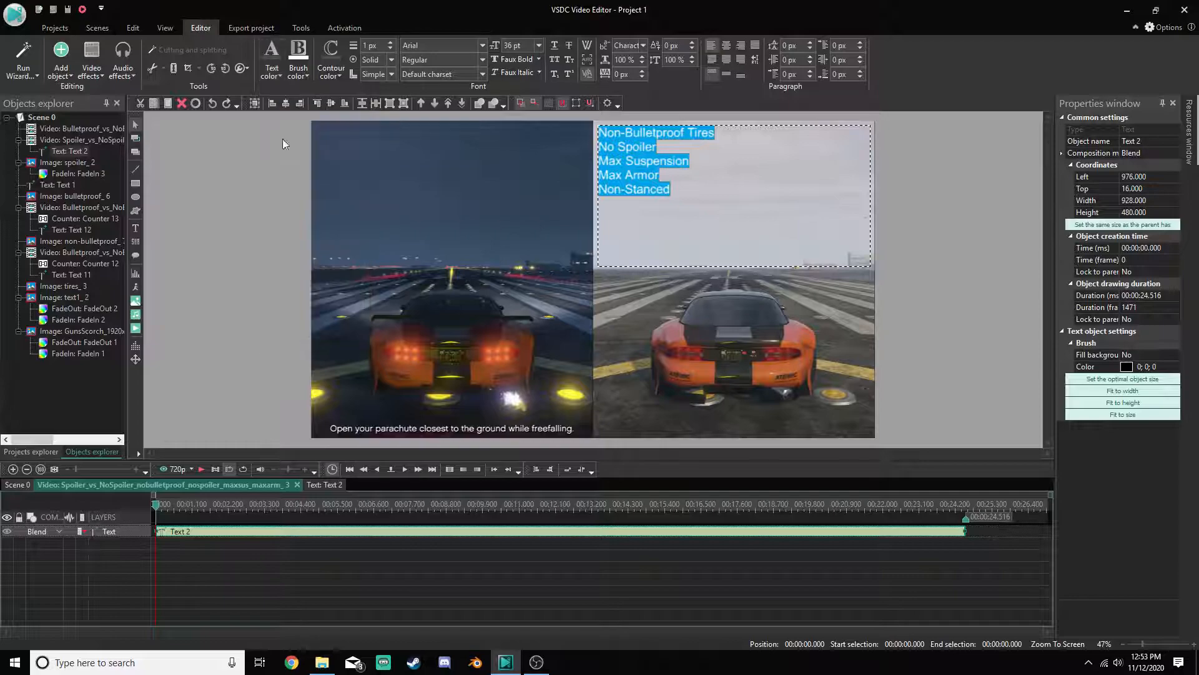
Leave the nospoiler clip's contents and open the spoiler clip from the main scene for editing
left_click(981, 281)
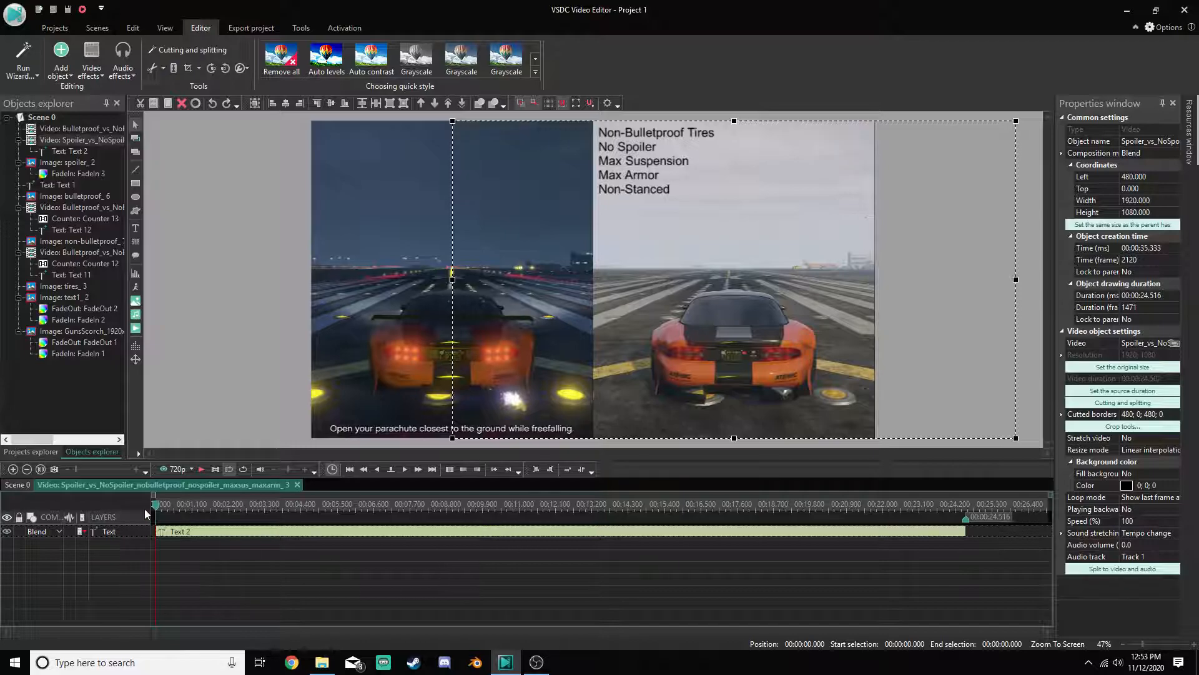
left_click(79, 131)
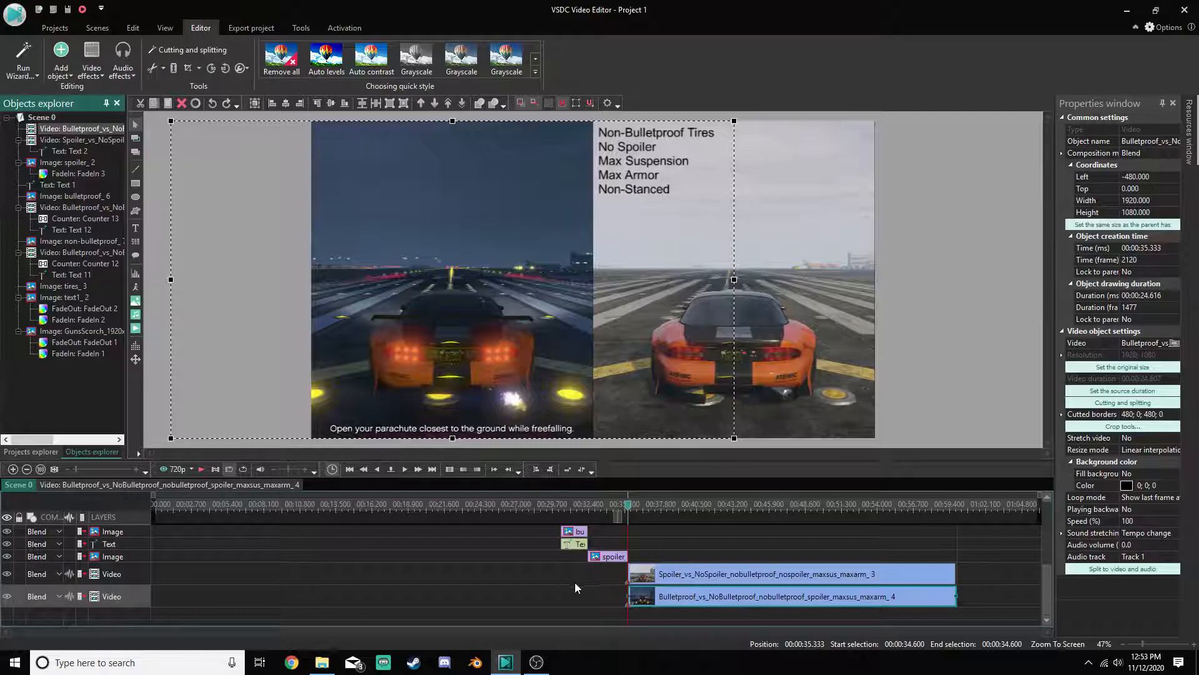
left_click(721, 577)
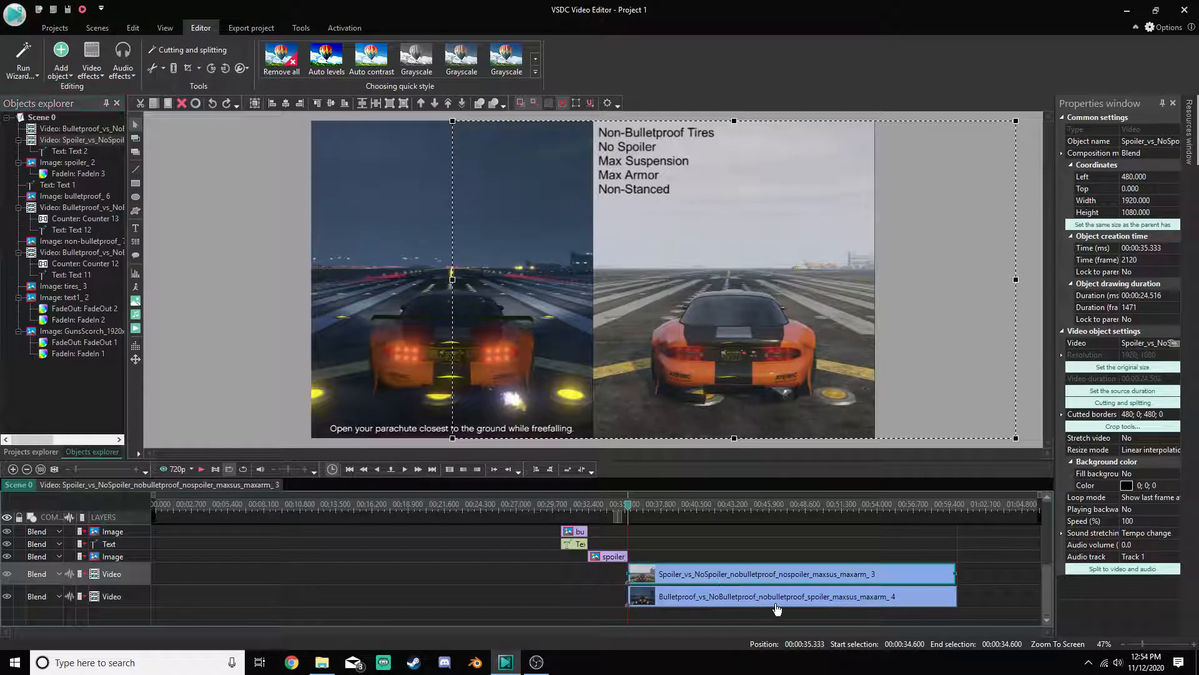
double_click(754, 597)
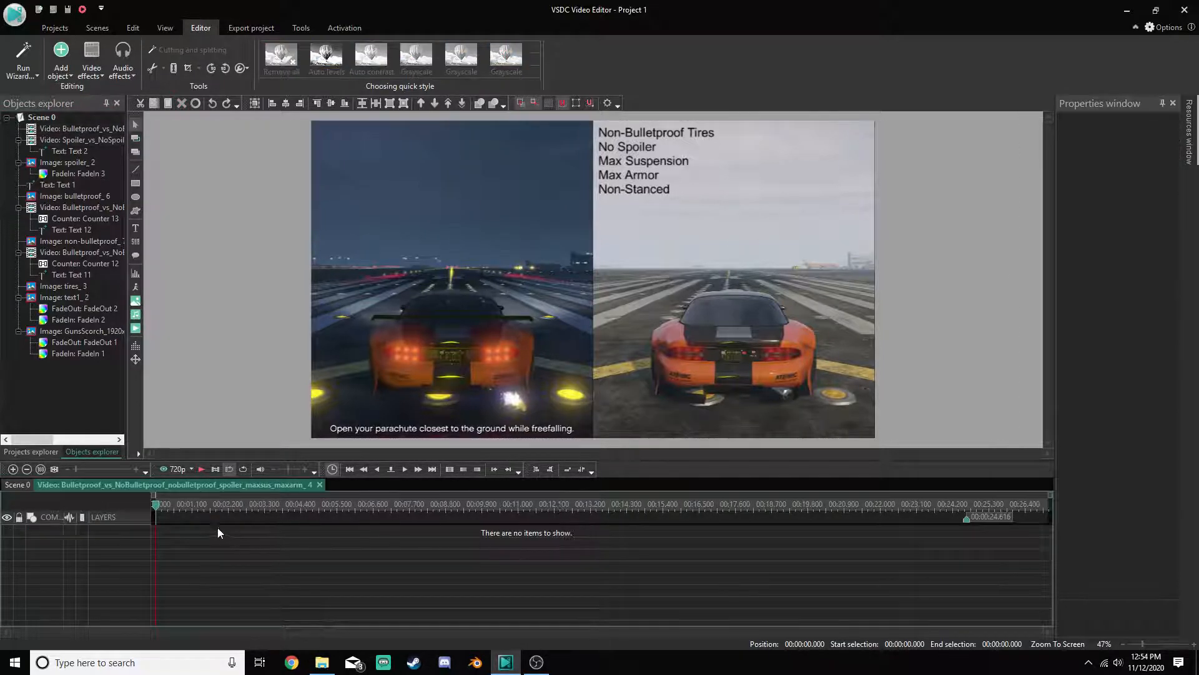
Add a 928 by 480 text box over the spoiler clip's sky reading Non-Bulletproof Tires, Spoiler, Max Suspension, Max Armor and Non-Stanced
left_click(62, 72)
mouse_move(107, 193)
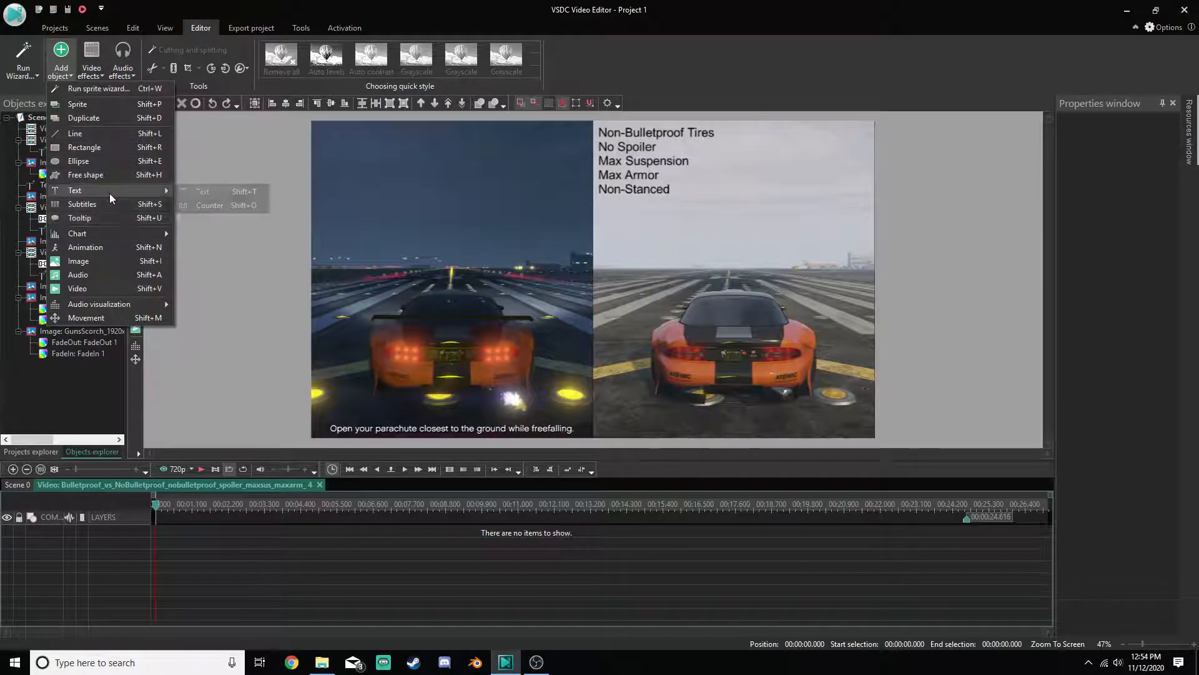
left_click(231, 194)
left_click(716, 392)
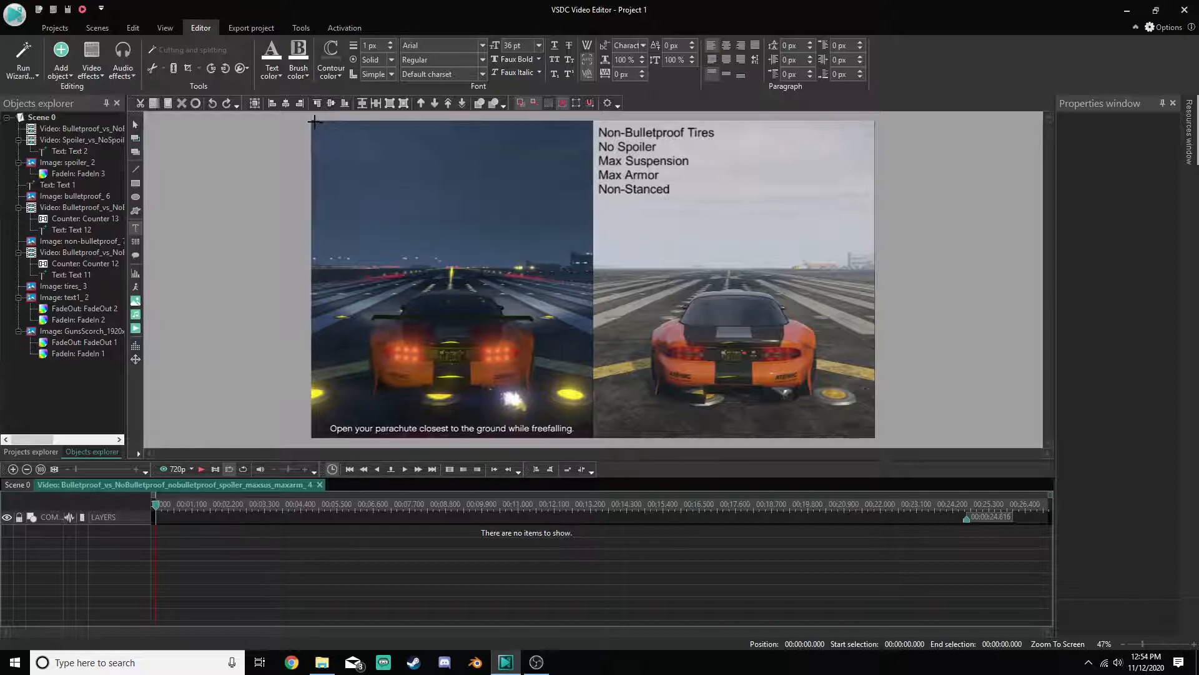
left_click_drag(313, 123, 585, 267)
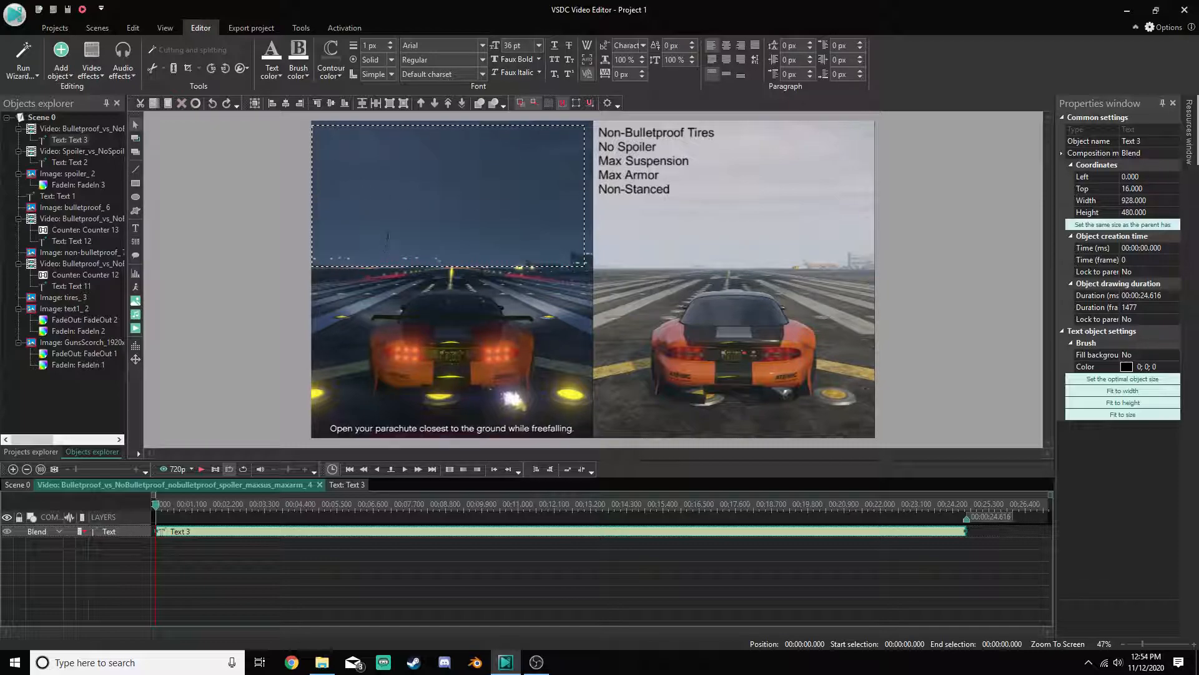
key("ctrl+v")
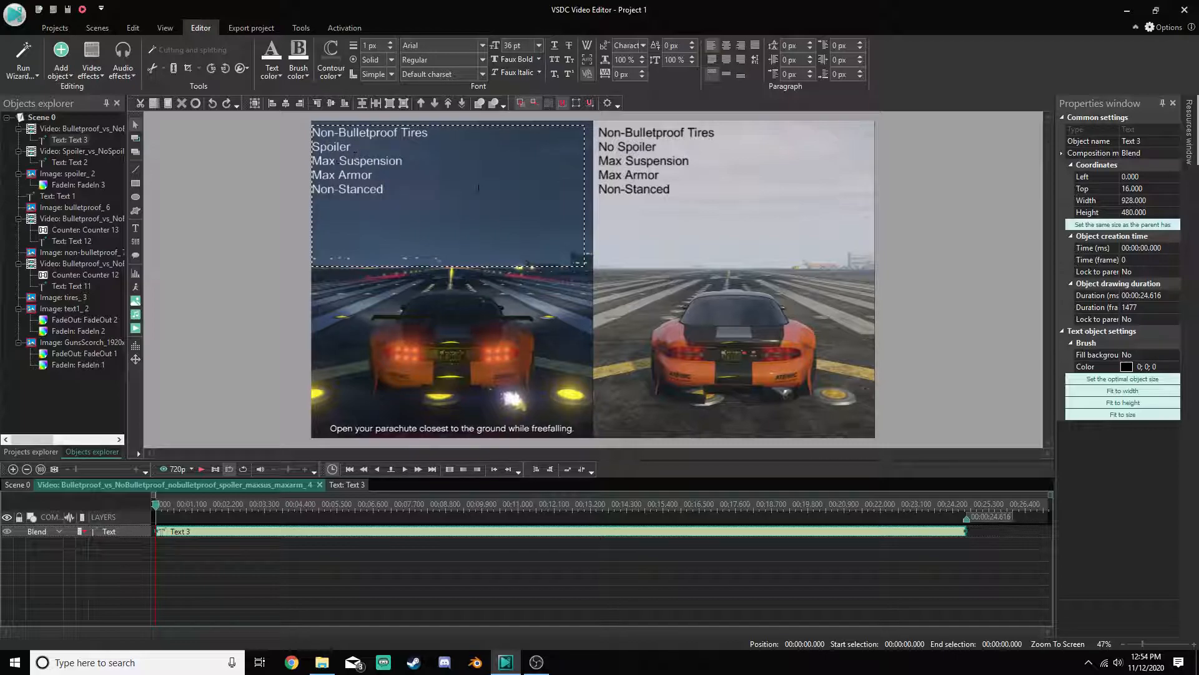
Shift the spoiler clip's text label slightly right, away from the left edge of the video frame
left_click(308, 320)
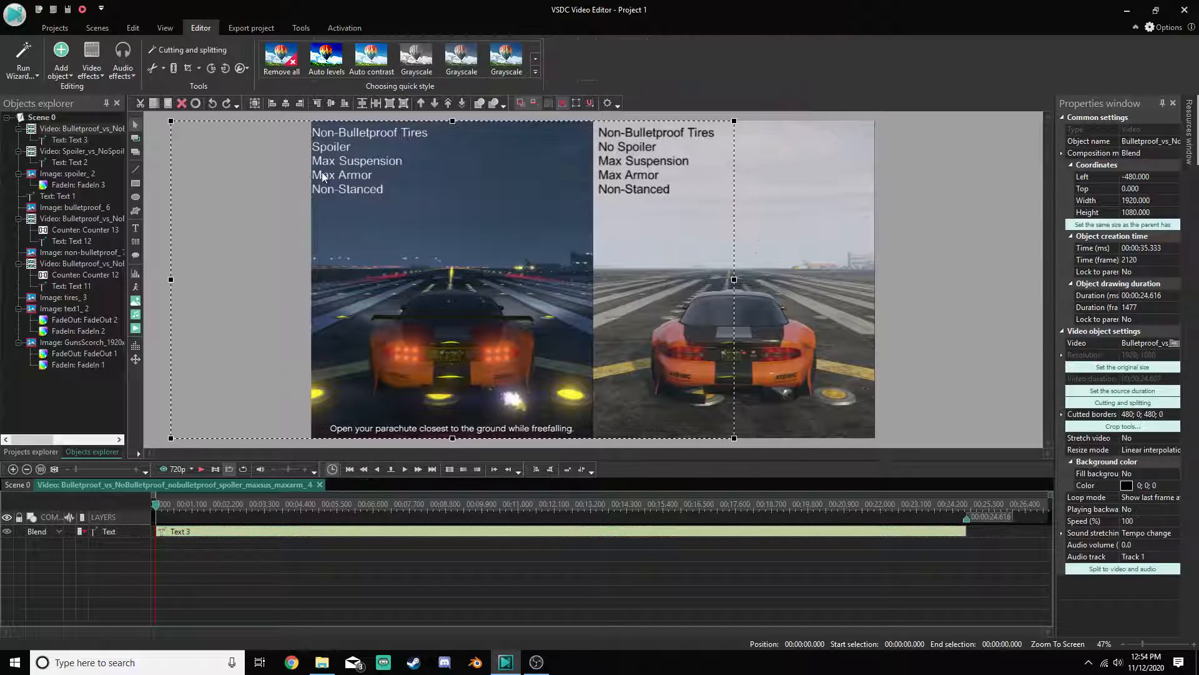
left_click(378, 536)
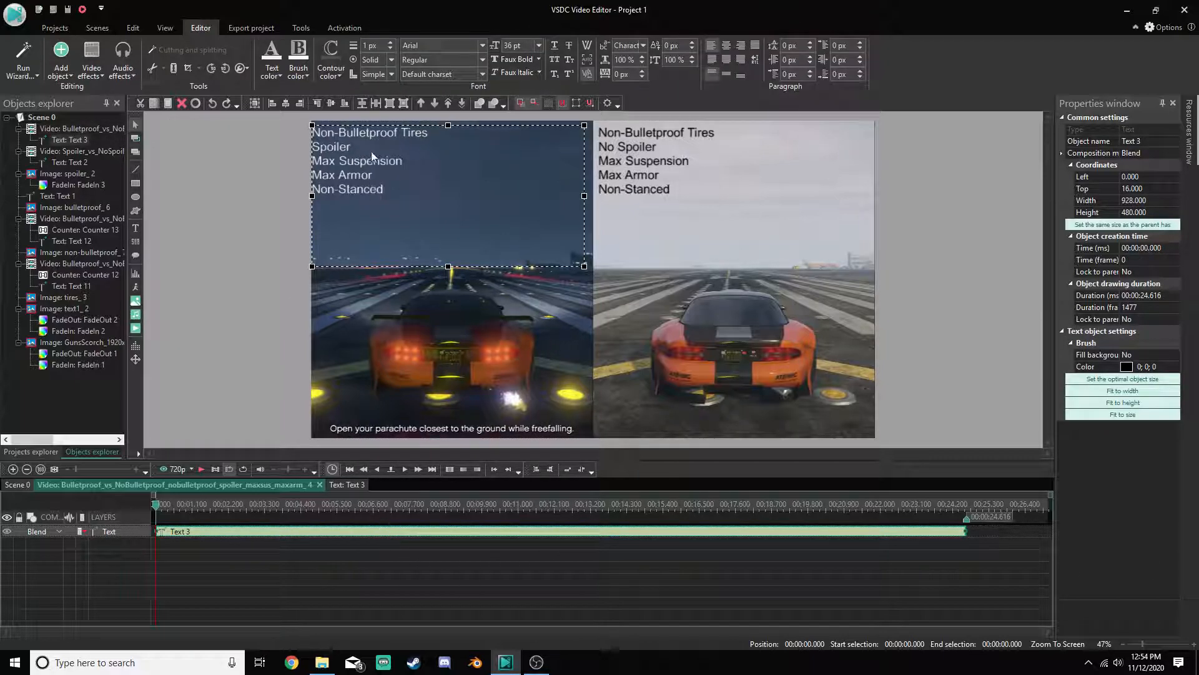
left_click(480, 543)
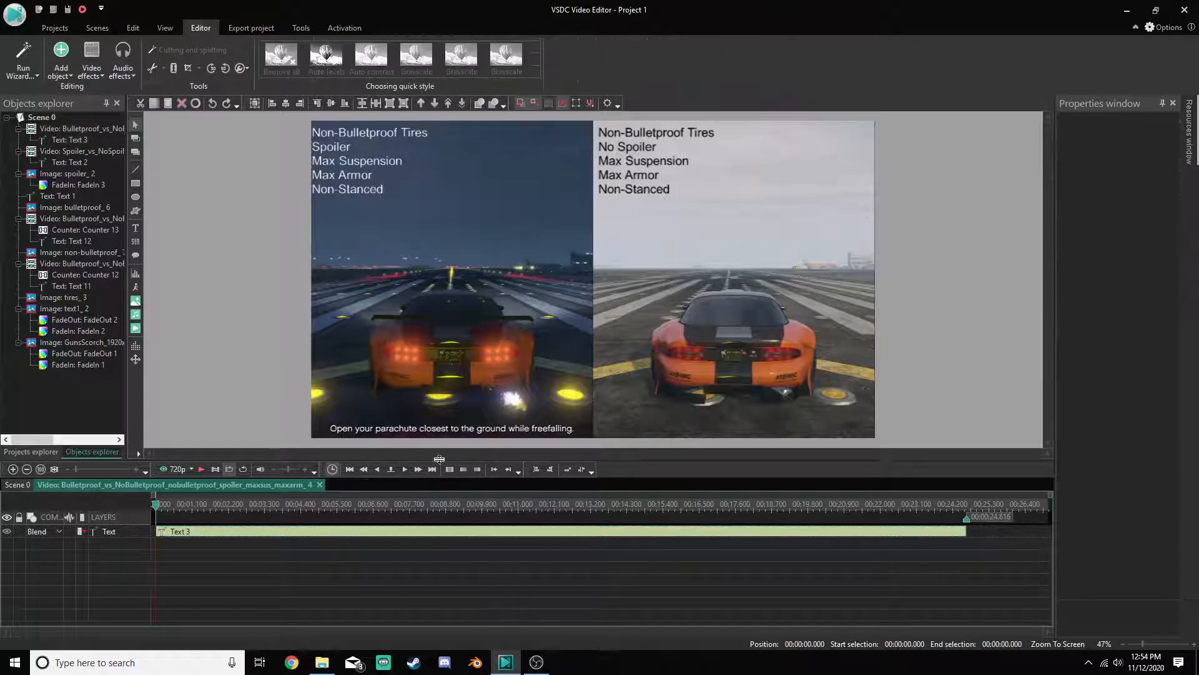
left_click(354, 174)
left_click_drag(357, 173, 355, 172)
left_click(646, 558)
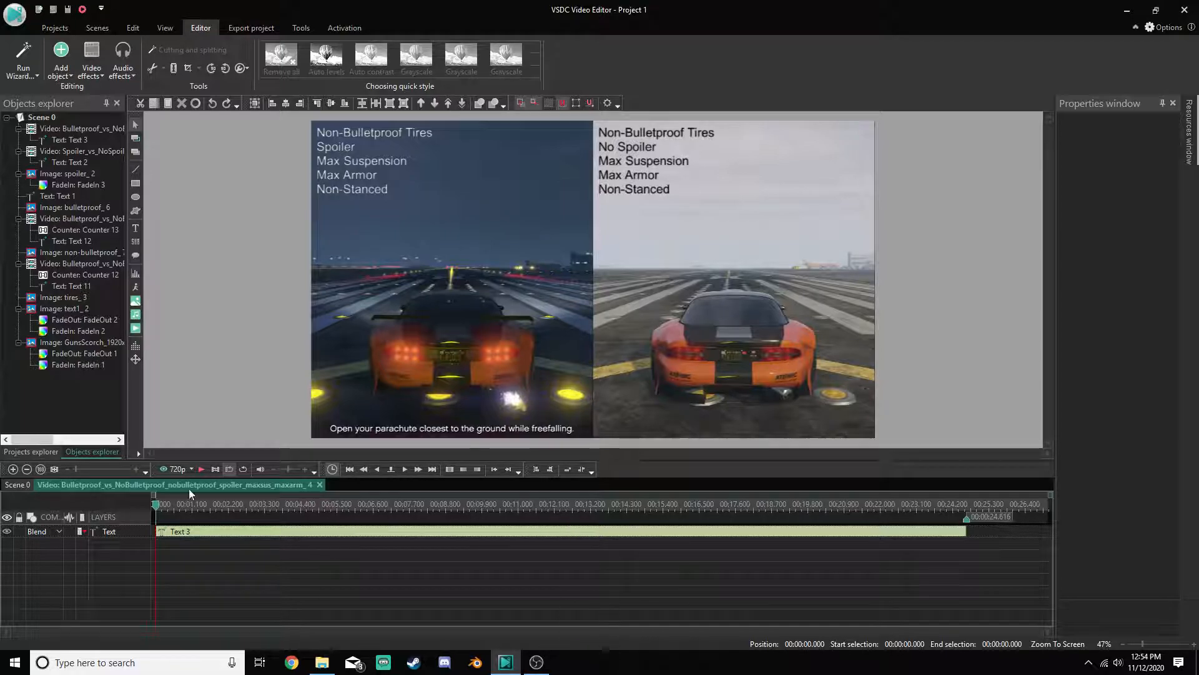
Start a counter object inside the spoiler clip with a manual start position of about 2 seconds
left_click(62, 66)
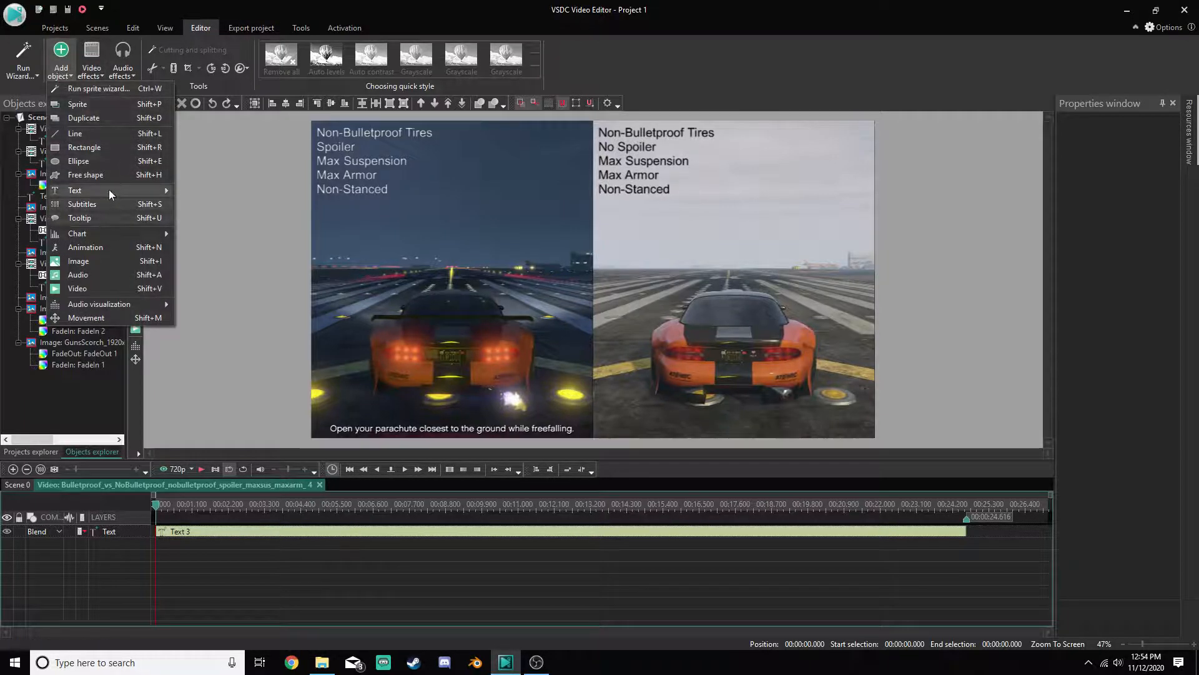
mouse_move(116, 189)
left_click(223, 200)
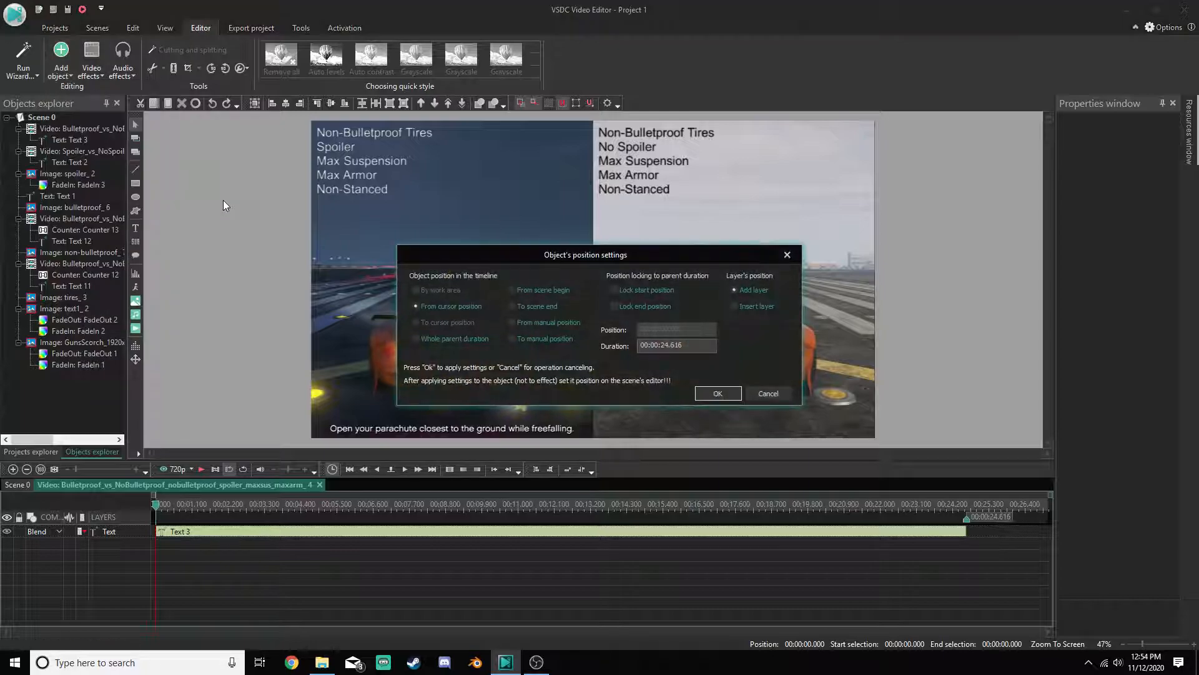
left_click(551, 326)
type("2.200")
left_click(722, 388)
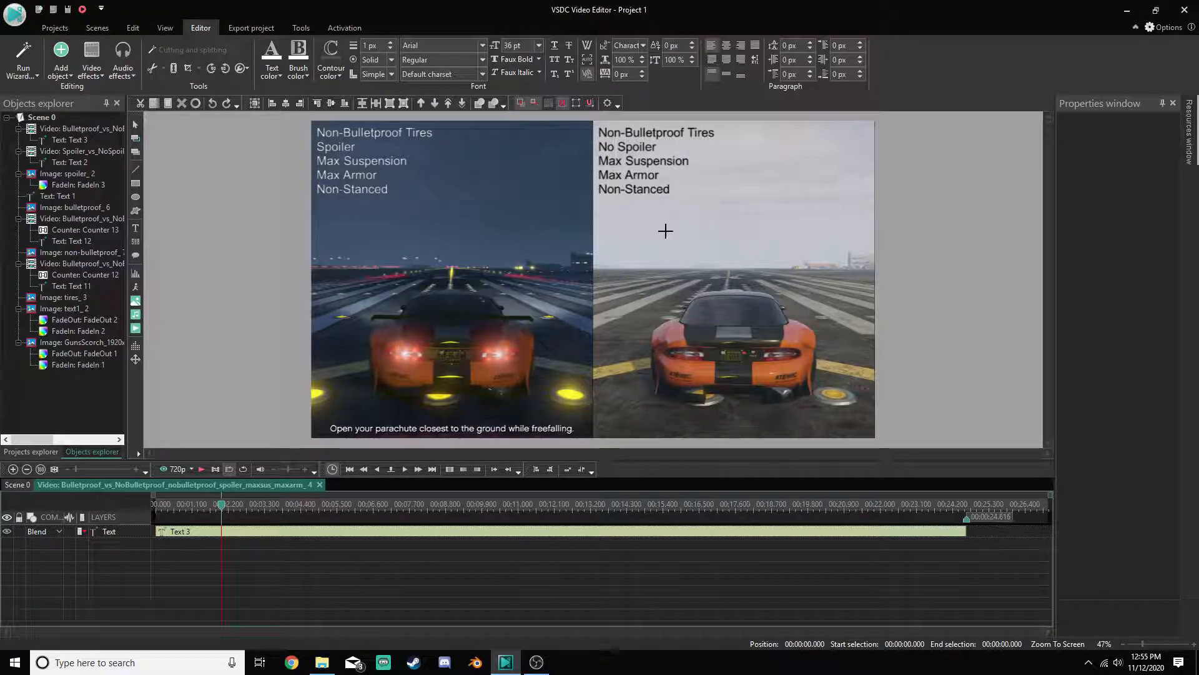
Draw the counter over the night-time clip and reposition it centred above the car, just over the horizon
left_click_drag(358, 215, 514, 266)
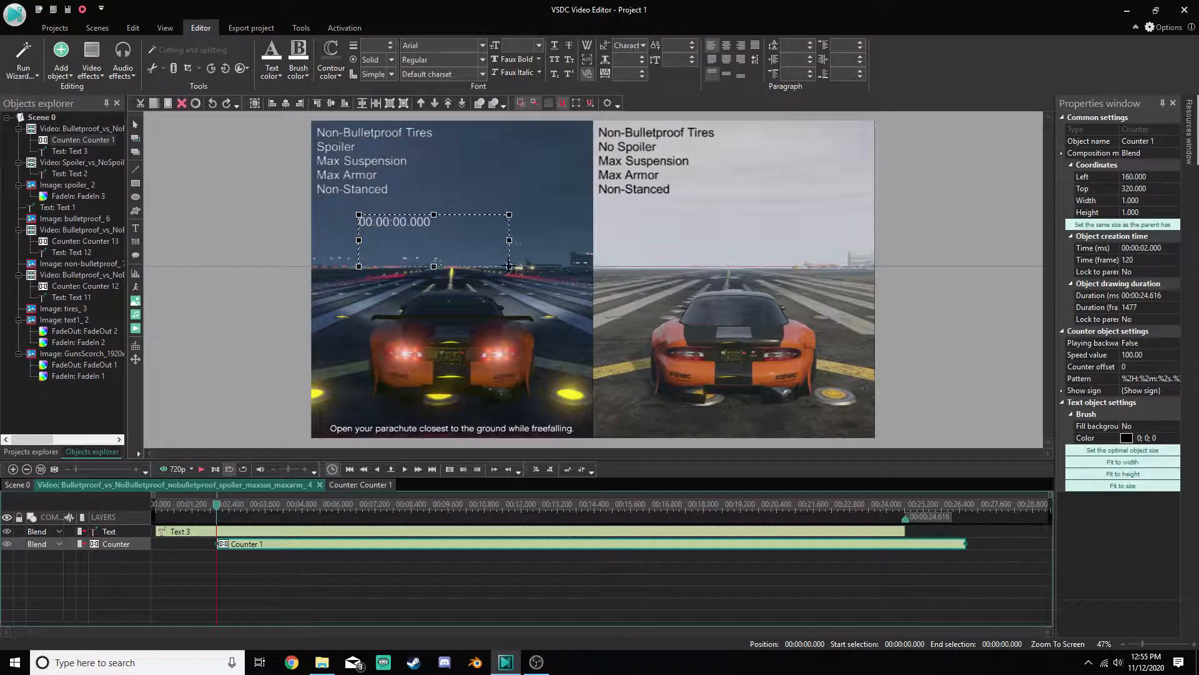
left_click(396, 561)
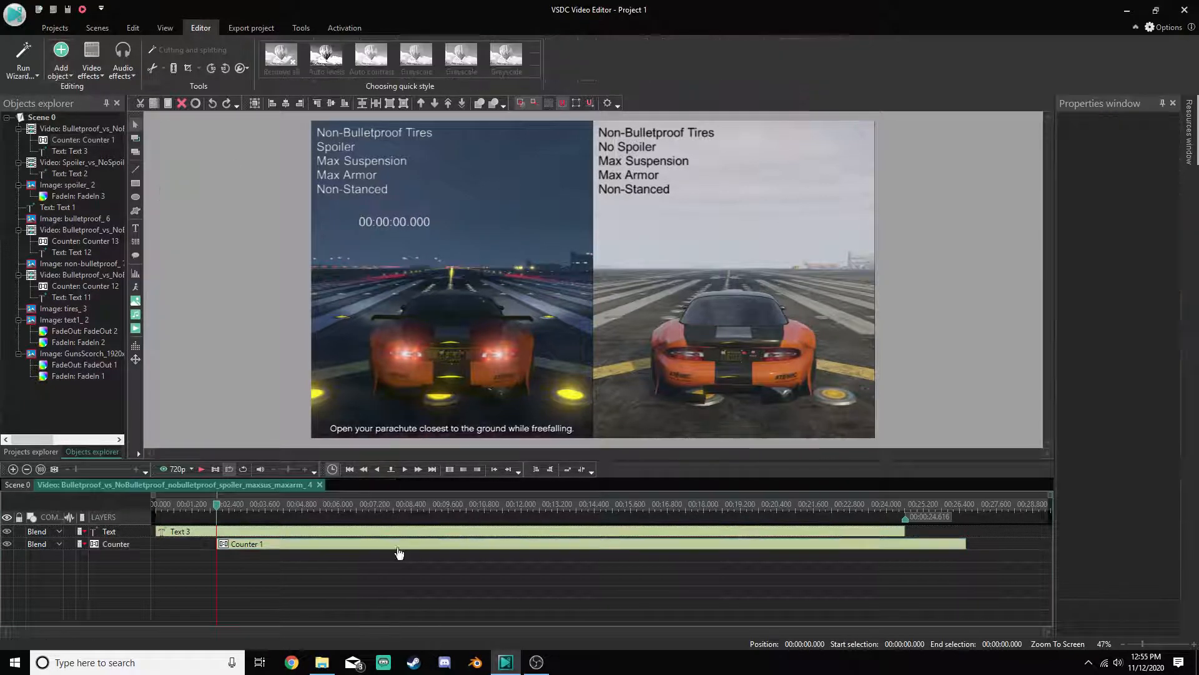
left_click_drag(386, 222, 442, 235)
left_click(547, 575)
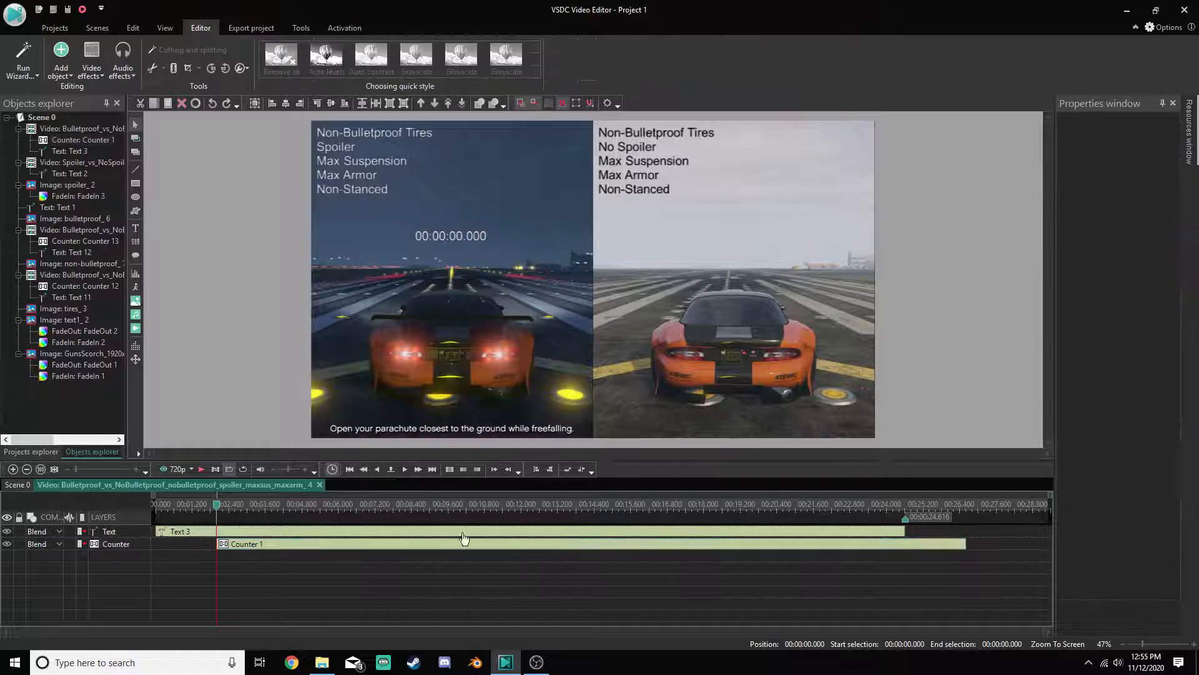
Open the Spoiler_vs_NoSpoiler_nobulletproof_nospoiler_maxsus_maxarm_3 clip's own timeline for editing
left_click(71, 165)
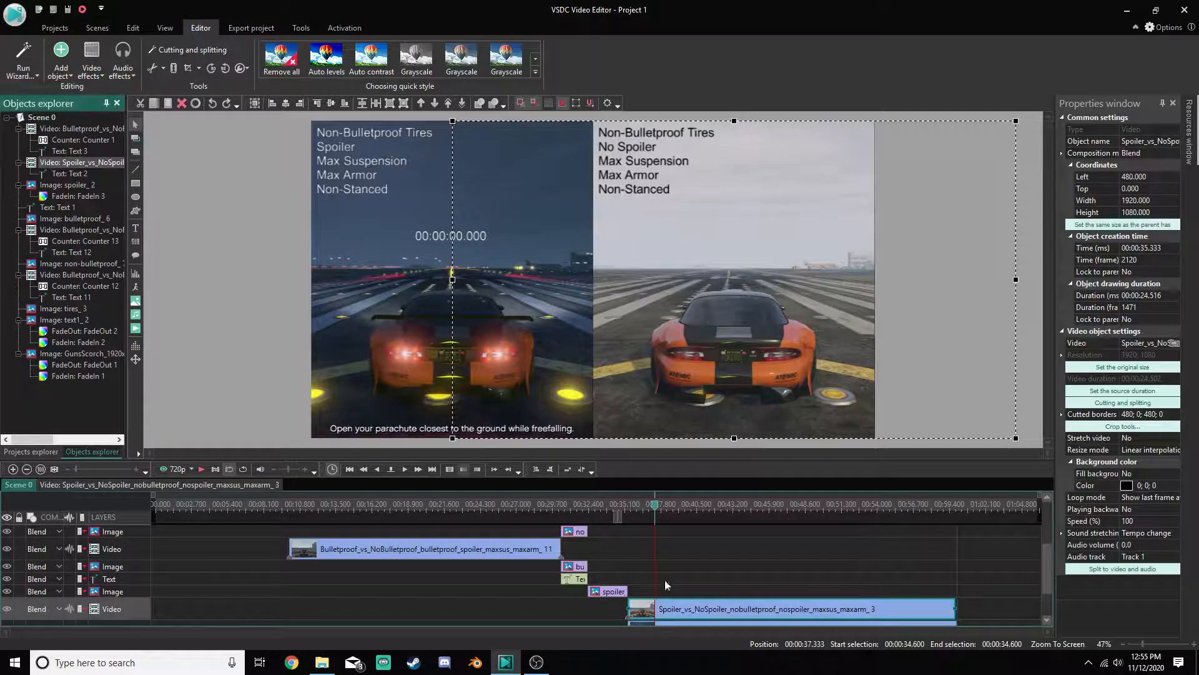
double_click(699, 575)
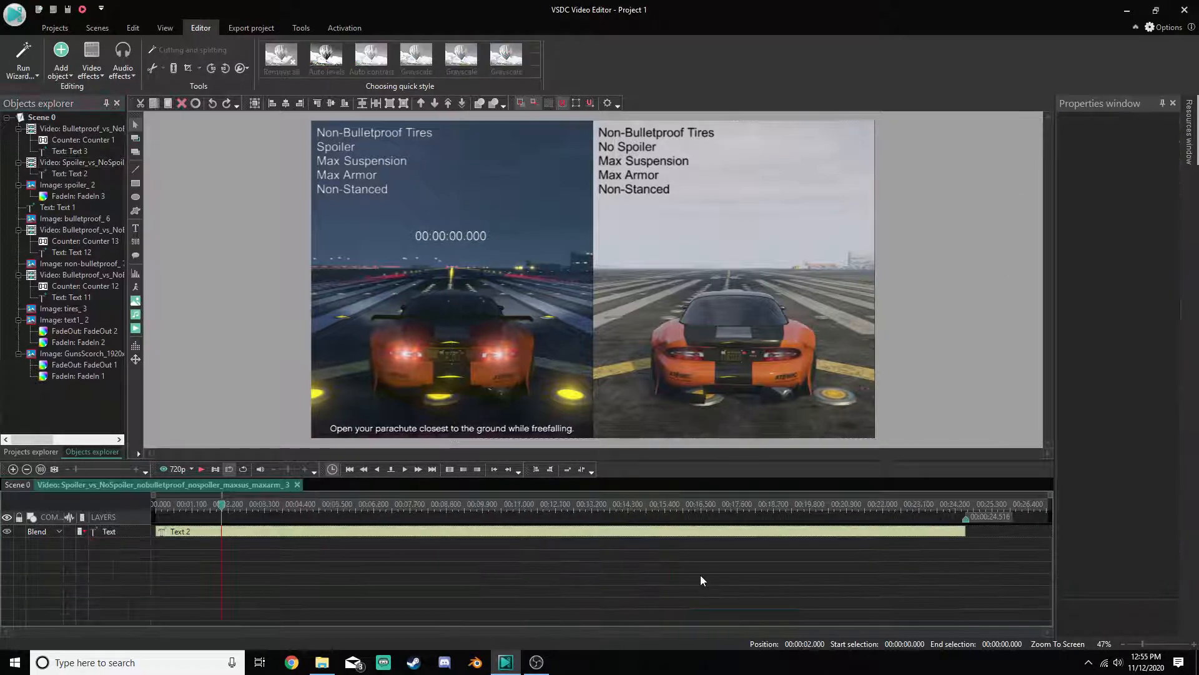
left_click(63, 67)
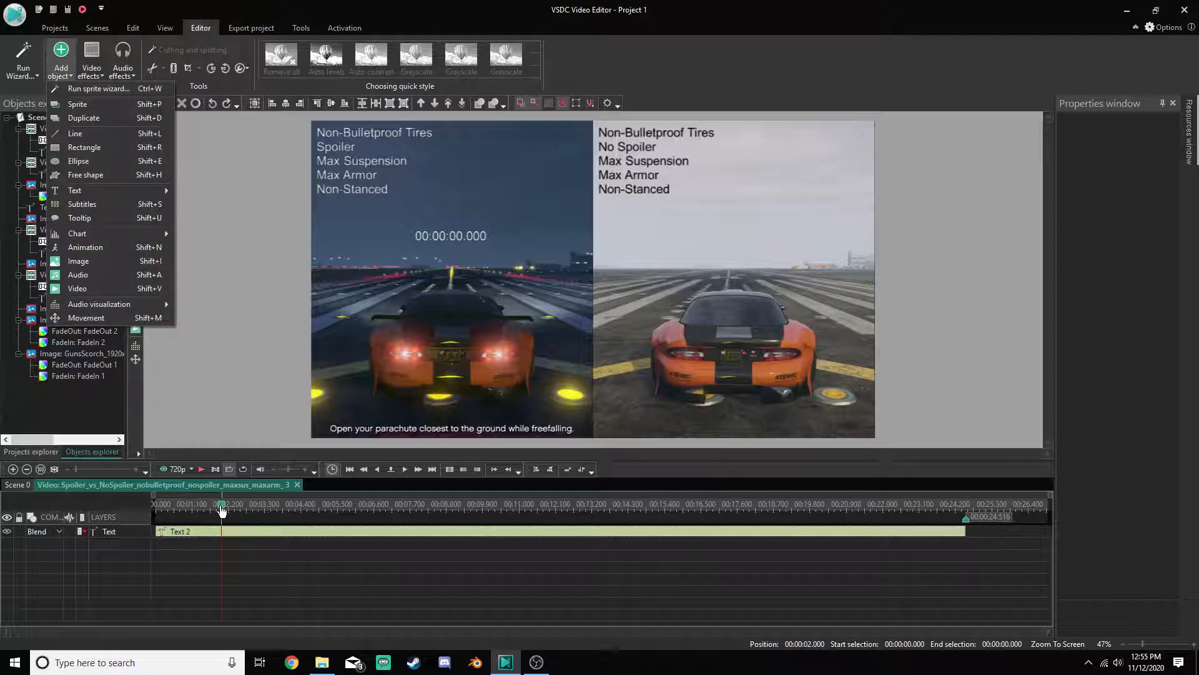
mouse_move(107, 190)
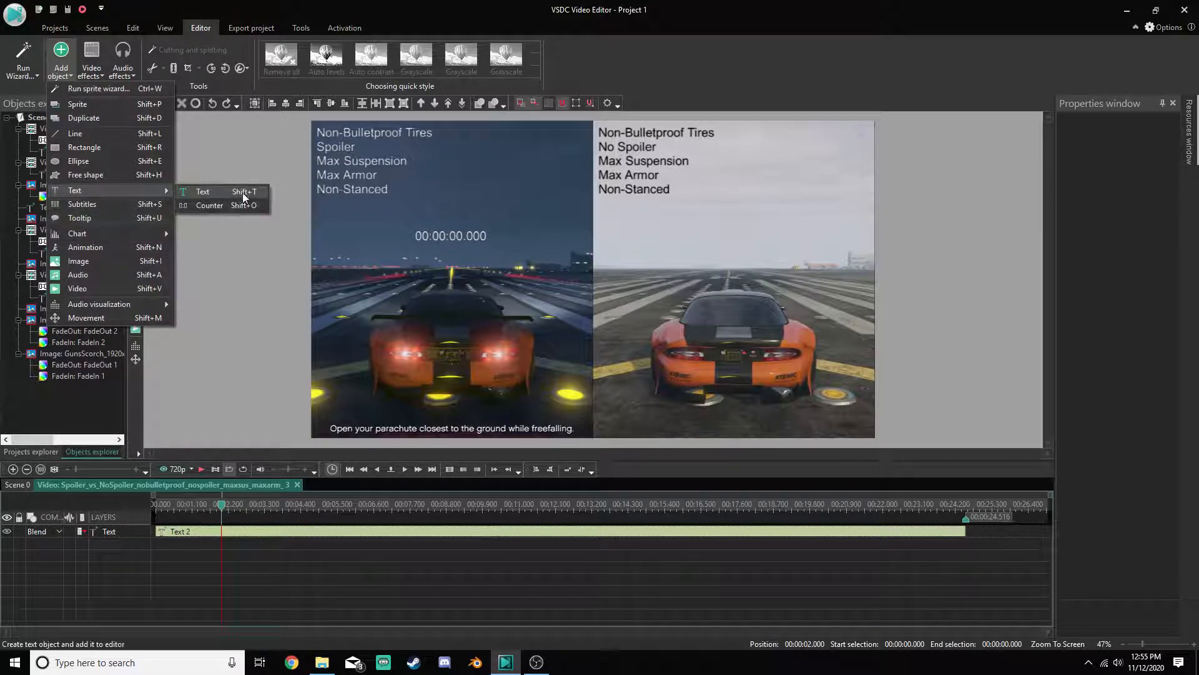
left_click(243, 192)
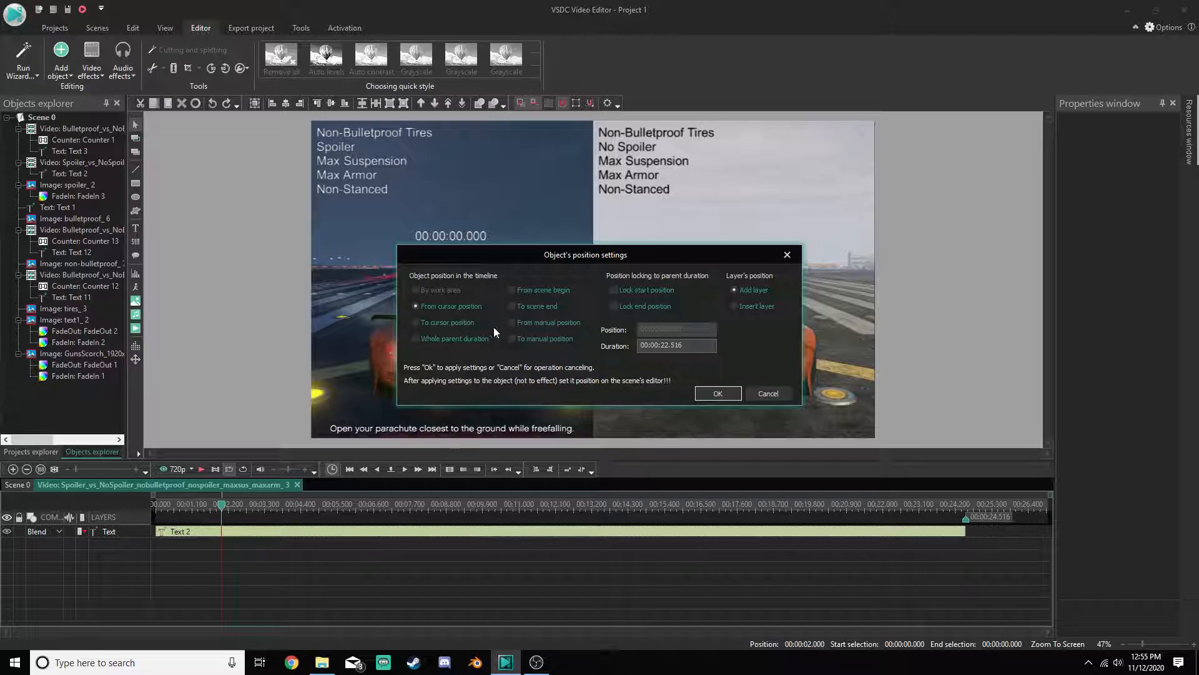
left_click(716, 394)
left_click_drag(669, 207, 823, 288)
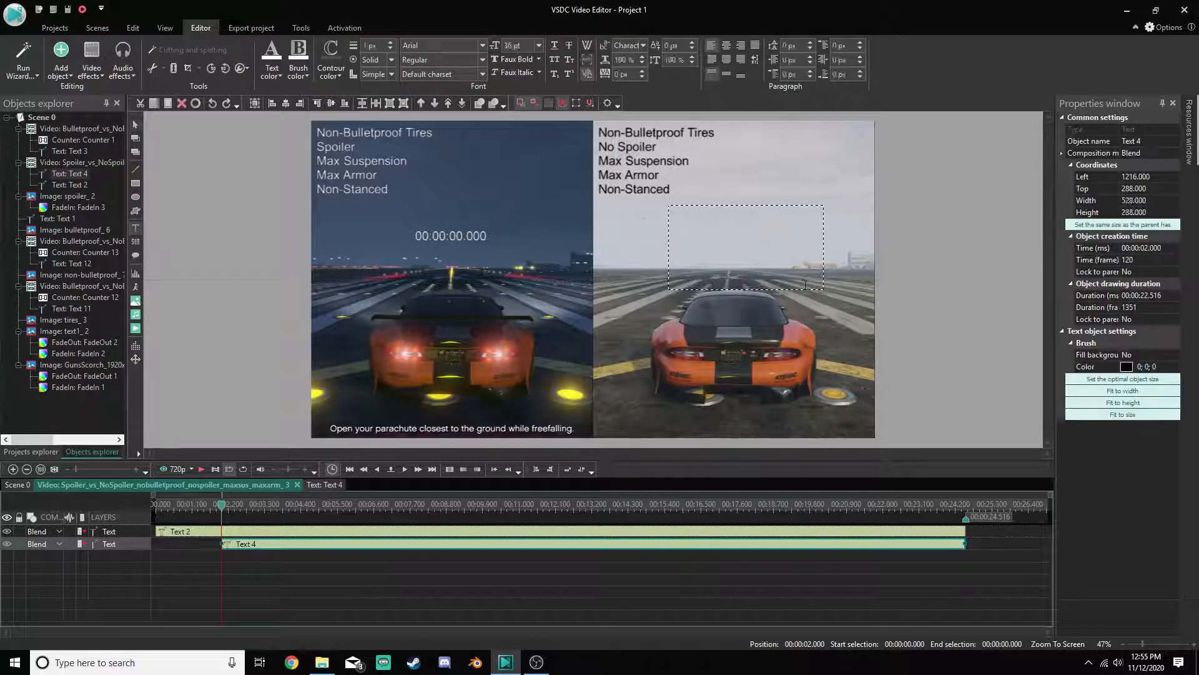
left_click(271, 69)
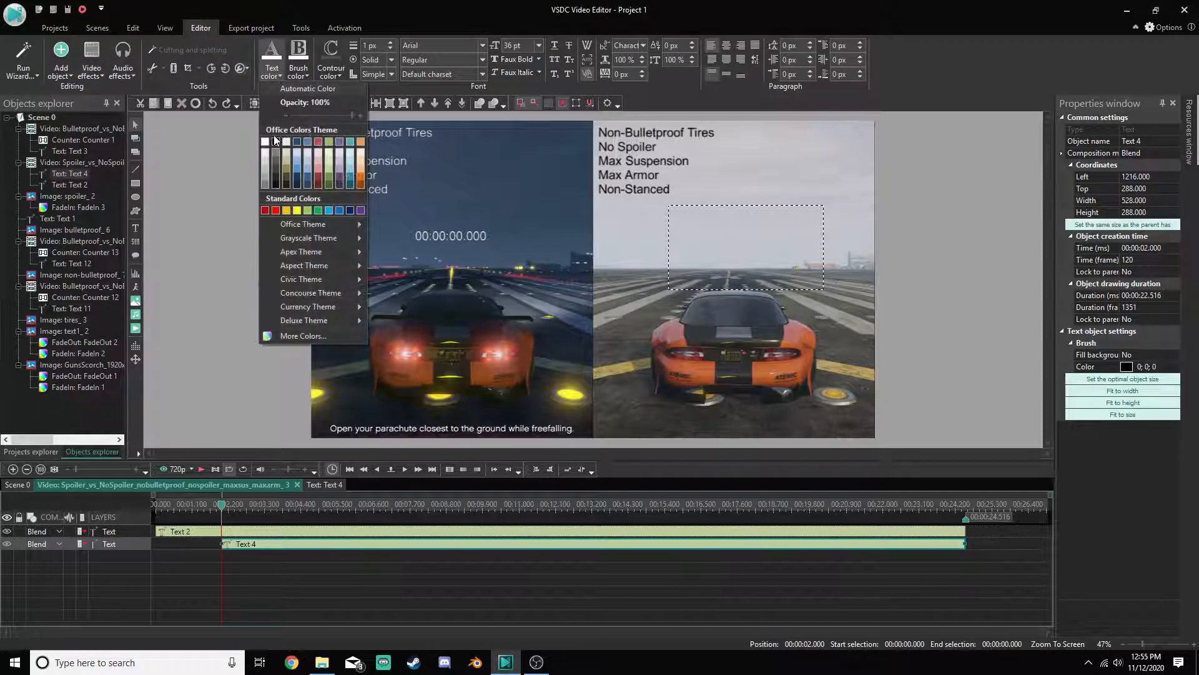
left_click(275, 140)
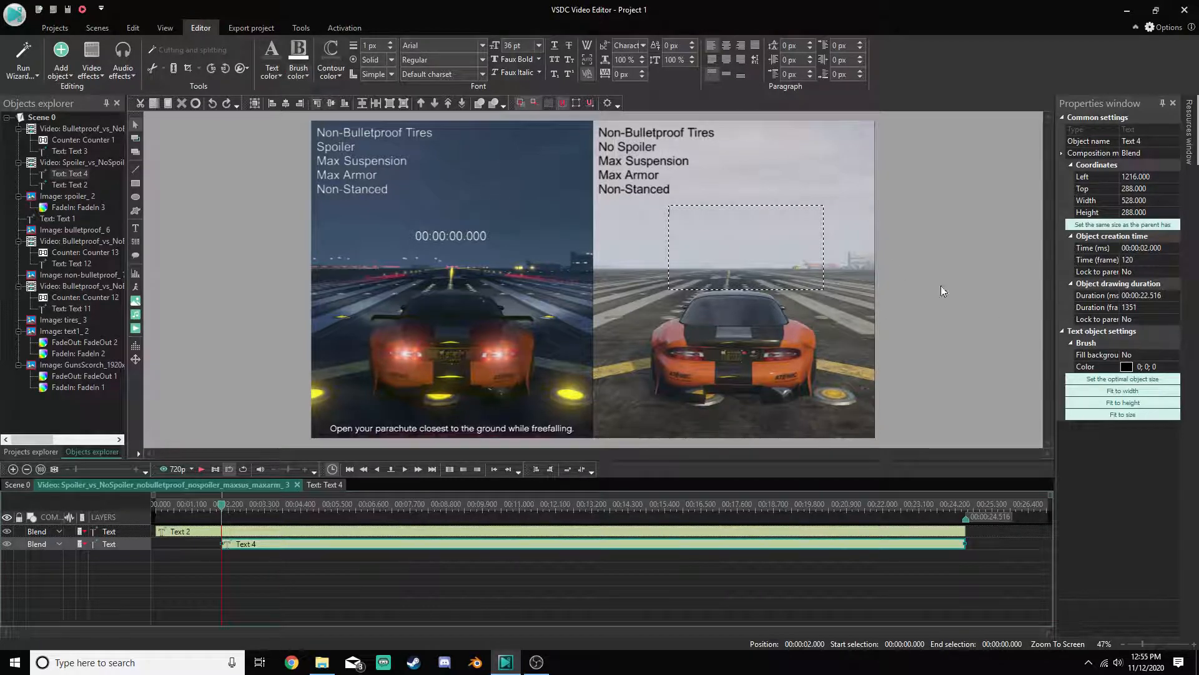
left_click(1134, 368)
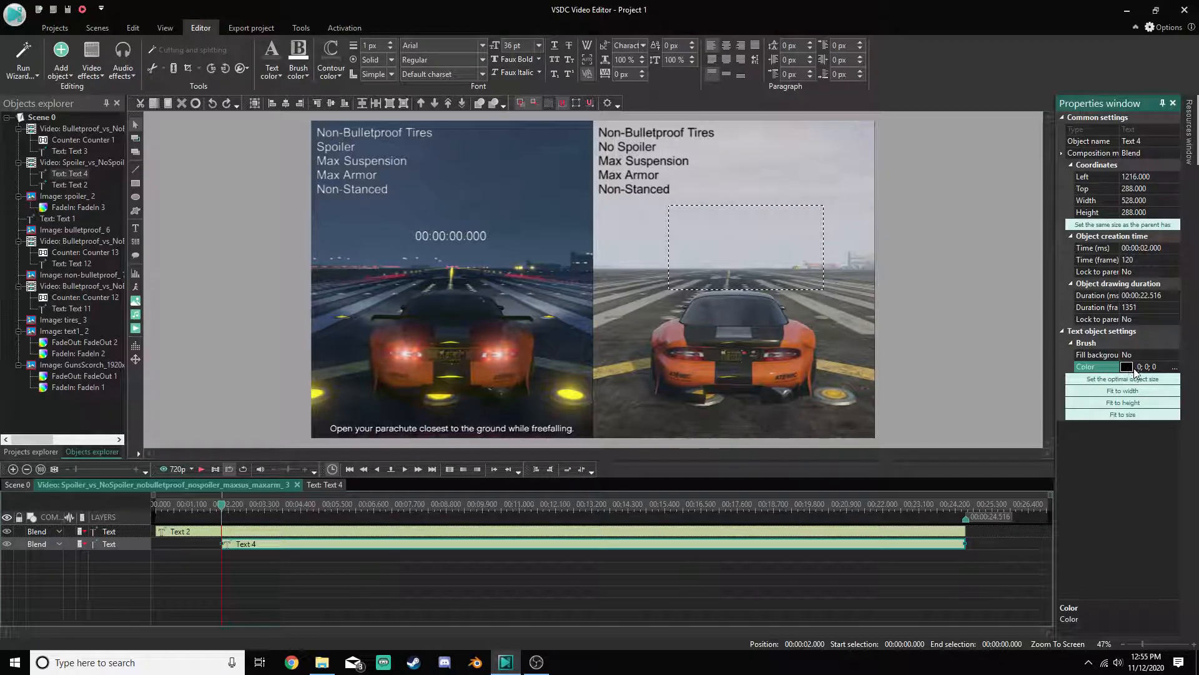
left_click(1175, 367)
left_click(604, 386)
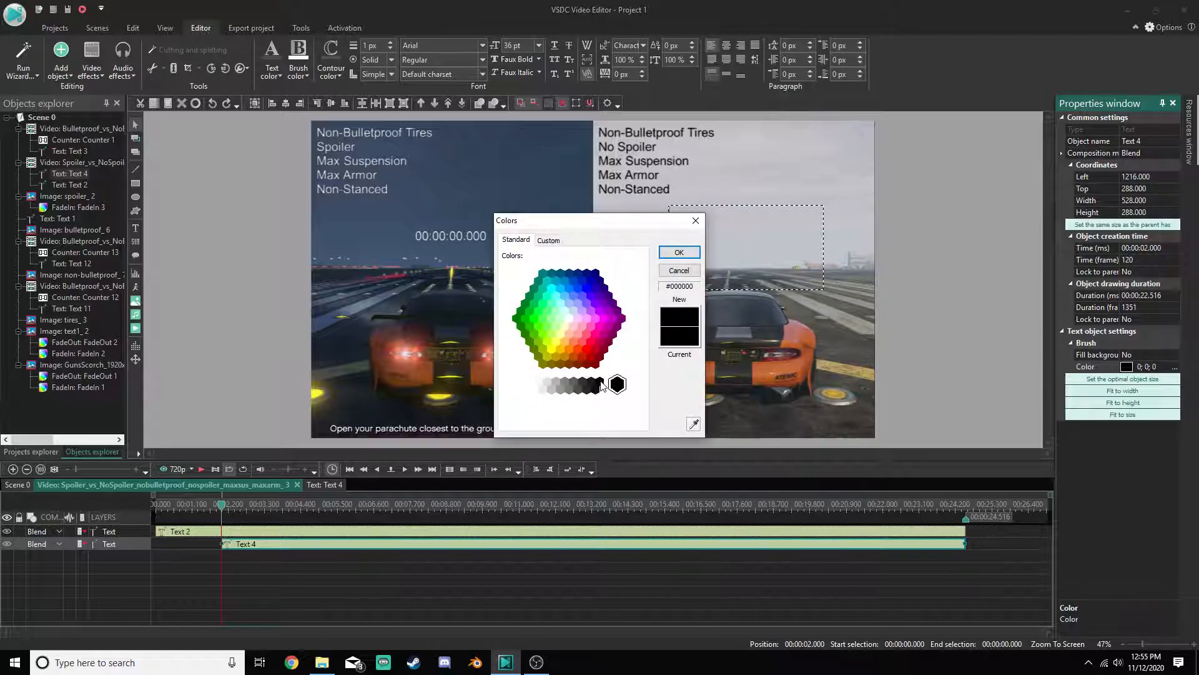
left_click(680, 252)
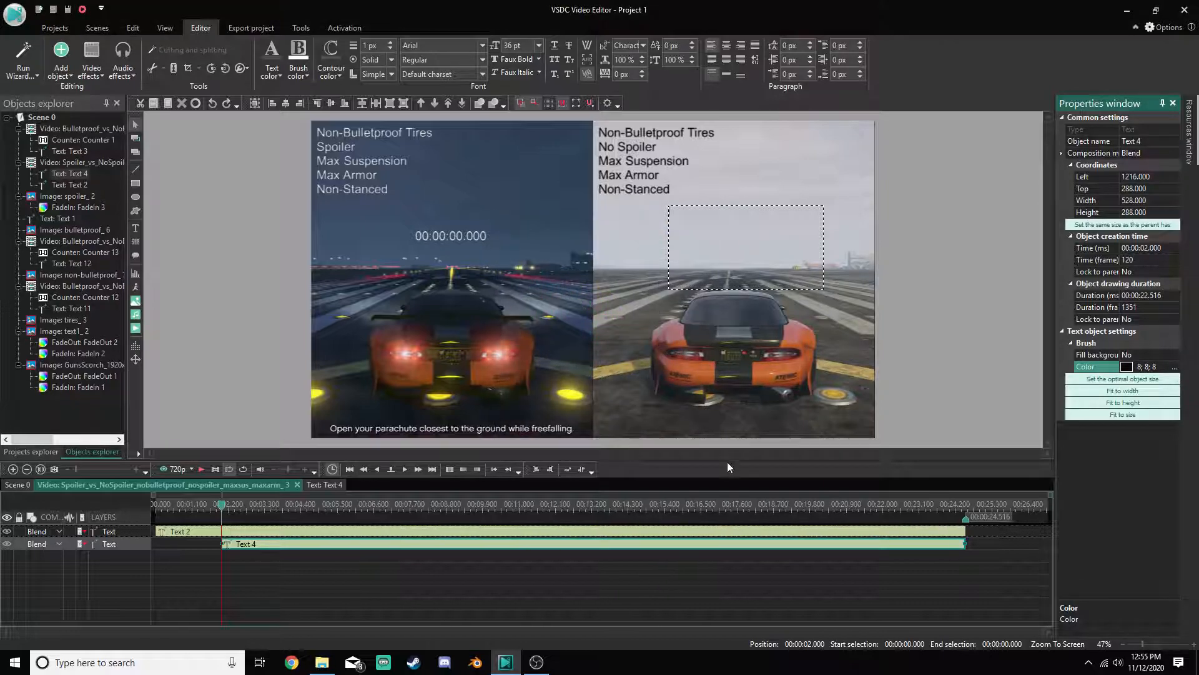
left_click(814, 568)
left_click(635, 550)
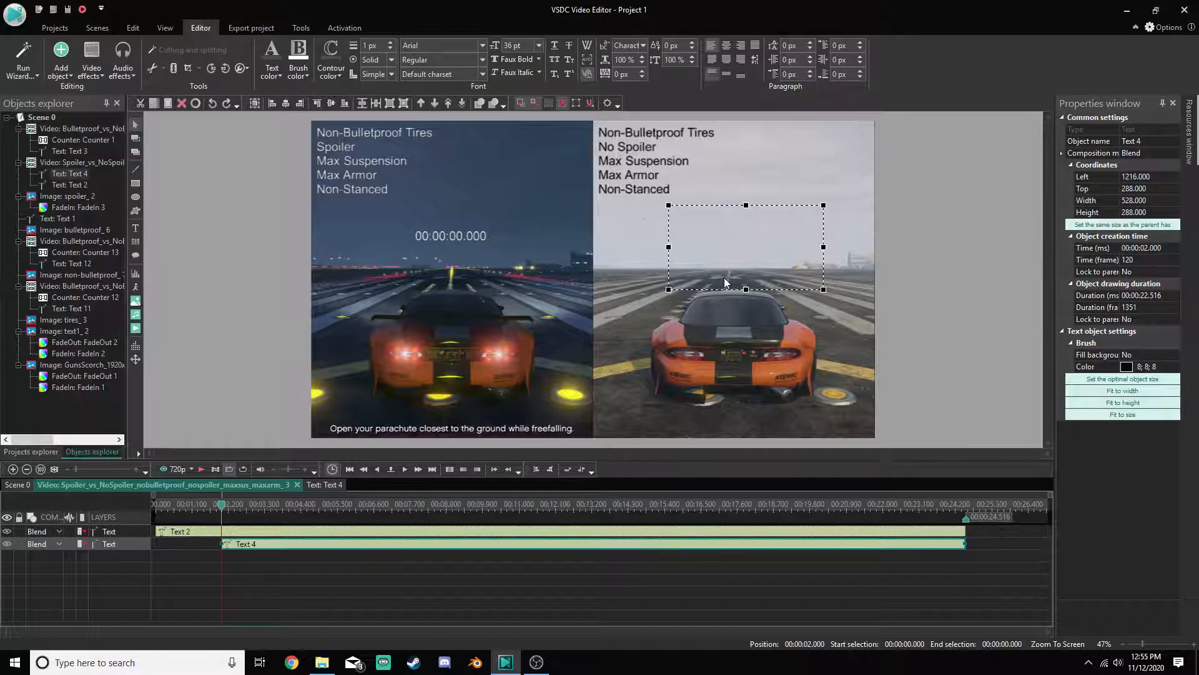
right_click(324, 543)
left_click(365, 333)
Add a counter to the Spoiler_vs_NoSpoiler clip from the cursor position at 00:00:02.000, drawn about 560 by 288 over the daytime view
left_click(61, 60)
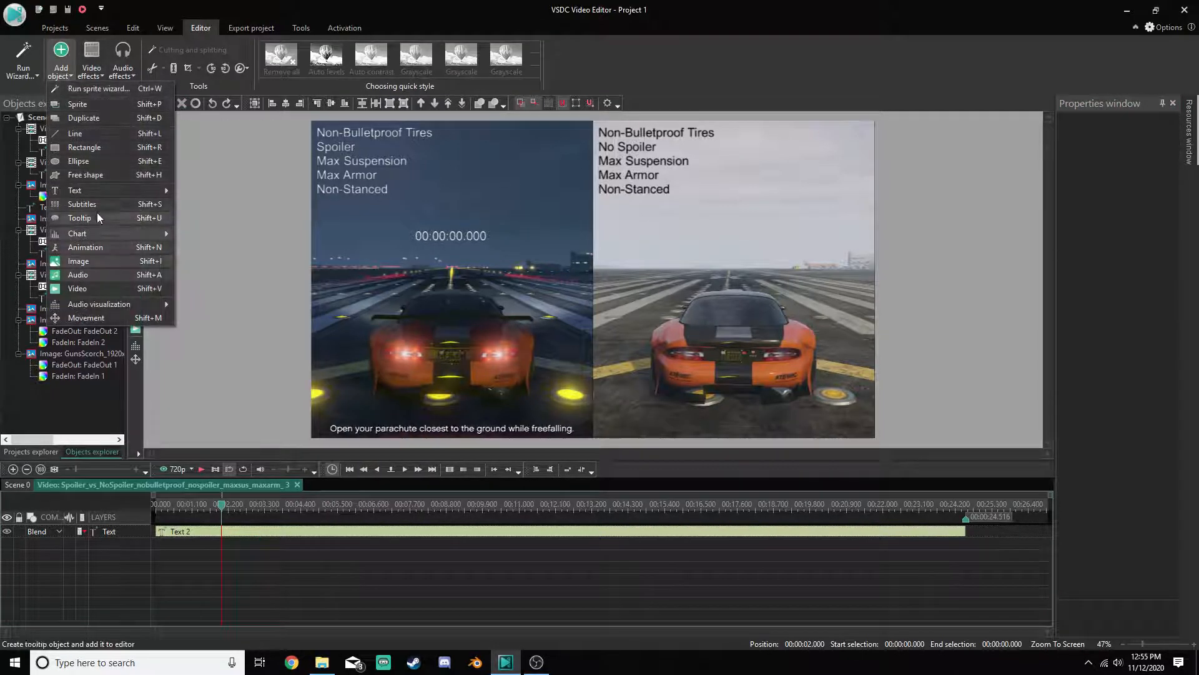
mouse_move(97, 193)
left_click(216, 206)
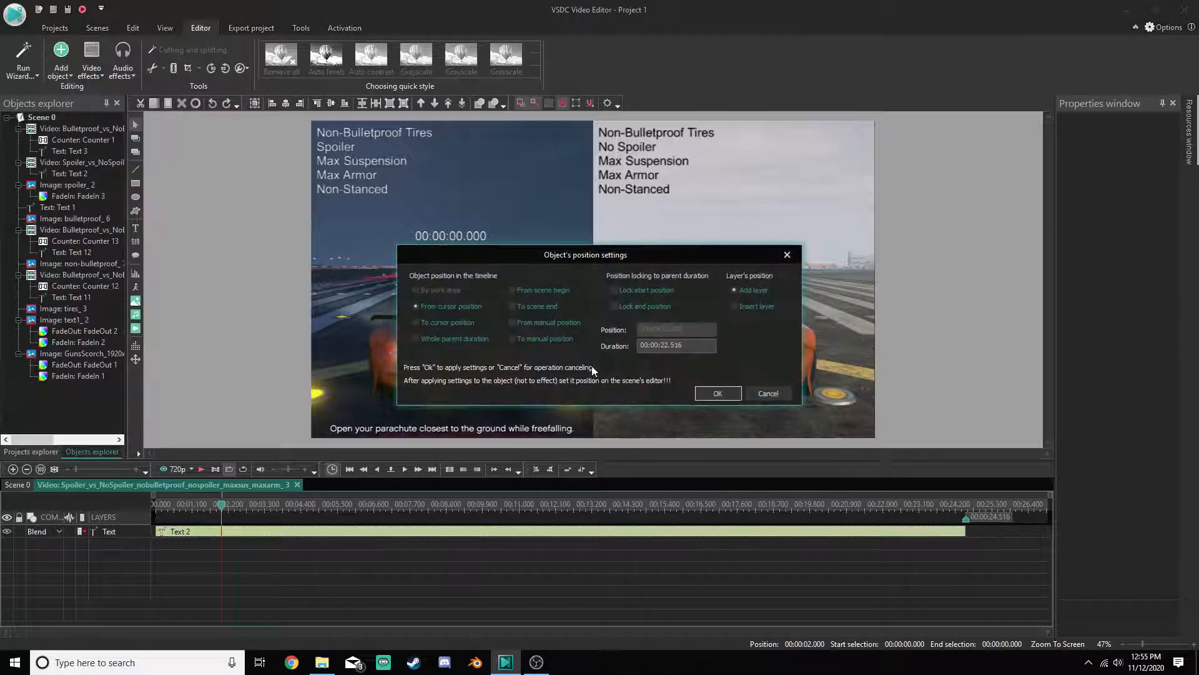
left_click(718, 393)
left_click_drag(654, 205, 818, 290)
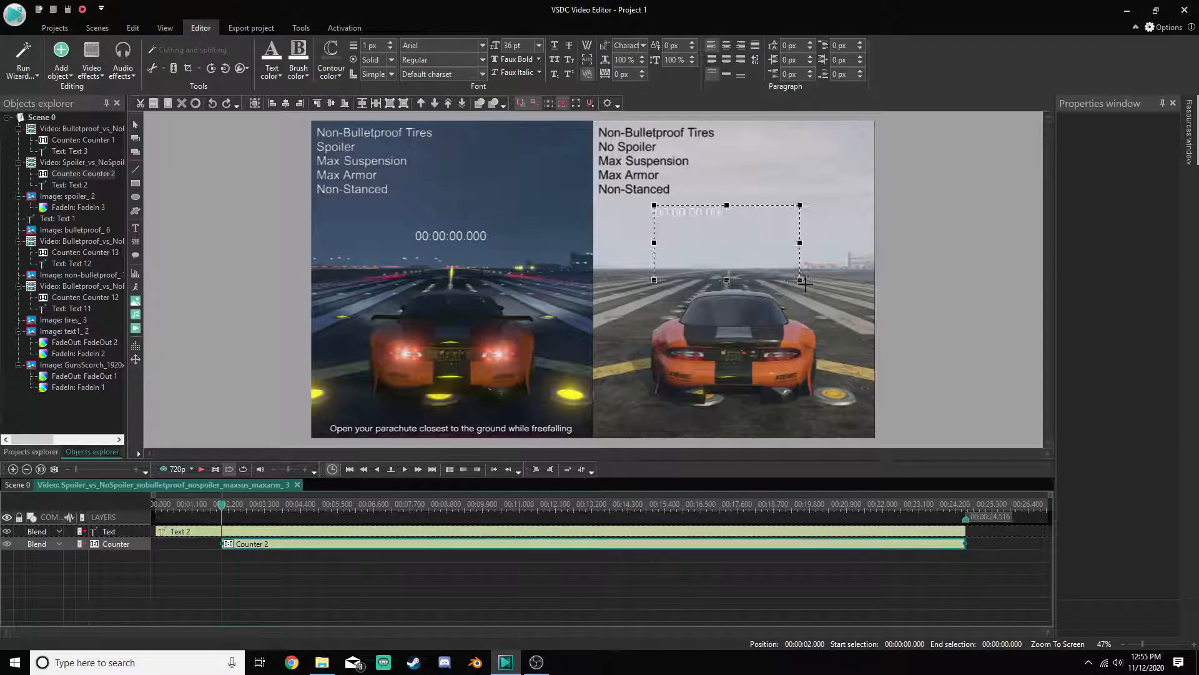
Make the daytime clip's counter text black and move it to about 1312, 368, level with the night-time clip's counter
left_click(272, 72)
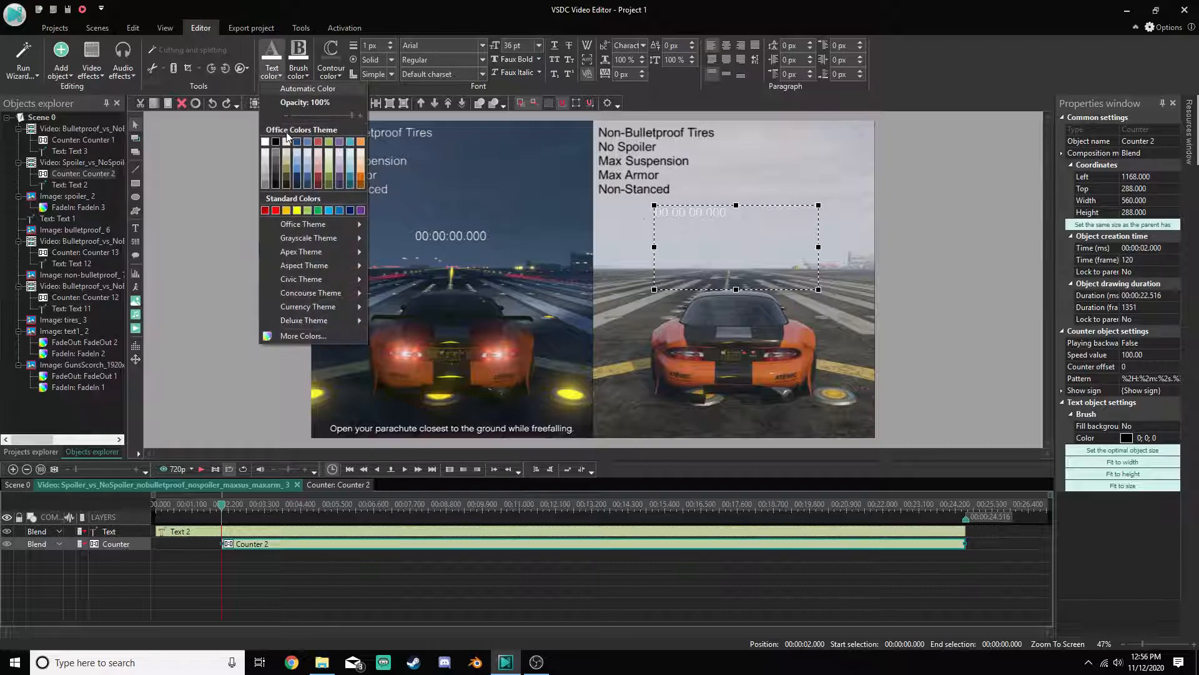
left_click(276, 142)
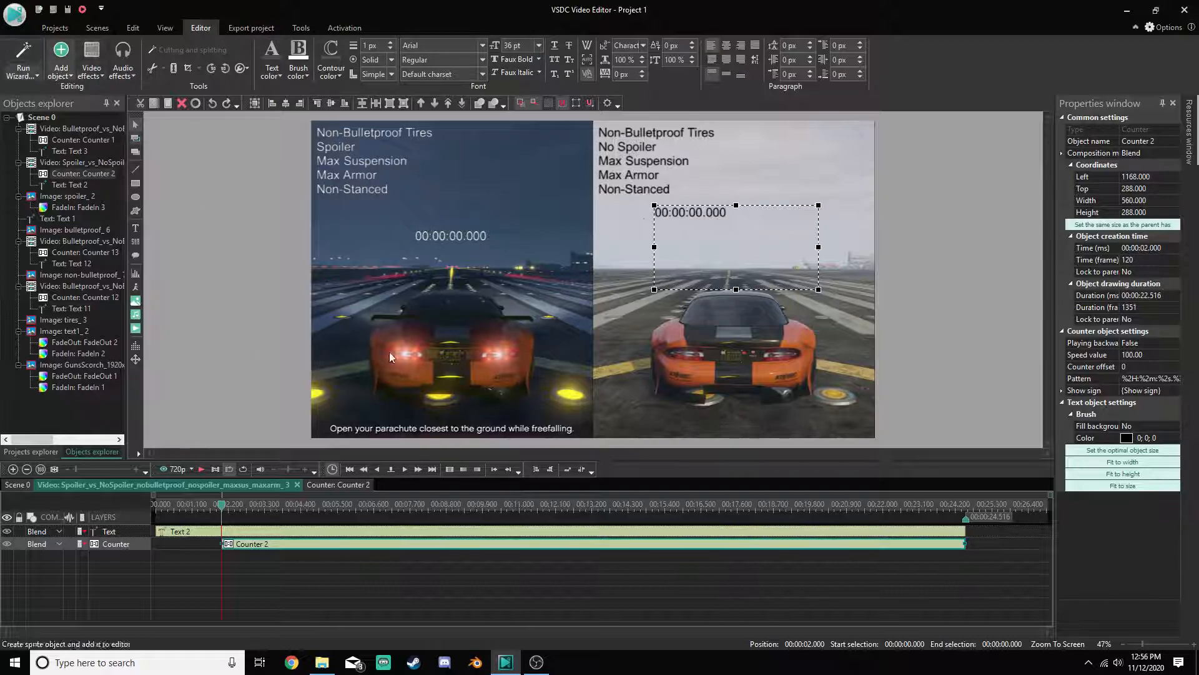
left_click(692, 293)
left_click_drag(695, 217, 737, 238)
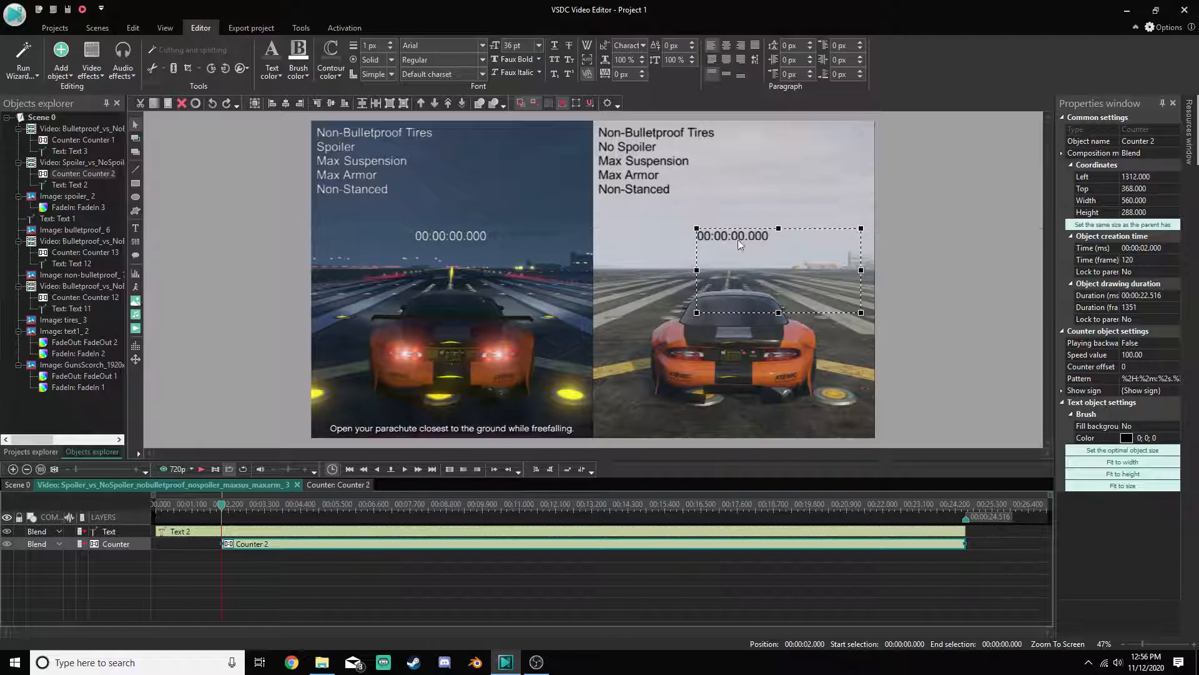
left_click(690, 582)
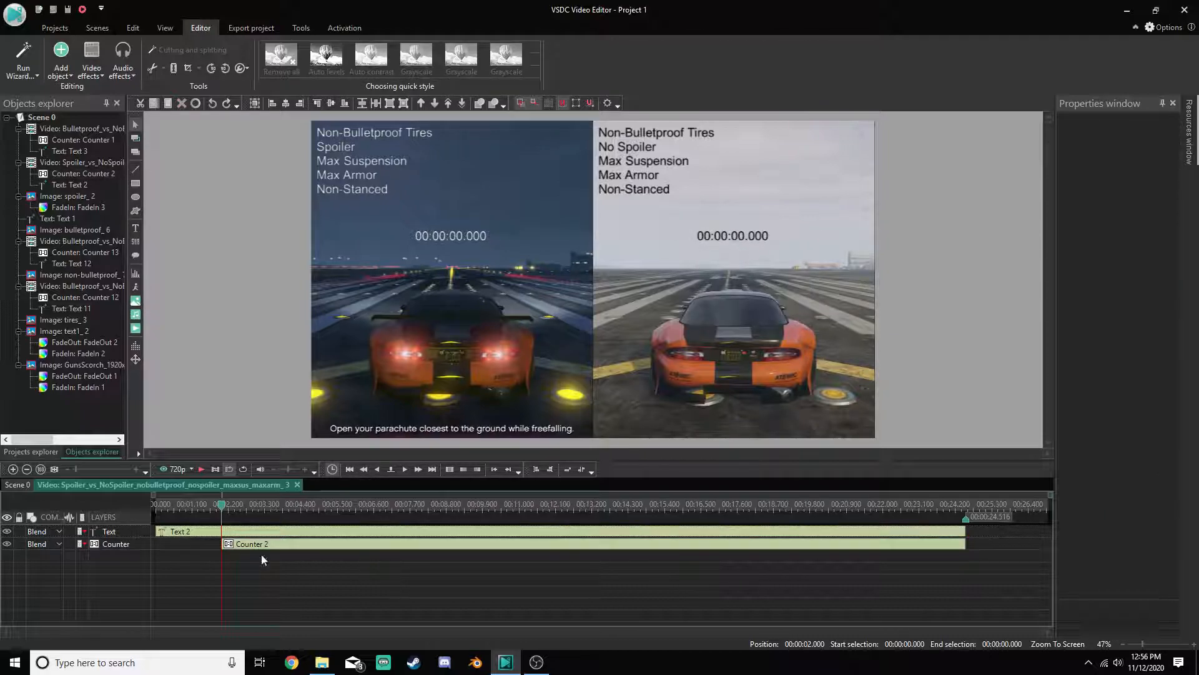
Check that both counters start together by scrubbing ahead and stepping frame by frame around 00:00:02.000
left_click(260, 506)
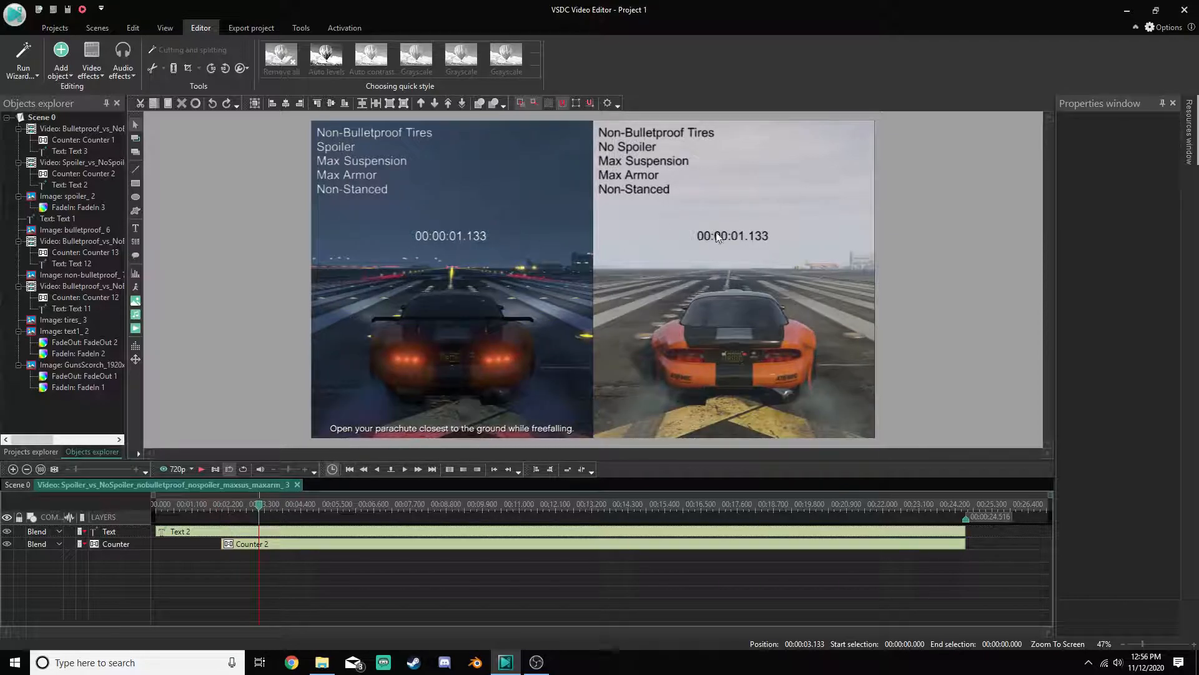
left_click(220, 506)
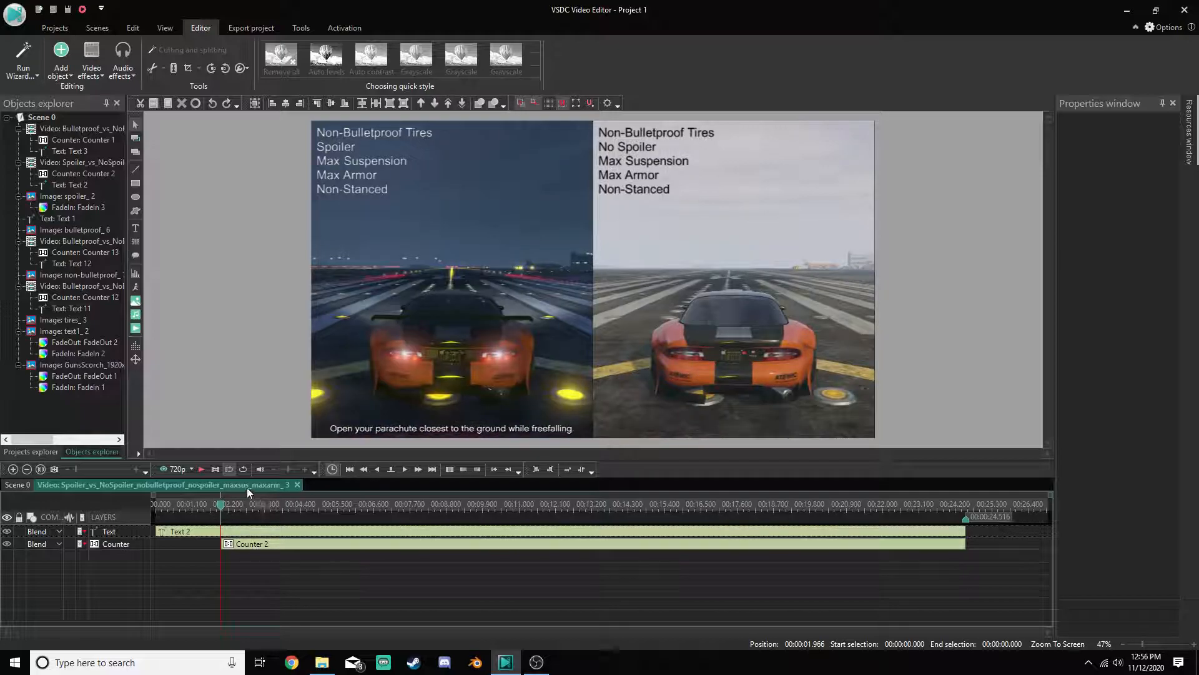
key("Right")
key("Right")
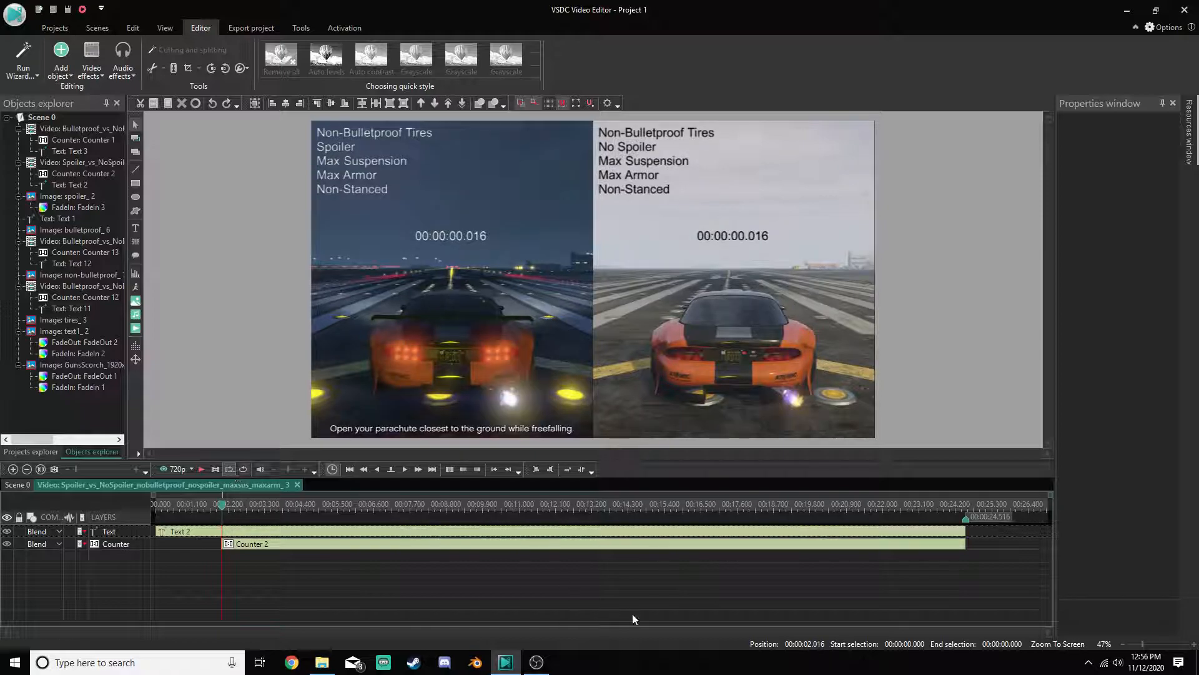
key("Left")
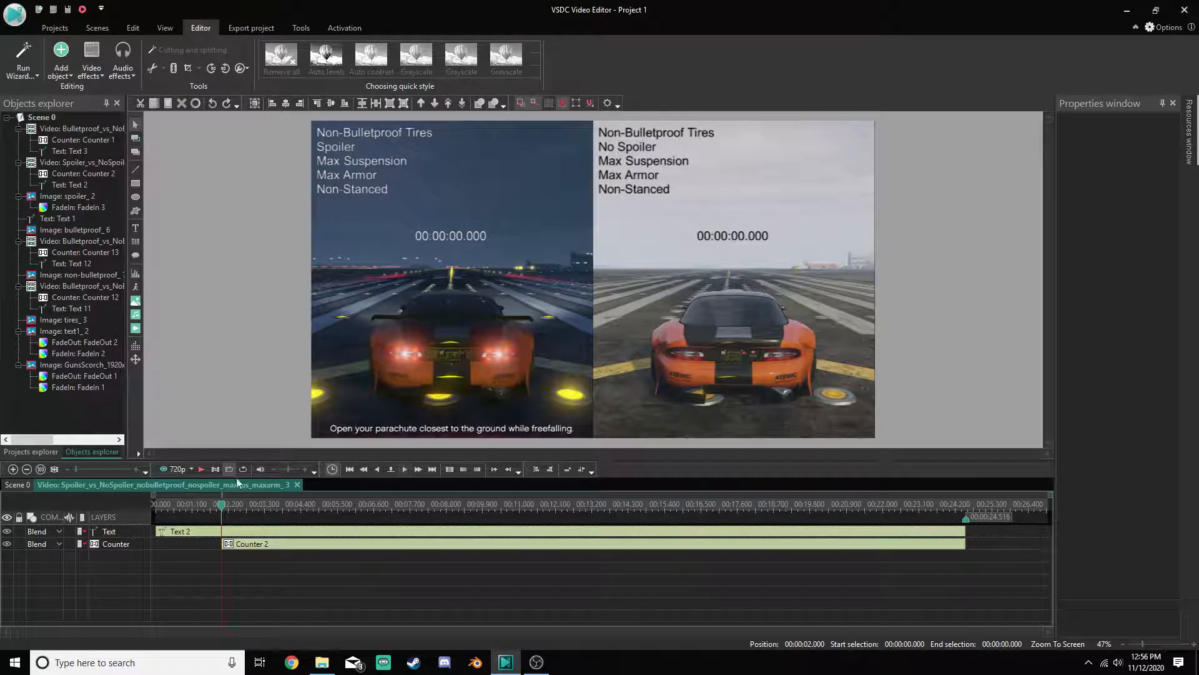
Return to the Scene 0 timeline and scrub through both race clips to about 00:00:55.350
left_click(46, 118)
scroll(624, 590, "down", 3)
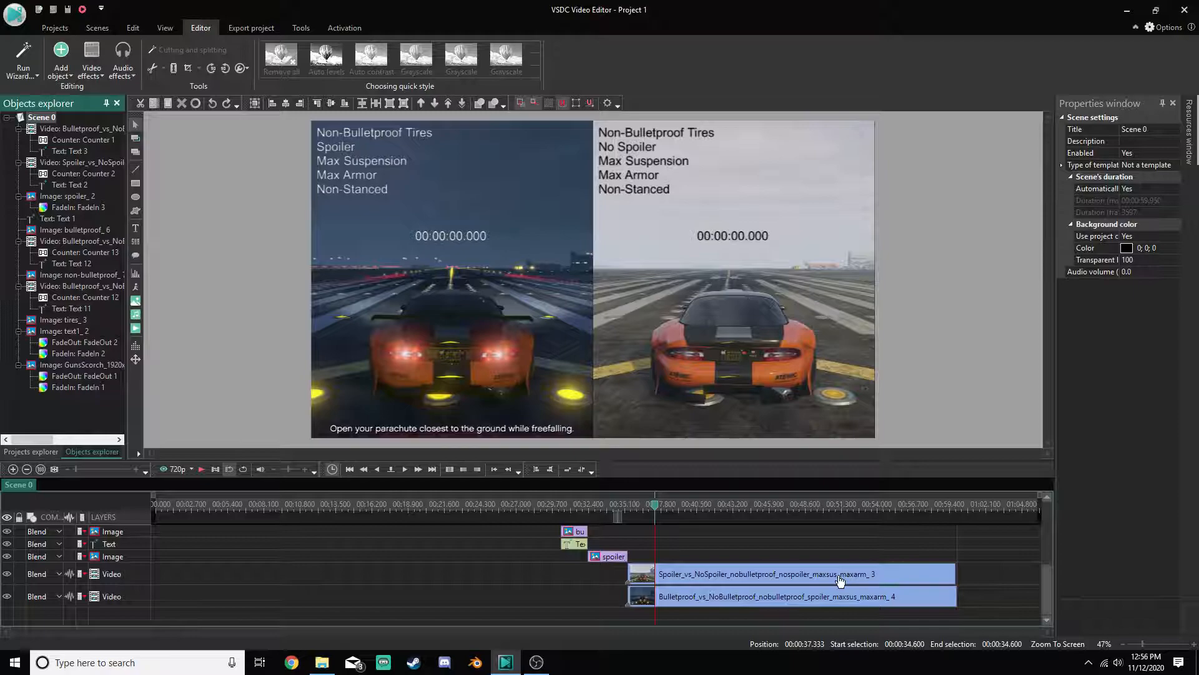
left_click(742, 509)
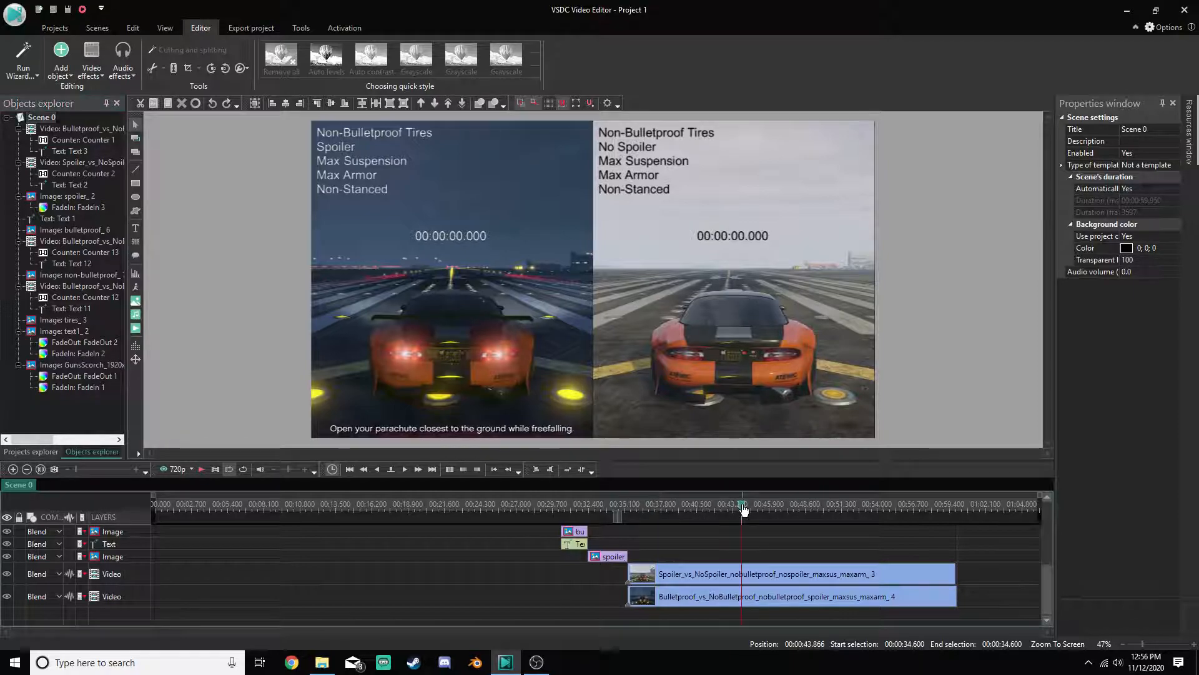
left_click(822, 507)
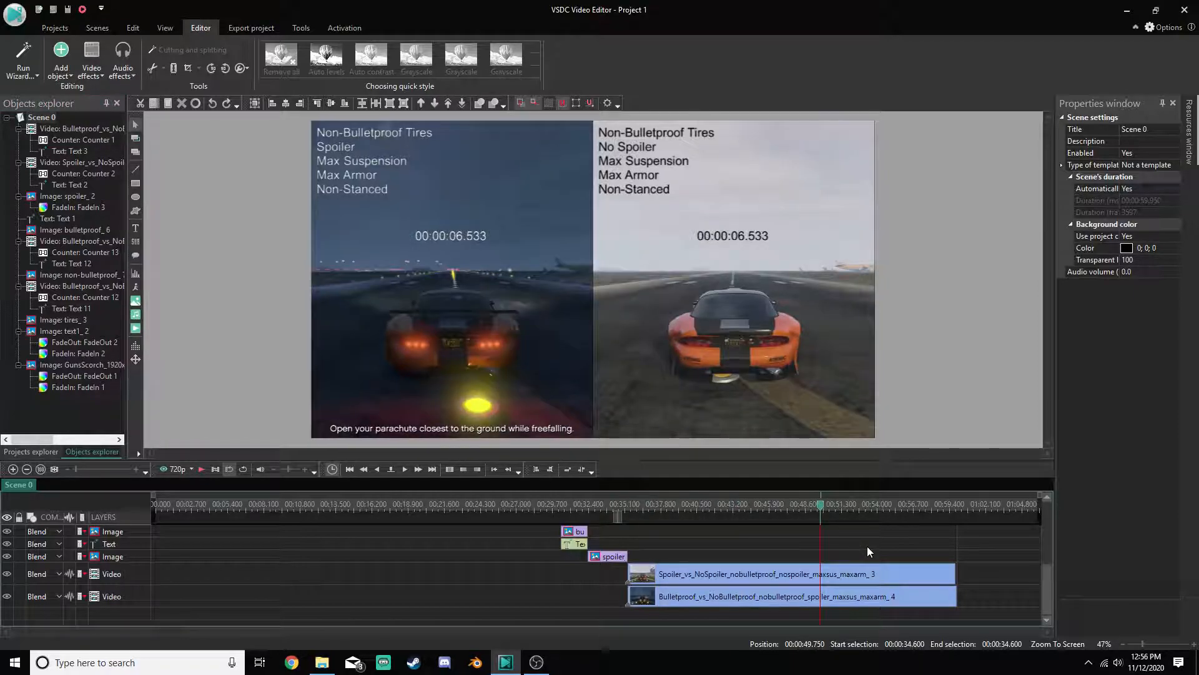
left_click(886, 507)
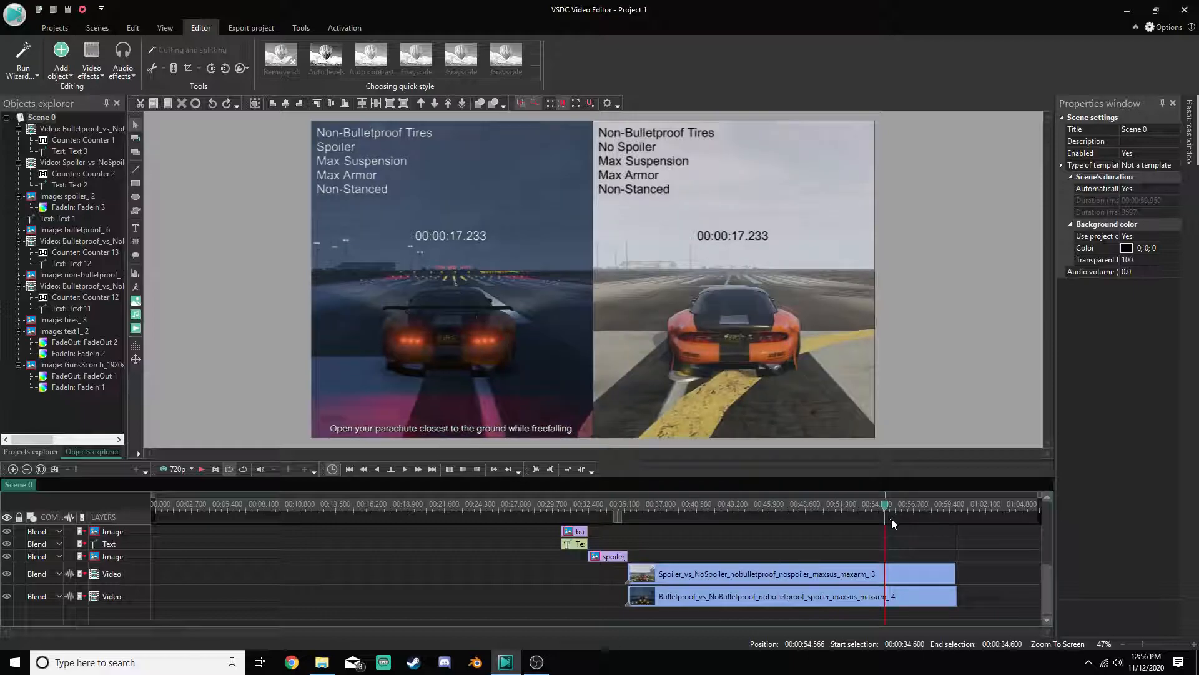
left_click(897, 506)
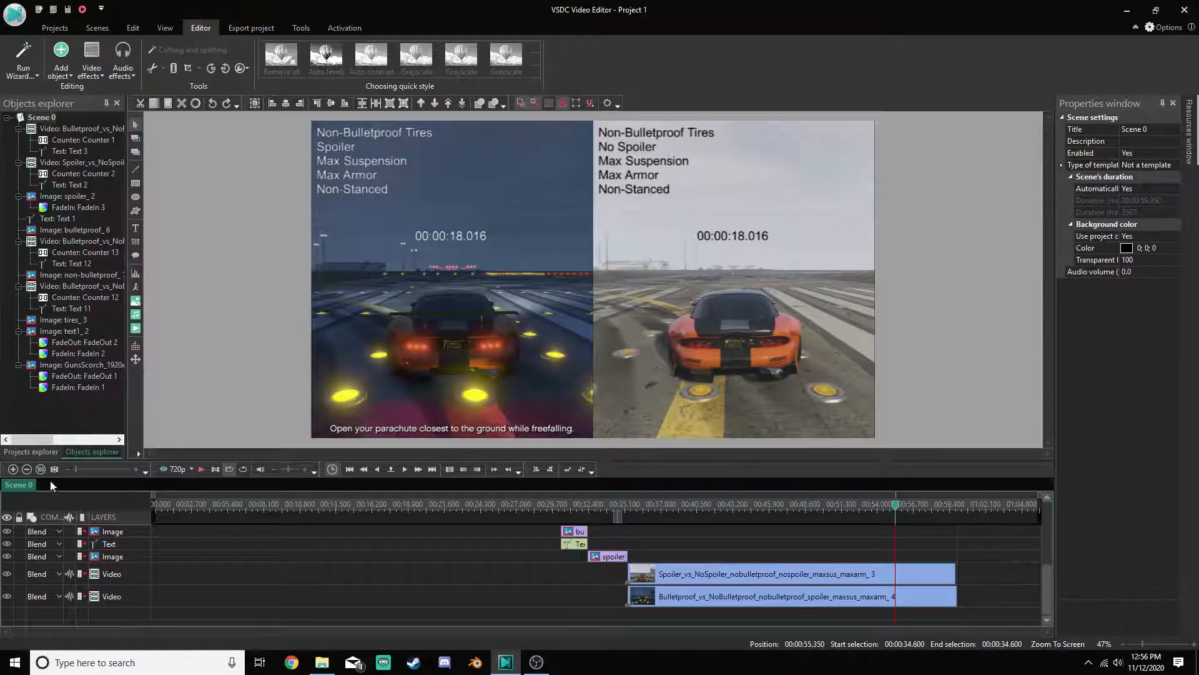
Locate the night-time spoiler car's finish by scrubbing near the clips' end and stepping frame by frame to 00:00:55.666
left_click(13, 469)
left_click(15, 471)
left_click(15, 470)
left_click(15, 471)
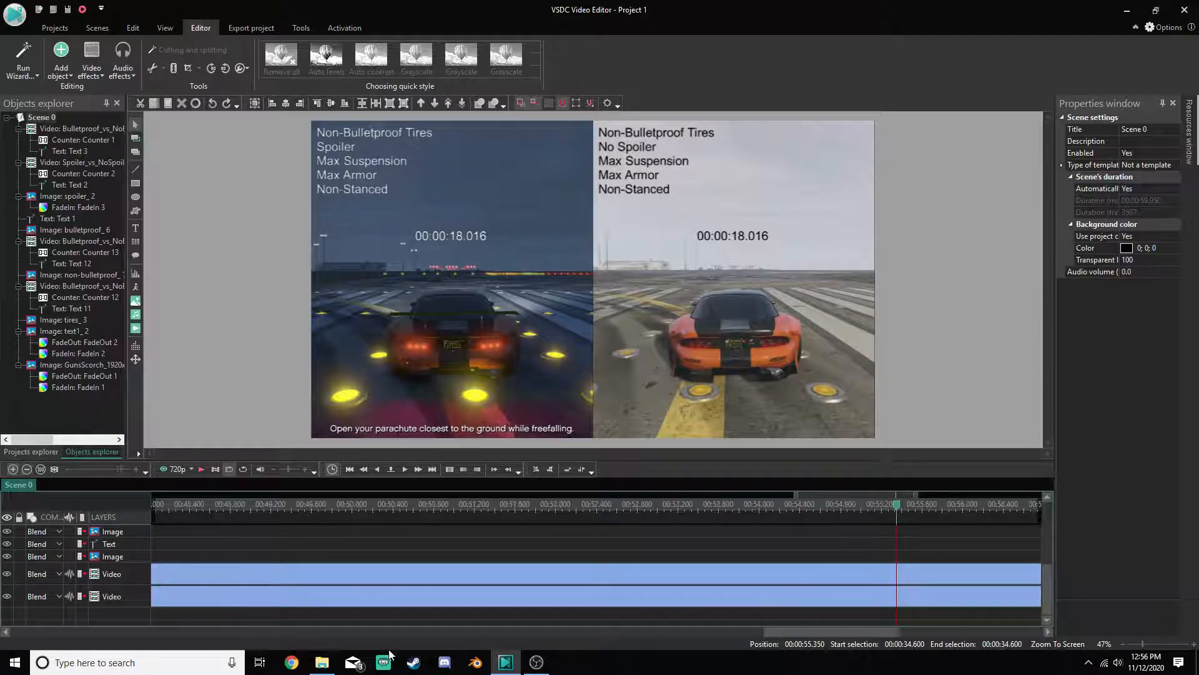
left_click_drag(865, 633, 916, 633)
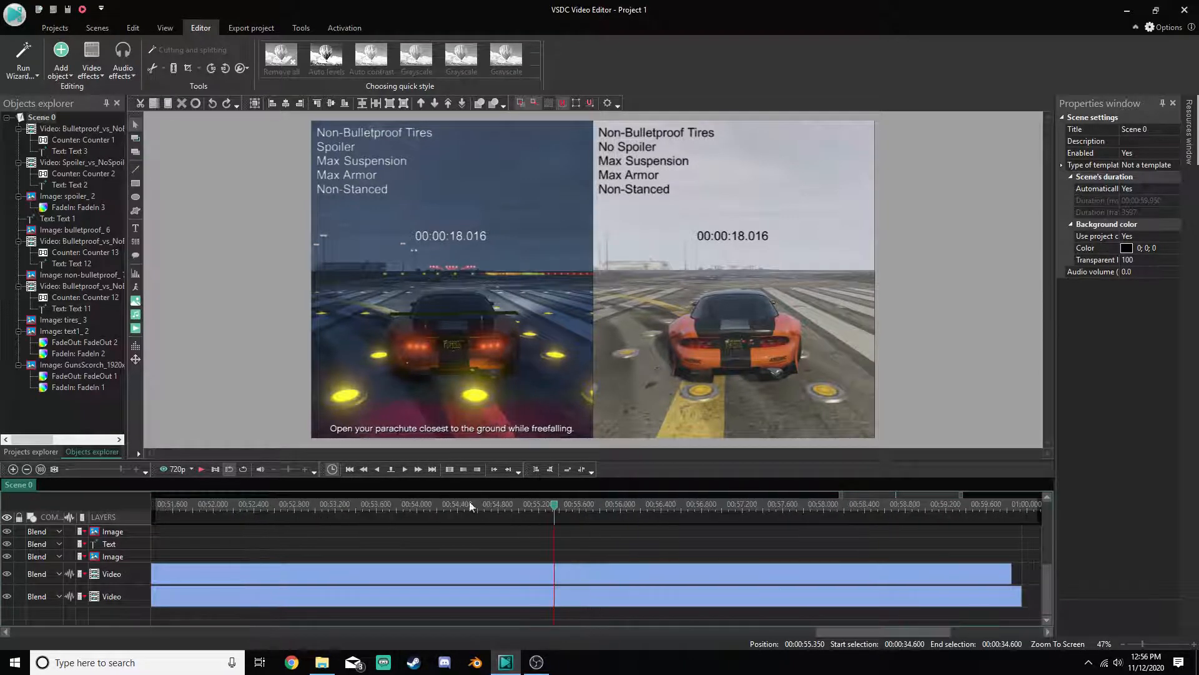
left_click(594, 506)
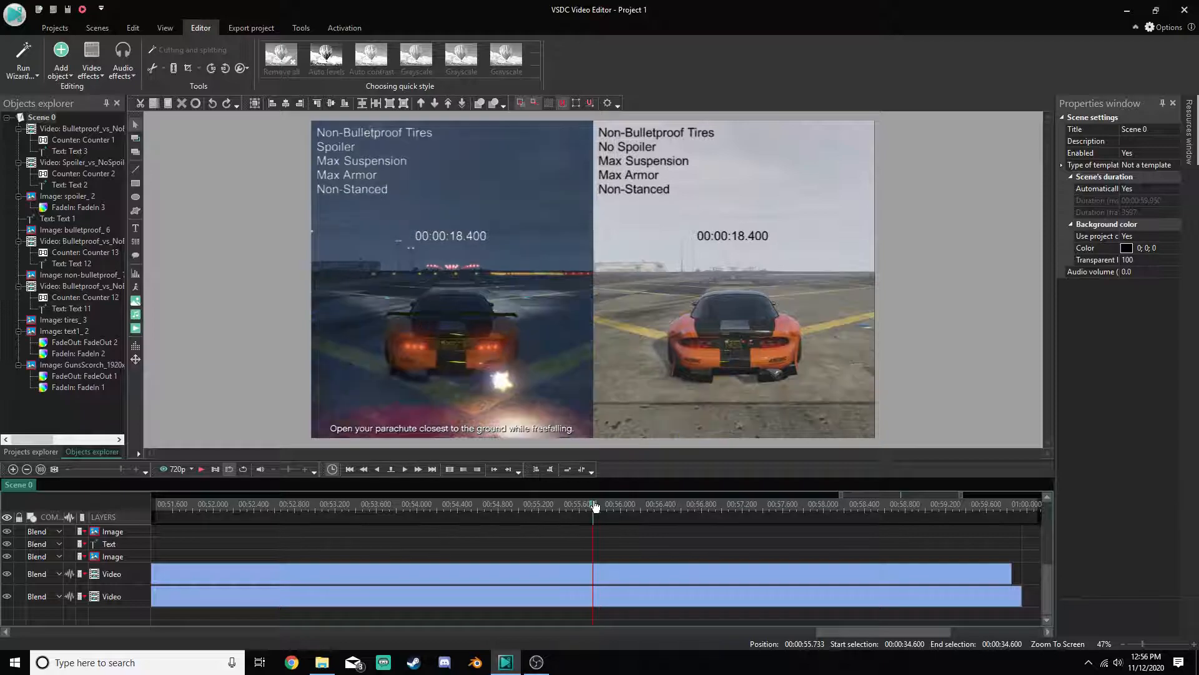
left_click(583, 505)
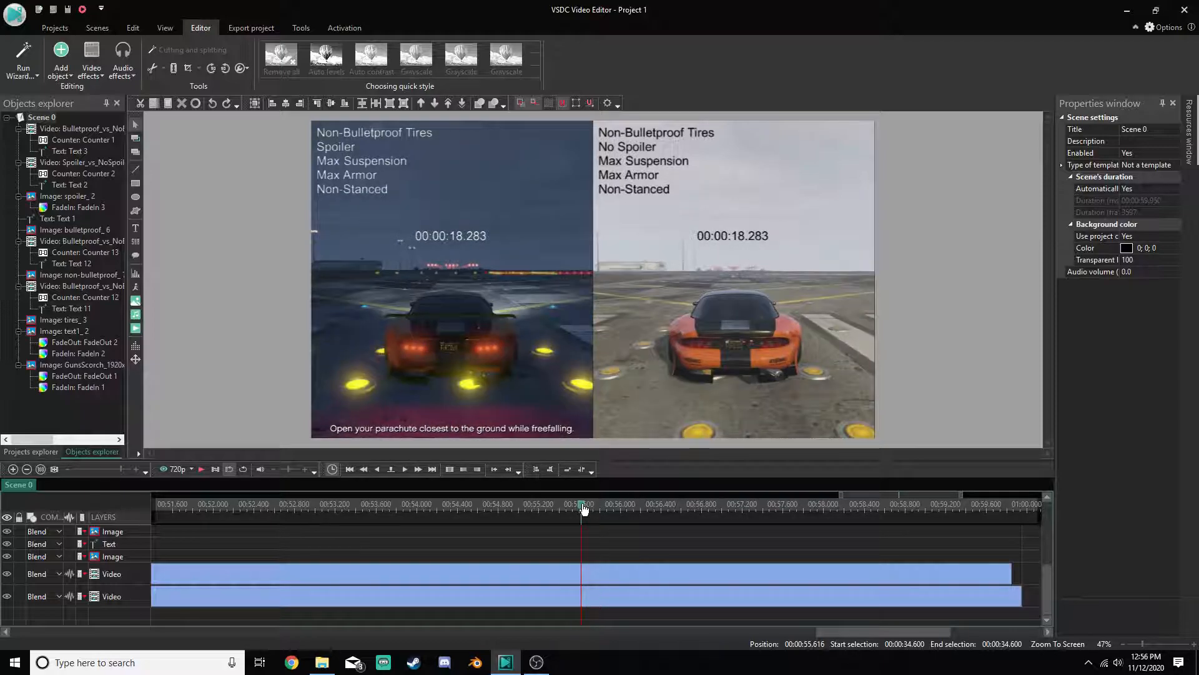
key("Right")
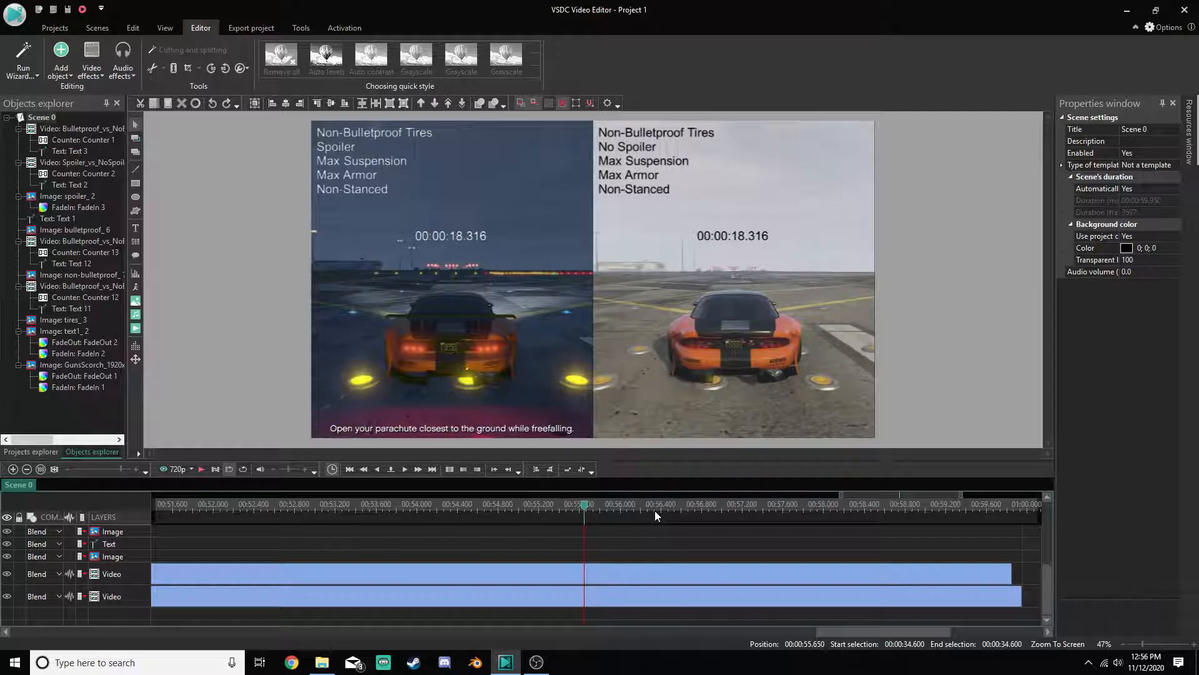
key("Right")
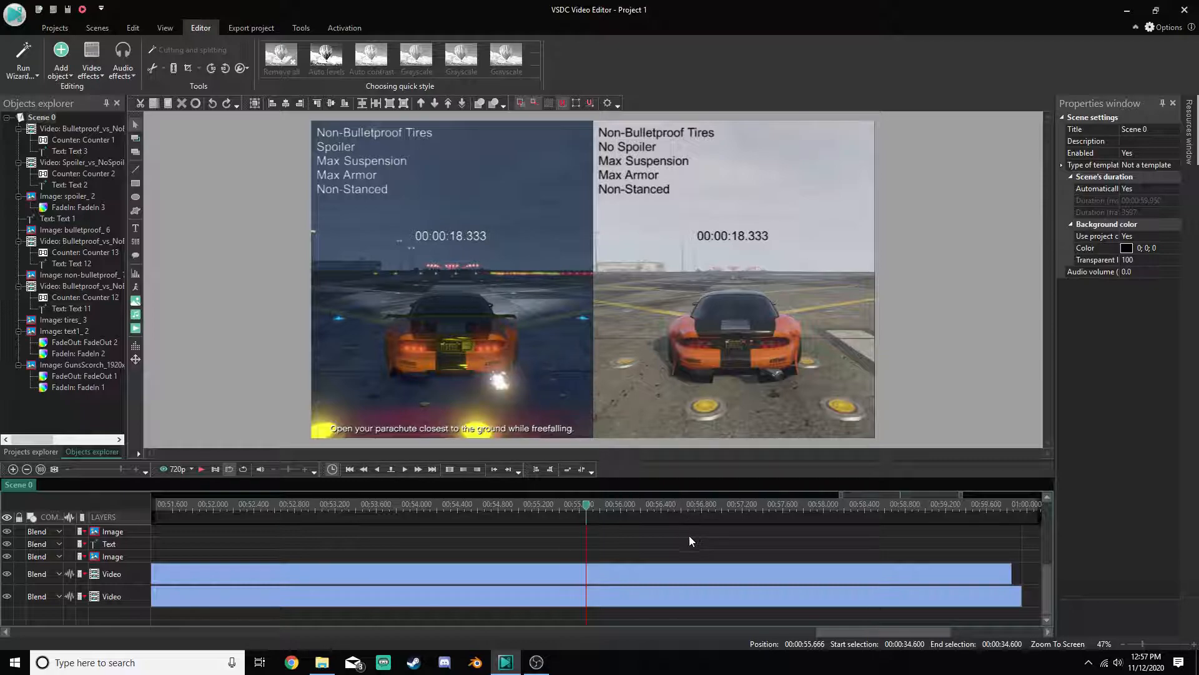
left_click(573, 583)
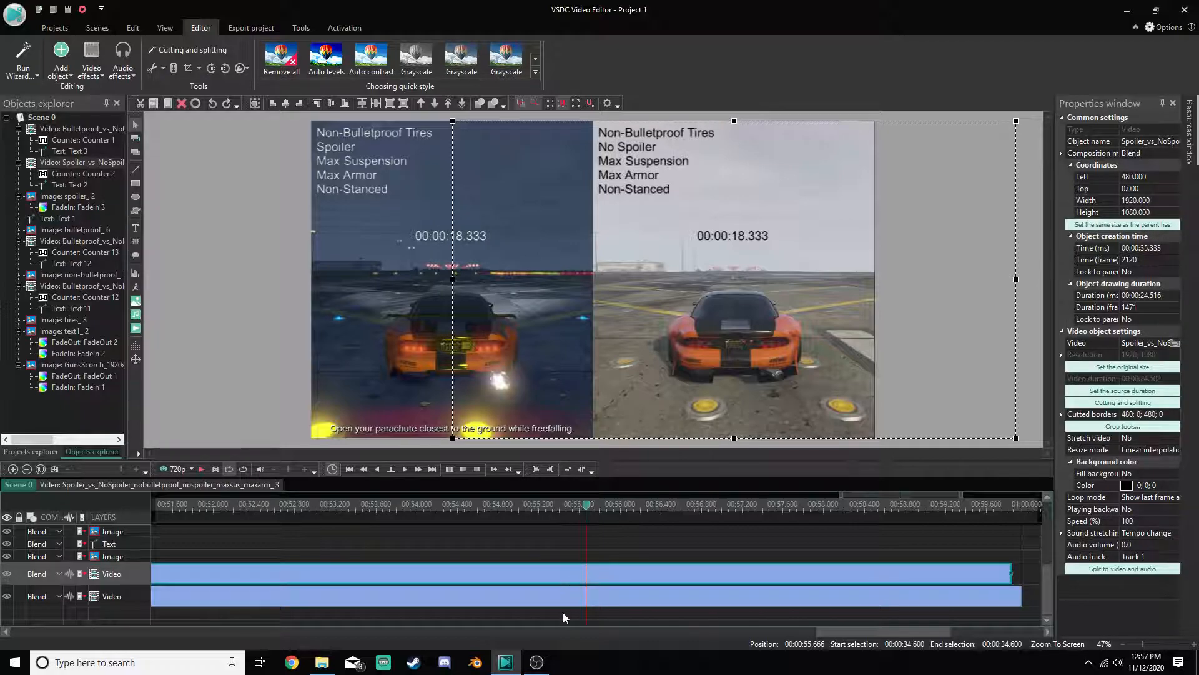
left_click(566, 601)
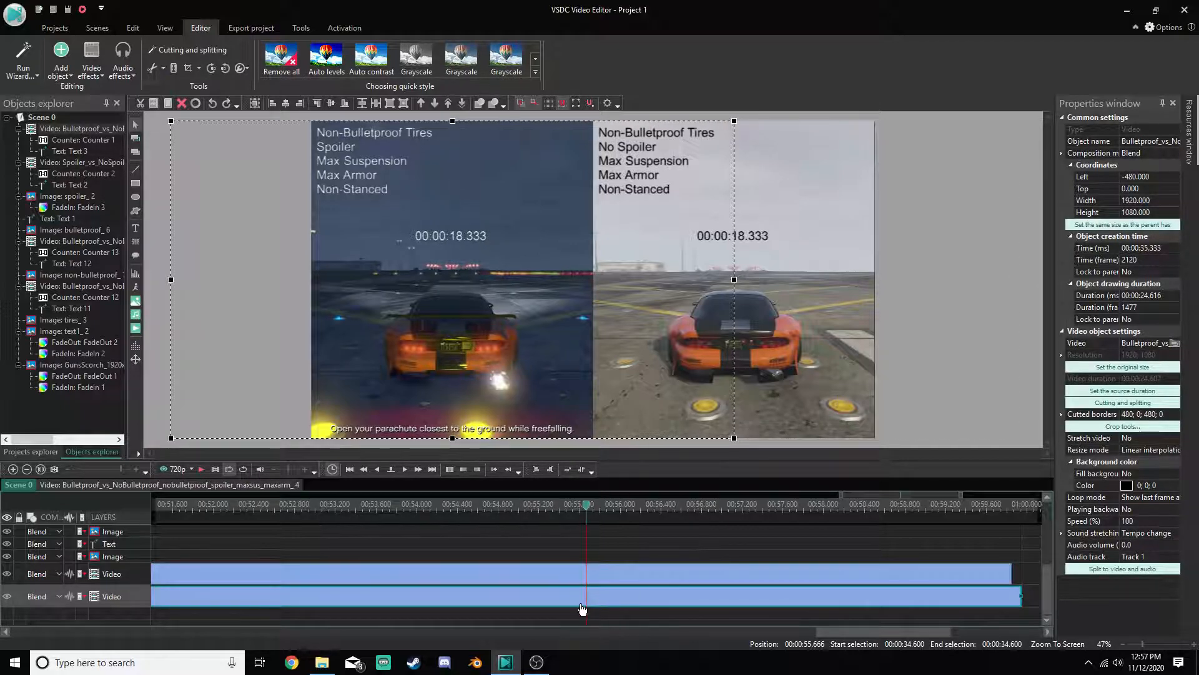
left_click(657, 534)
mouse_move(591, 607)
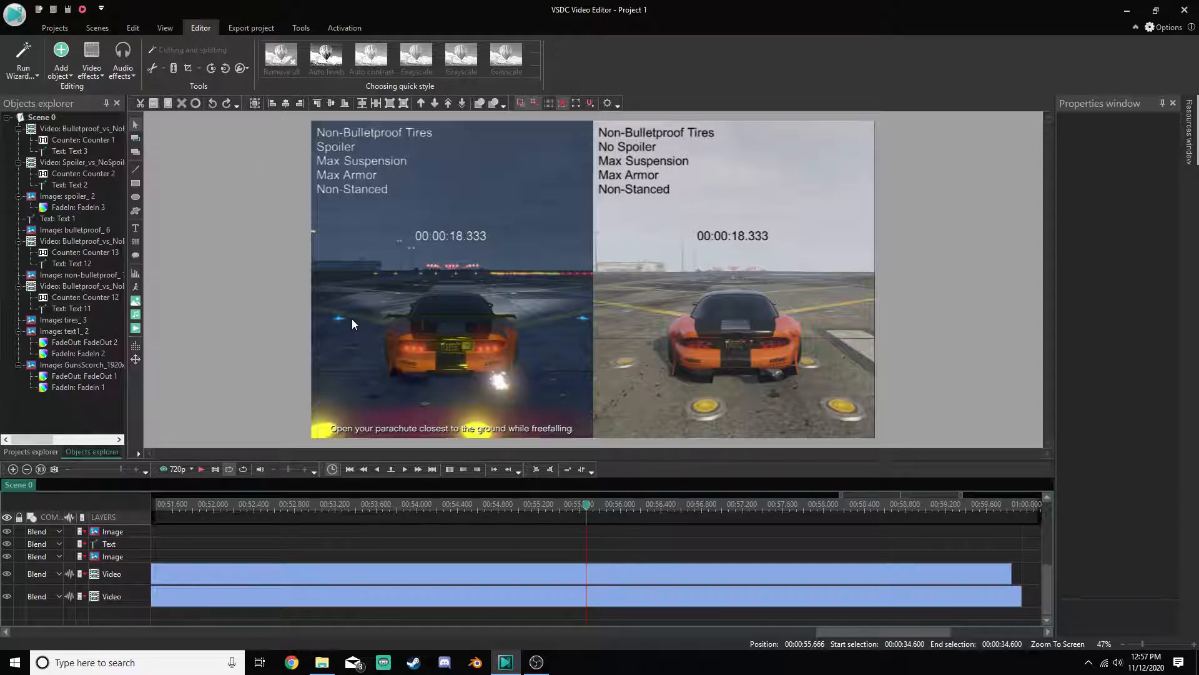
Capture a rectangular snip of the night-time spoiler view with its counter and save it as a PNG on the Desktop
key("super+shift+s")
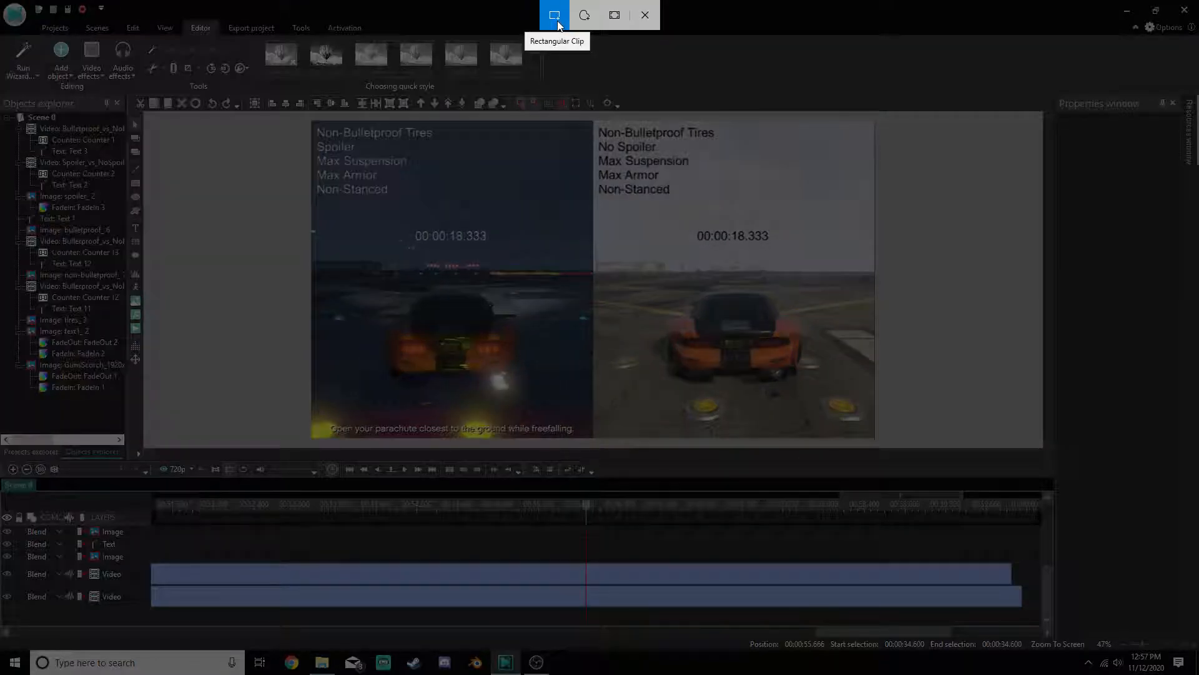
left_click_drag(307, 116, 599, 439)
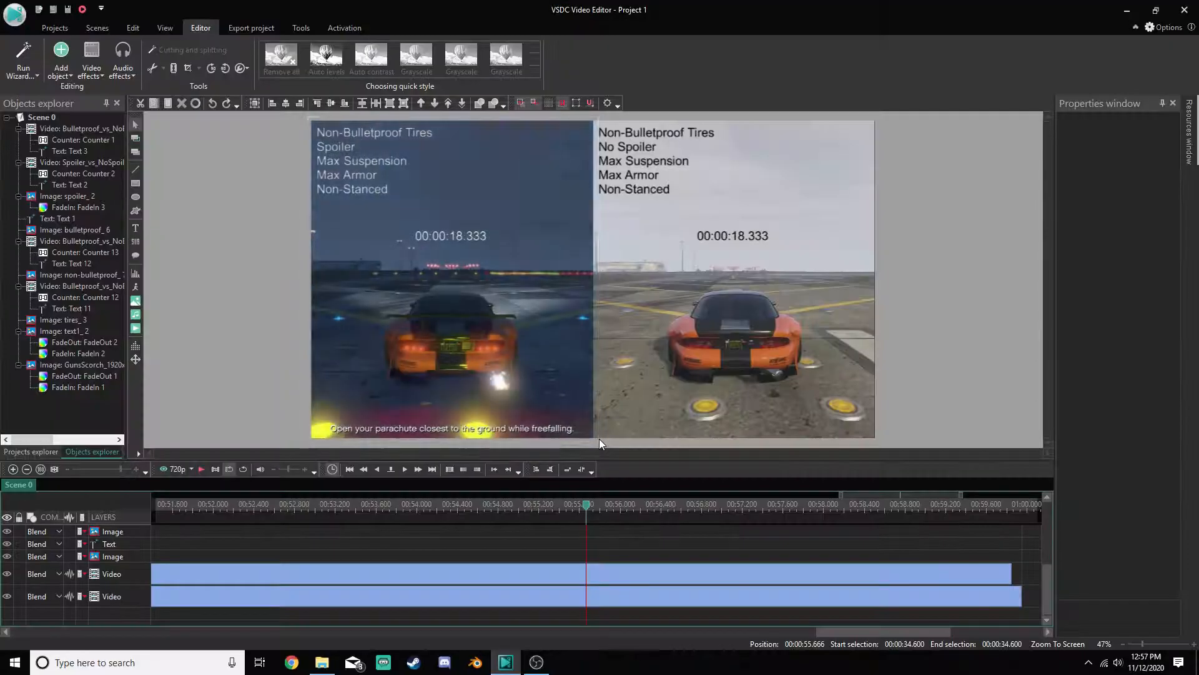
left_click(1085, 548)
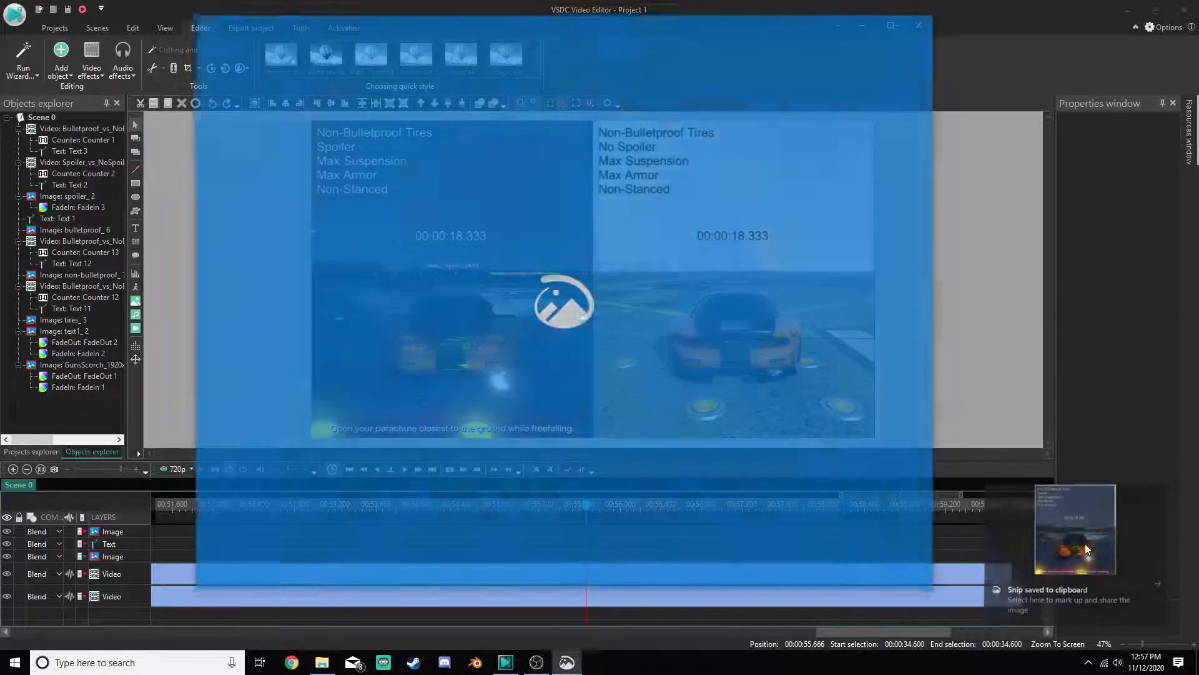
left_click(846, 44)
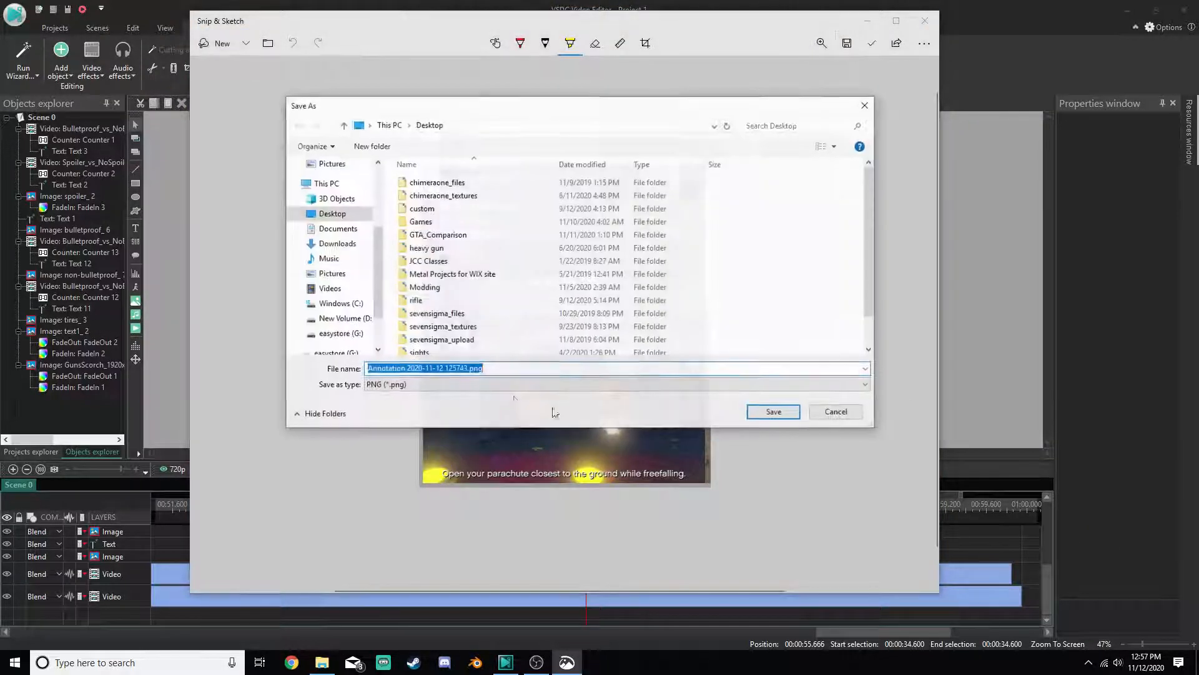
left_click(773, 411)
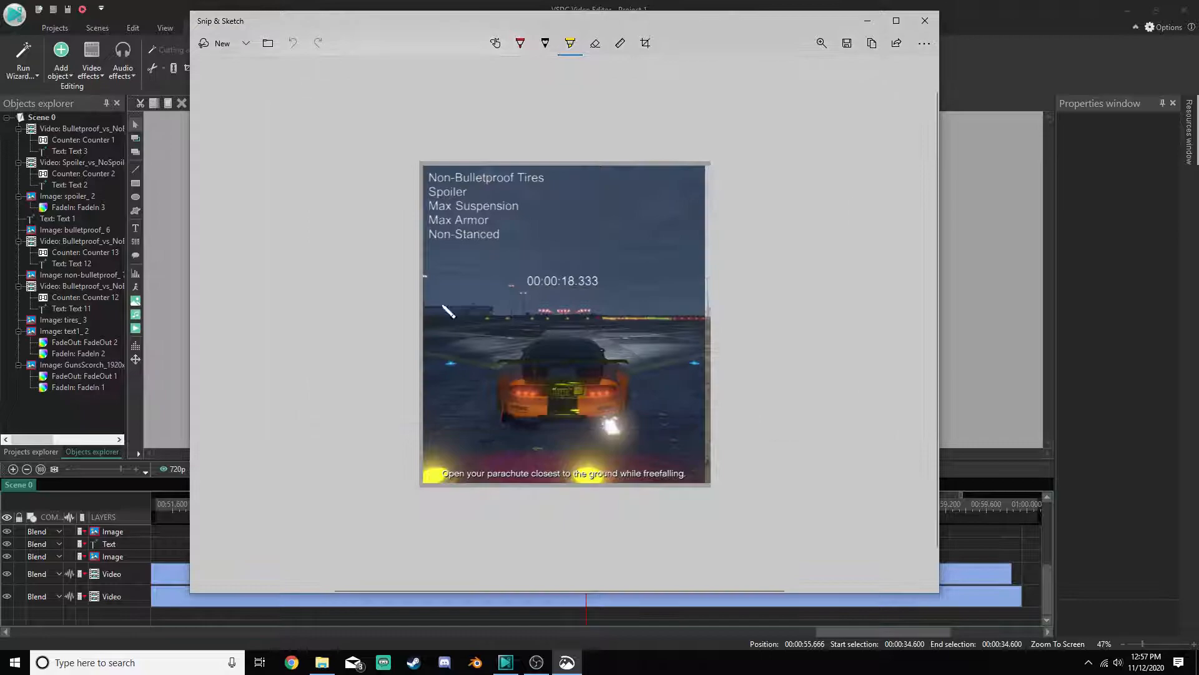
left_click(930, 23)
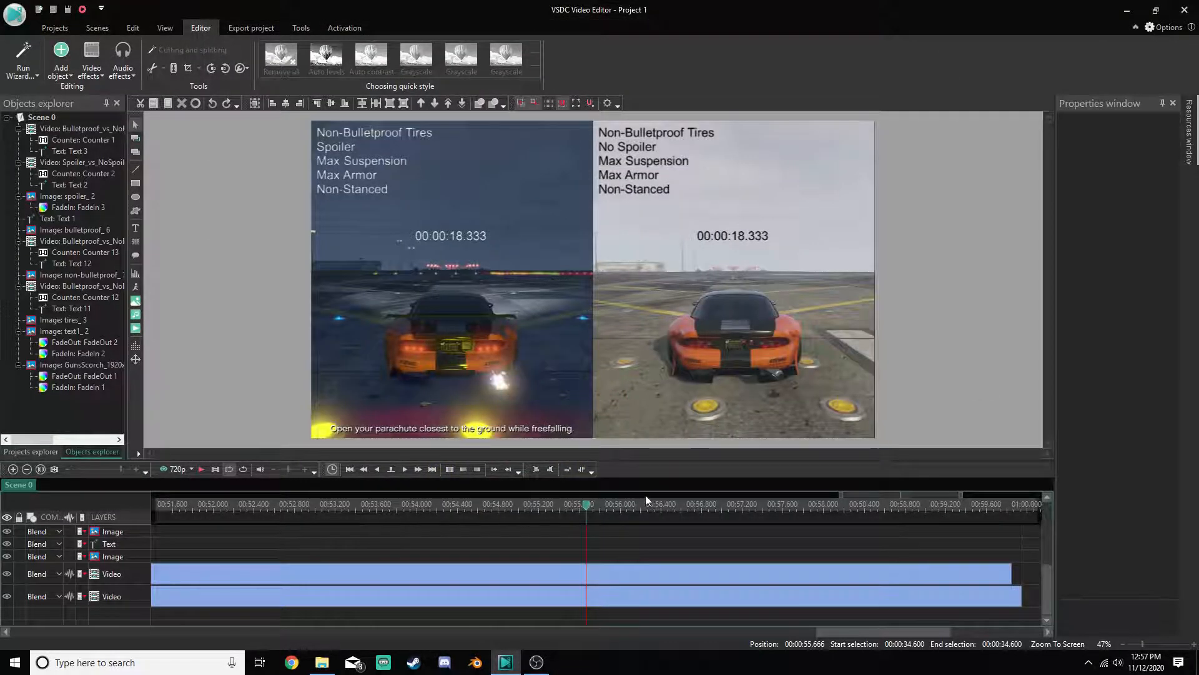
Advance two frames to 00:00:55.700, snip the daytime view, and save it to the Desktop as the PNG no_spoiler
key("Right")
key("Right")
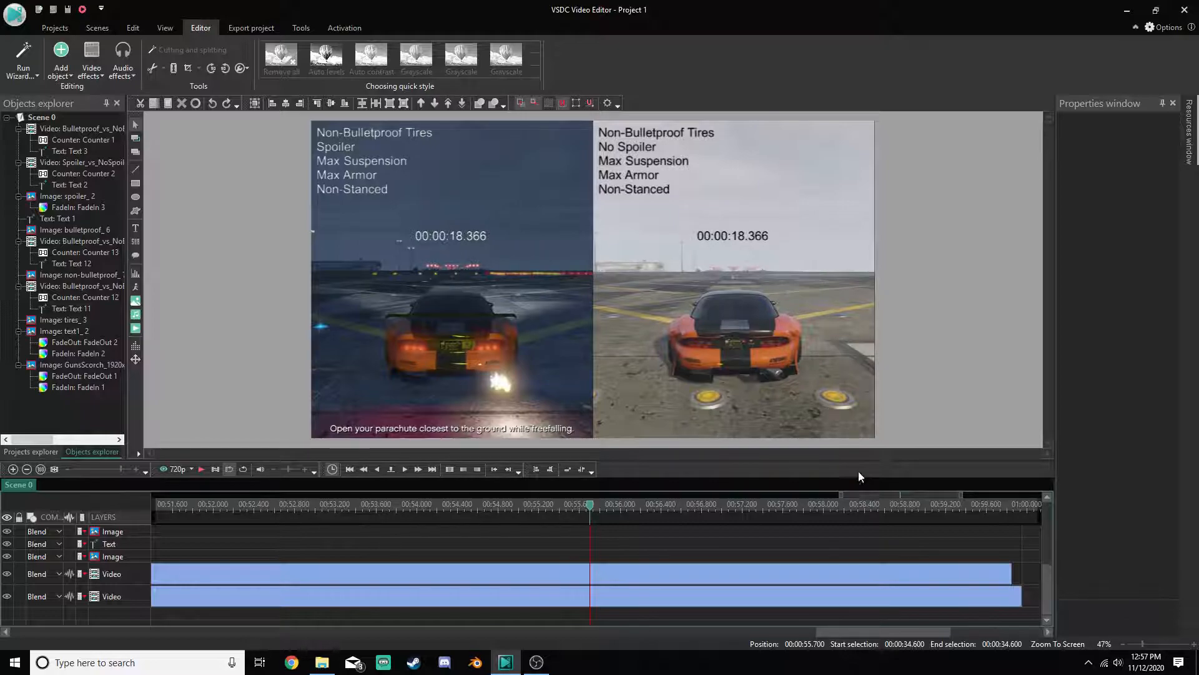
key("super+shift+s")
mouse_move(591, 117)
left_mouse_down()
mouse_move(837, 375)
mouse_move(881, 445)
left_mouse_up()
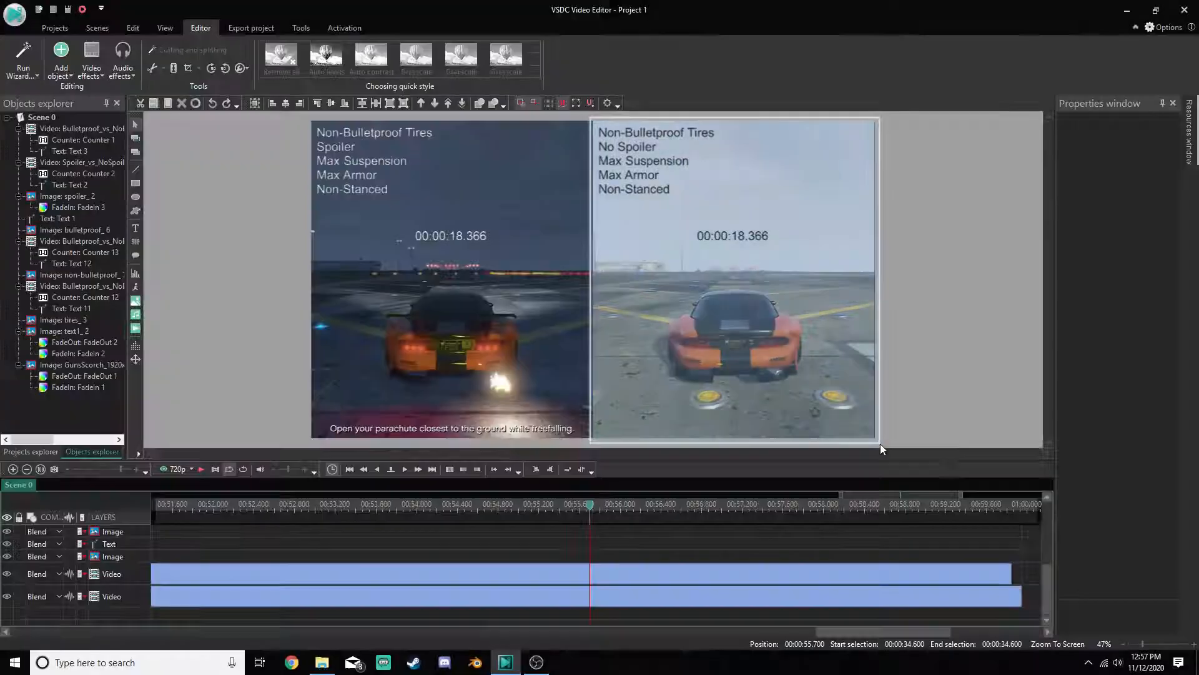
left_click(1012, 531)
left_click(847, 43)
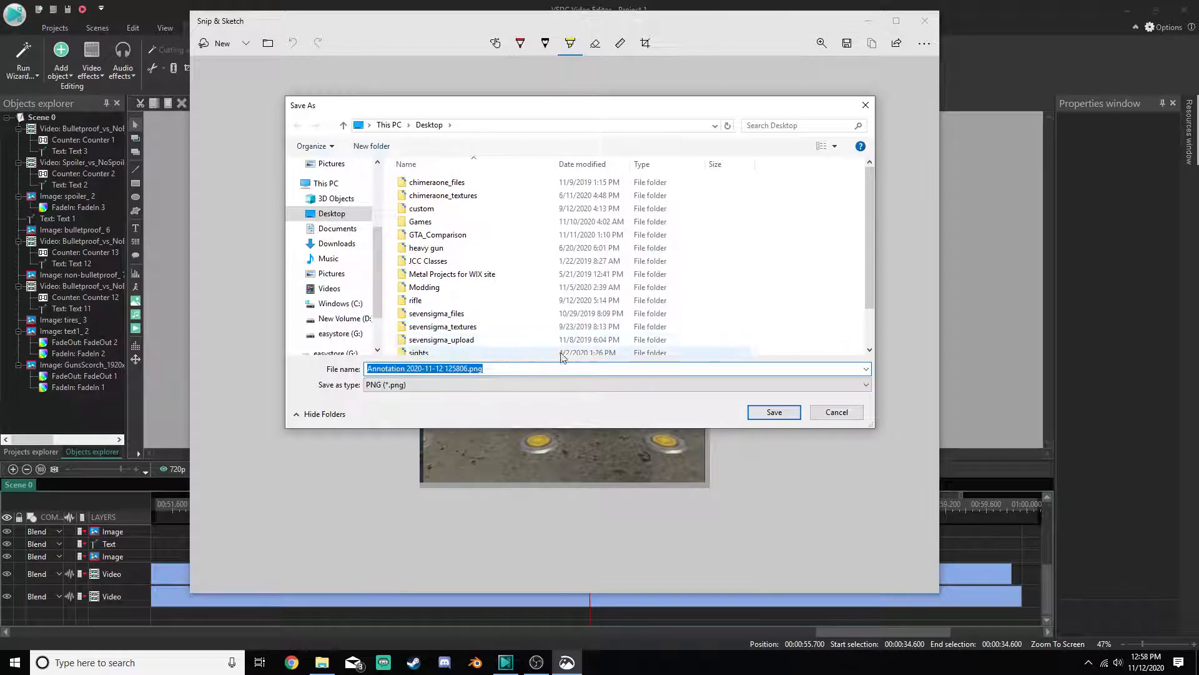
type("no_spoiler")
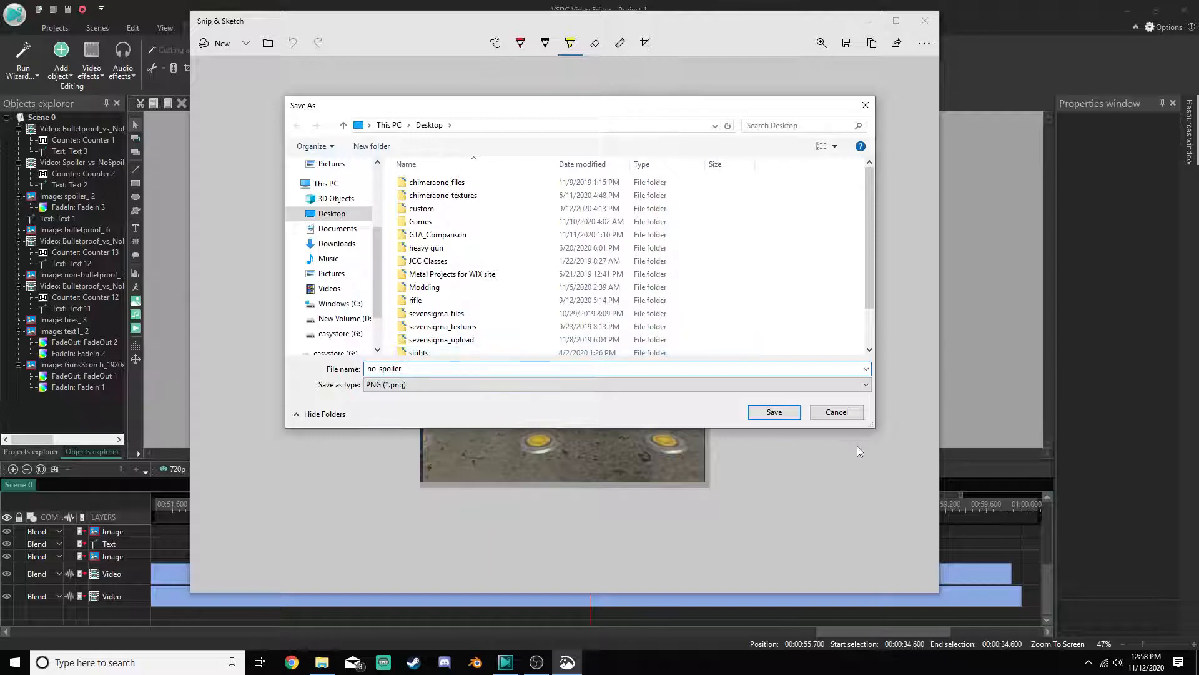
left_click(774, 411)
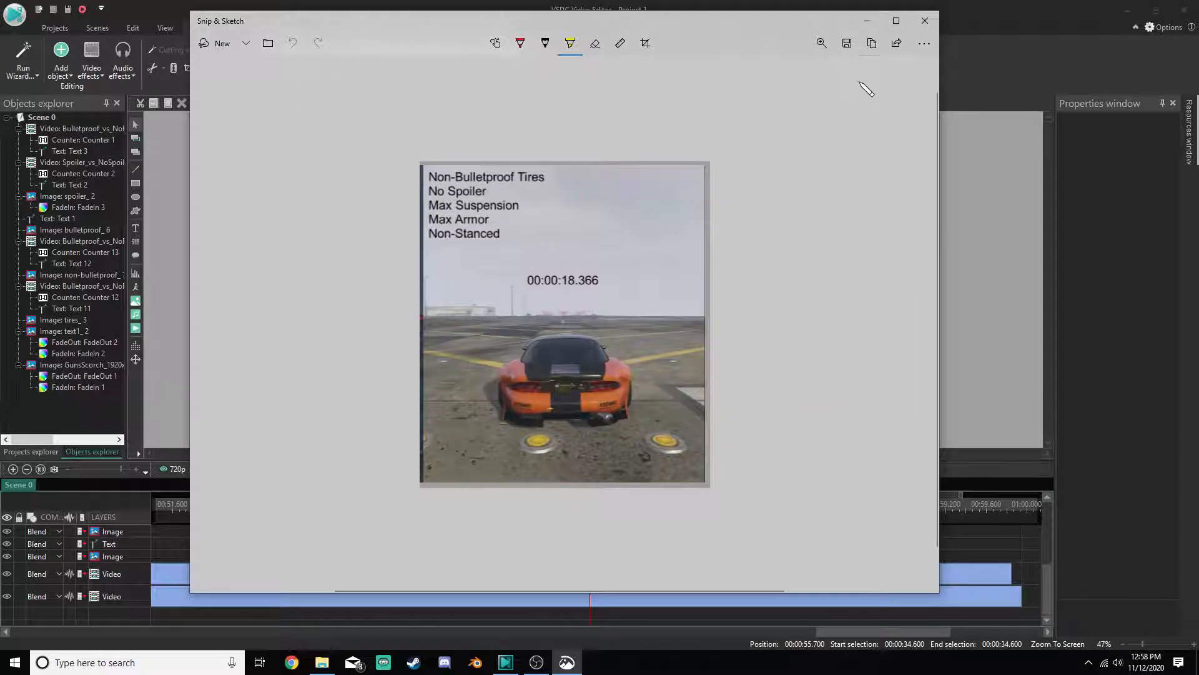
left_click(925, 21)
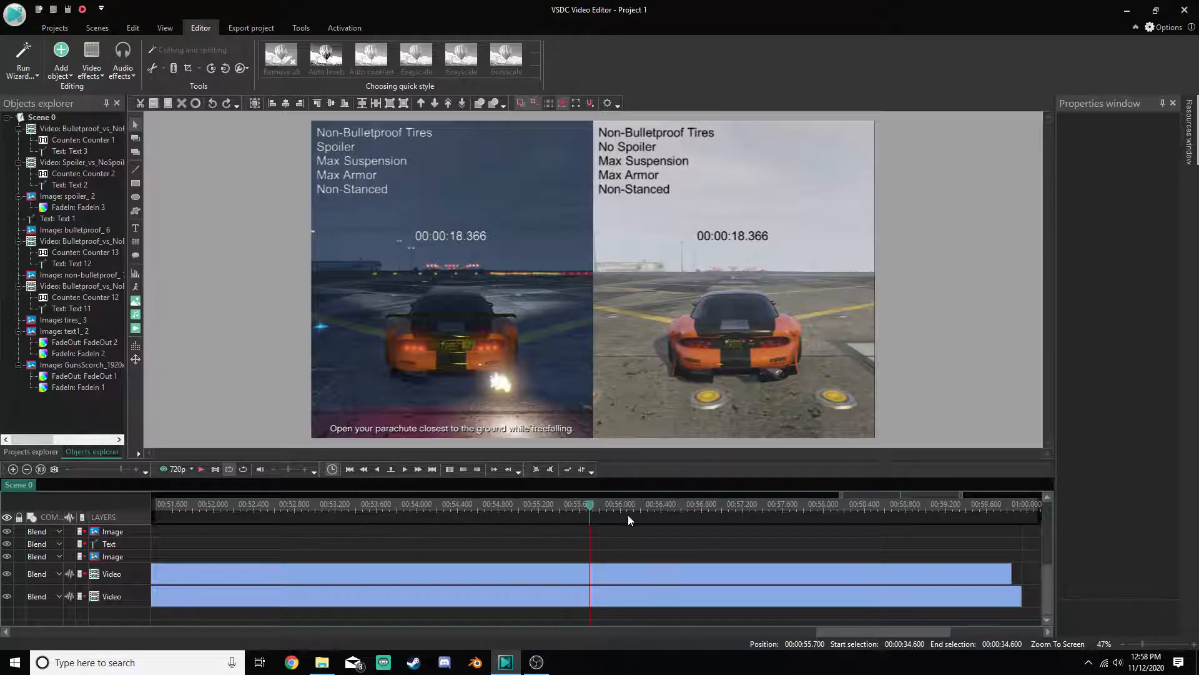
Split the daytime Spoiler_vs_NoSpoiler clip at 00:00:55.700 and delete the part after the cut
left_click(638, 598)
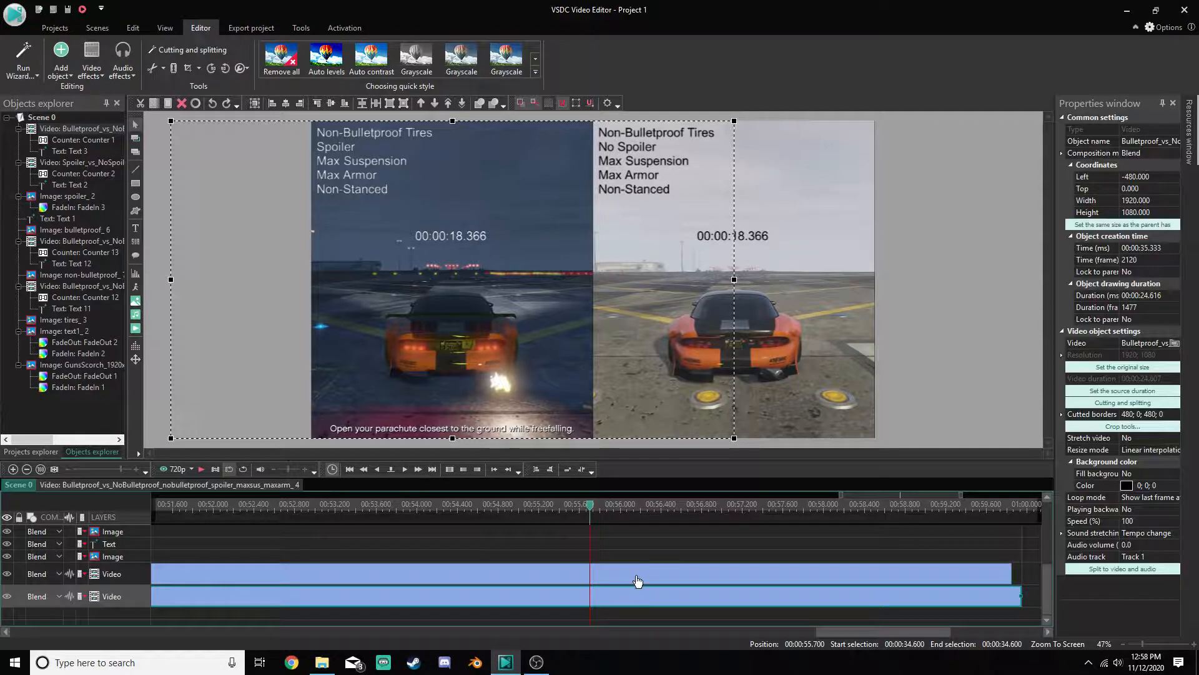
left_click(637, 581)
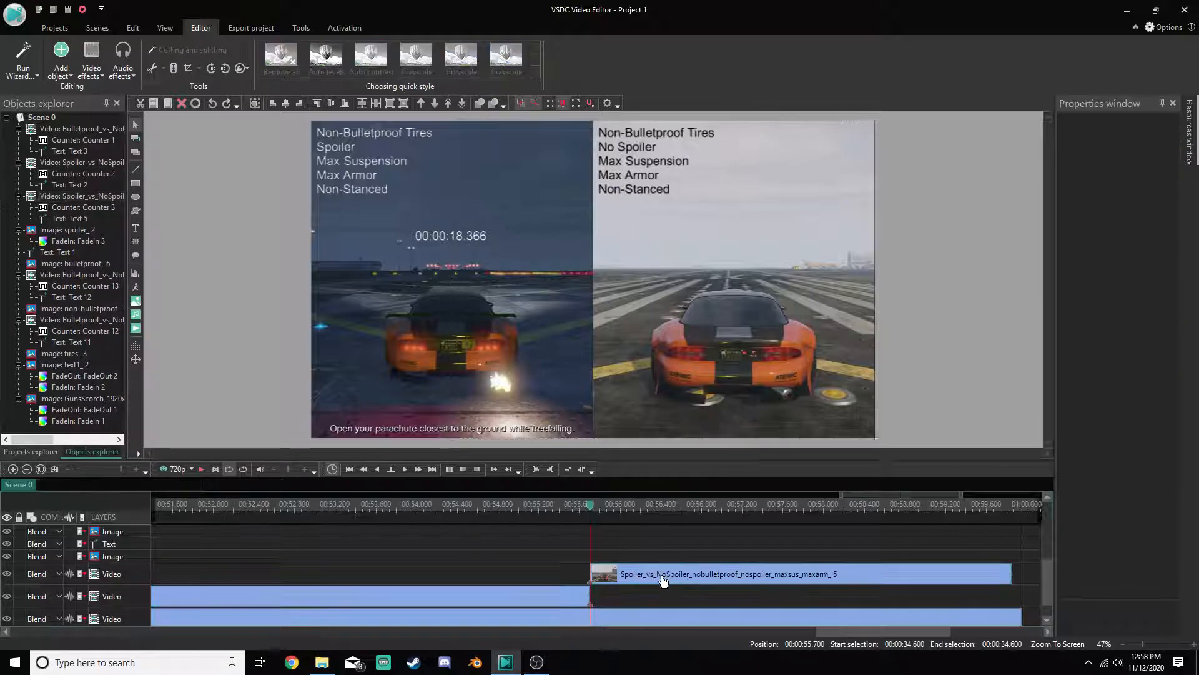
left_click(663, 580)
key("Delete")
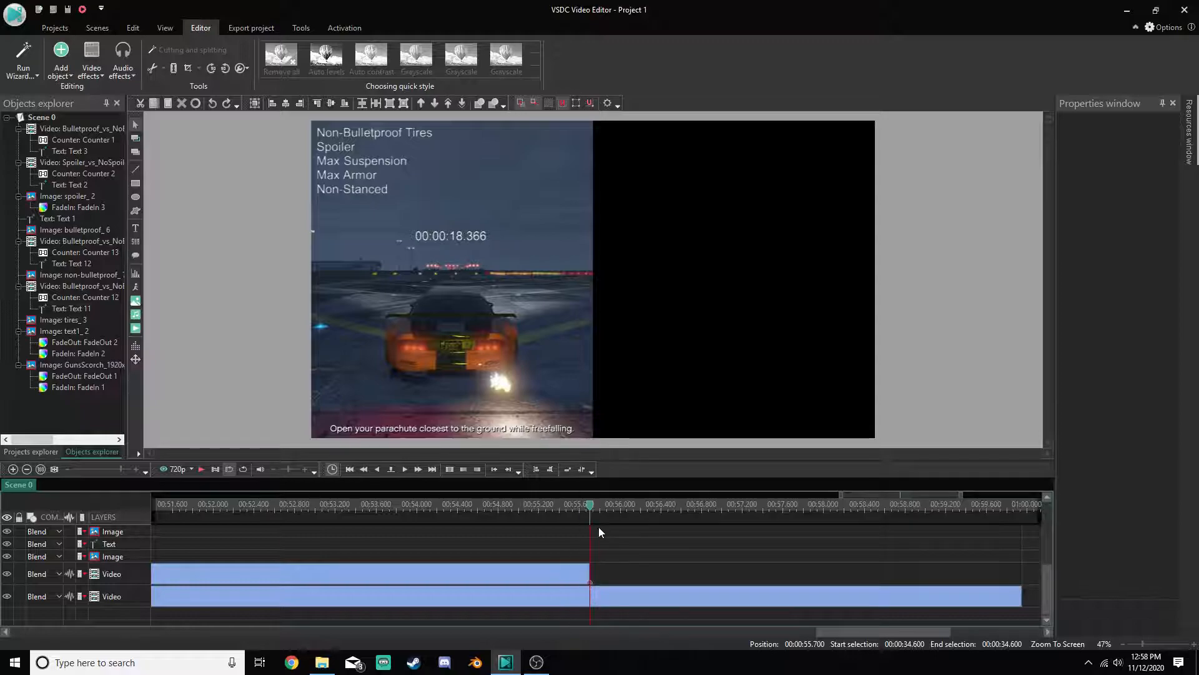
Step back to 00:00:55.666, split the night-time spoiler clip there, and delete the part after the cut
key("Left")
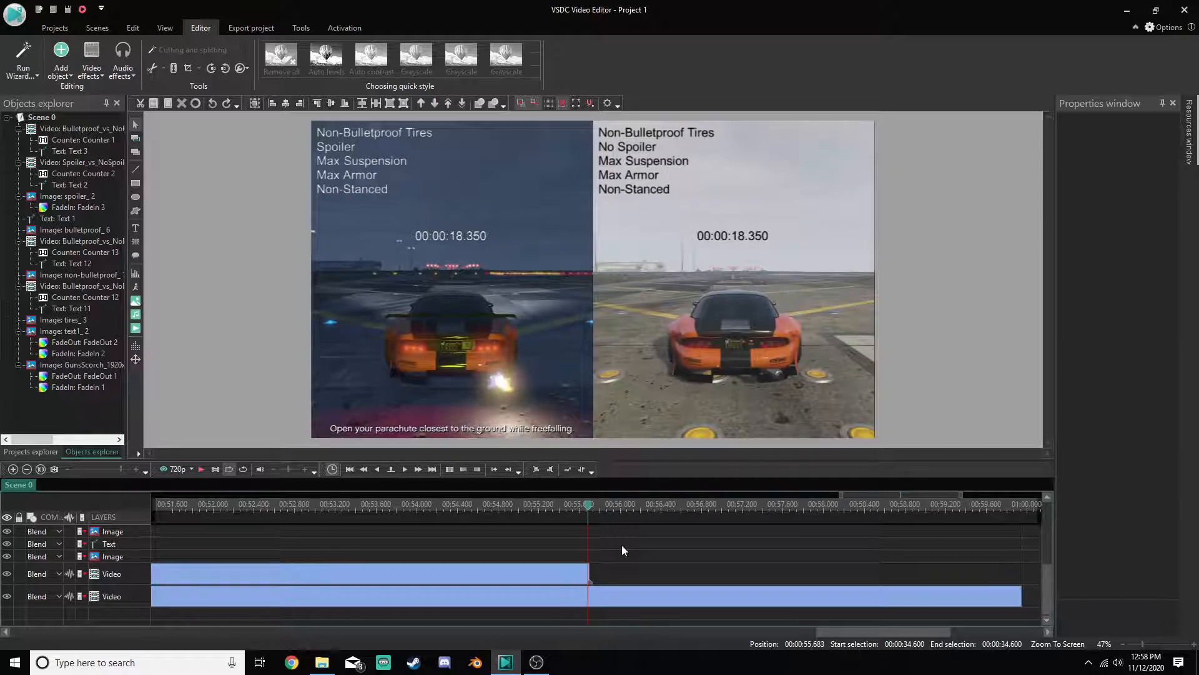
key("Left")
key("Left")
key("Right")
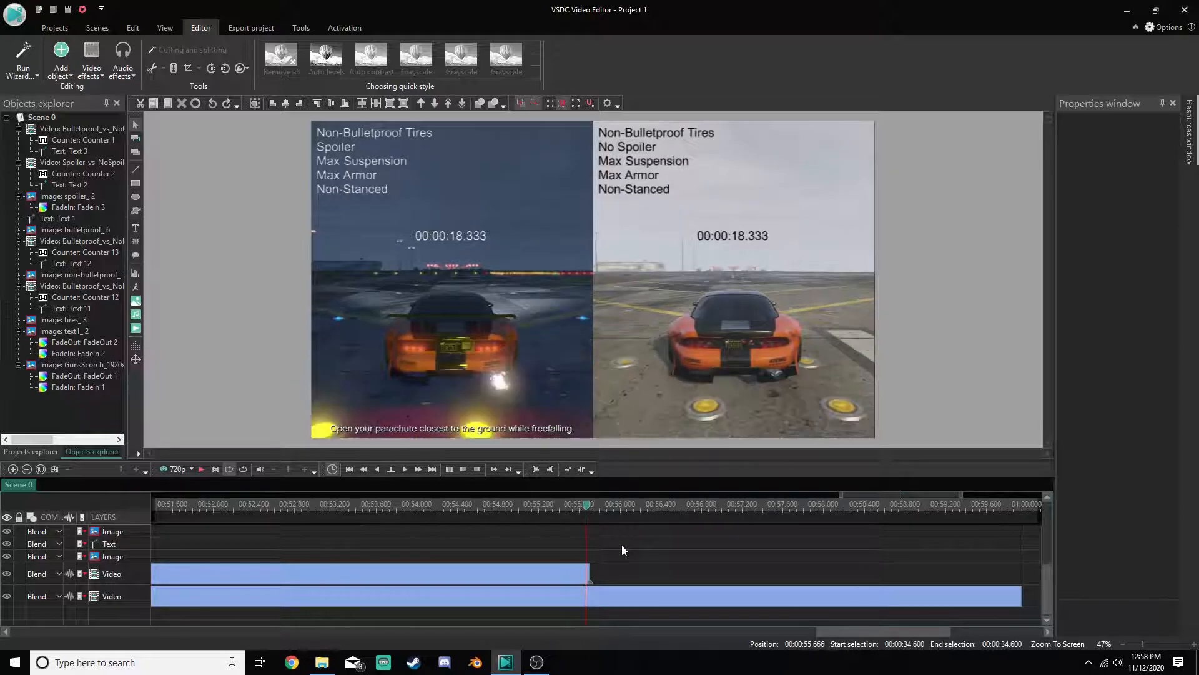
left_click(632, 597)
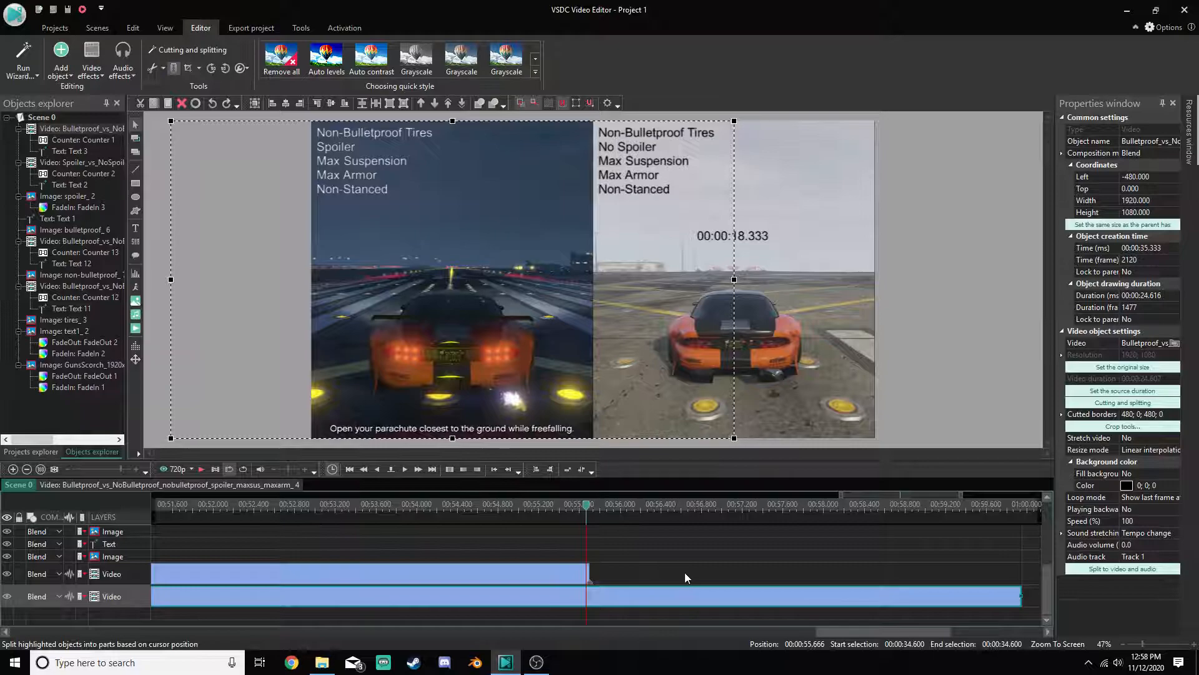
key("ctrl+k")
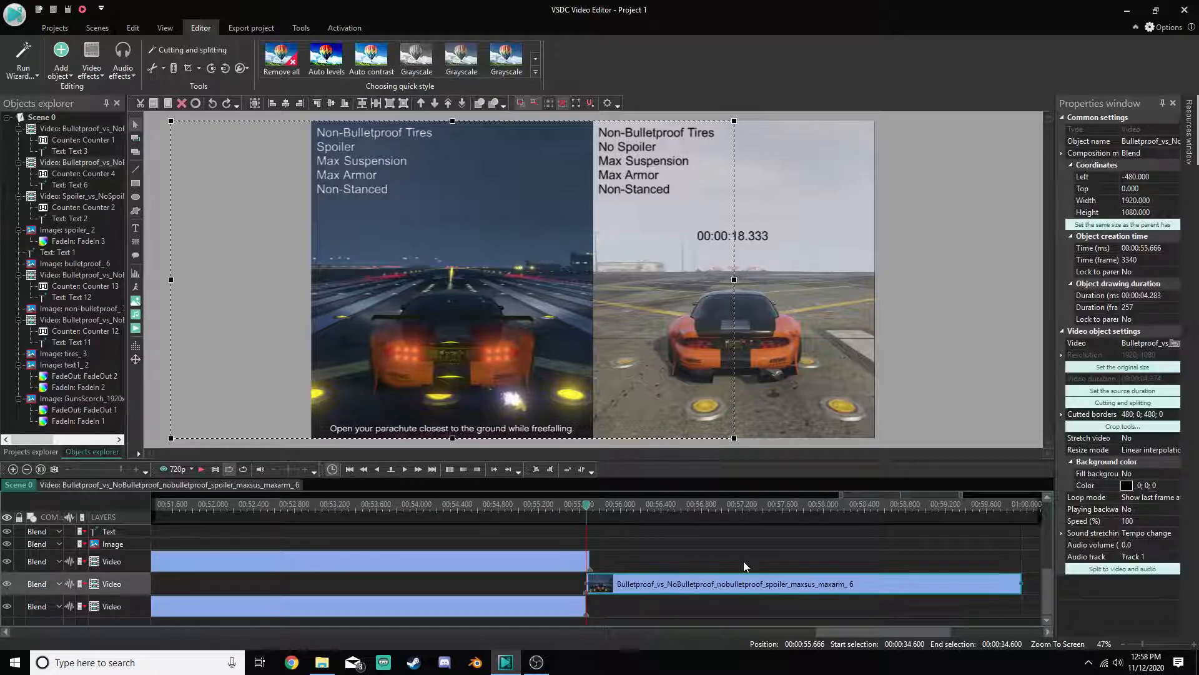
key("Delete")
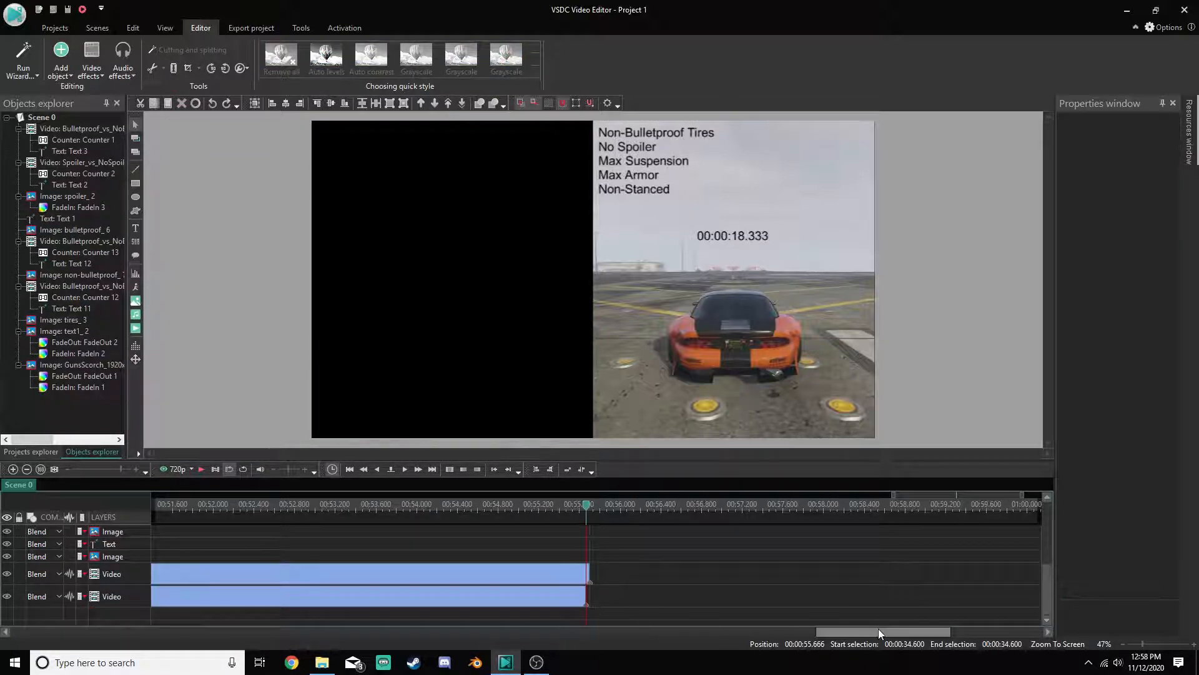
Inside the daytime Spoiler_vs_NoSpoiler clip, trim Text 2 to a duration of 00:00:20.366 and Counter 2 to 00:00:18.333
mouse_move(879, 632)
left_mouse_down()
mouse_move(581, 629)
mouse_move(898, 632)
mouse_move(857, 636)
left_mouse_up()
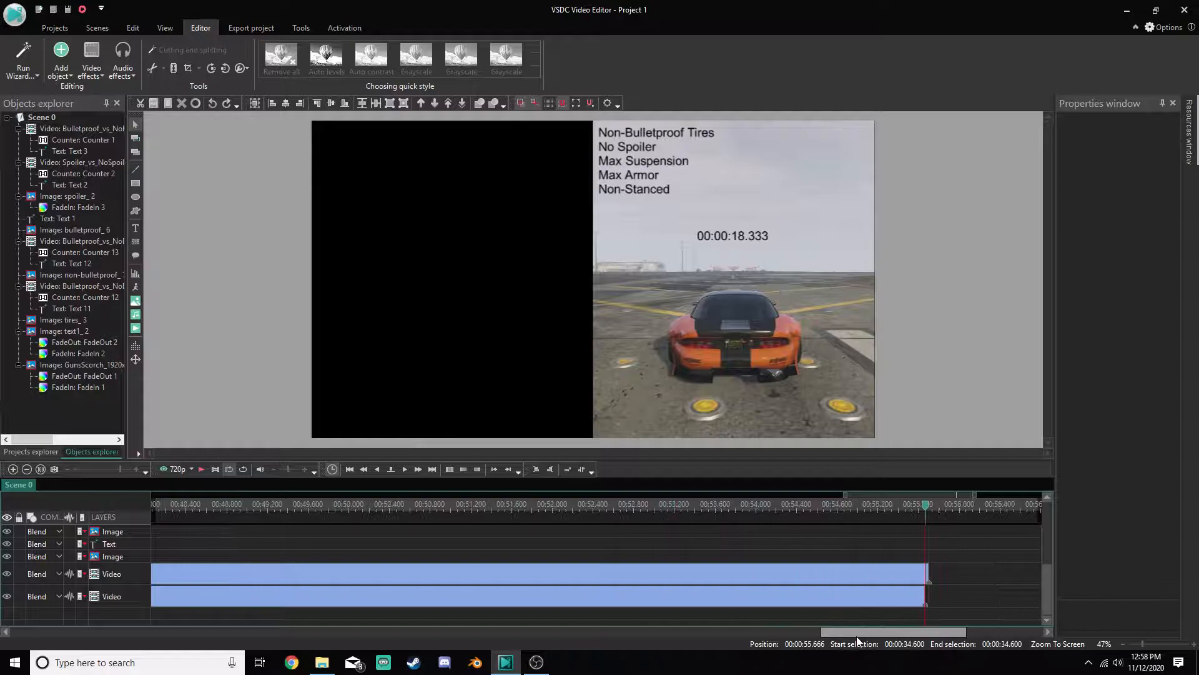
double_click(830, 575)
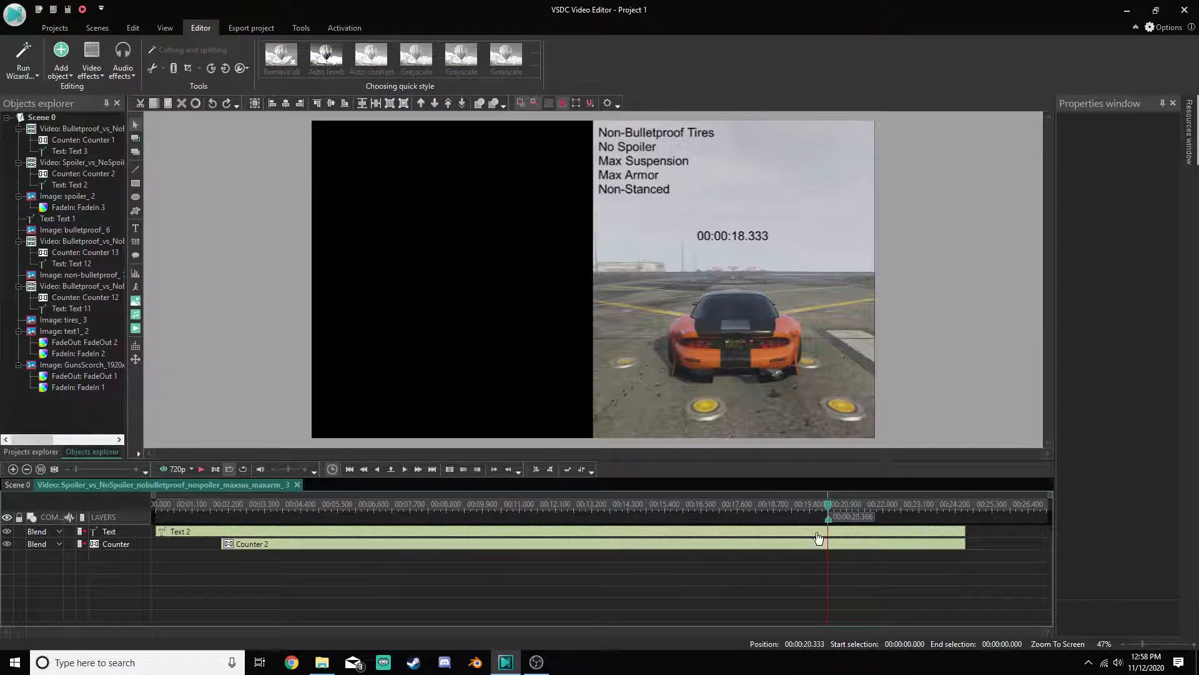
left_click(817, 535)
left_click_drag(965, 530, 841, 531)
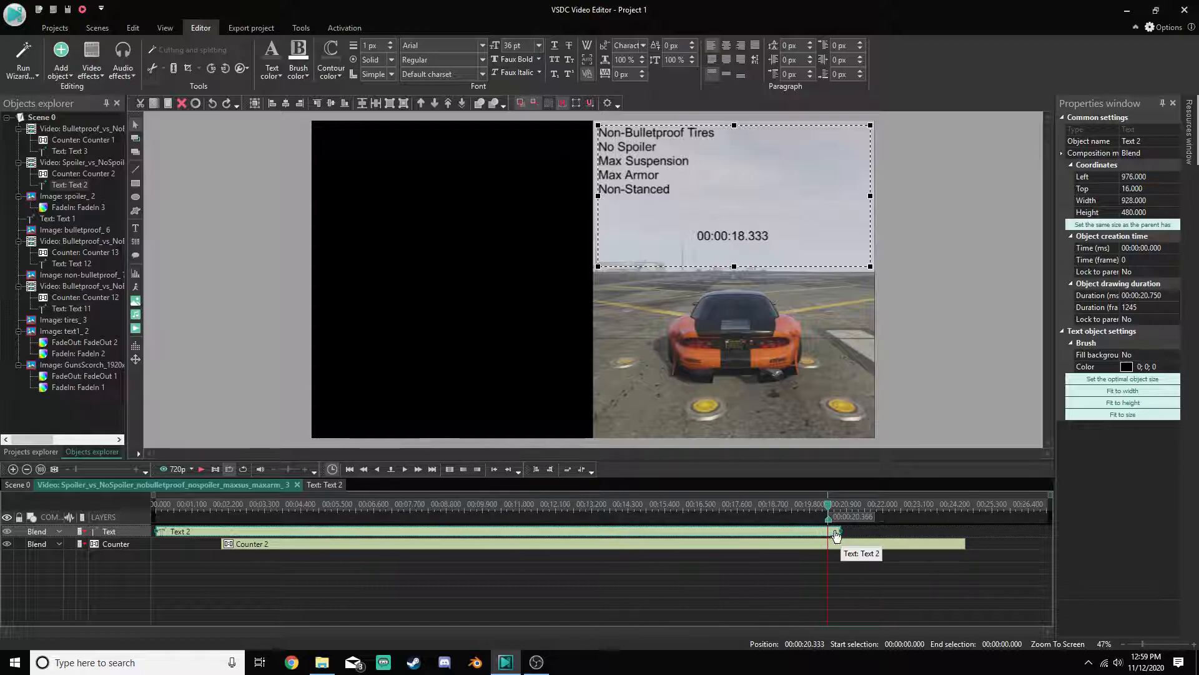
left_click_drag(838, 531, 830, 530)
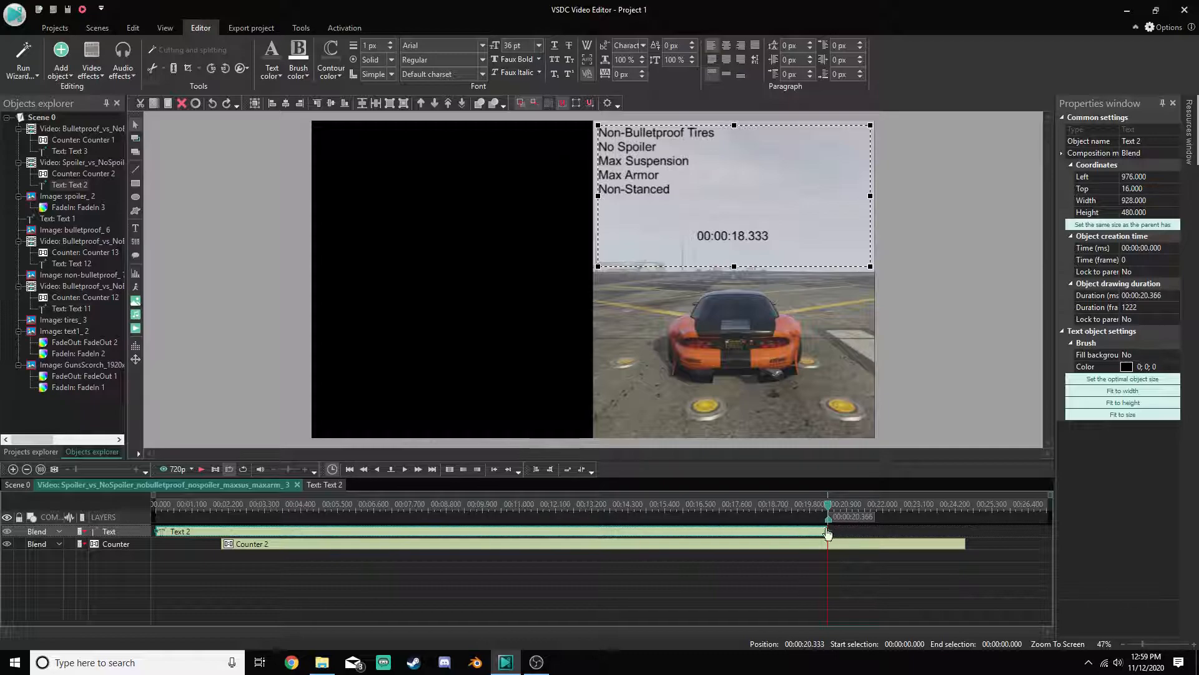
left_click(962, 544)
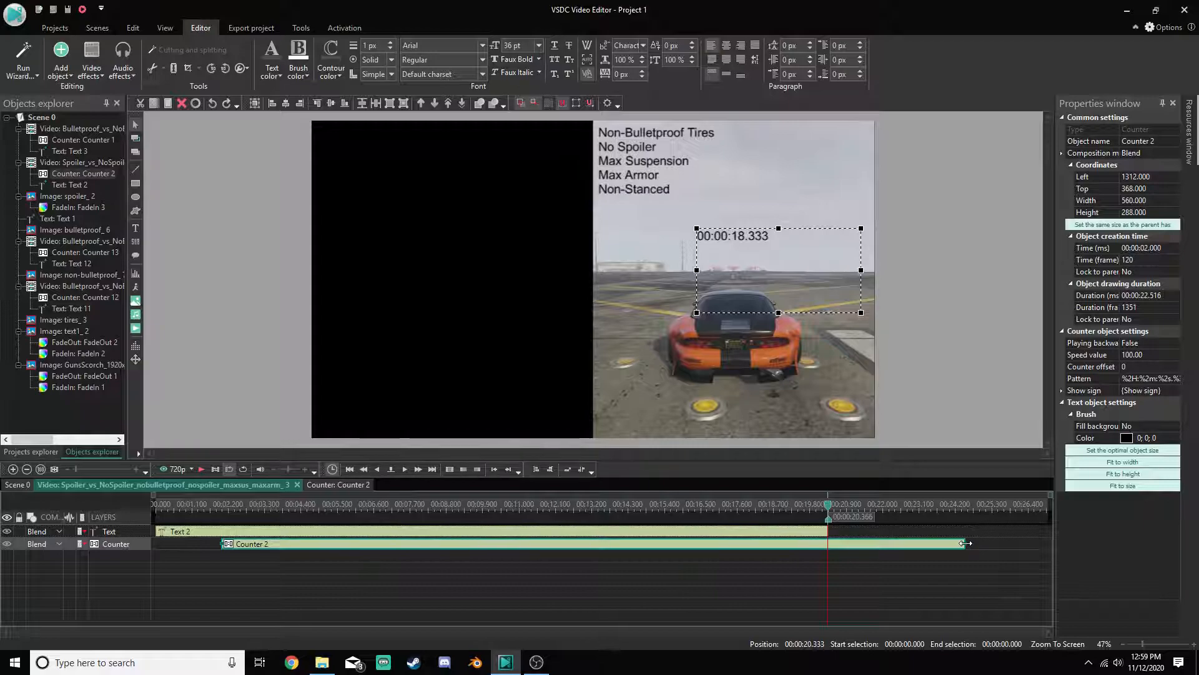
left_click_drag(966, 545, 827, 547)
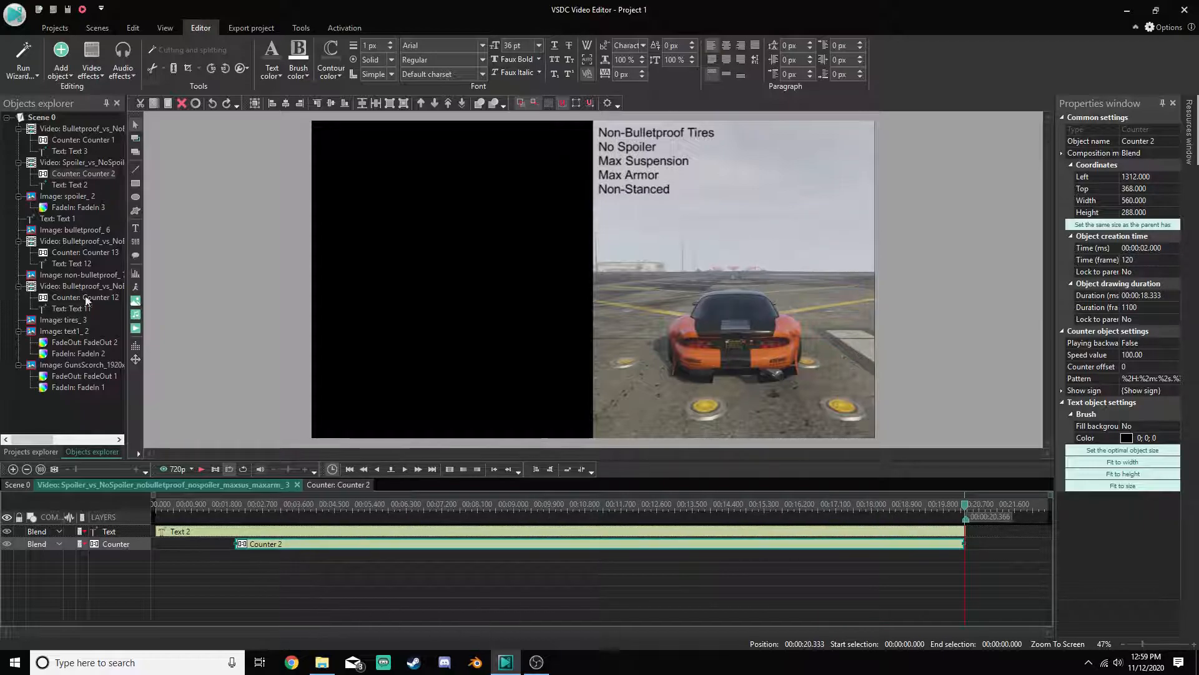
Inside the night-time spoiler clip, trim Text 3 and Counter 1 to end at 00:00:20.333
left_click(85, 141)
left_click(884, 536)
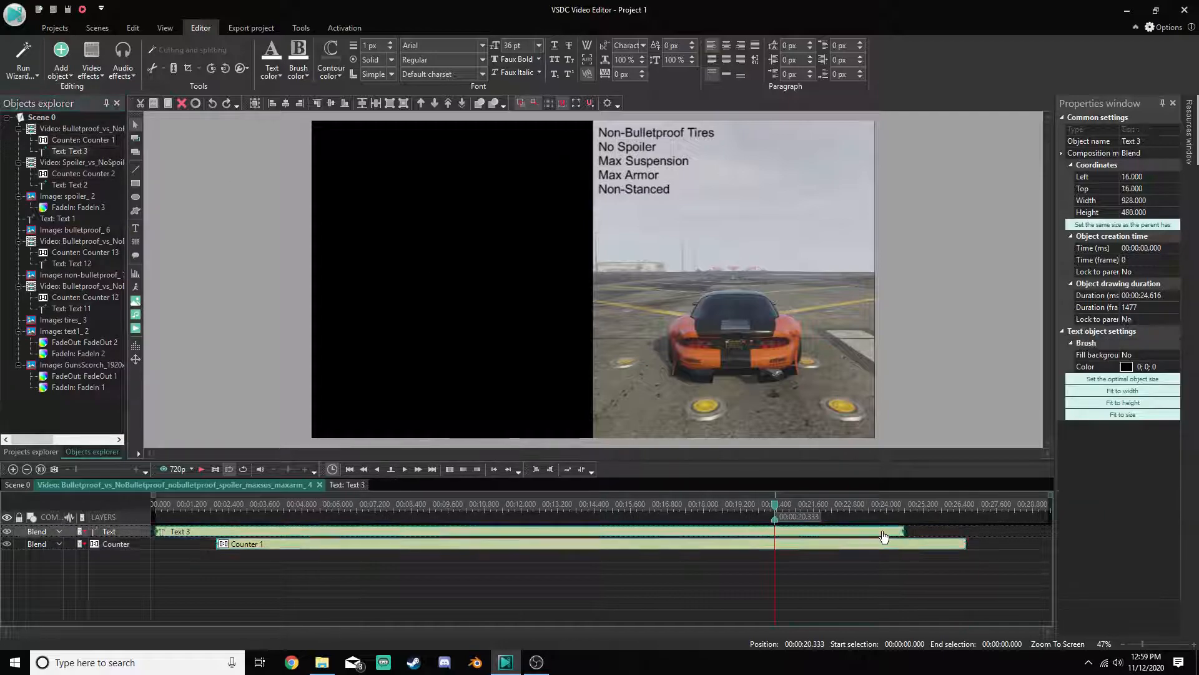
left_click_drag(904, 532, 775, 532)
left_click_drag(965, 544, 774, 544)
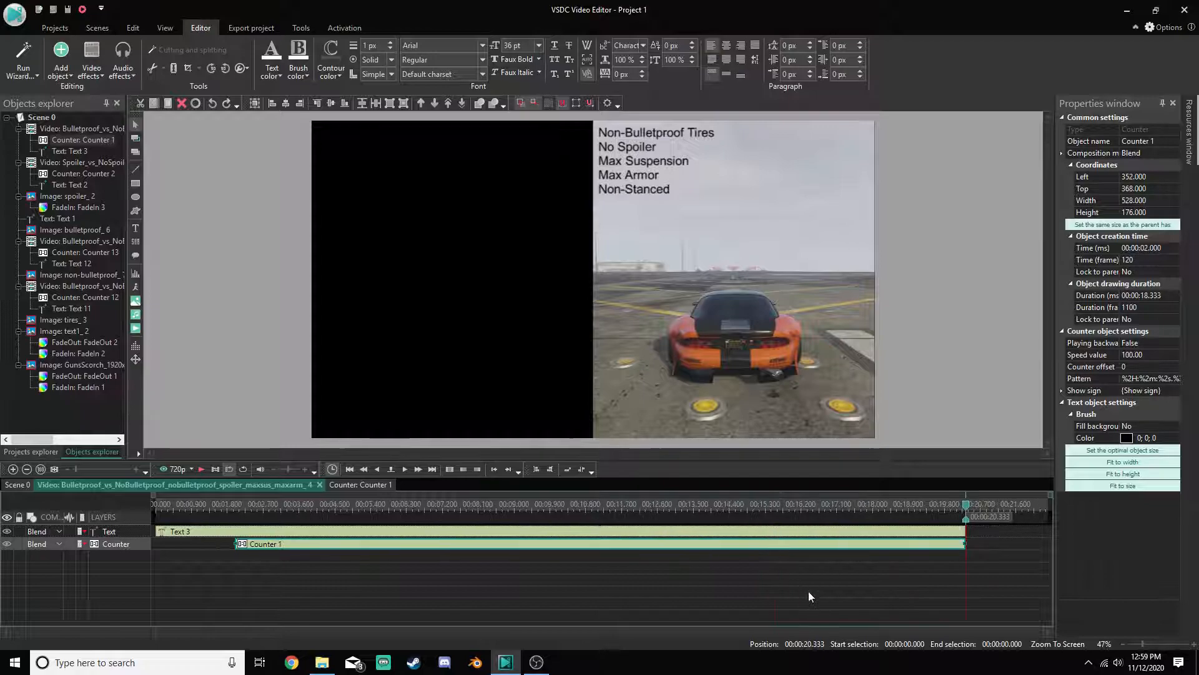
left_click(718, 594)
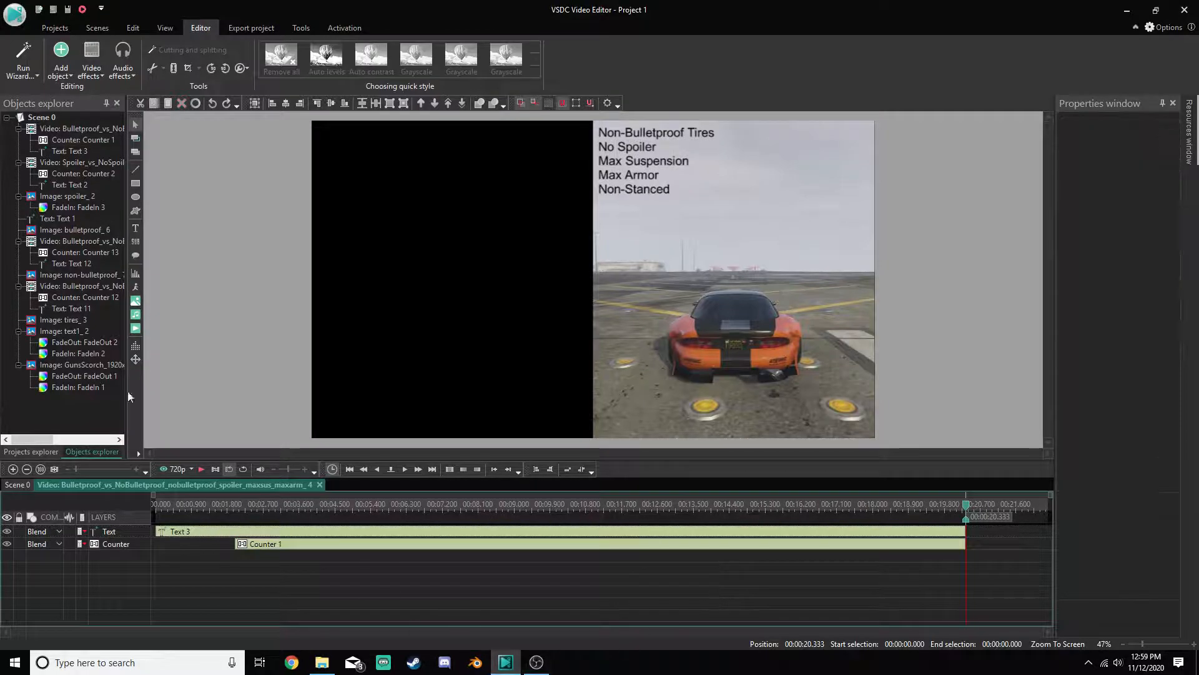
Return to Scene 0 and place the playhead at 00:00:55.700, at the end of the daytime Spoiler_vs_NoSpoiler clip
left_click(59, 117)
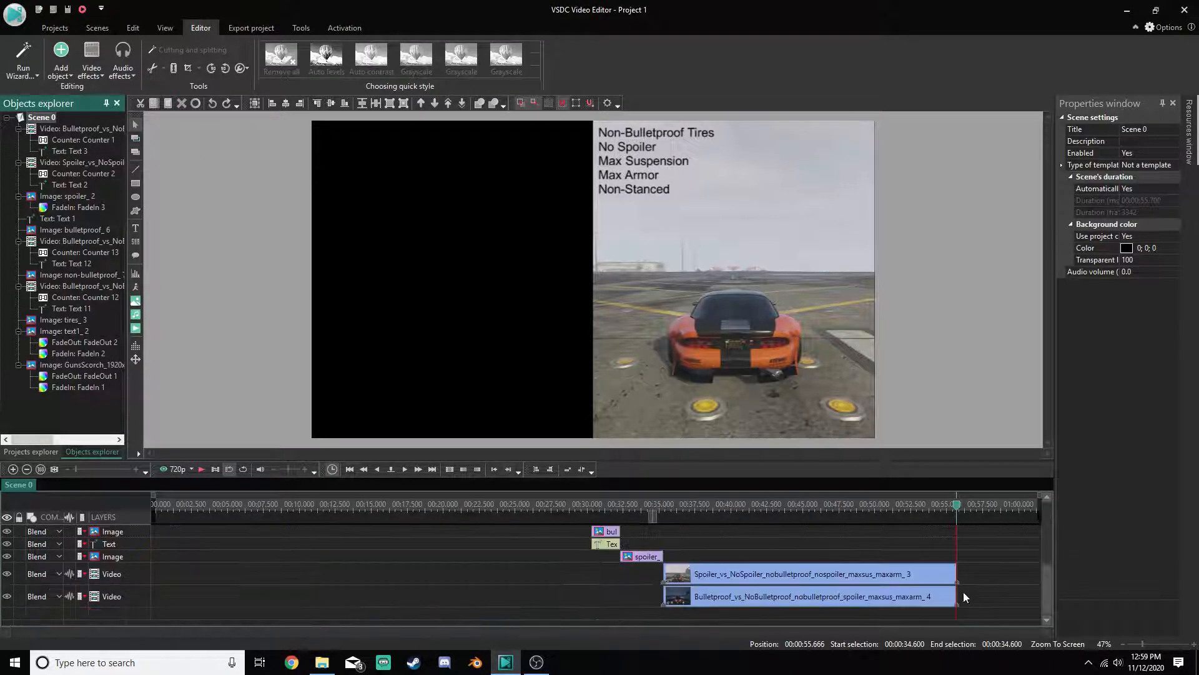
left_click(12, 469)
left_click_drag(646, 633, 693, 633)
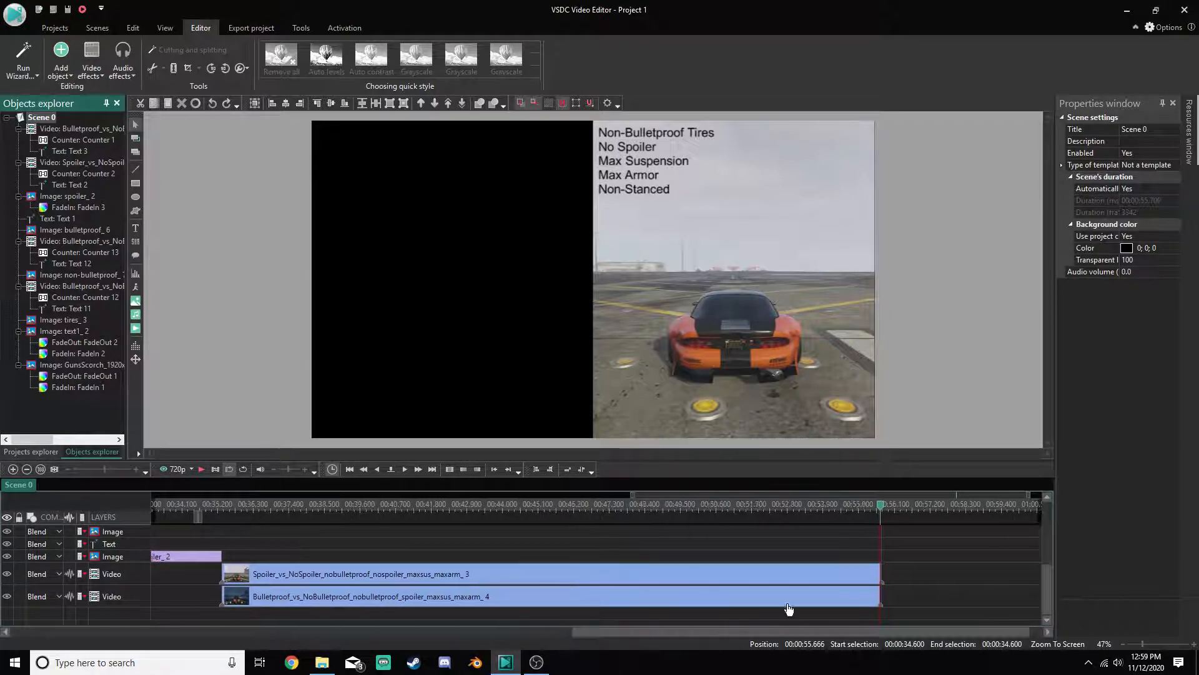
left_click(830, 575)
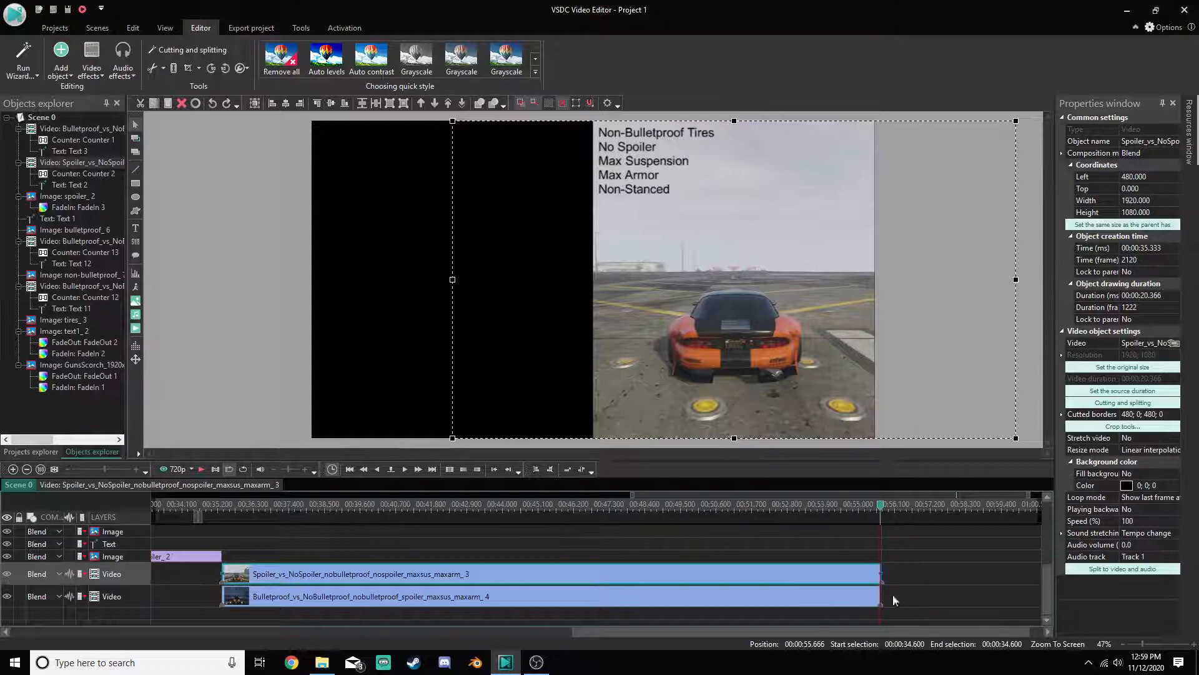
scroll(897, 579, "up", 3)
scroll(939, 591, "down", 3)
left_click(13, 469)
left_click(12, 469)
left_click_drag(906, 635, 939, 633)
left_click(648, 505)
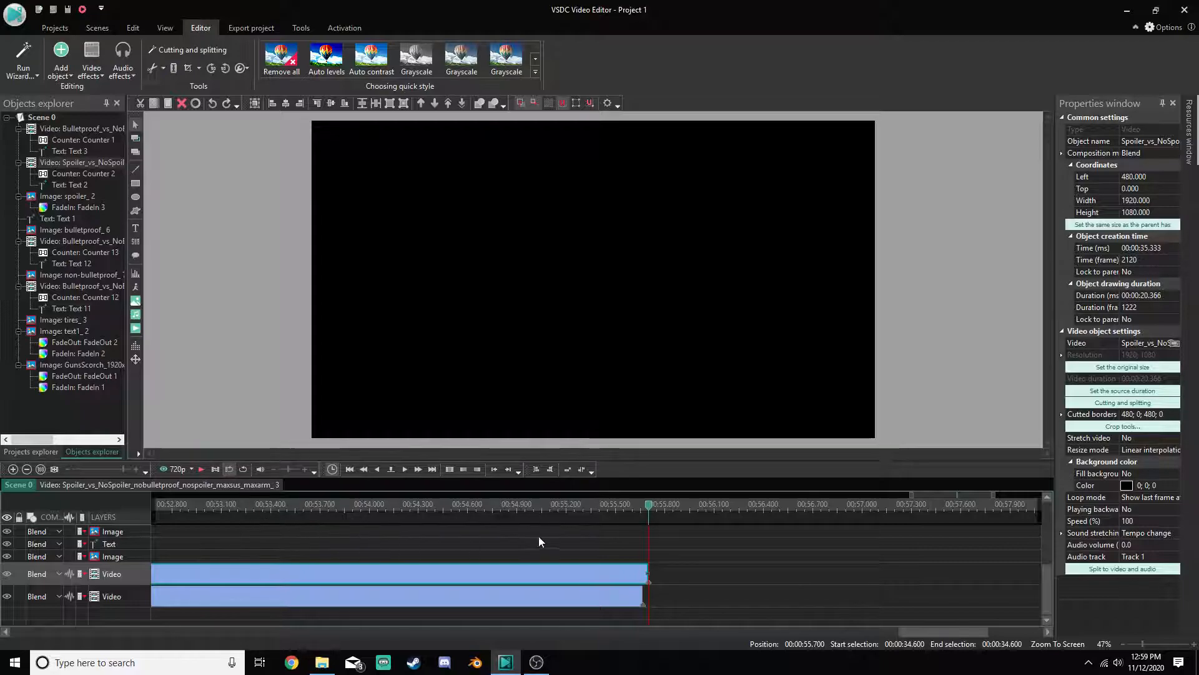
left_click(40, 472)
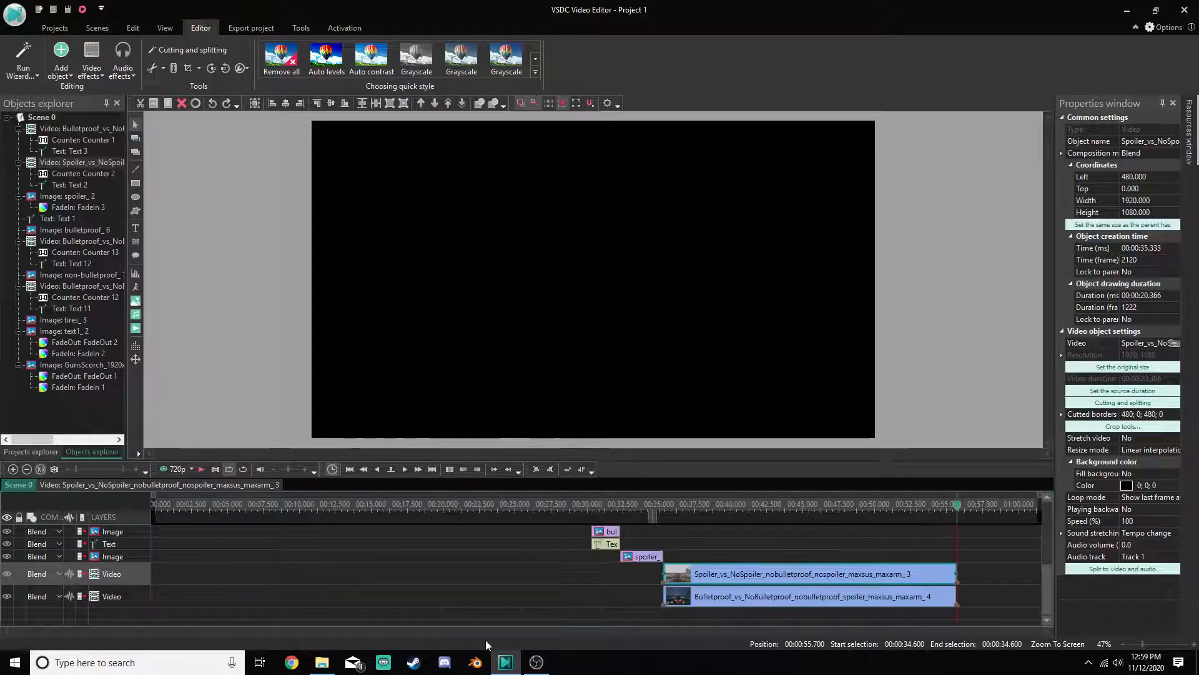
Switch to File Explorer, open the Desktop folder, and rename the Annotation 2020-11-12 125743.png snip as spoiler.png
left_click(322, 664)
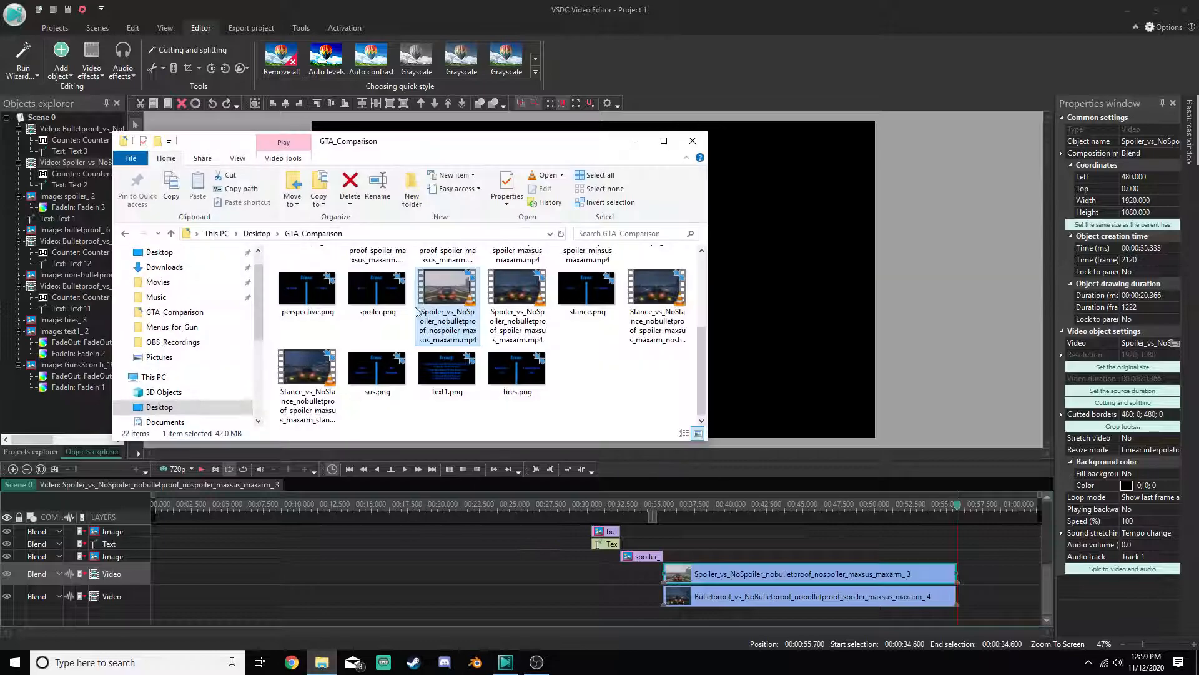
left_click(190, 412)
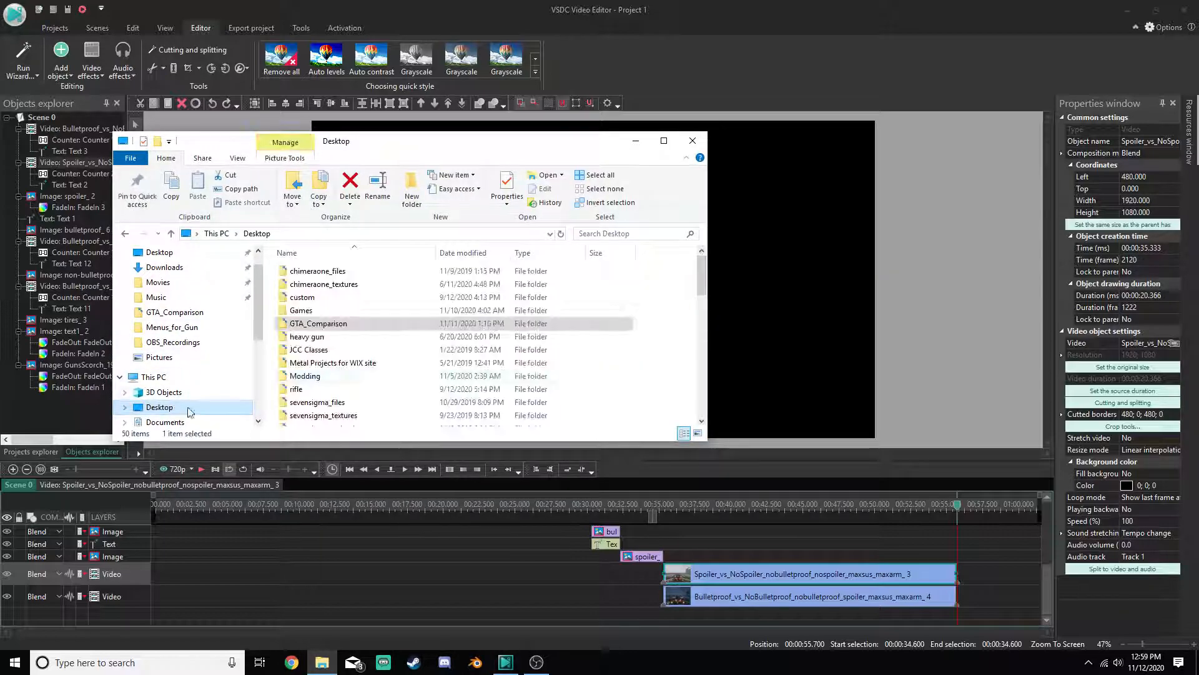
scroll(375, 313, "down", 4)
left_click(365, 320)
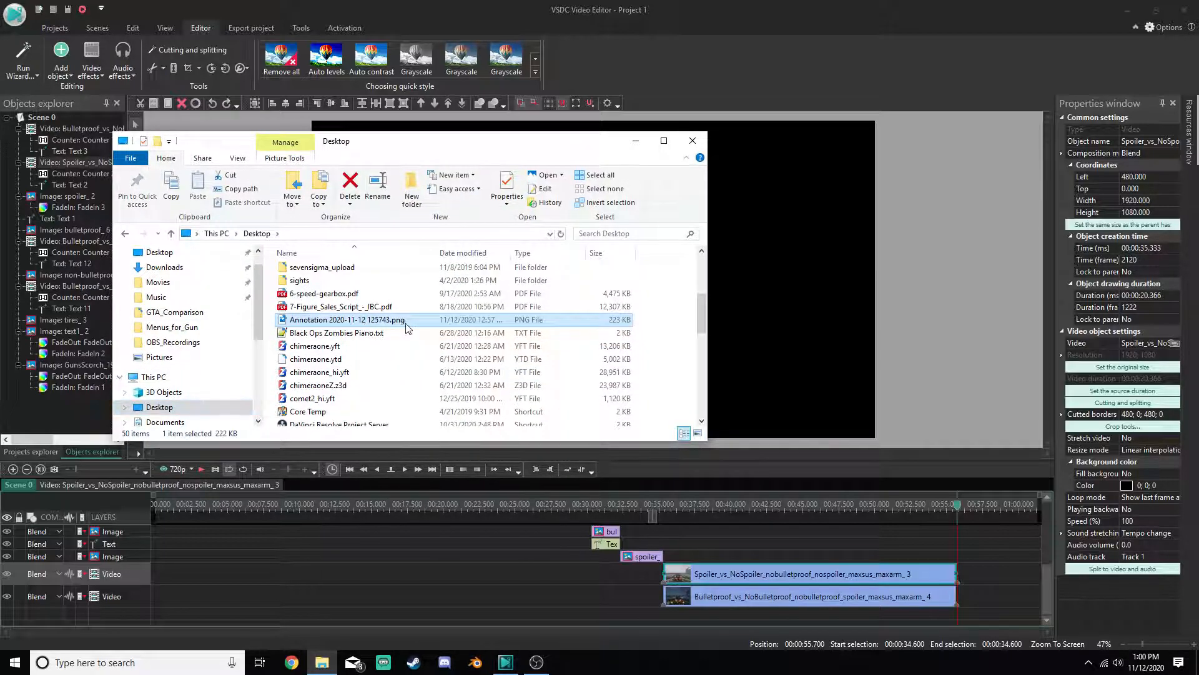
key("F2")
type("spoiler")
key("Return")
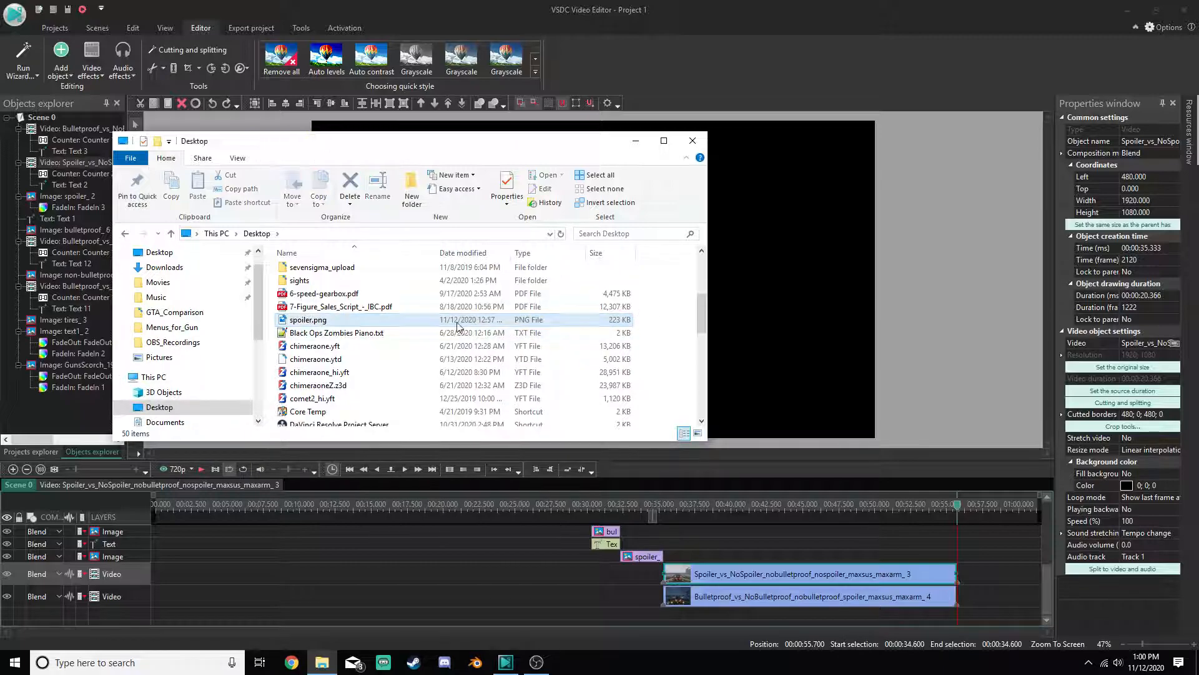
Move no_spoiler.png and spoiler.png from the Desktop into the GTA_Comparison folder, skipping the file whose name already exists there
scroll(357, 375, "down", 2)
scroll(340, 391, "down", 2)
left_click(313, 393, "ctrl")
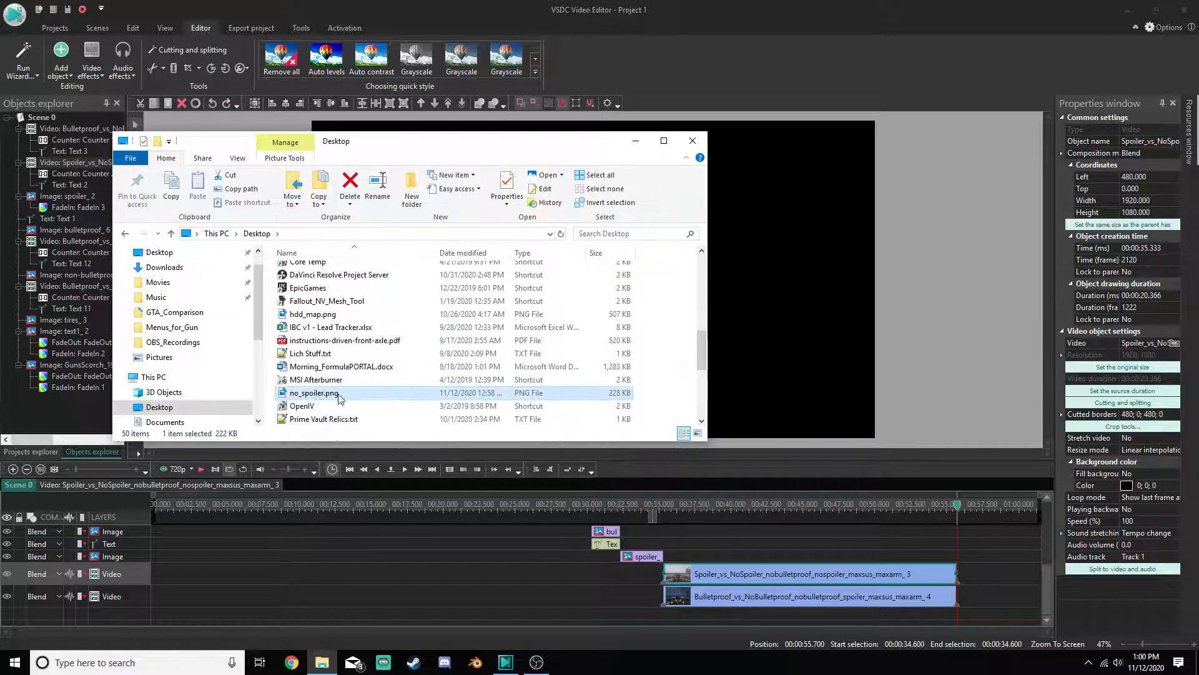
scroll(372, 397, "up", 5)
scroll(372, 396, "down", 1)
left_click_drag(369, 406, 355, 305)
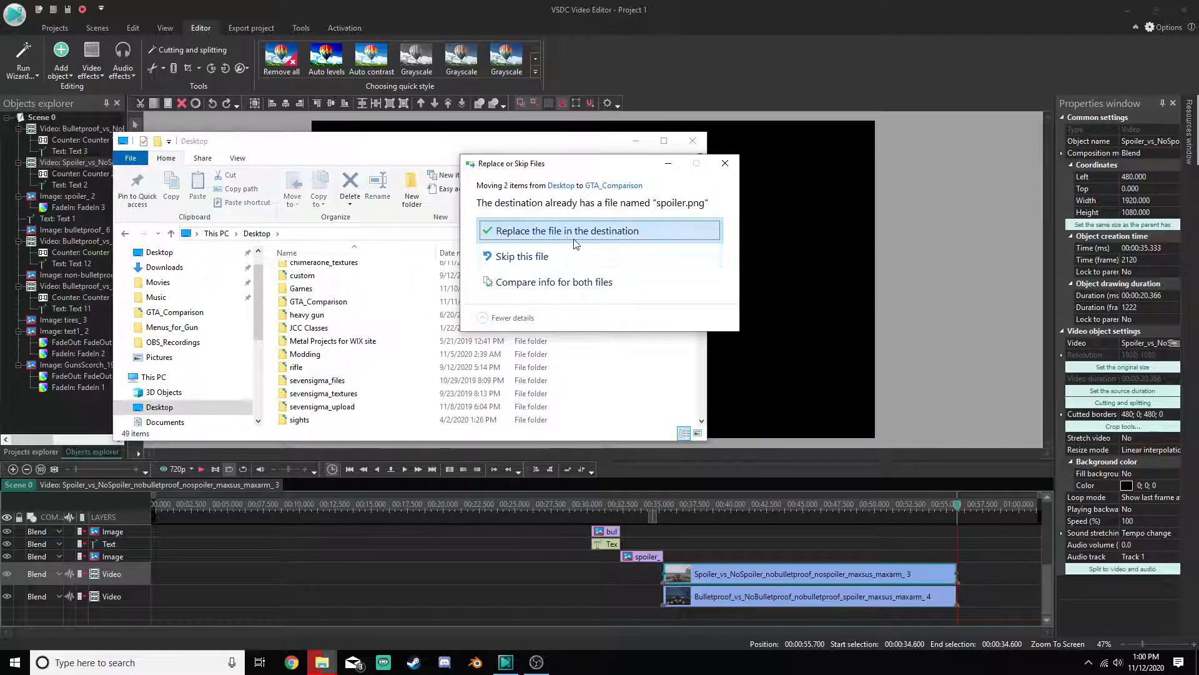
left_click(560, 257)
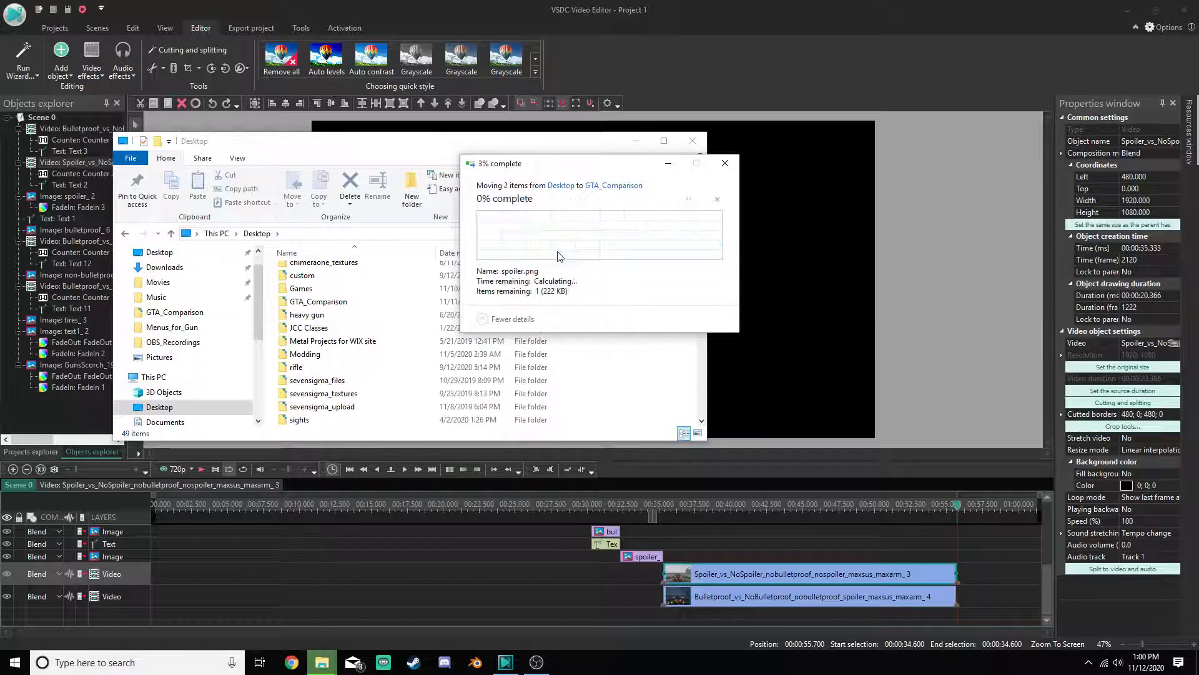
Open the GTA_Comparison folder and rename armor.png as armor_title.png
double_click(319, 302)
left_click(454, 314)
left_click(454, 315)
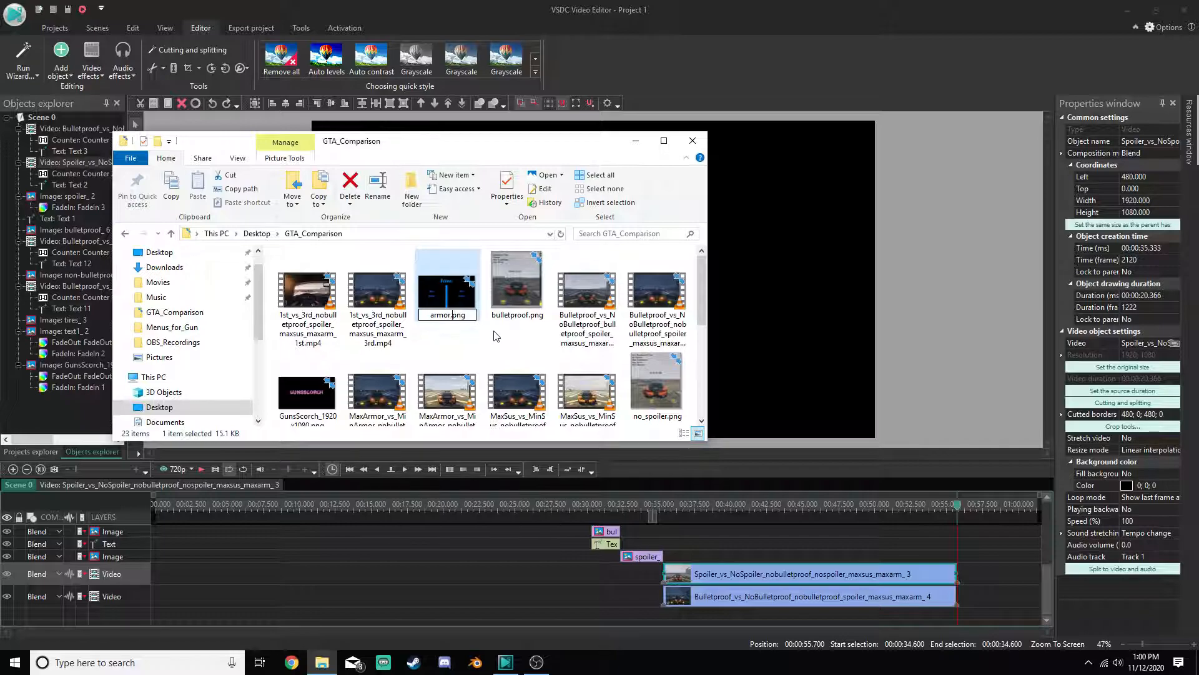
type("_title")
left_click(518, 281)
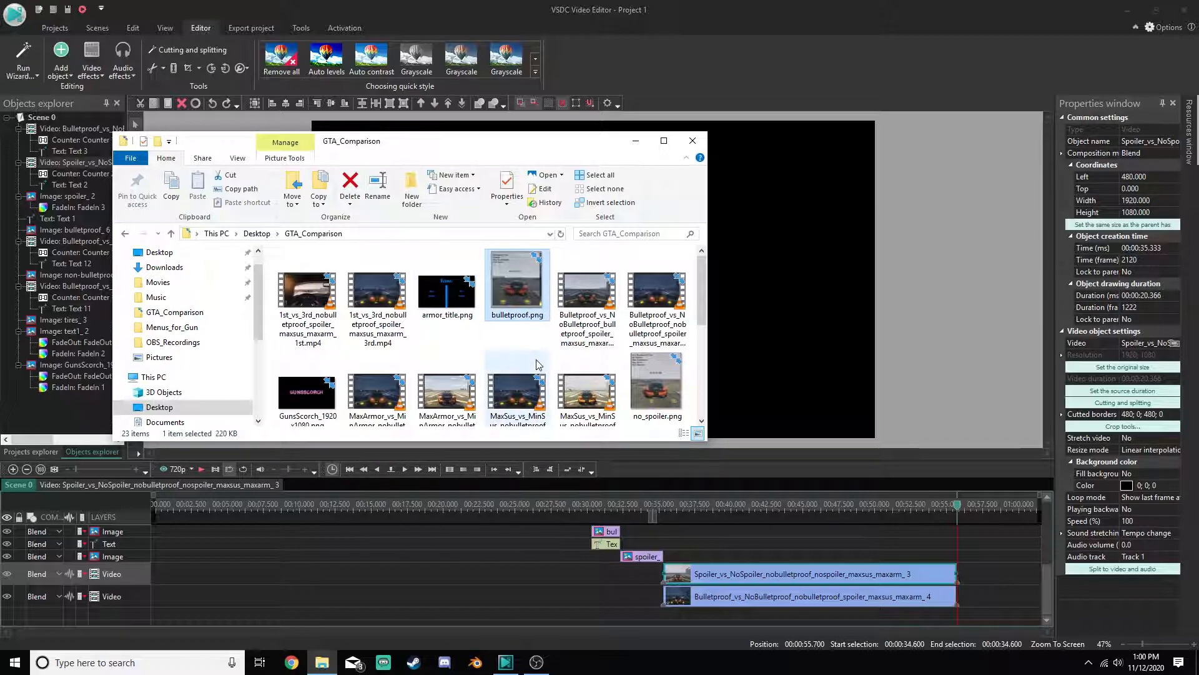
Rename perspective.png as perspective_title.png and spoiler.png as spoiler_title.png
scroll(536, 350, "down", 1)
scroll(536, 350, "down", 2)
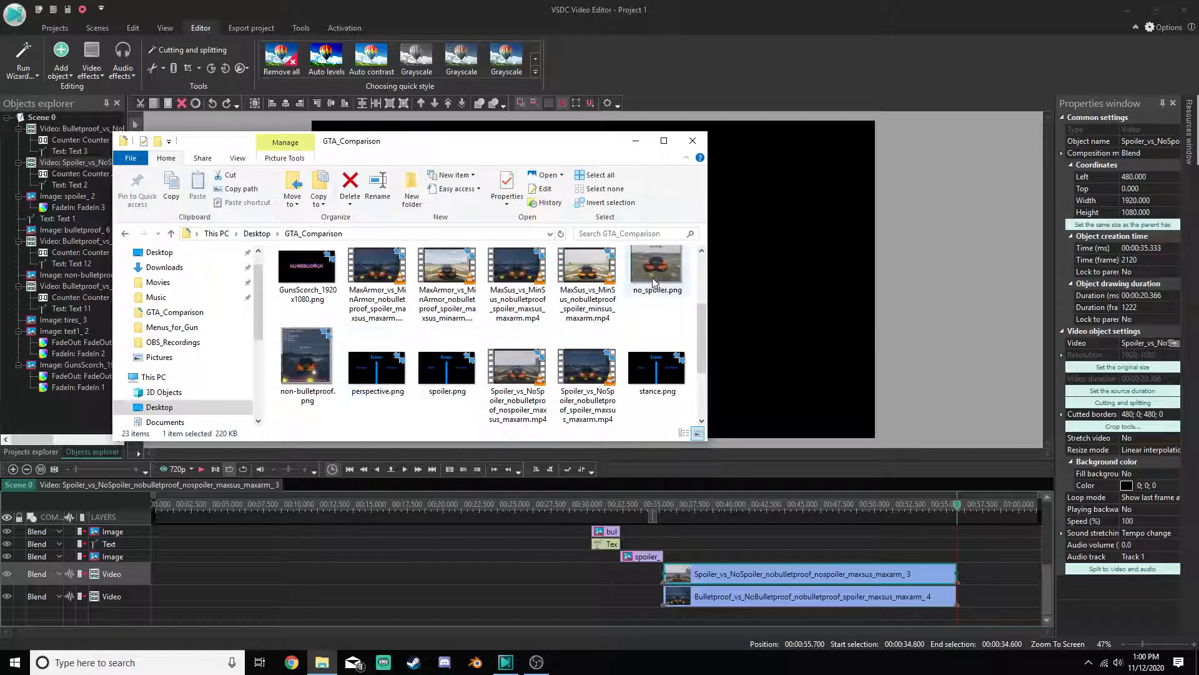
left_click(672, 281)
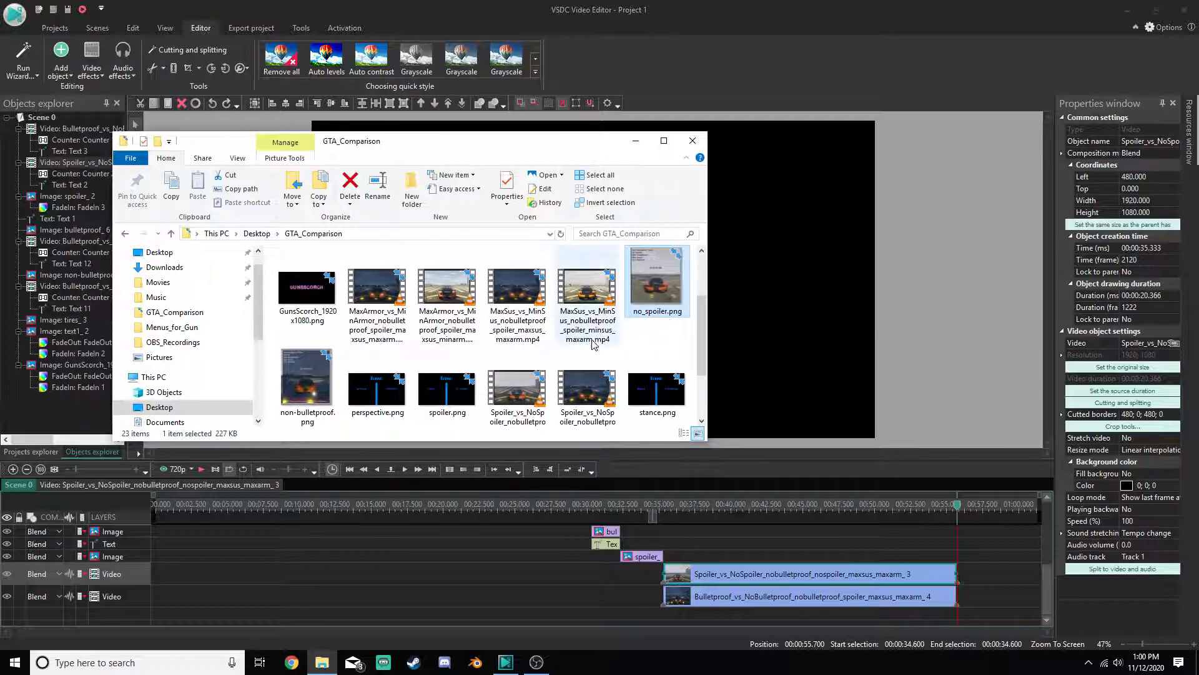
left_click(386, 398)
left_click(394, 394)
type("_title")
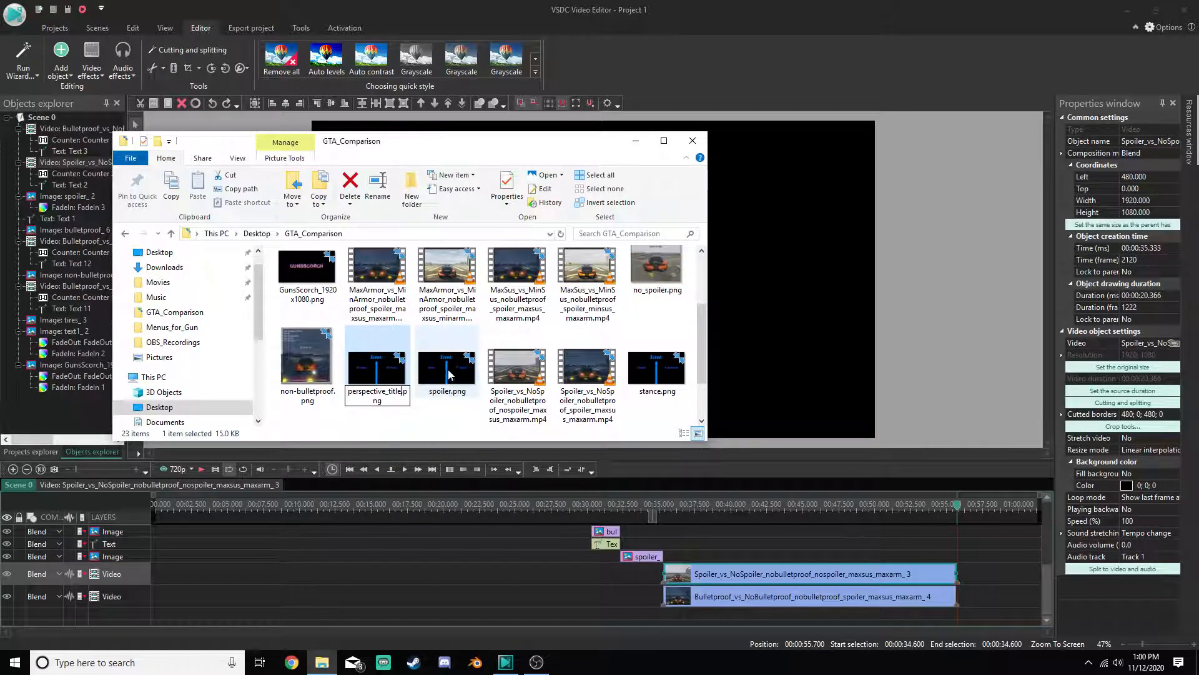
left_click(448, 398)
left_click(448, 393)
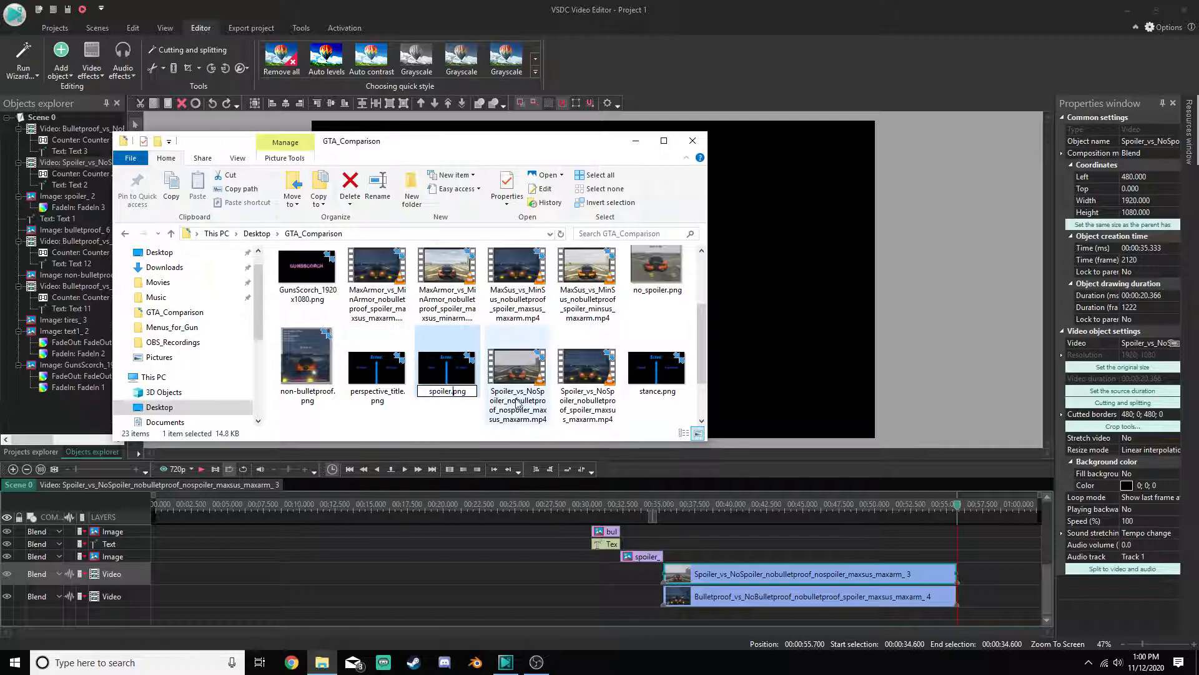
type("_title")
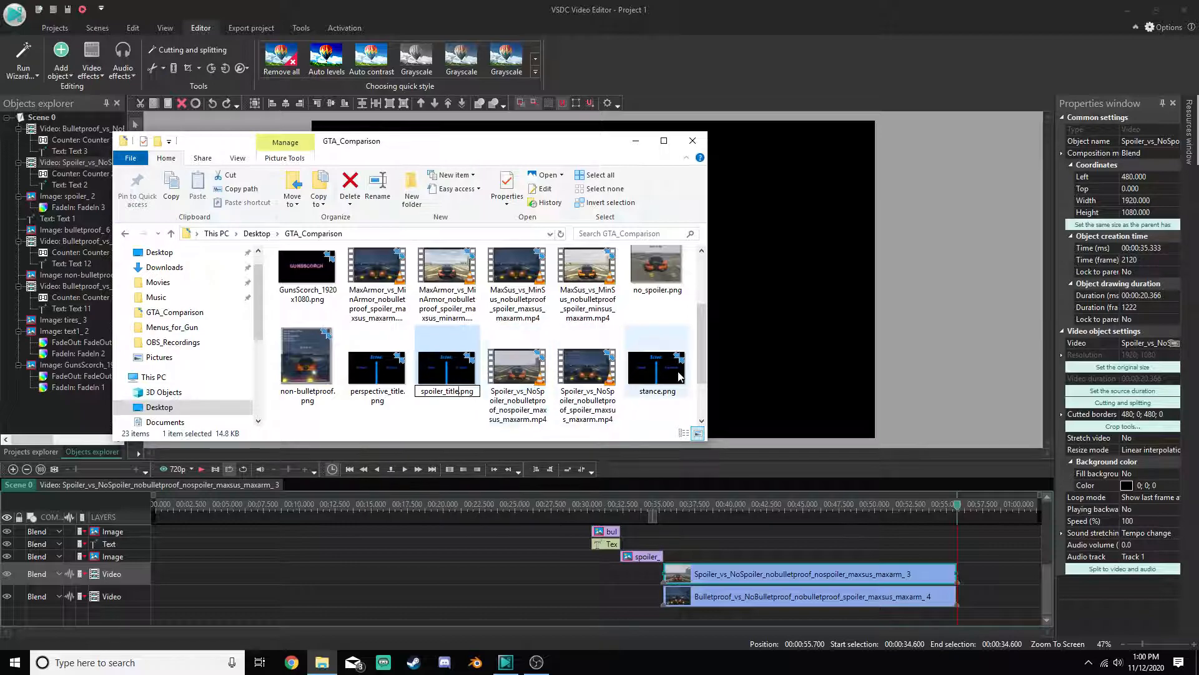
Rename stance.png as stance_title.png and sus.png as sus_title.png
left_click(656, 369)
left_click(661, 393)
type("_tit")
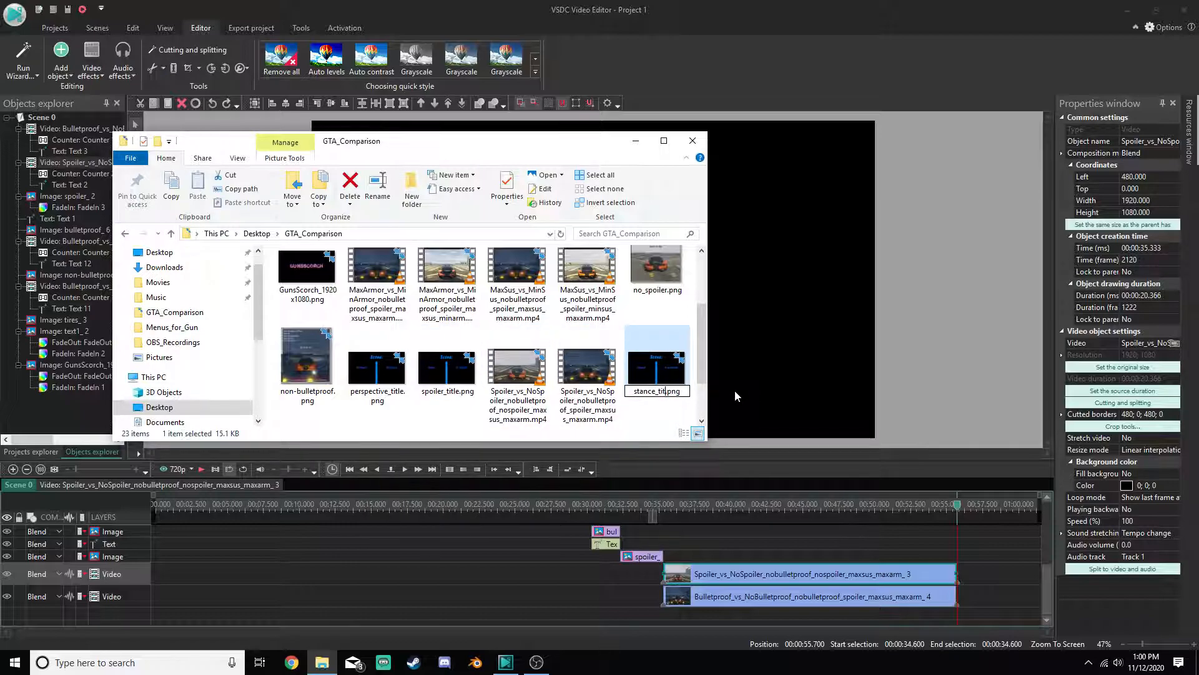
type("le")
key("Return")
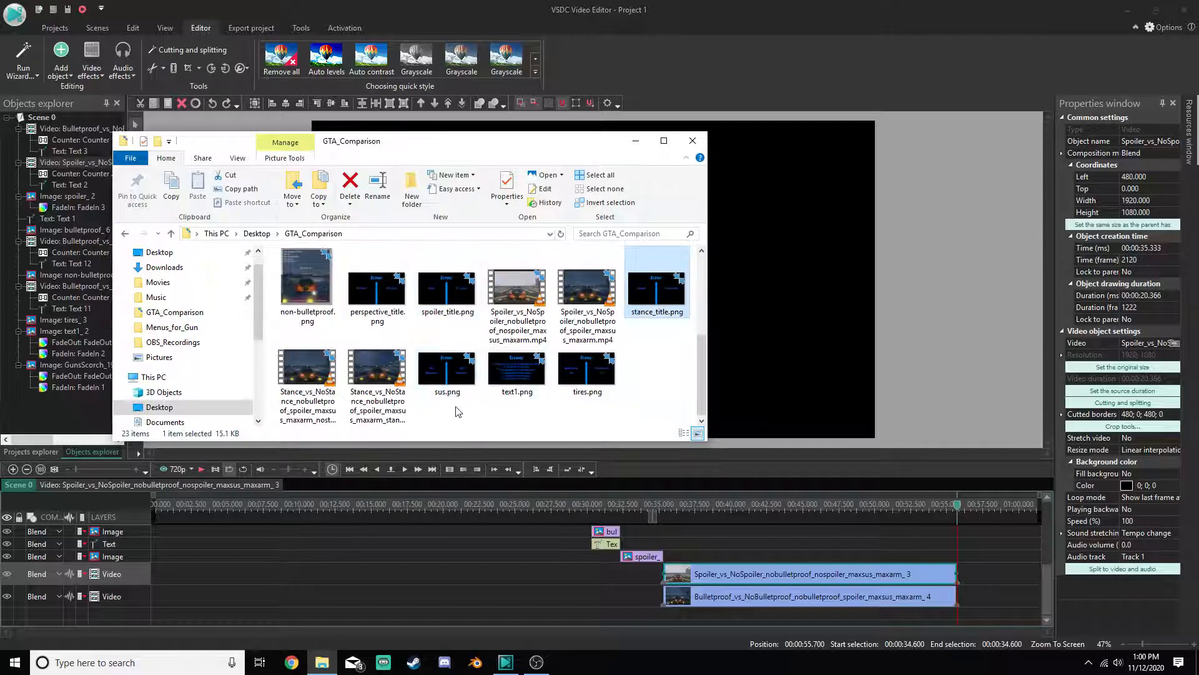
left_click(446, 394)
left_click(443, 395)
left_click(446, 393)
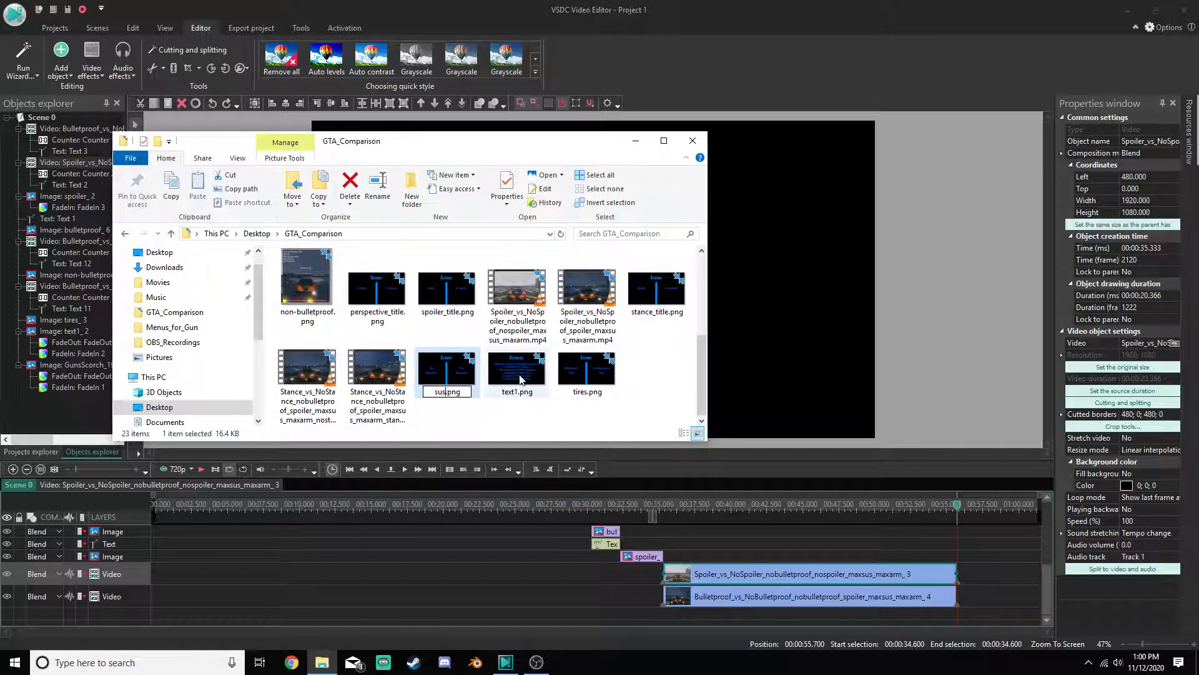
type("_title")
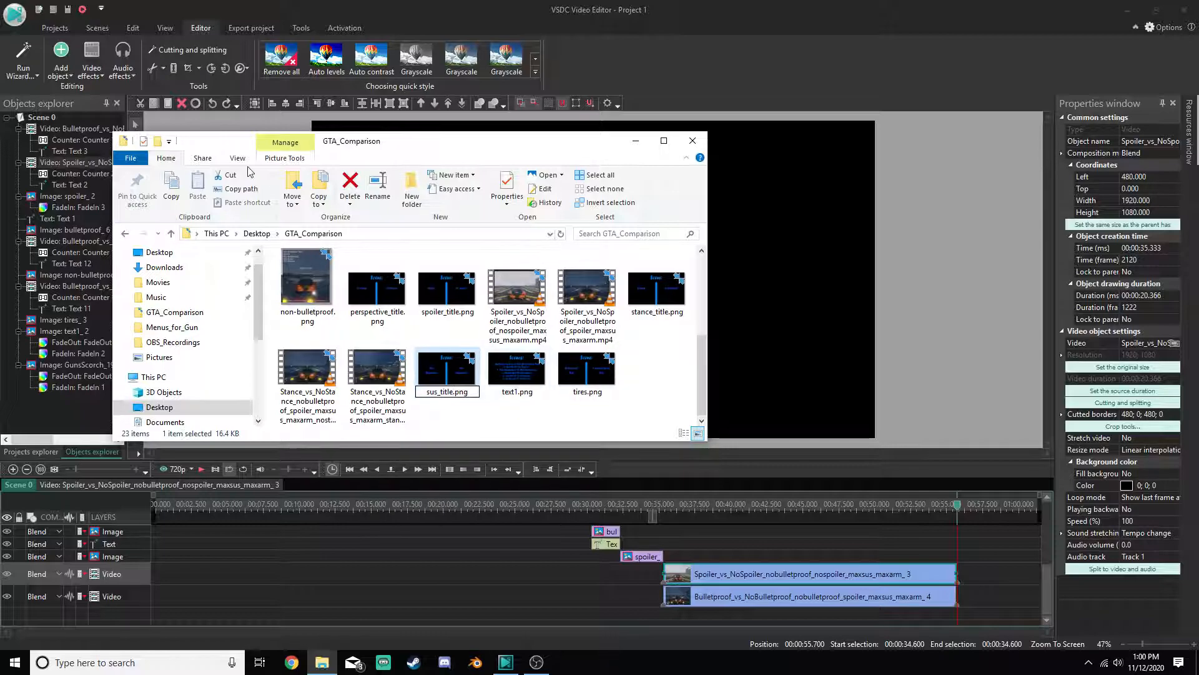
left_click(556, 420)
Rename tires.png as tires_title.png
left_click(592, 392)
left_click(591, 392)
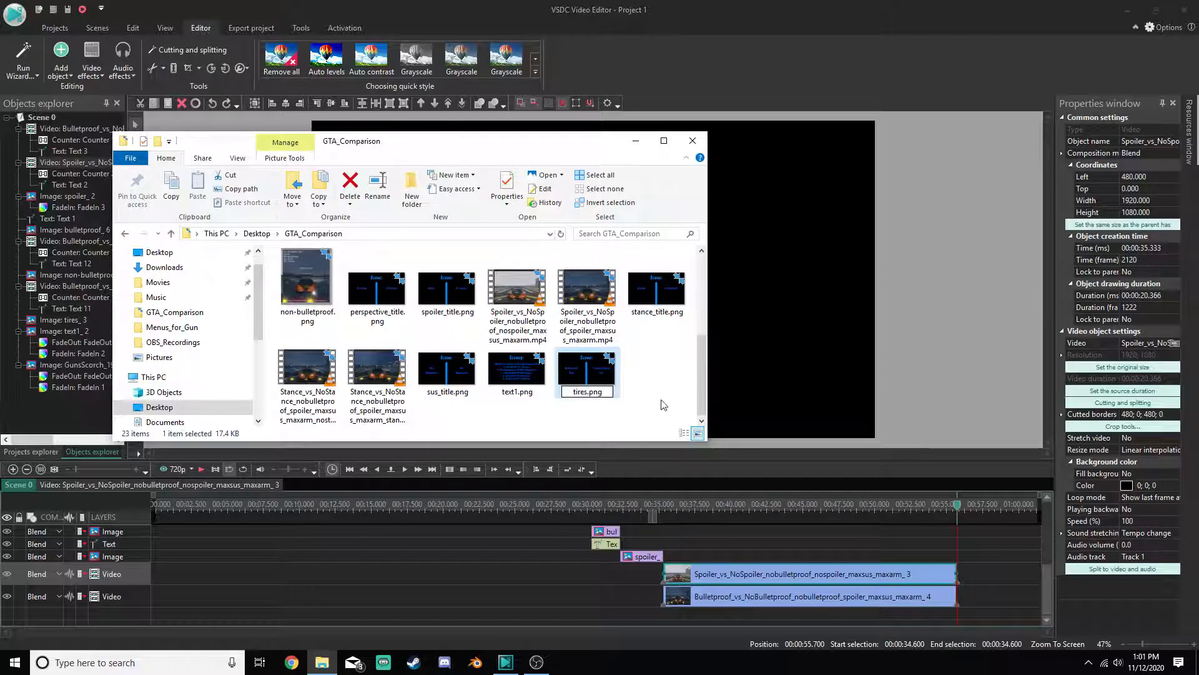
type("_title")
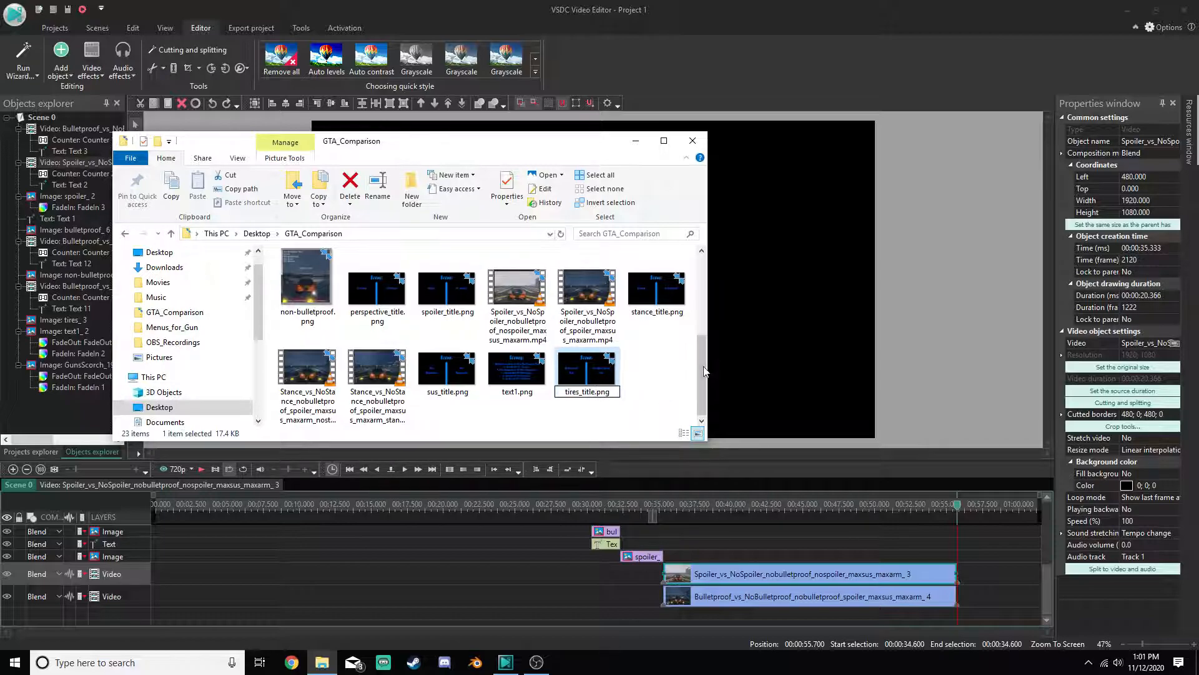
left_click(536, 414)
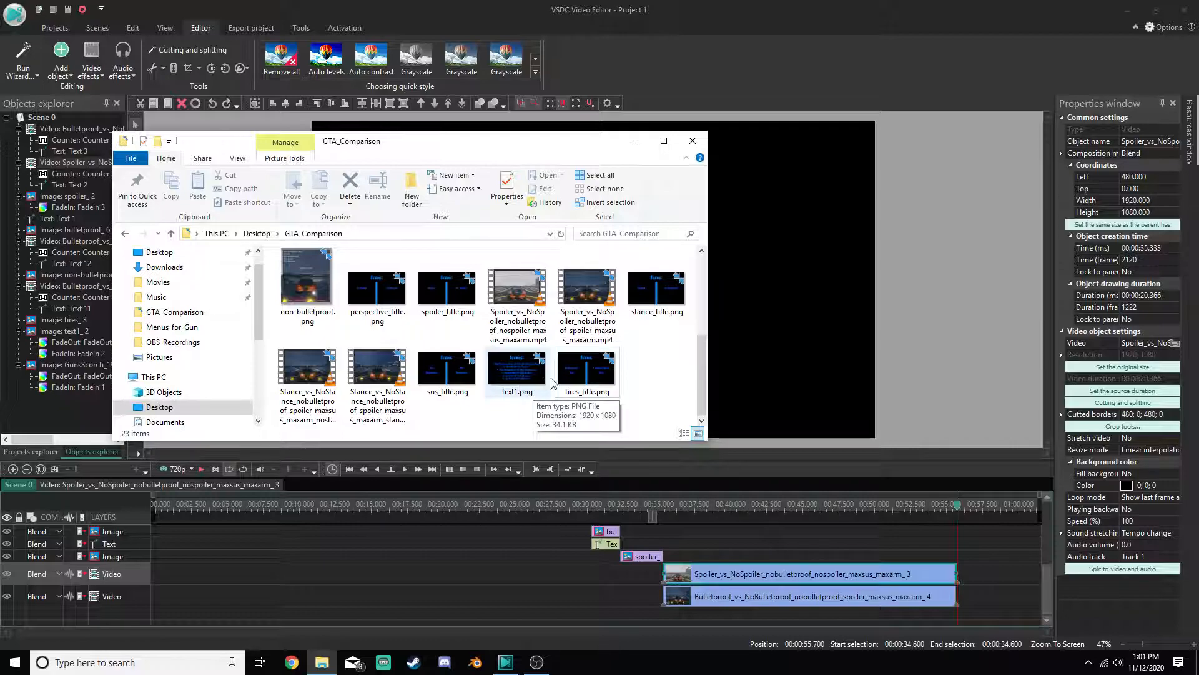
scroll(543, 325, "up", 3)
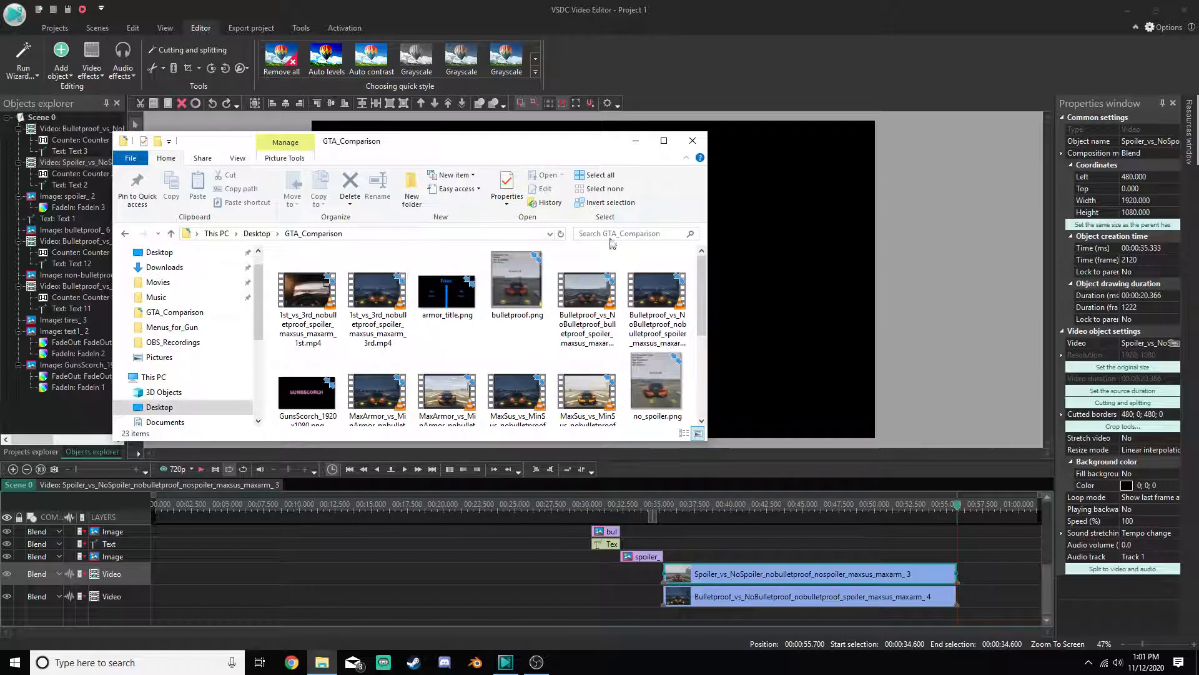
Go back to the Desktop folder and move the remaining spoiler.png snip into the GTA_Comparison folder
left_click(262, 234)
scroll(382, 358, "down", 4)
scroll(338, 389, "down", 8)
scroll(331, 410, "down", 1)
left_click_drag(374, 381, 369, 308)
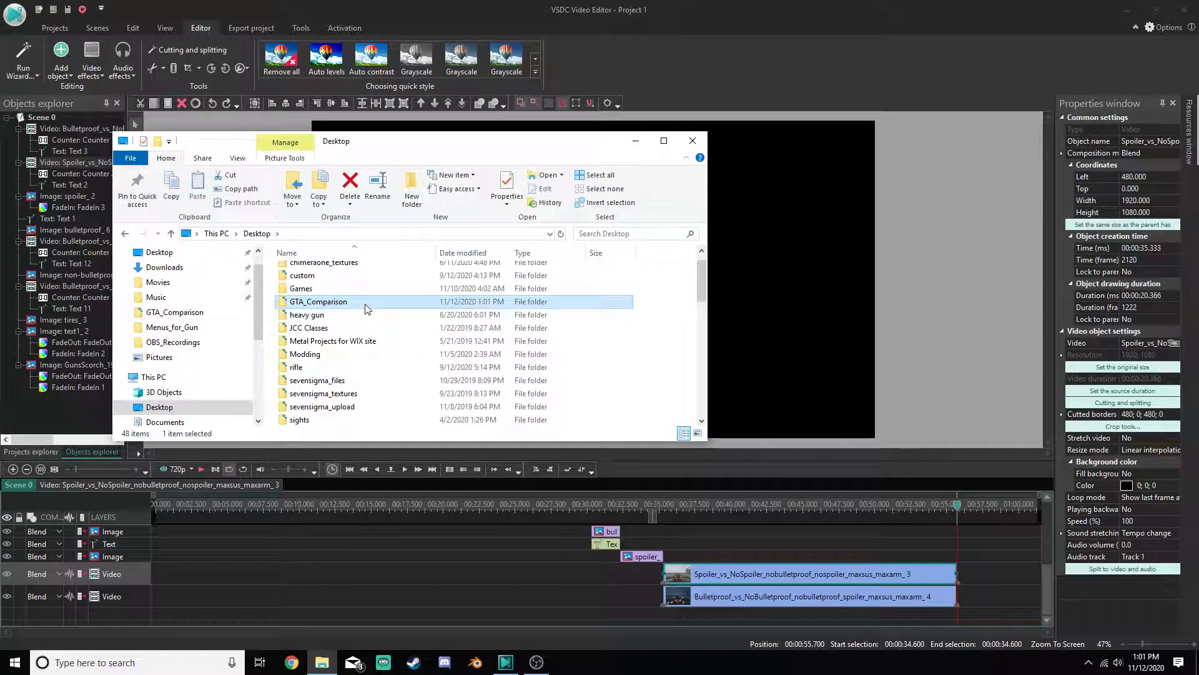
Add no_spoiler.png and spoiler.png from the GTA_Comparison folder to Scene 0, and minimize the file window
double_click(391, 301)
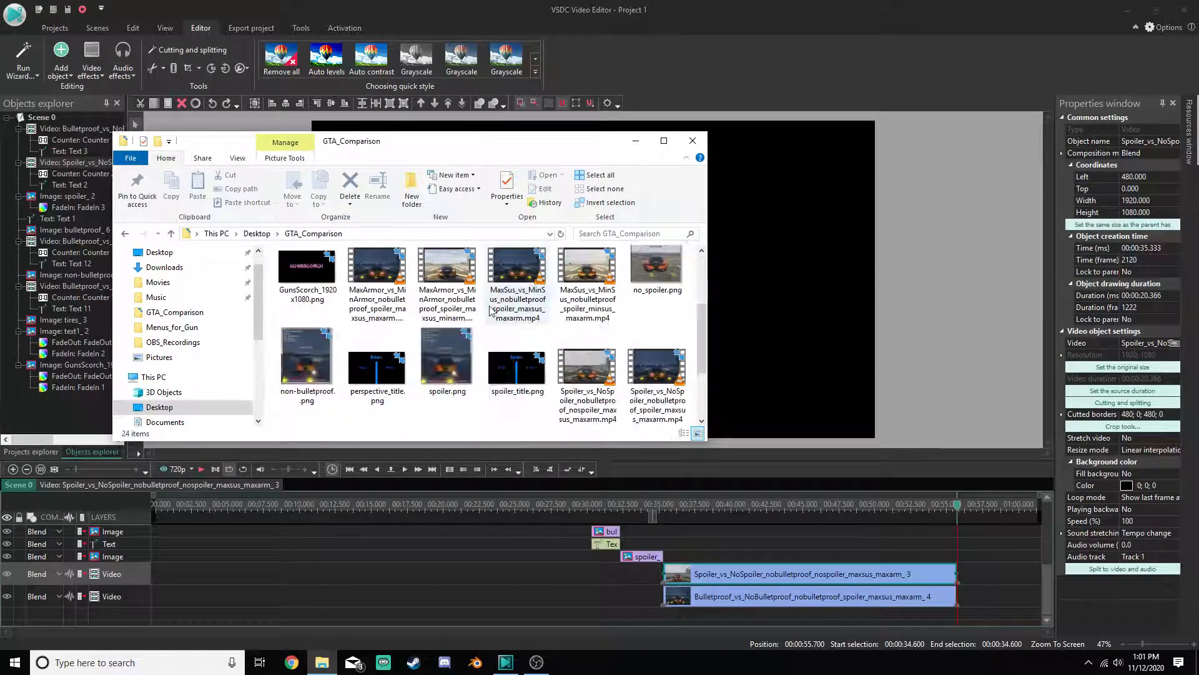
scroll(519, 300, "up", 1)
left_click(657, 288)
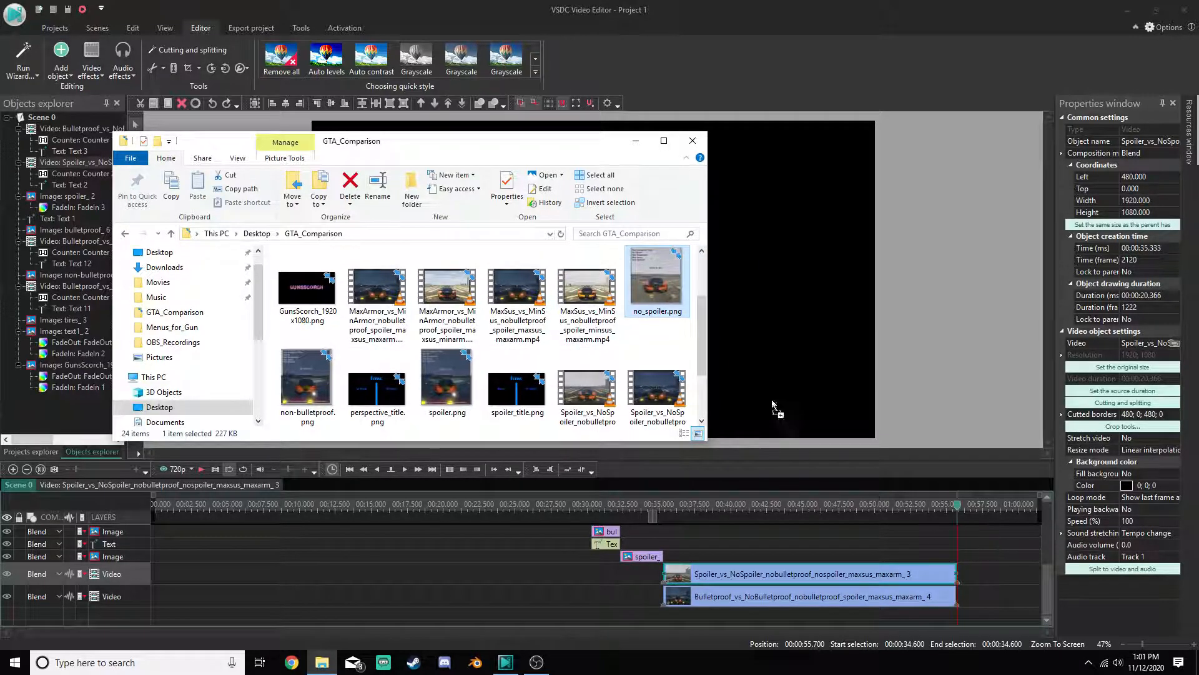
left_click_drag(778, 425, 750, 314)
left_click_drag(435, 400, 780, 333)
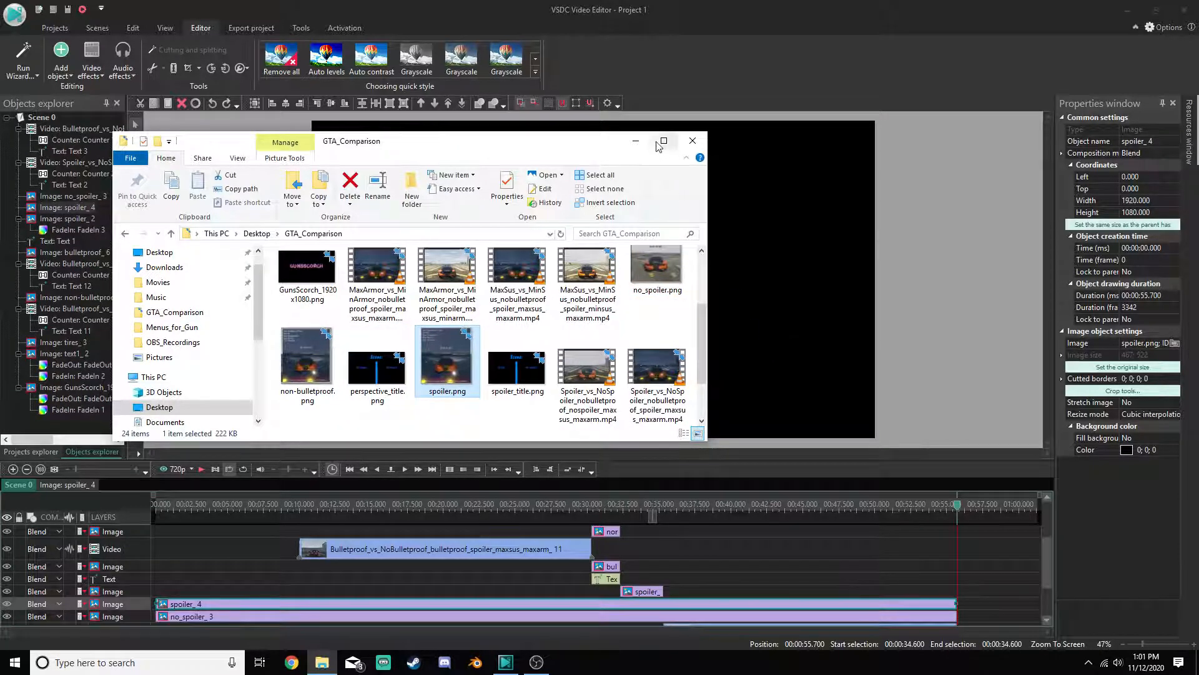
left_click(635, 142)
scroll(670, 583, "down", 2)
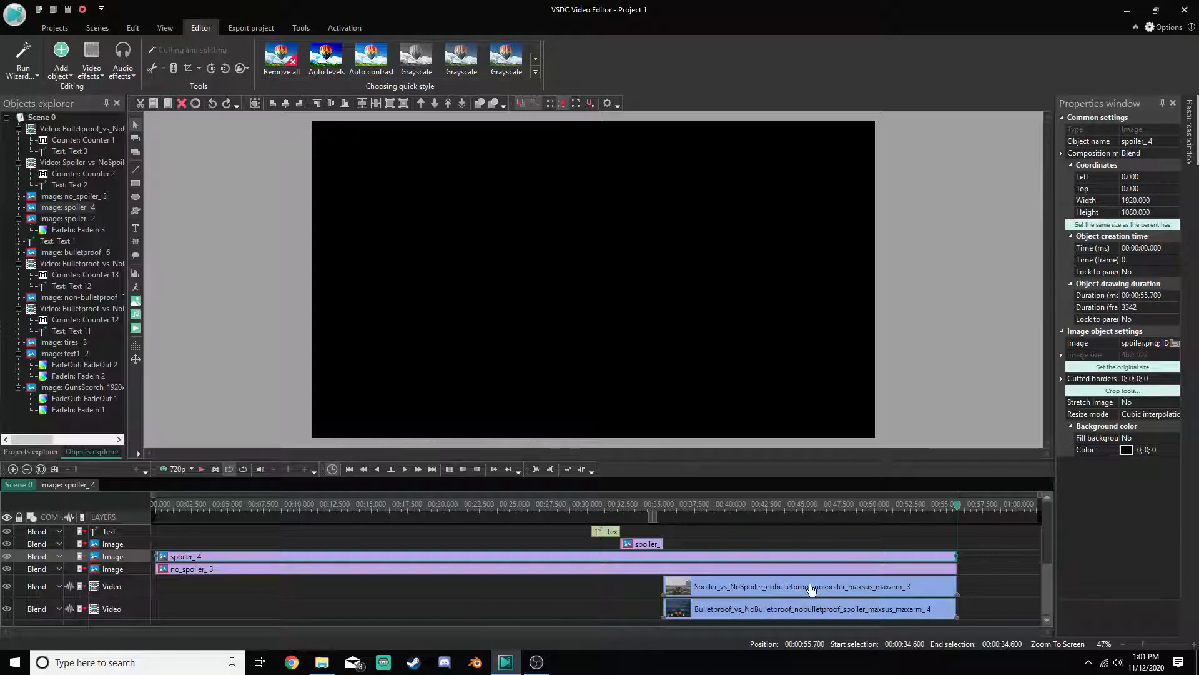
Reorder the layers so no_spoiler_3 sits below the Spoiler_vs_NoSpoiler video and spoiler_4 below the Bulletproof_vs_NoBulletproof video
left_click(626, 571)
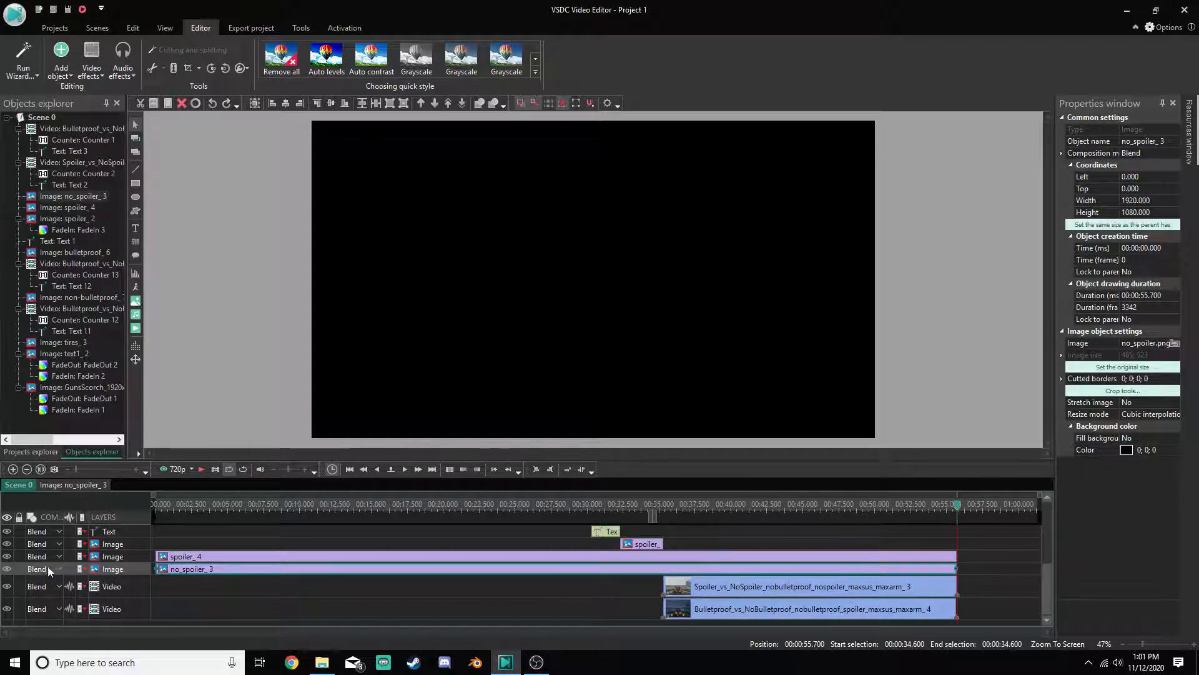
left_click_drag(121, 591, 121, 591)
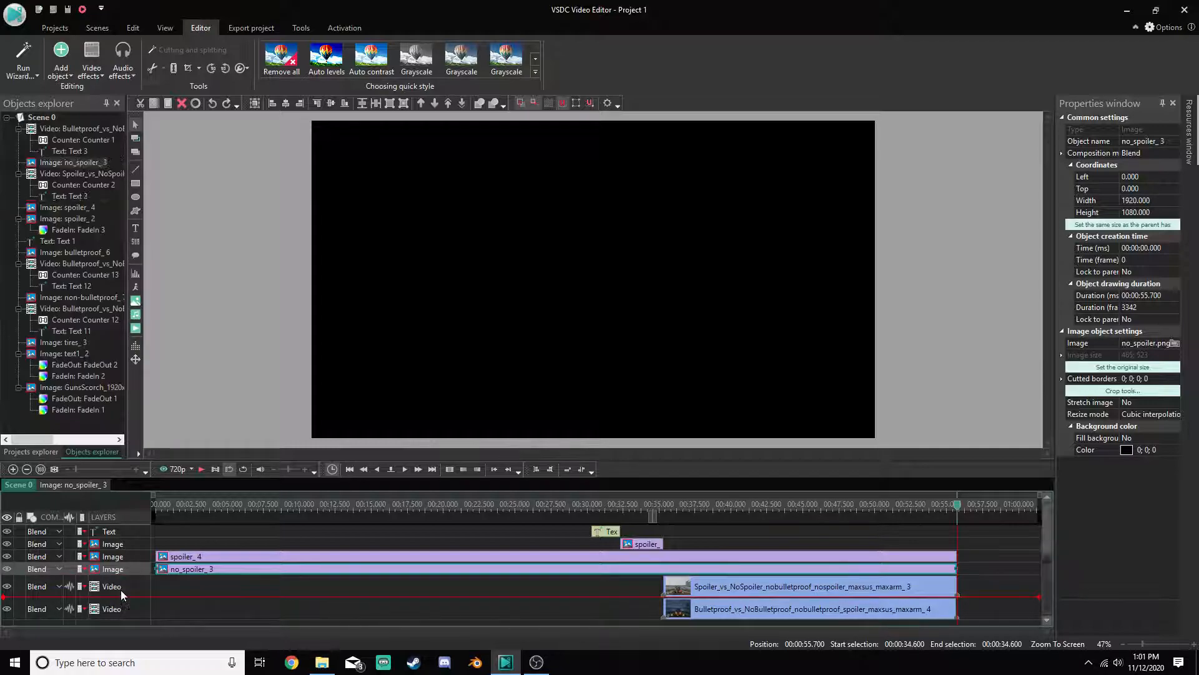
scroll(599, 562, "down", 5)
left_click(601, 559)
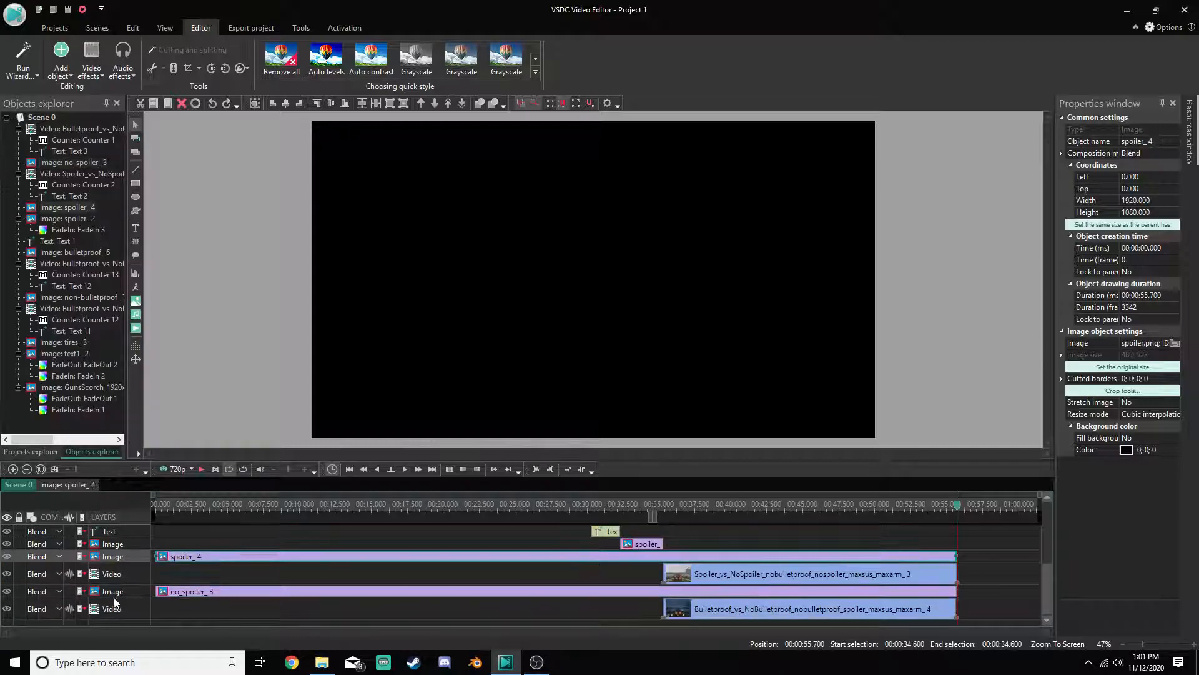
left_click_drag(117, 623, 118, 622)
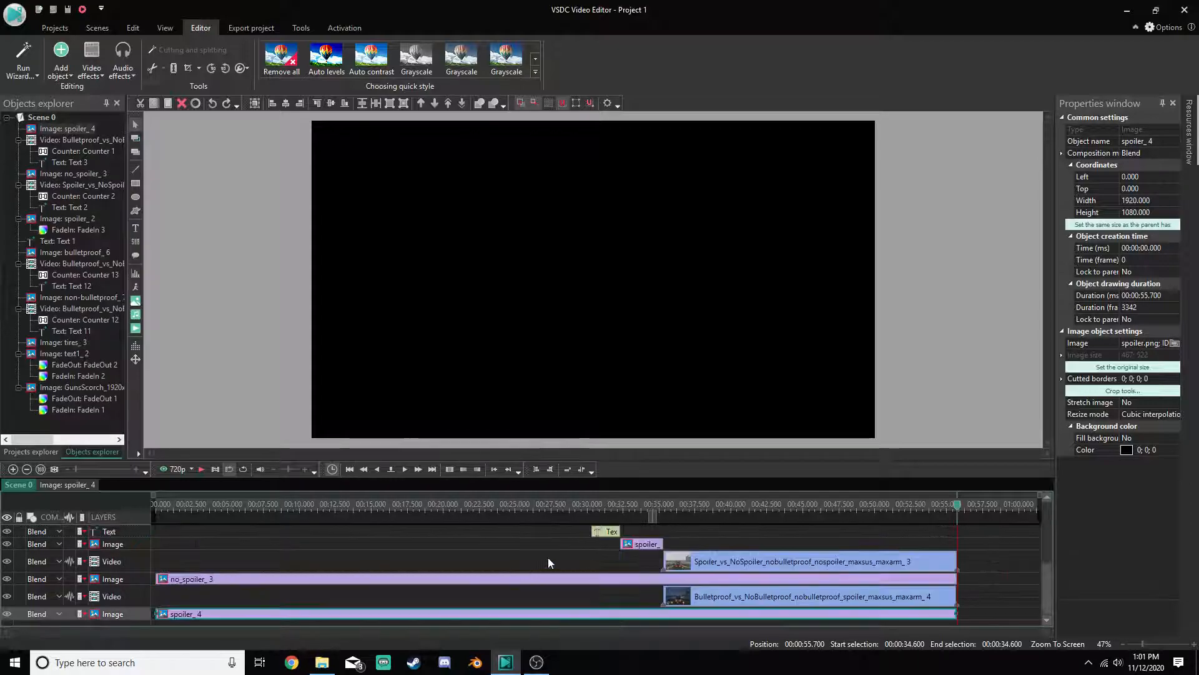
Shorten no_spoiler_3 and spoiler_4 and place both right after the clips, starting at 00:00:55.700
left_click(569, 583)
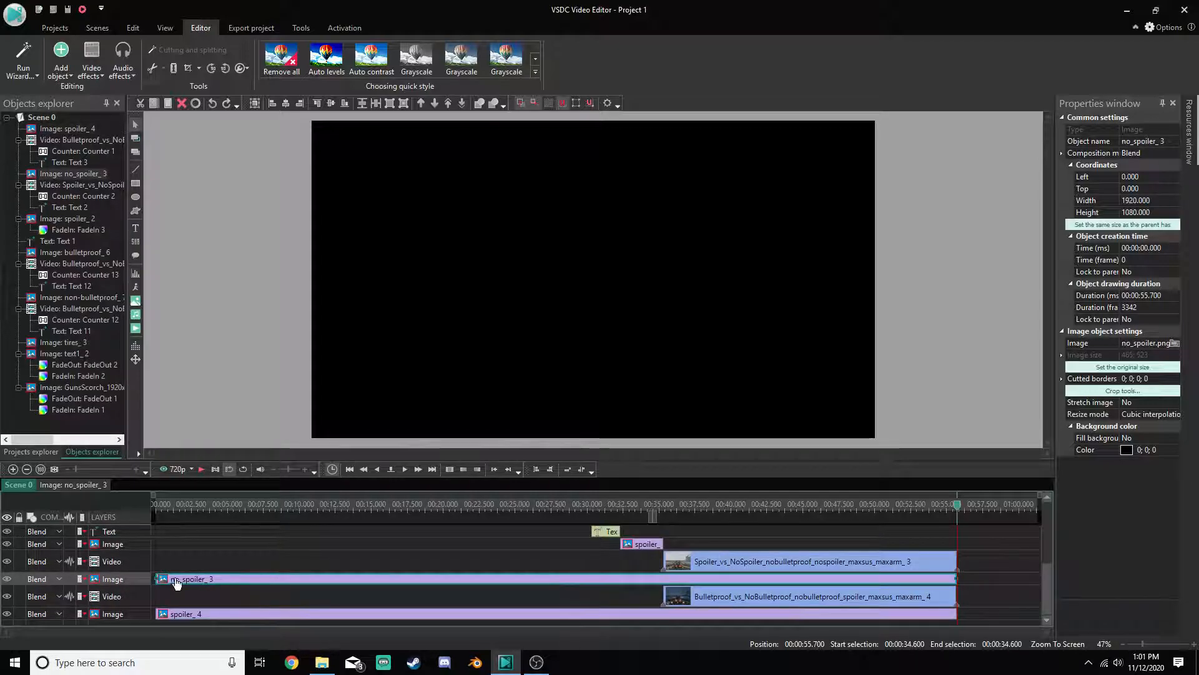
left_click_drag(155, 578, 920, 578)
left_click_drag(156, 613, 974, 616)
left_click_drag(907, 581, 942, 583)
left_click(934, 615)
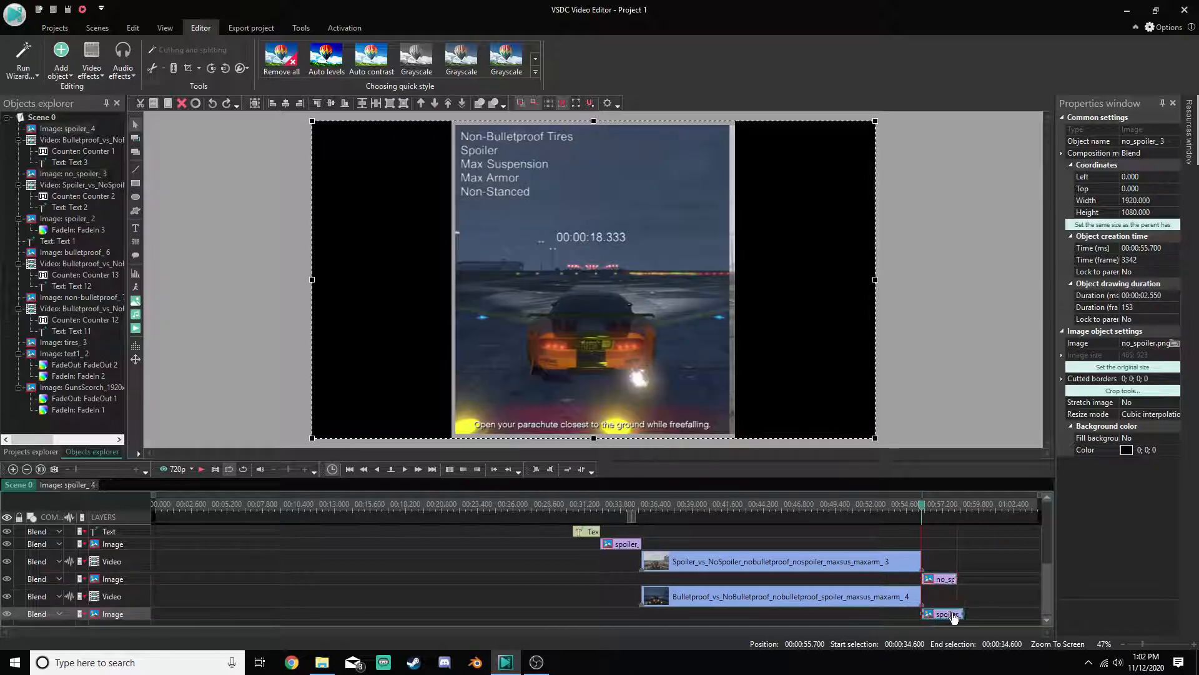
Check the drawing duration of the earlier bulletproof_6 image, and set no_spoiler_3's drawing duration to 00:00:02.000
left_click(11, 470)
left_click(11, 469)
left_click(11, 470)
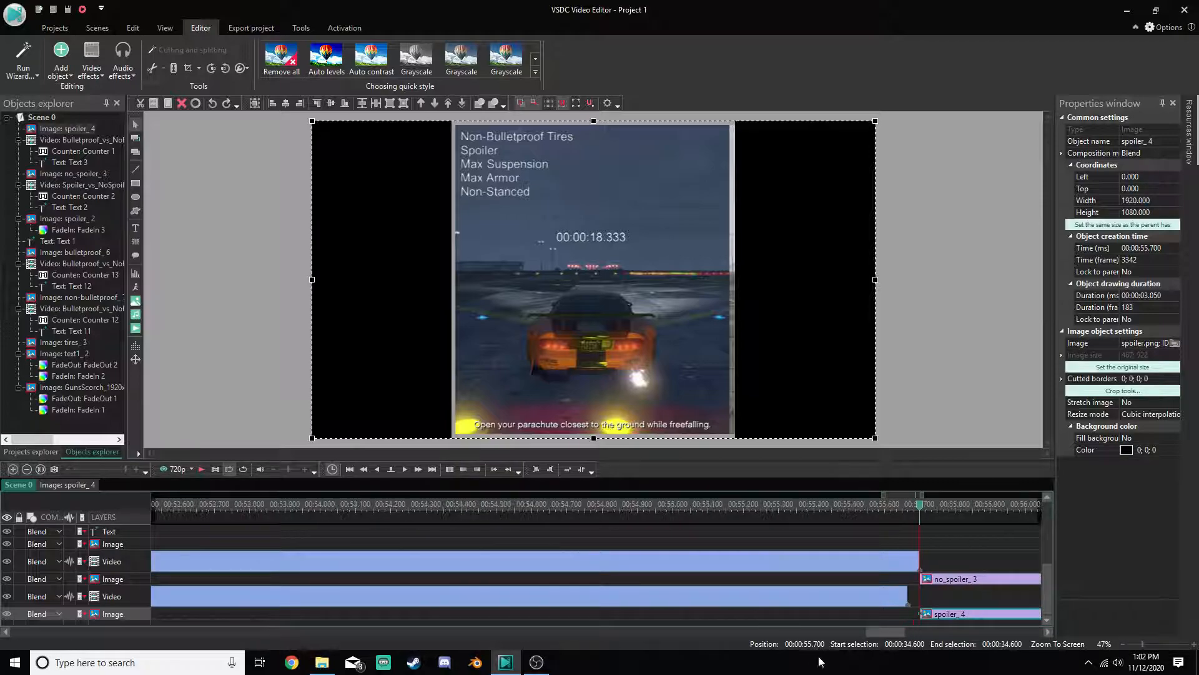
left_click_drag(885, 631, 502, 617)
left_click(787, 581)
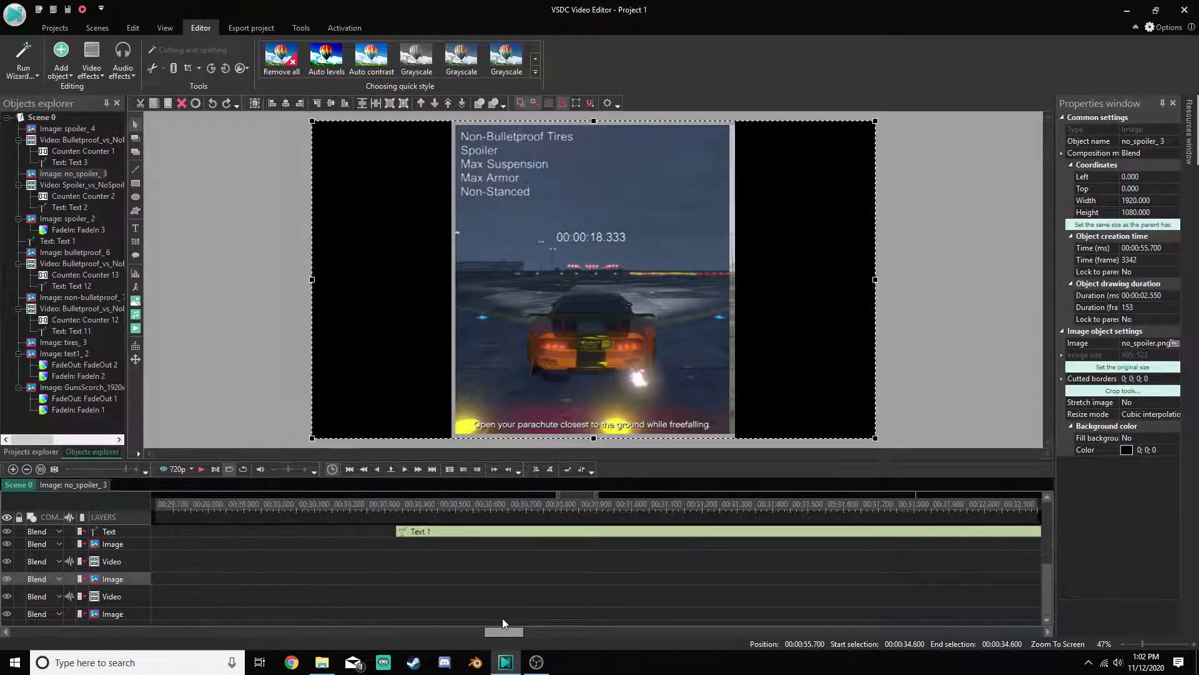
scroll(526, 567, "up", 2)
left_click(475, 568)
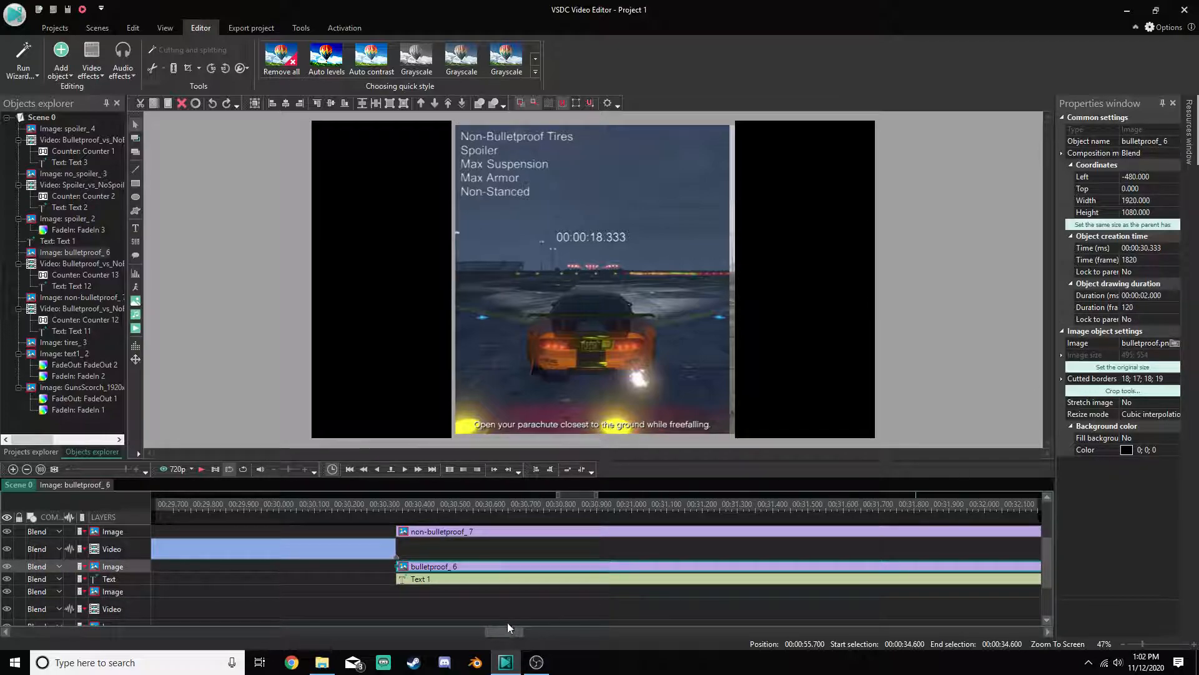
left_click_drag(509, 629, 914, 644)
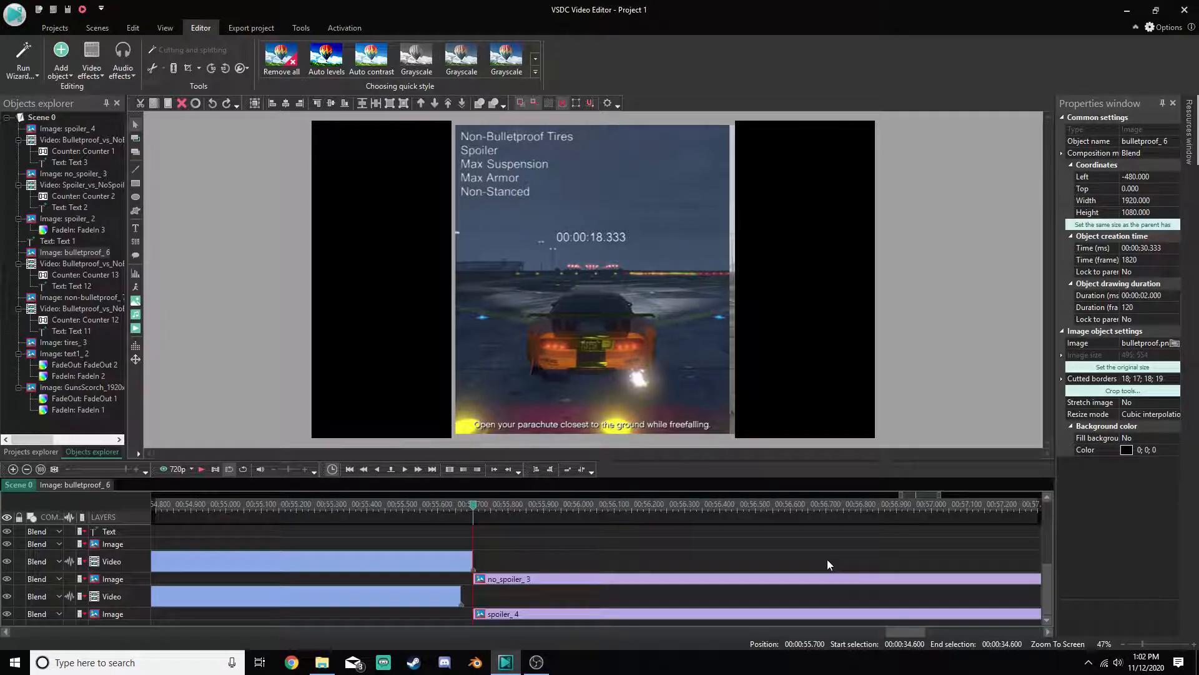
left_click(777, 584)
left_click(1156, 295)
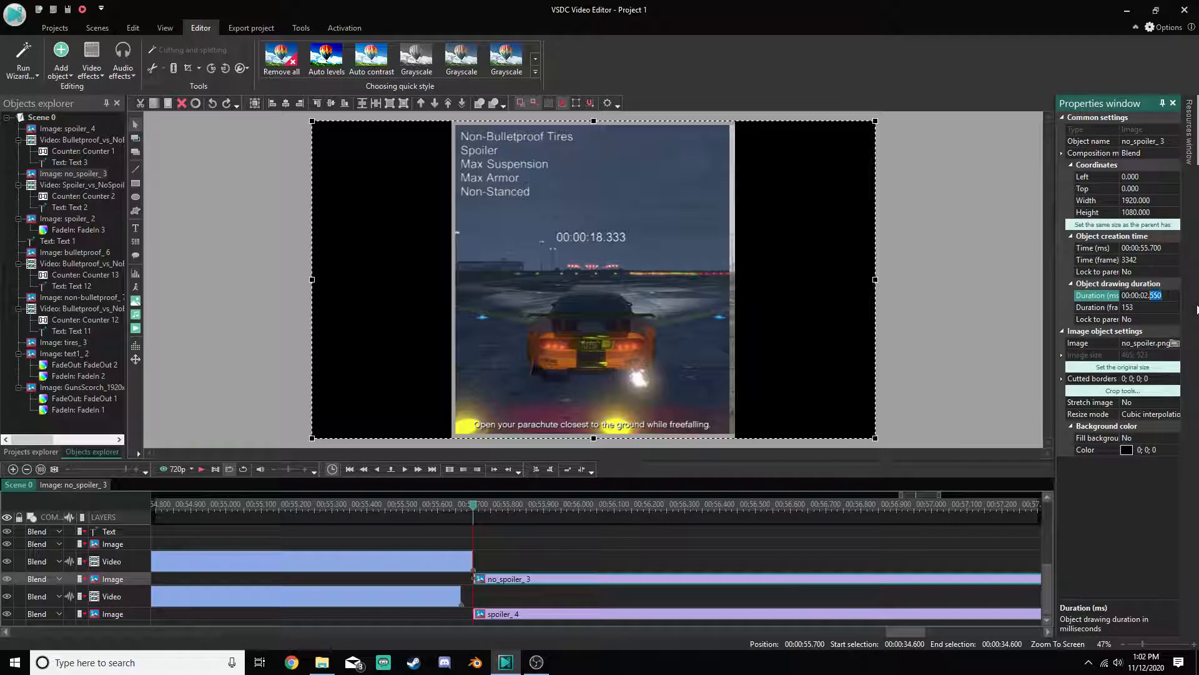
left_click(1122, 518)
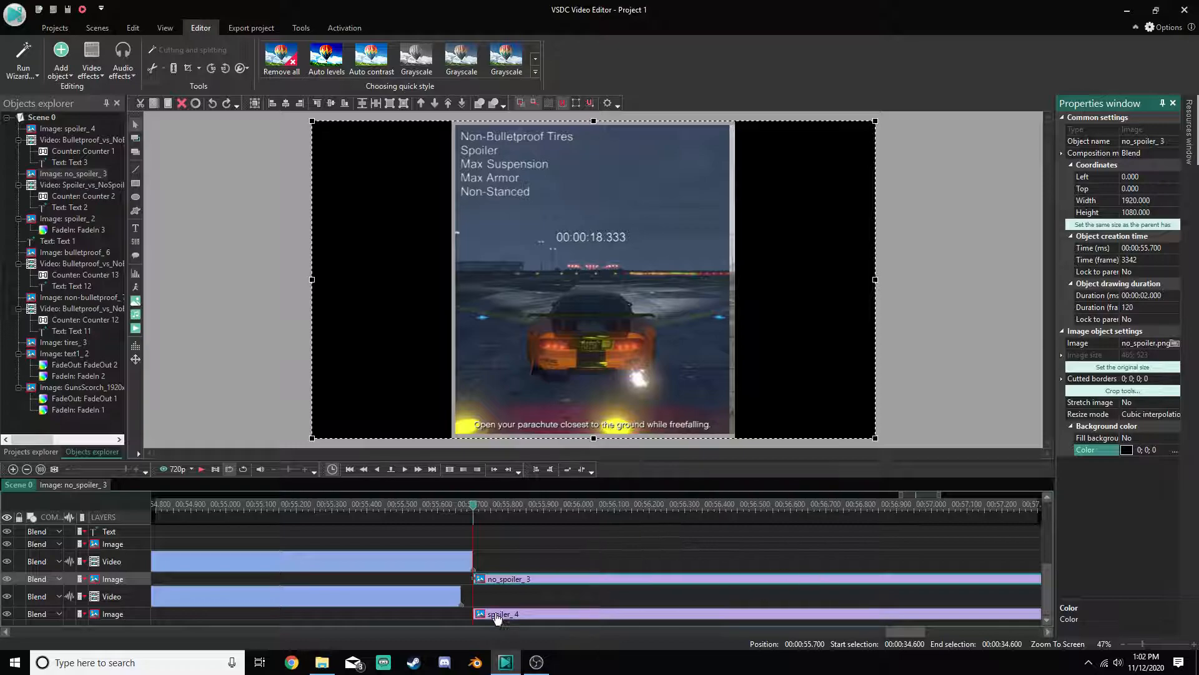
Trim the end of spoiler_4 to the end of no_spoiler_3 at 00:00:57.700
left_click_drag(906, 632, 931, 632)
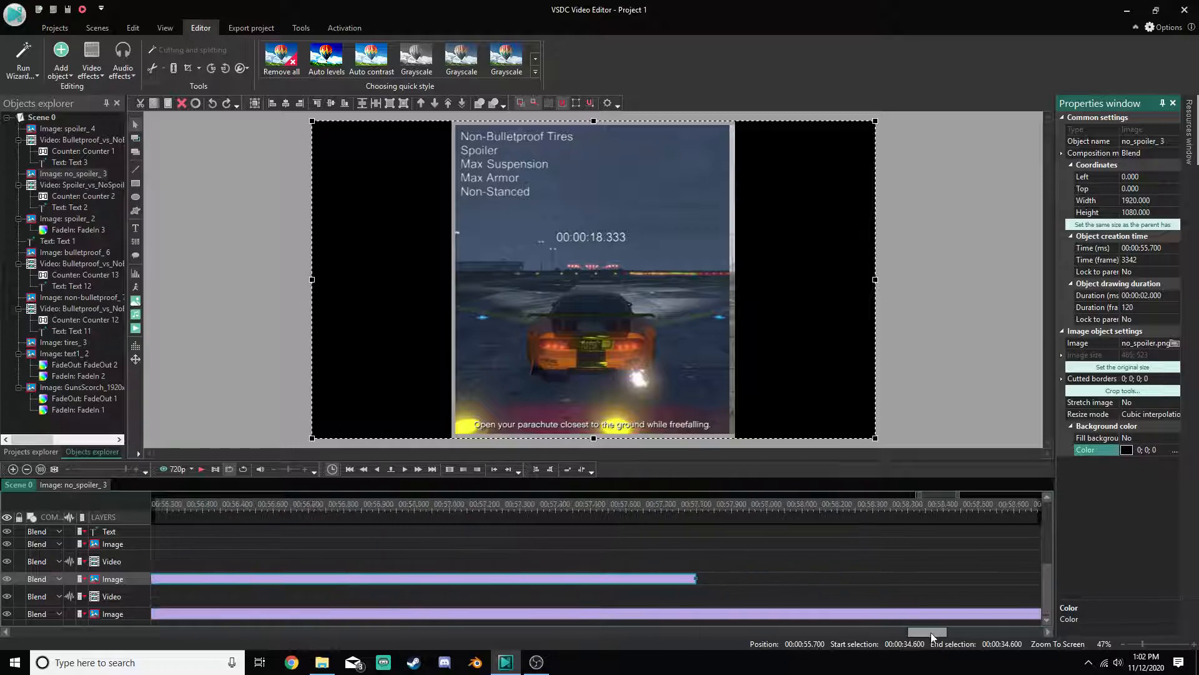
left_click(698, 504)
left_click(861, 613)
mouse_move(931, 631)
left_mouse_down()
mouse_move(950, 632)
mouse_move(940, 631)
left_mouse_up()
left_click_drag(820, 613, 445, 615)
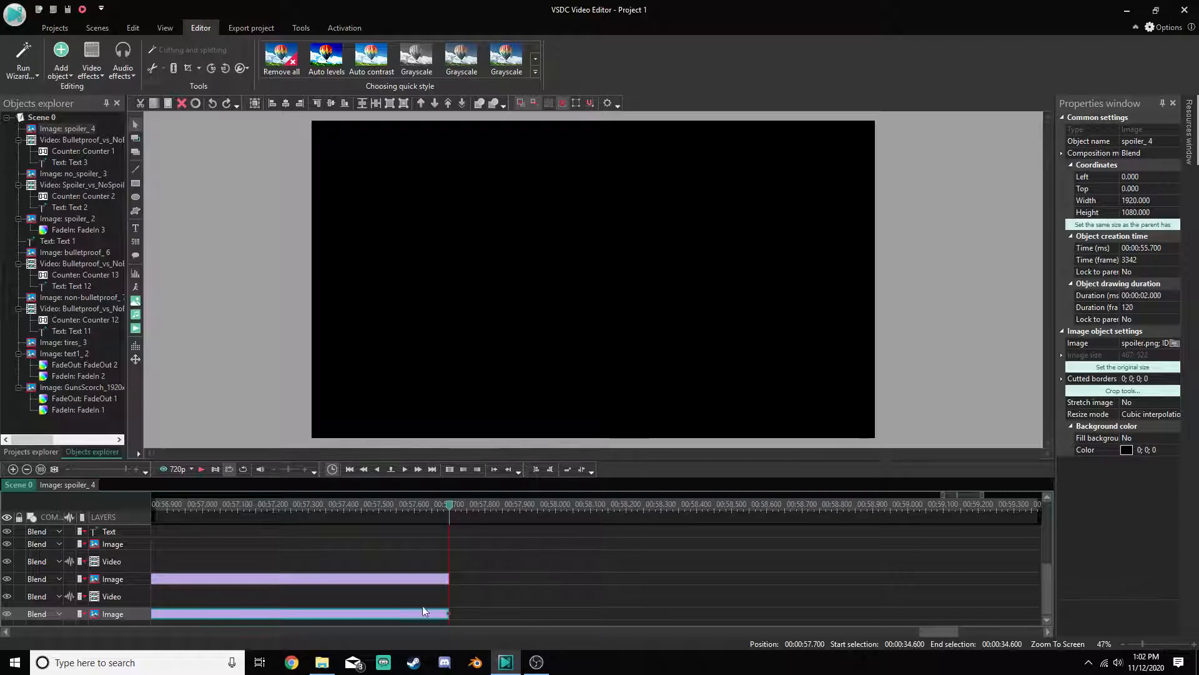
Move spoiler_4 to start exactly where the Bulletproof_vs_NoBulletproof clip ends and extend its end to 00:00:57.700
left_click(402, 620)
mouse_move(932, 633)
left_mouse_down()
mouse_move(876, 629)
mouse_move(916, 631)
left_mouse_up()
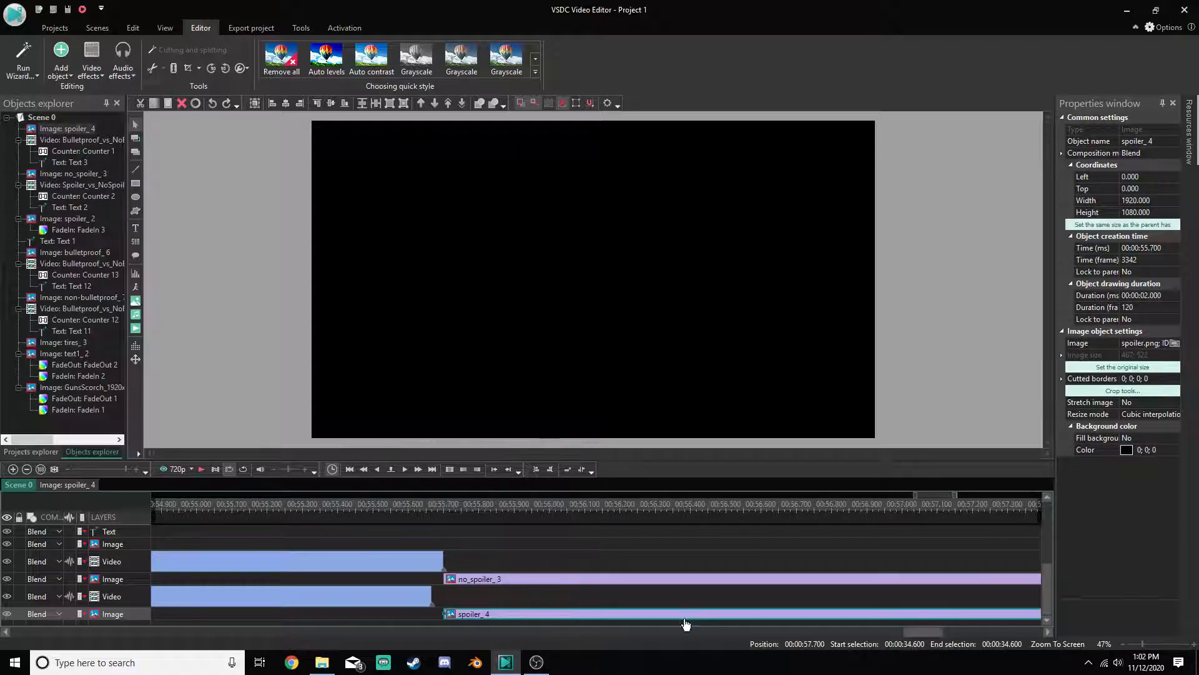
left_click(421, 601)
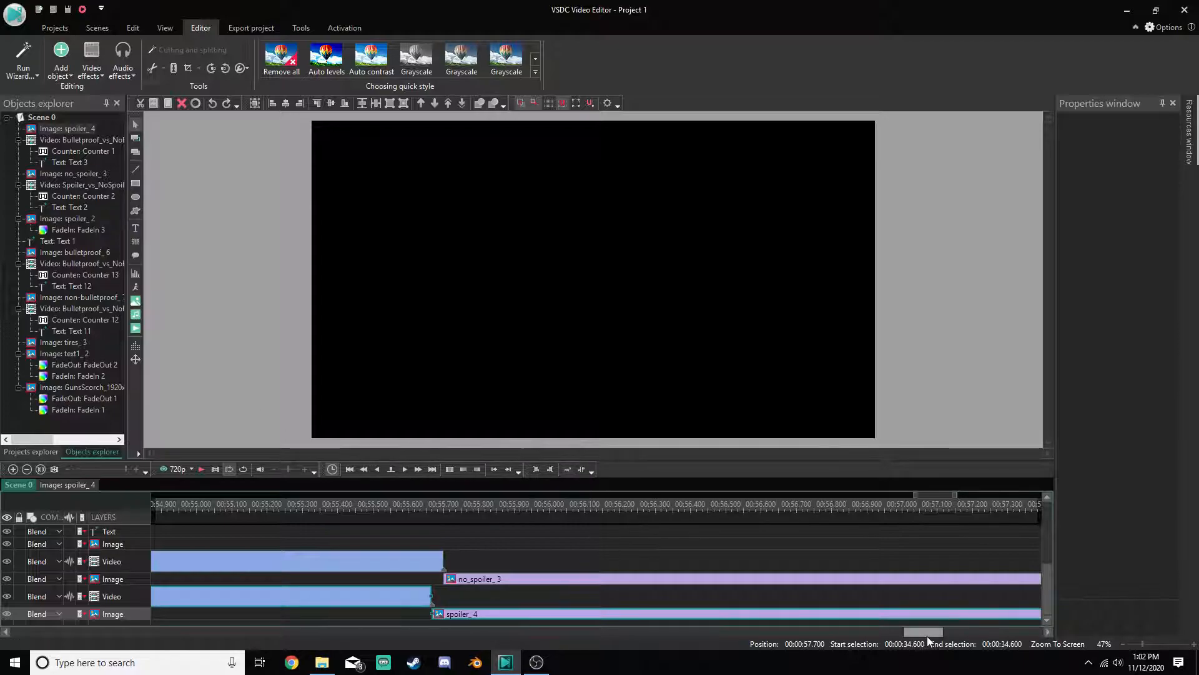
left_click_drag(927, 634, 946, 636)
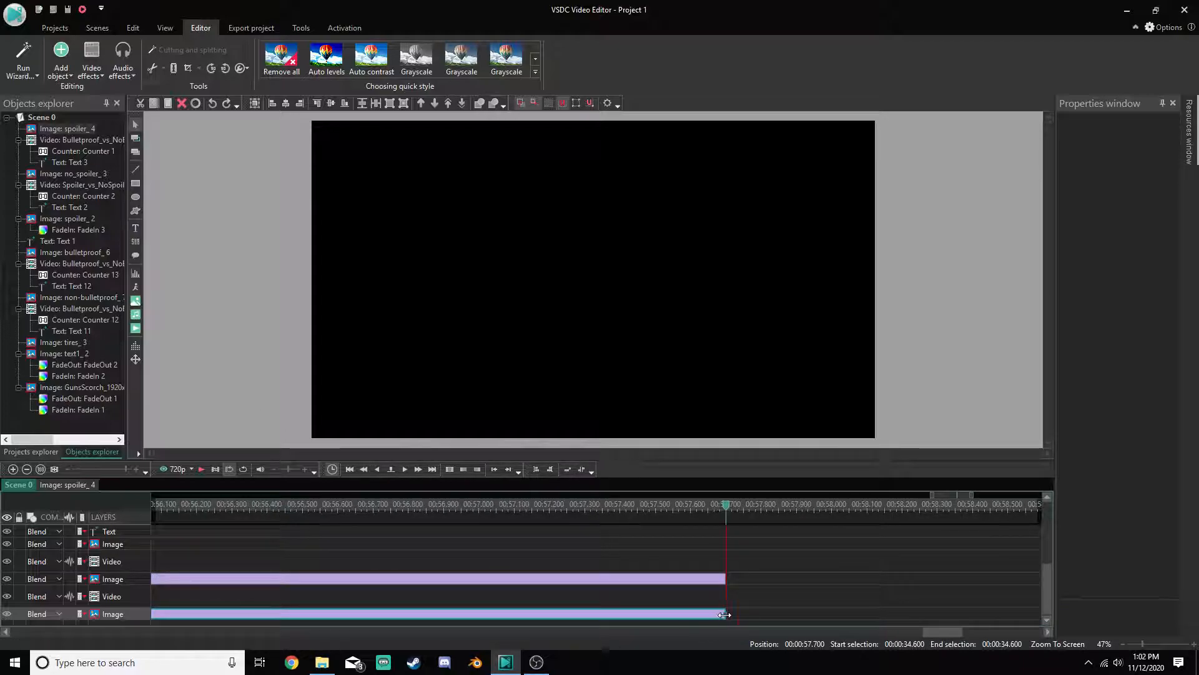
left_click(697, 614)
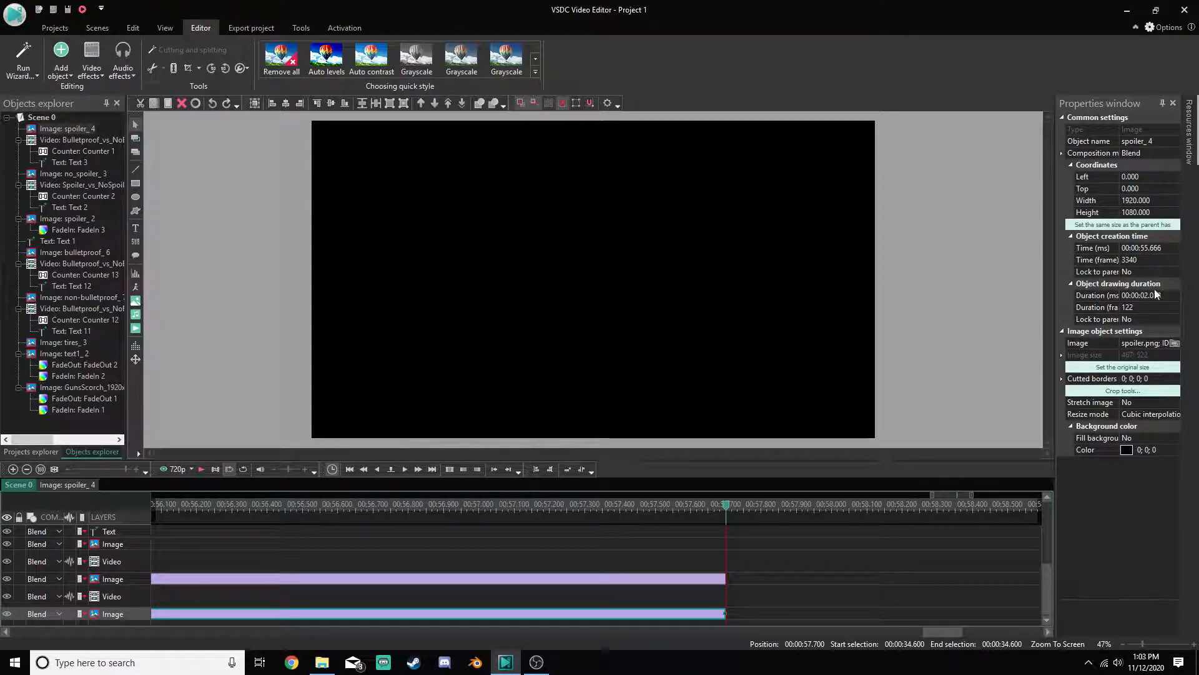
Move spoiler_4 back to start at 00:00:55.700 and trim its end to 00:00:57.700
left_click_drag(954, 631, 923, 631)
left_click_drag(693, 615, 706, 617)
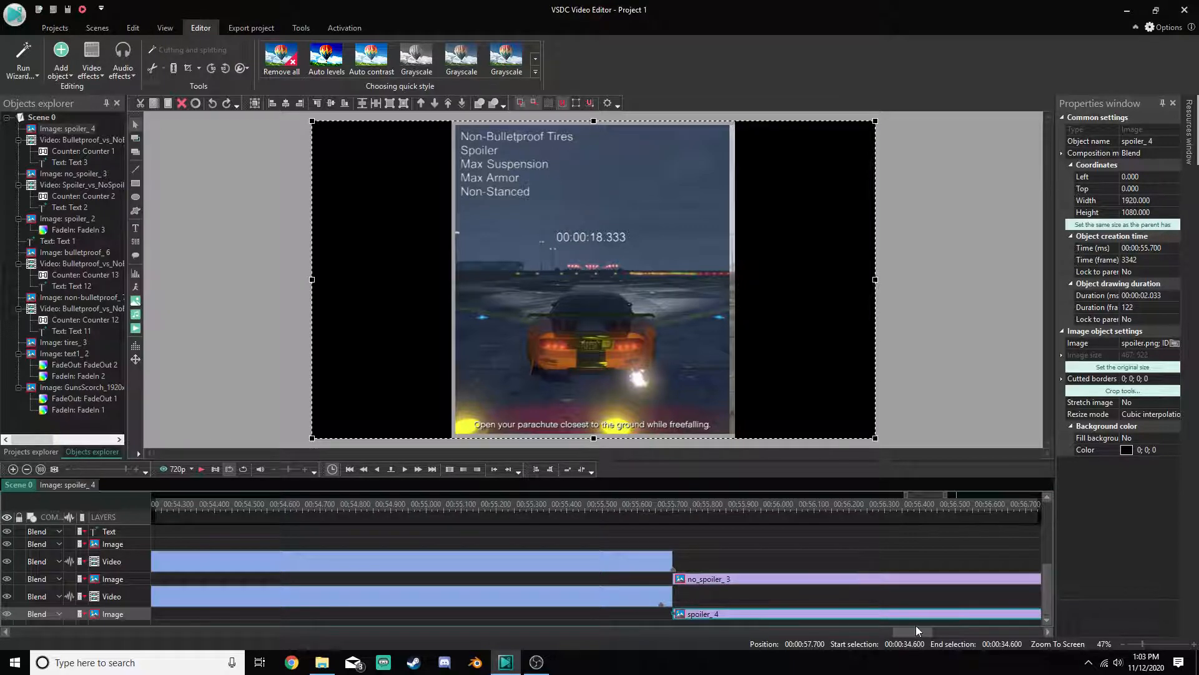
left_click_drag(920, 631, 951, 631)
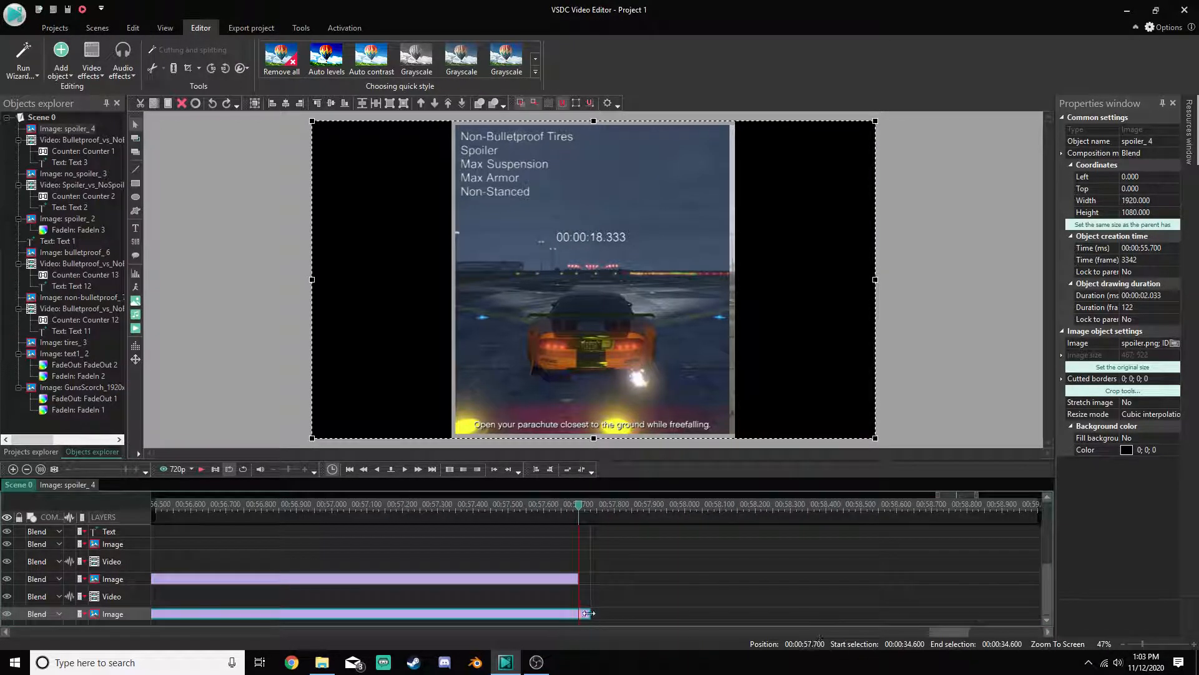
left_click_drag(578, 613, 575, 613)
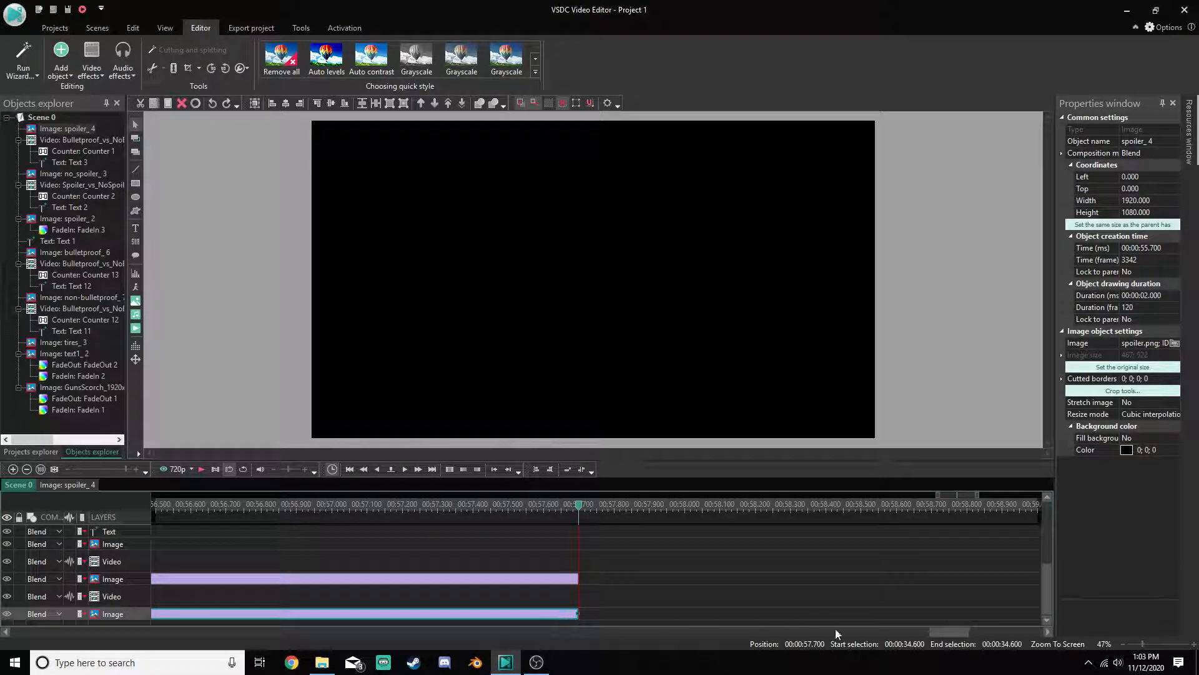
Start spoiler_4 directly at the end of the Bulletproof_vs_NoBulletproof clip again and stretch its end to match no_spoiler_3 at 00:00:57.700
left_click_drag(944, 631, 914, 637)
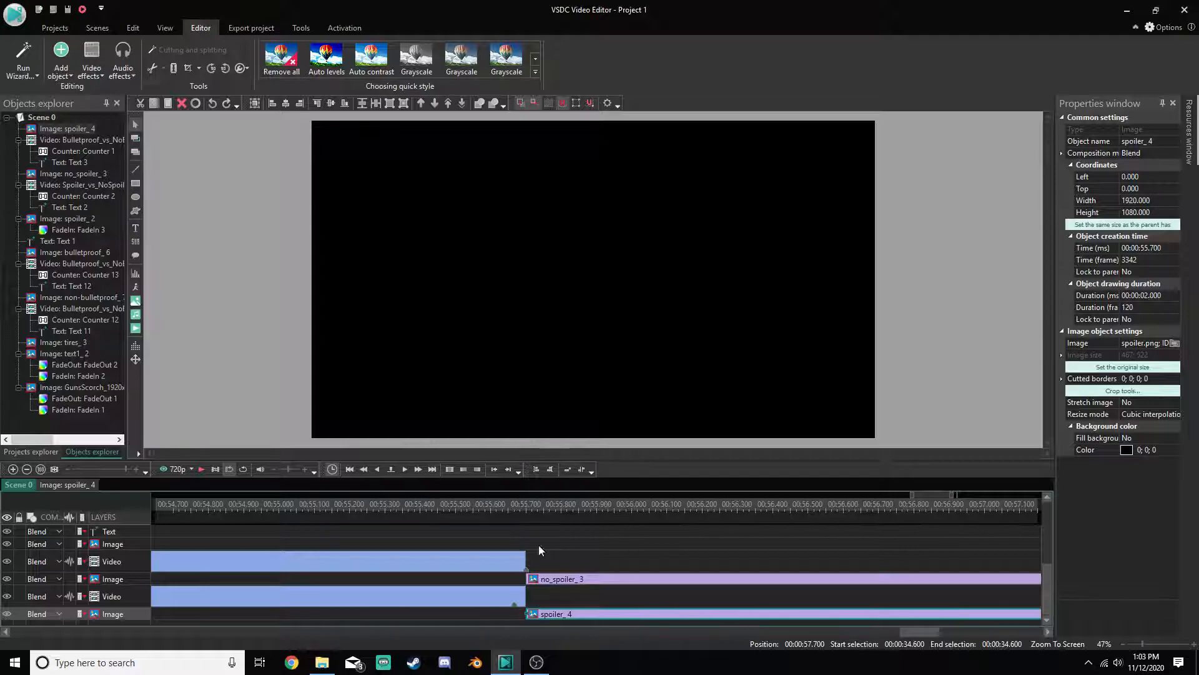
left_click(133, 28)
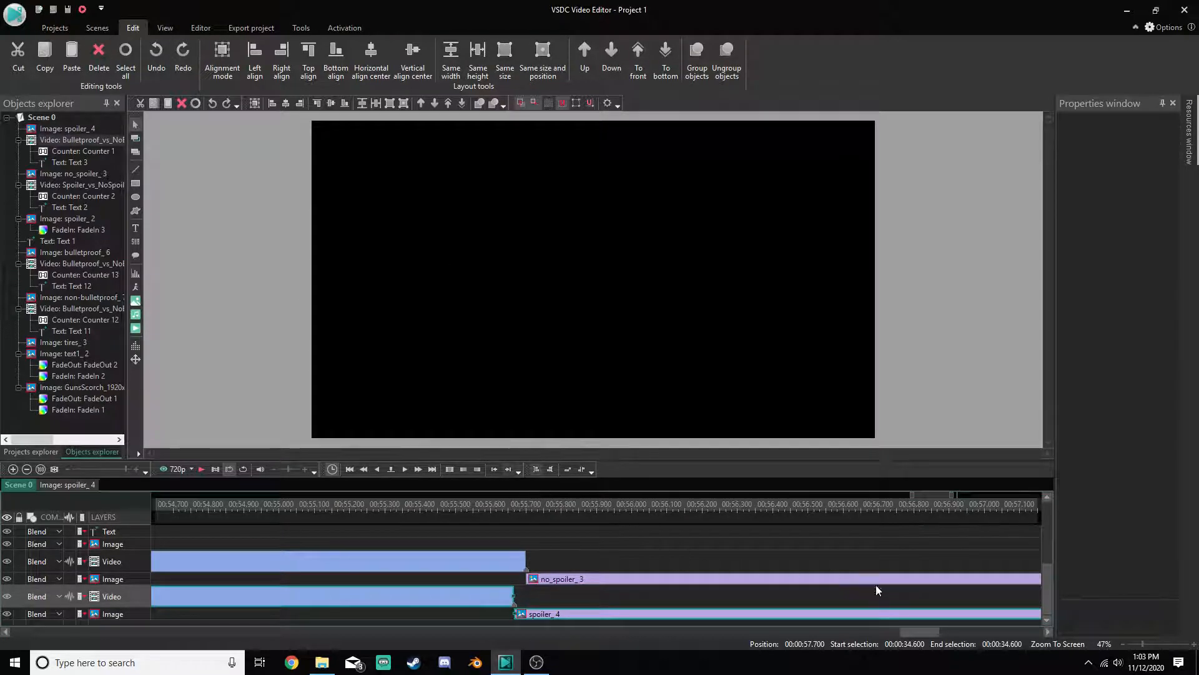
left_click_drag(921, 635, 939, 636)
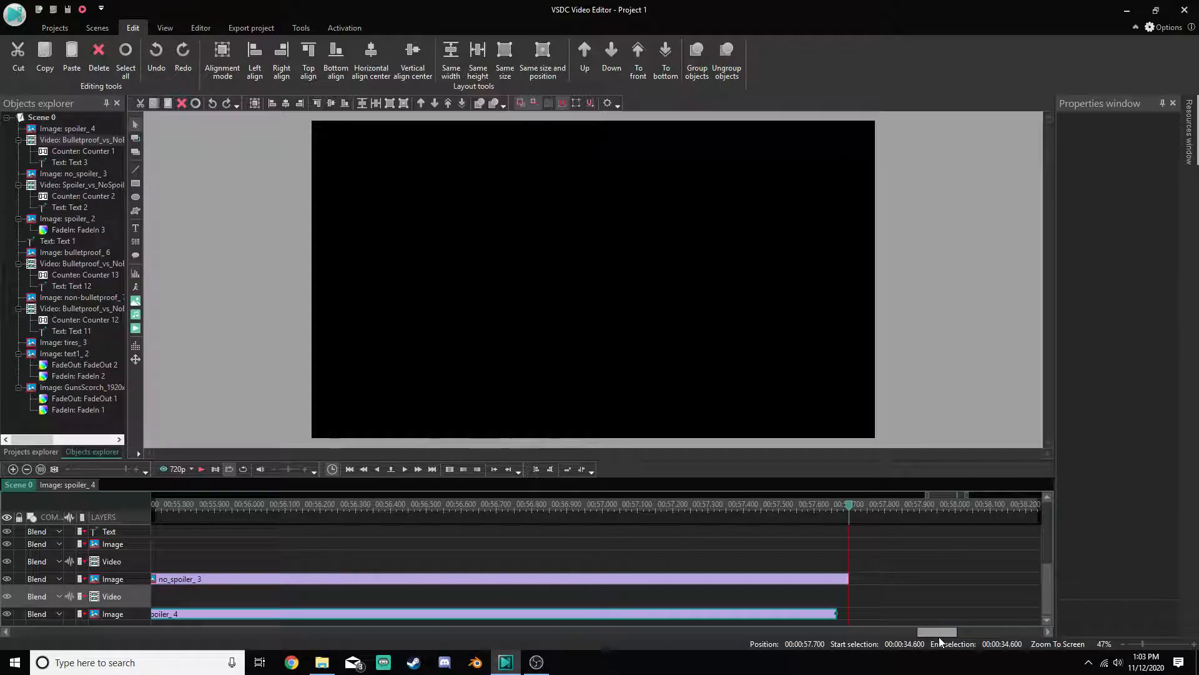
left_click(838, 611)
left_click_drag(836, 614, 849, 614)
left_click(850, 617)
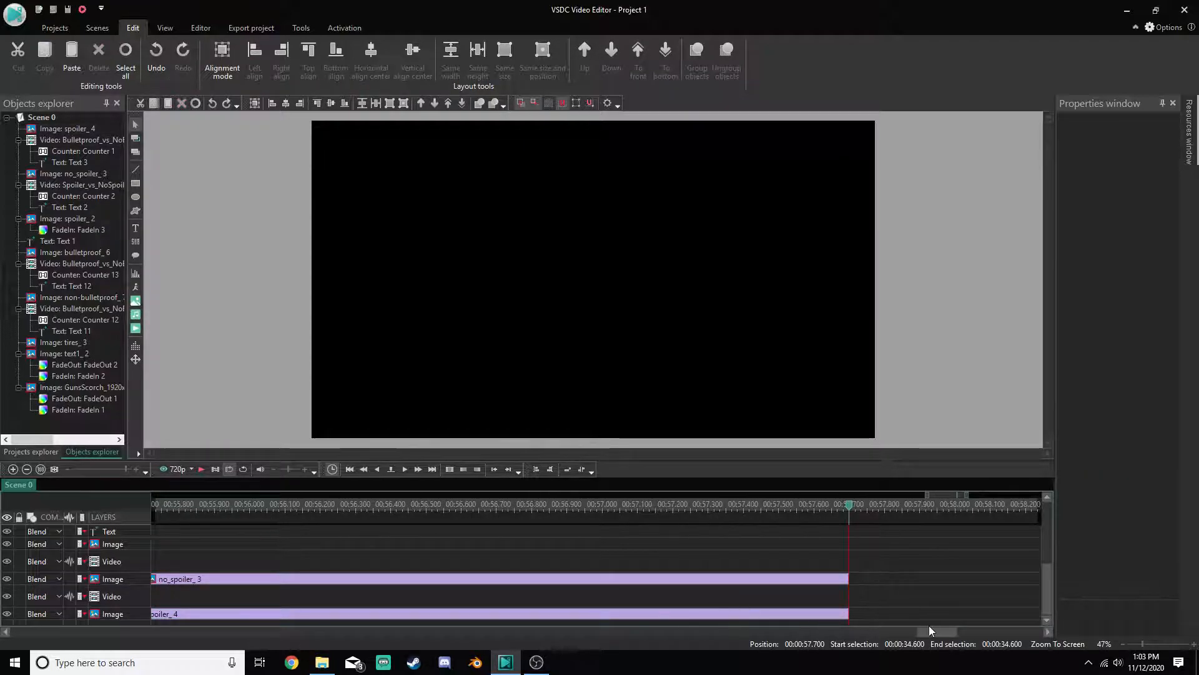
Check spoiler_4's creation time and duration, and preview the scene from 00:00:54.966 across the change from clips to images
mouse_move(935, 628)
left_mouse_down()
mouse_move(906, 629)
mouse_move(942, 633)
left_mouse_up()
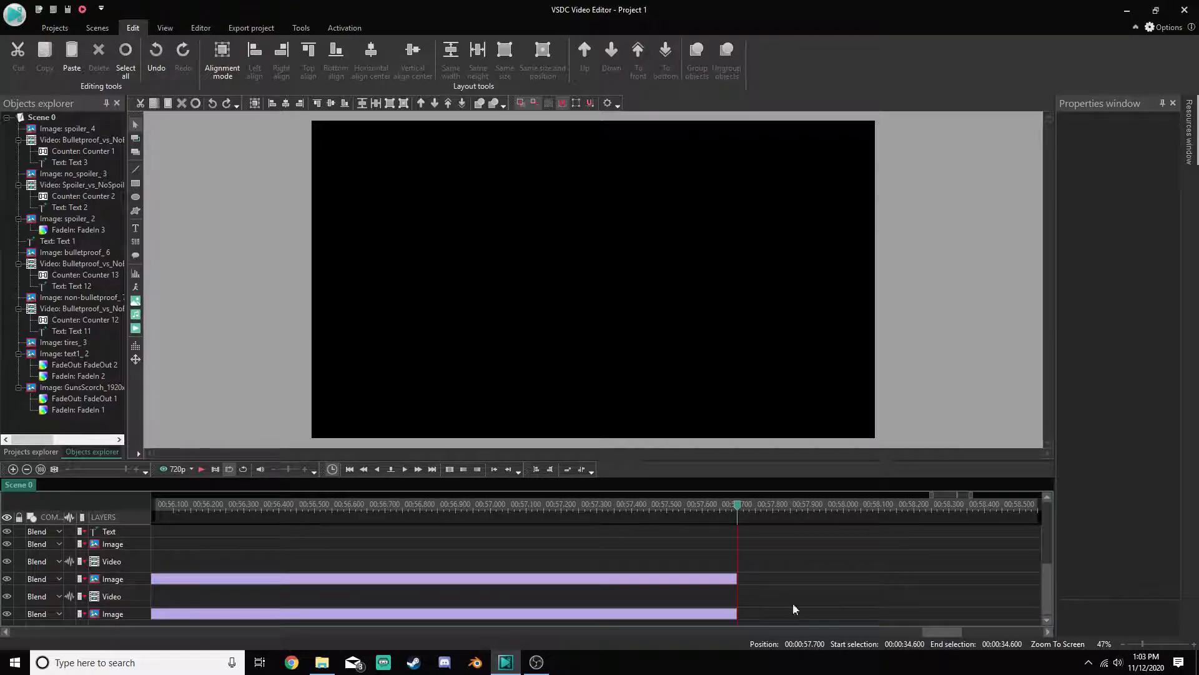
left_click(730, 615)
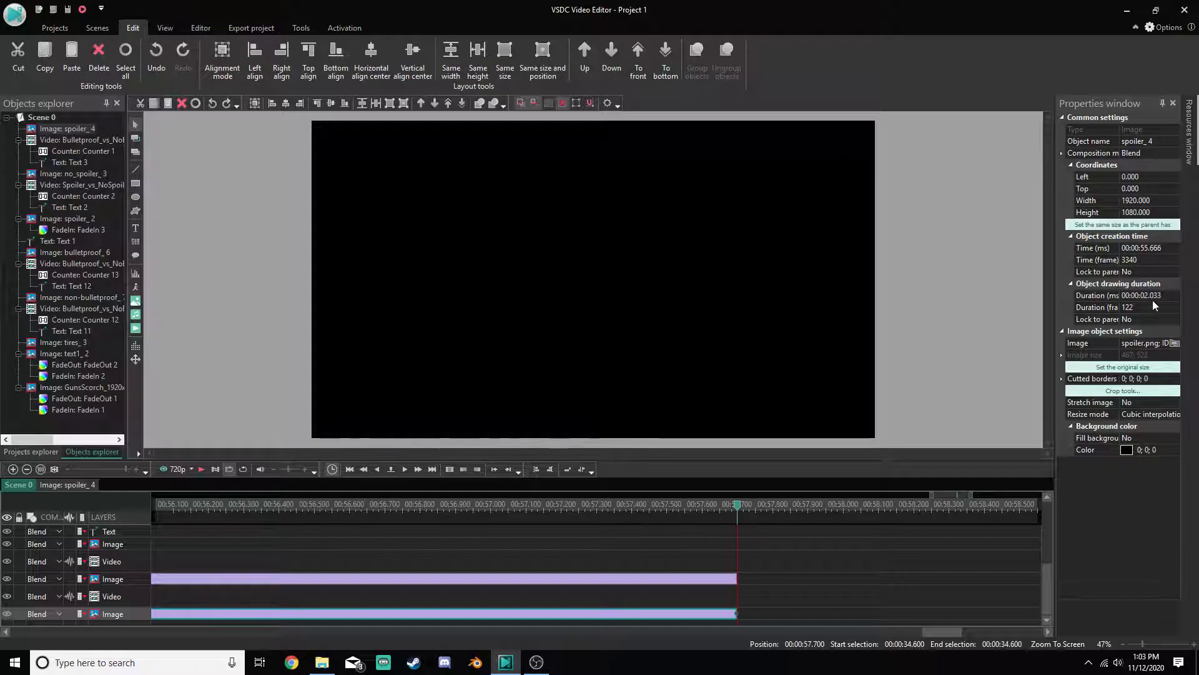
left_click_drag(936, 629, 914, 629)
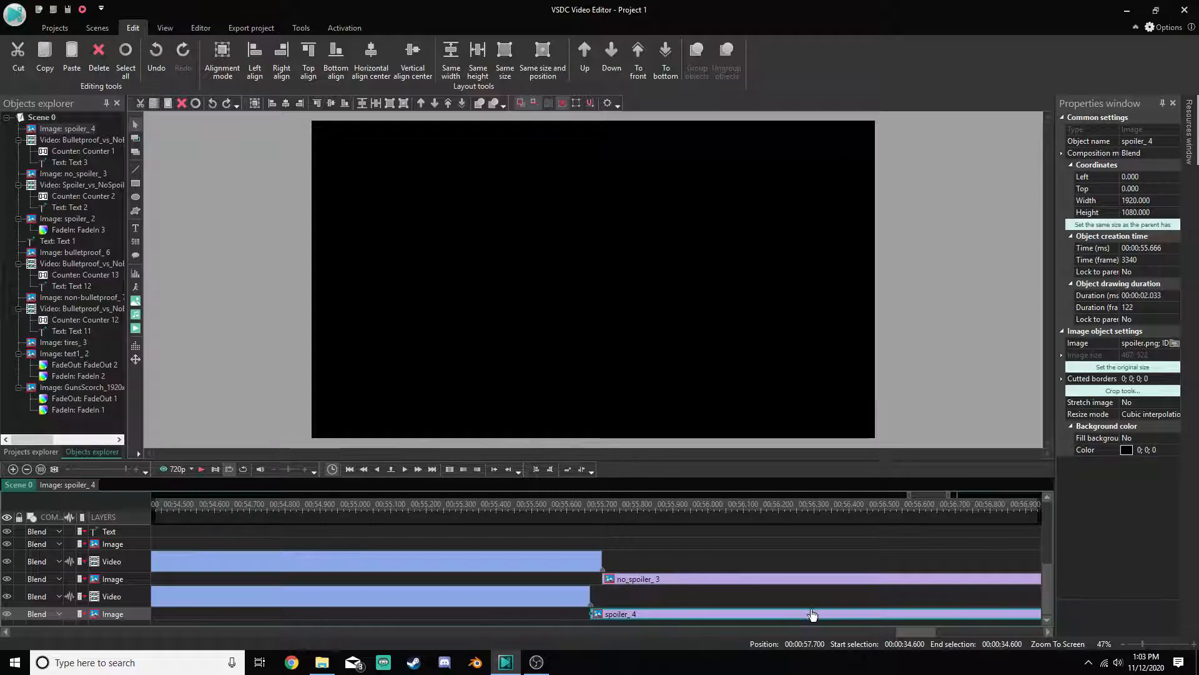
mouse_move(923, 631)
left_mouse_down()
mouse_move(553, 625)
mouse_move(927, 651)
mouse_move(917, 647)
left_mouse_up()
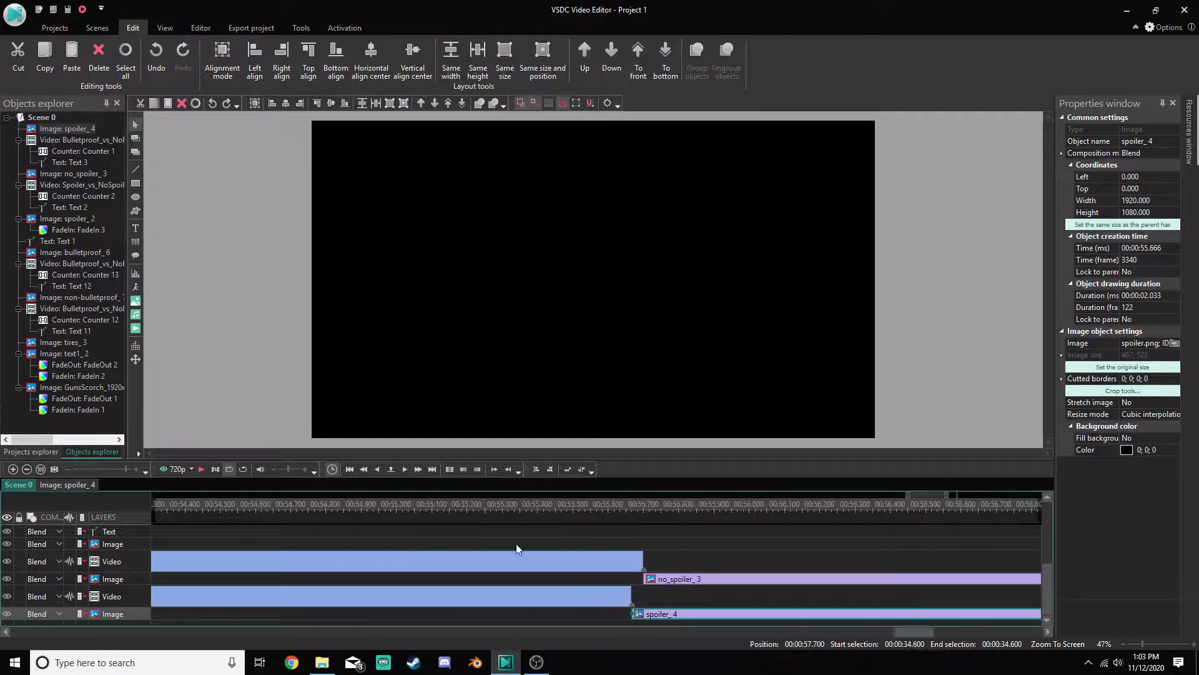
left_click(388, 503)
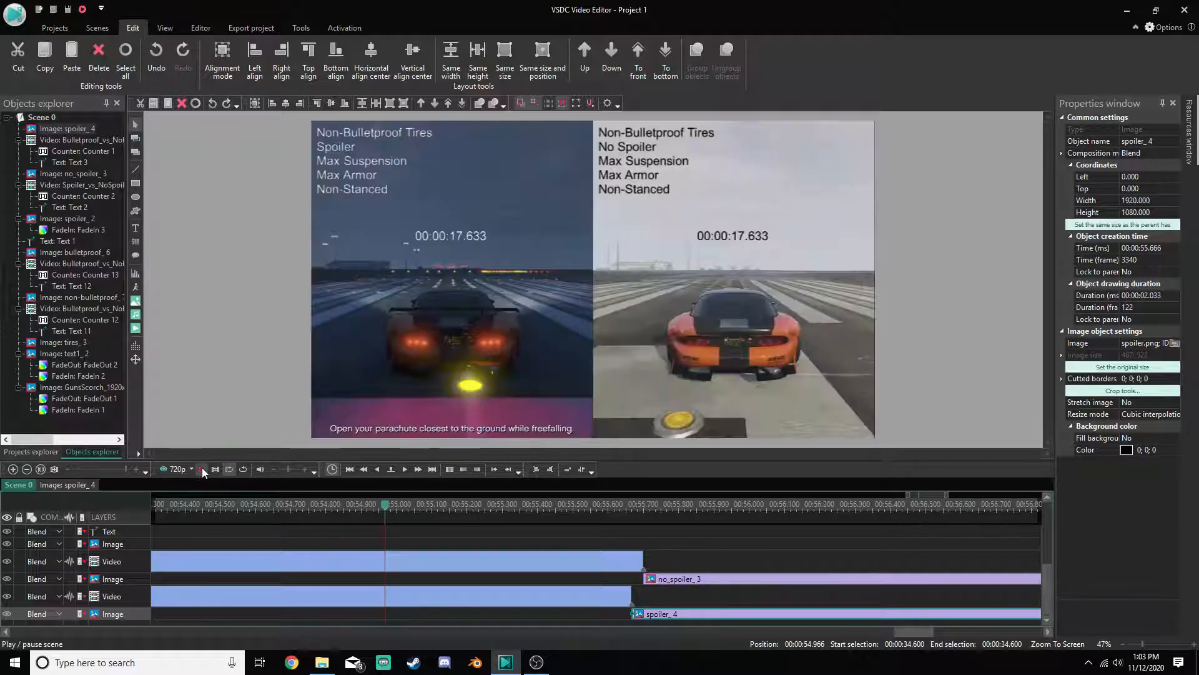
left_click(205, 467)
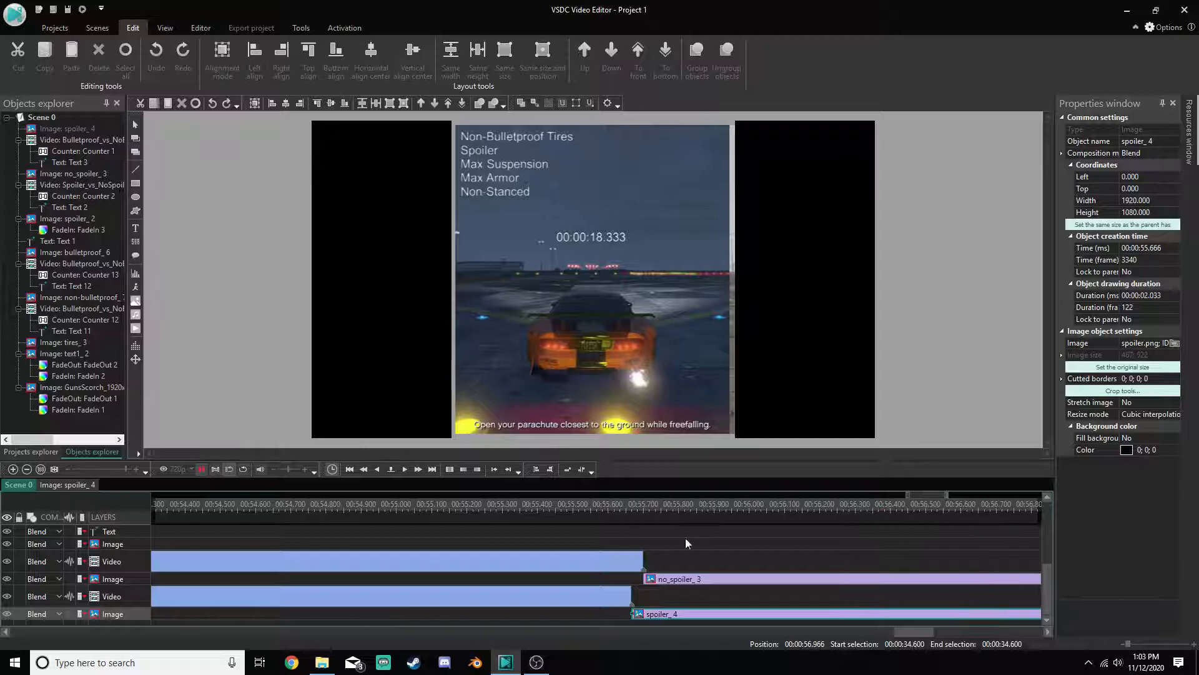
key("space")
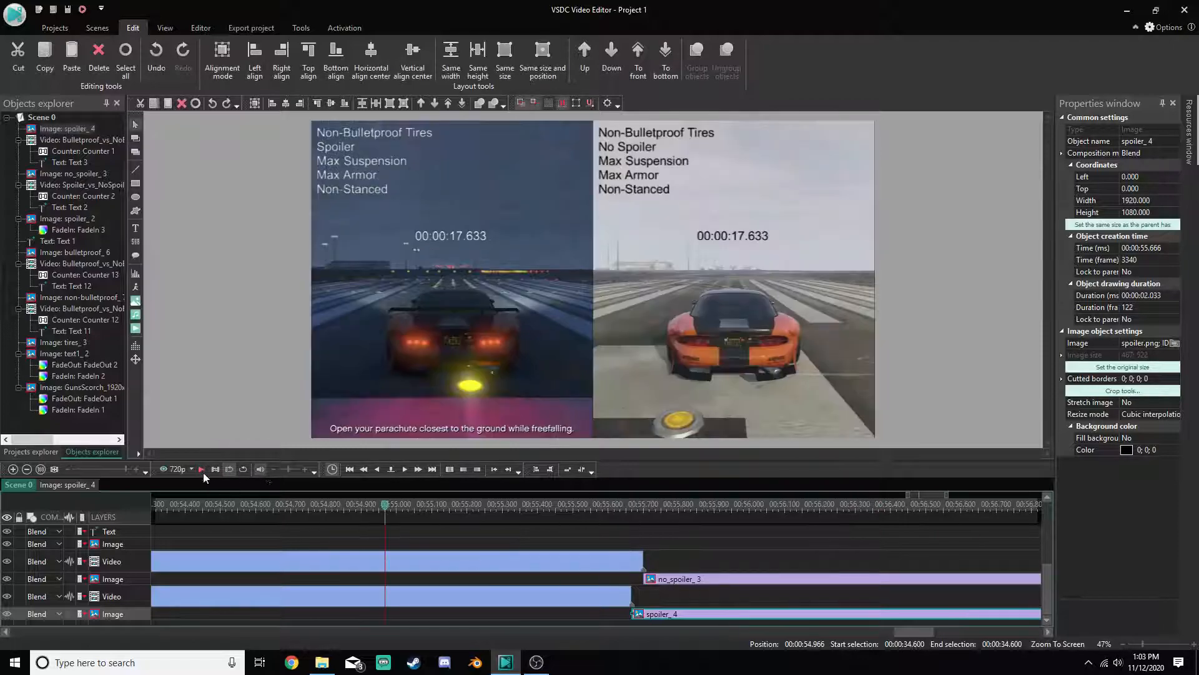
left_click(668, 585)
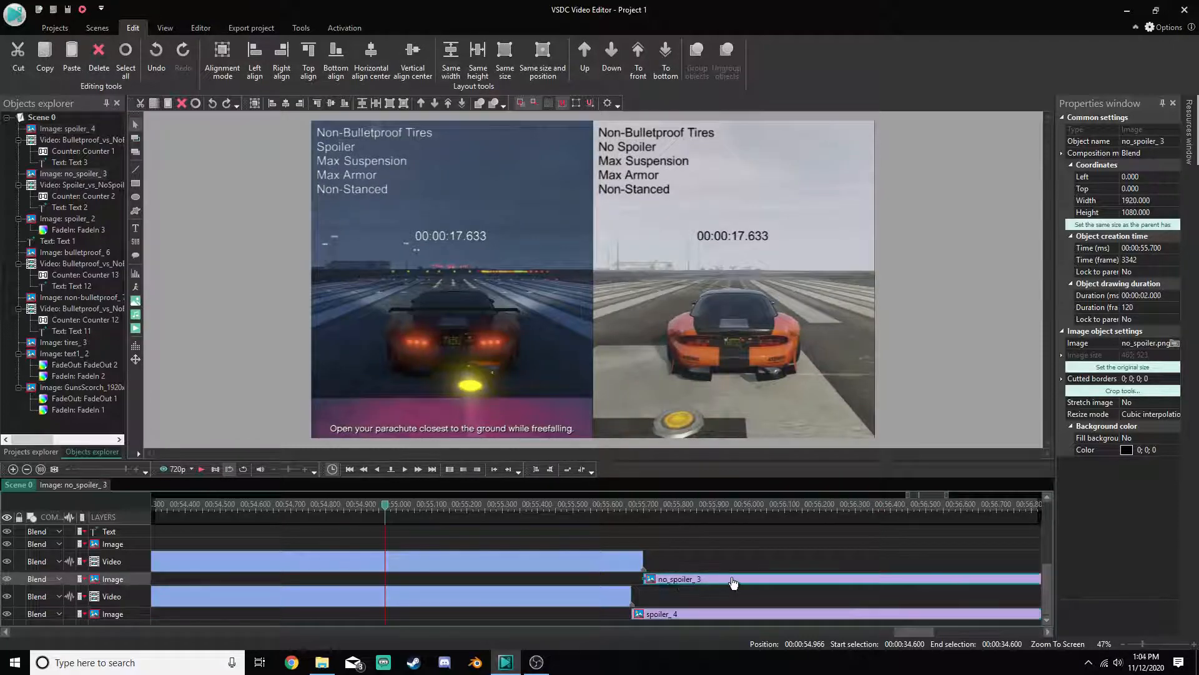
left_click(1116, 392)
scroll(726, 261, "down", 2)
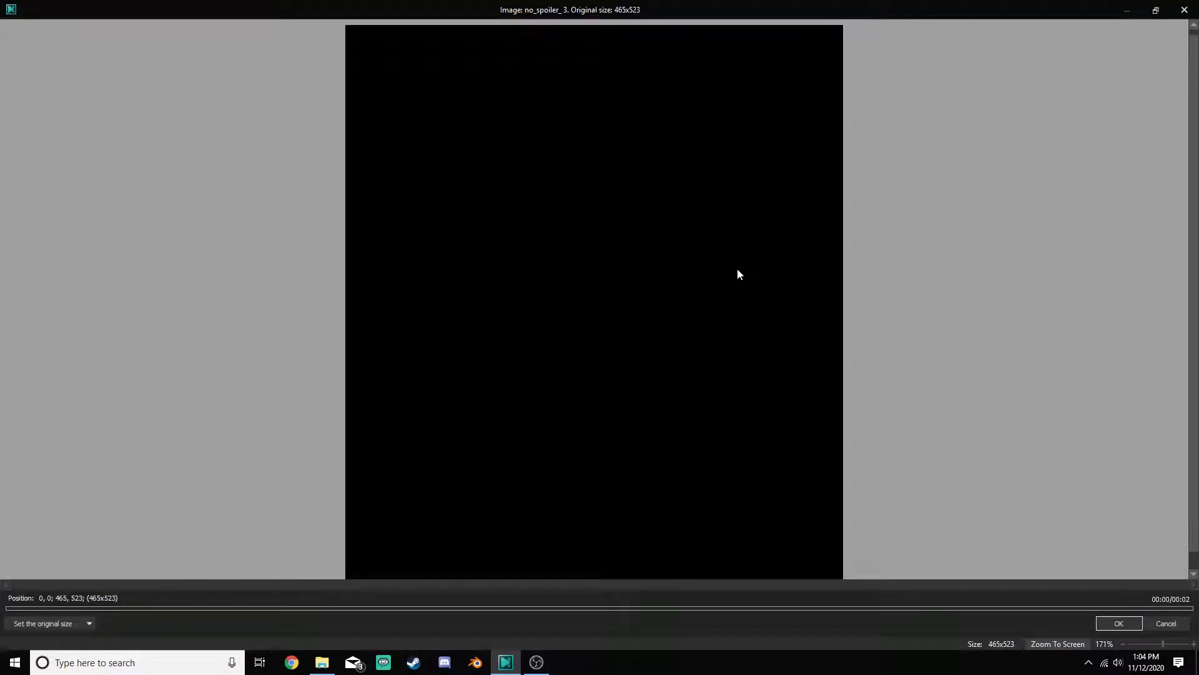
scroll(964, 309, "up", 1)
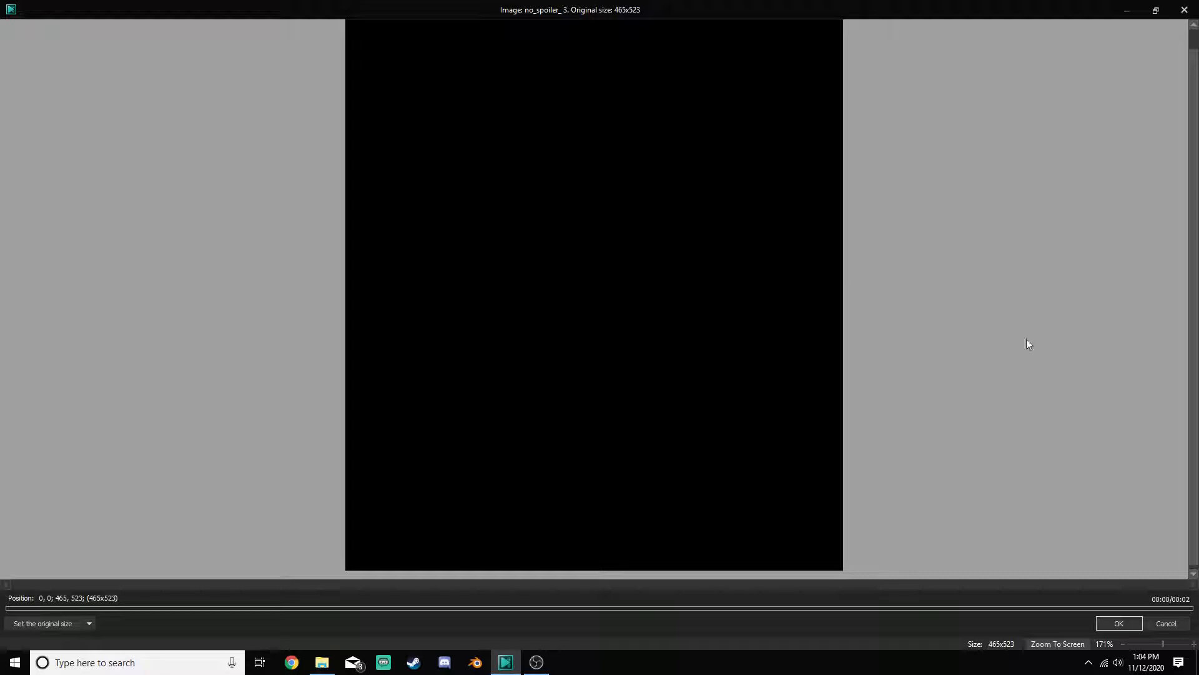
left_click(1172, 623)
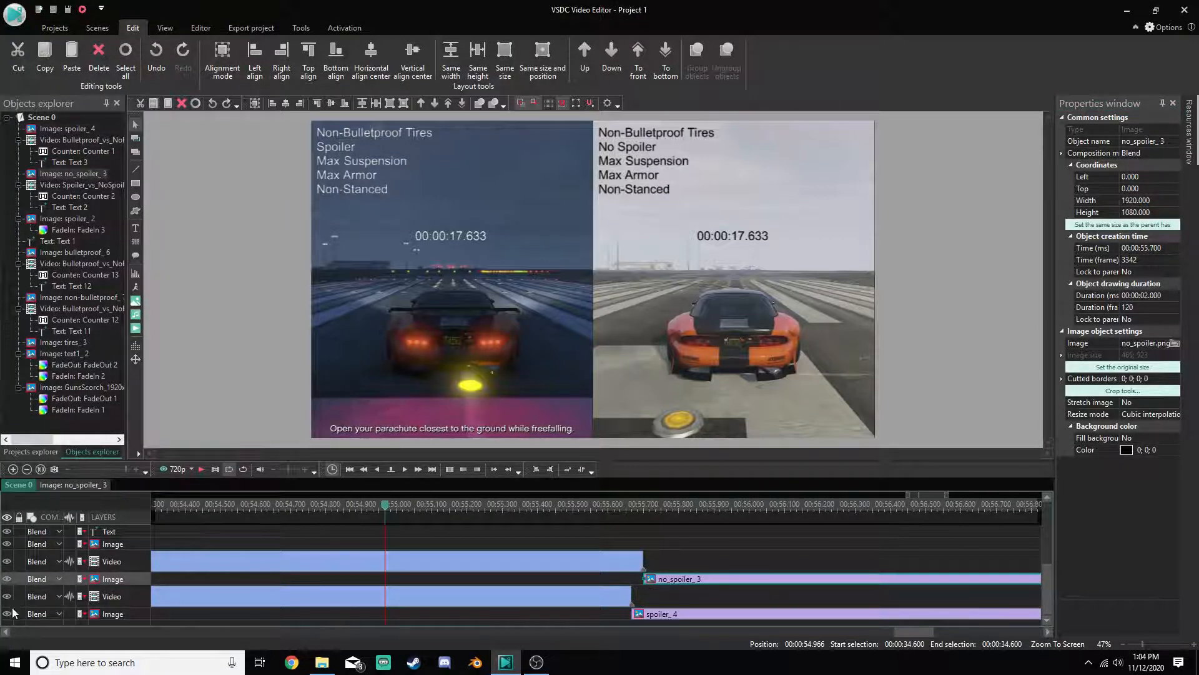
right_click(730, 581)
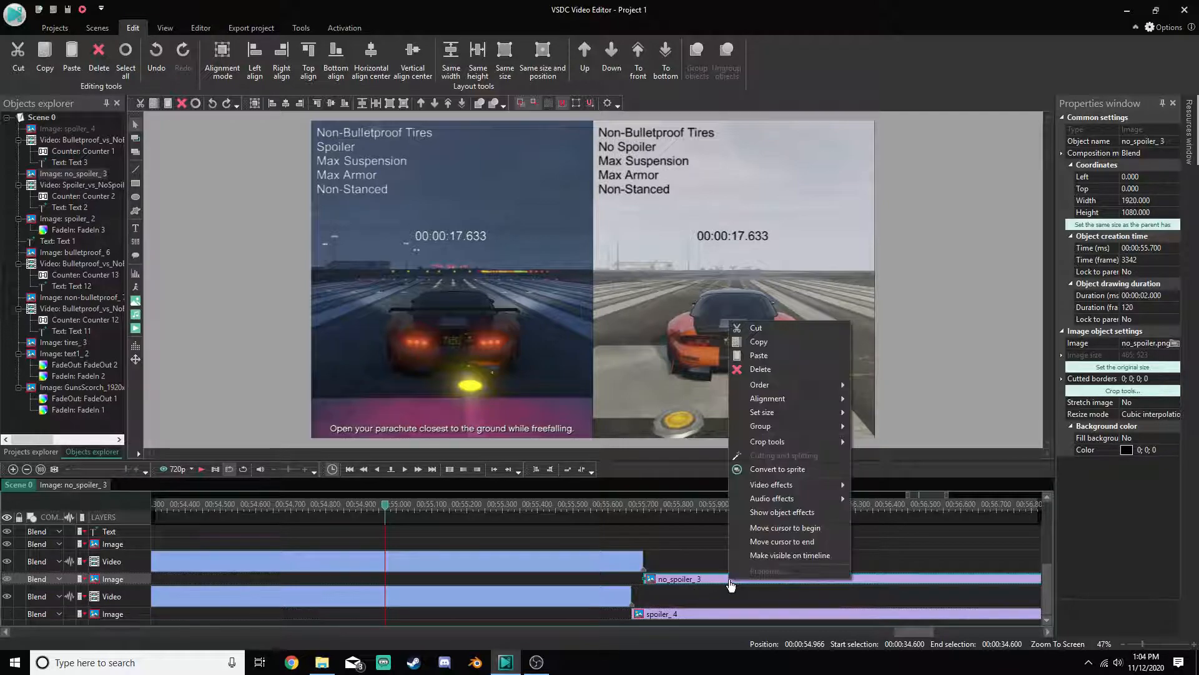
At 00:00:55.750, open no_spoiler_3 for cropping and pull the crop frame's upper-left corner in to 6, 6 to cut off the stray border
left_click(664, 510)
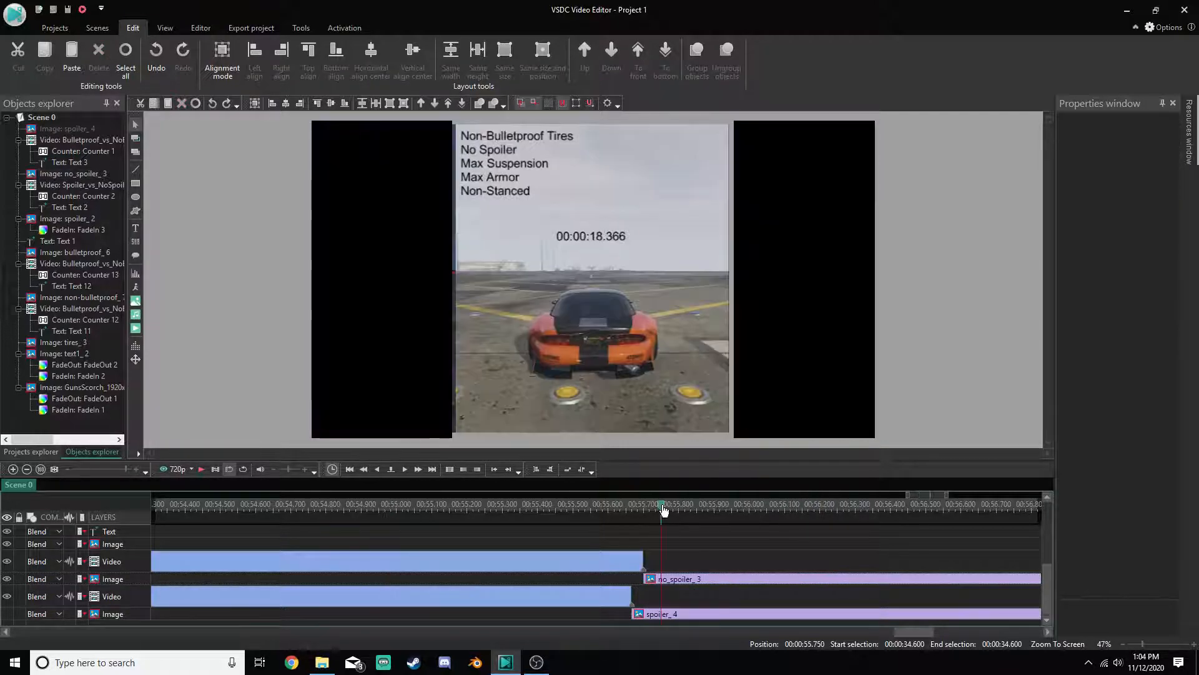
left_click(745, 582)
right_click(750, 580)
mouse_move(804, 442)
left_click(919, 441)
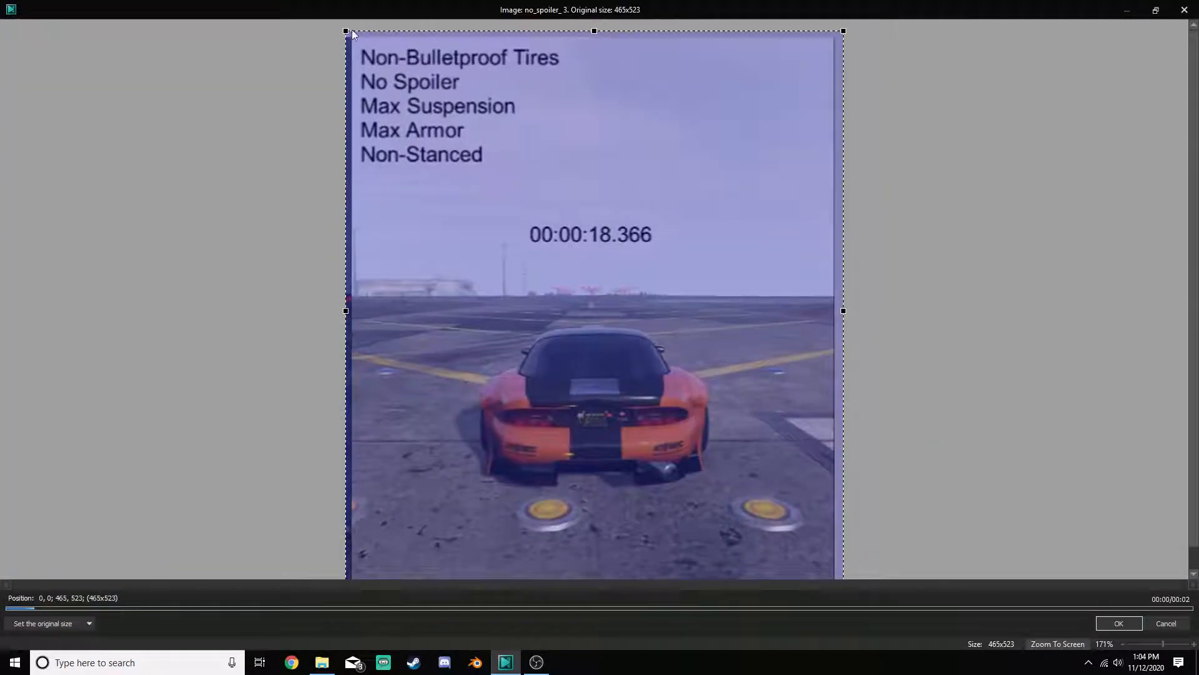
left_click(1193, 644)
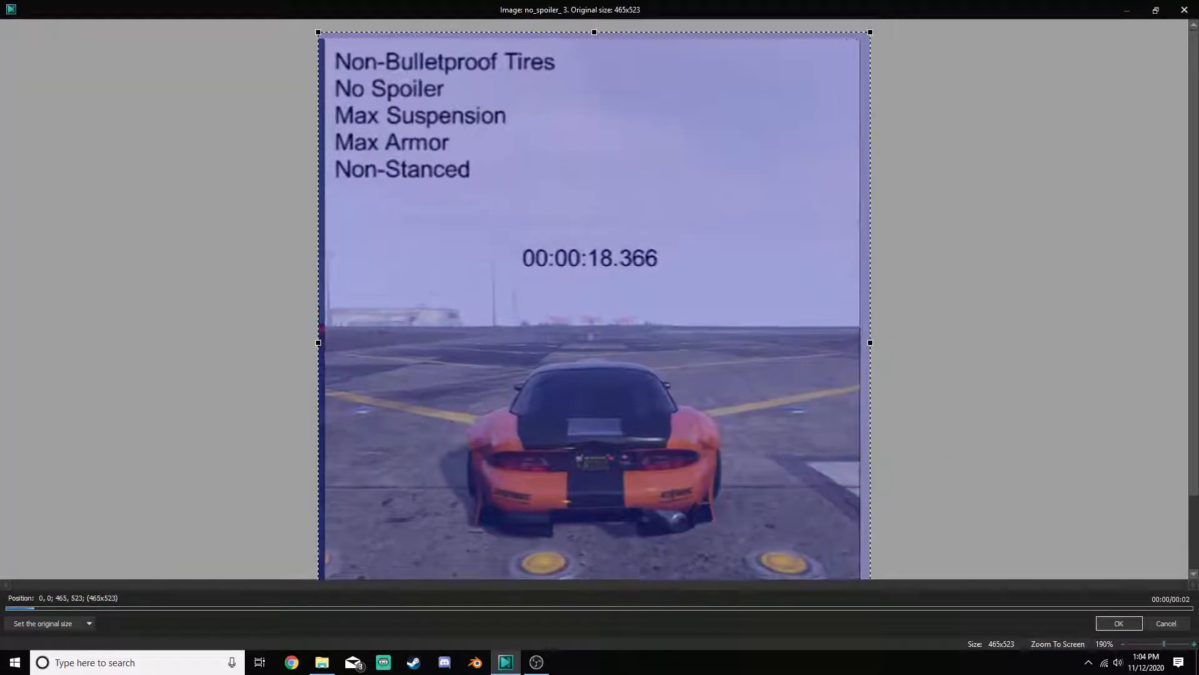
left_click(1193, 644)
left_click(1194, 644)
left_click(1194, 644)
left_click(1194, 644)
left_click(1194, 644)
left_click(1194, 644)
left_click(1193, 644)
left_click(1194, 644)
left_click(1194, 644)
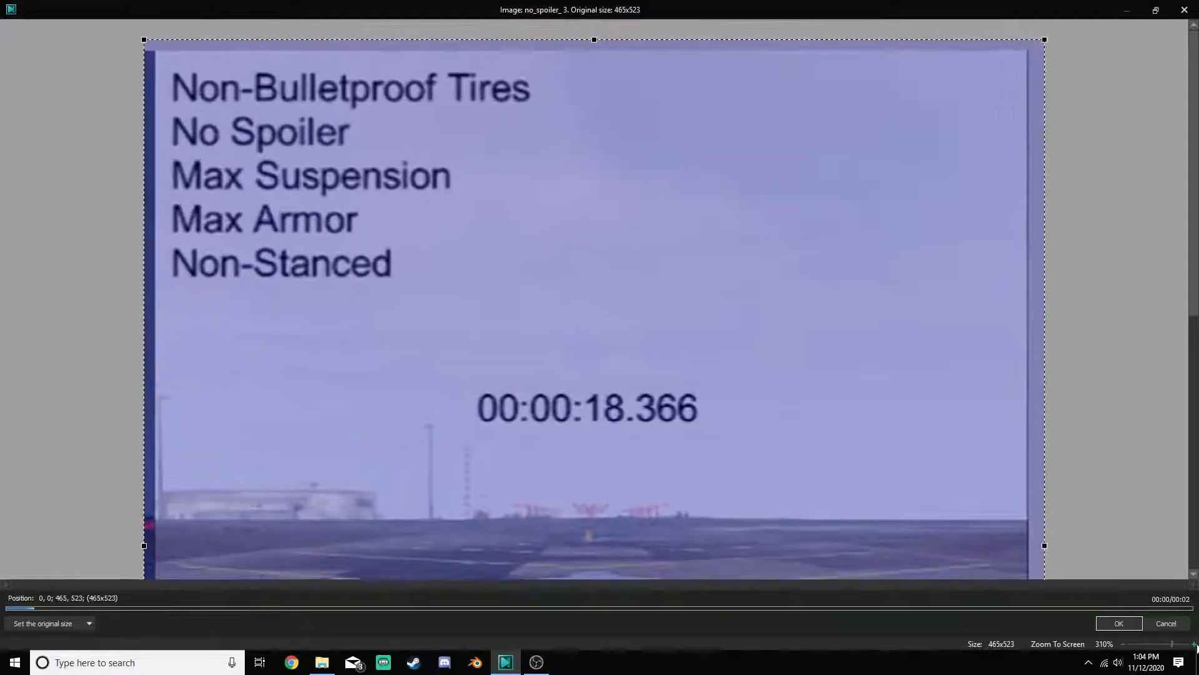
left_click_drag(143, 39, 155, 51)
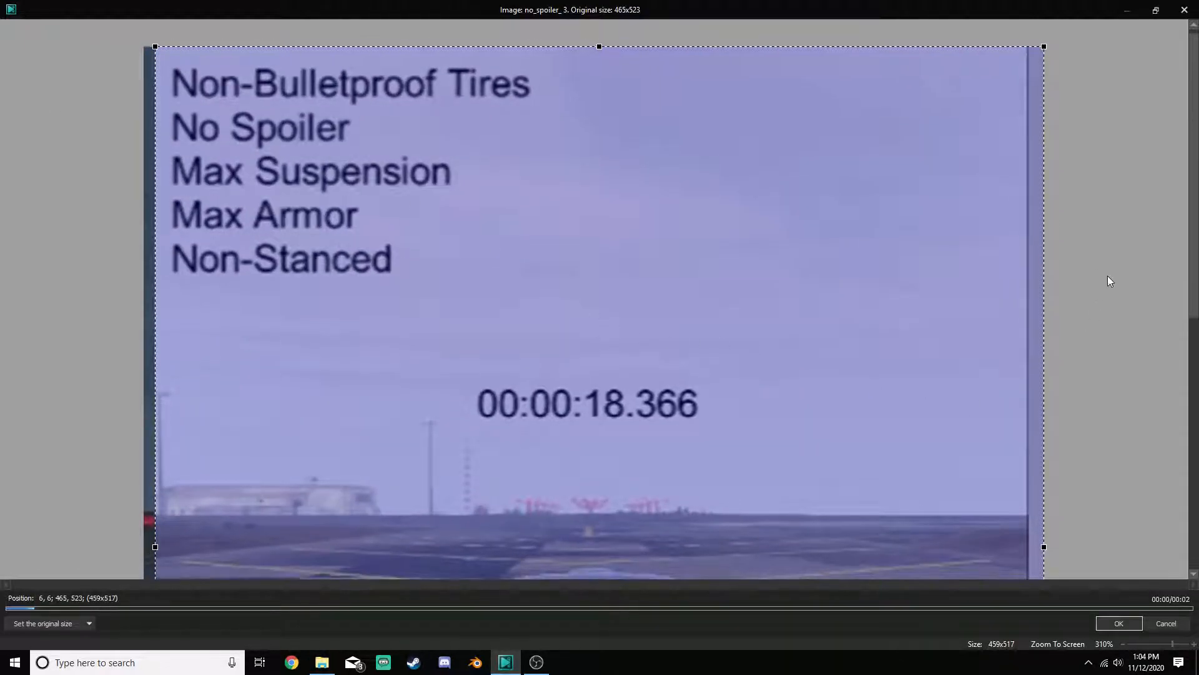
Pull the no_spoiler_3 crop frame's lower-right corner in to 456, 514, check the remaining edges and apply the crop
scroll(1110, 279, "down", 1)
left_click_drag(1193, 273, 1193, 550)
left_click_drag(1173, 644, 1186, 644)
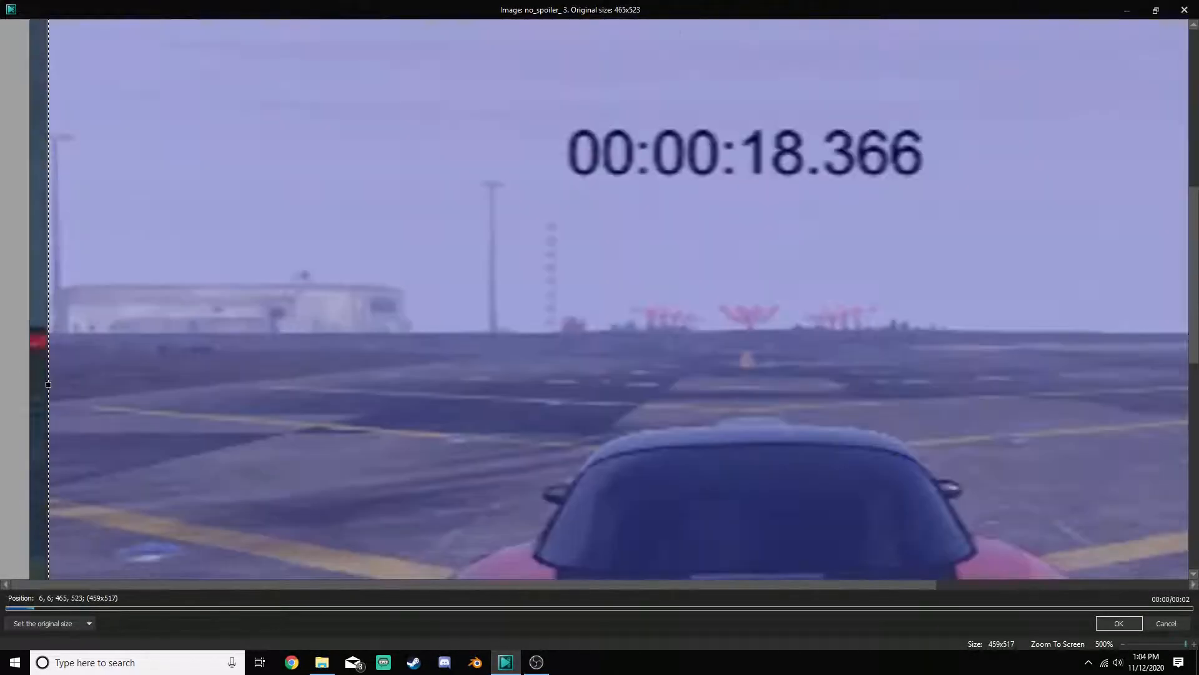
left_click(1192, 486)
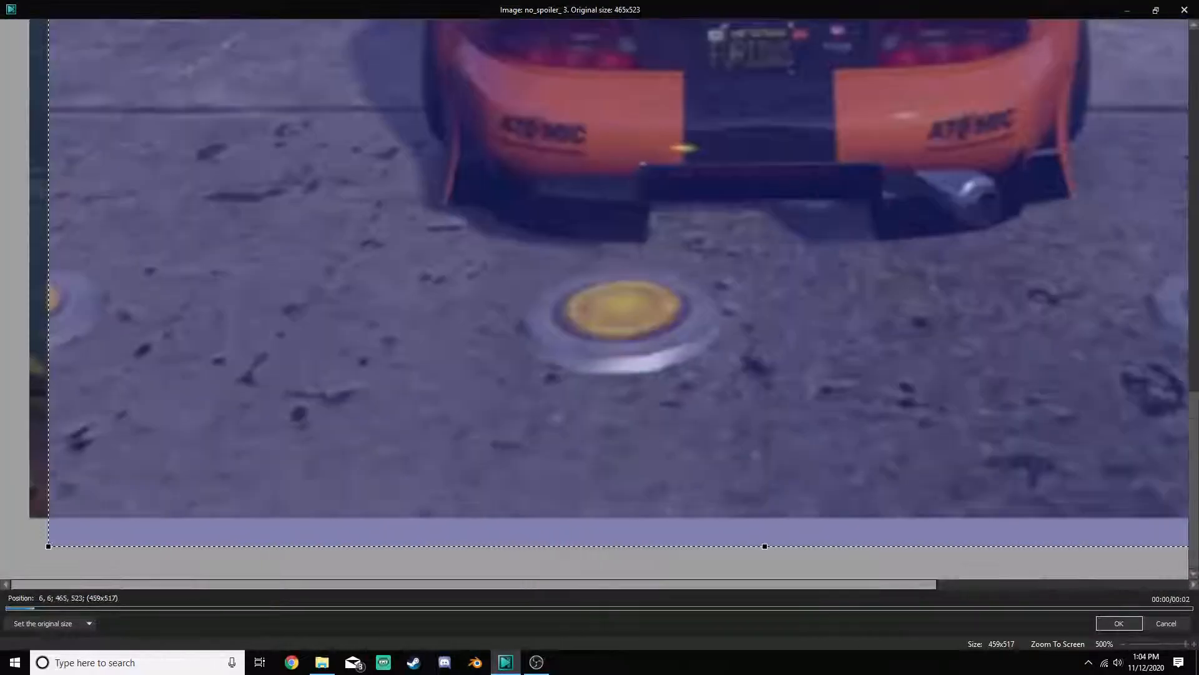
left_click_drag(894, 590, 1186, 587)
left_click_drag(1158, 546, 1132, 518)
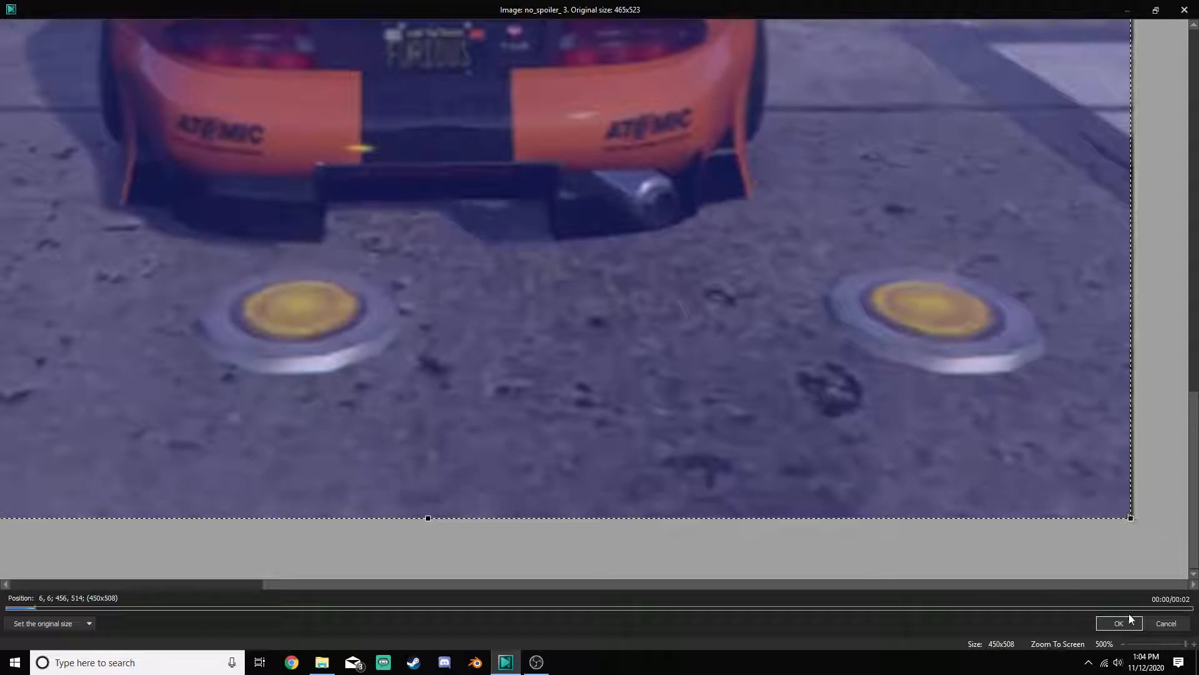
left_click_drag(1193, 531, 1163, 168)
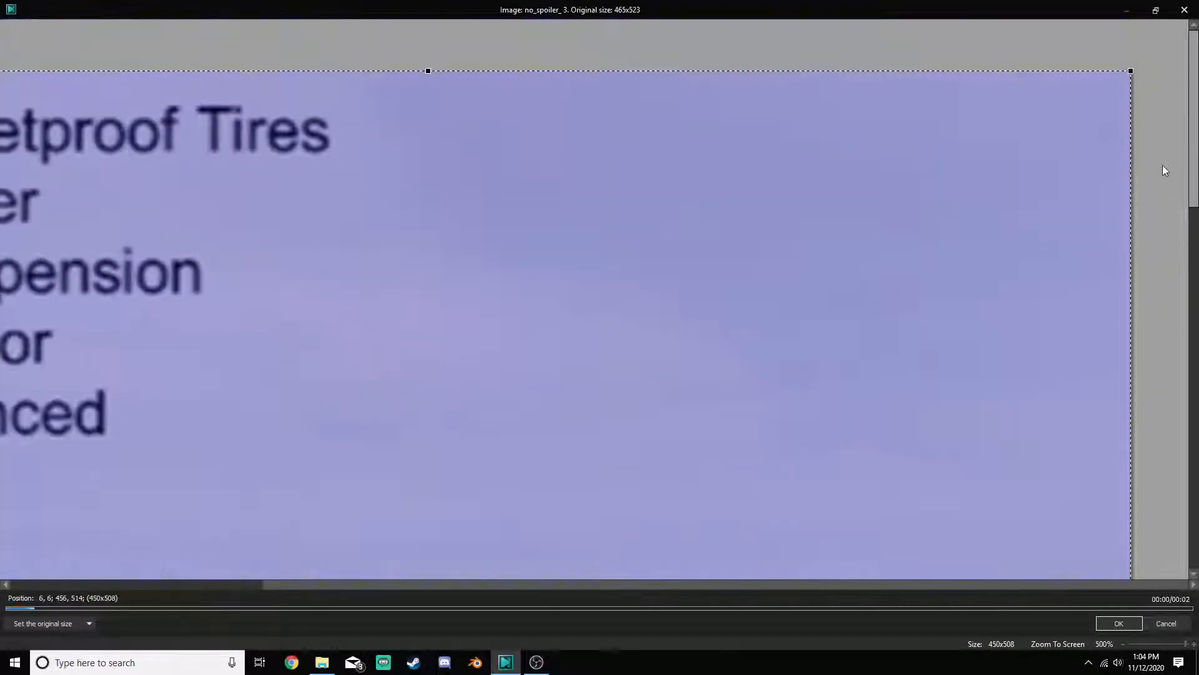
left_click_drag(554, 583, 46, 548)
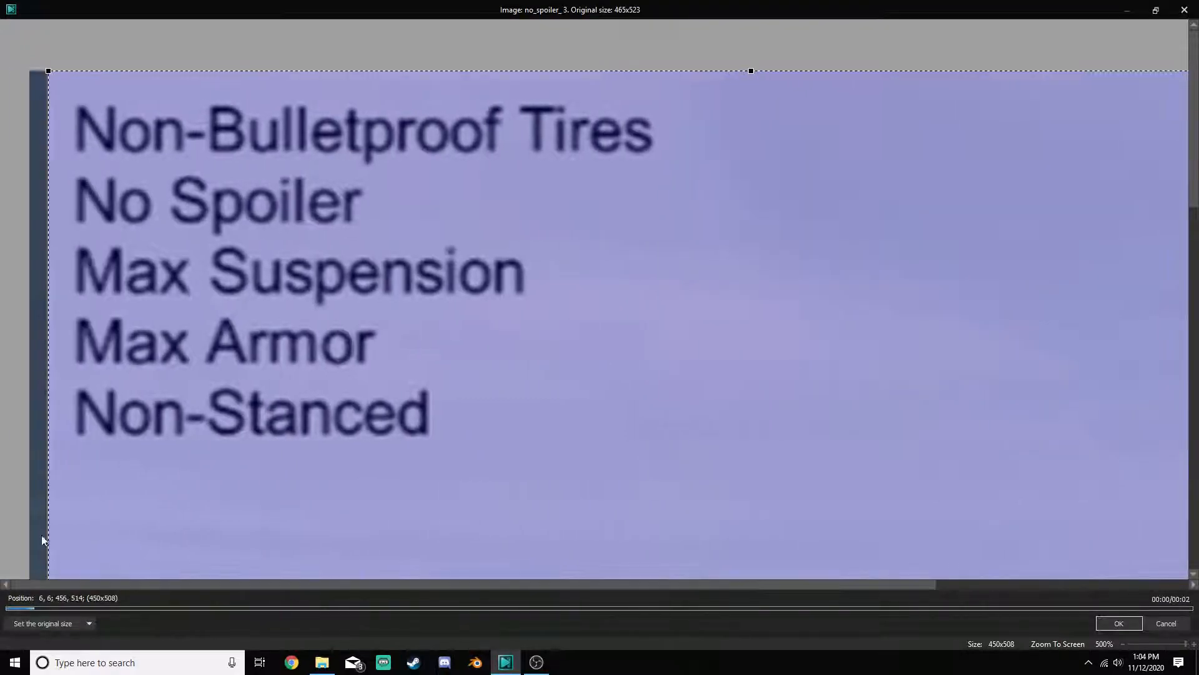
left_click(1127, 627)
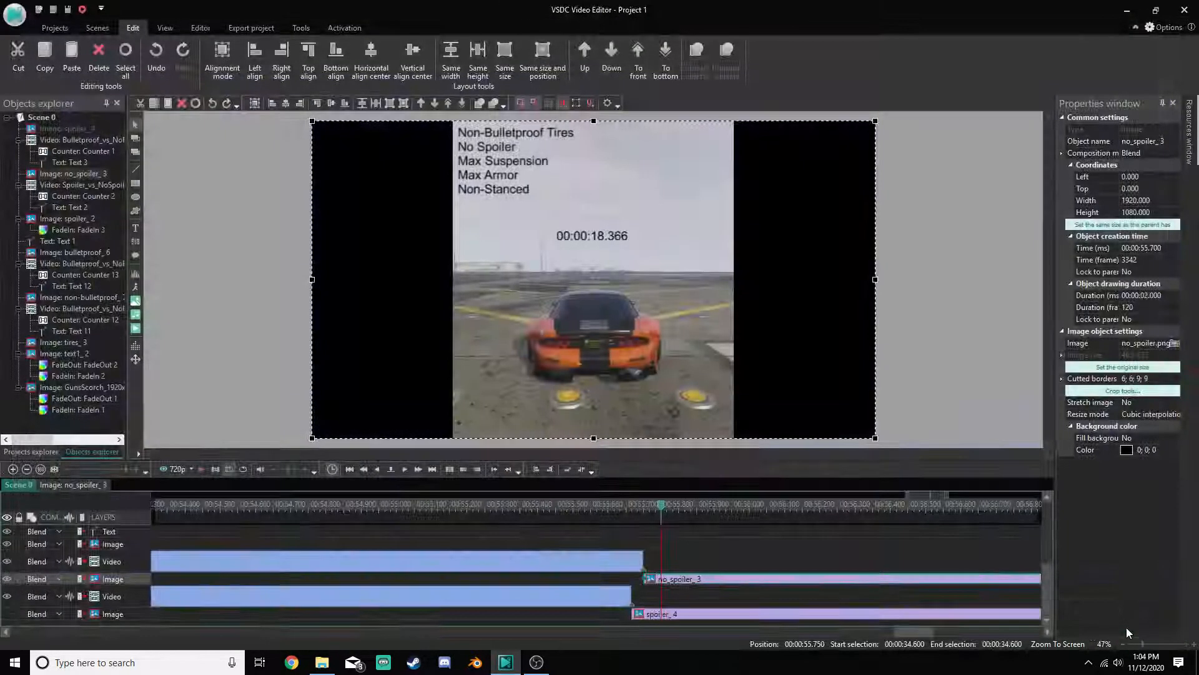
Move no_spoiler_3 to a left coordinate of 480 in the scene's right half, and hide it with spoiler_4 shown instead
left_click_drag(632, 314, 765, 308)
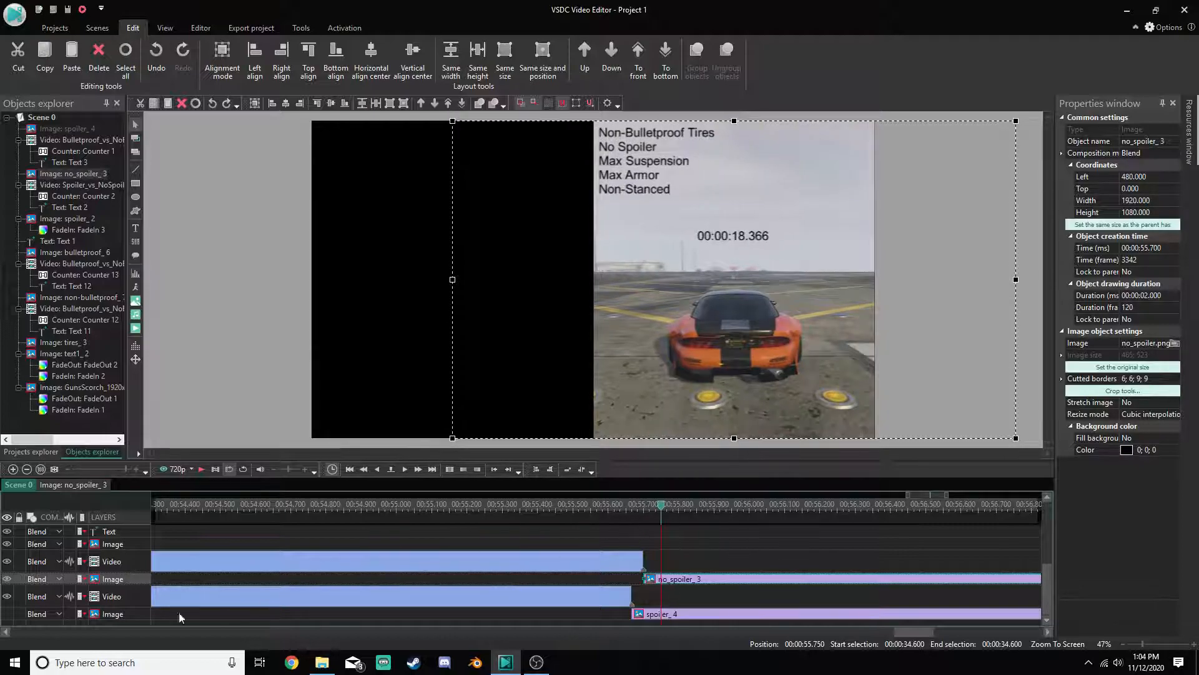
left_click(6, 579)
left_click(7, 580)
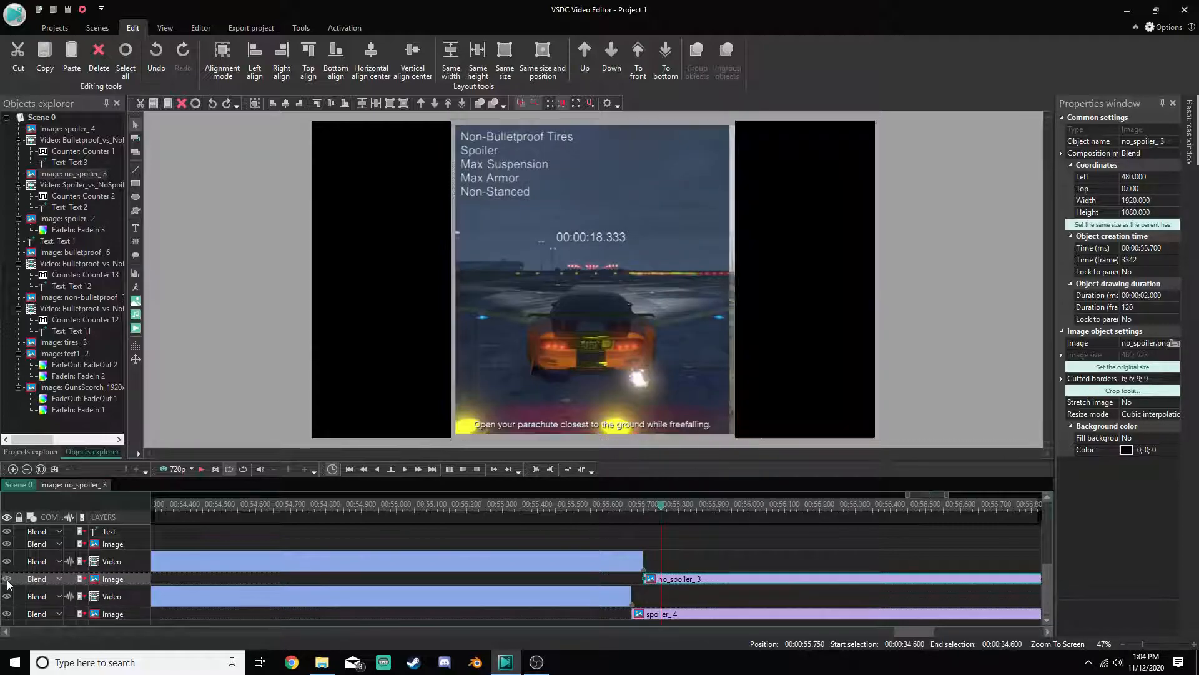
Open spoiler_4 for cropping and pull the crop frame's upper-left corner in to 7, 7 to cut off the border
left_click(691, 616)
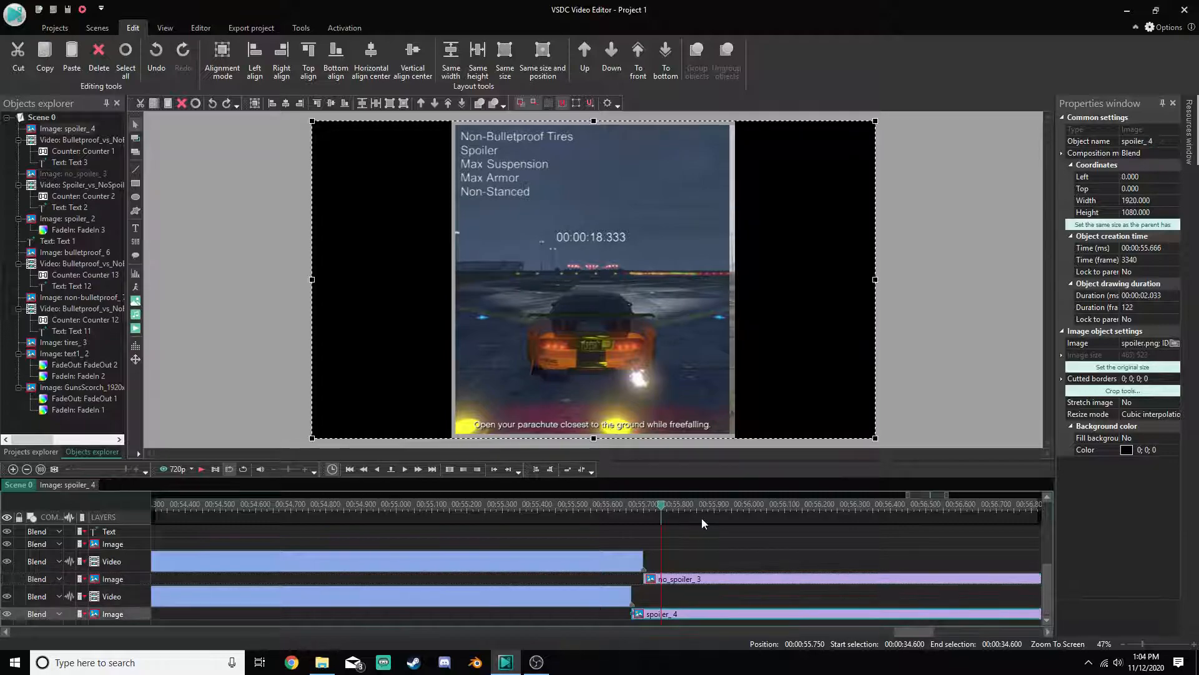
right_click(666, 335)
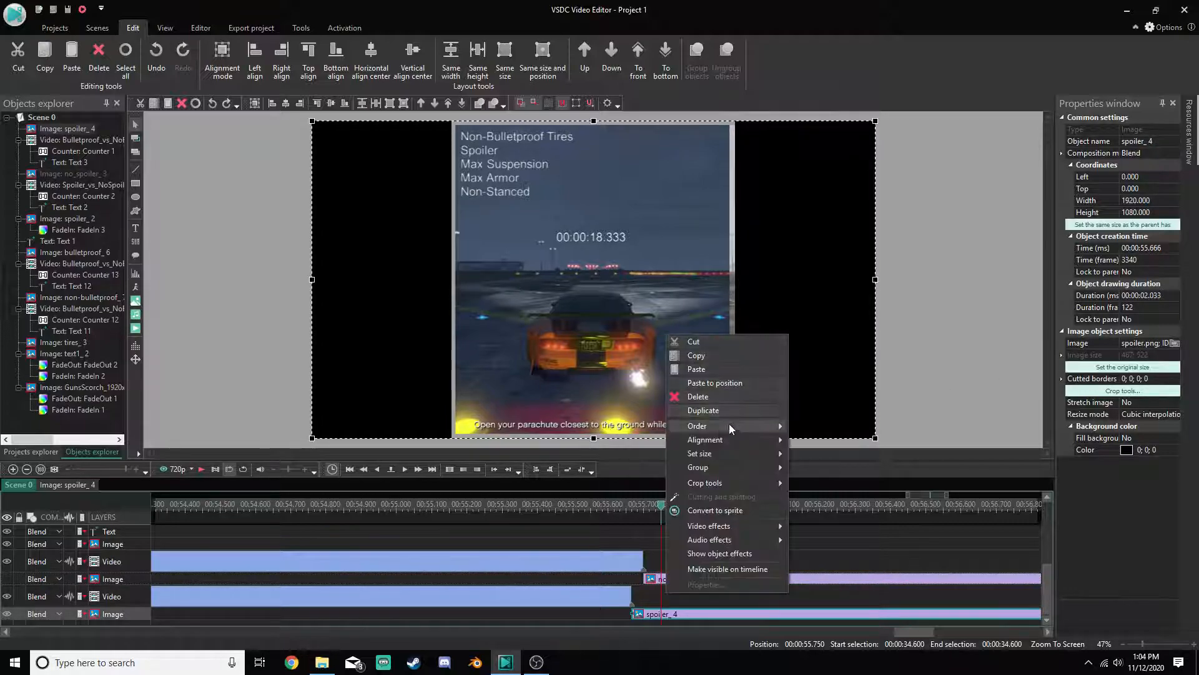
mouse_move(725, 483)
left_click(842, 485)
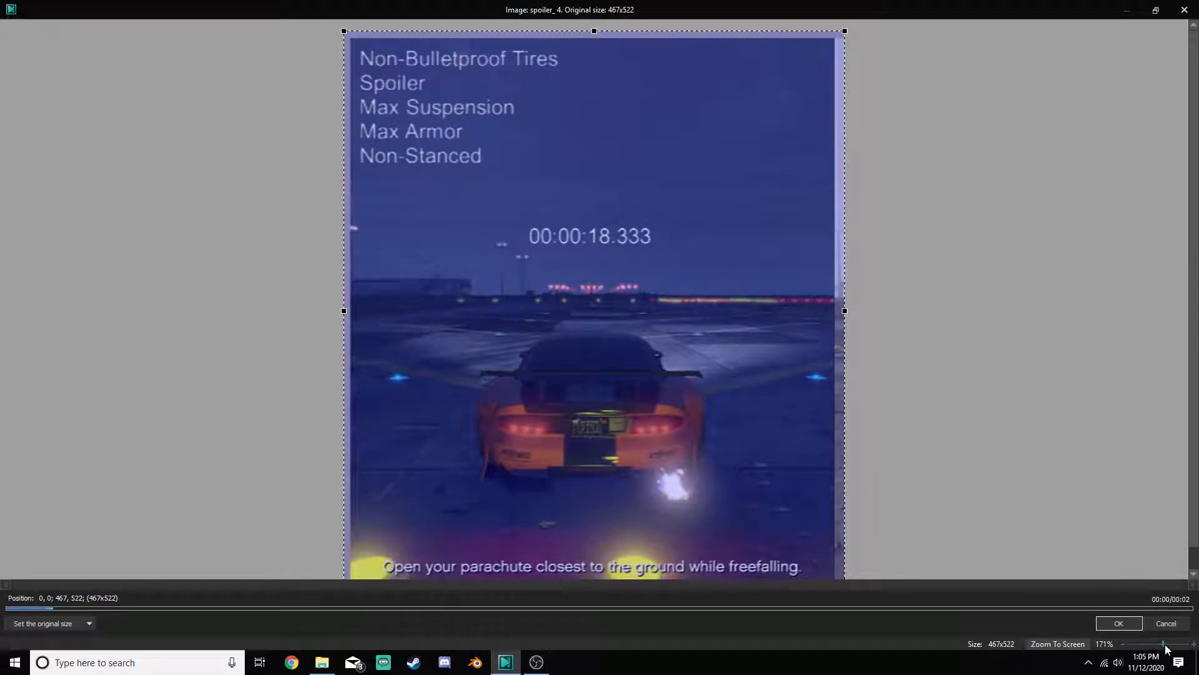
left_click_drag(1163, 644, 1186, 645)
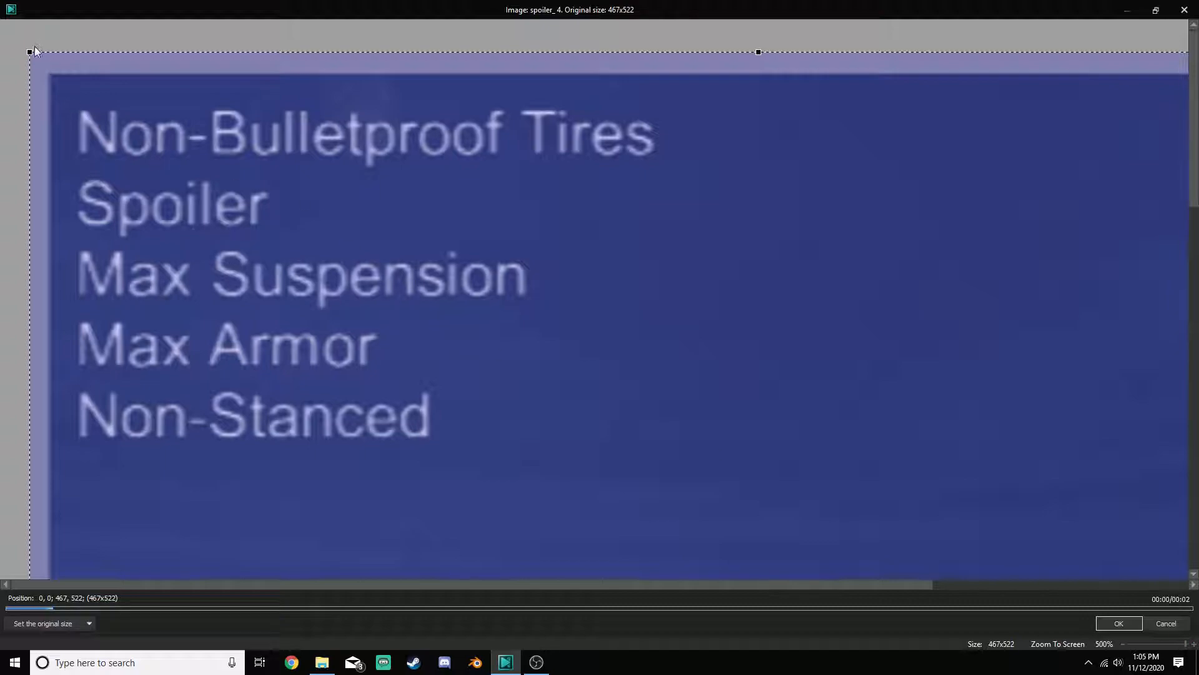
left_click_drag(28, 51, 51, 74)
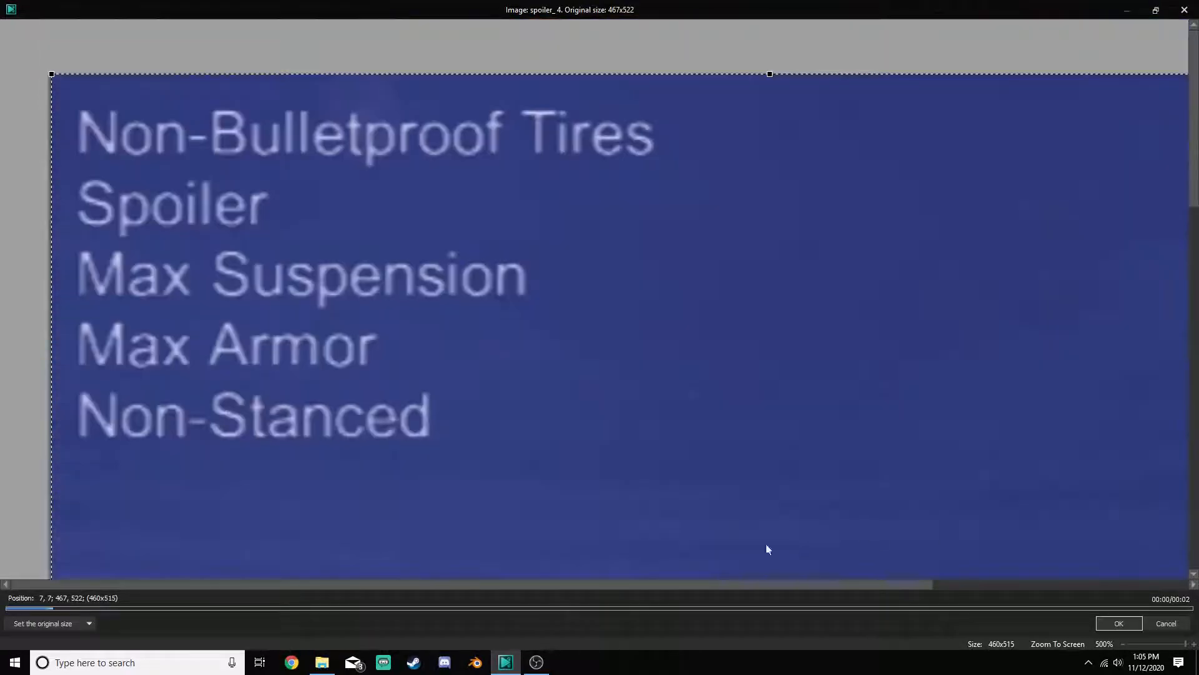
Pull the spoiler_4 crop frame's lower-right corner in to 457, 514 and apply the crop
left_click_drag(637, 587, 1012, 591)
left_click_drag(1194, 188, 1128, 521)
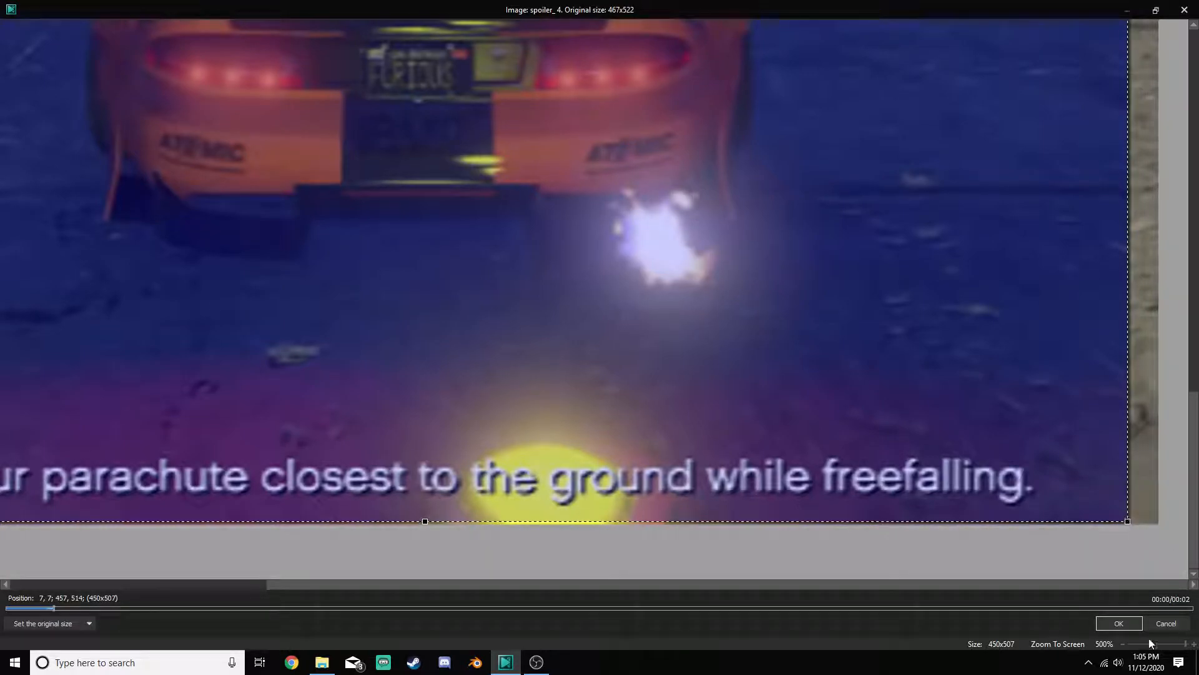
left_click(1118, 623)
Place spoiler_4 in the left half of the scene and make the no_spoiler_3 layer visible again
left_click_drag(683, 351, 544, 350)
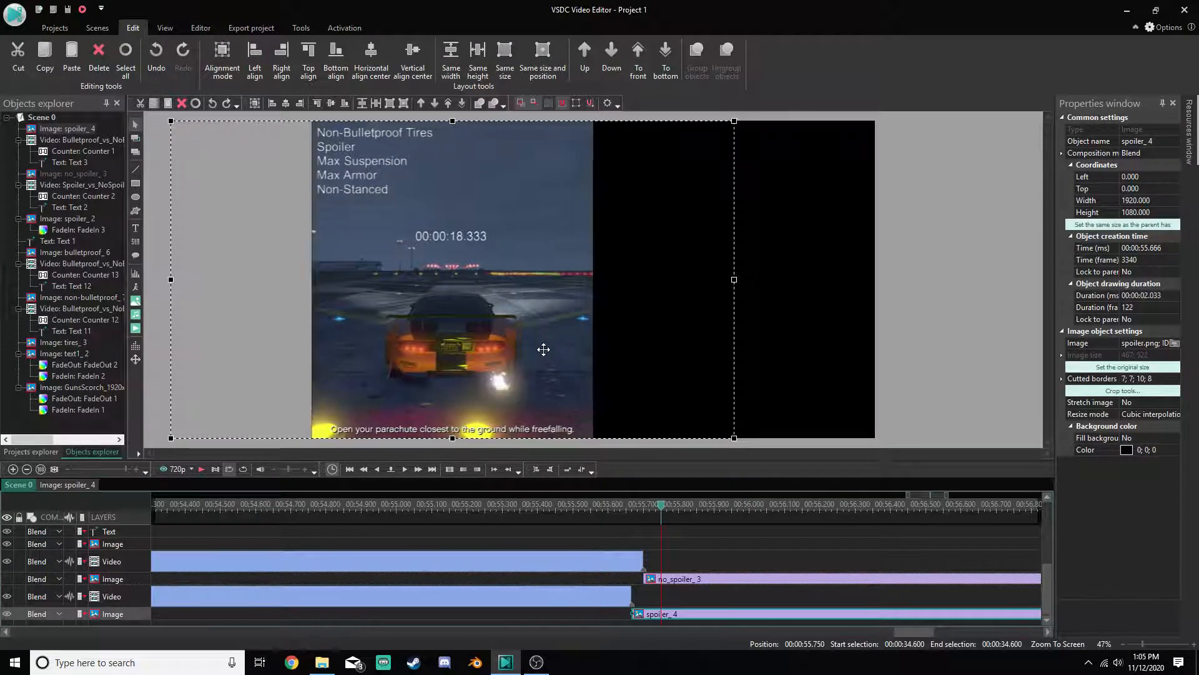
left_click(968, 381)
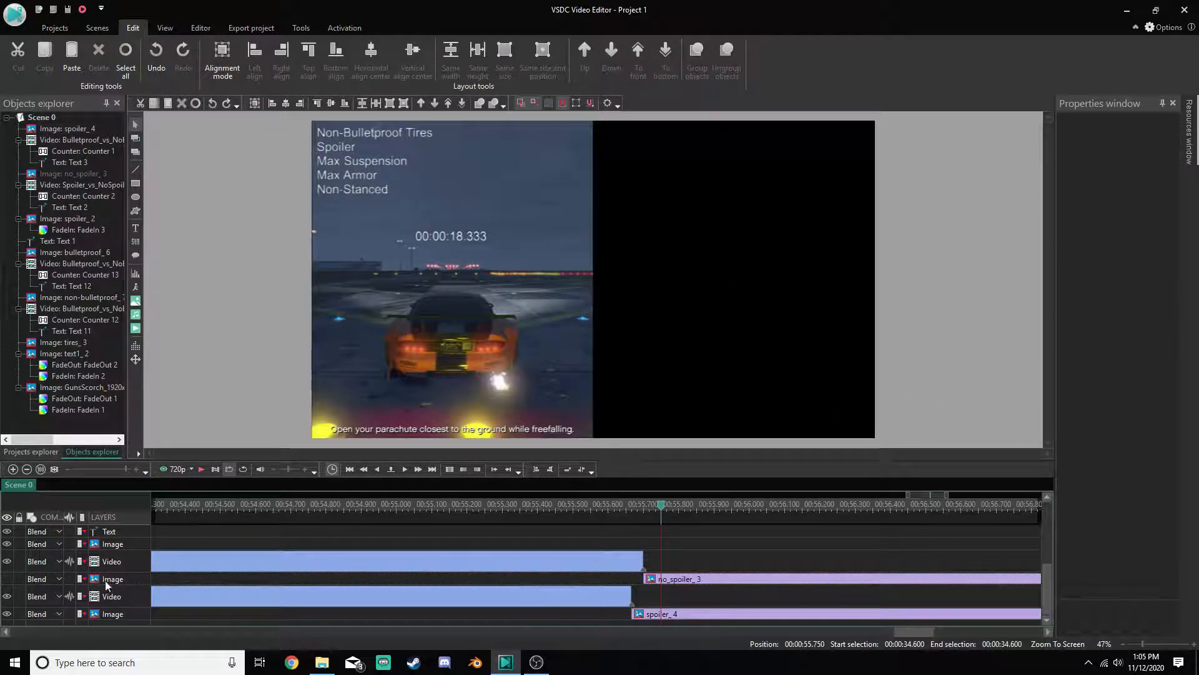
left_click(7, 579)
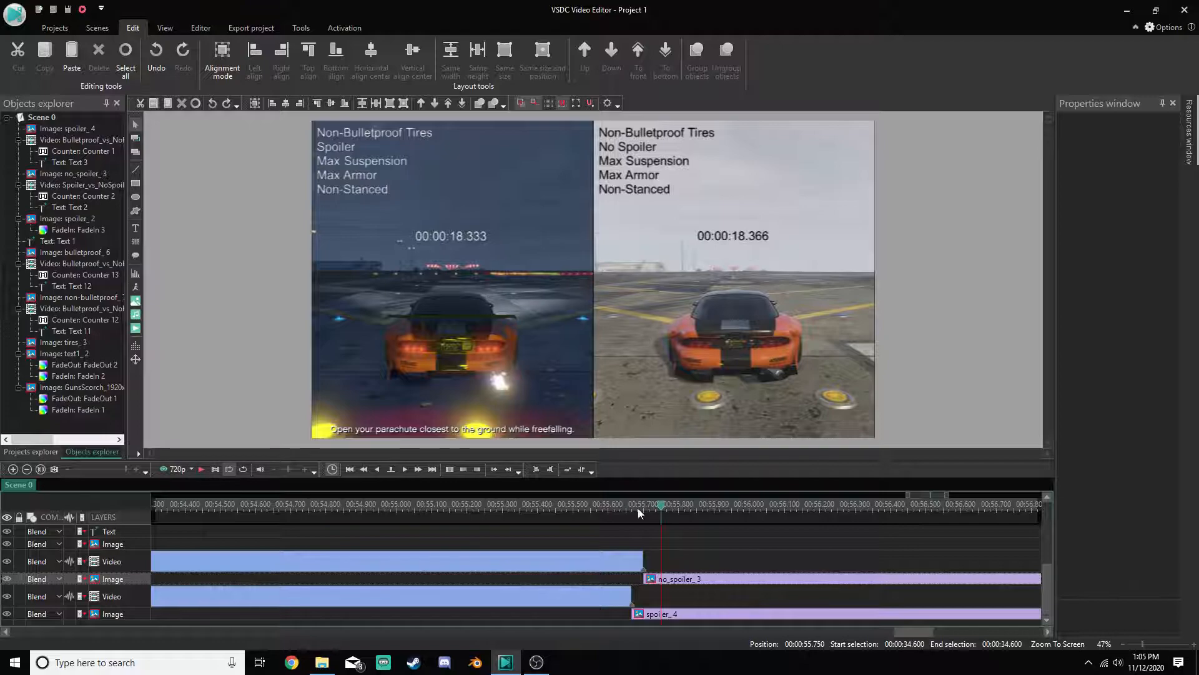
Compare frames before and after the switch from clips to images, and preview the scene from 00:00:54.533
left_click(610, 504)
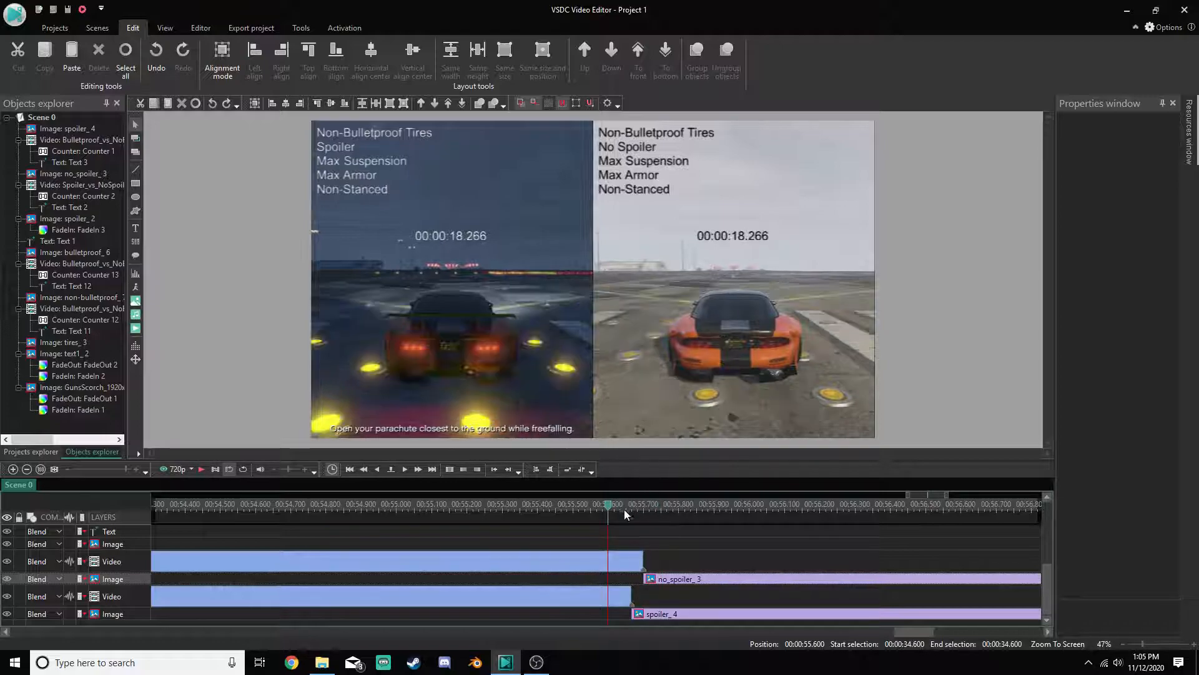
left_click(685, 504)
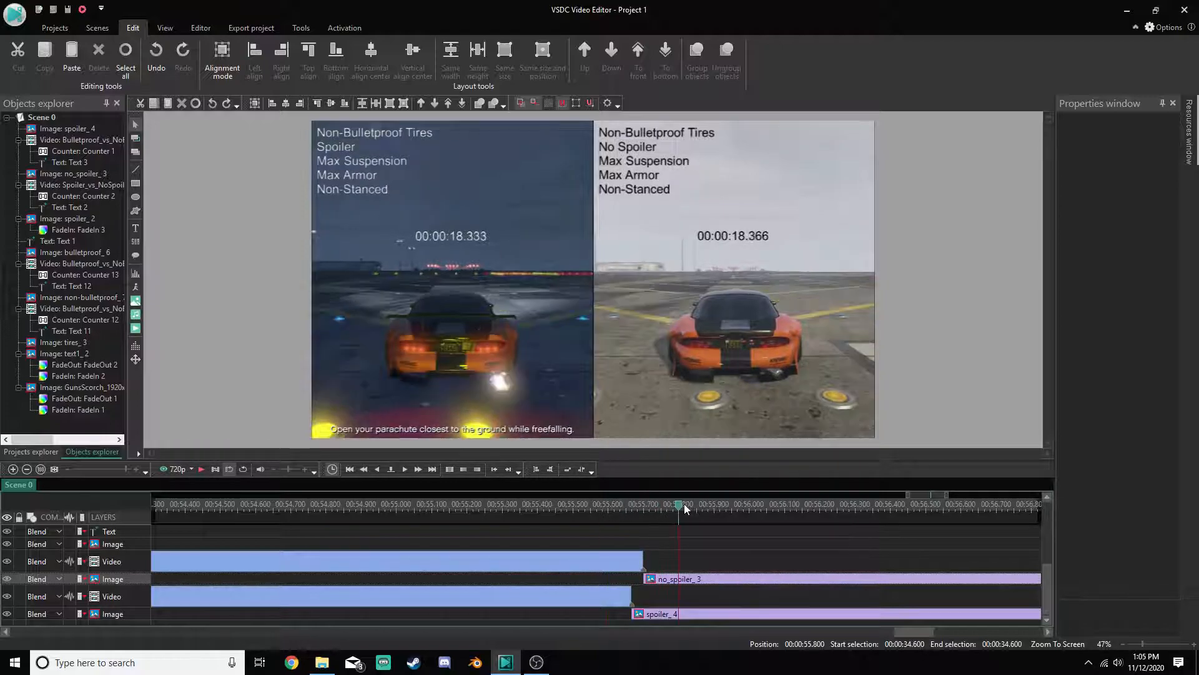
left_click(538, 504)
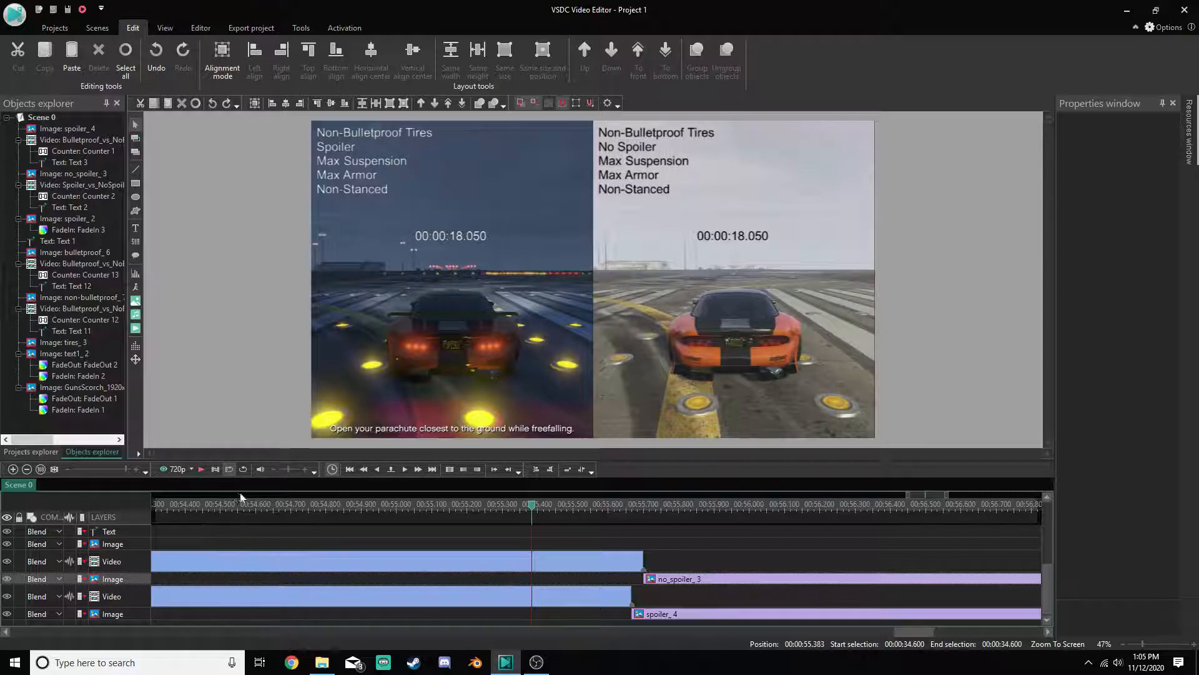
left_click(232, 507)
left_click(201, 470)
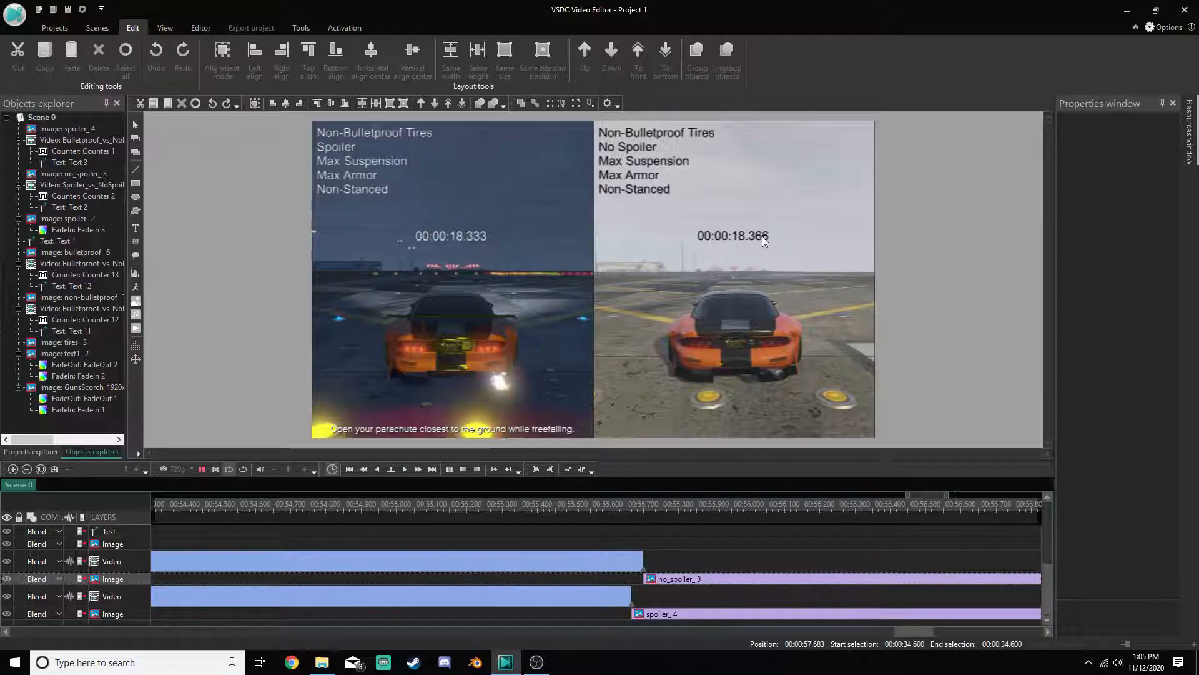
key("space")
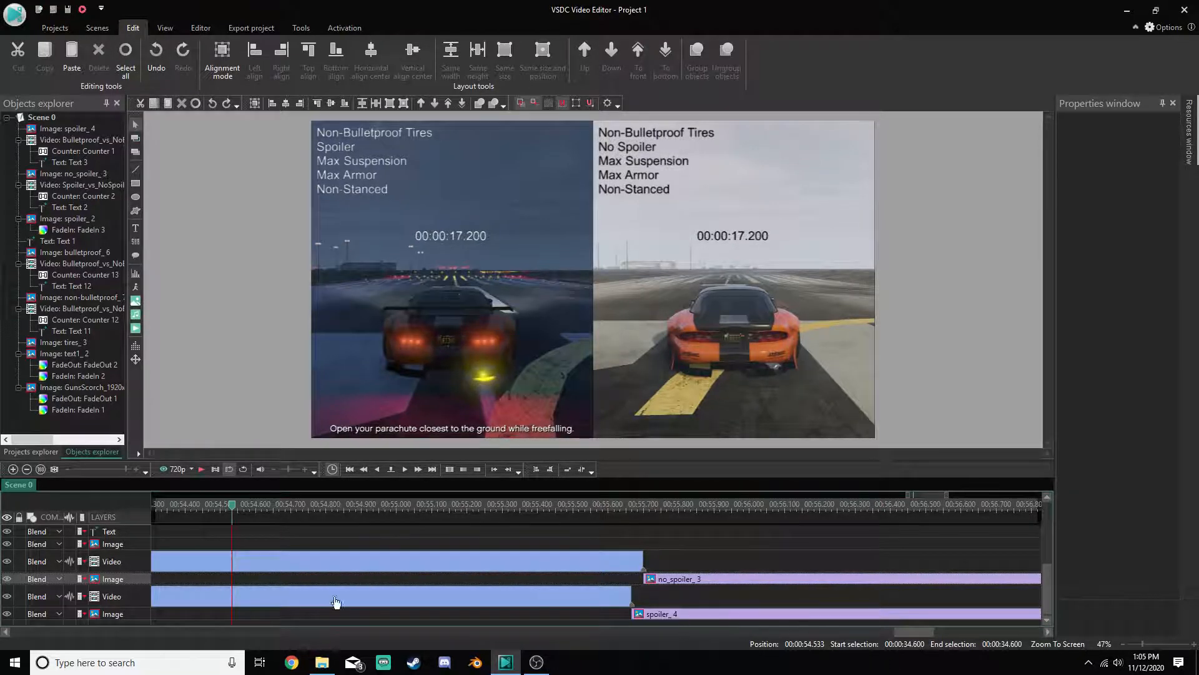
Set the drawing duration of the non-bulletproof_7 image to 4 seconds
left_click(28, 469)
left_click(28, 469)
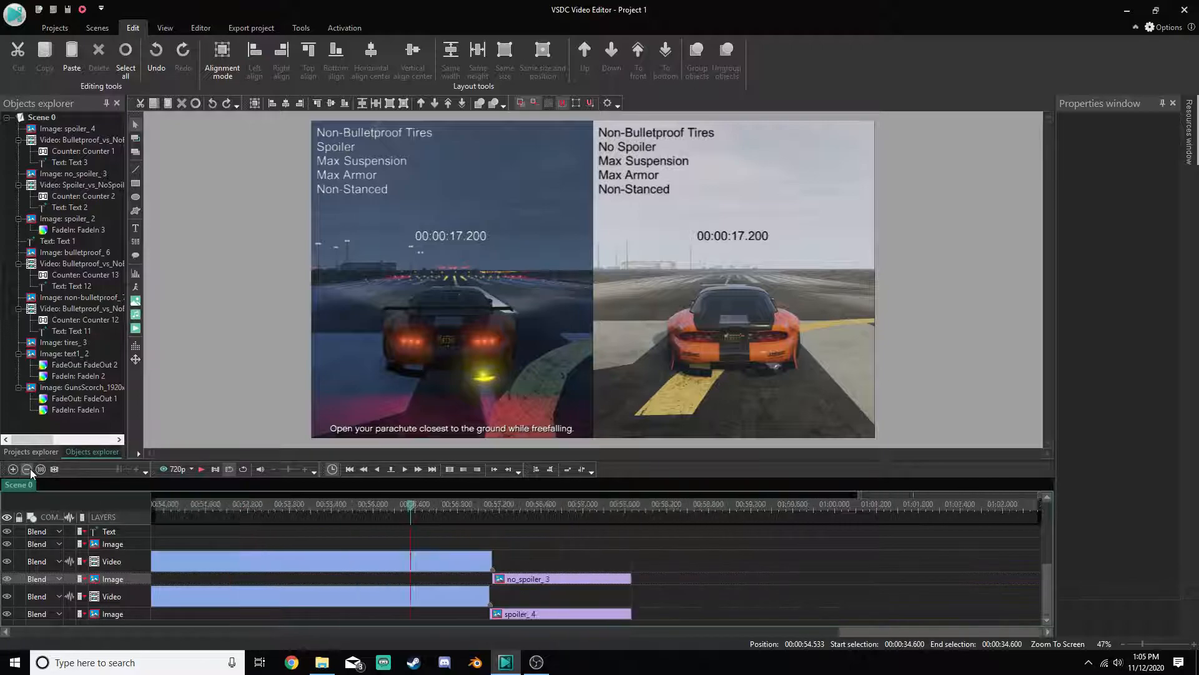
left_click(30, 469)
left_click_drag(763, 634, 454, 636)
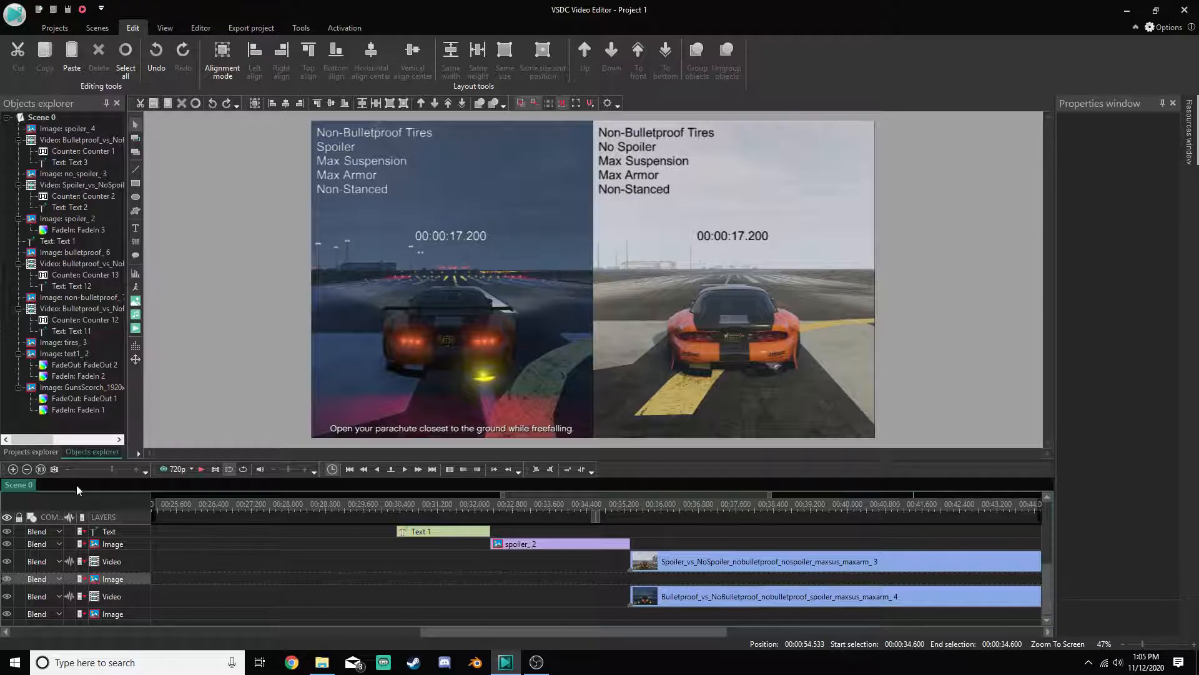
left_click(29, 469)
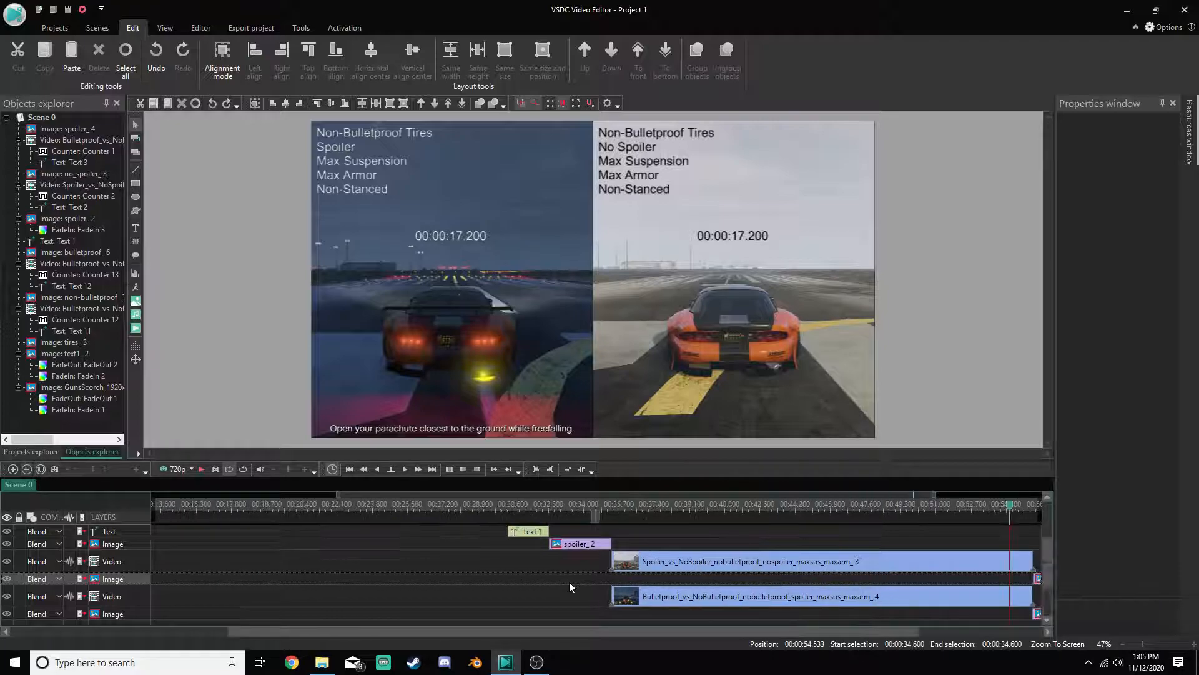
scroll(569, 582, "up", 4)
left_click(532, 554)
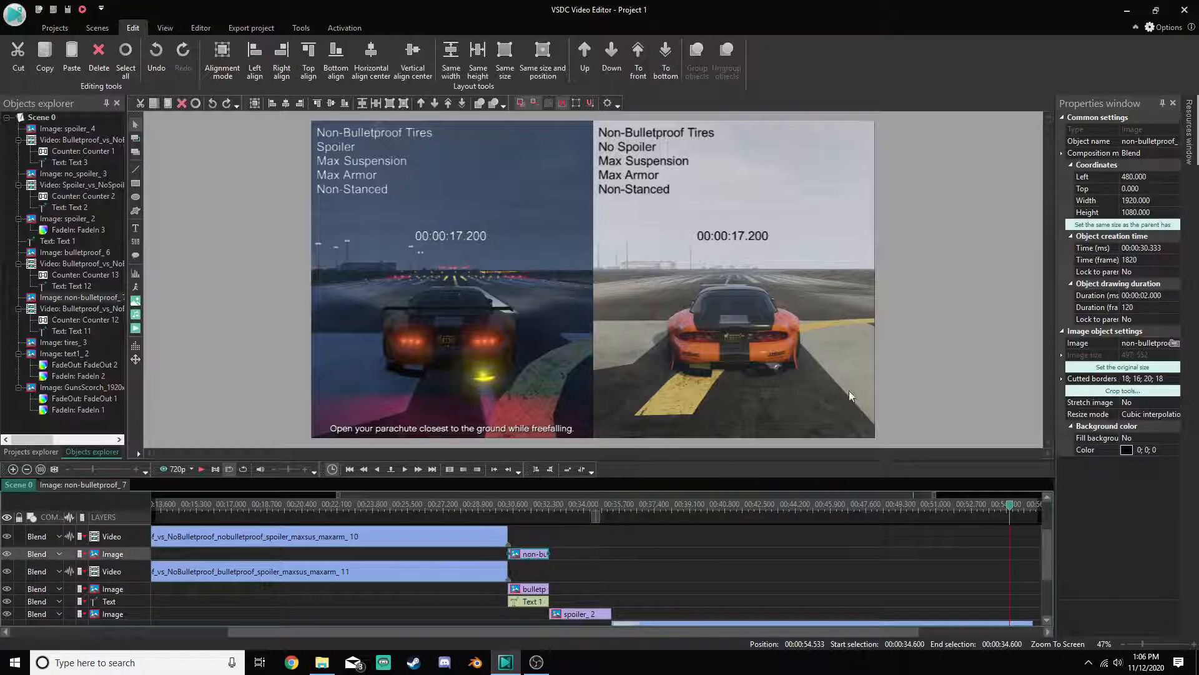
left_click(1144, 296)
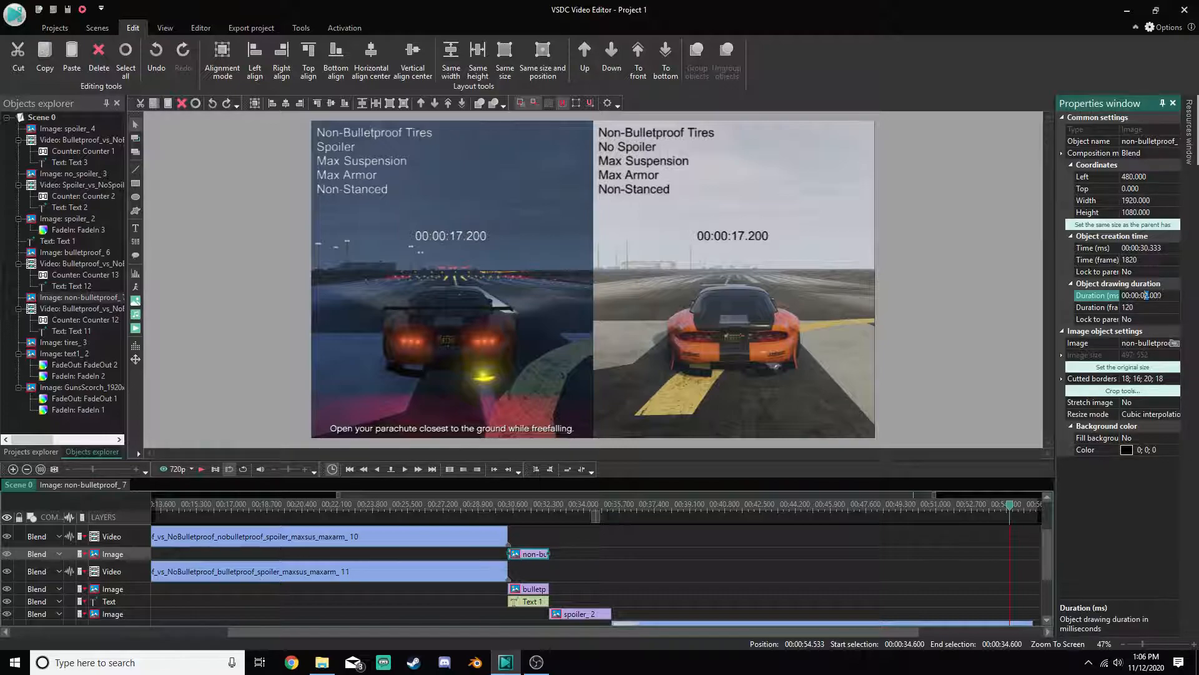
type("4")
key("Return")
Set the drawing duration of the bulletproof_6 image to 4 seconds
left_click(523, 590)
left_click(1142, 248)
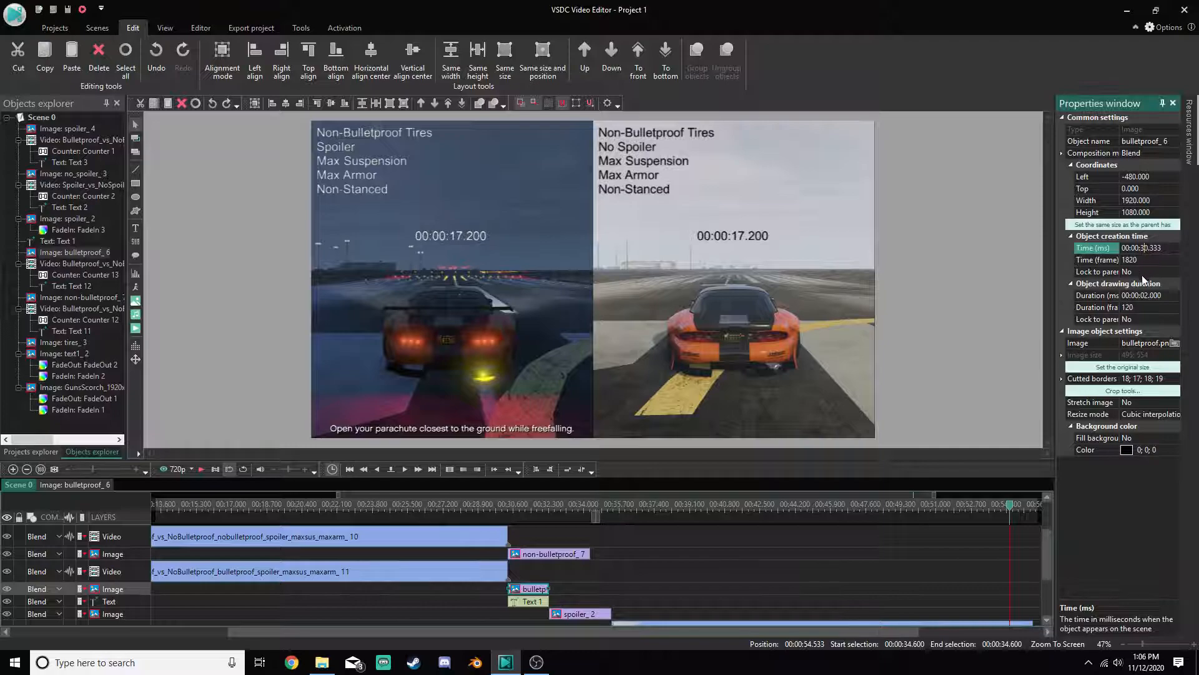
left_click(1149, 296)
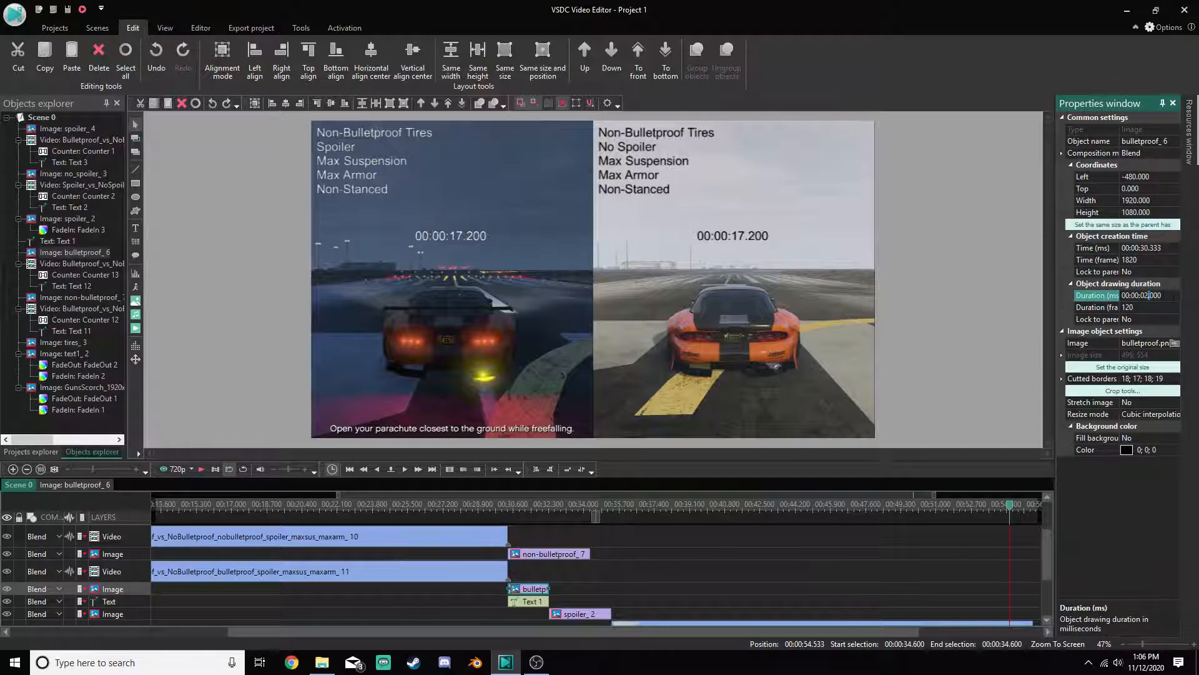
key("BackSpace")
type("4")
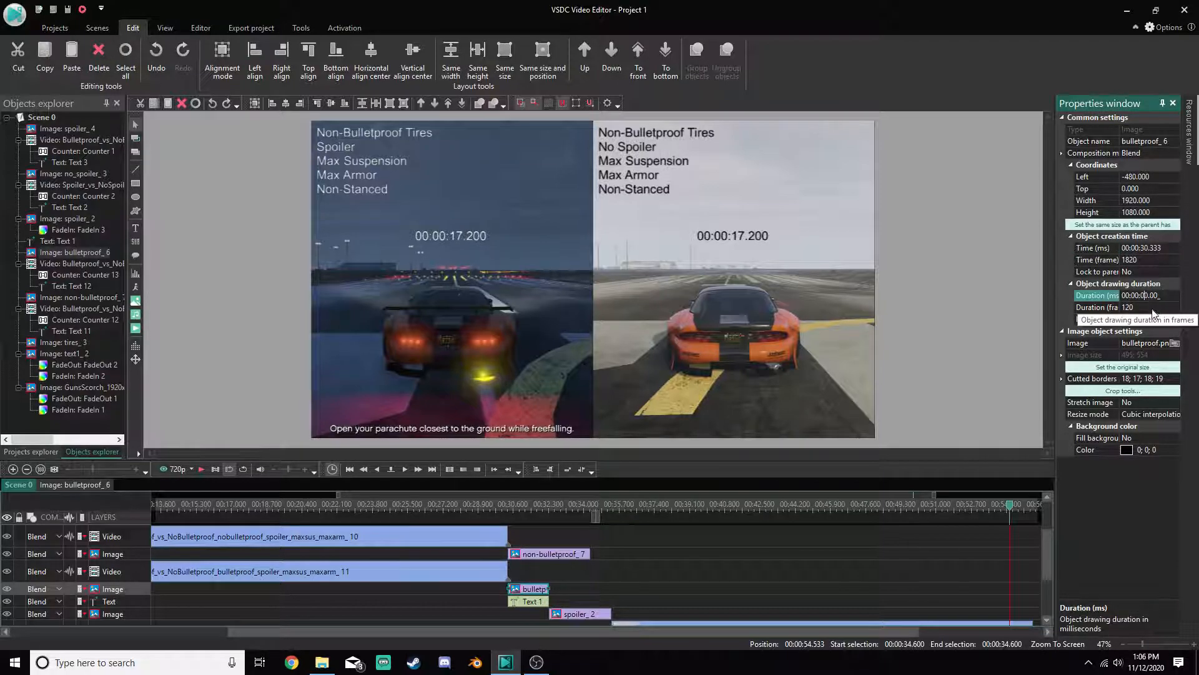
left_click(788, 546)
Extend the drawing duration of Text 1 to 4 seconds, matching the two images above it
left_click(528, 602)
left_click(1144, 261)
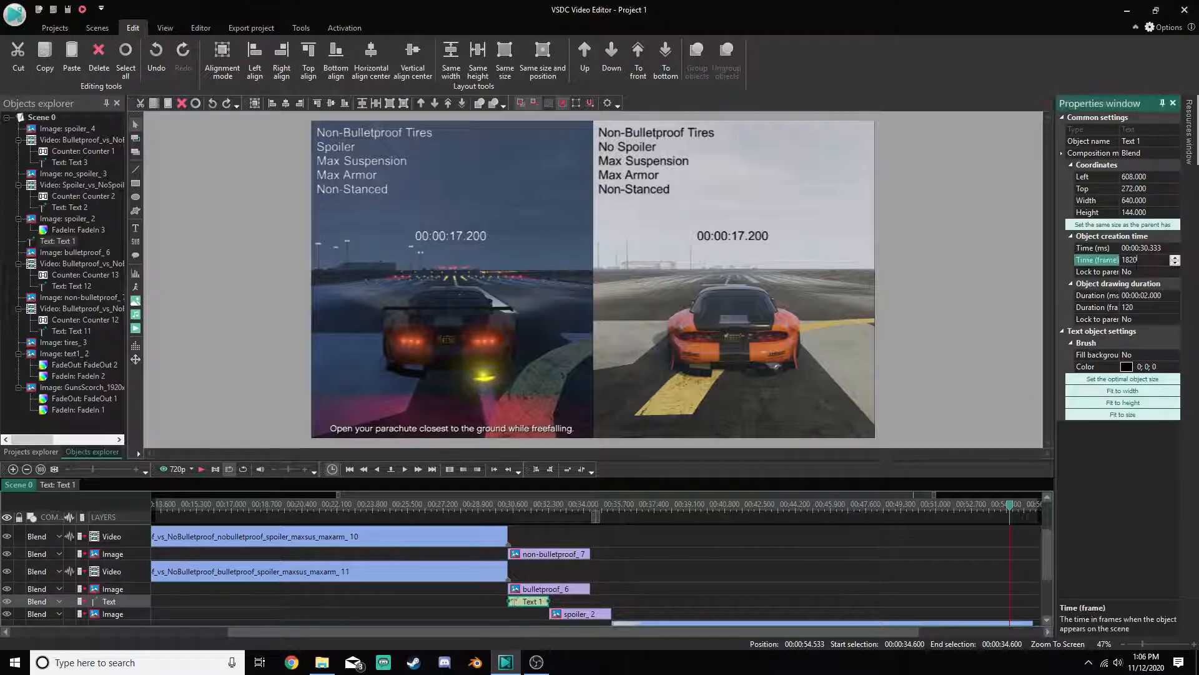
left_click(1148, 294)
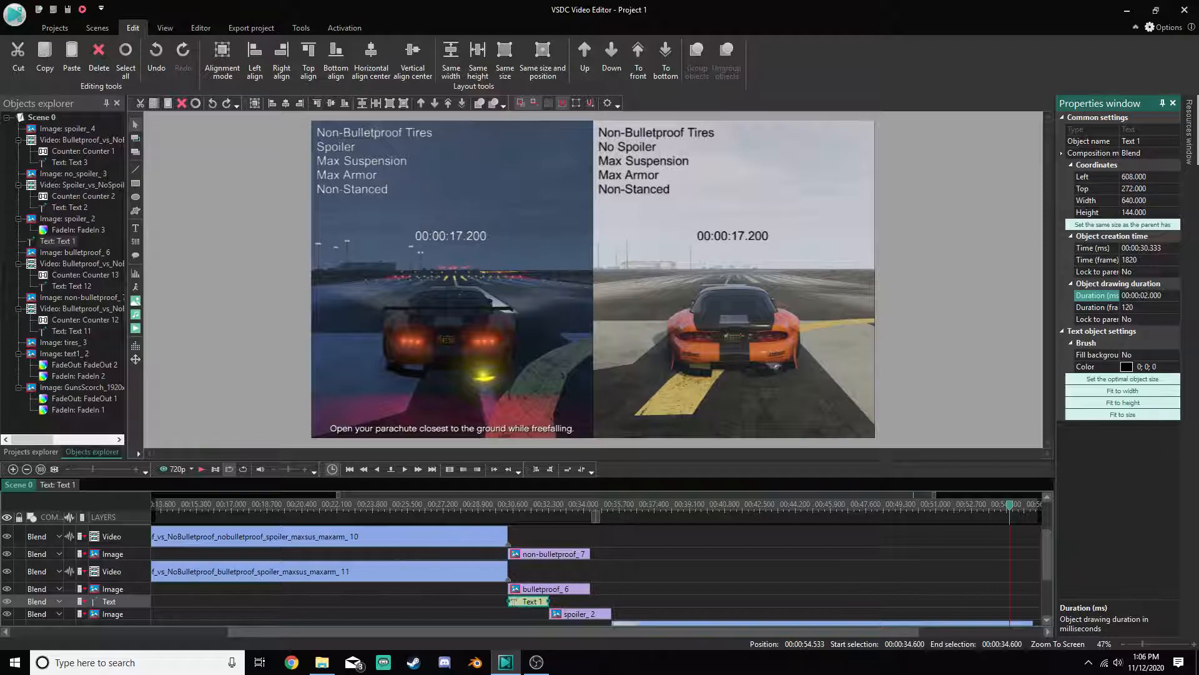
left_click(775, 572)
scroll(648, 575, "down", 2)
scroll(648, 573, "up", 2)
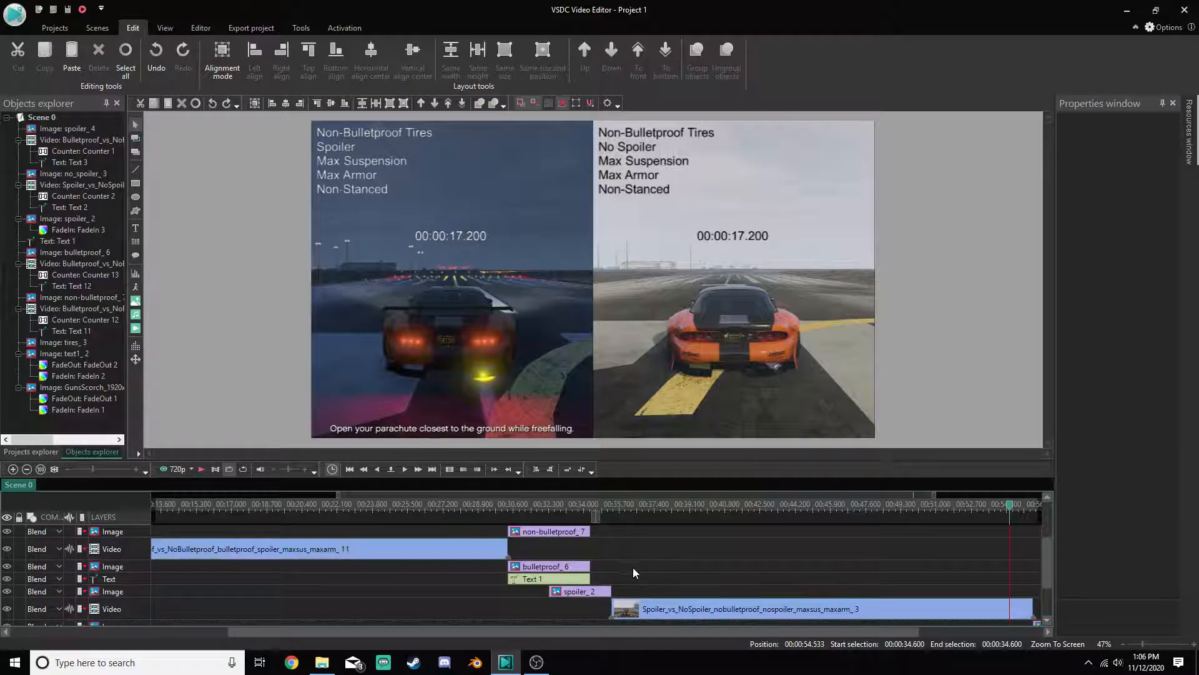
Move the spoiler_2 image on the timeline so it starts exactly where Text 1 ends
left_click(597, 591)
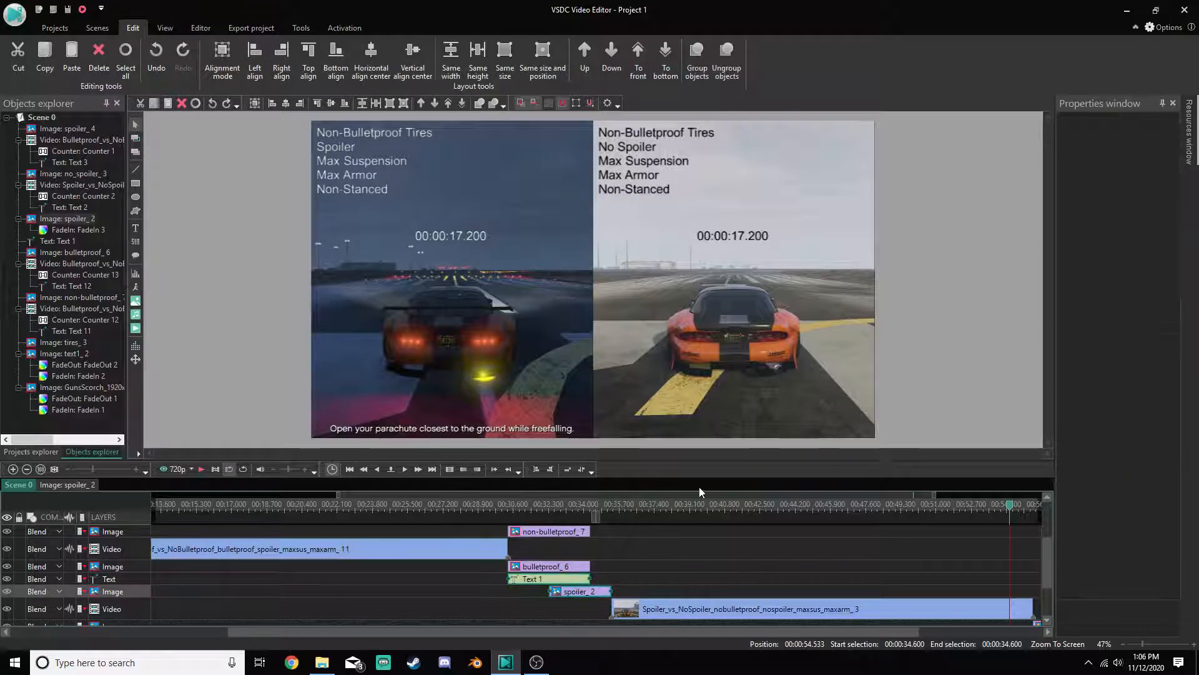
left_click(569, 470)
left_click(760, 565)
scroll(681, 560, "down", 1)
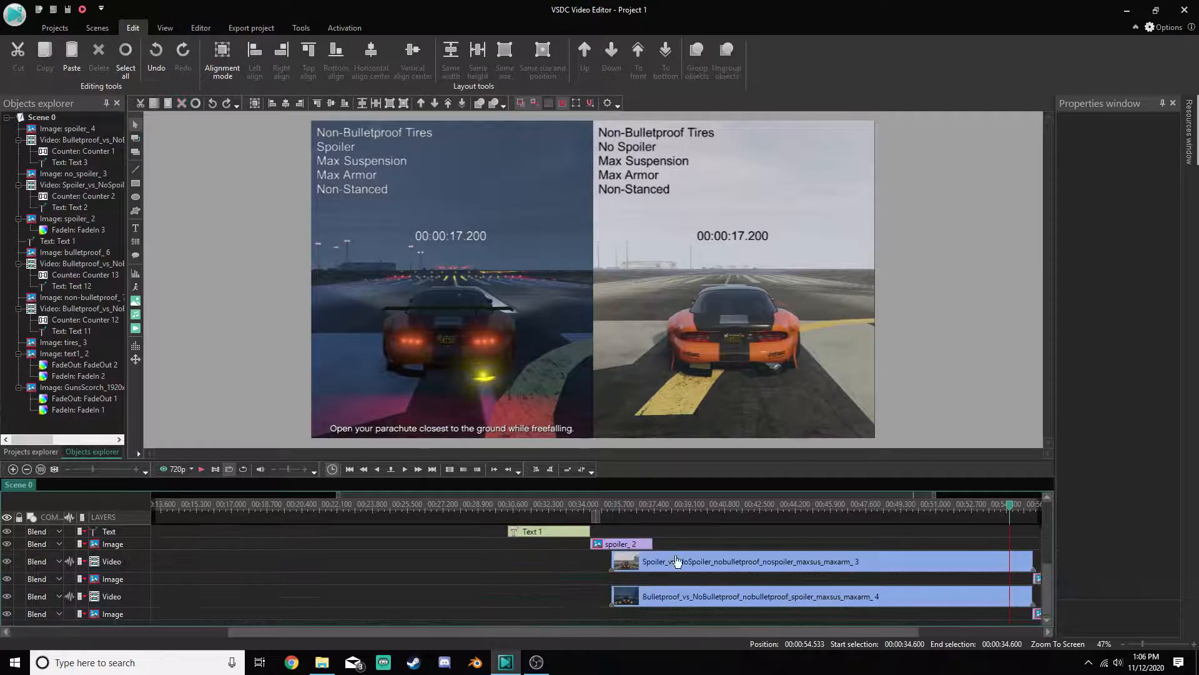
Line up both spoiler comparison video clips on the timeline so they start right where spoiler_2 ends
left_click(676, 560)
left_click(569, 470)
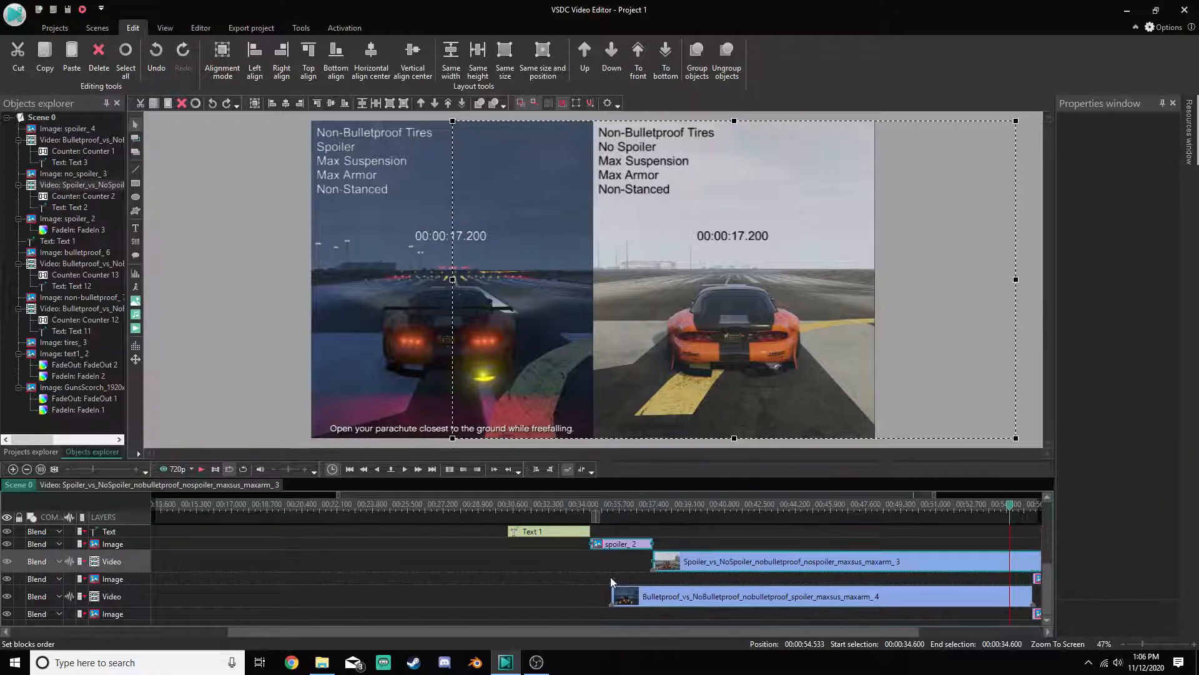
left_click(642, 596)
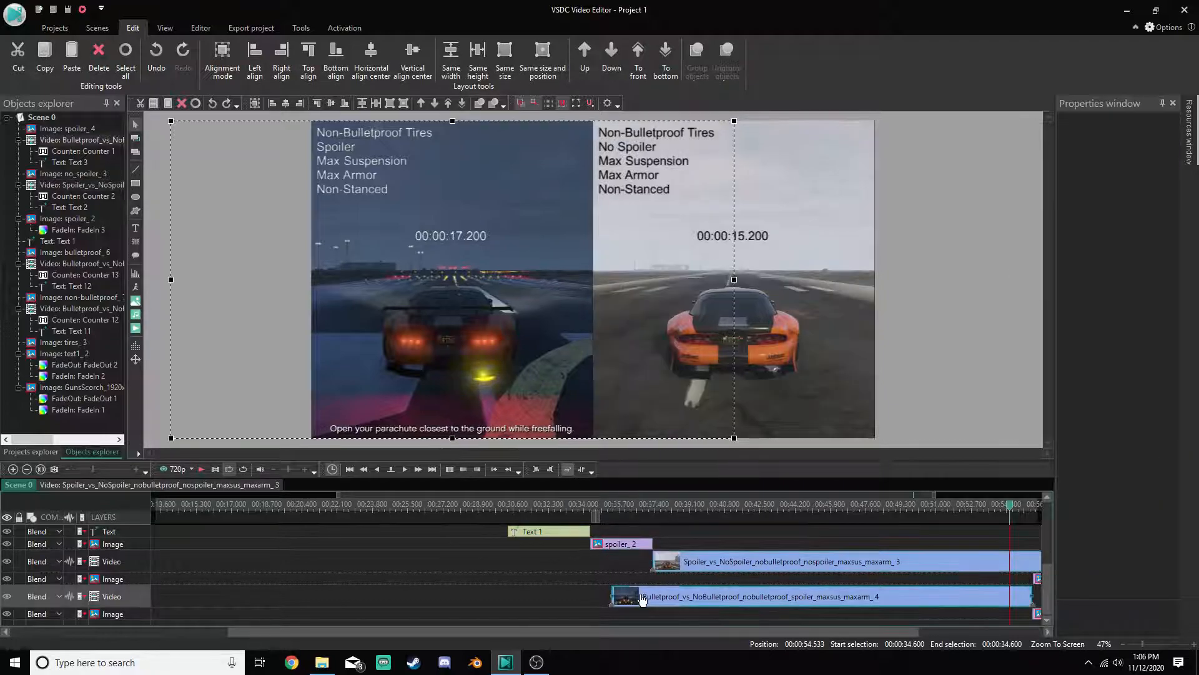
left_click(568, 469)
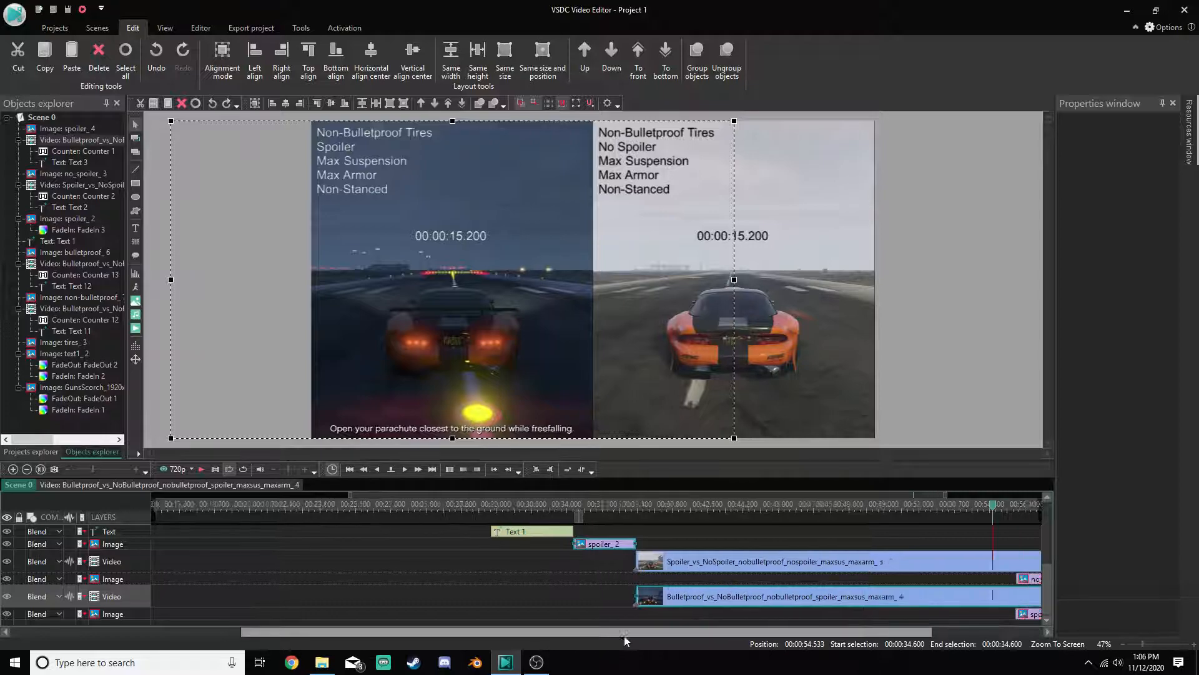
Move the no_spoiler_3 and spoiler_4 images so each starts exactly at the end of its own video clip
left_click_drag(649, 633, 776, 632)
left_click(882, 578)
left_click_drag(882, 578, 941, 616)
left_click(936, 580)
left_click(896, 566, "ctrl")
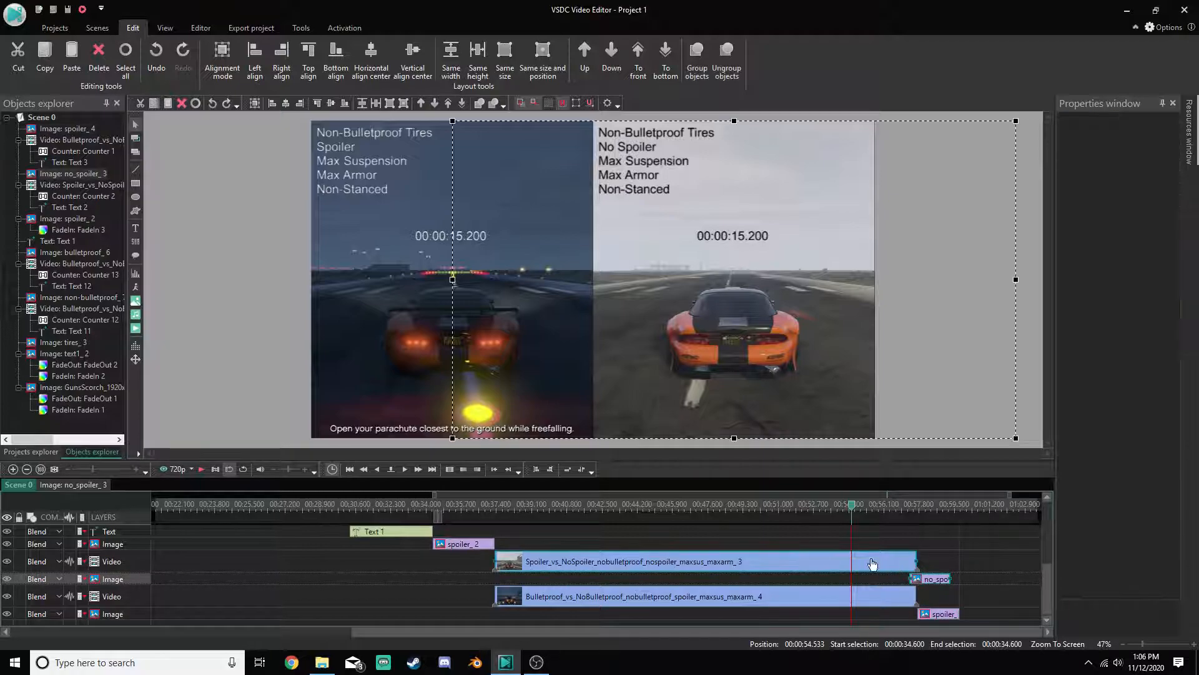
left_click(568, 470)
left_click(926, 615)
left_click(871, 598, "ctrl")
left_click(567, 469)
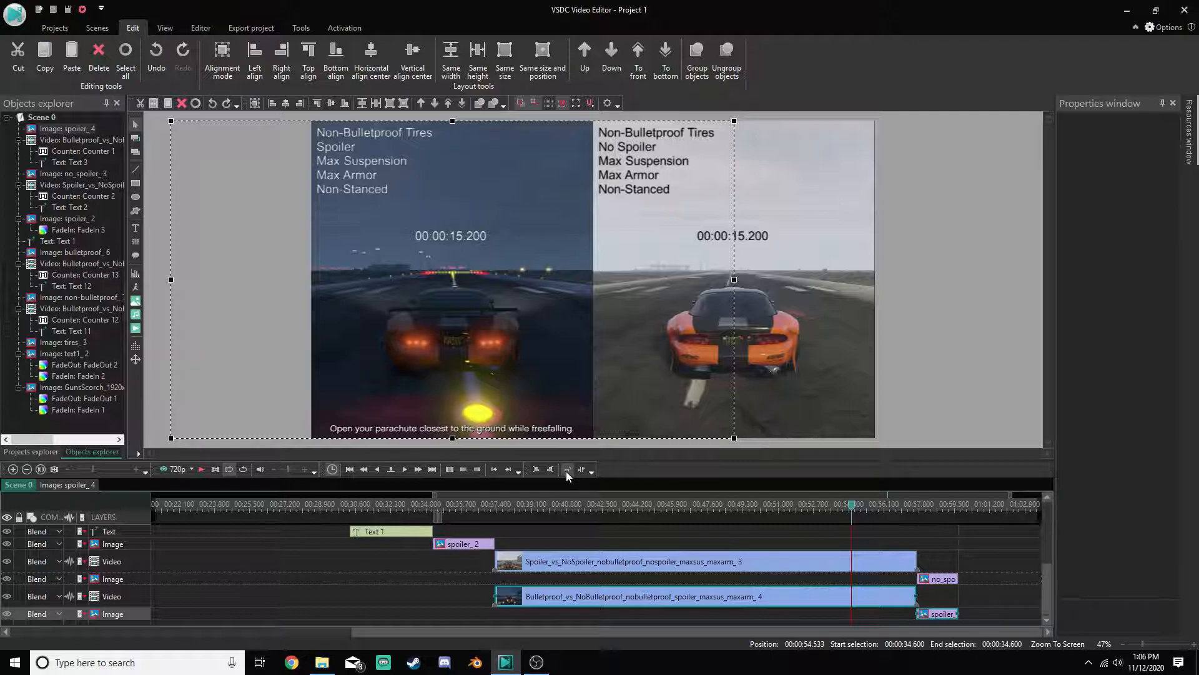
Set the drawing duration of the no_spoiler_3 image to 4 seconds
left_click(999, 573)
left_click(939, 578)
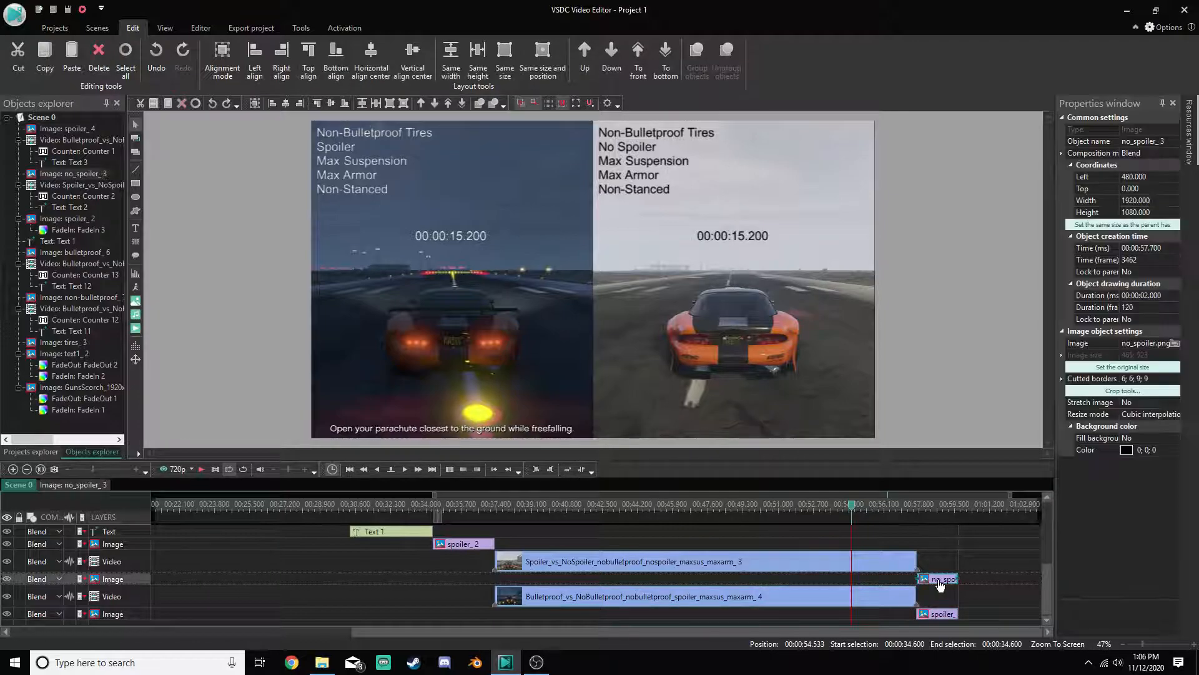
left_click(1147, 295)
left_click(1148, 295)
type("4")
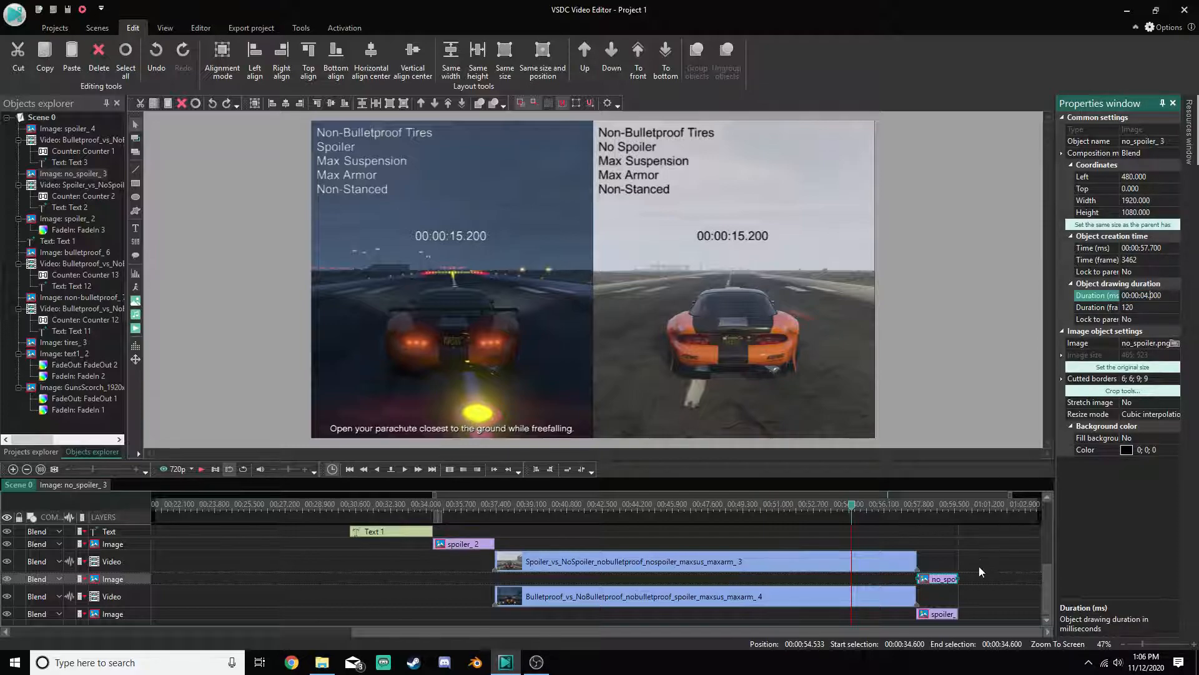
left_click(979, 564)
Change the seconds of the spoiler_4 image's drawing duration to 4
left_click(932, 613)
left_click(1147, 295)
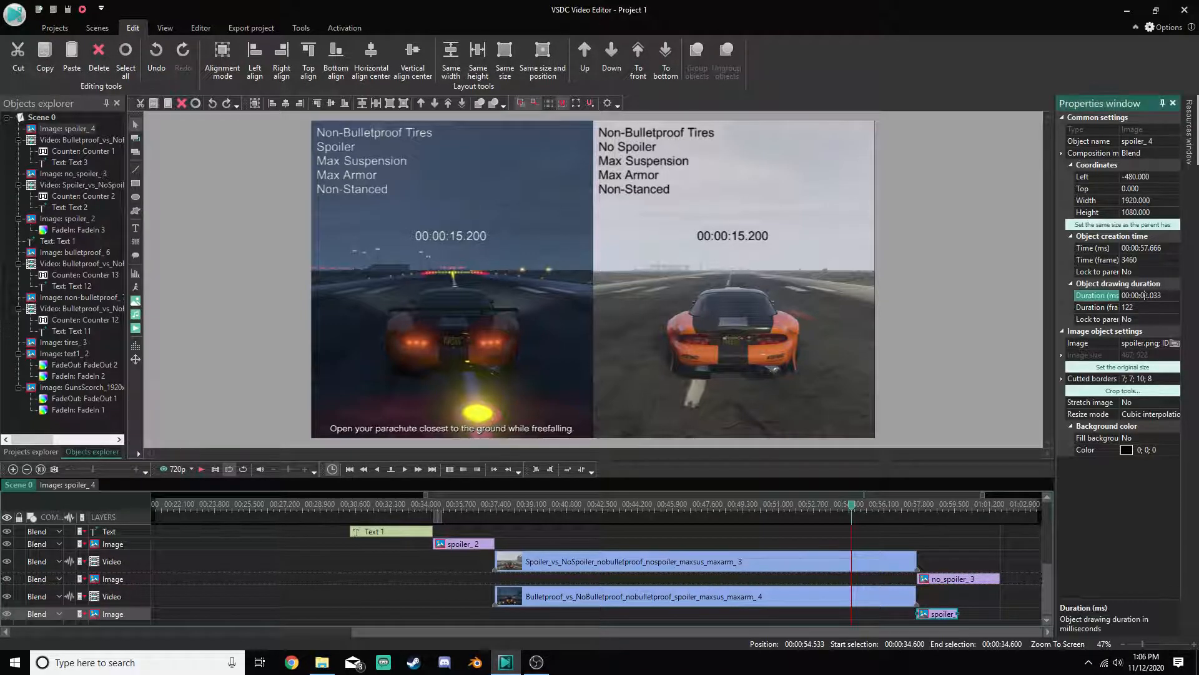
left_click(1145, 295)
type("4")
left_click(1026, 564)
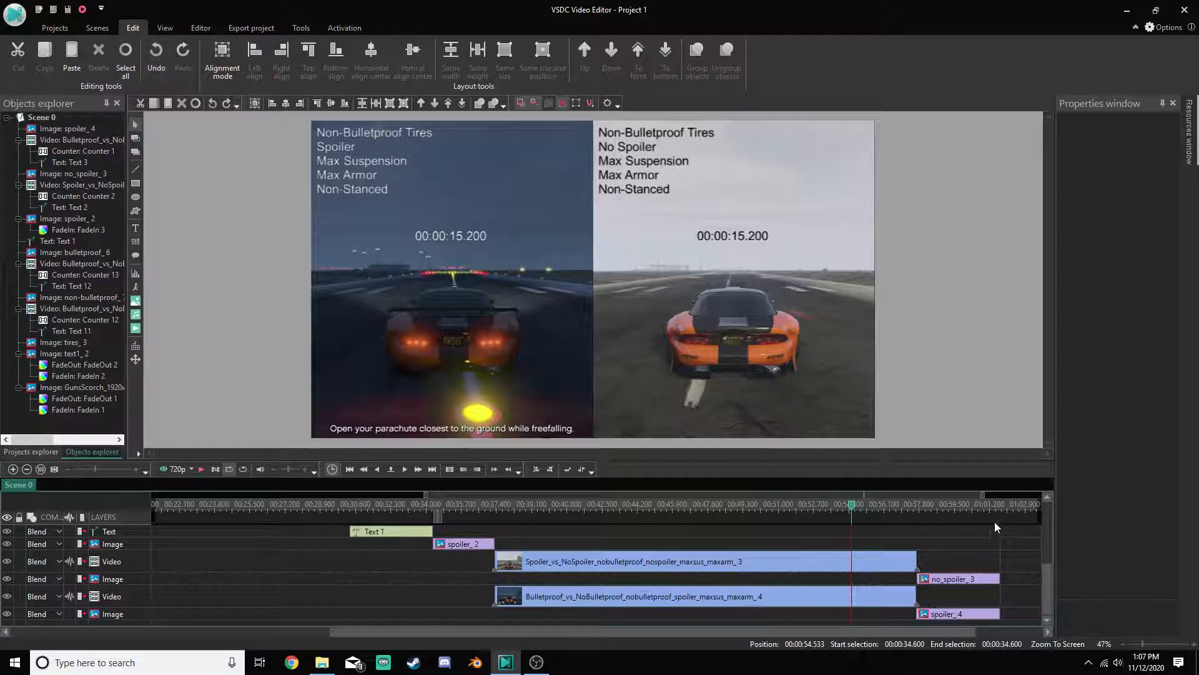
Place the timeline cursor at 00:00:57.700, exactly where the no_spoiler_3 image begins
left_click(917, 508)
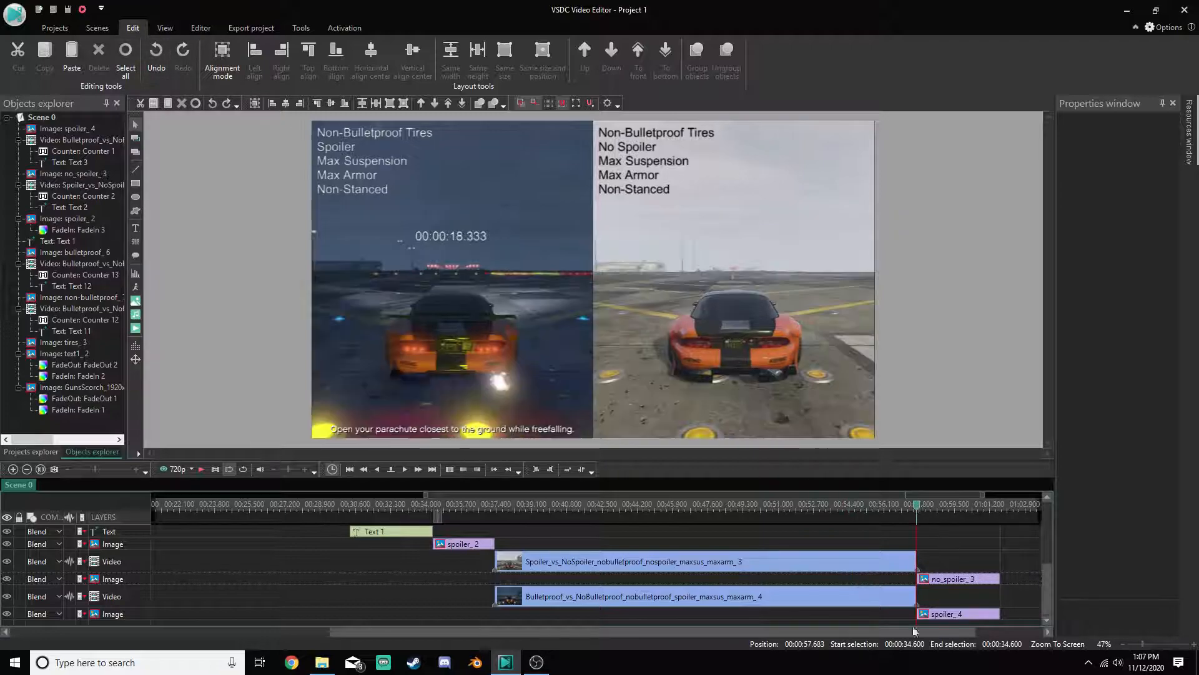
left_click(13, 469)
left_click(13, 470)
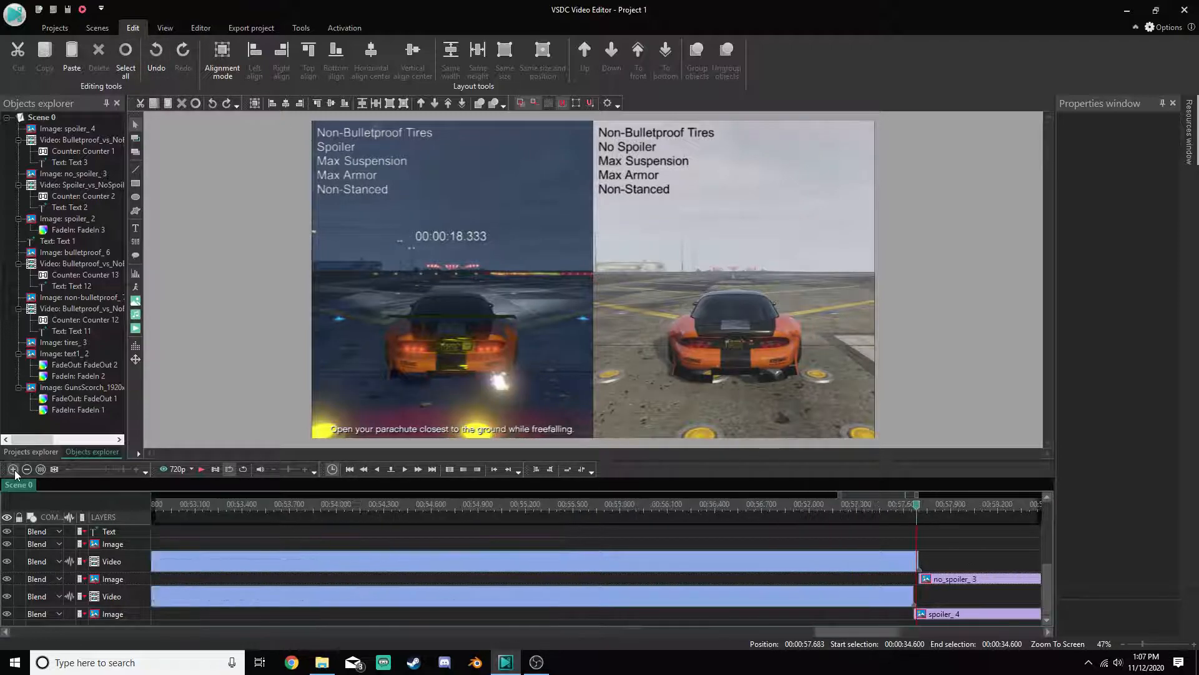
left_click(13, 470)
left_click(13, 470)
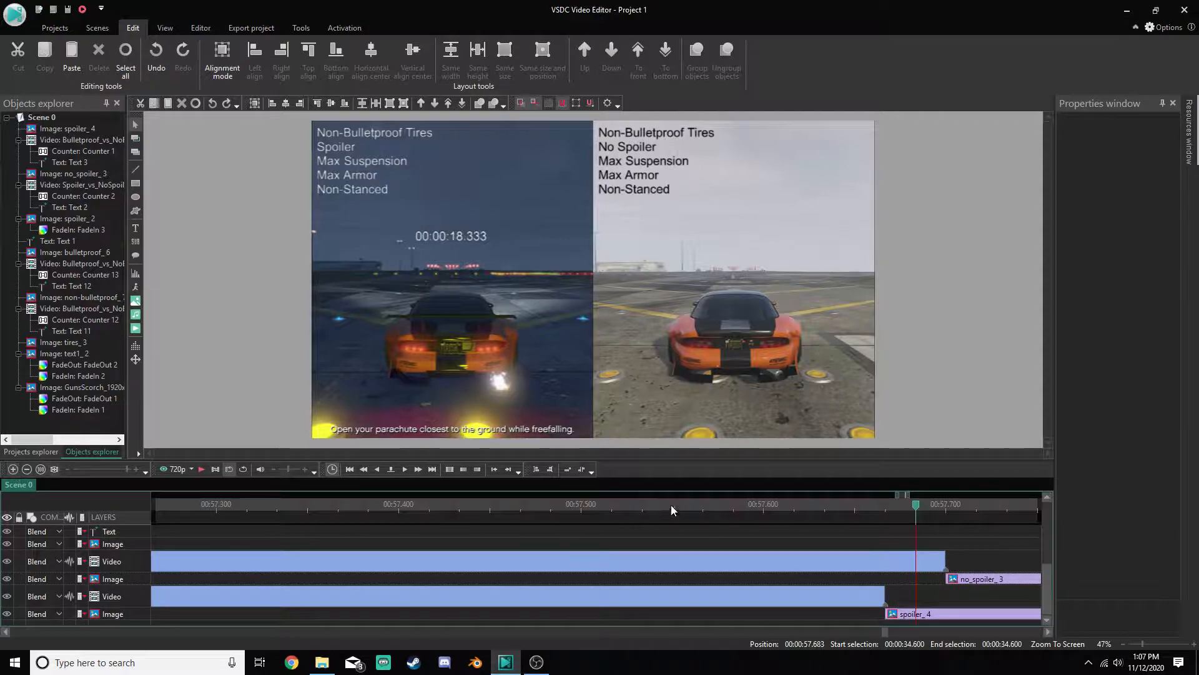
key("Left")
left_click(948, 507)
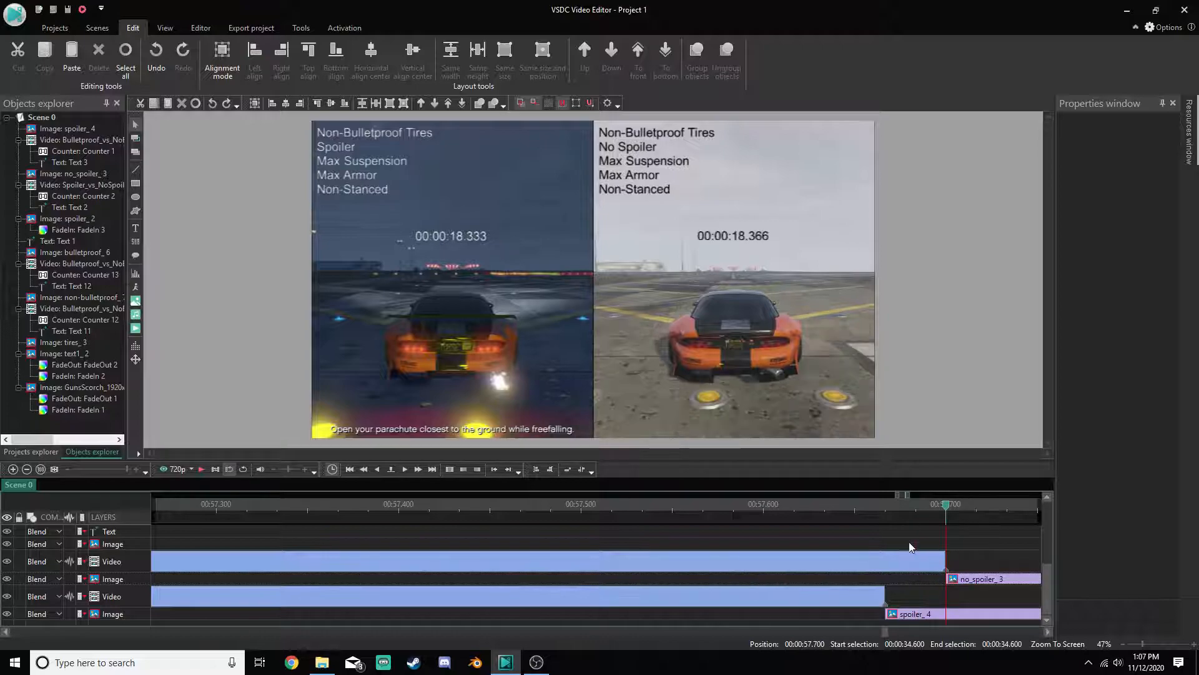
Add a 4-second text object from the cursor position and draw its box about 608 by 288 across the split between both halves
left_click(41, 470)
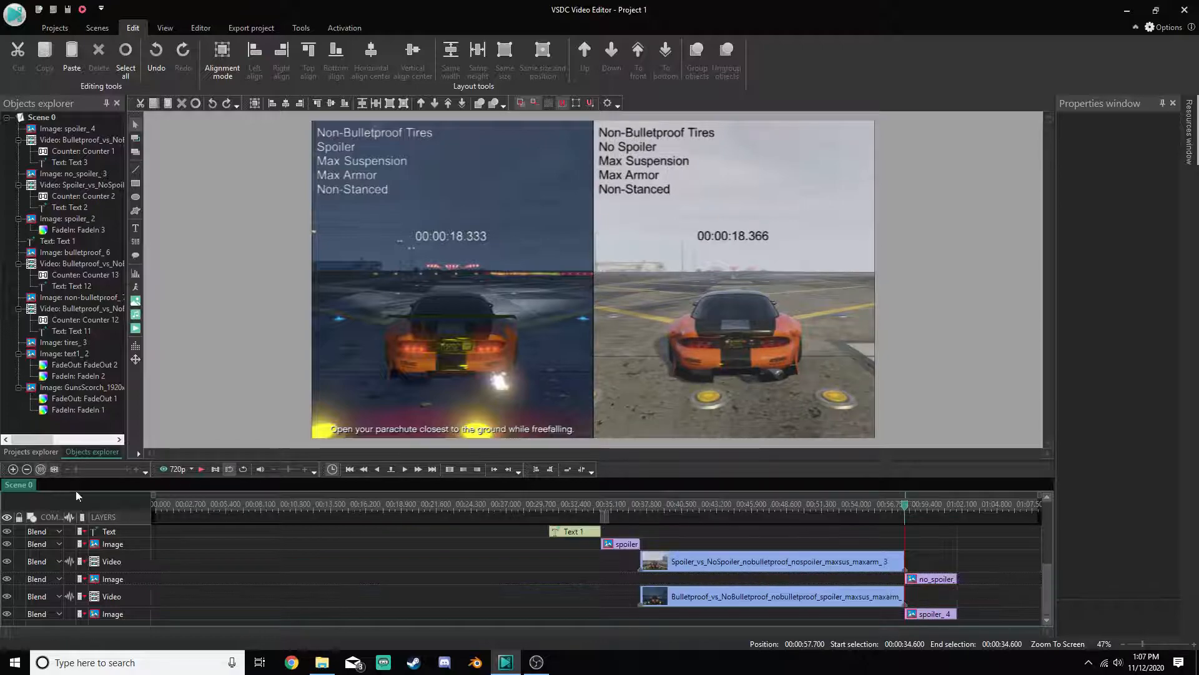
left_click(186, 30)
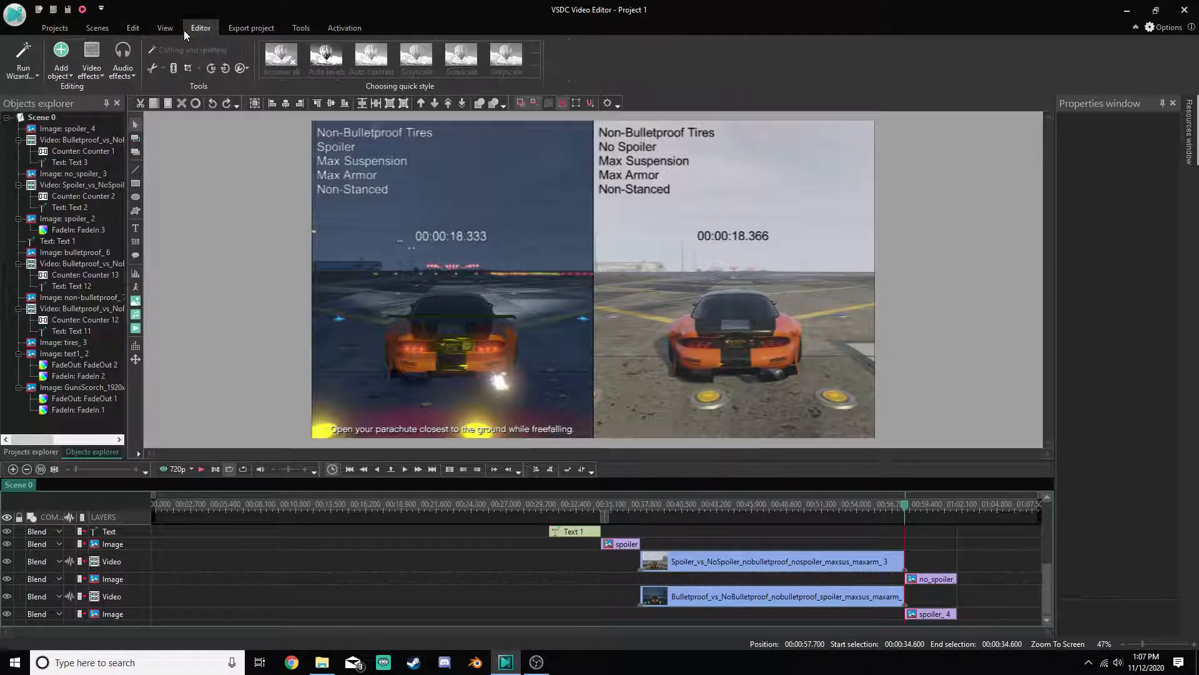
left_click(69, 68)
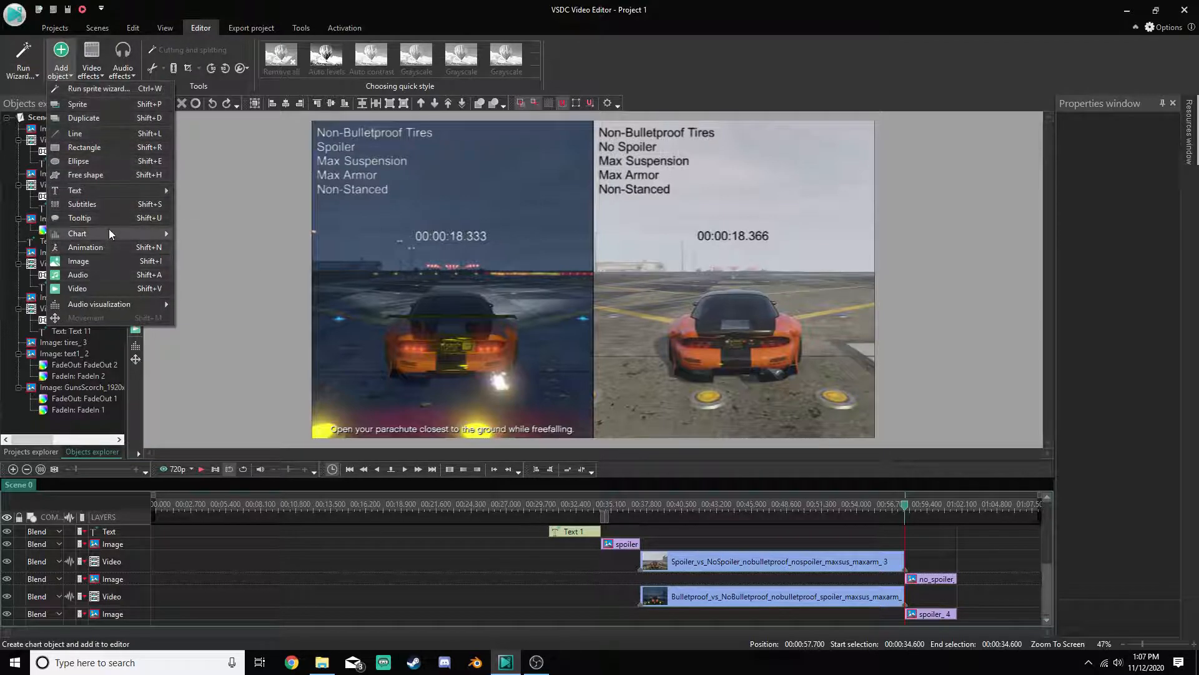
mouse_move(133, 191)
left_click(223, 190)
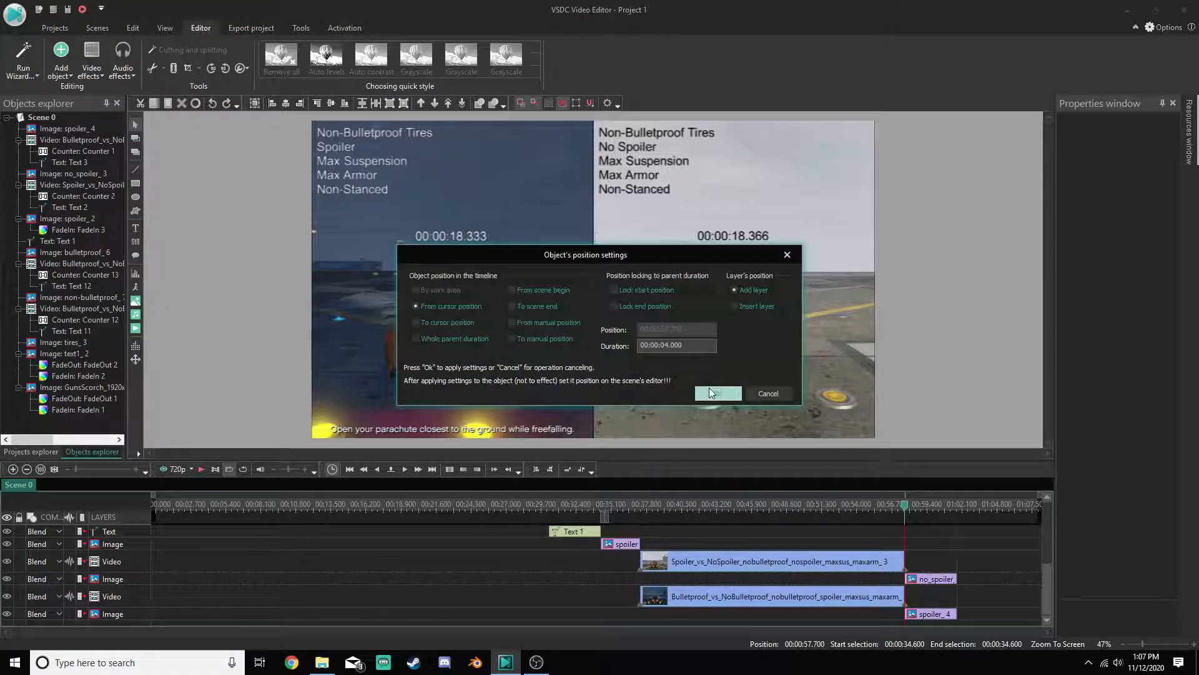
left_click(679, 345)
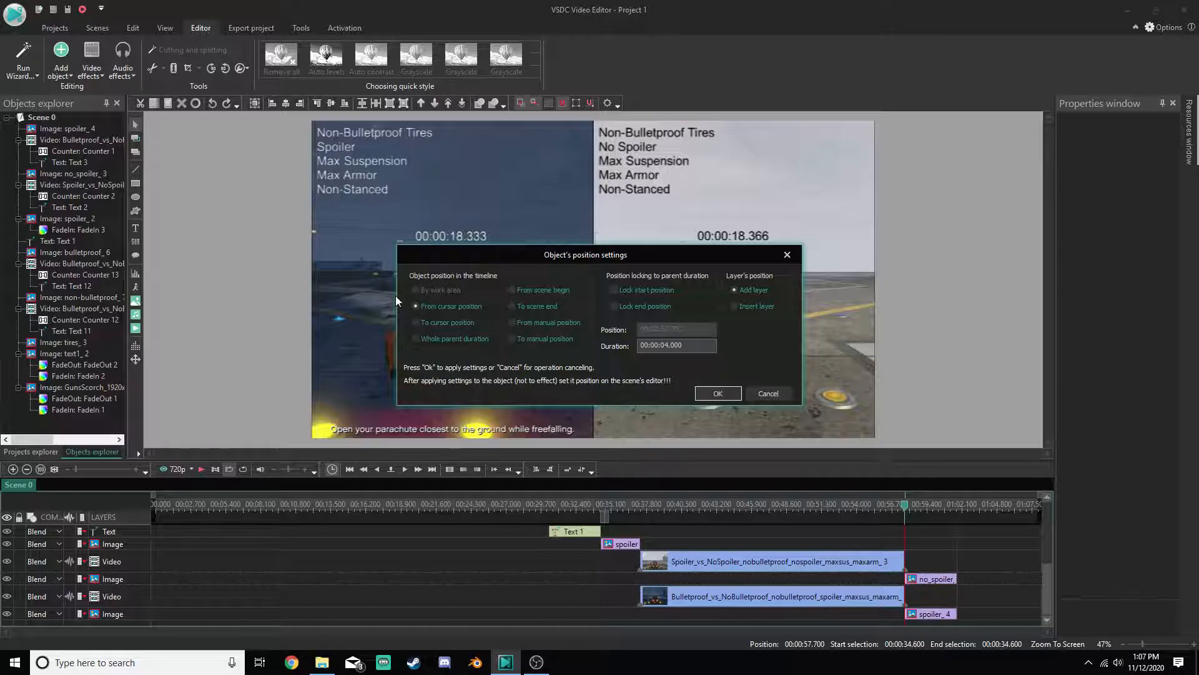
left_click(718, 392)
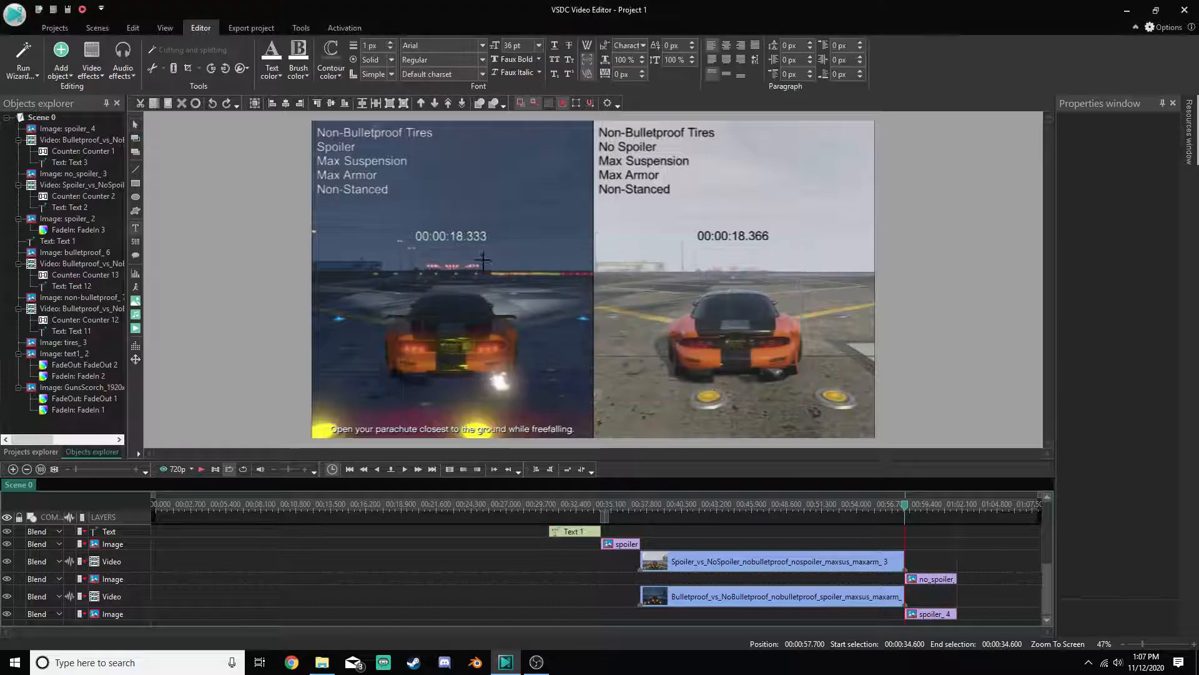
left_click_drag(509, 215, 688, 299)
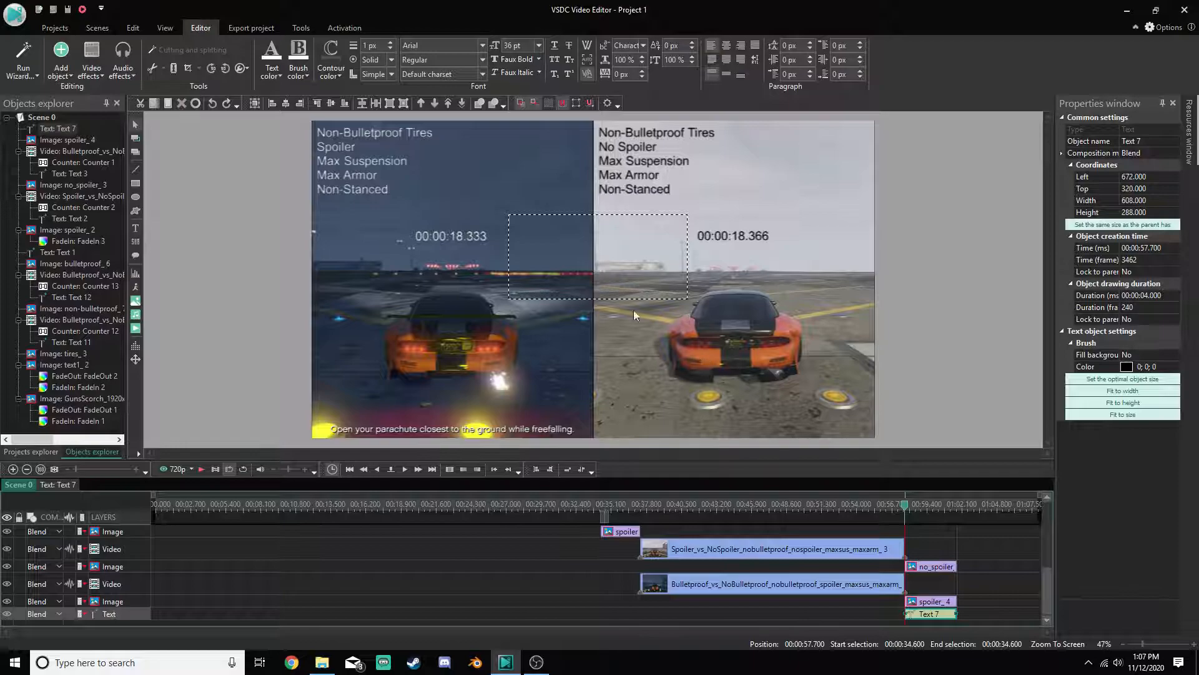
type("Slightly Faster")
key("BackSpace")
key("BackSpace")
key("BackSpace")
key("BackSpace")
key("BackSpace")
key("BackSpace")
key("BackSpace")
key("BackSpace")
key("BackSpace")
key("BackSpace")
key("BackSpace")
key("BackSpace")
key("BackSpace")
key("BackSpace")
Enter "Roughly No Change" in the new text object and fit the text to the box size
type("Roughly No Change")
key("ctrl+a")
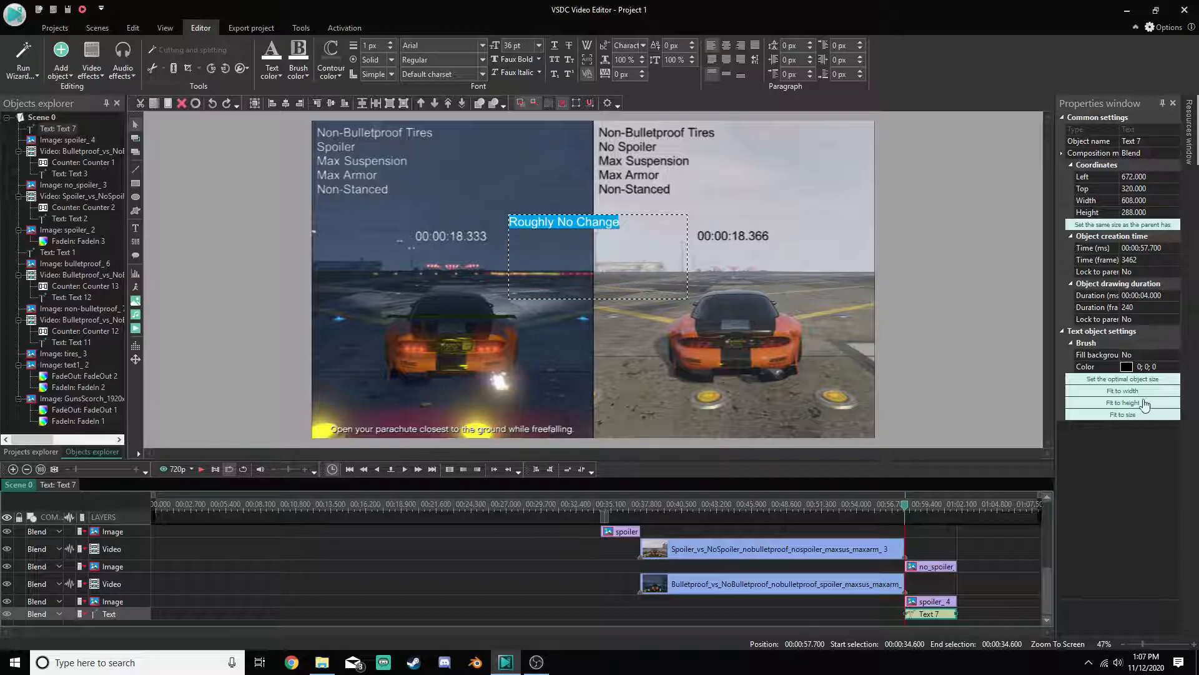
left_click(1128, 414)
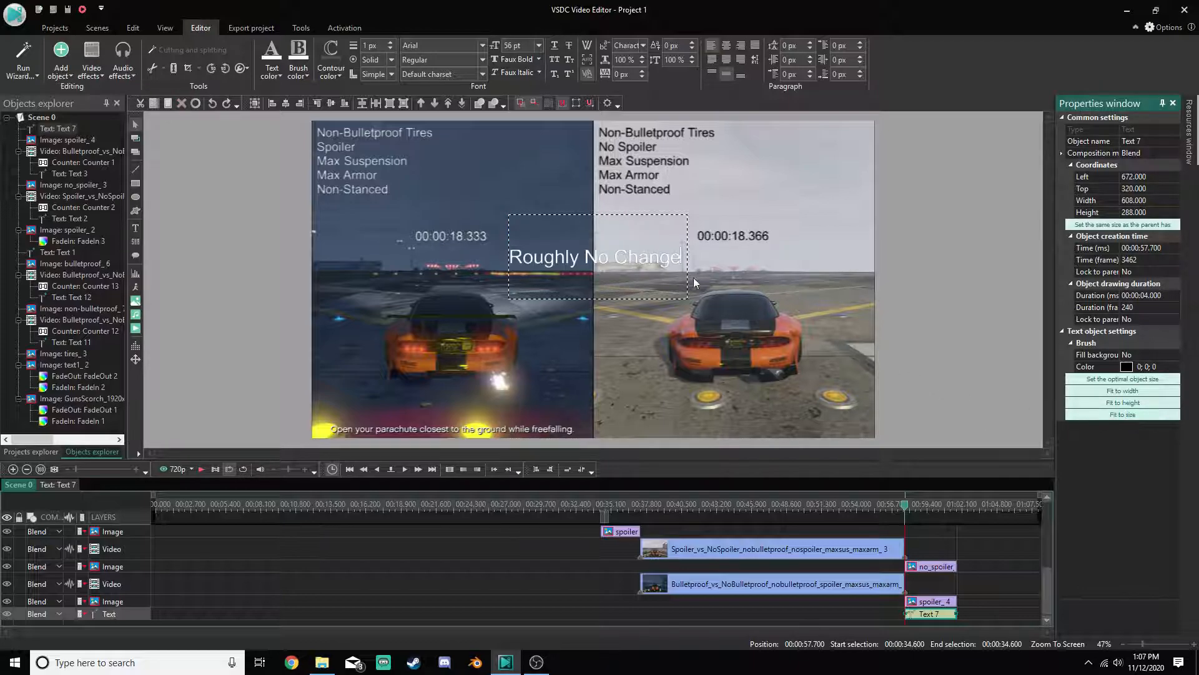
Break the caption into three lines, "Roughly", "No" and "Change", and fit the text to the box size
left_click(586, 256)
key("BackSpace")
key("Return")
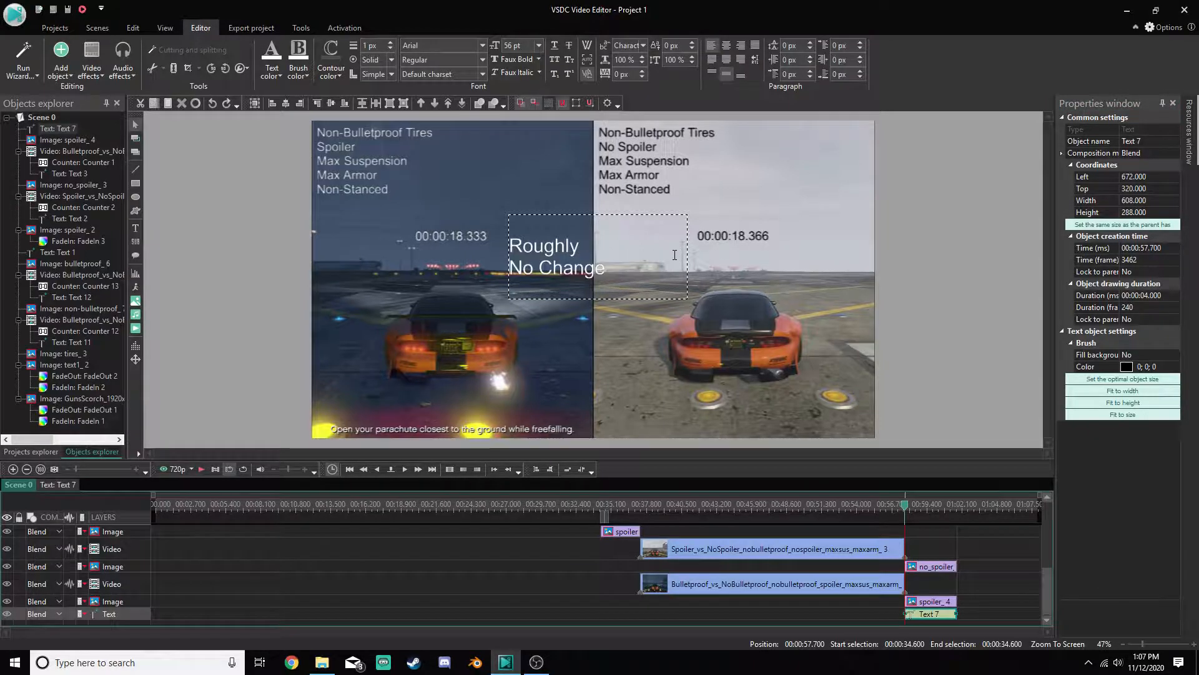
key("Delete")
key("Return")
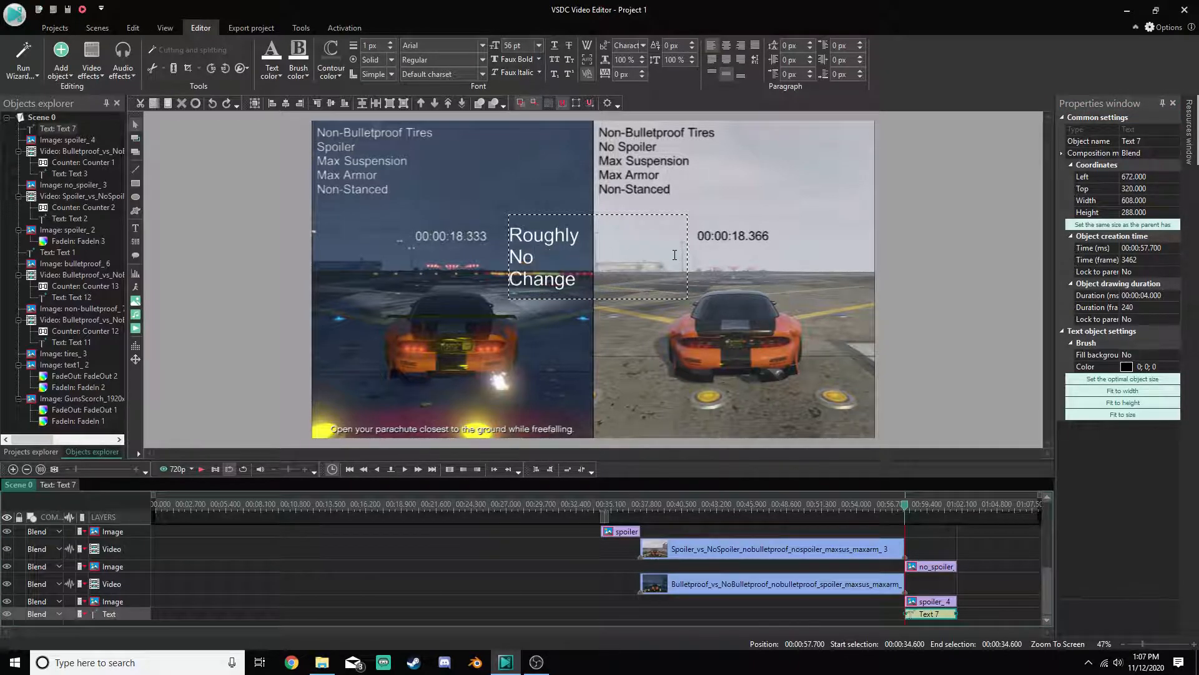
key("ctrl+a")
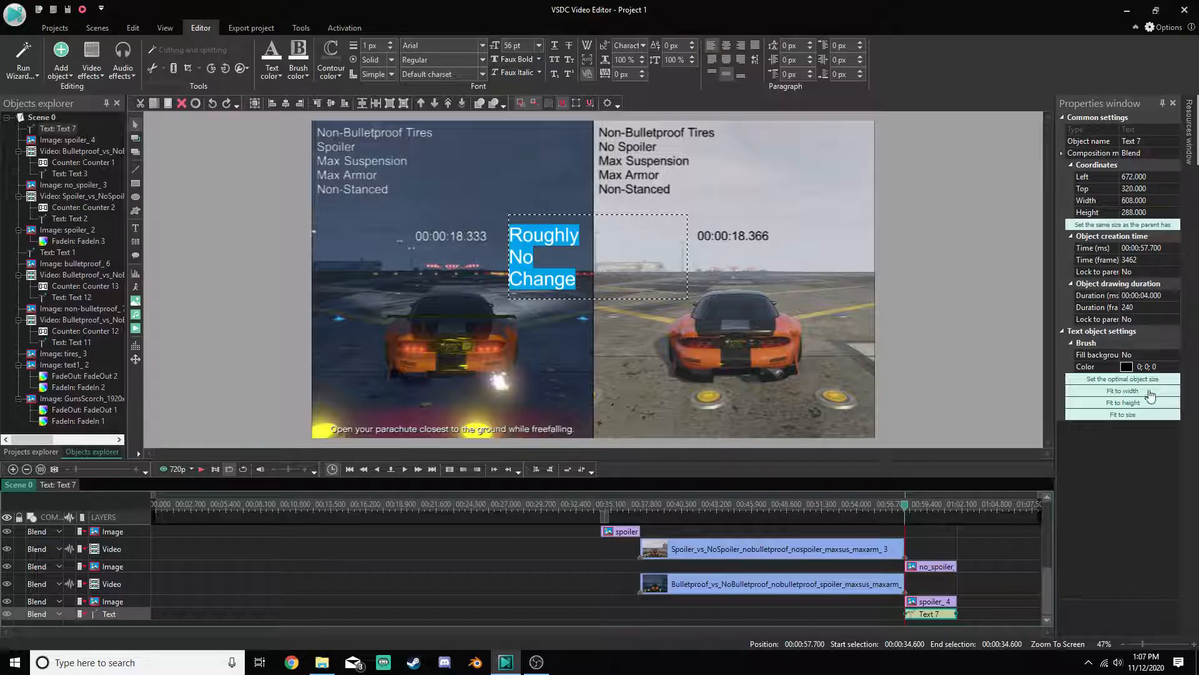
left_click(1138, 415)
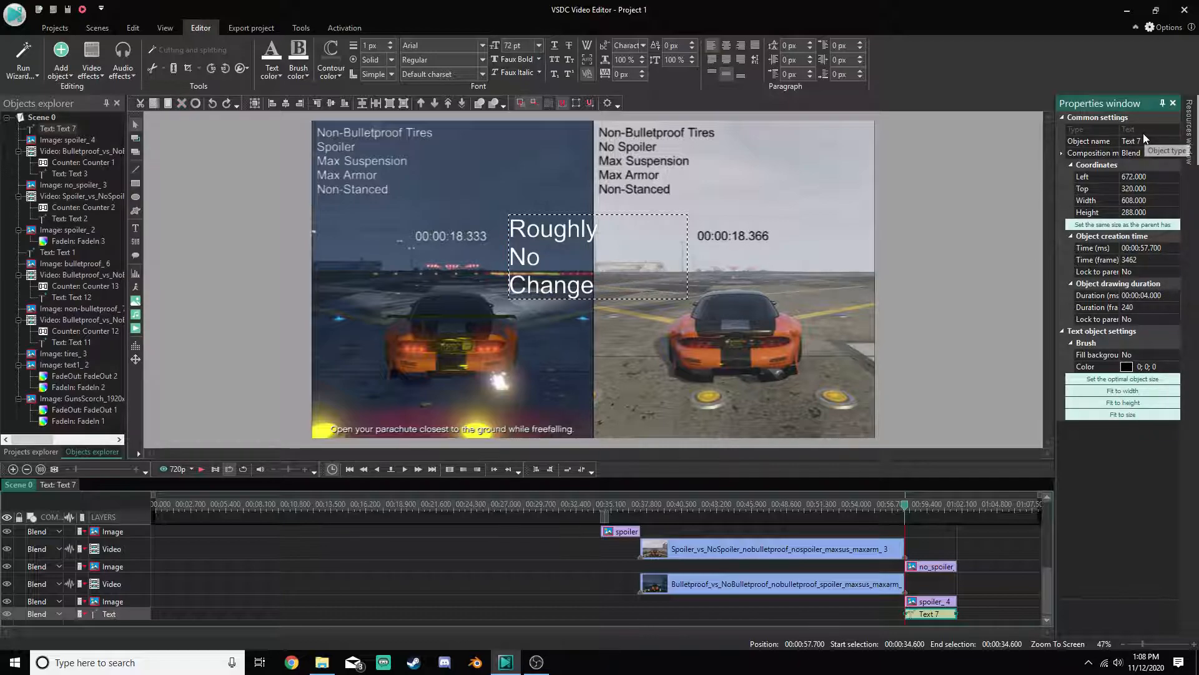
Set the caption's text box to the optimal object size
left_click(1062, 154)
left_click(1063, 154)
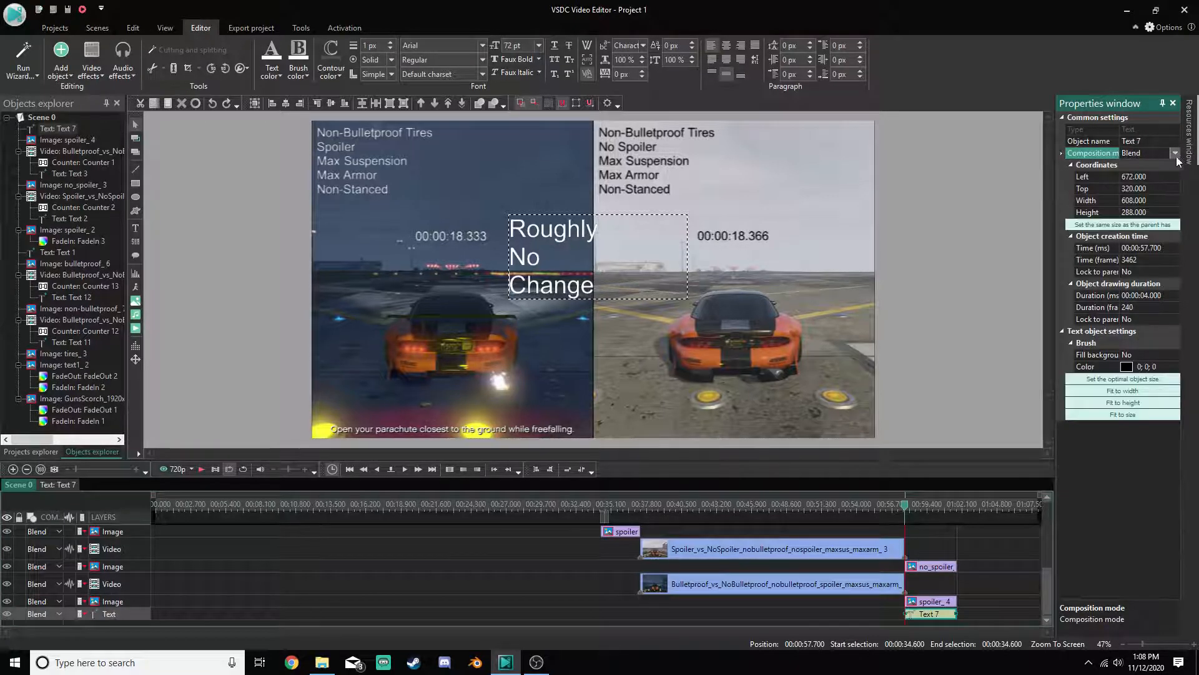
left_click(1175, 153)
left_click(1175, 153)
left_click(1134, 382)
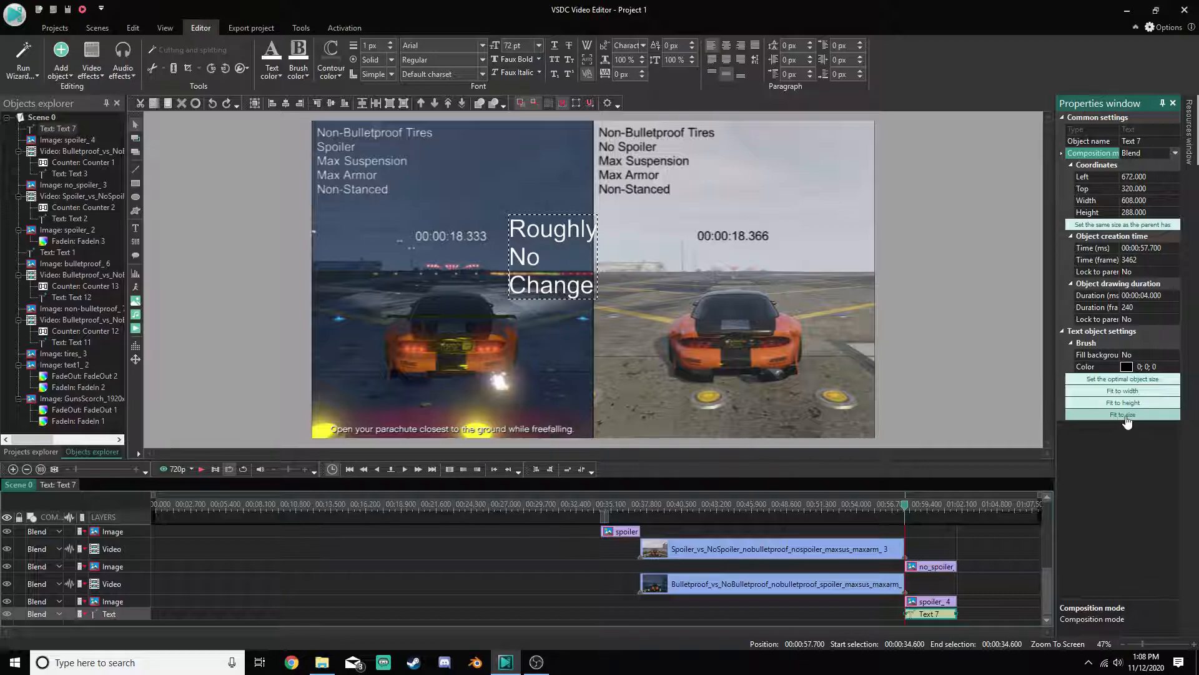
Join "Change" onto the "No" line and fit the caption text to its box size
left_click(581, 264)
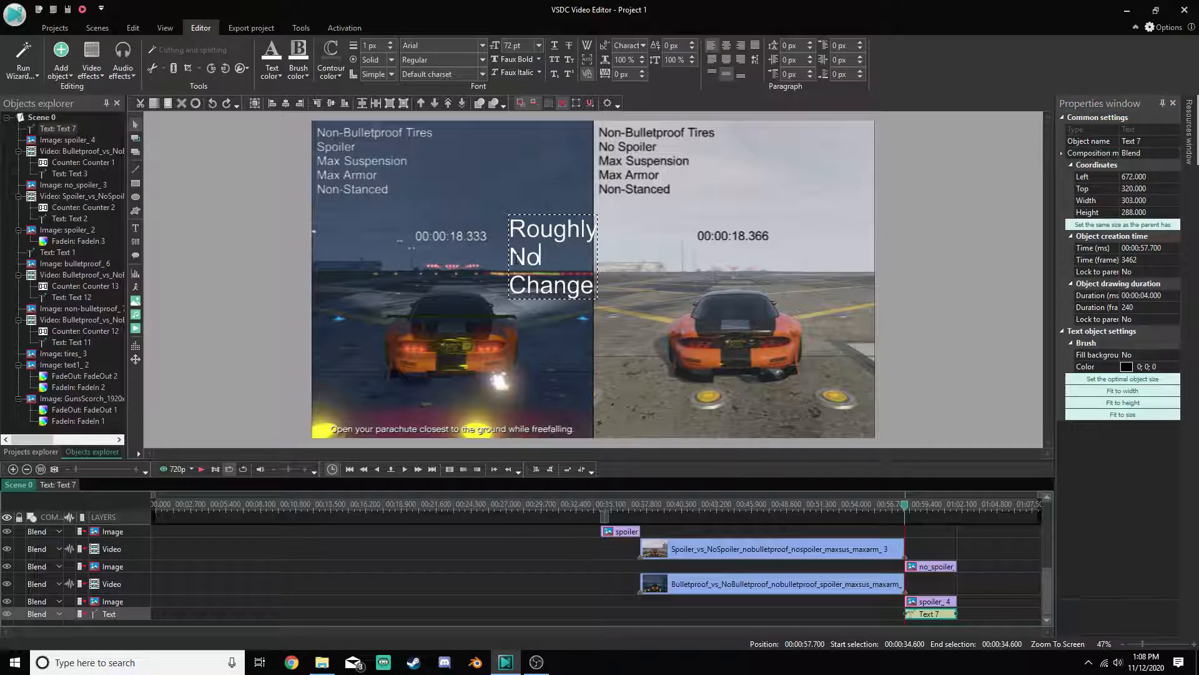
key("Delete")
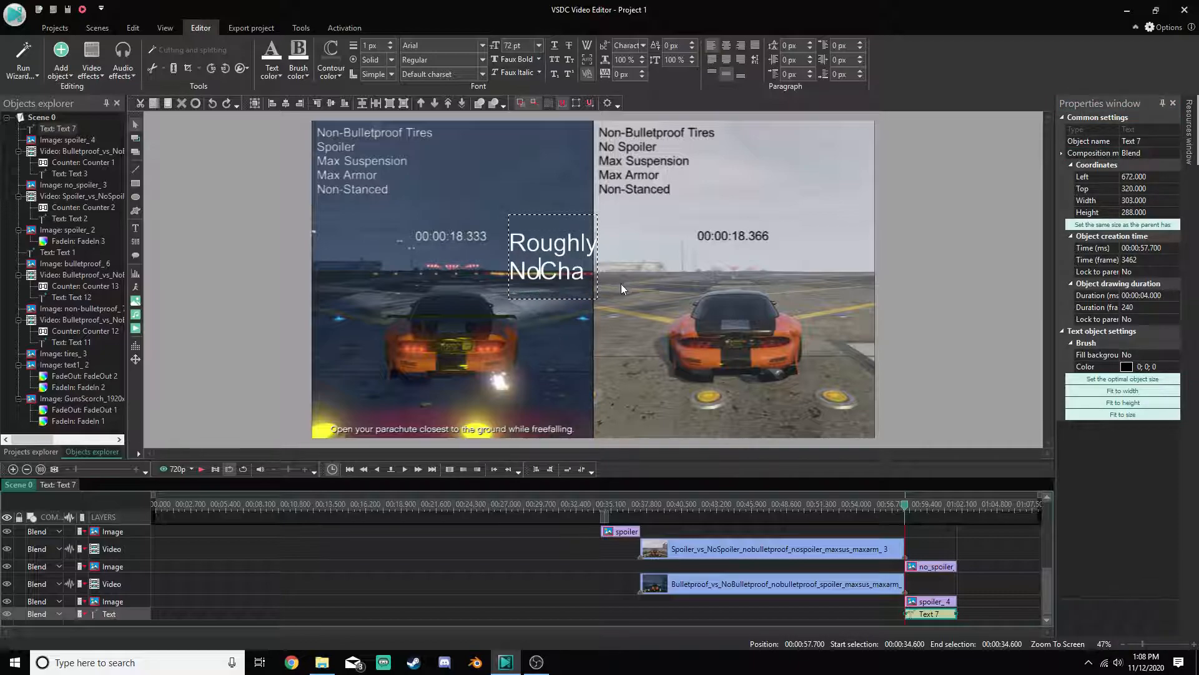
left_click(1110, 416)
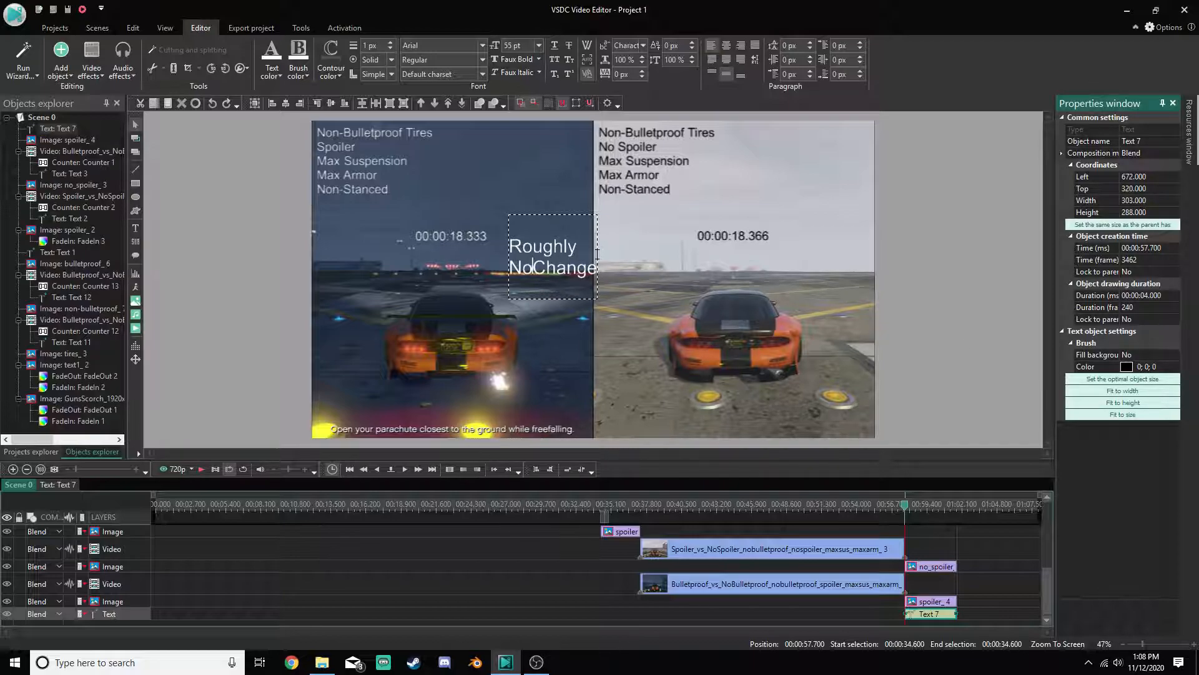
Set the caption box's width to 330 and widen it further to 407
left_click(1100, 201)
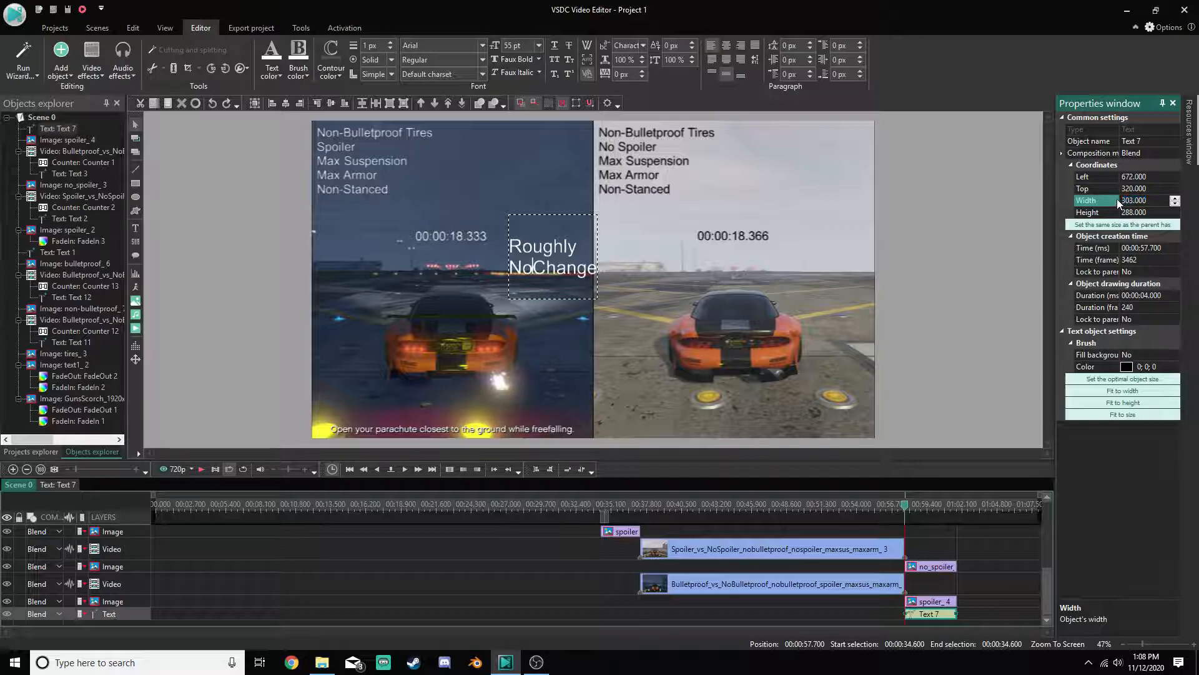
left_click(1123, 199)
type("330")
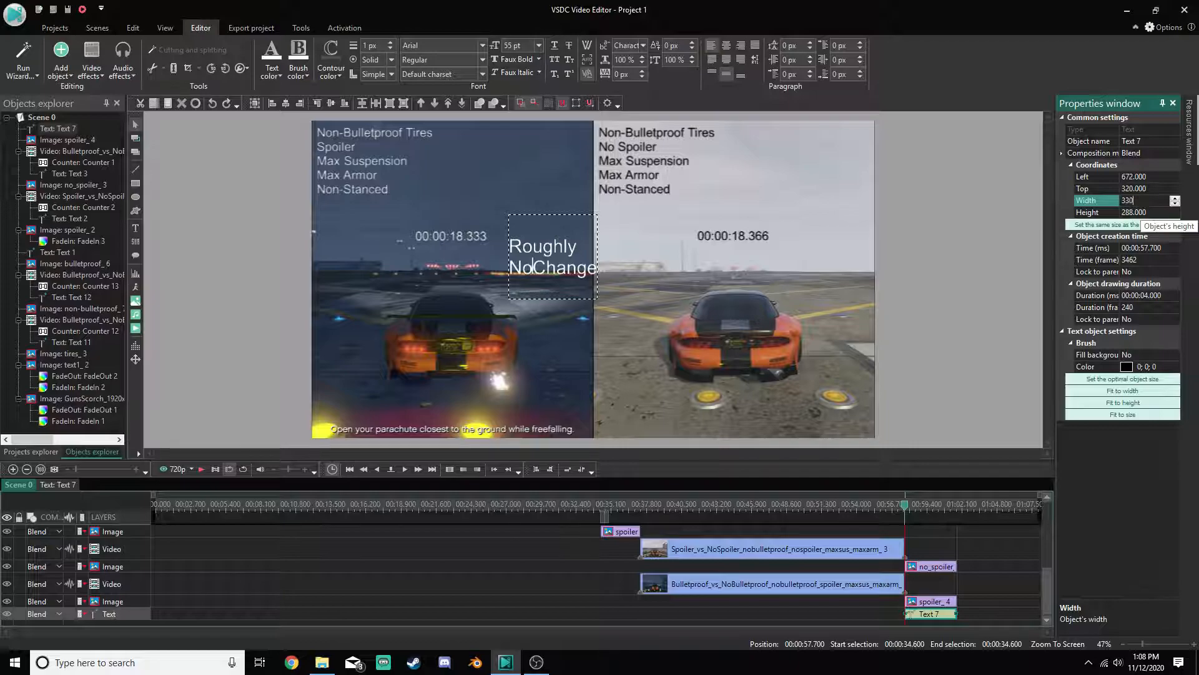
key("Return")
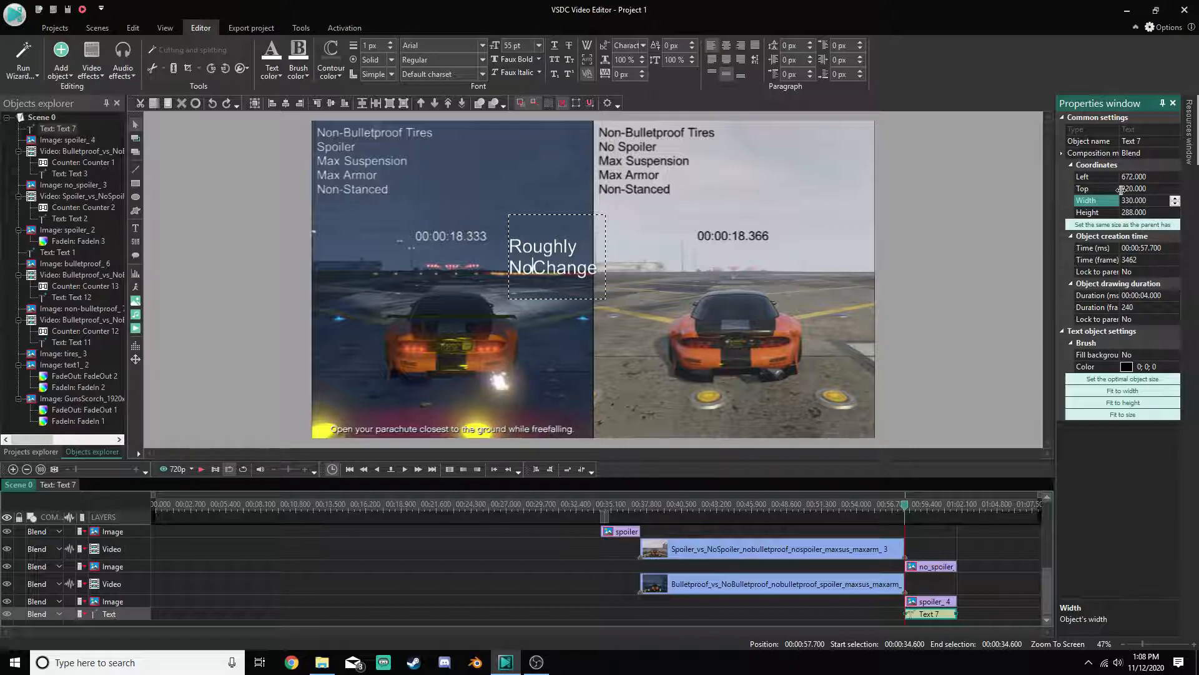
left_click(1175, 198)
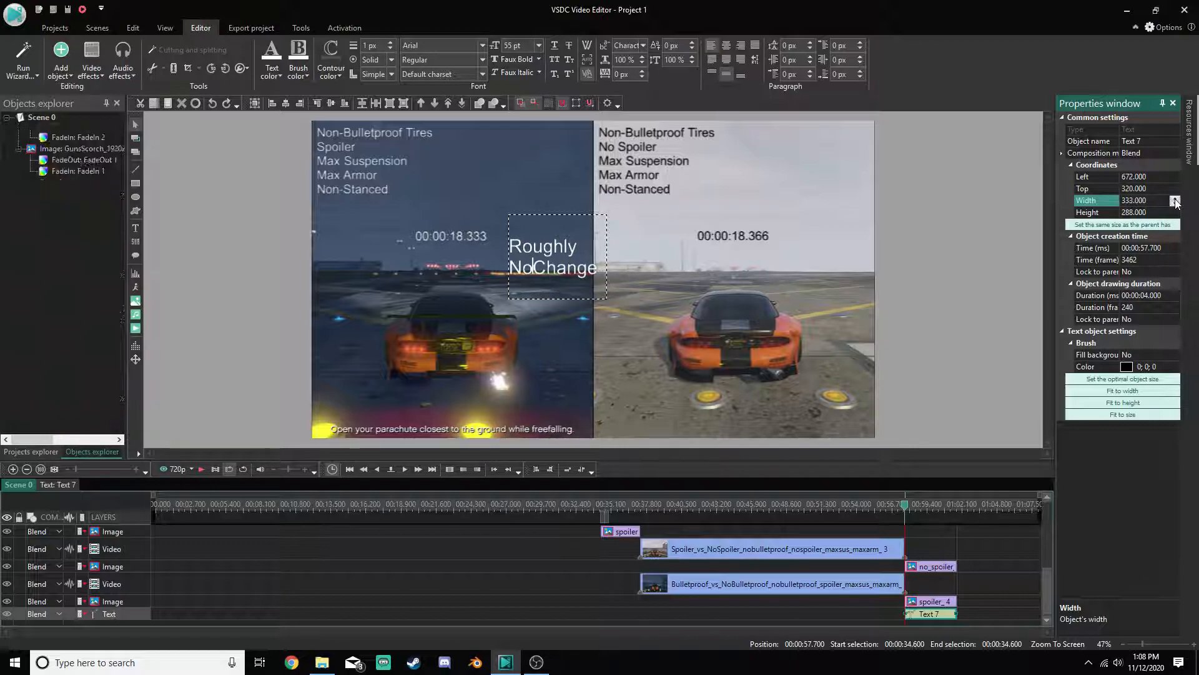
left_click(1175, 198)
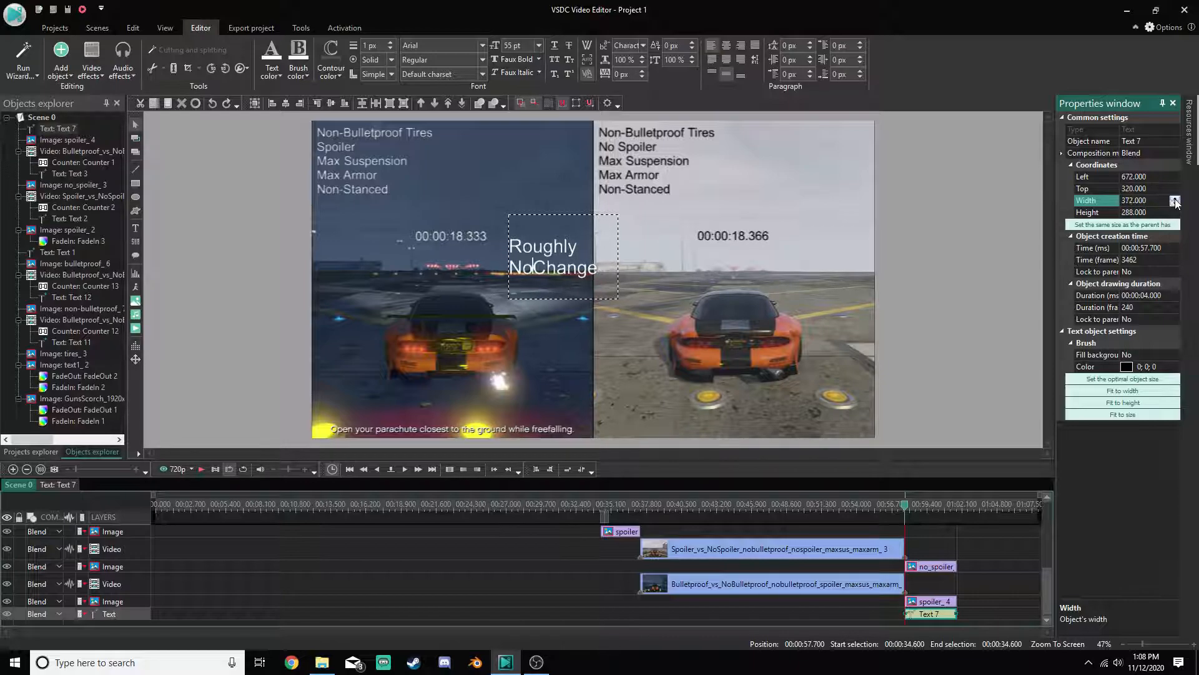
left_click(1175, 199)
Try different numbers of leading spaces before "Roughly" to centre it above the second caption line
left_click(512, 245)
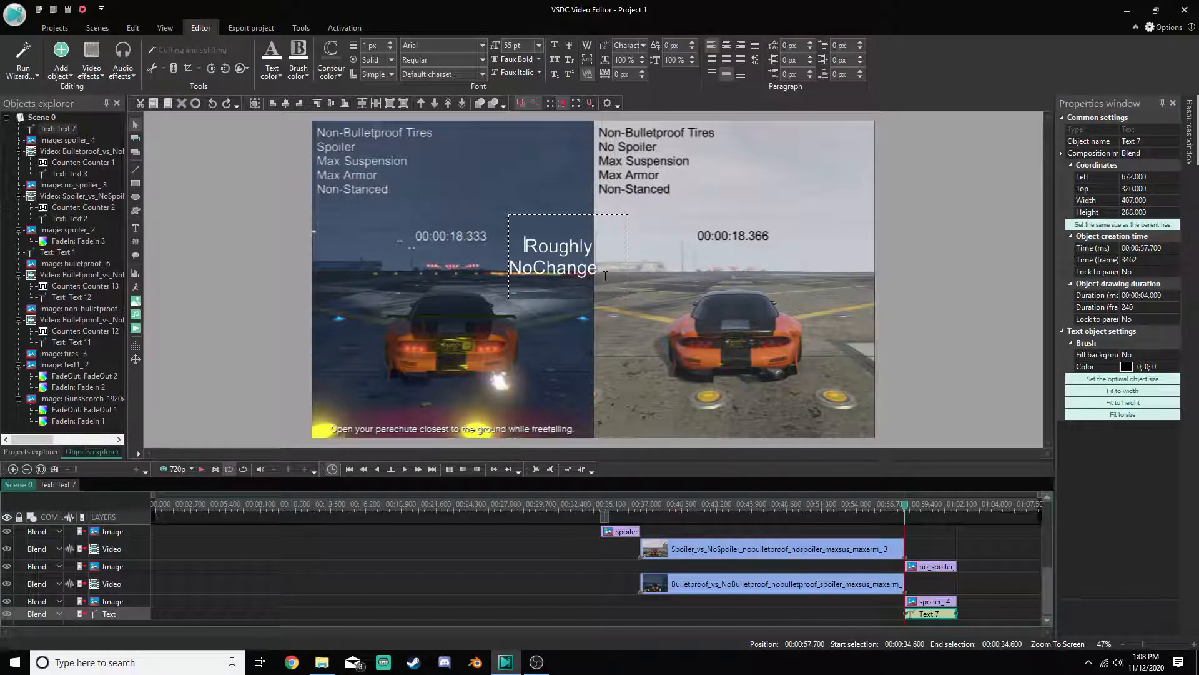
key("BackSpace")
key("BackSpace")
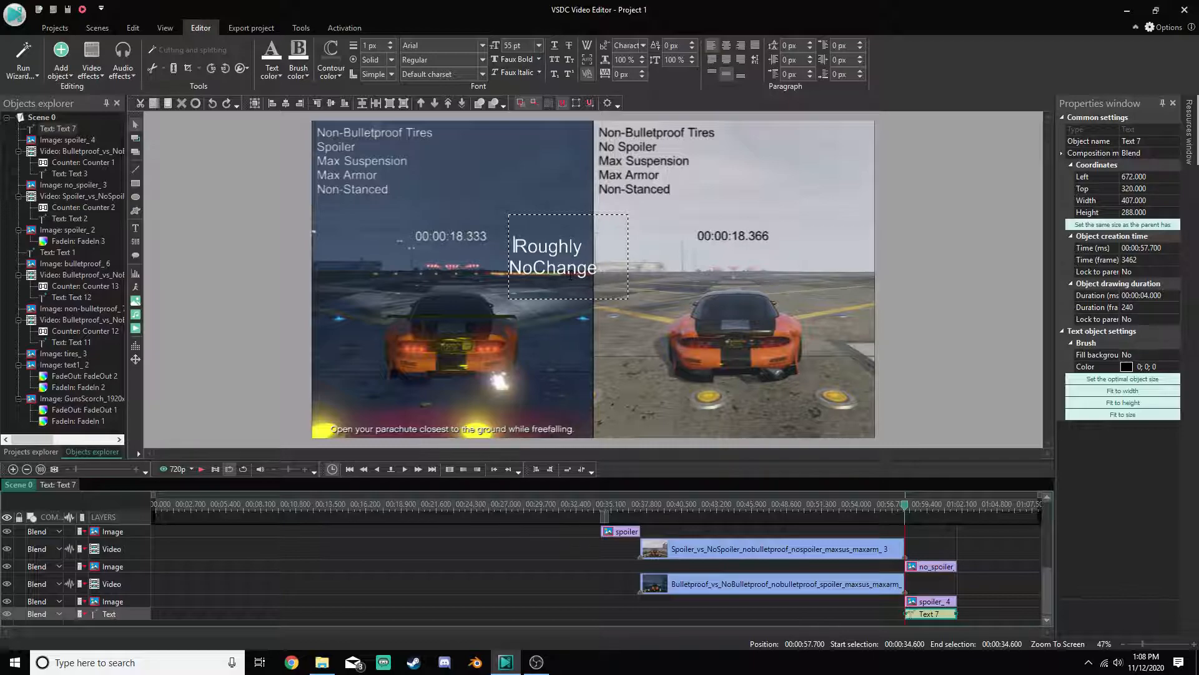
key("BackSpace")
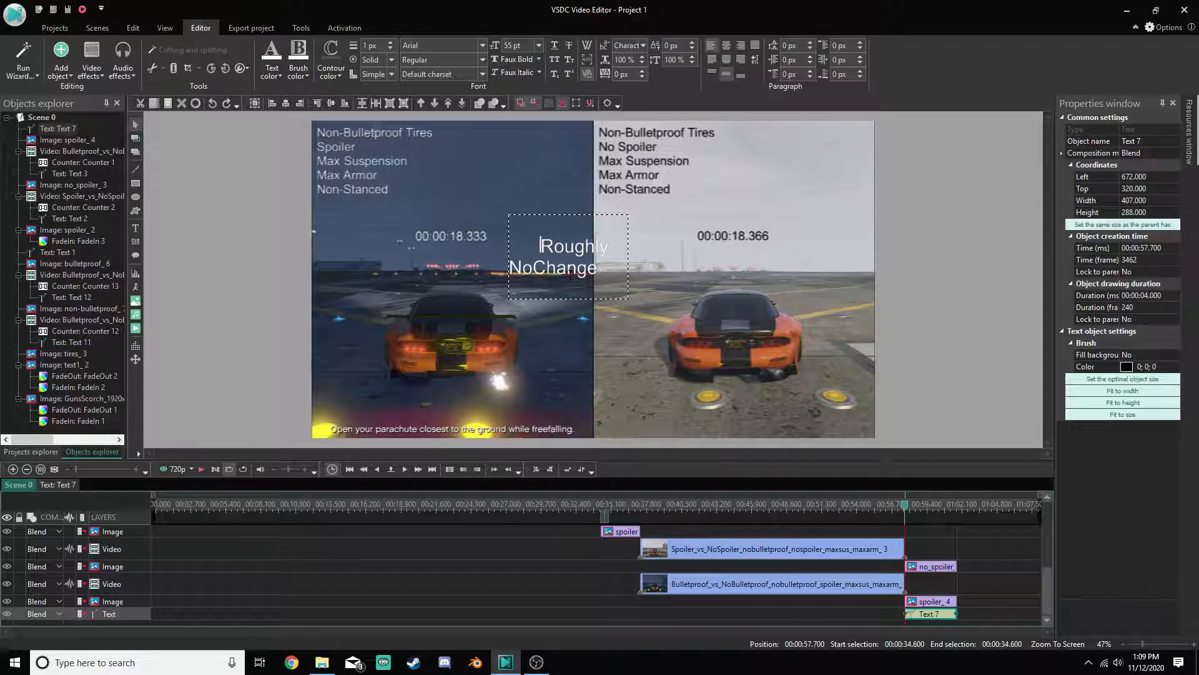
key("BackSpace")
key("BackSpace")
key("BackSpace")
key("BackSpace")
key("BackSpace")
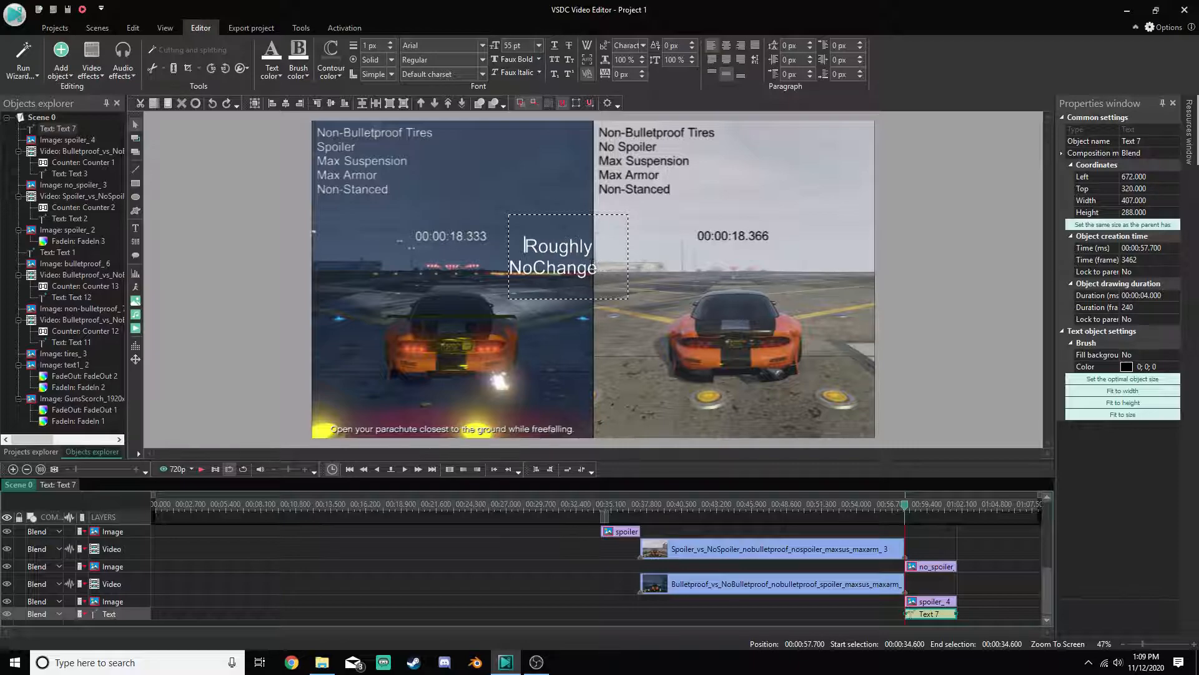
key("BackSpace")
key("BackSpace")
key("BackSpace")
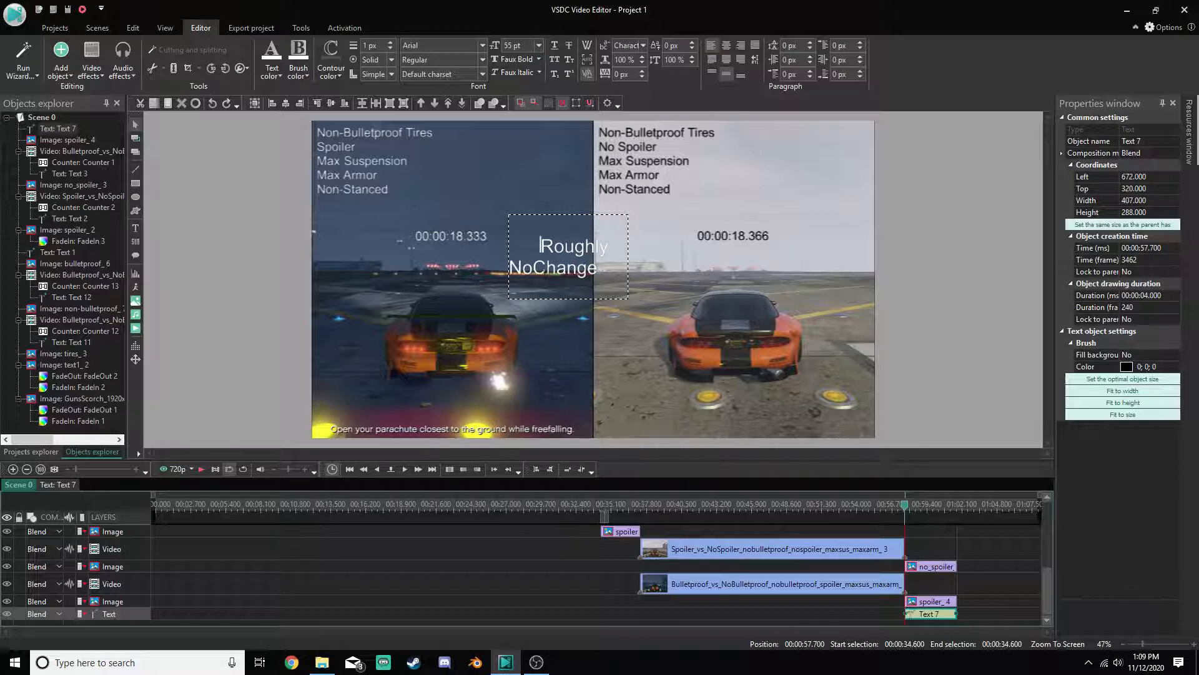
Insert a space between "No" and "Change" and reduce the indent before "Roughly" to a single space
left_click(533, 268)
left_click(542, 246)
key("BackSpace")
key("BackSpace")
key("BackSpace")
key("BackSpace")
key("BackSpace")
key("BackSpace")
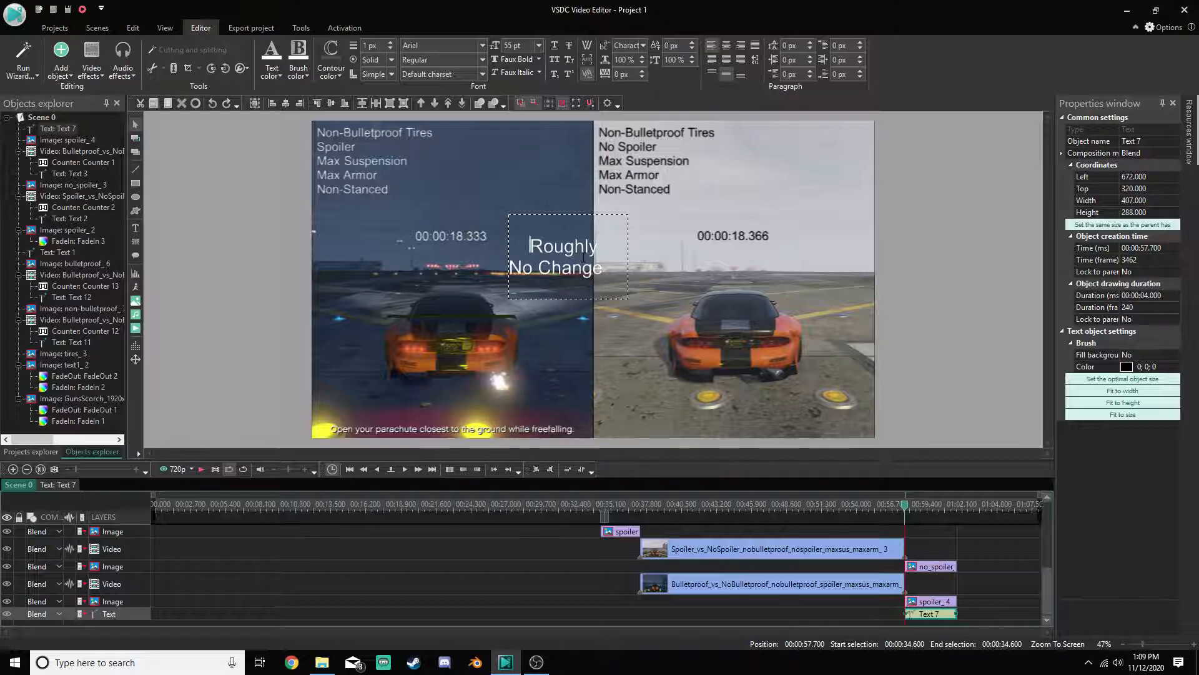
key("BackSpace")
key("BackSpace")
key("BackSpace")
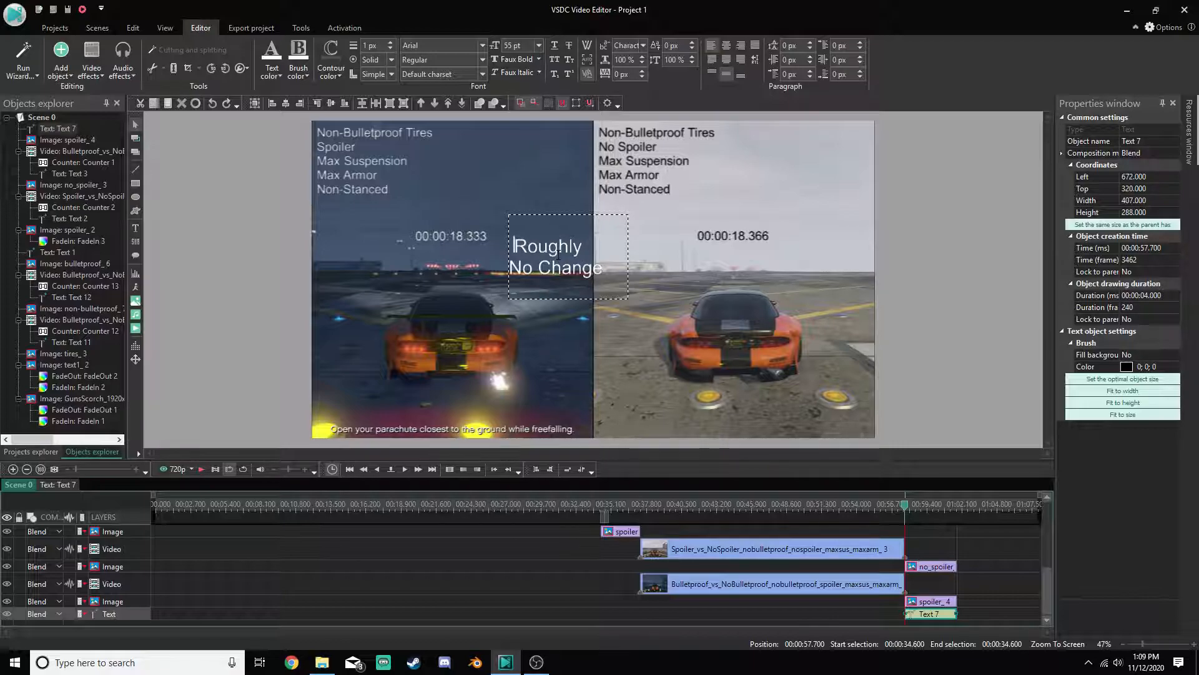
key("BackSpace")
Colour the letters "ughly" and the word "Change" in the caption black
left_click_drag(538, 245, 585, 247)
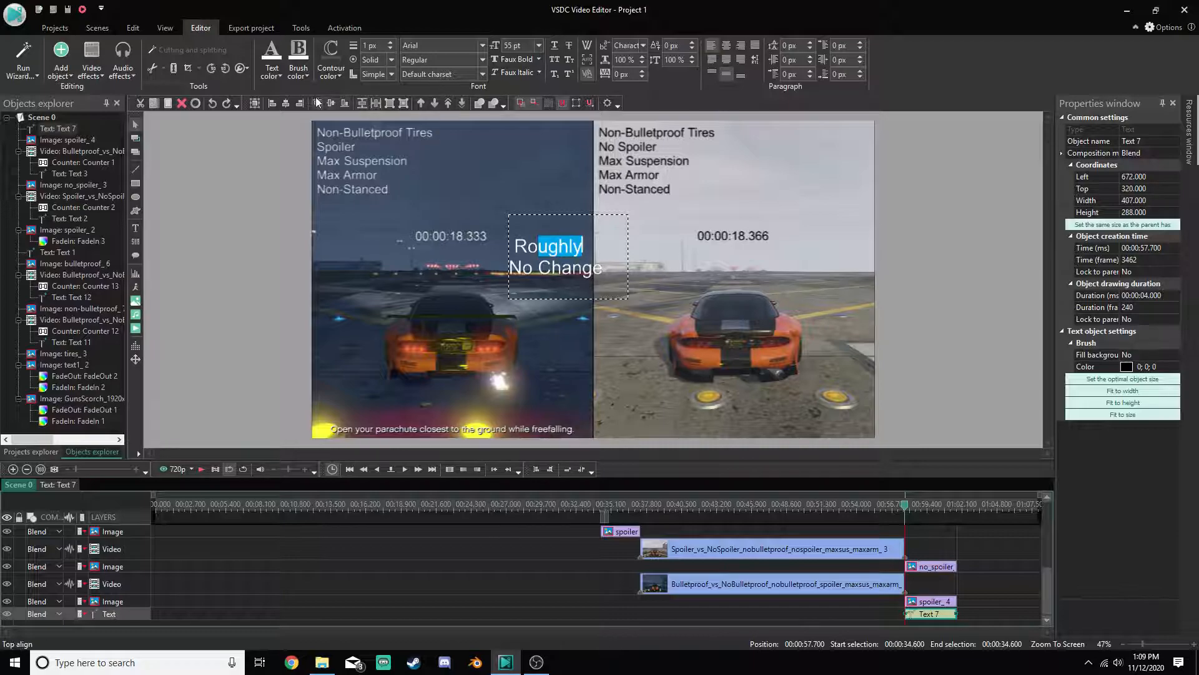
left_click(272, 69)
left_click(278, 145)
left_click(537, 269)
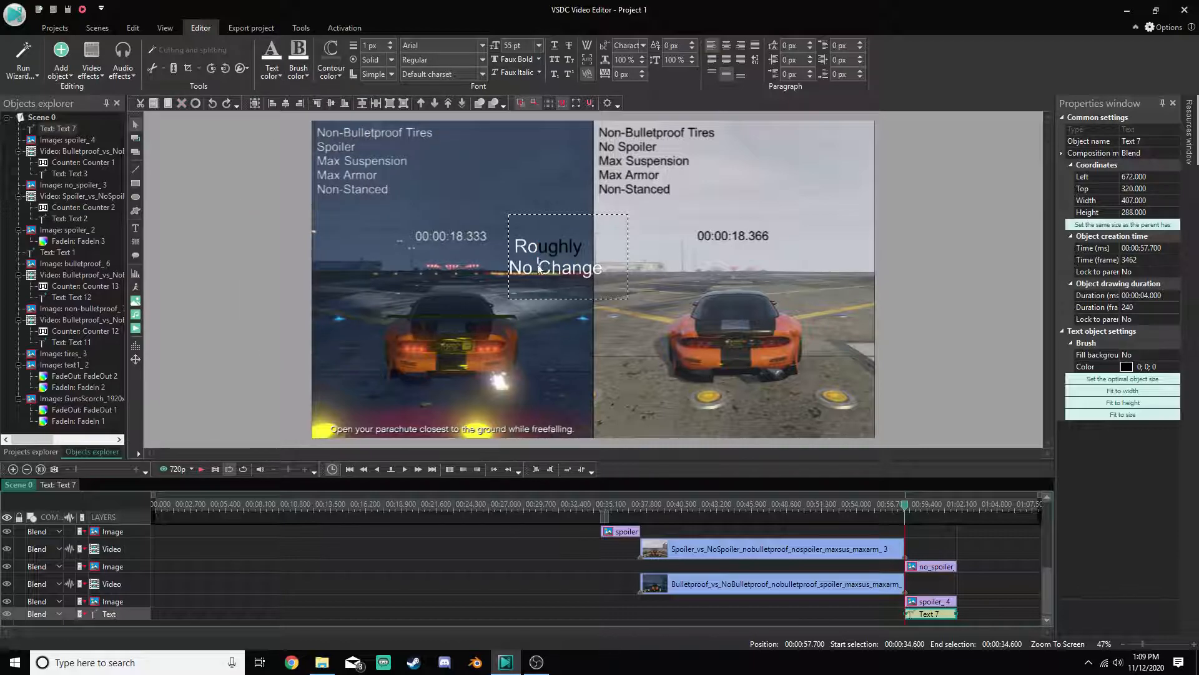
left_click_drag(609, 273, 538, 268)
left_click(273, 68)
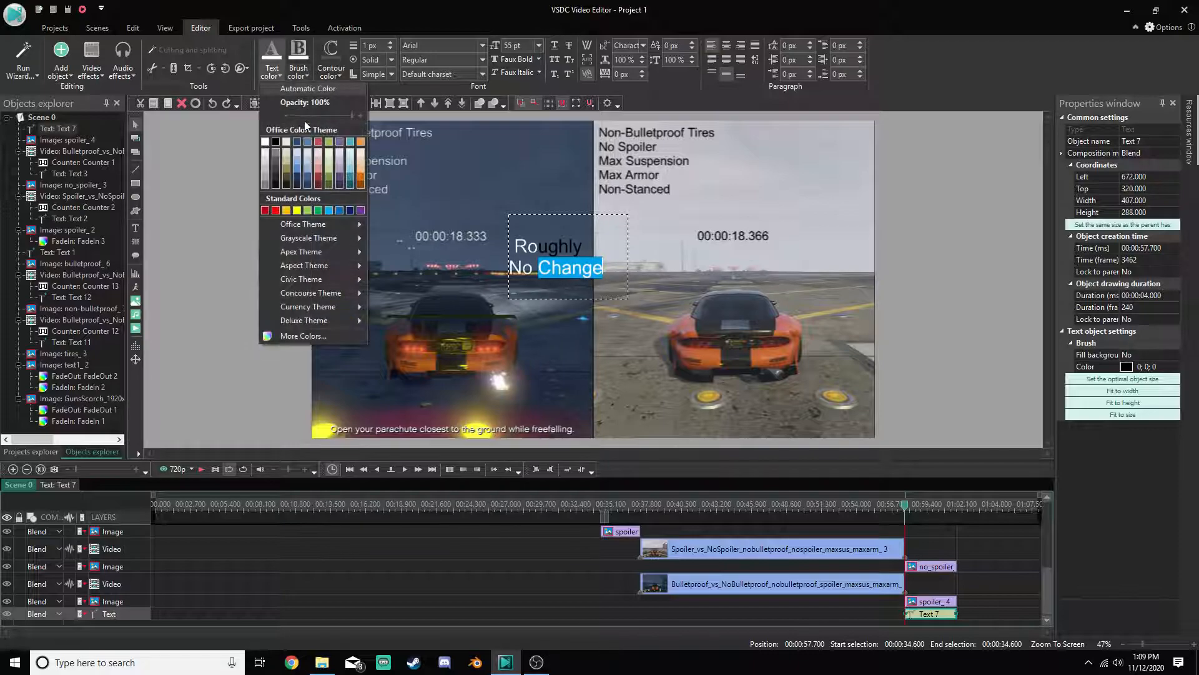
left_click(277, 145)
left_click(498, 166)
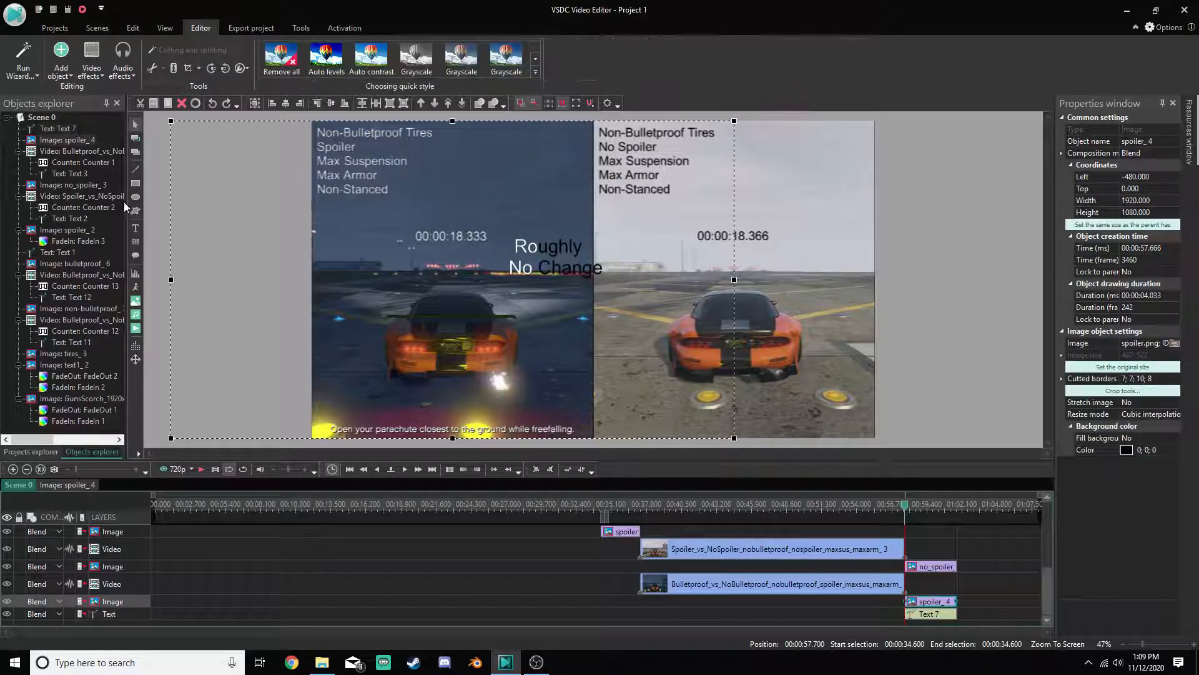
Move the caption over the split between both halves, to left 864 and top 288
left_click(45, 120)
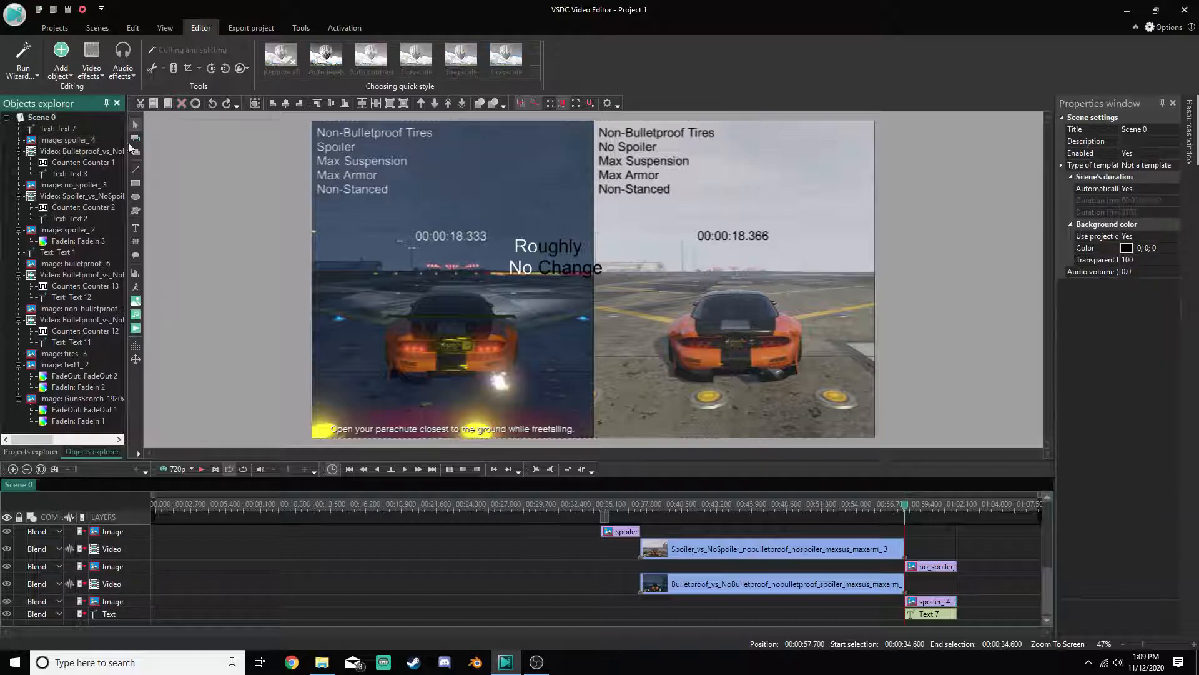
left_click_drag(554, 246, 612, 240)
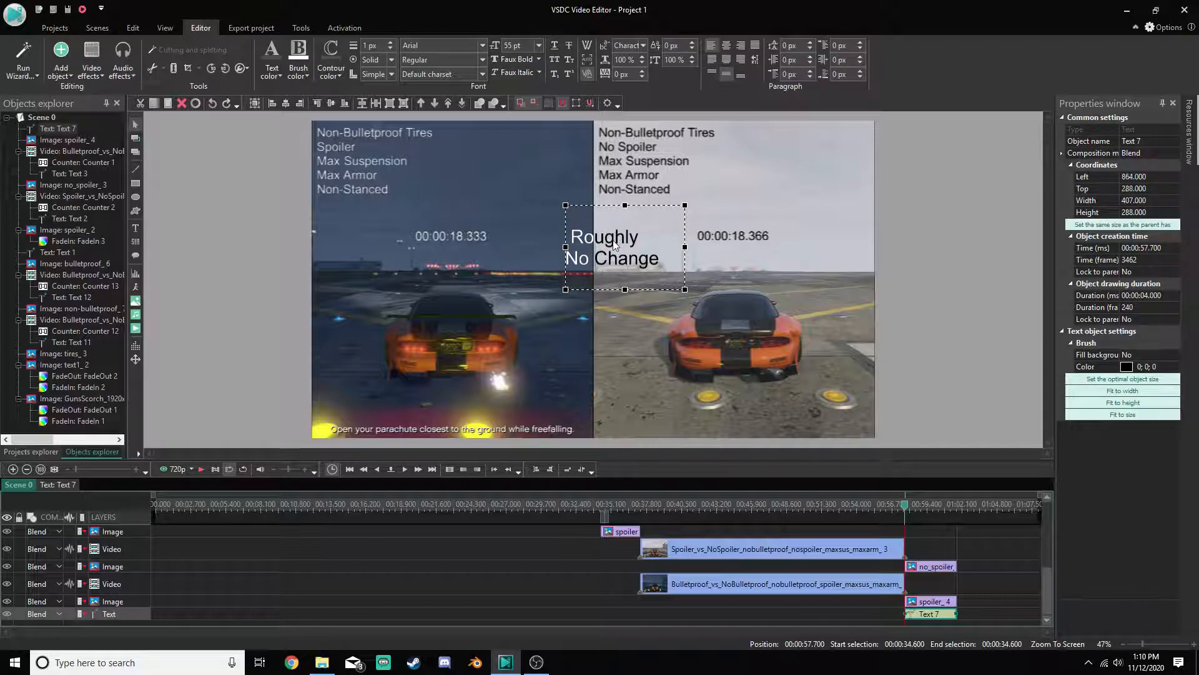
left_click(924, 255)
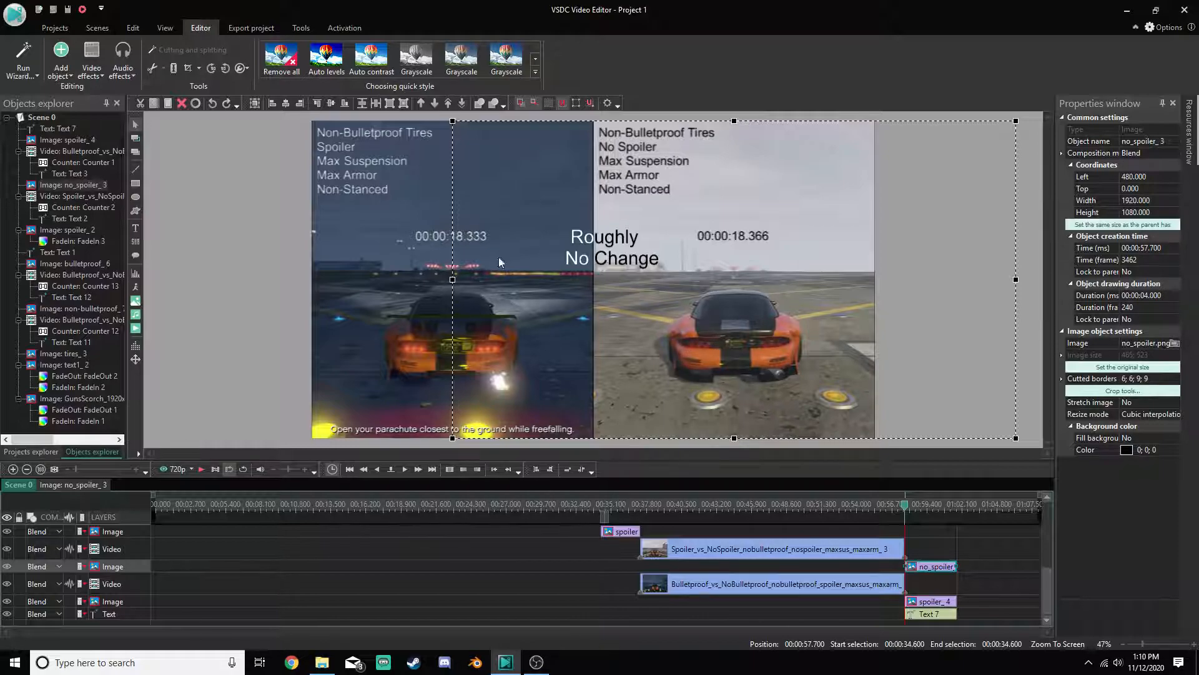
left_click(1002, 573)
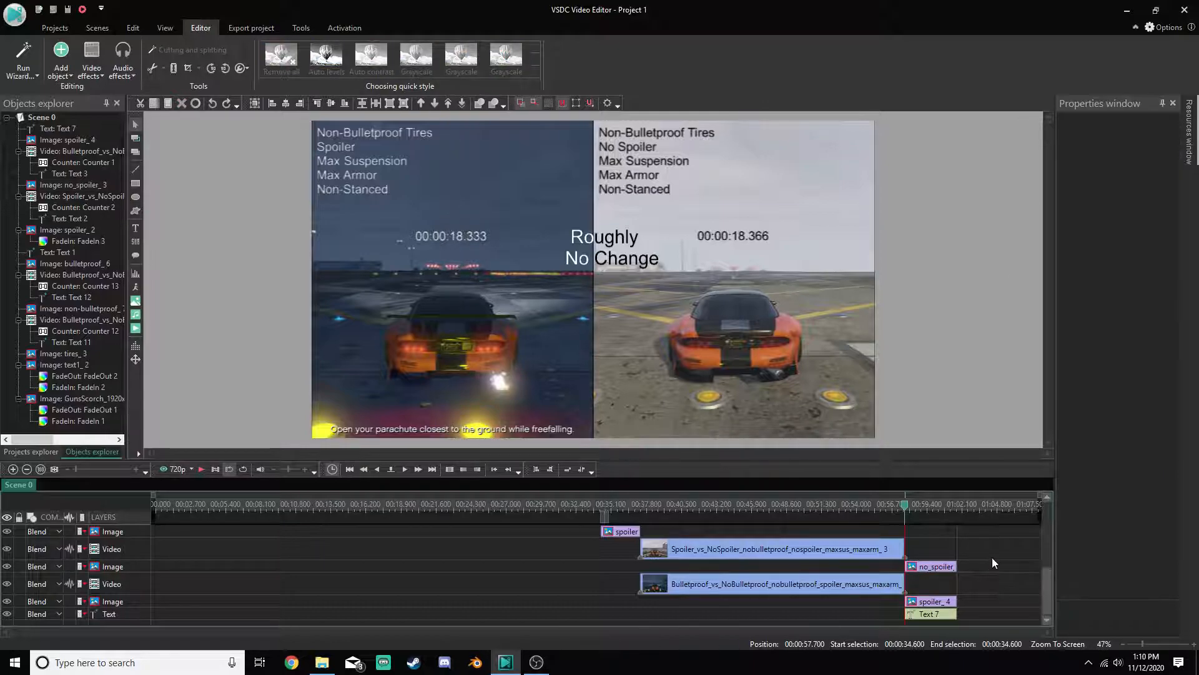
Preview the video from 00:00:33.266, during the earlier "No Change" result
scroll(940, 578, "up", 1)
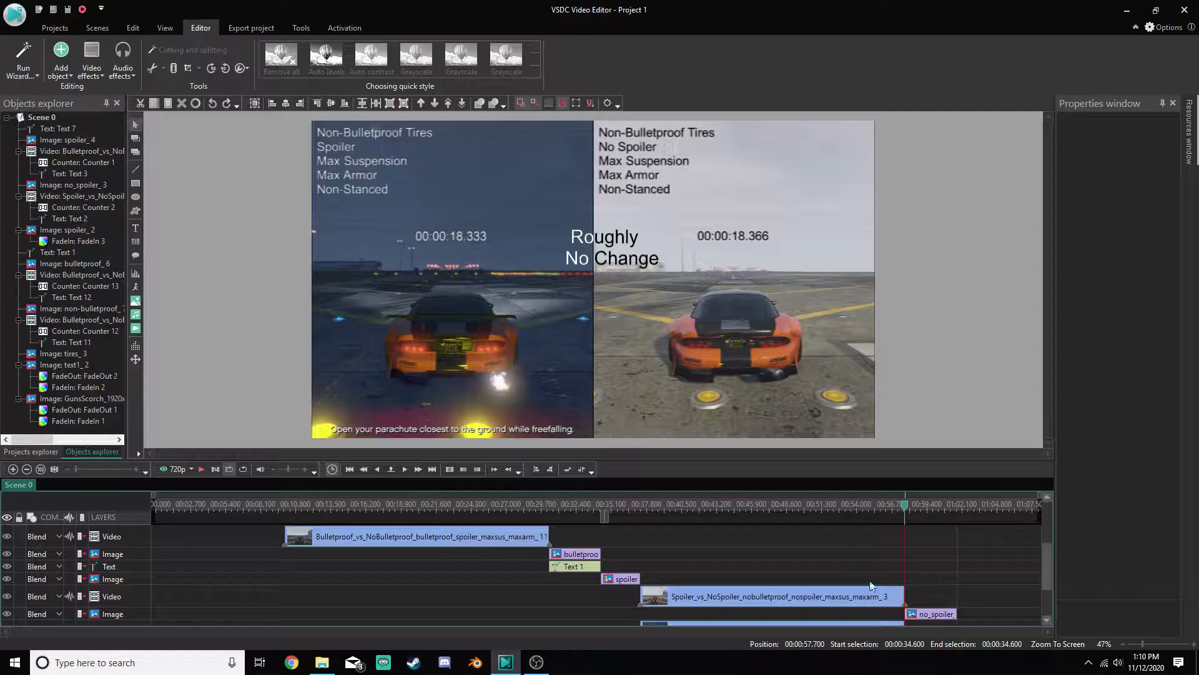
left_click(605, 505)
left_click(589, 508)
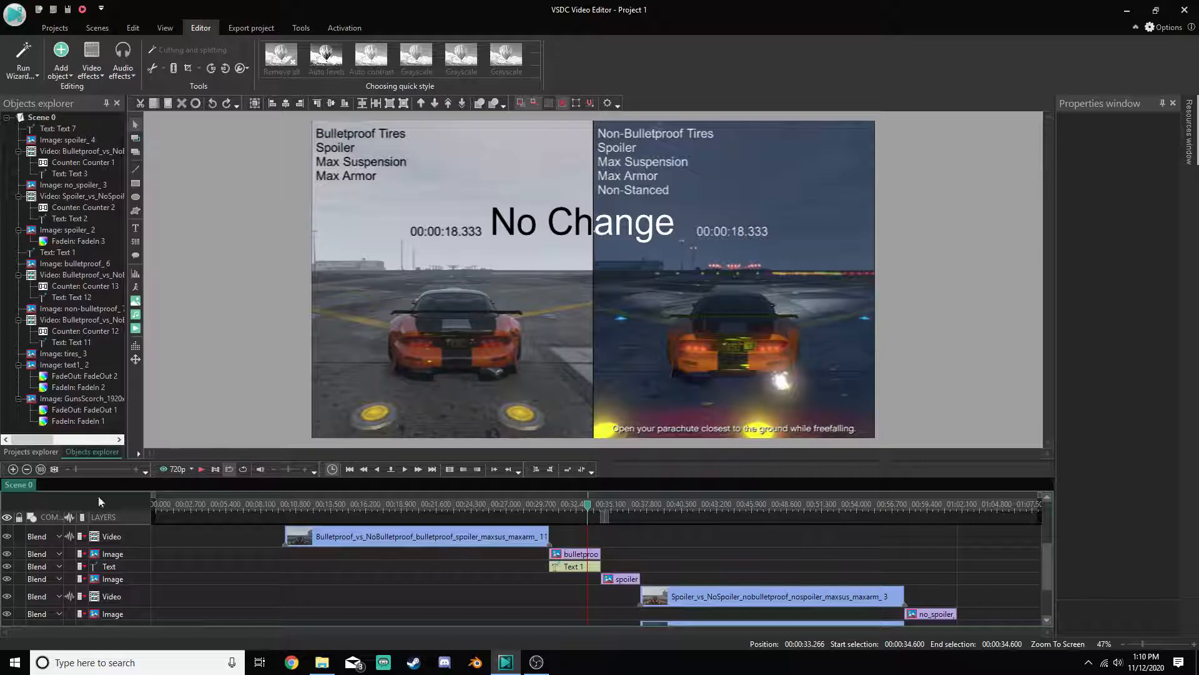
left_click(200, 473)
Place the timeline cursor at 00:01:00.200 to examine the frame with the "Roughly No Change" caption
scroll(928, 536, "down", 3)
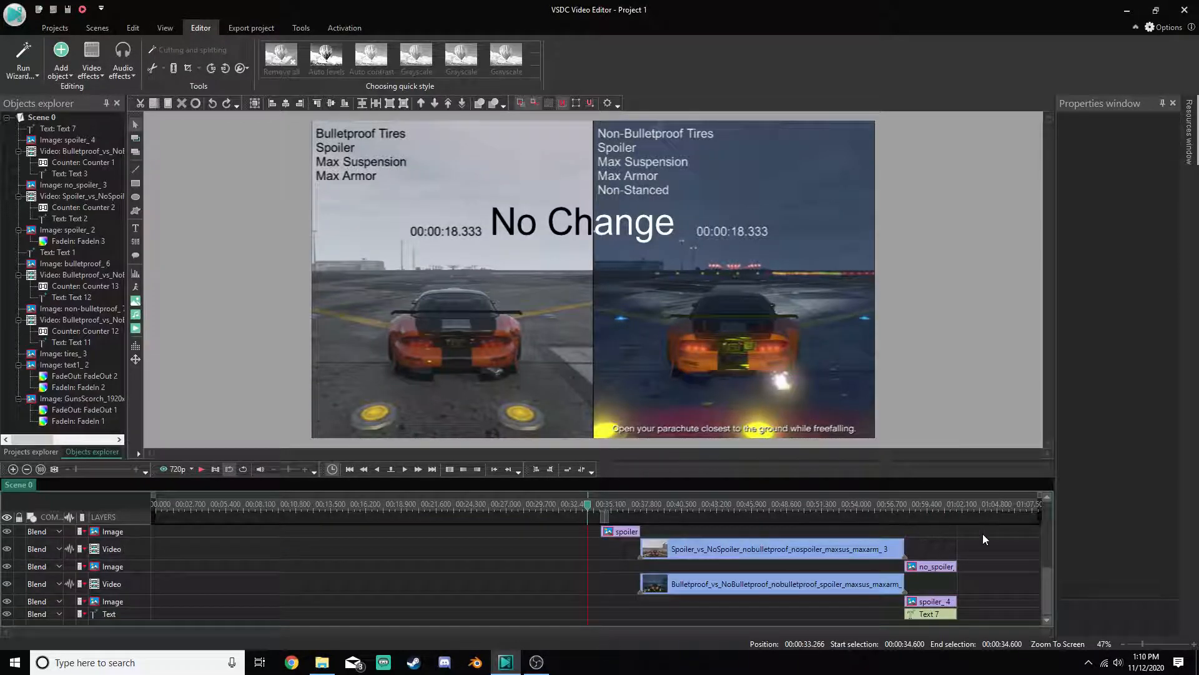
mouse_move(953, 509)
left_mouse_down()
mouse_move(939, 505)
mouse_move(965, 505)
mouse_move(957, 510)
left_mouse_up()
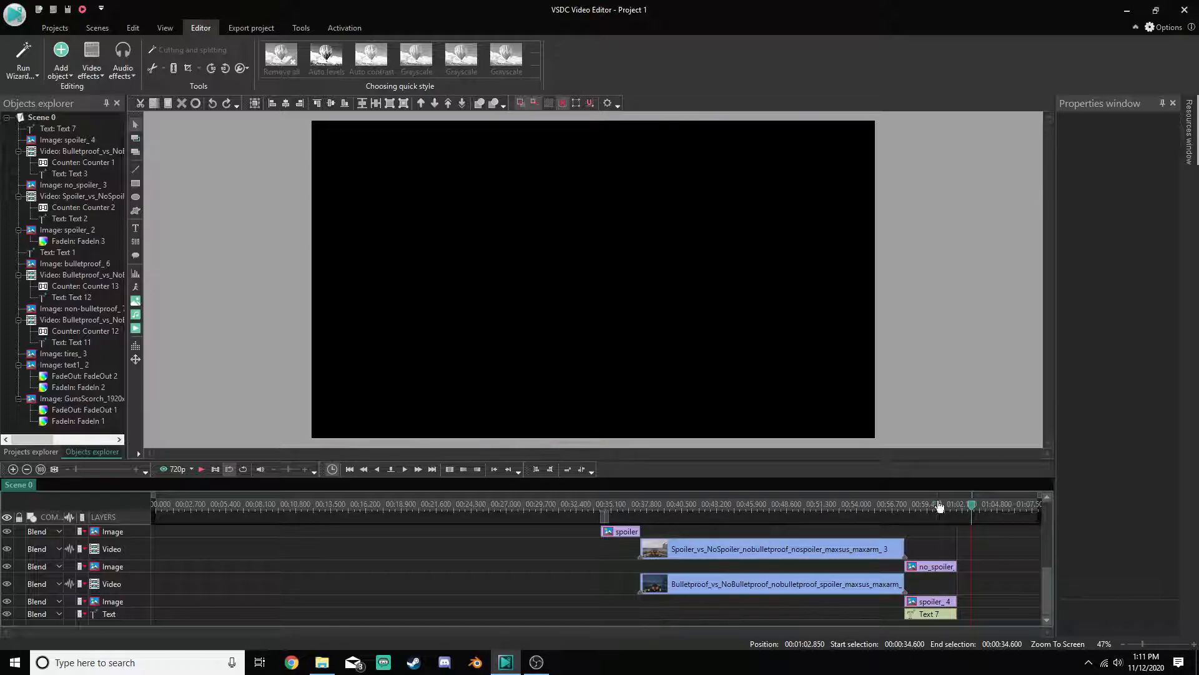
left_click(939, 506)
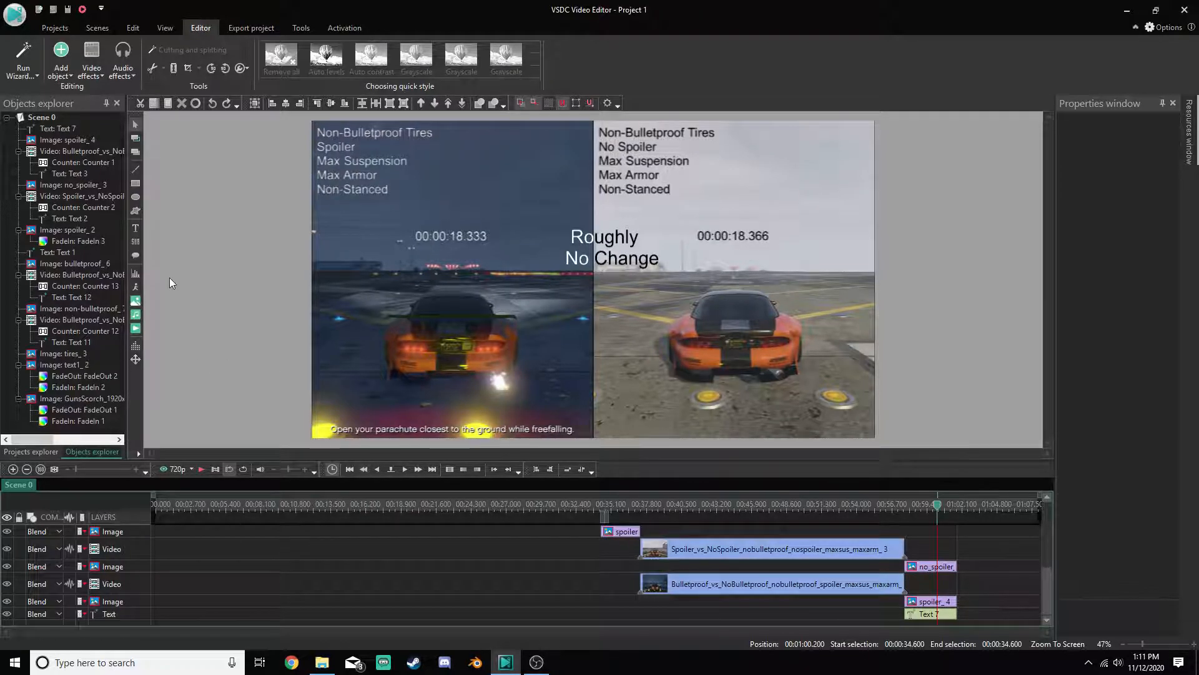
Open the contents of the spoiler title image before the second comparison and examine its fade-in effect's duration and transparency settings
scroll(516, 557, "up", 5)
scroll(516, 556, "down", 5)
left_click(623, 557)
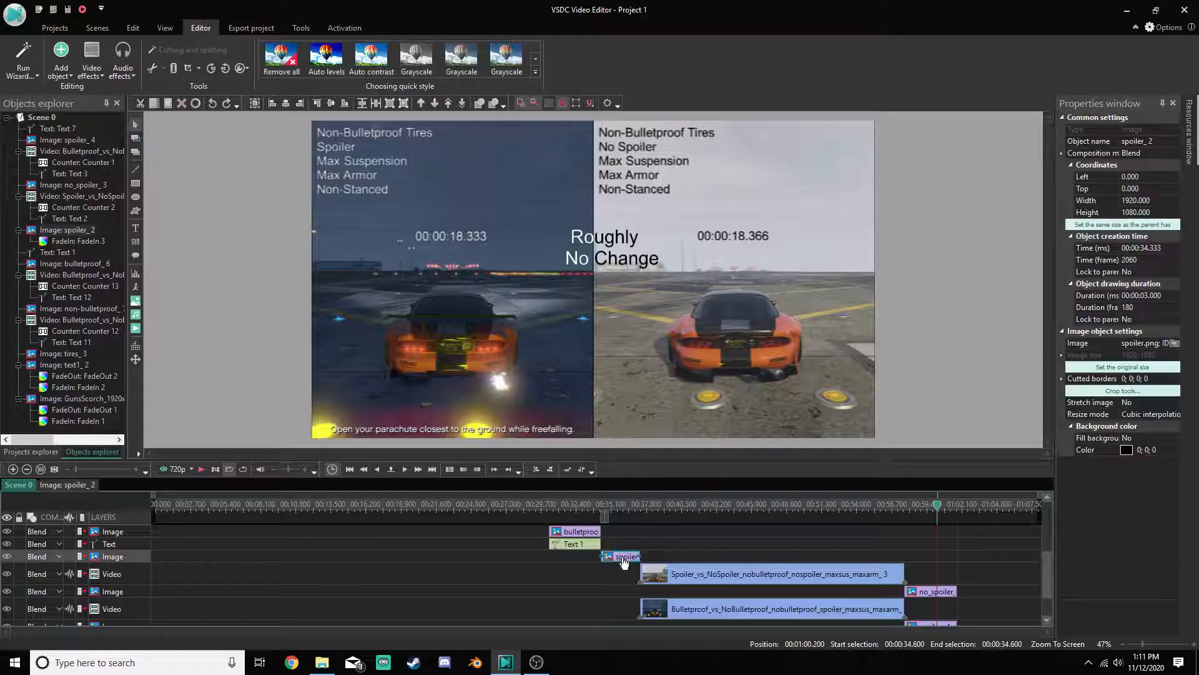
double_click(623, 557)
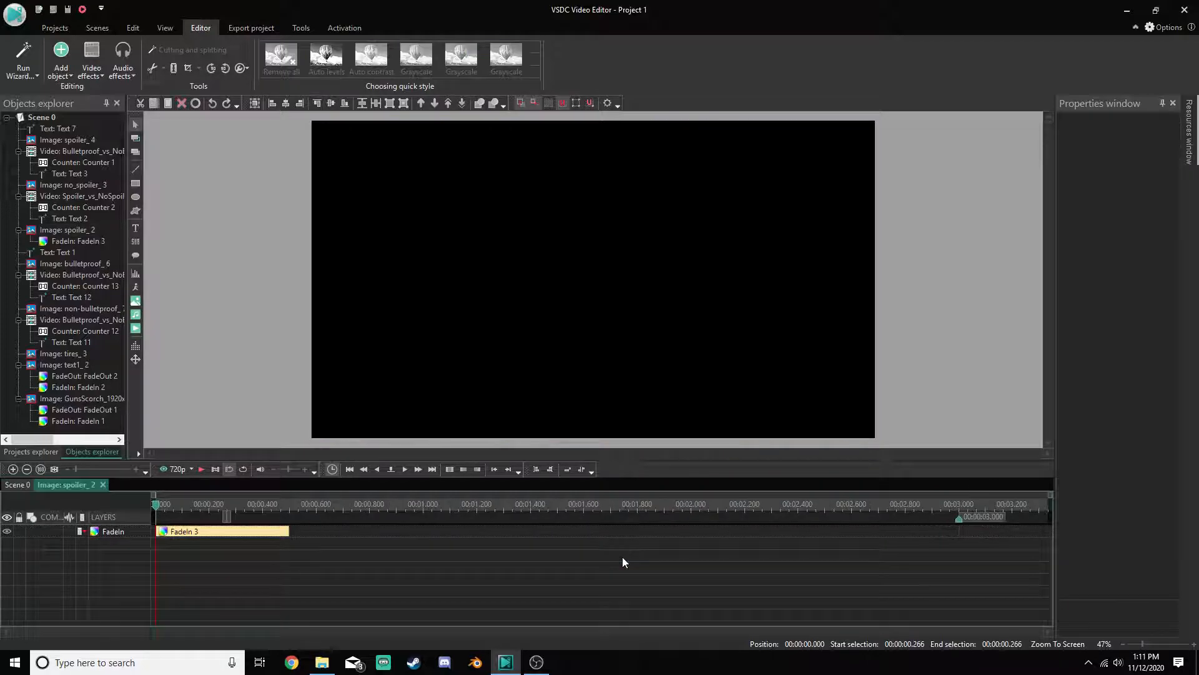
left_click(212, 536)
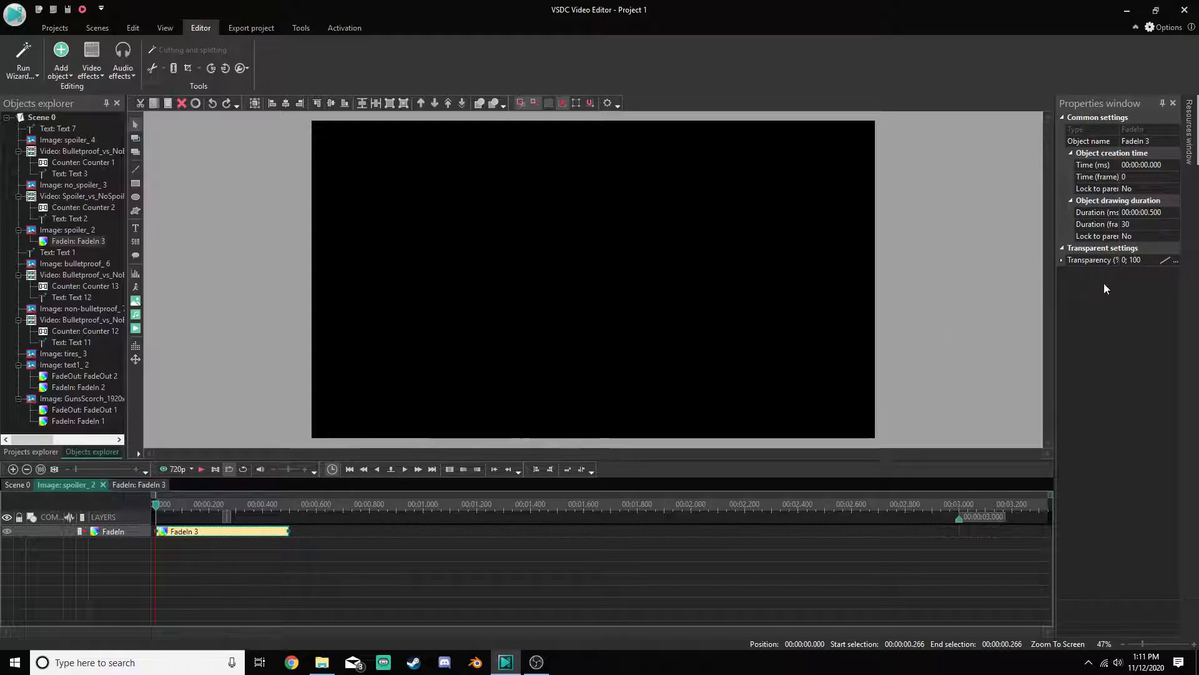
left_click(989, 605)
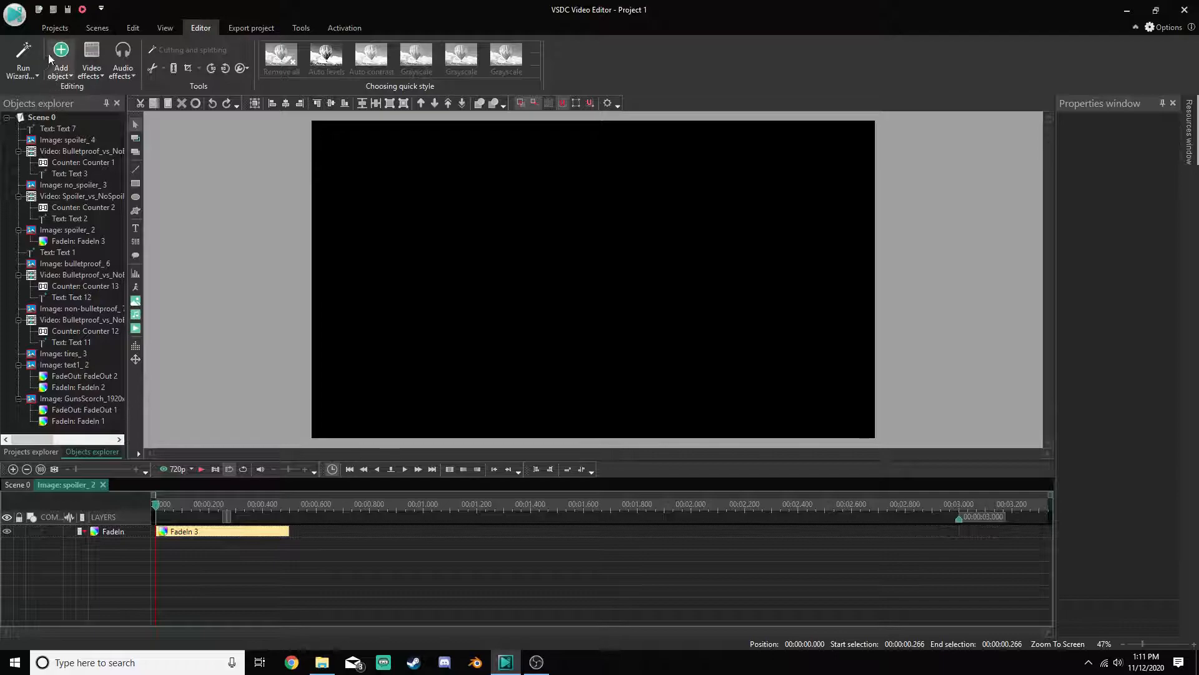
left_click(67, 68)
left_click(96, 74)
mouse_move(133, 165)
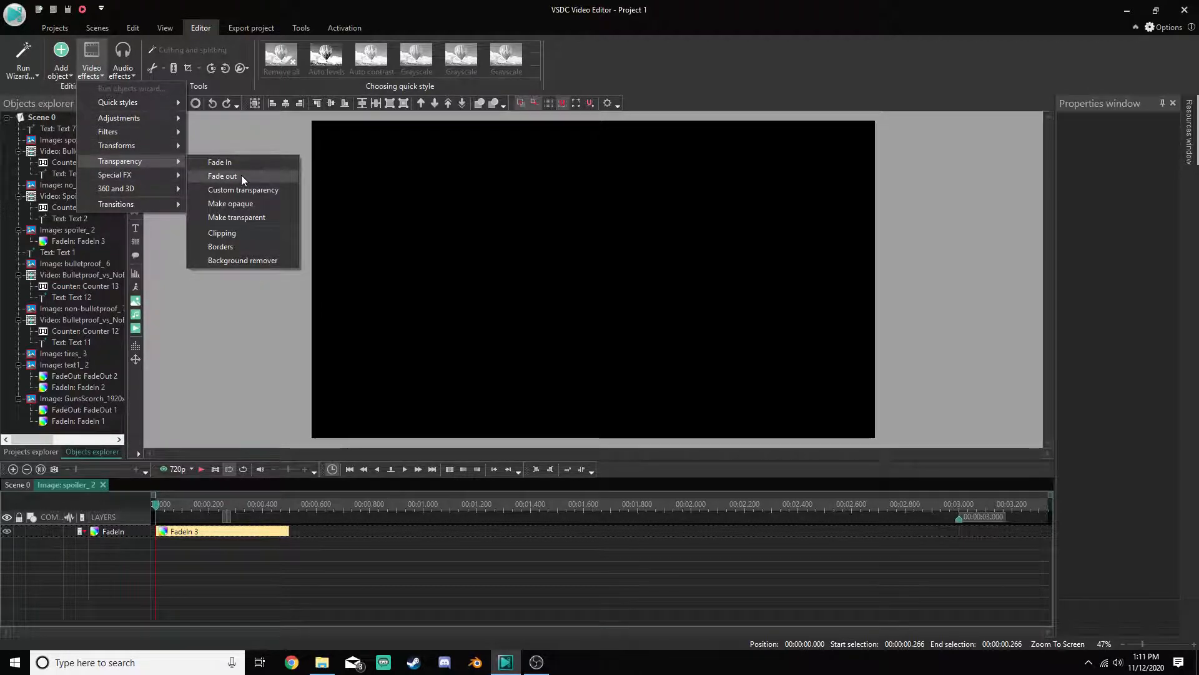
left_click(241, 175)
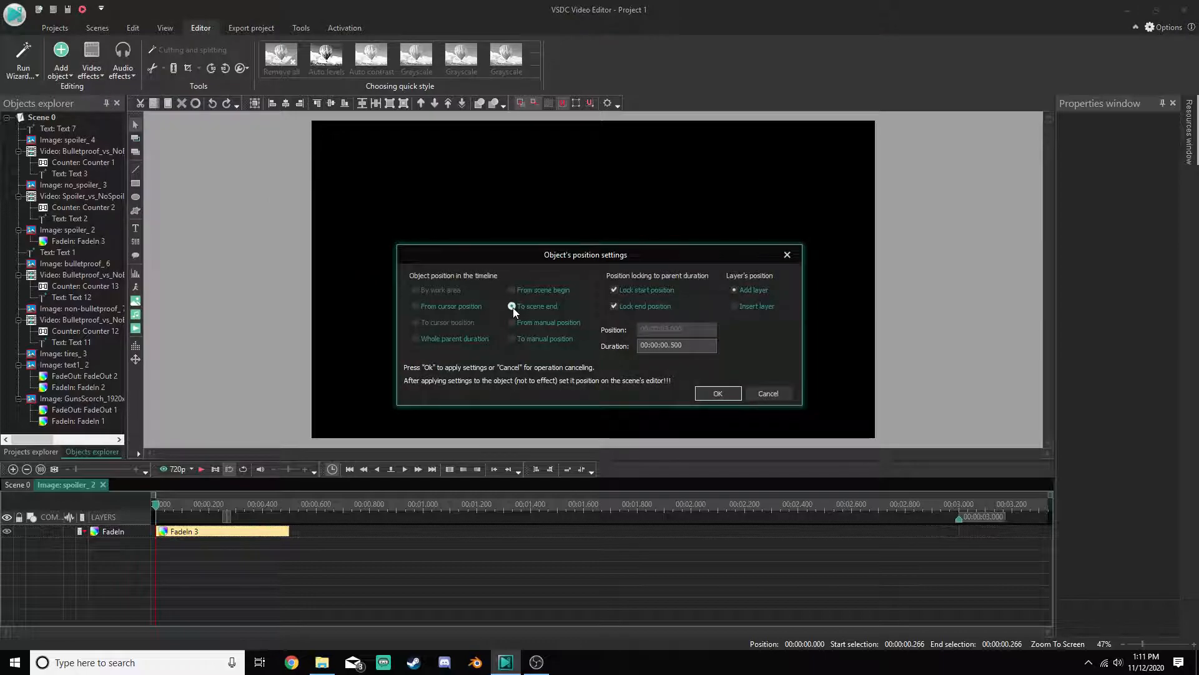
left_click(763, 393)
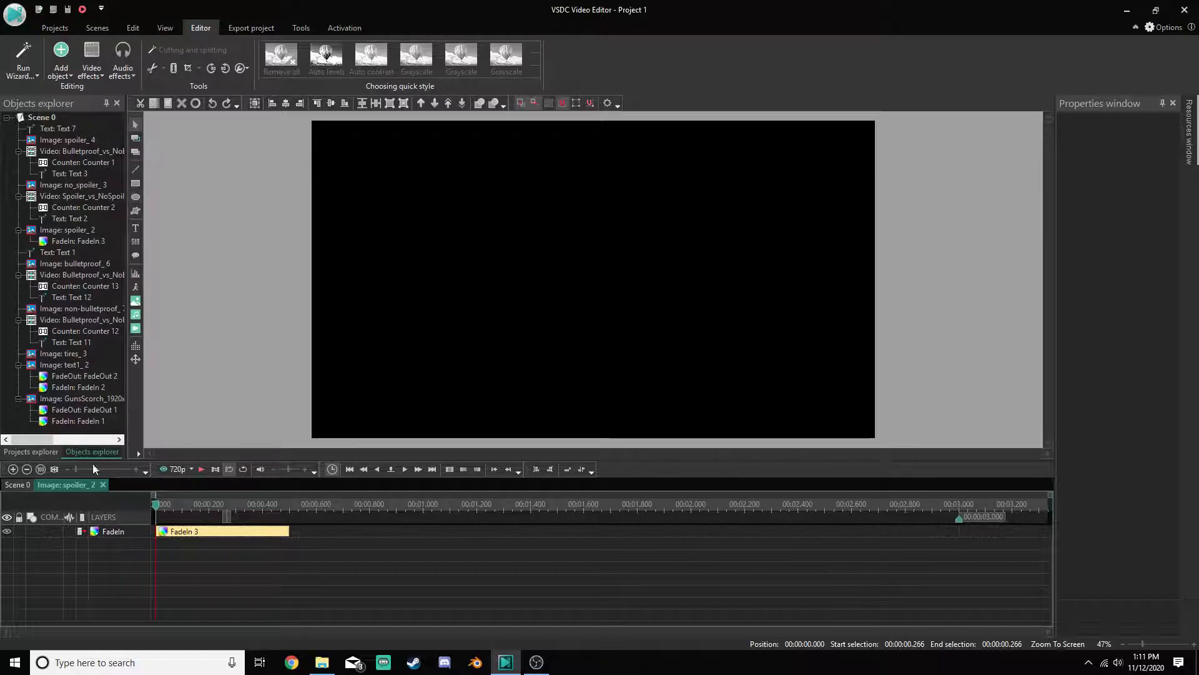
Return to Scene 0 and review the arrangement of all timeline layers, from the intro images to the spoiler comparison
left_click(35, 119)
scroll(589, 568, "down", 4)
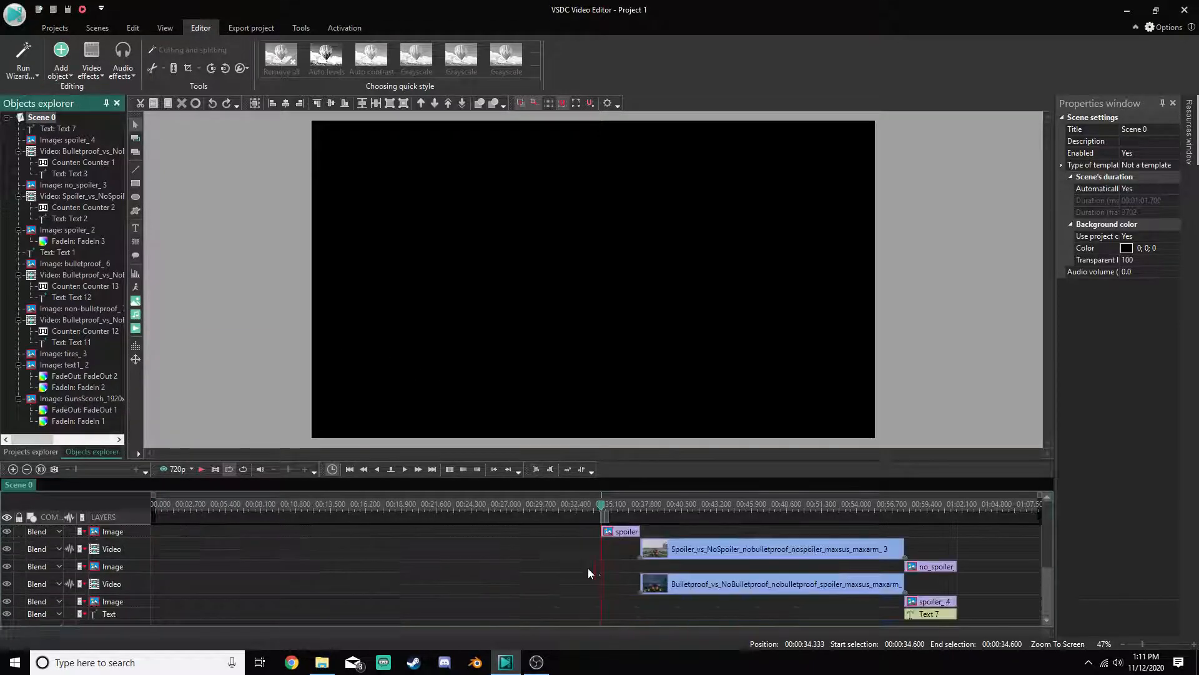
scroll(665, 572, "up", 4)
scroll(669, 564, "down", 4)
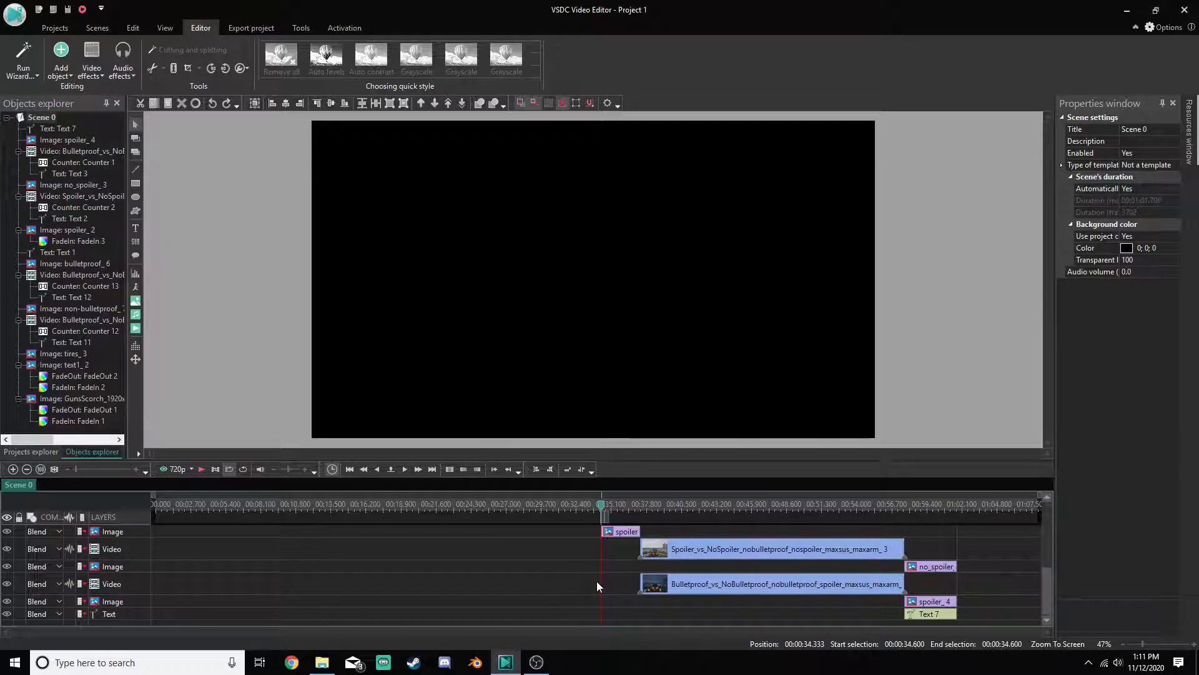
scroll(597, 581, "up", 5)
scroll(775, 539, "down", 5)
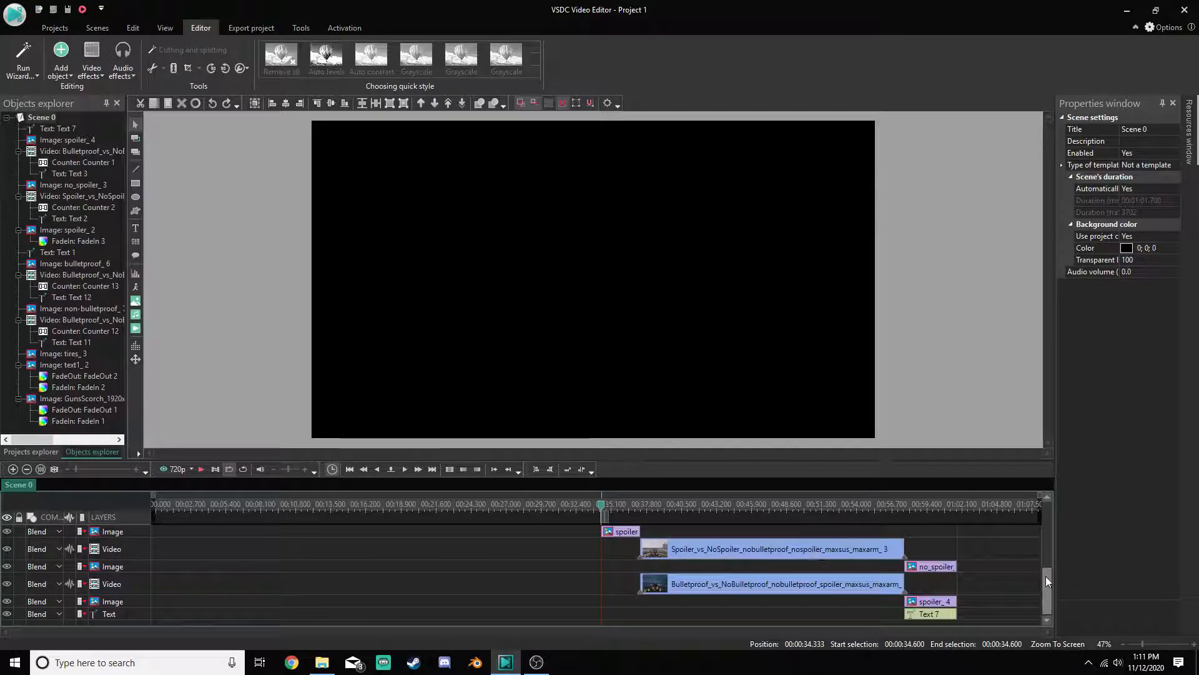
scroll(1019, 571, "up", 5)
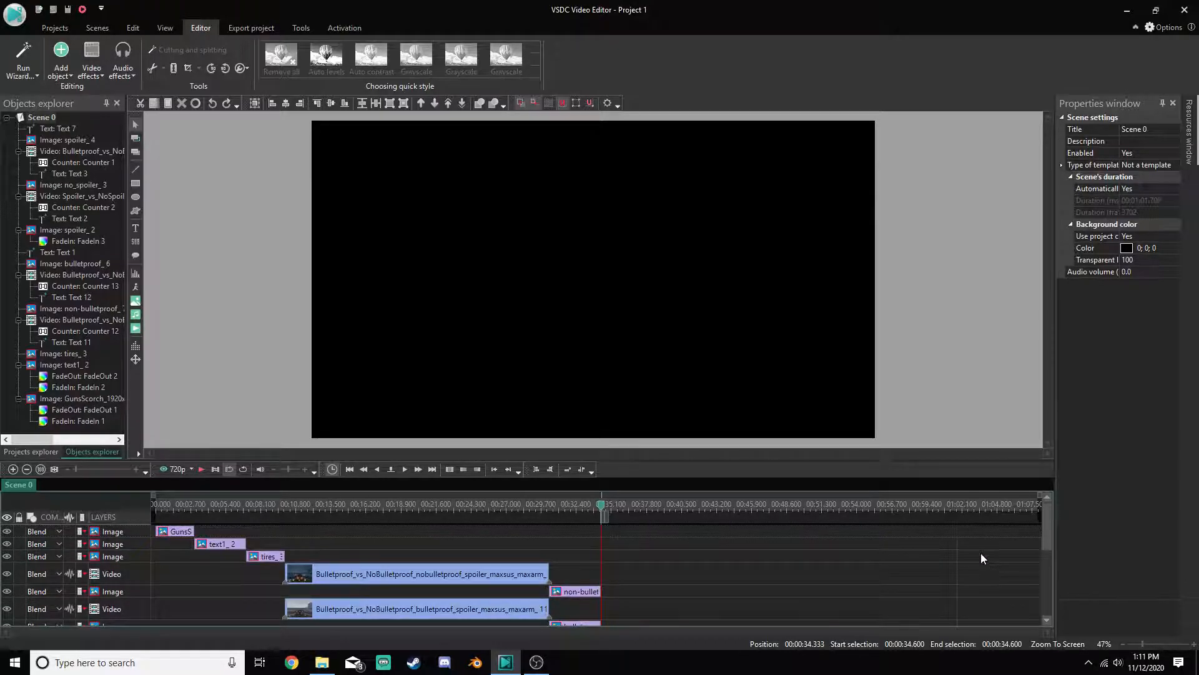
scroll(981, 553, "down", 5)
scroll(969, 544, "up", 5)
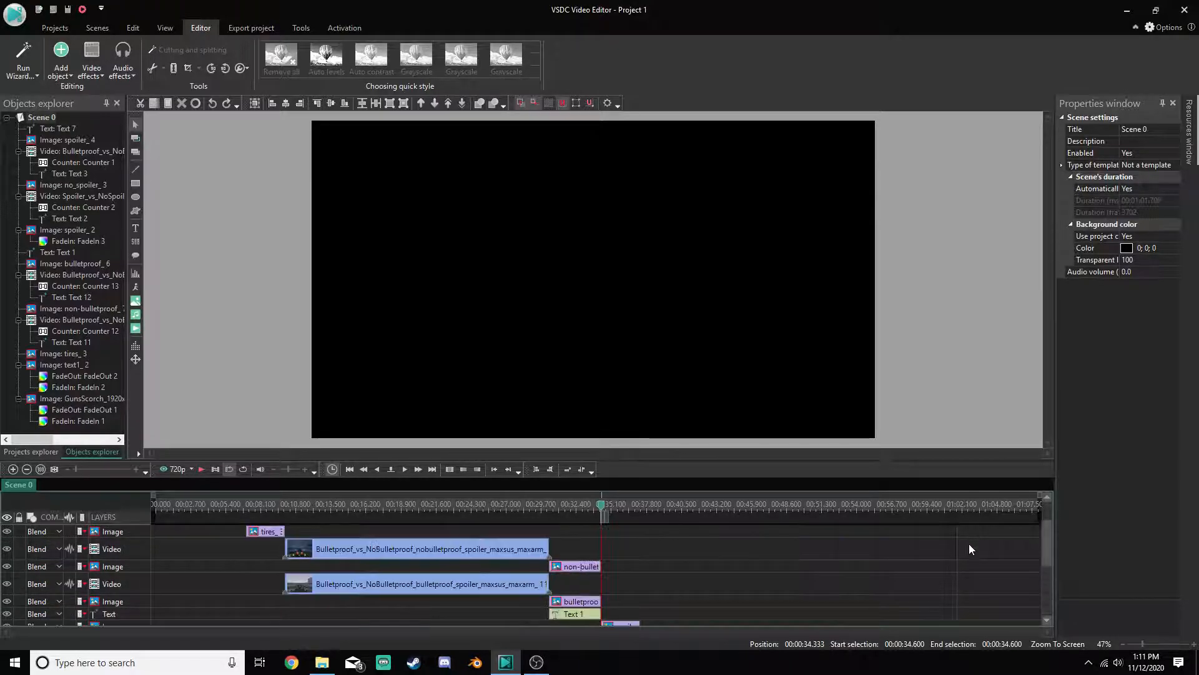
scroll(971, 544, "down", 5)
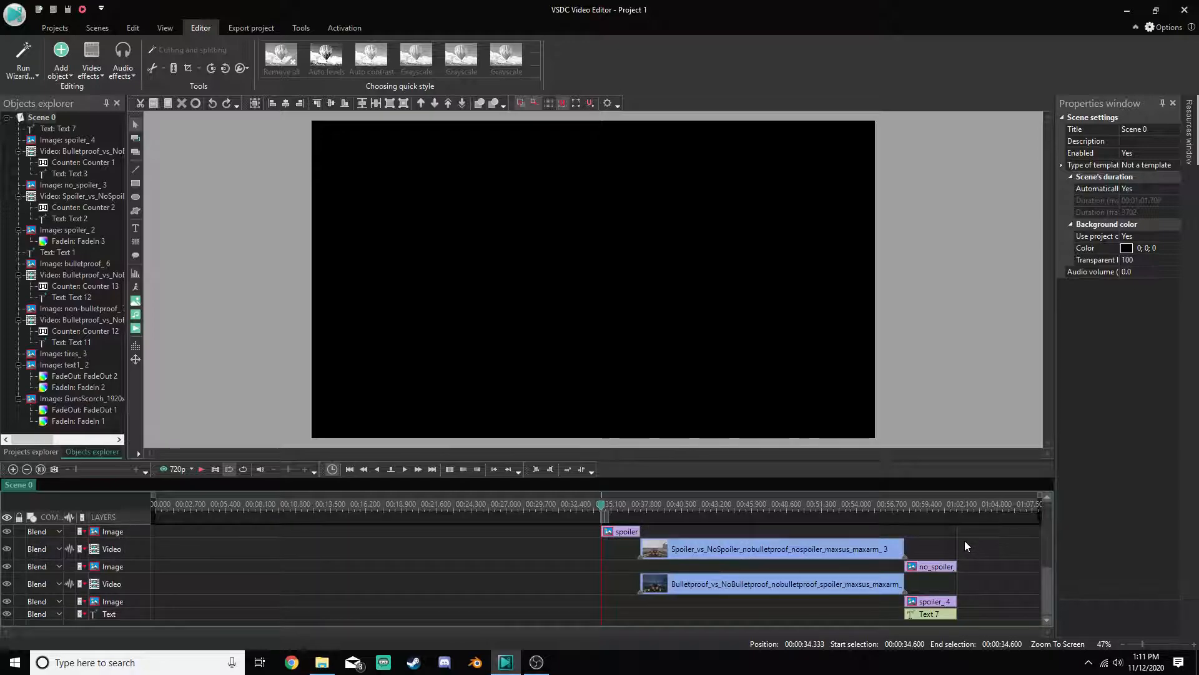